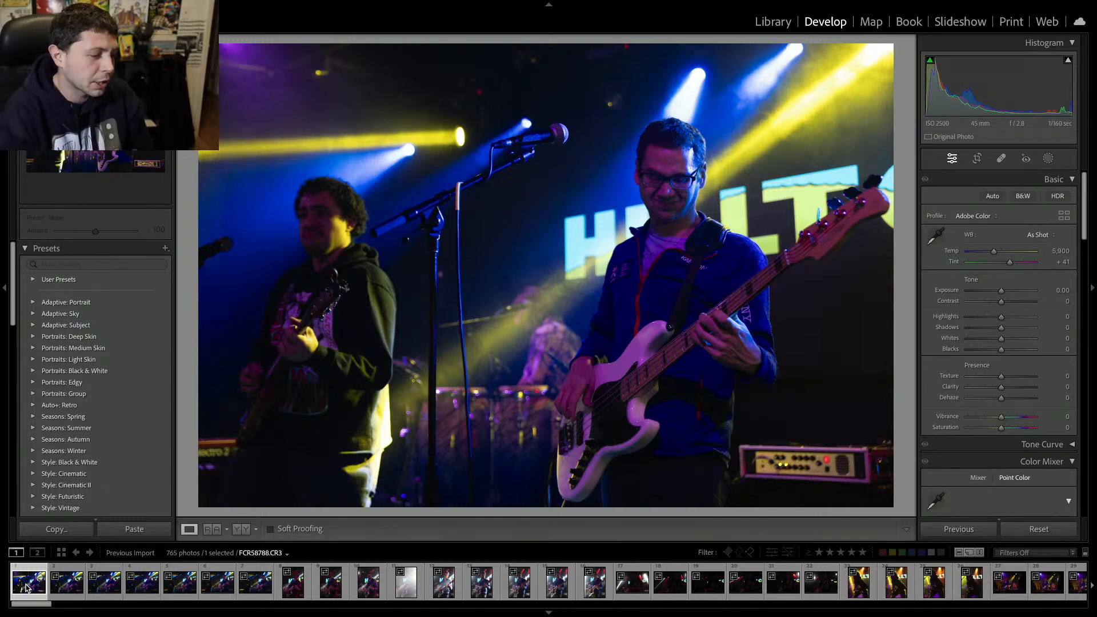
# Select the first concert photo and raise its exposure to +0.70.
pyautogui.click(139, 588)
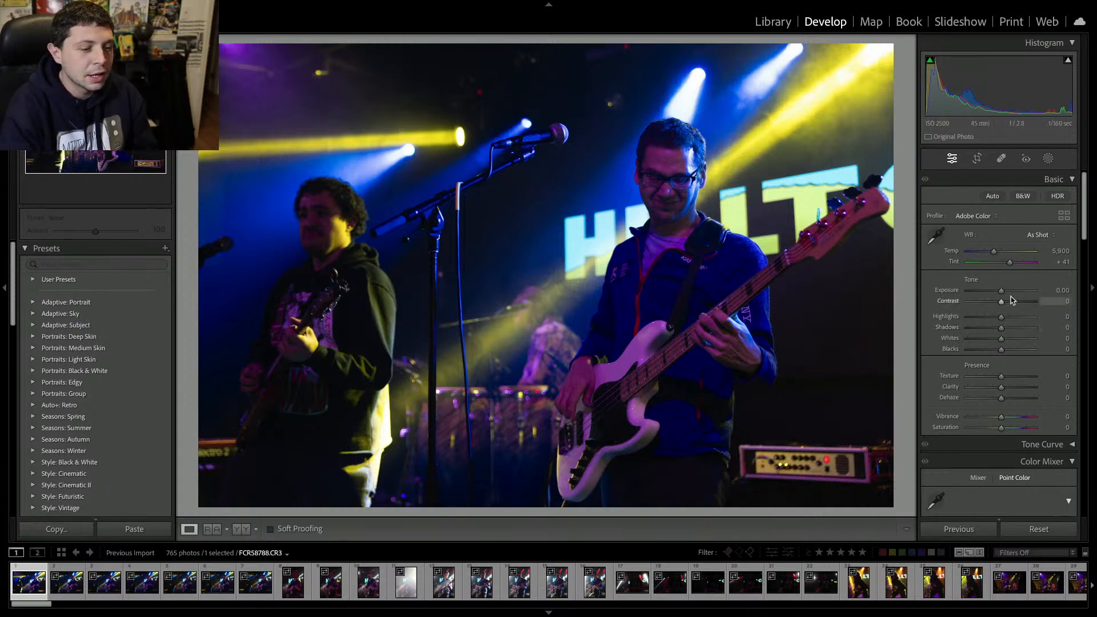
pyautogui.moveTo(1010, 294); pyautogui.dragTo(1006, 295)
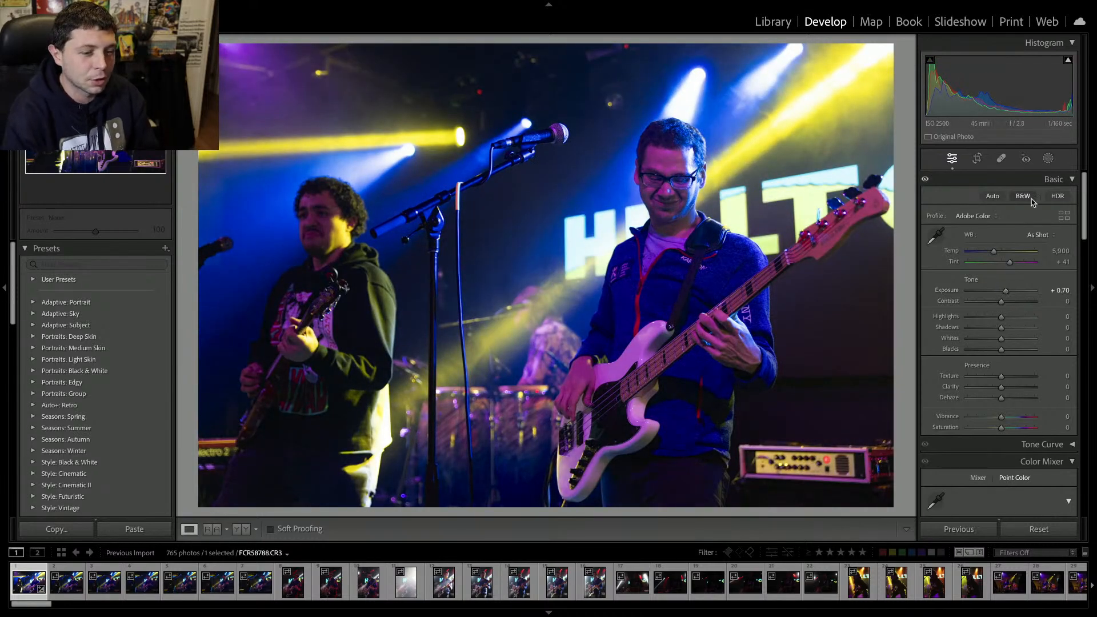
# Set the white balance tint to -66, undoing an earlier tint try.
pyautogui.moveTo(998, 263); pyautogui.dragTo(990, 262)
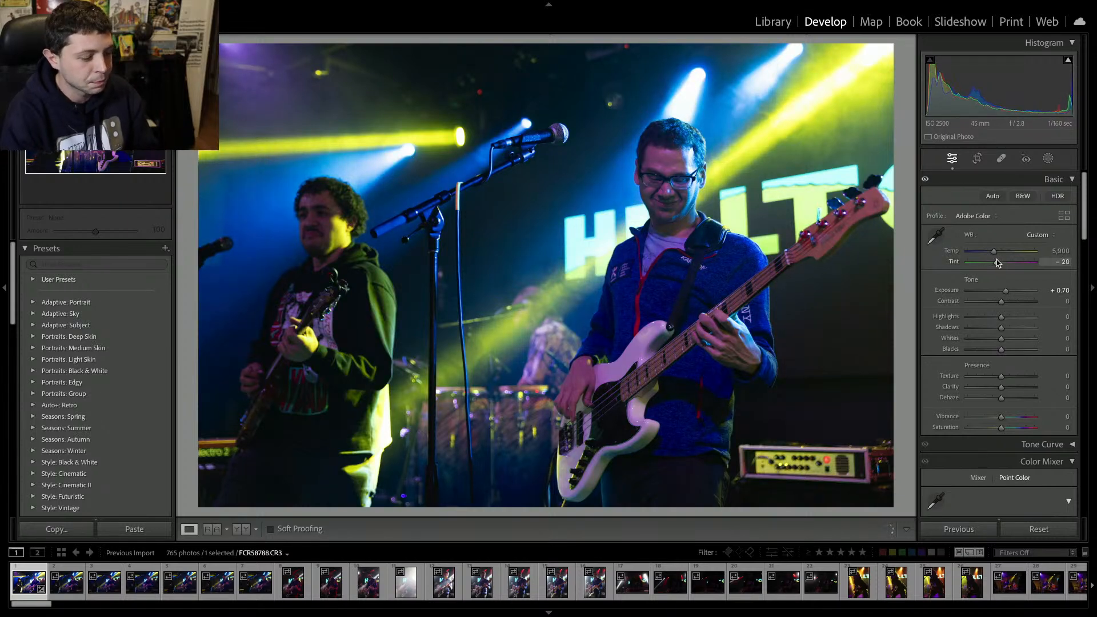
pyautogui.hotkey('ctrl', 'z')
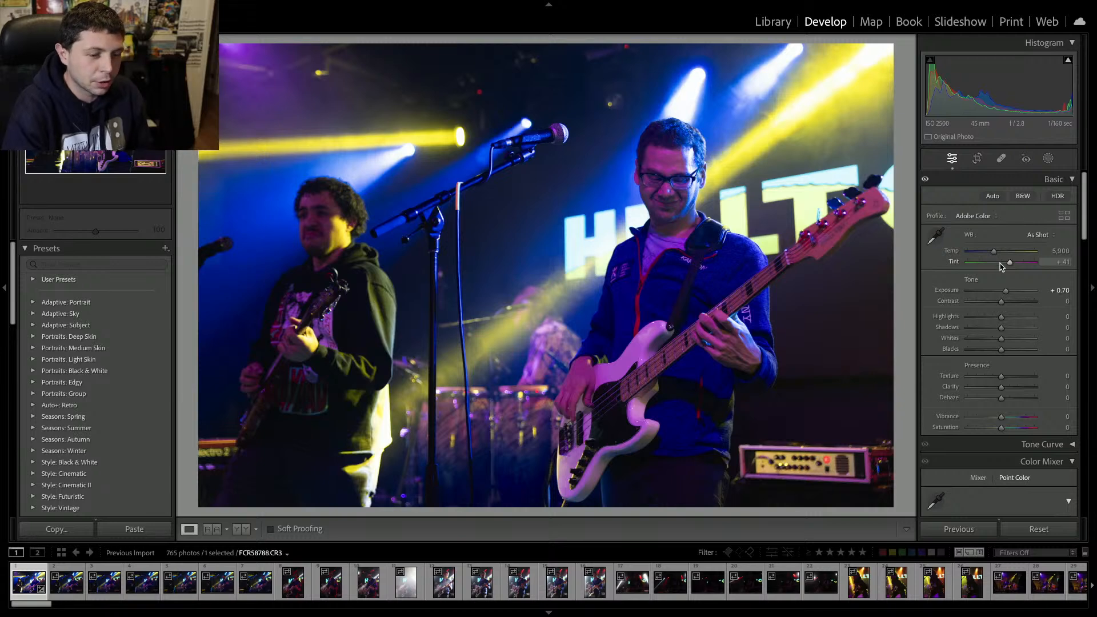
pyautogui.moveTo(1000, 266); pyautogui.dragTo(987, 264)
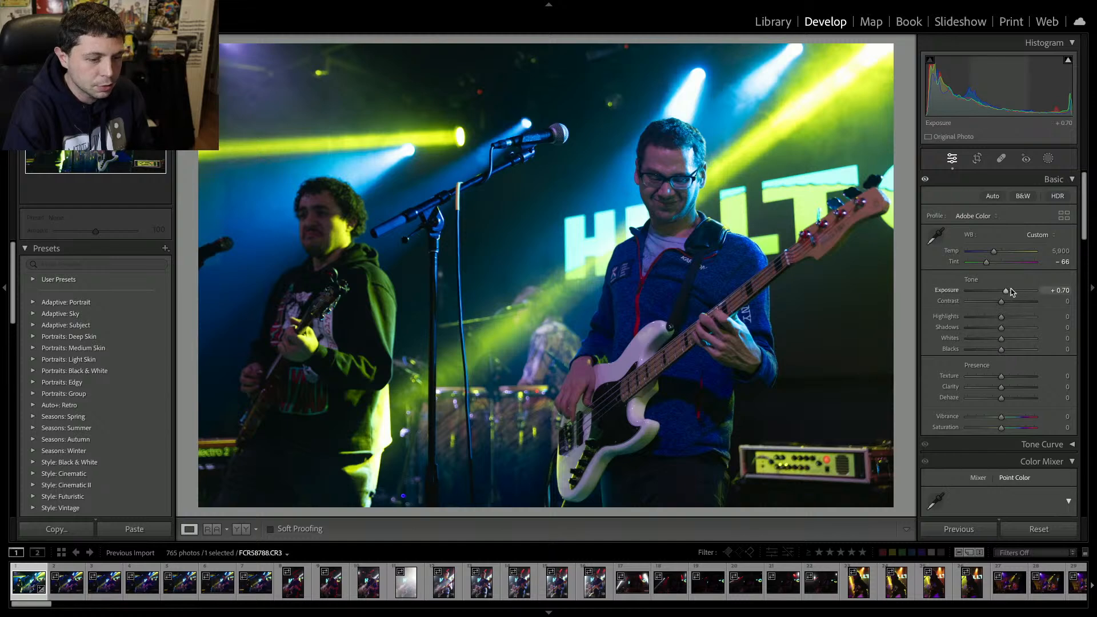
# Raise exposure to +1.00 and contrast to +13, checking the face at 100% zoom.
pyautogui.moveTo(1010, 293); pyautogui.dragTo(1006, 306)
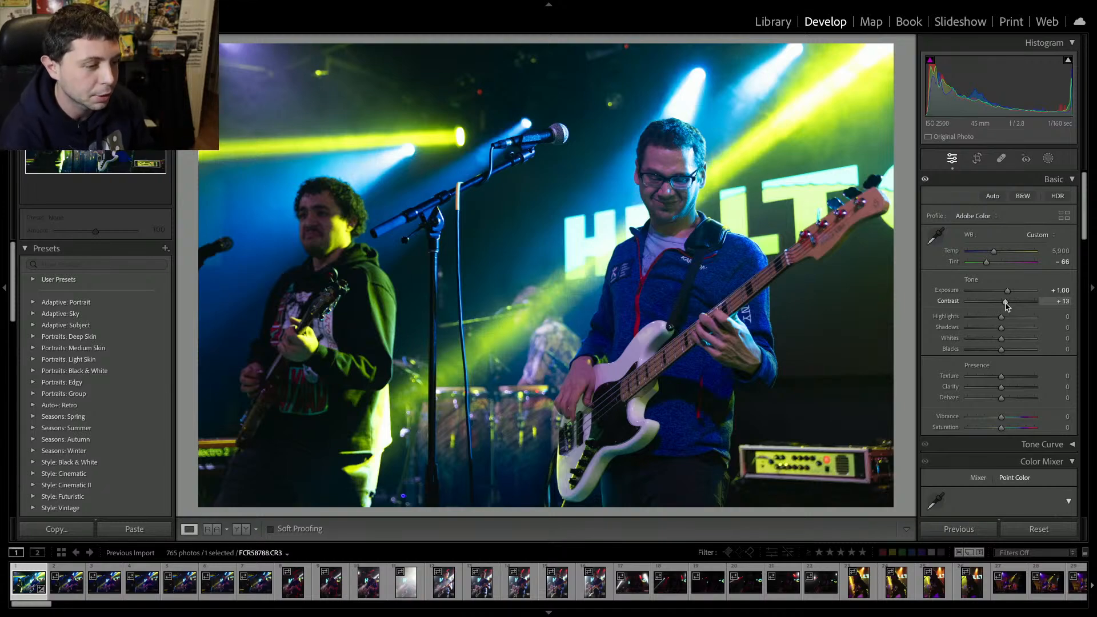
pyautogui.click(680, 162)
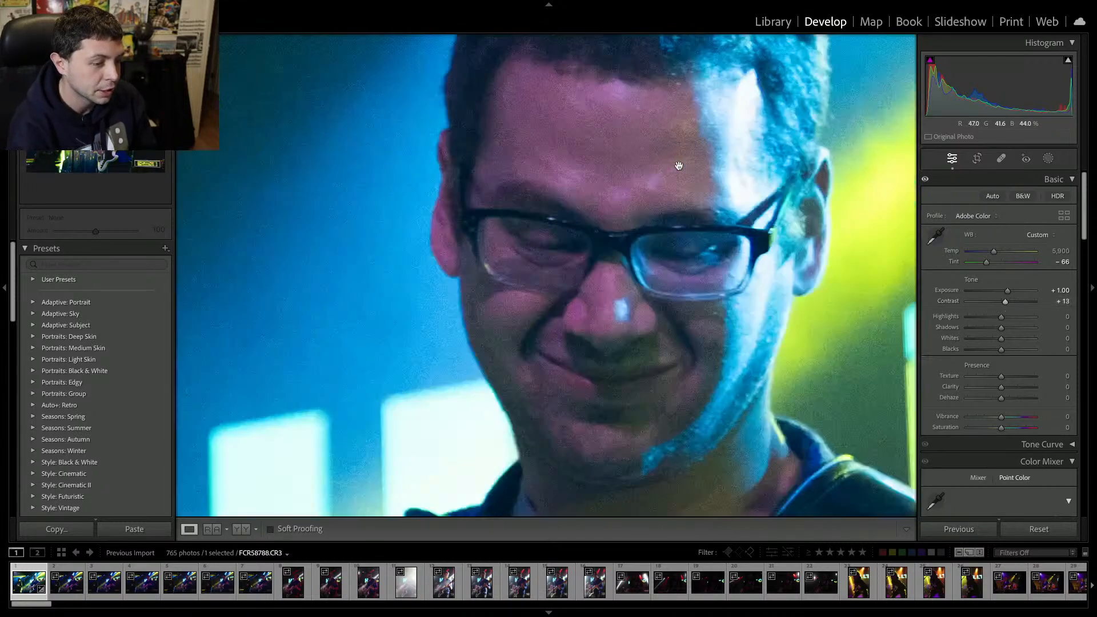
pyautogui.click(694, 285)
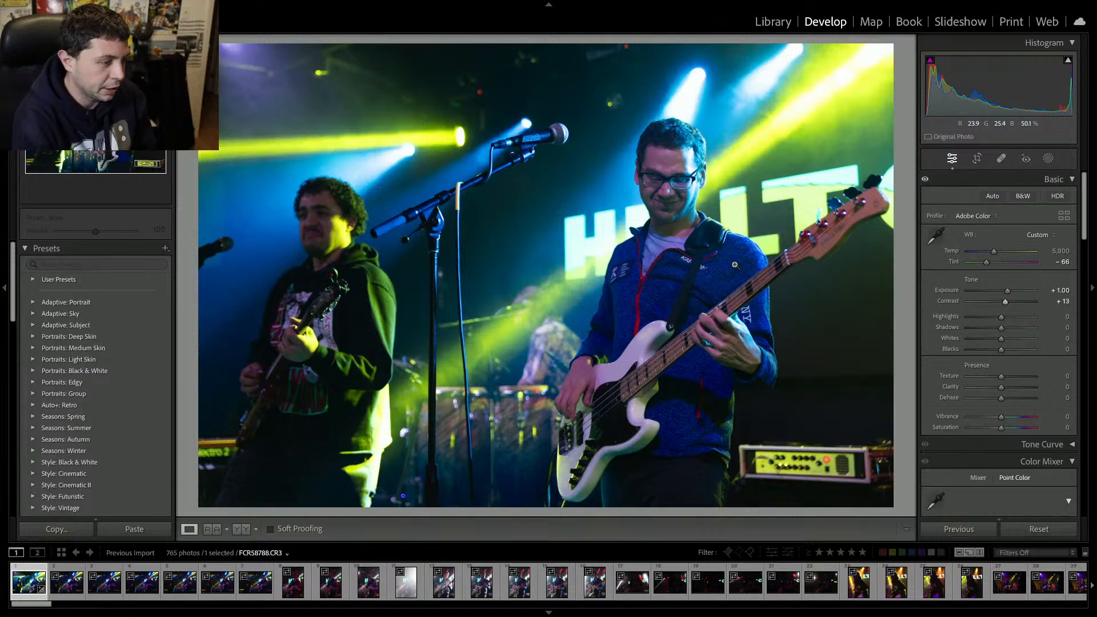
# Cycle the photo info overlay and raise Clarity to +21.
pyautogui.press('i')
pyautogui.press('i')
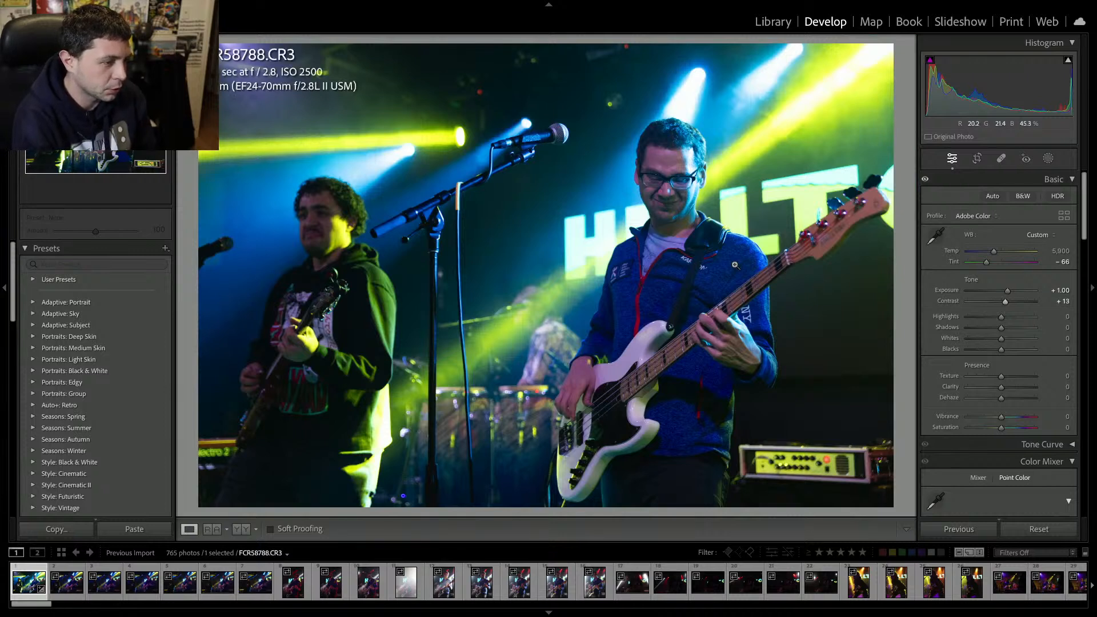
pyautogui.press('i')
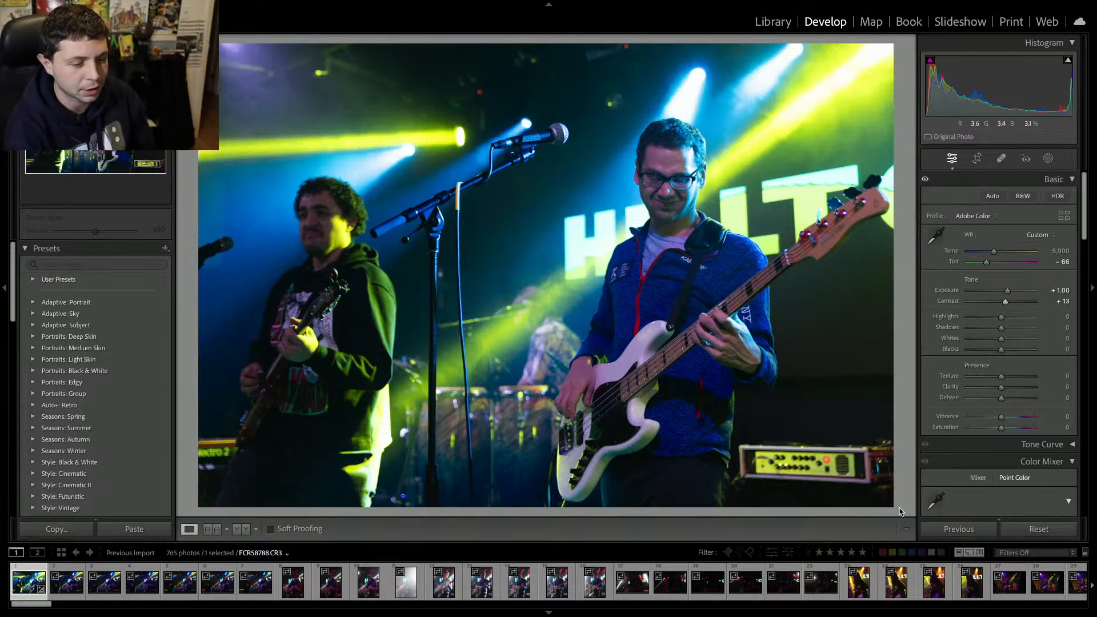
pyautogui.moveTo(1018, 385); pyautogui.dragTo(1009, 389)
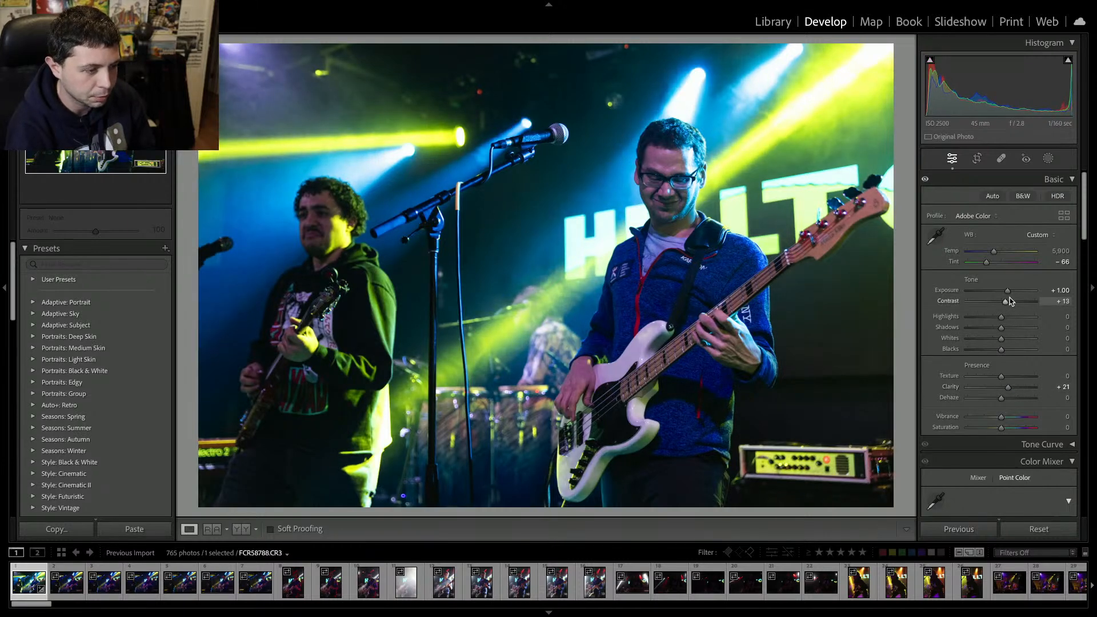
# Apply AI Denoise to the photo to create an enhanced DNG.
pyautogui.scroll(-10, 983, 325)
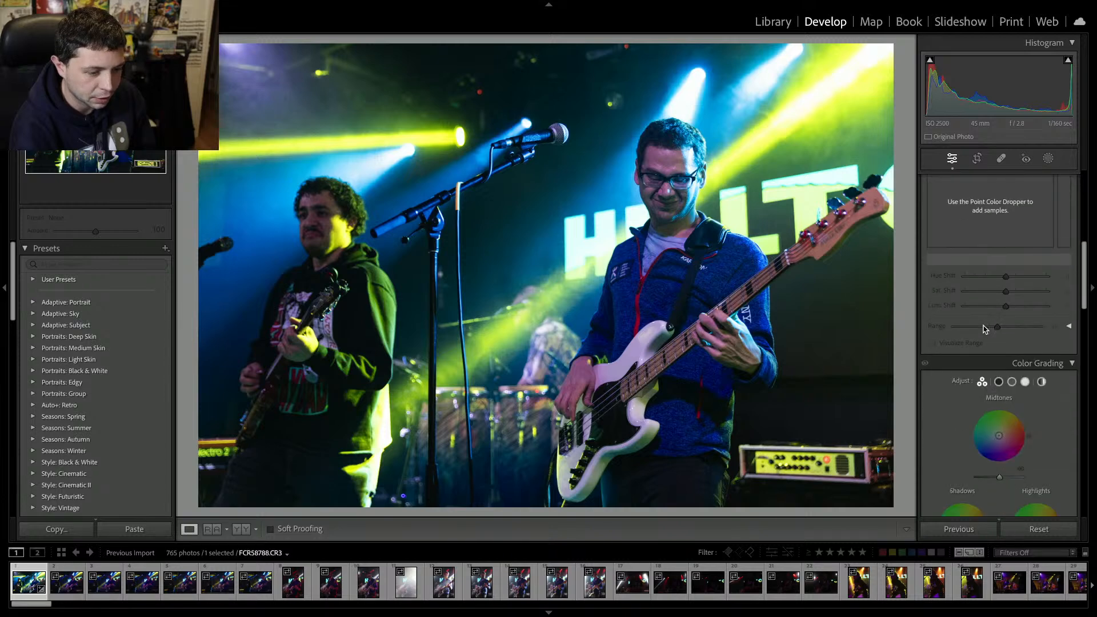
pyautogui.scroll(-5, 983, 325)
pyautogui.scroll(-4, 961, 370)
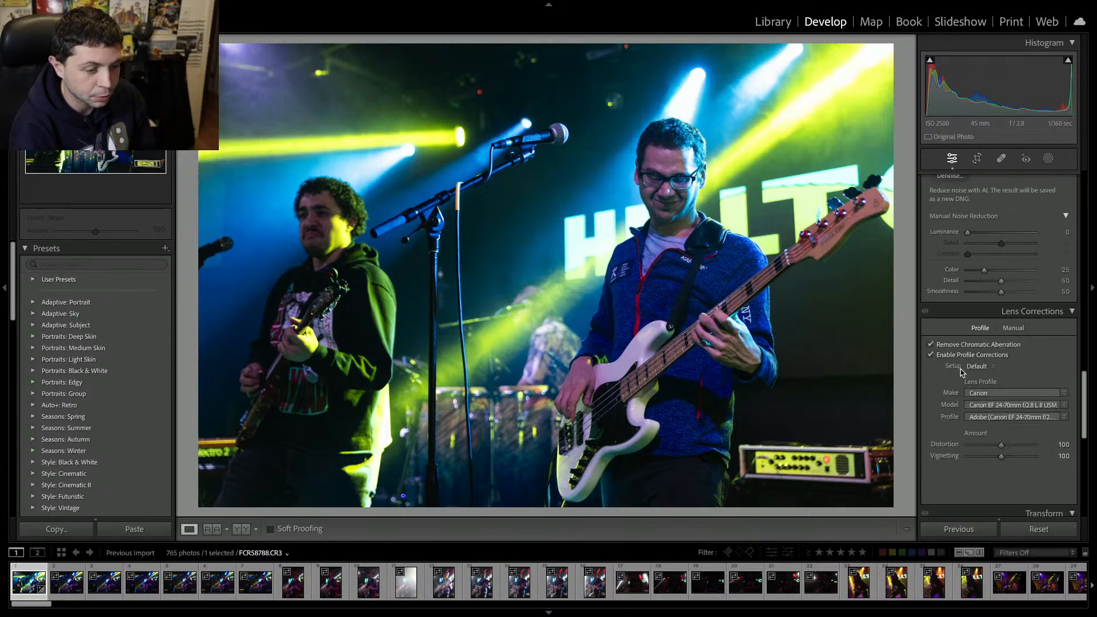
pyautogui.scroll(3, 961, 371)
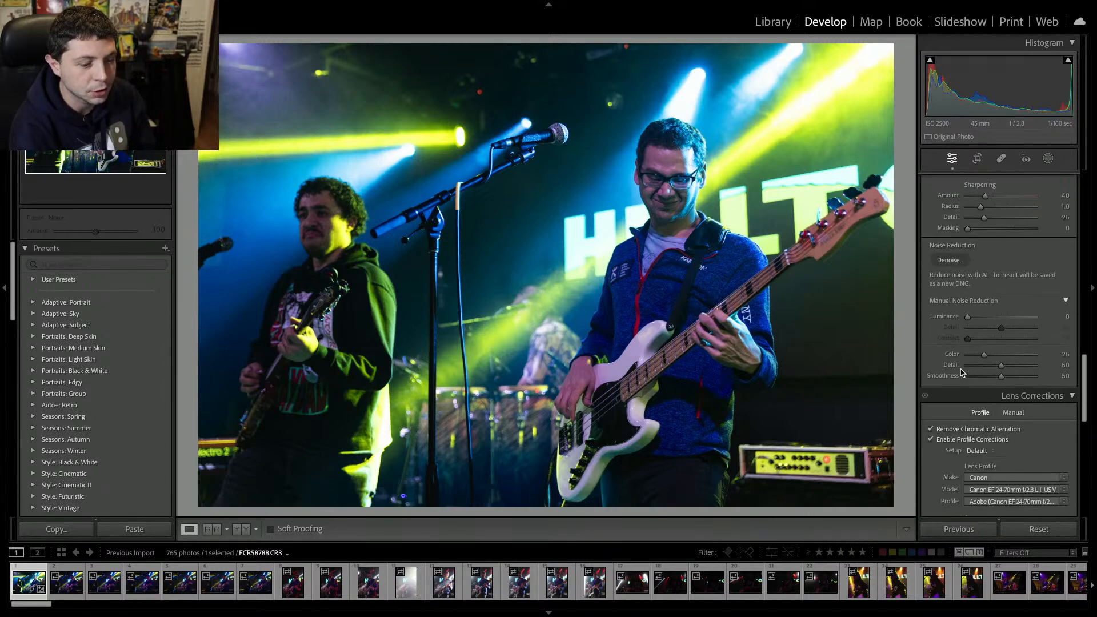
pyautogui.scroll(5, 961, 371)
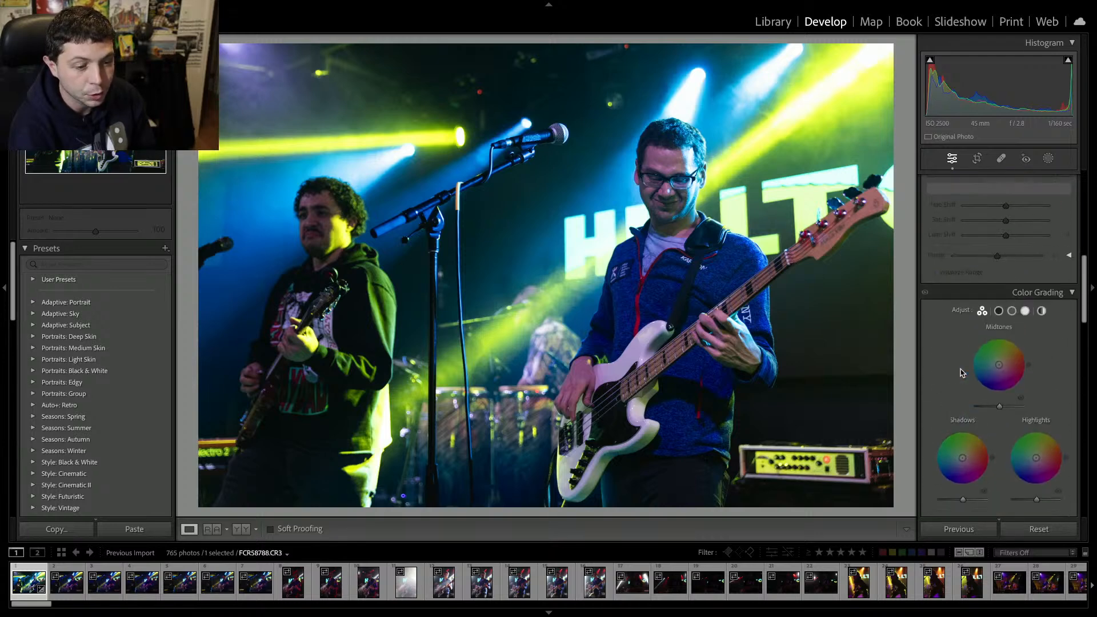
pyautogui.scroll(-5, 961, 371)
pyautogui.scroll(-3, 962, 372)
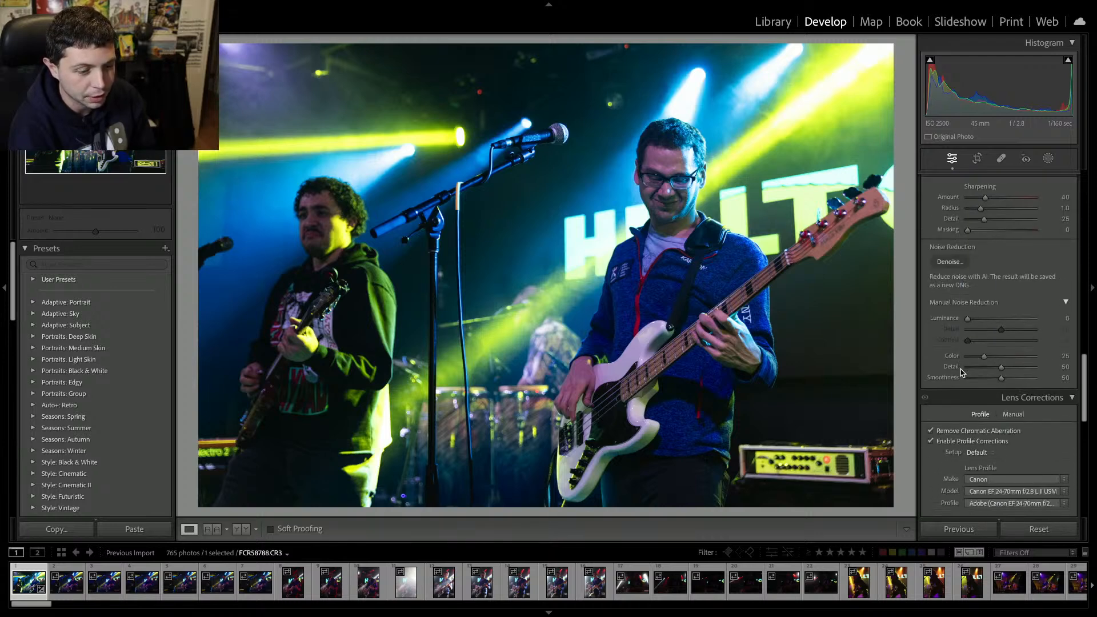
pyautogui.click(939, 258)
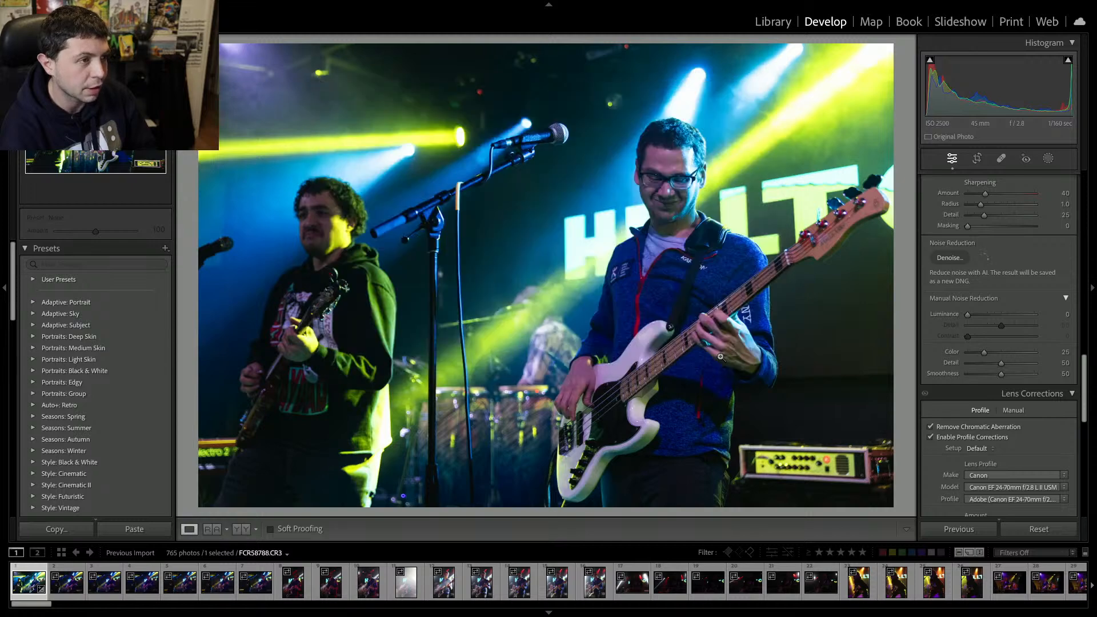
pyautogui.click(721, 356)
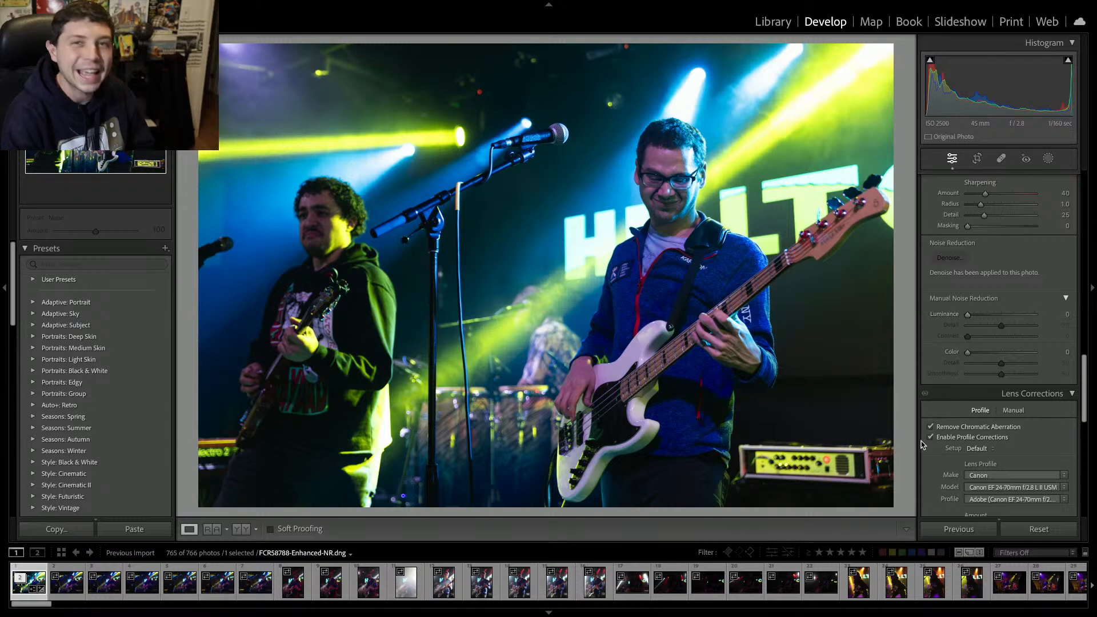
# Review the Detail and Lens Corrections settings of the denoised image.
pyautogui.scroll(-3, 921, 444)
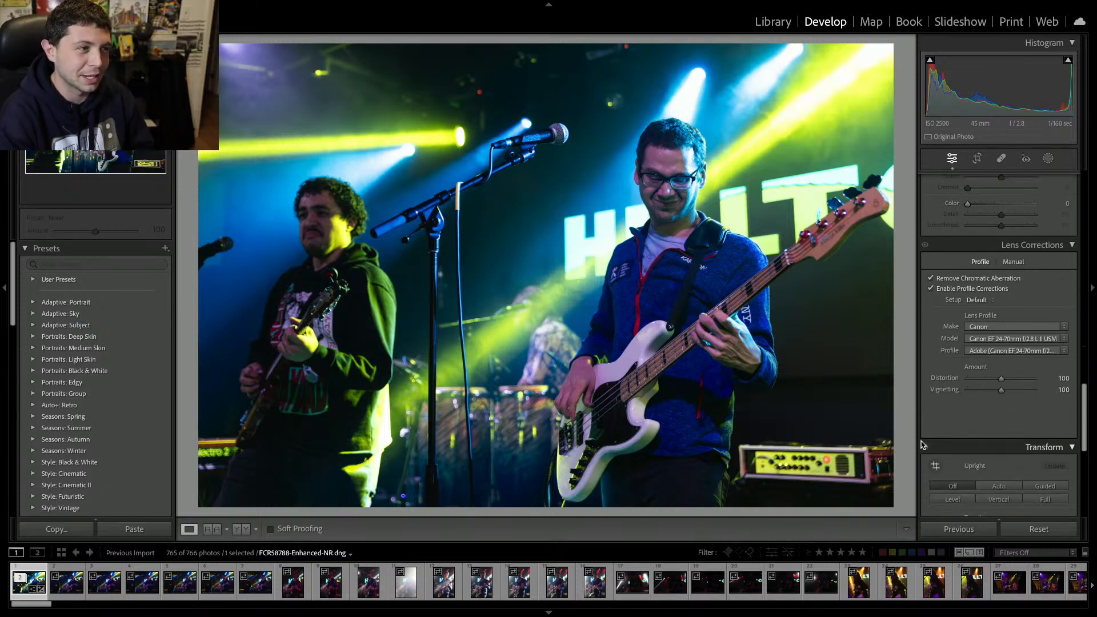
pyautogui.scroll(-3, 921, 442)
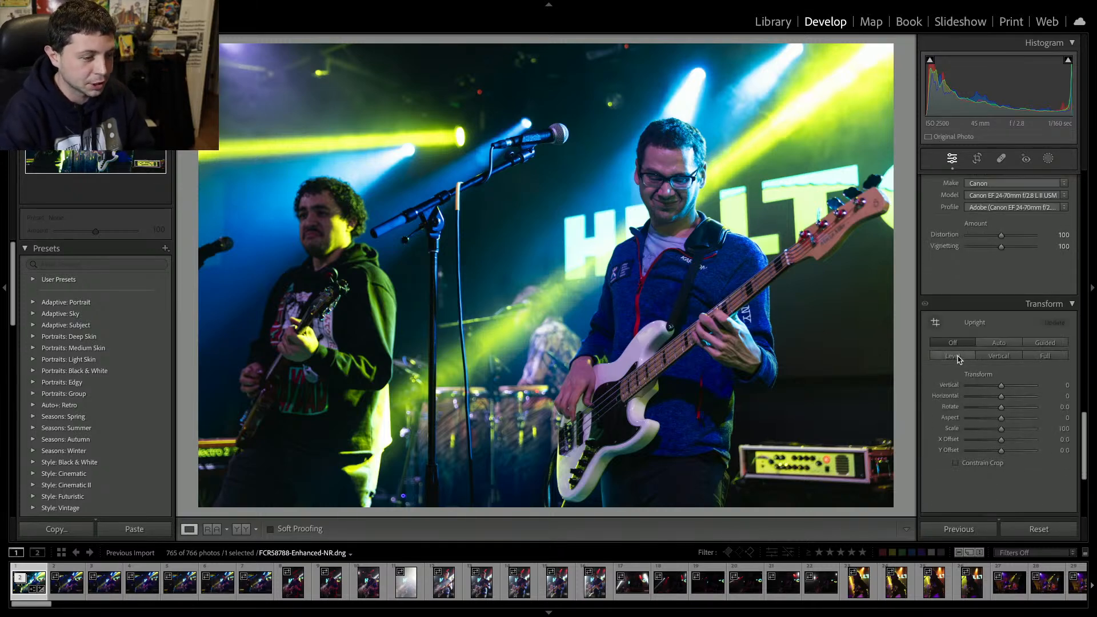
pyautogui.scroll(7, 959, 358)
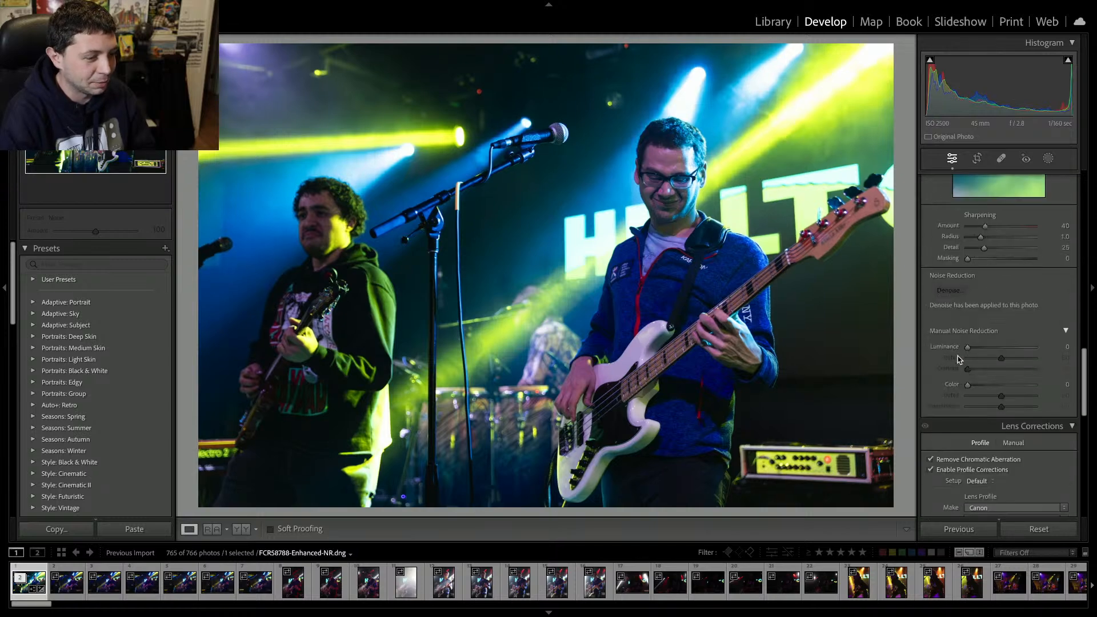
pyautogui.scroll(2, 958, 358)
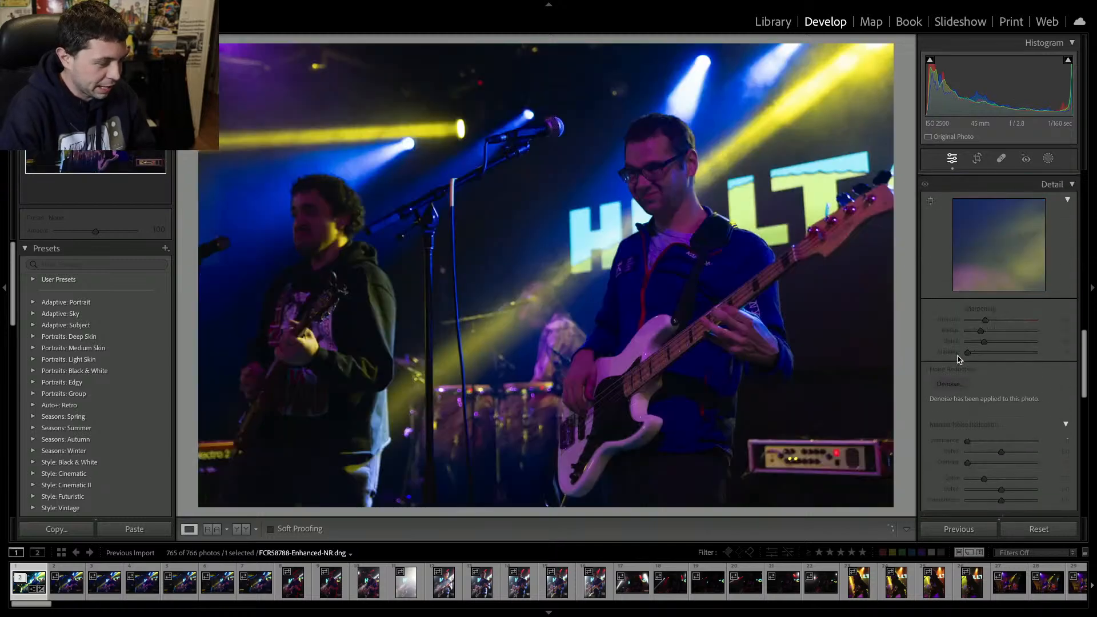
# Open the next photo and inspect it at 100% zoom with the side panel hidden.
pyautogui.press('Right')
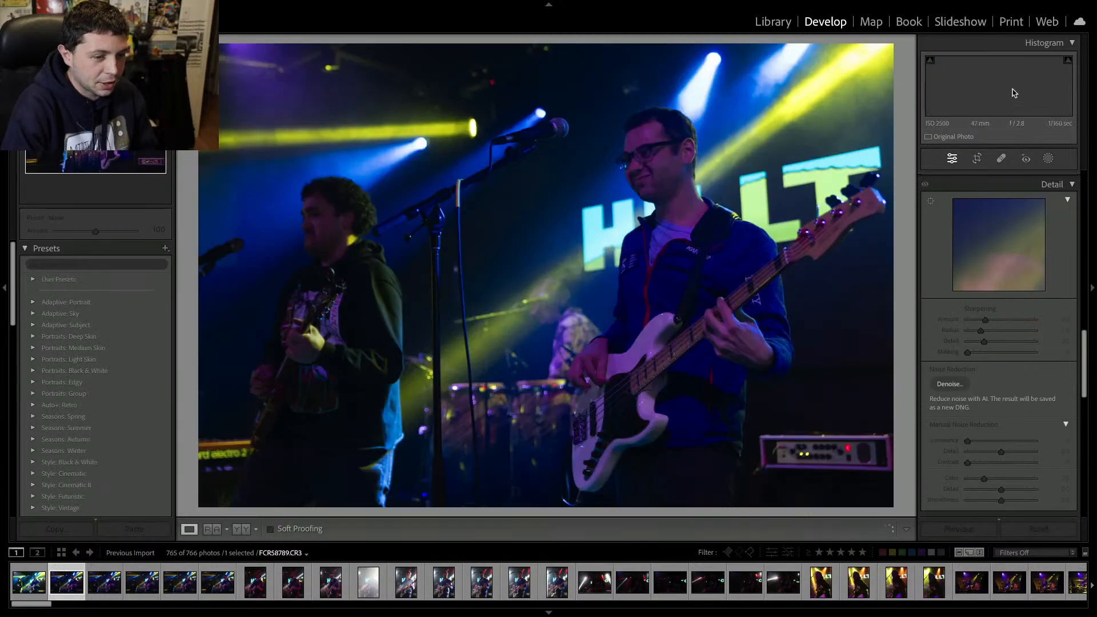
pyautogui.click(1093, 289)
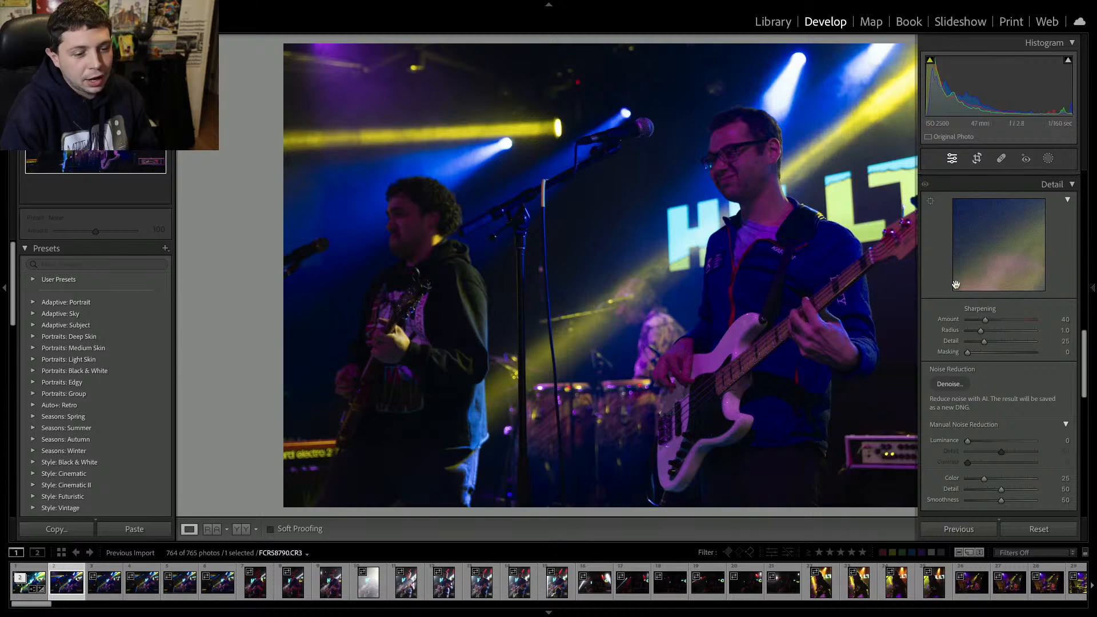
pyautogui.click(951, 159)
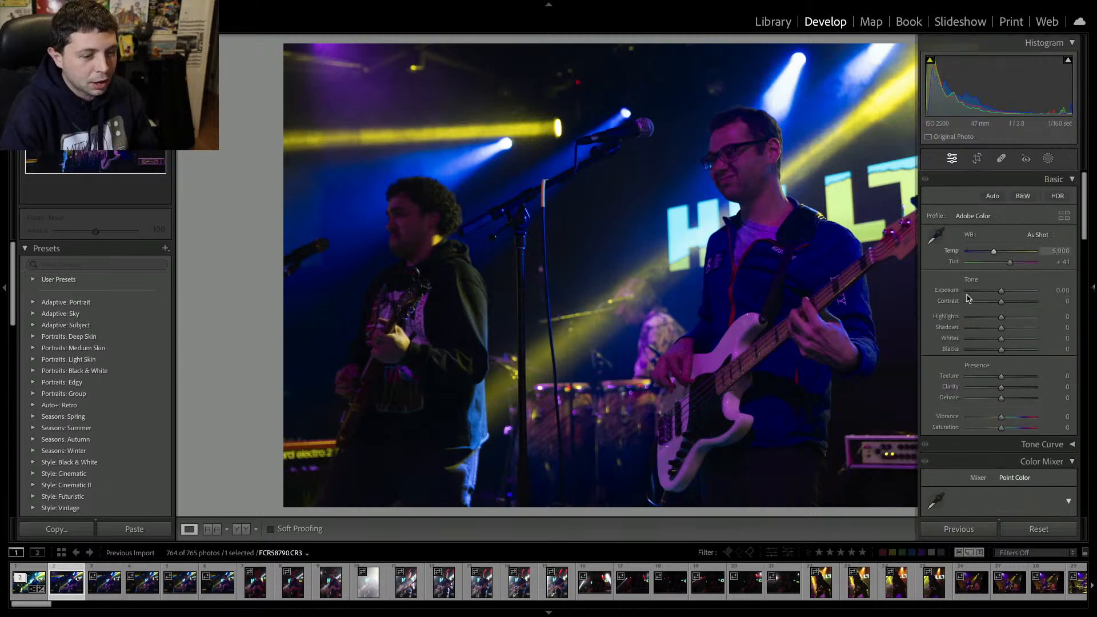
pyautogui.press('F8')
pyautogui.click(508, 203)
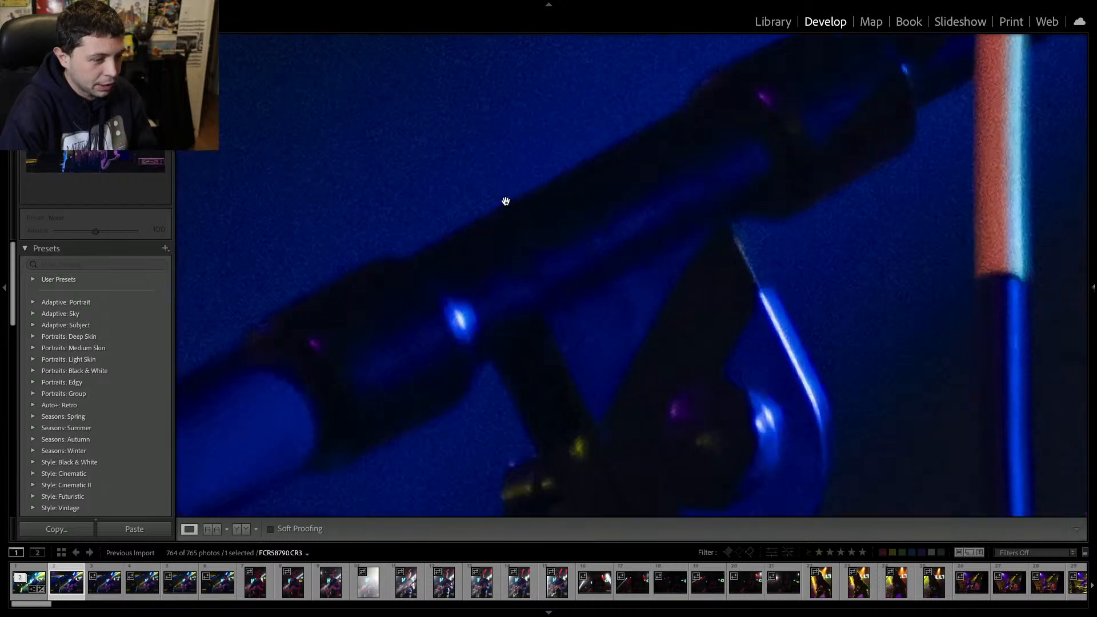
pyautogui.click(508, 203)
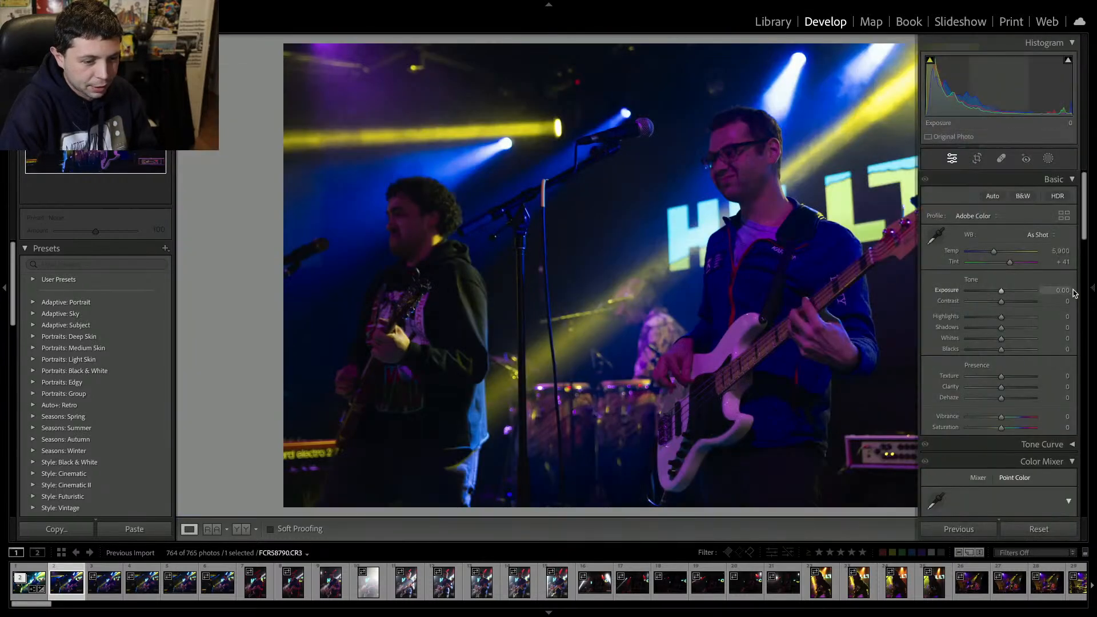
pyautogui.click(1092, 289)
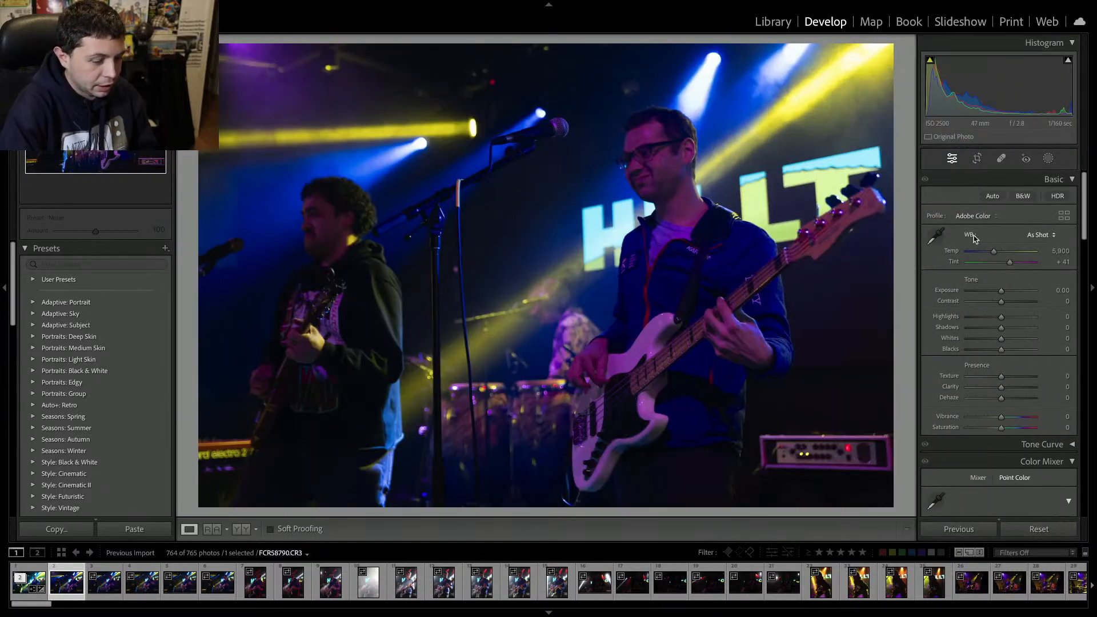
# Remove the following seven photos from the catalog one after another.
pyautogui.press('Delete')
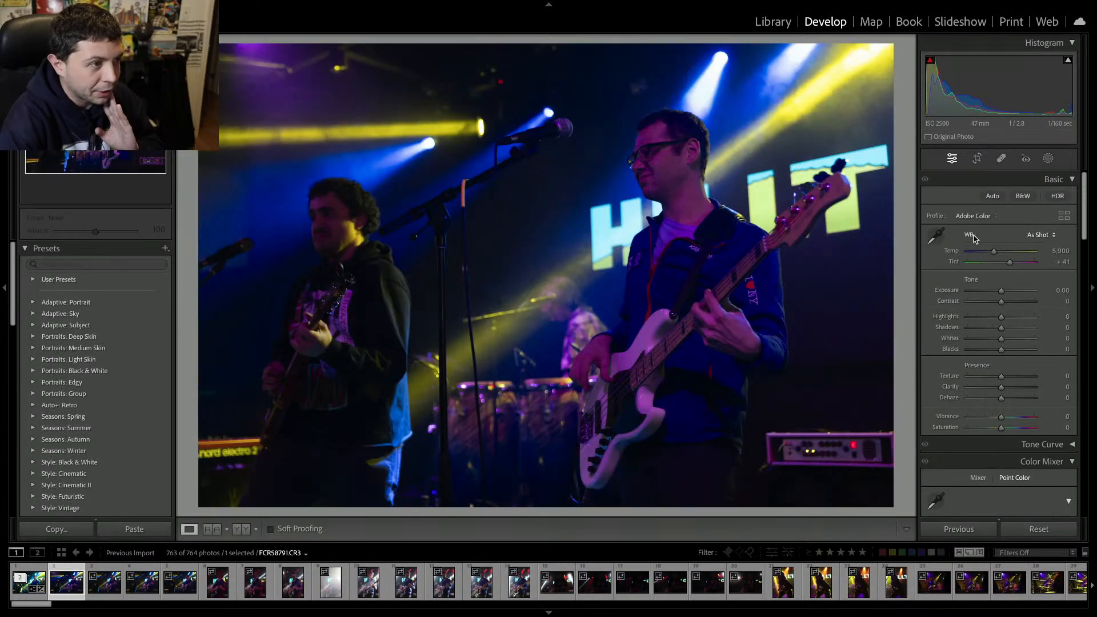
pyautogui.press('Delete')
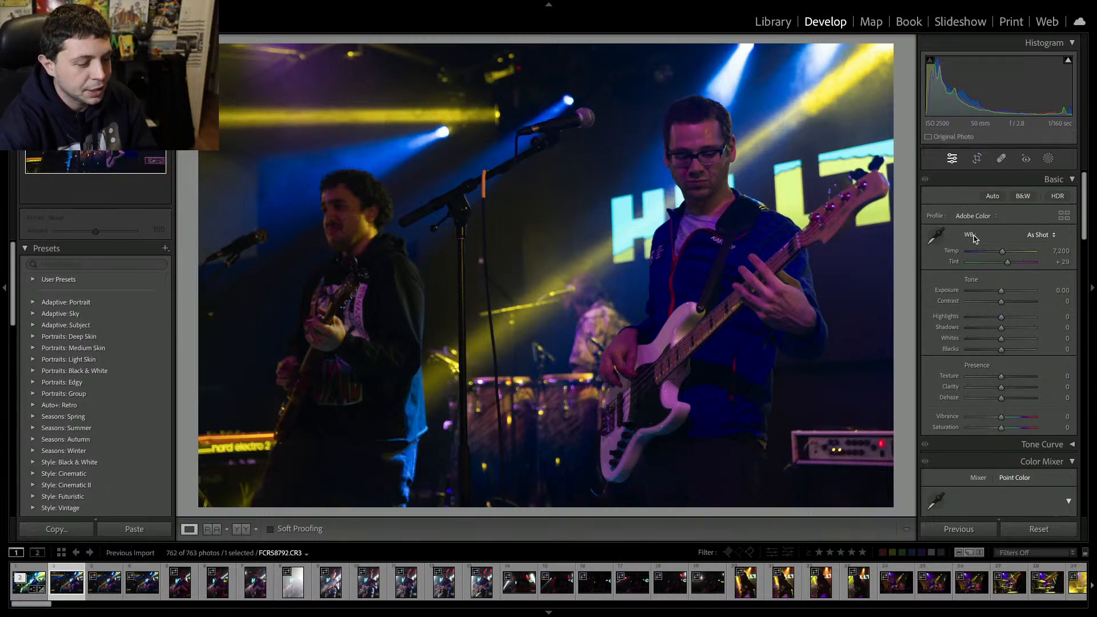
pyautogui.press('Delete')
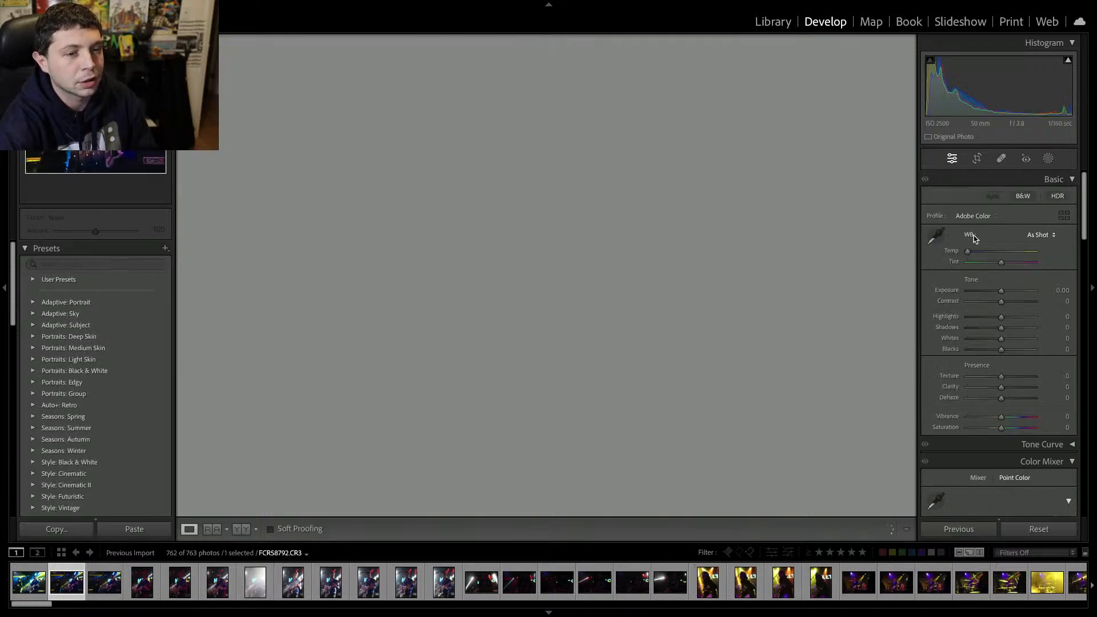
pyautogui.press('Delete')
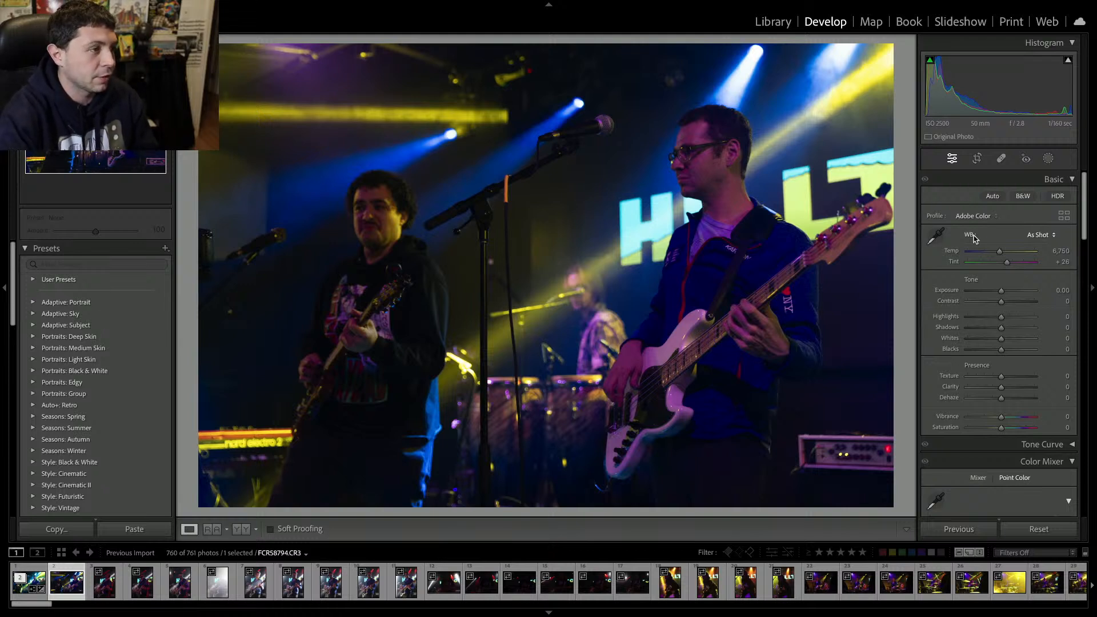
pyautogui.press('Delete')
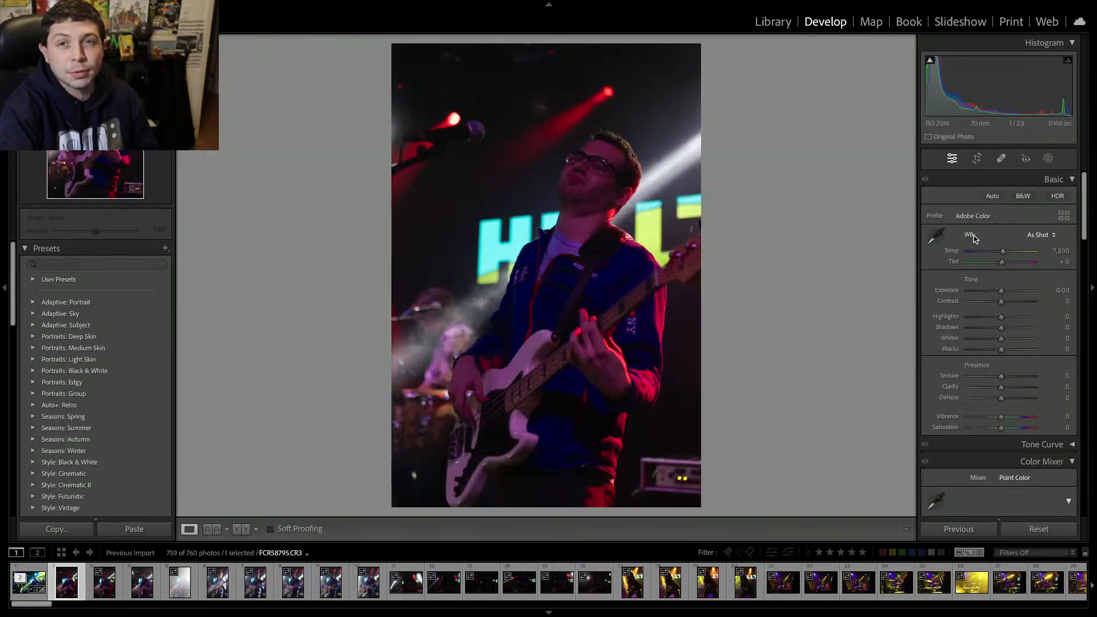
pyautogui.press('Delete')
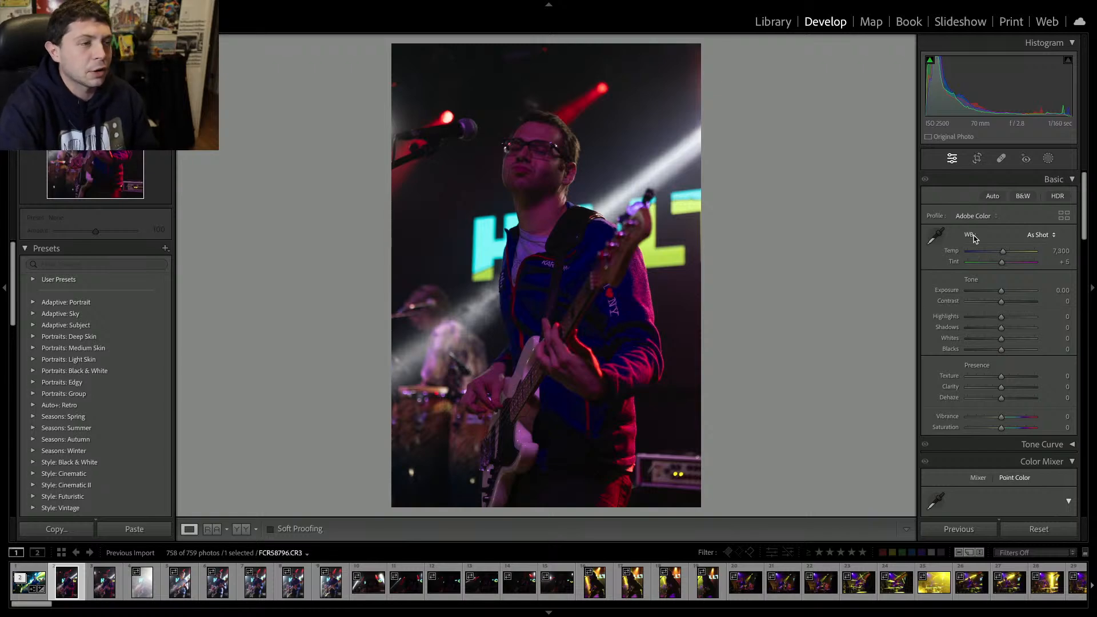
pyautogui.press('Delete')
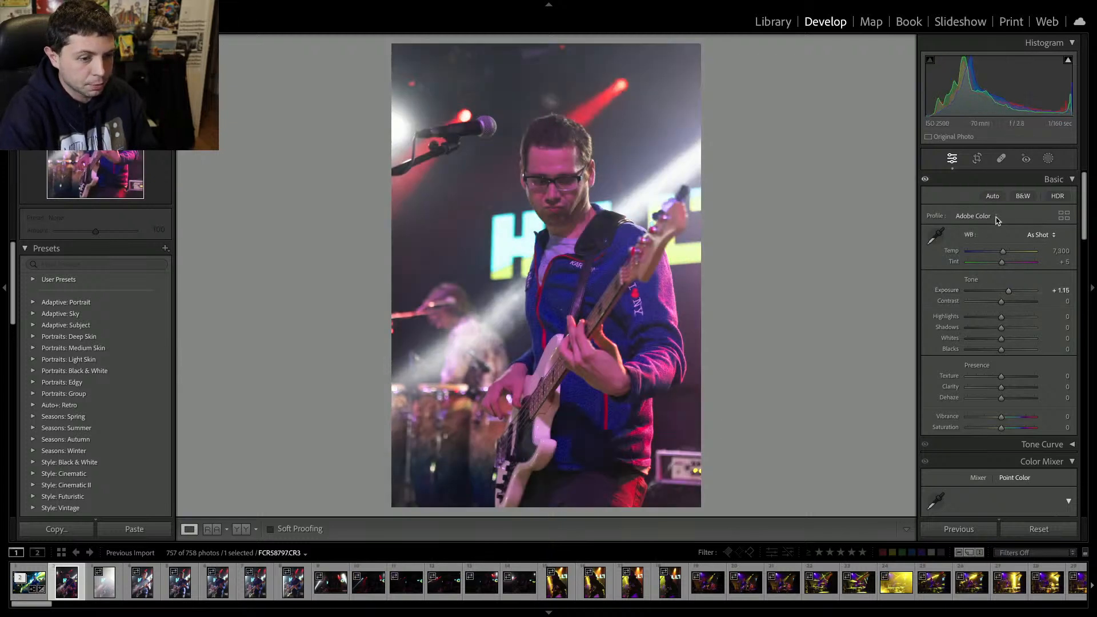
# Adjust the bass player photo's tint to -25, contrast to +34 and clarity to +14.
pyautogui.moveTo(1001, 262); pyautogui.dragTo(1012, 307)
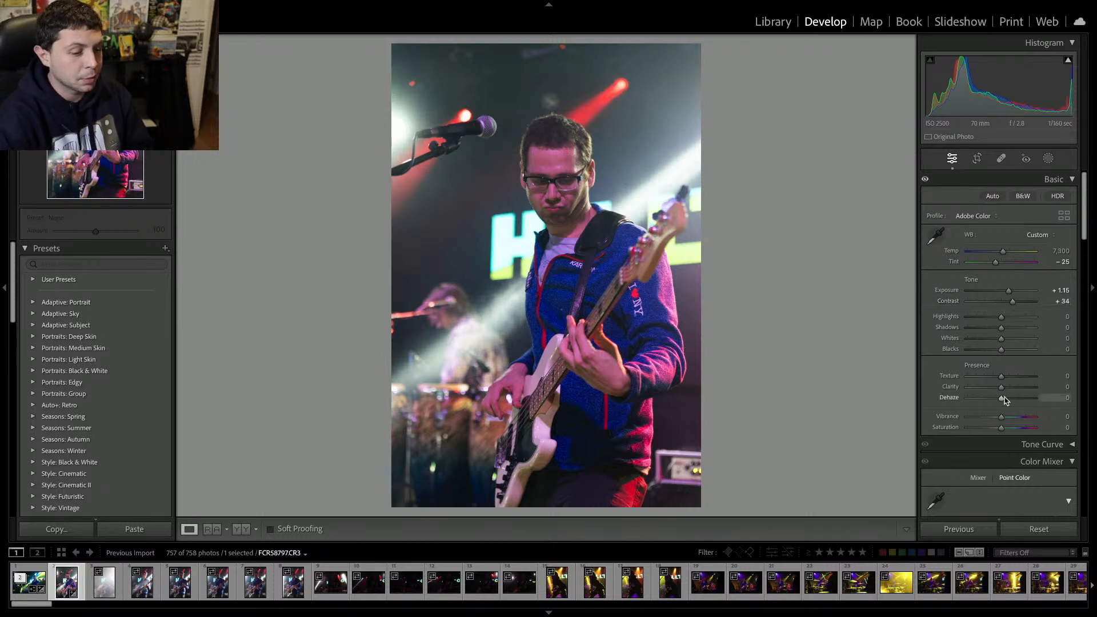
pyautogui.moveTo(1011, 387); pyautogui.dragTo(1007, 391)
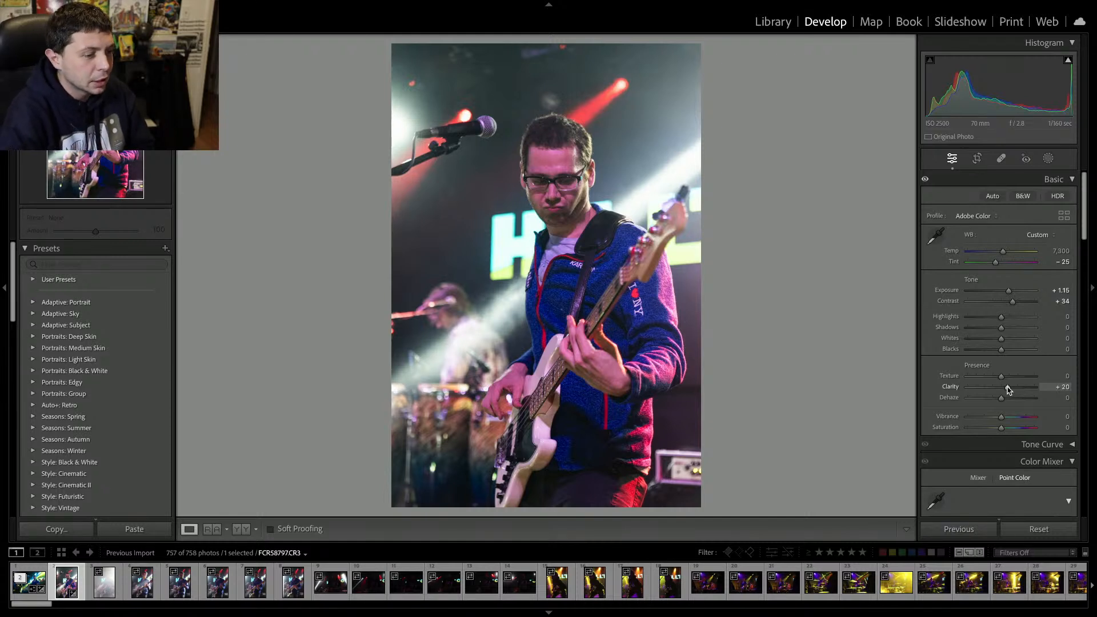
pyautogui.moveTo(1008, 391); pyautogui.dragTo(1006, 391)
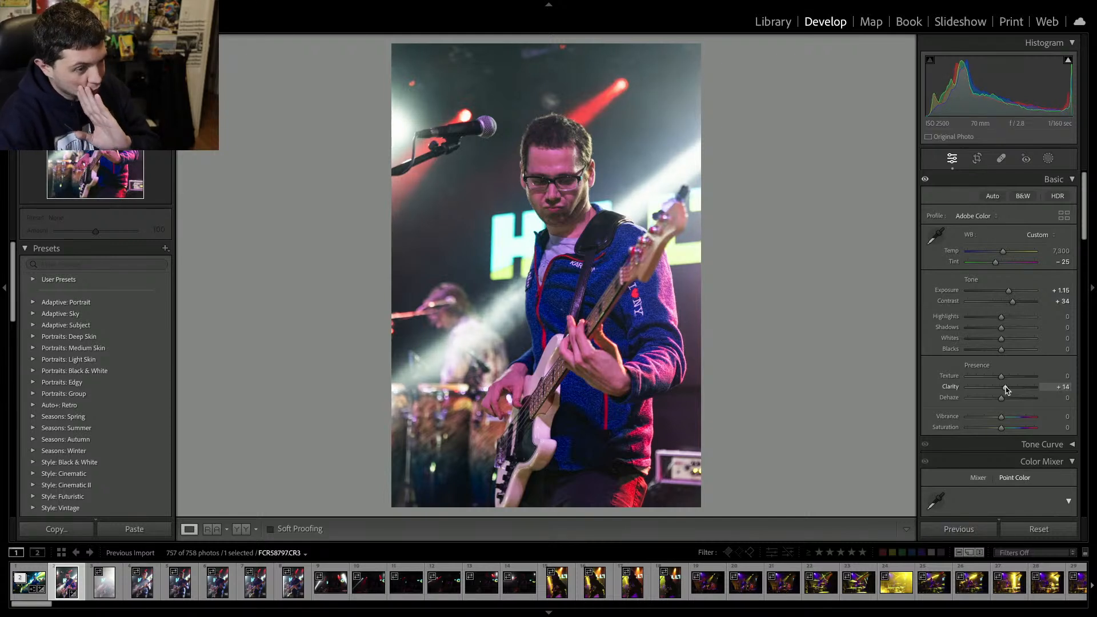
# Remove the edited bass player photo and the following six photos from the catalog one by one.
pyautogui.press('Delete')
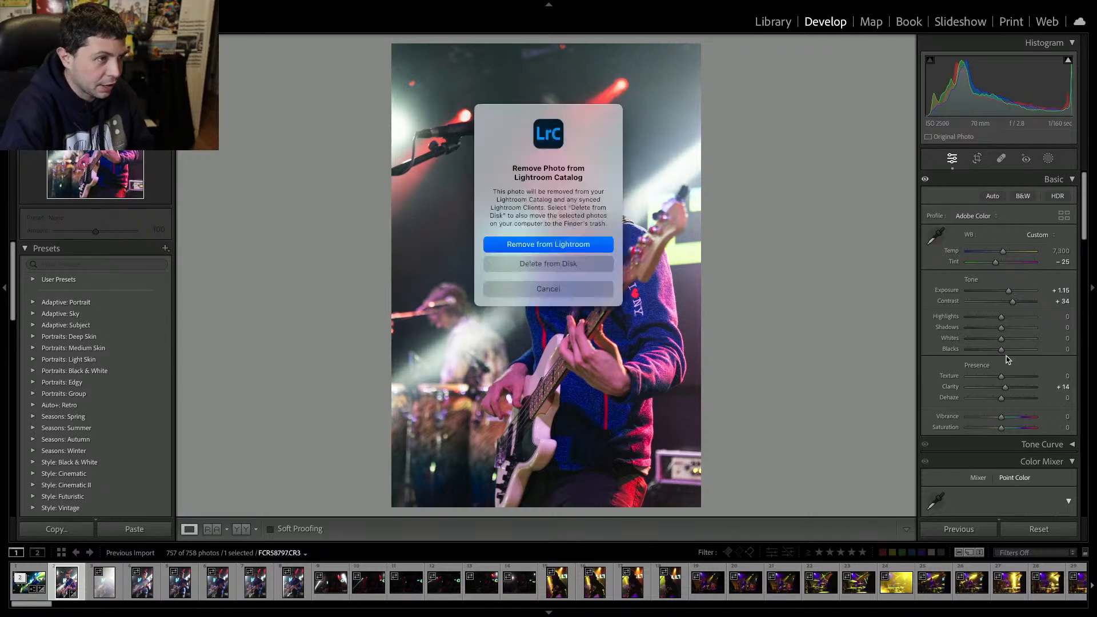
pyautogui.press('Return')
pyautogui.press('Delete')
pyautogui.press('Return')
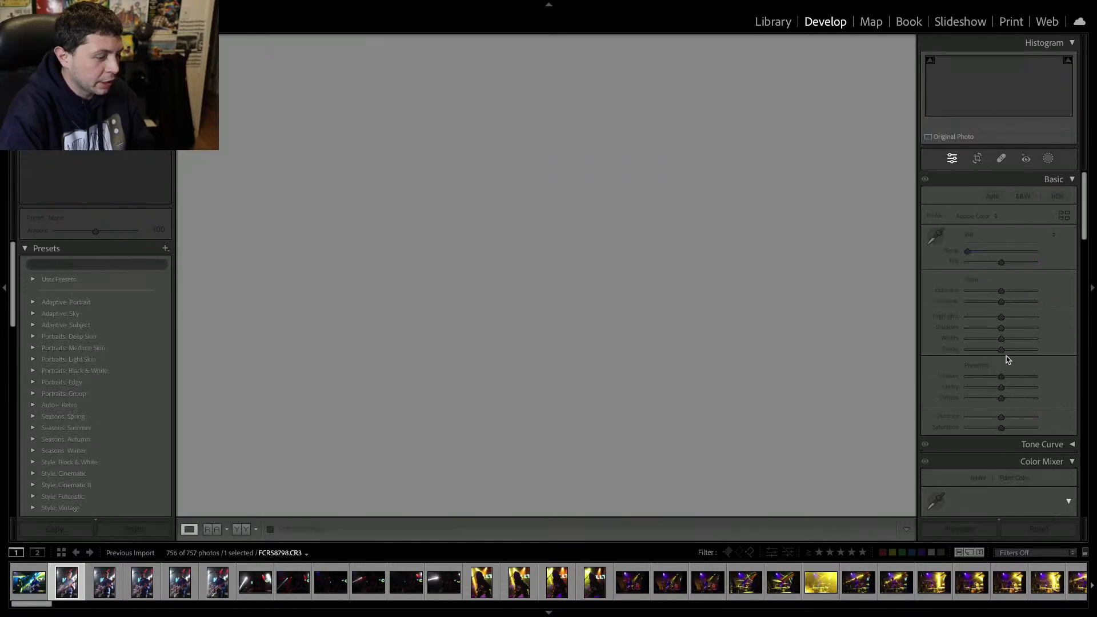
pyautogui.press('Delete')
pyautogui.press('Return')
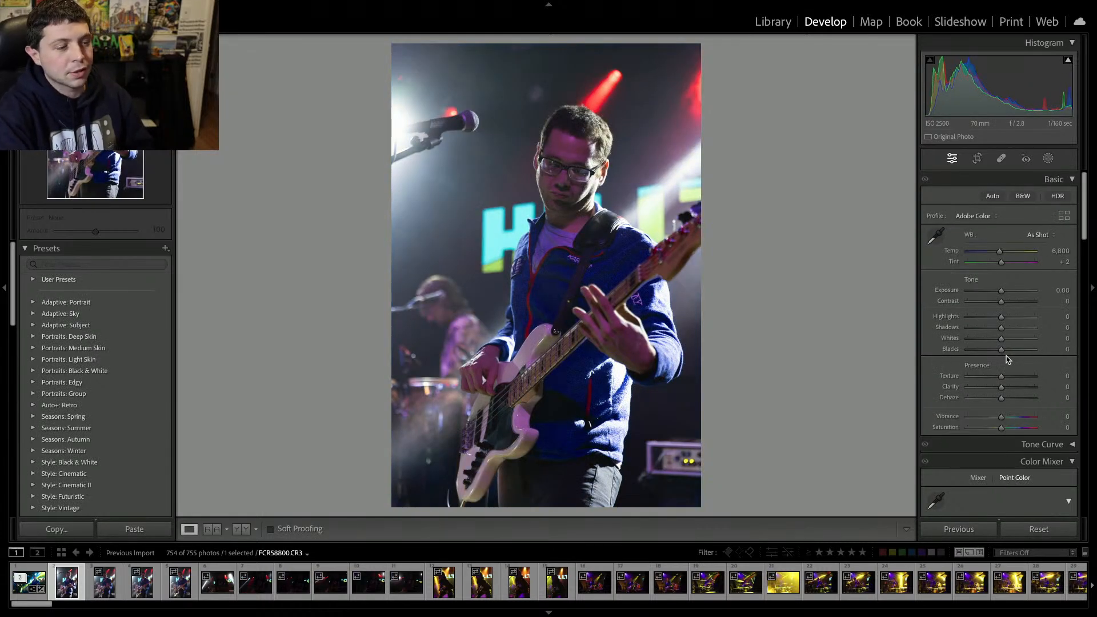
pyautogui.press('Delete')
pyautogui.press('Return')
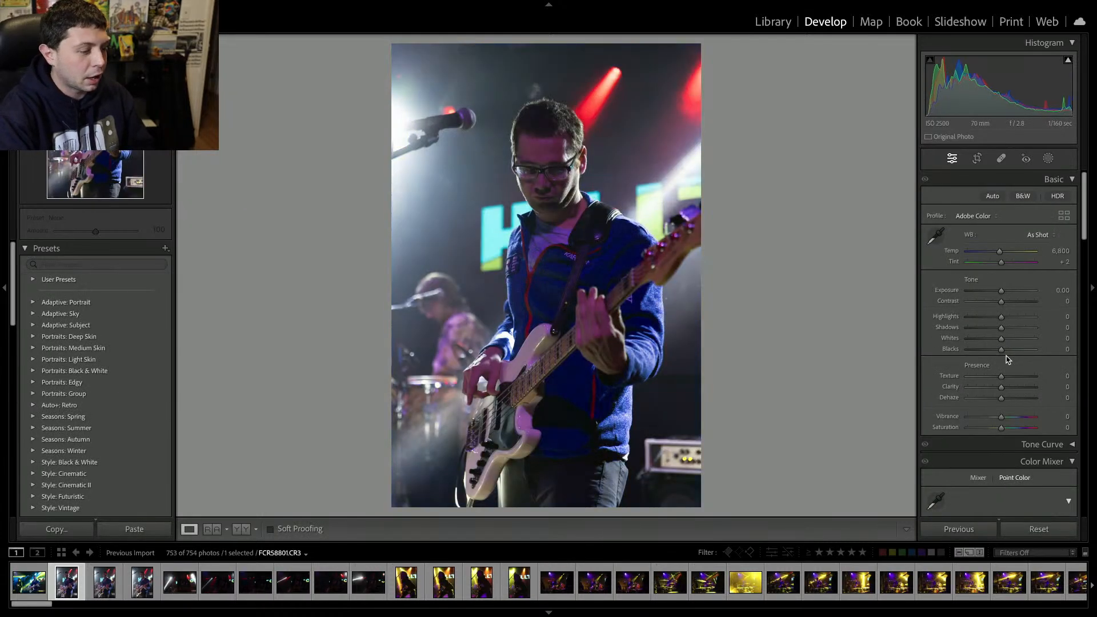
pyautogui.press('Delete')
pyautogui.press('Return')
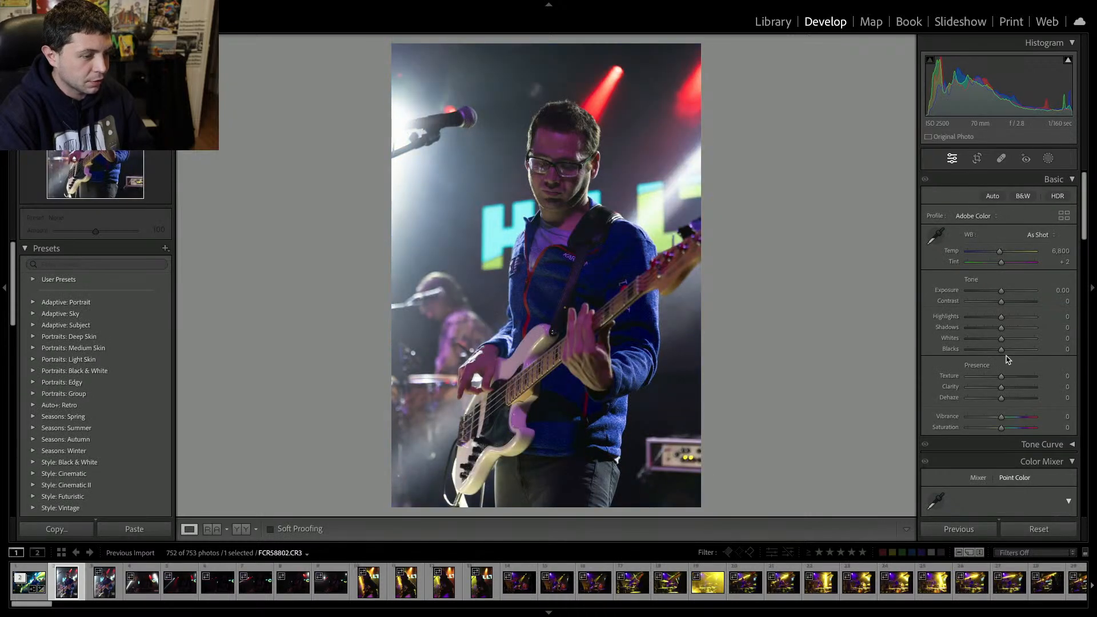
pyautogui.press('Delete')
pyautogui.press('Return')
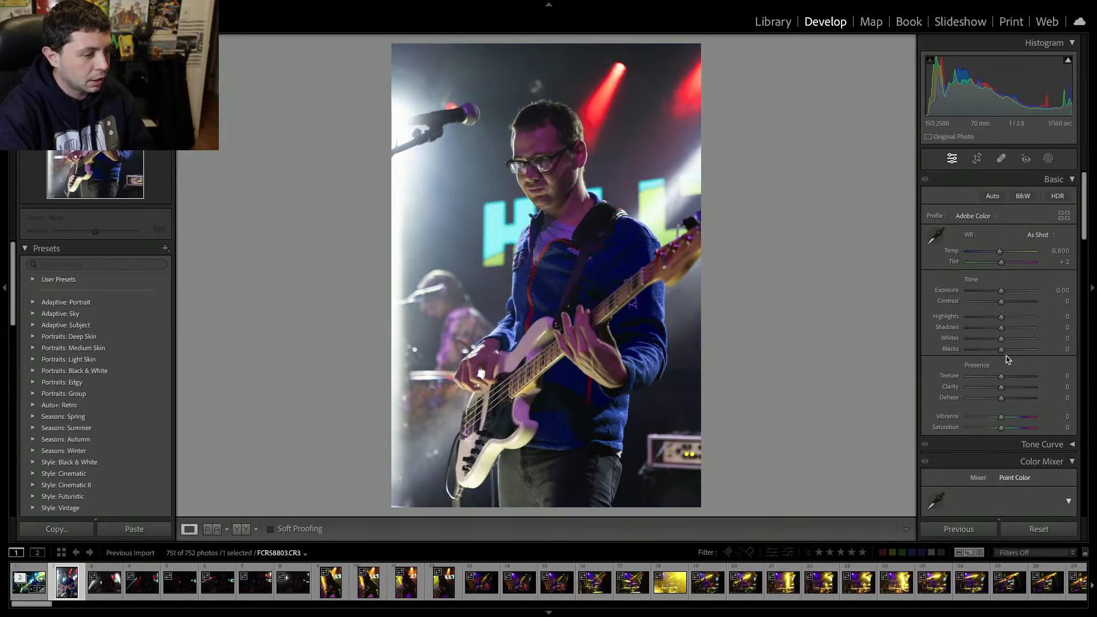
pyautogui.press('Delete')
pyautogui.press('Return')
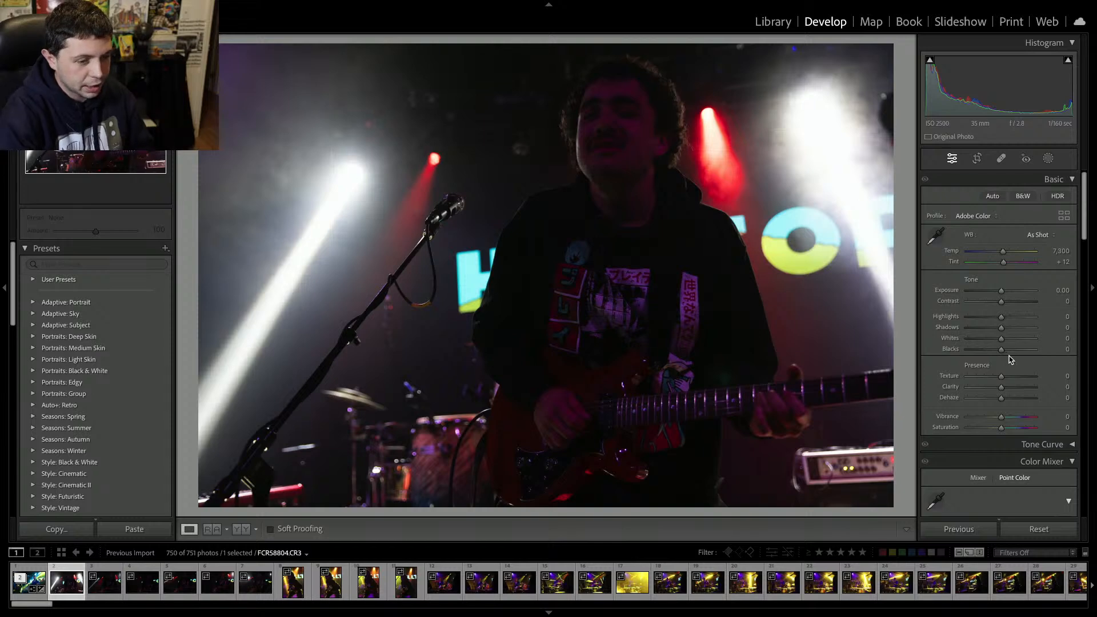
# Set the guitarist photo's exposure to +2.15, contrast to +28 and tint to -92.
pyautogui.click(1015, 291)
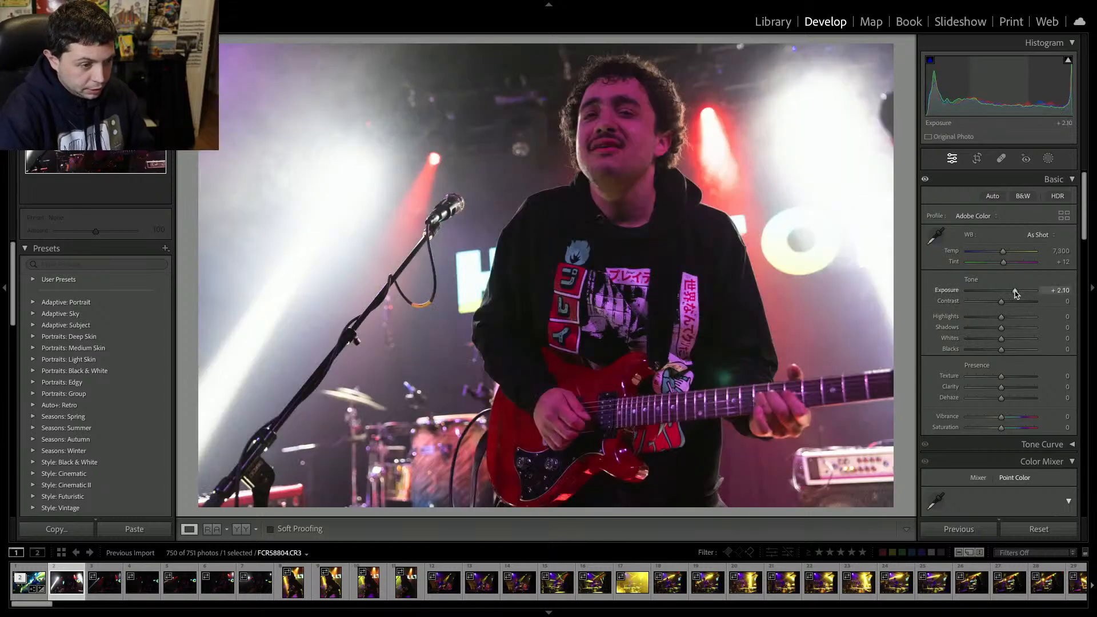
pyautogui.moveTo(1015, 291); pyautogui.dragTo(1013, 291)
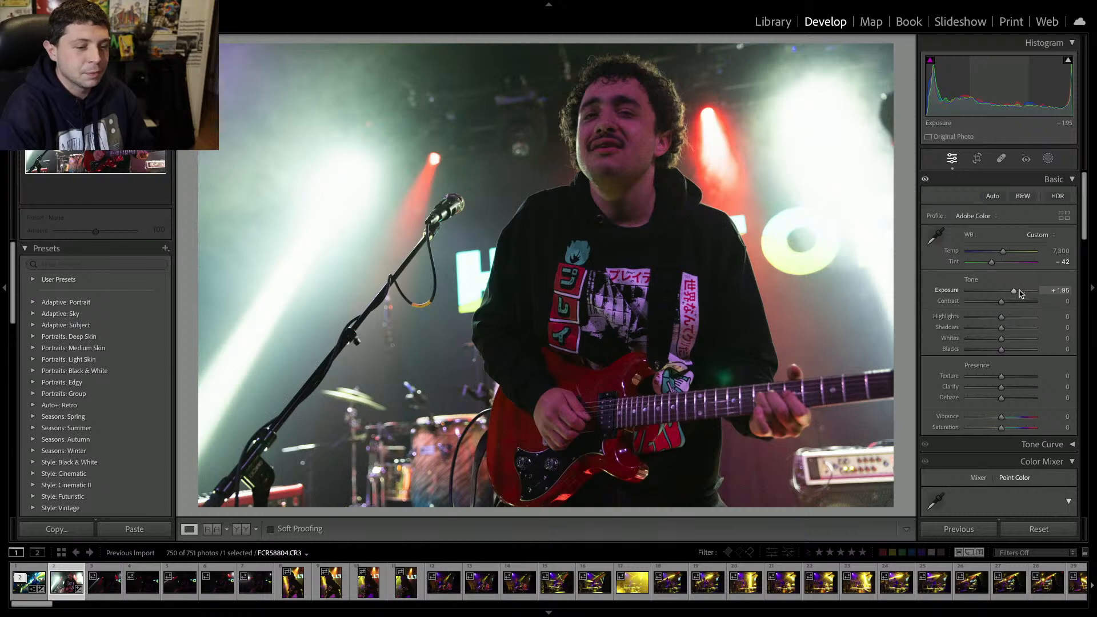
pyautogui.moveTo(1021, 295); pyautogui.dragTo(1021, 295)
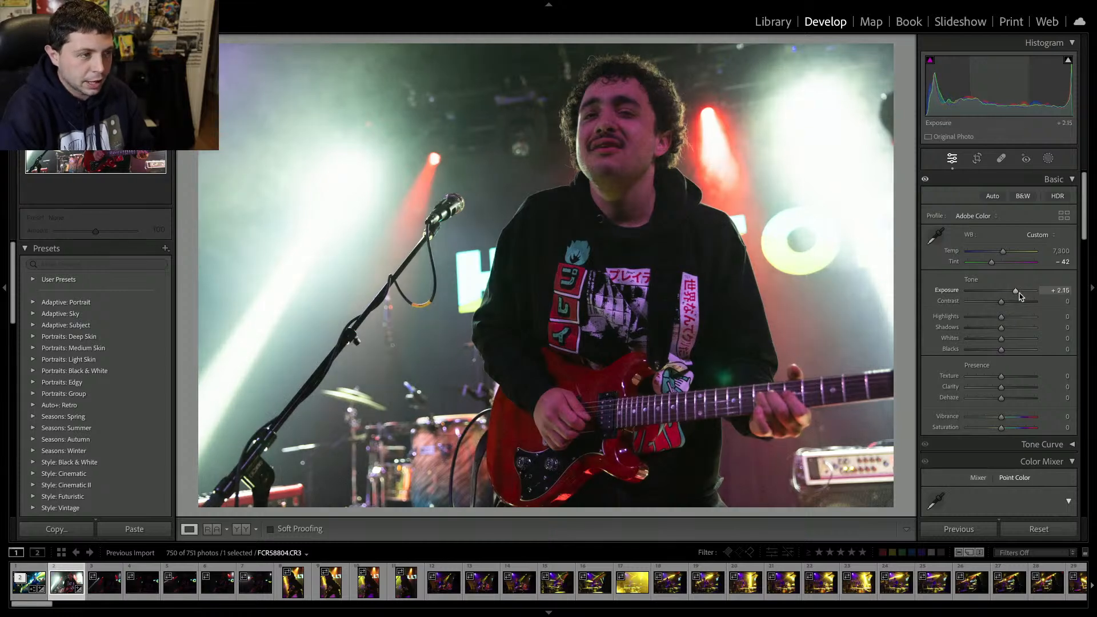
pyautogui.click(1011, 302)
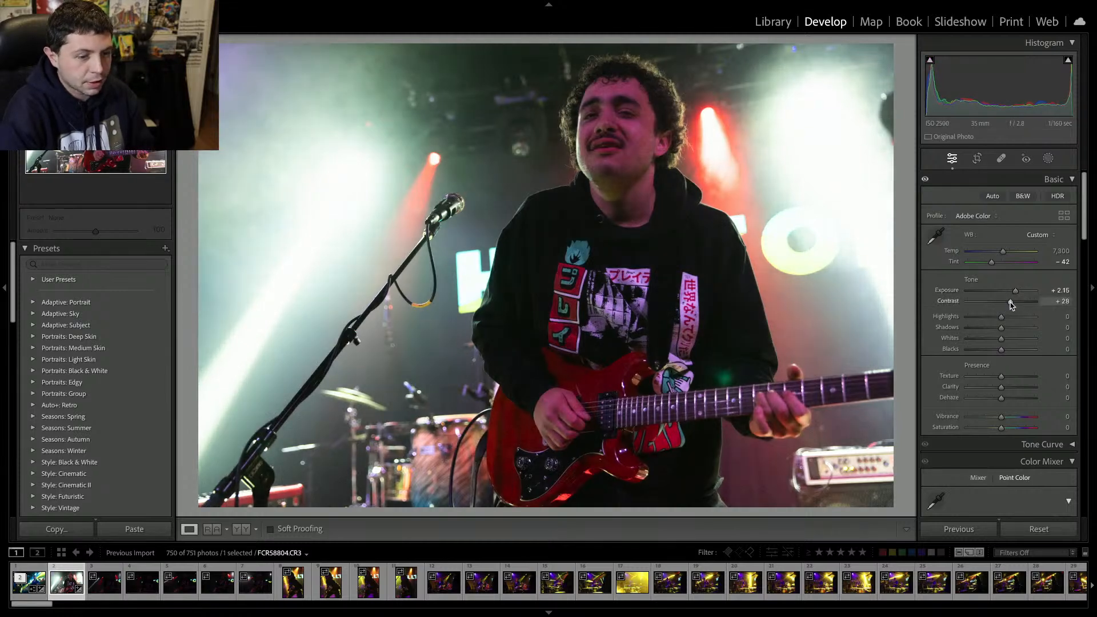
pyautogui.click(974, 262)
pyautogui.moveTo(980, 269); pyautogui.dragTo(982, 270)
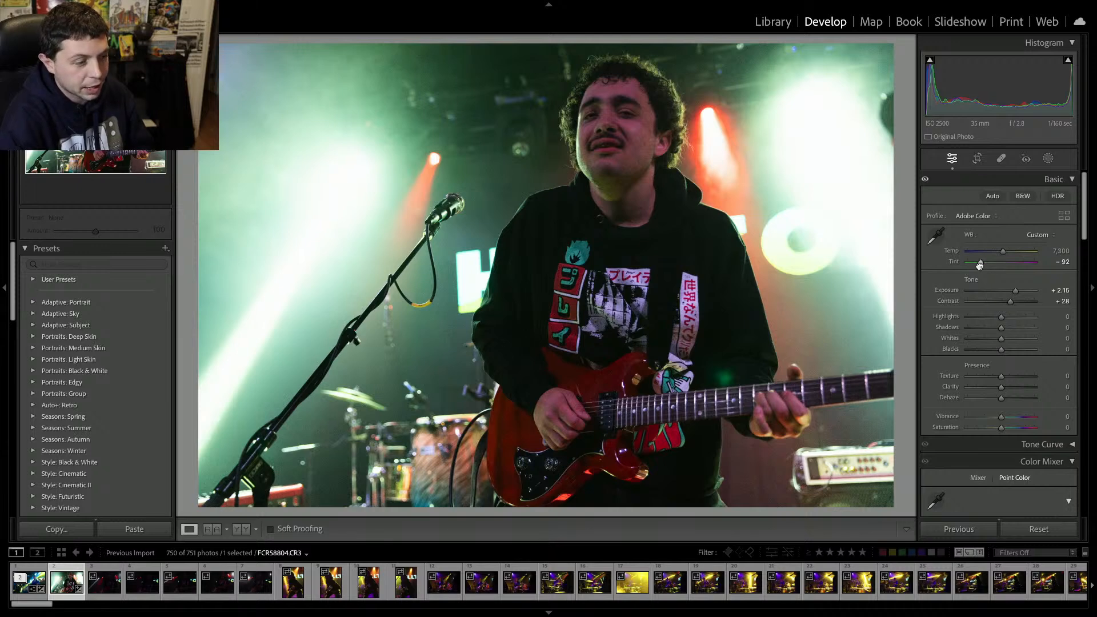
# Lower the photo's vibrance to -11 and saturation to -19.
pyautogui.moveTo(1000, 428); pyautogui.dragTo(942, 421)
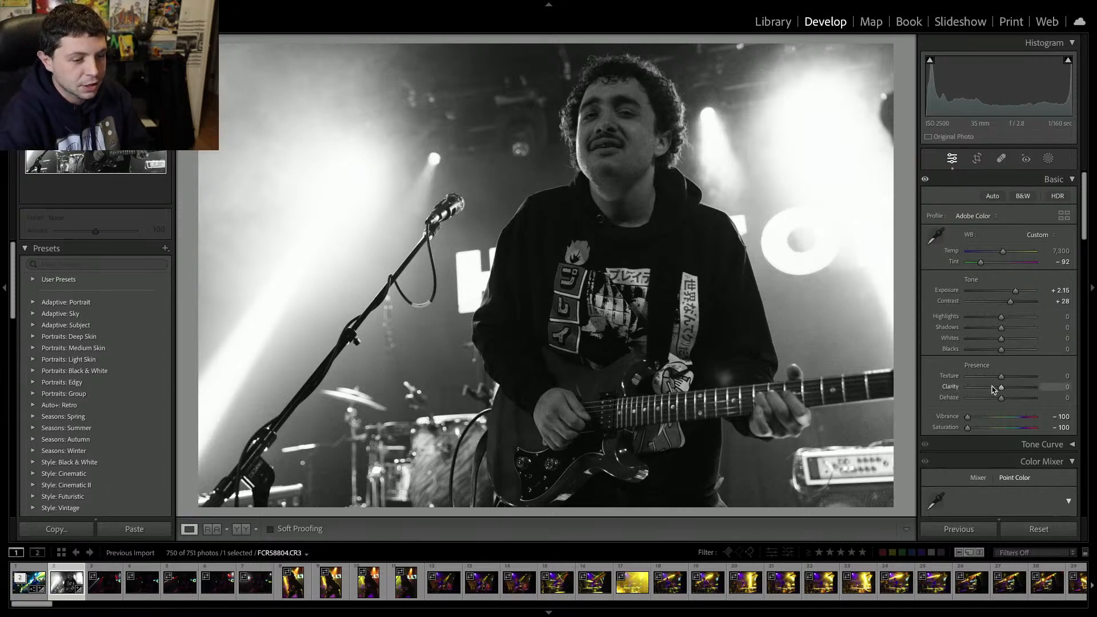
pyautogui.click(994, 428)
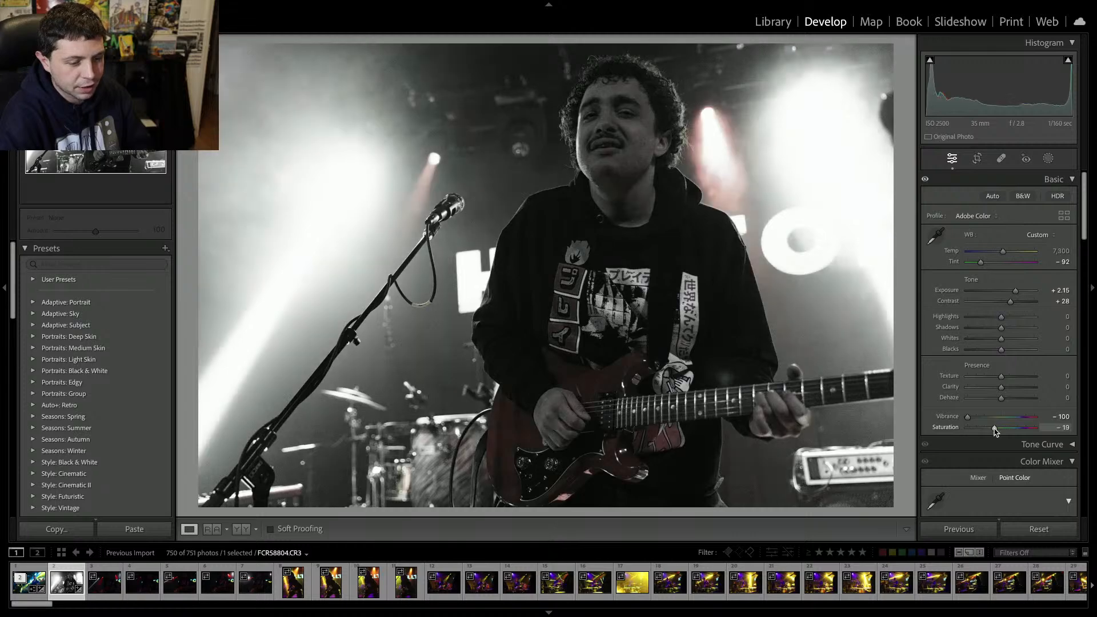
pyautogui.click(997, 417)
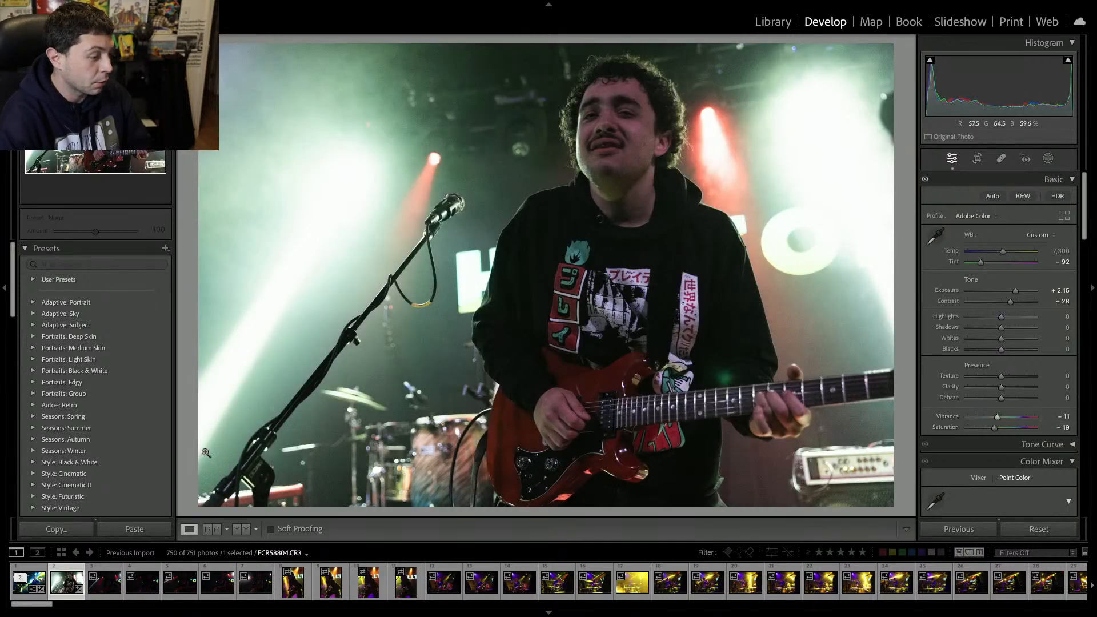
# Preview the black-and-white presets and apply the B&W Landscape preset to the photo.
pyautogui.scroll(-10, 96, 330)
pyautogui.scroll(-3, 96, 329)
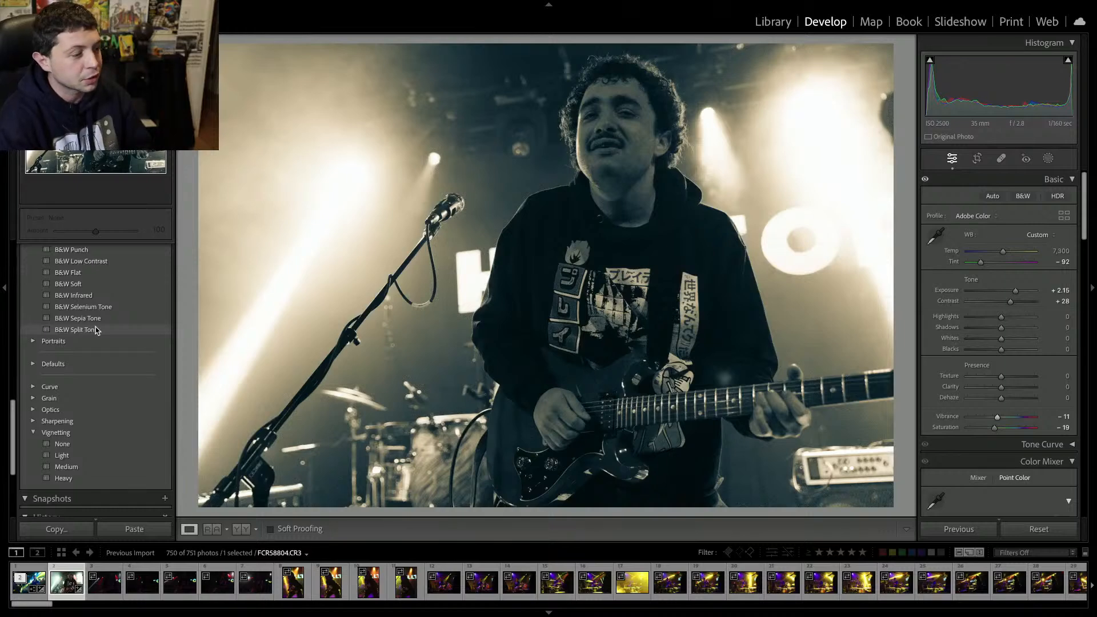
pyautogui.scroll(1, 96, 329)
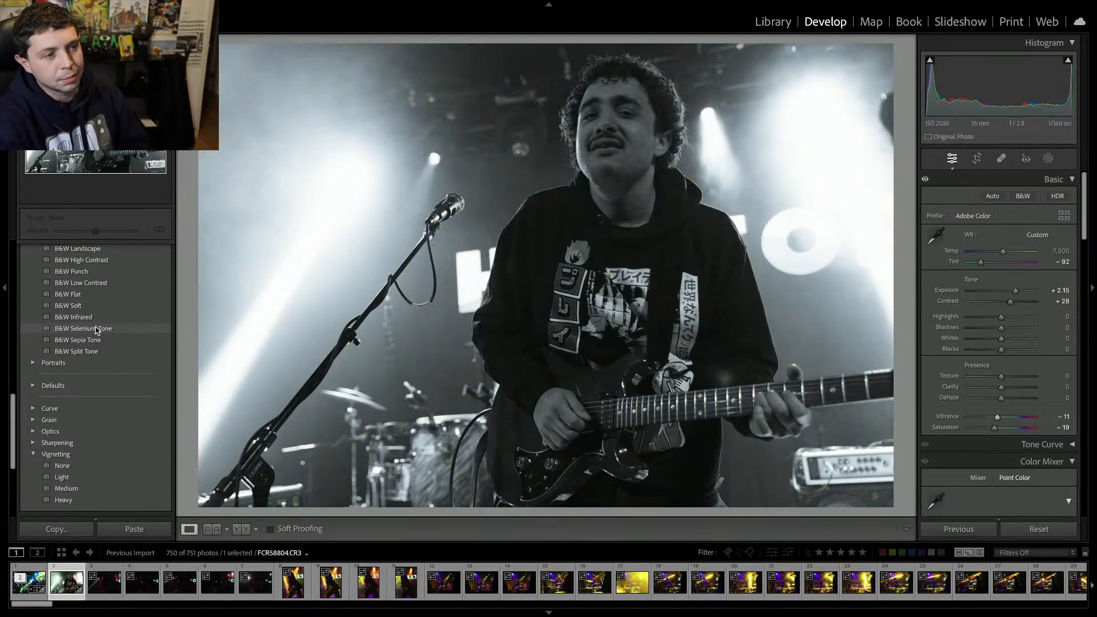
pyautogui.scroll(-1, 96, 330)
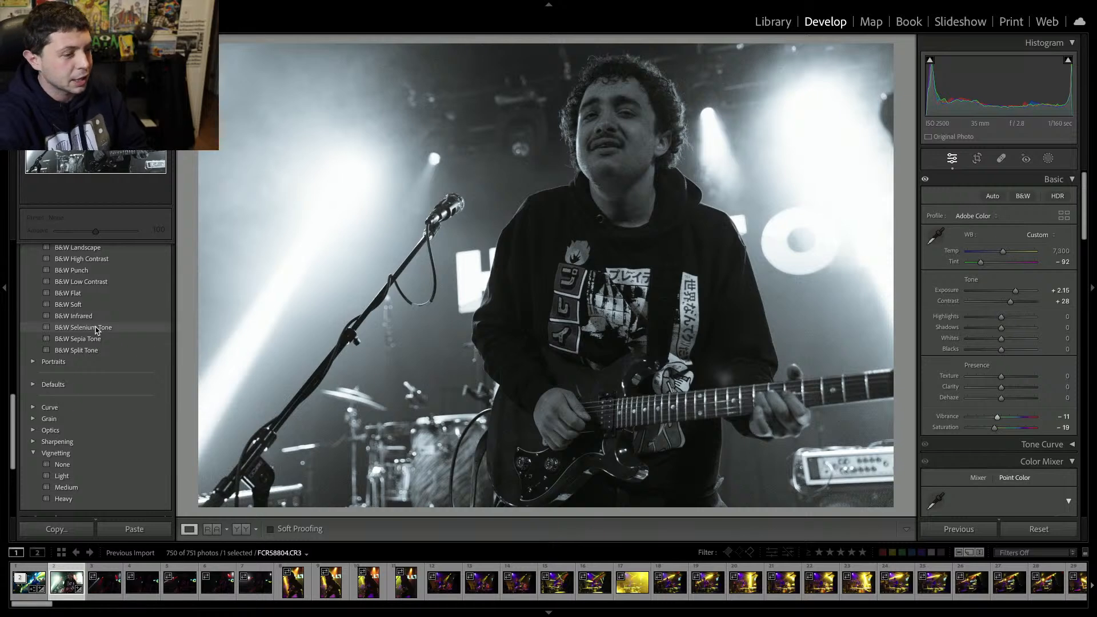
pyautogui.scroll(1, 96, 322)
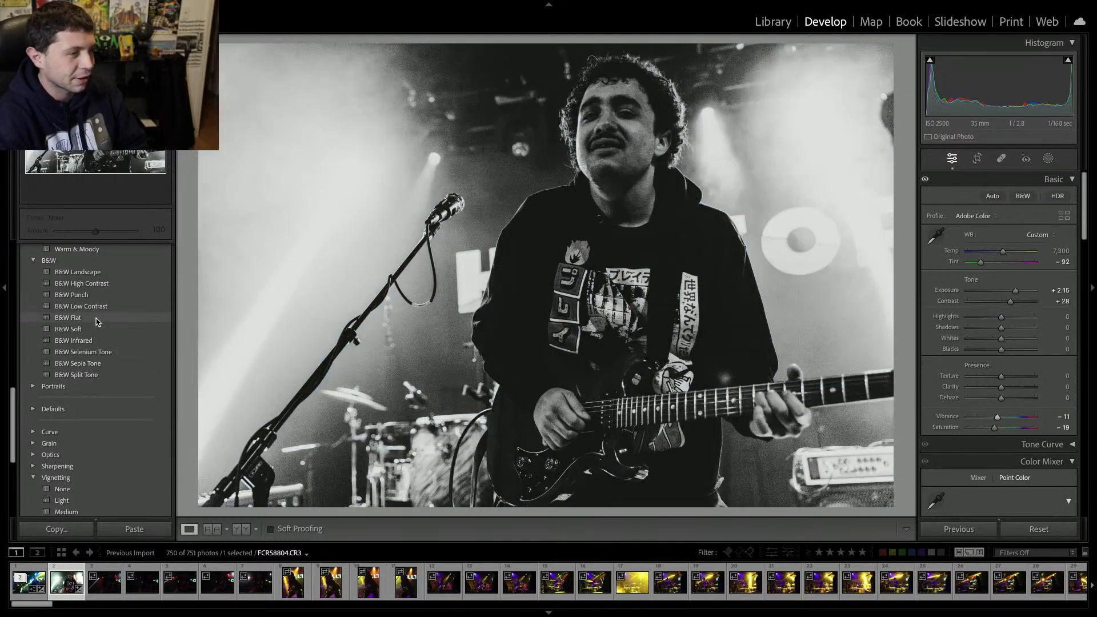
pyautogui.scroll(1, 97, 322)
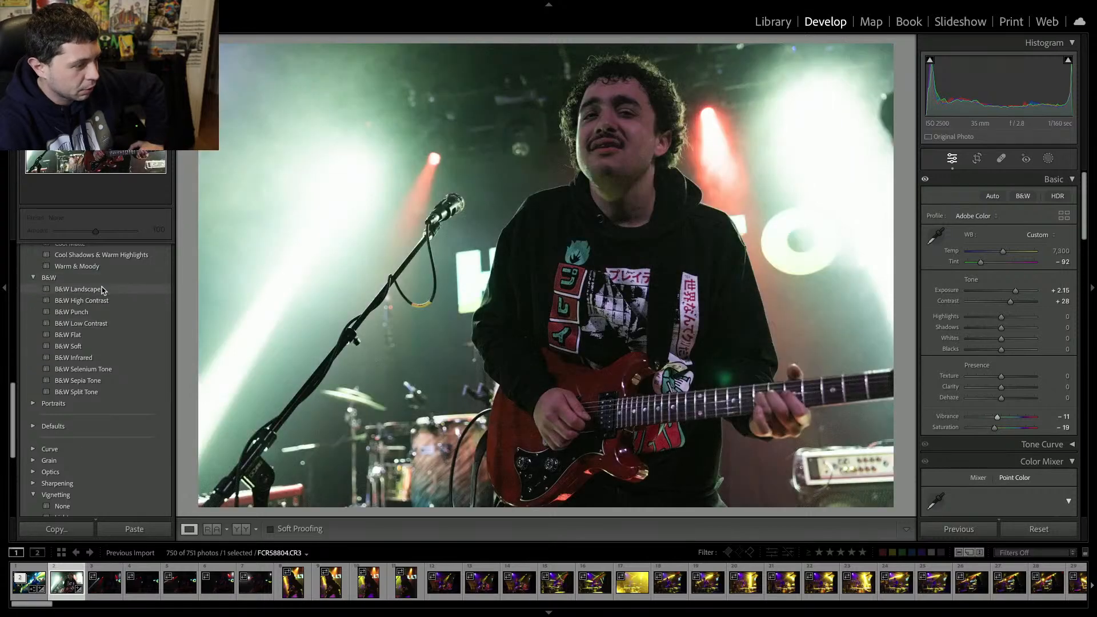
pyautogui.click(104, 290)
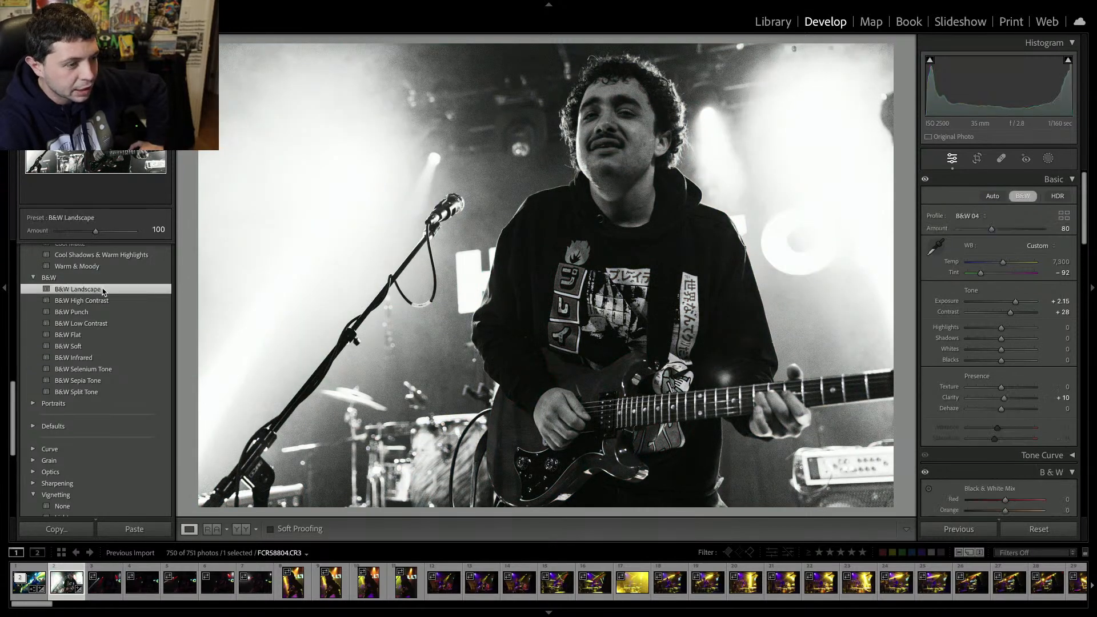
# Review the B&W mix, Transform and Detail settings of the converted photo.
pyautogui.scroll(-10, 952, 366)
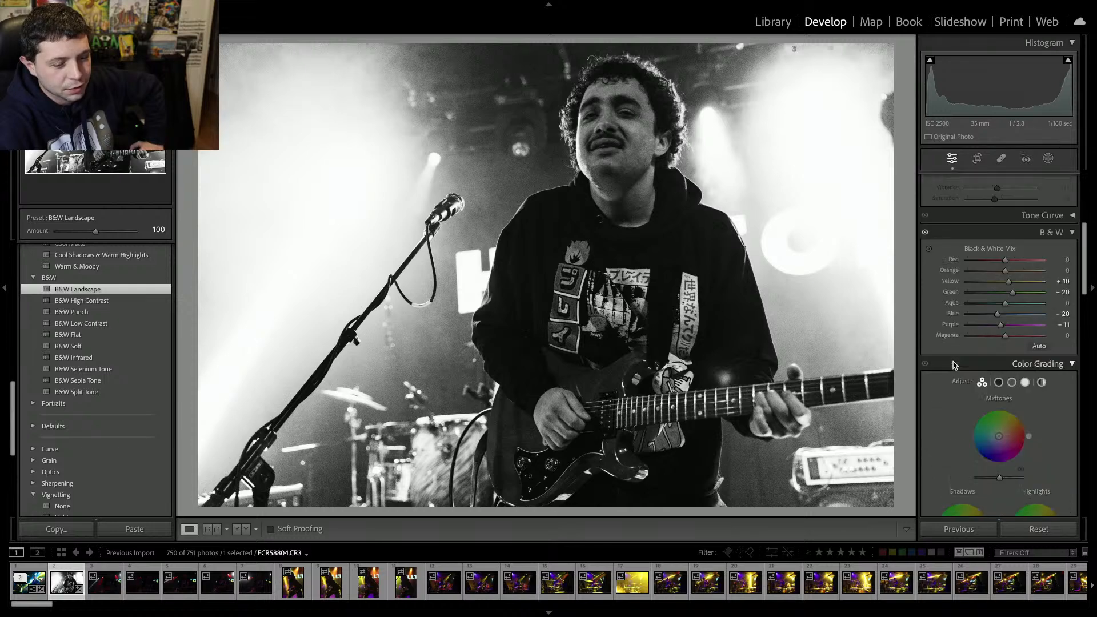
pyautogui.scroll(-8, 952, 365)
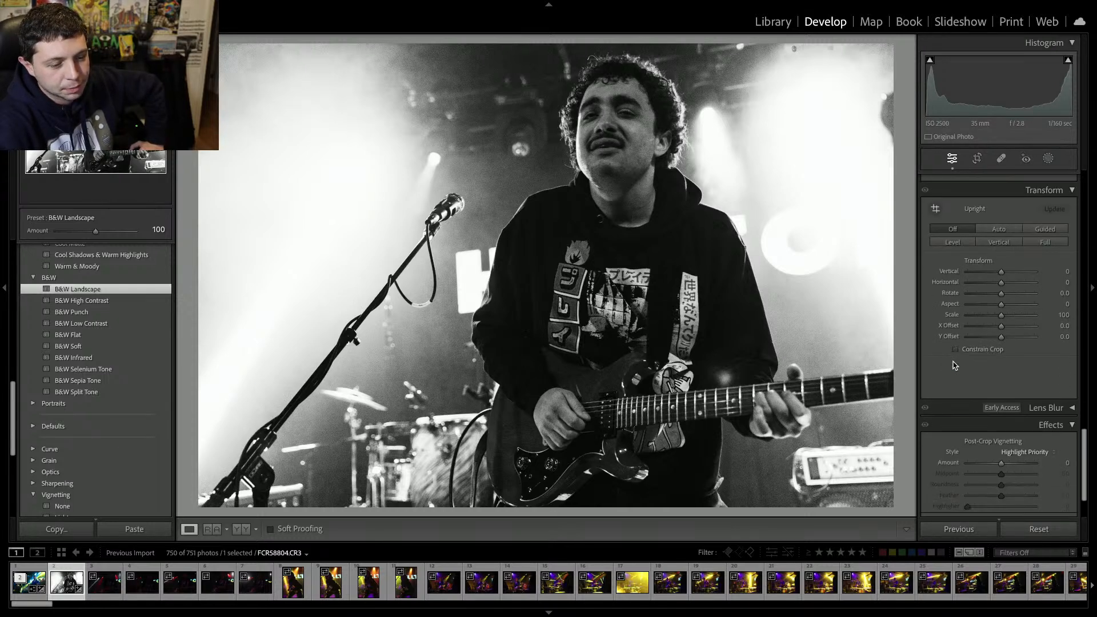
pyautogui.scroll(8, 952, 366)
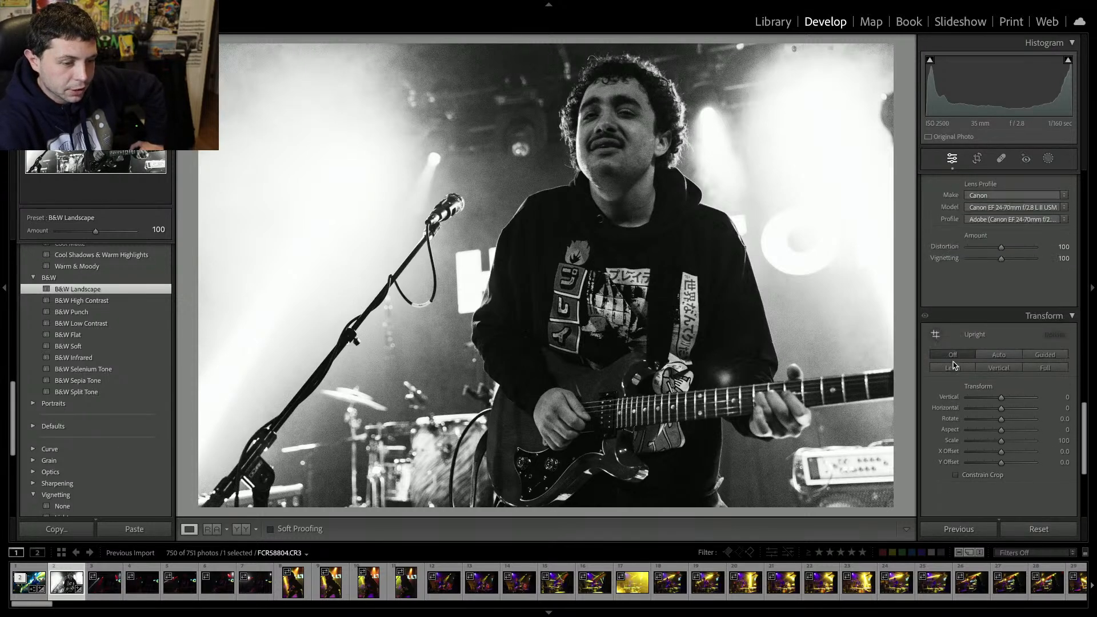
pyautogui.scroll(4, 953, 366)
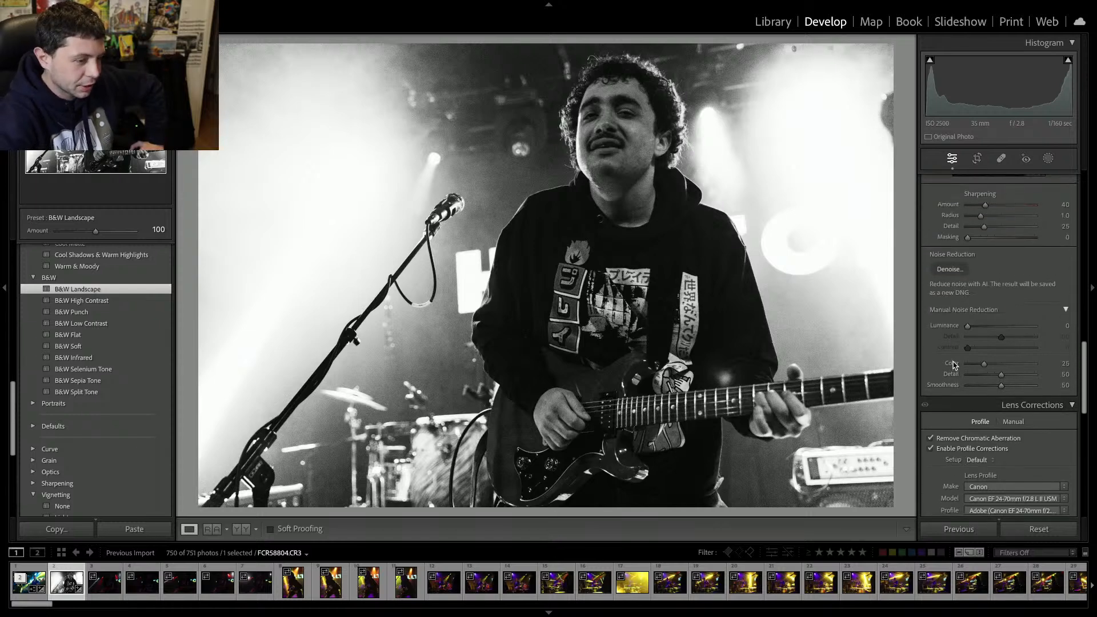
# Remove the converted photo and the next five photos from the catalog one after another.
pyautogui.press('Delete')
pyautogui.press('Return')
pyautogui.press('Delete')
pyautogui.press('Return')
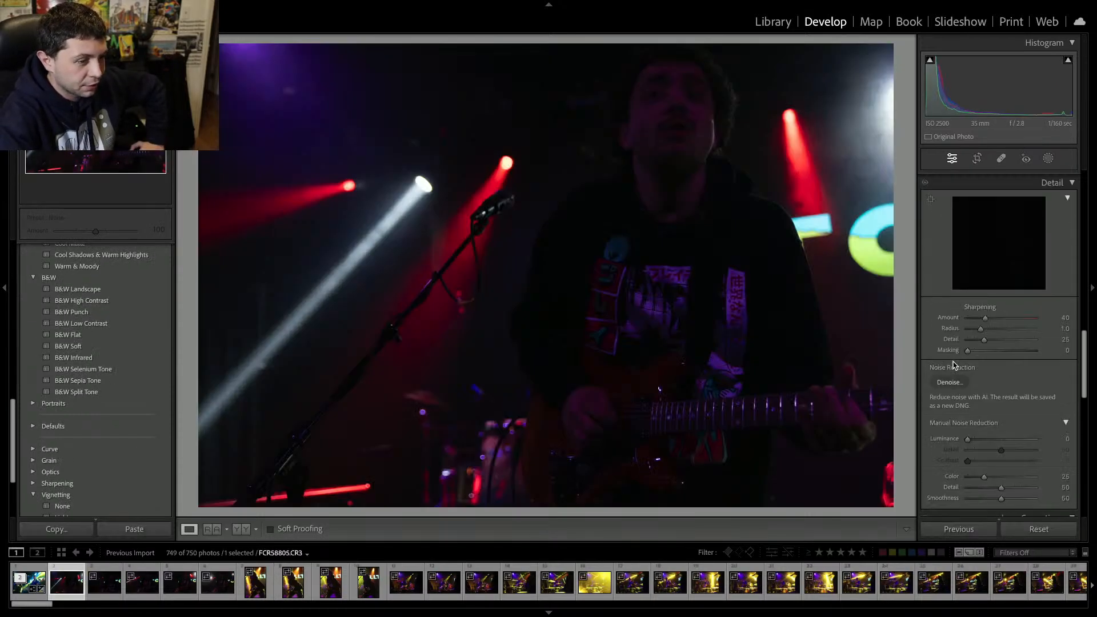
pyautogui.press('Delete')
pyautogui.press('Return')
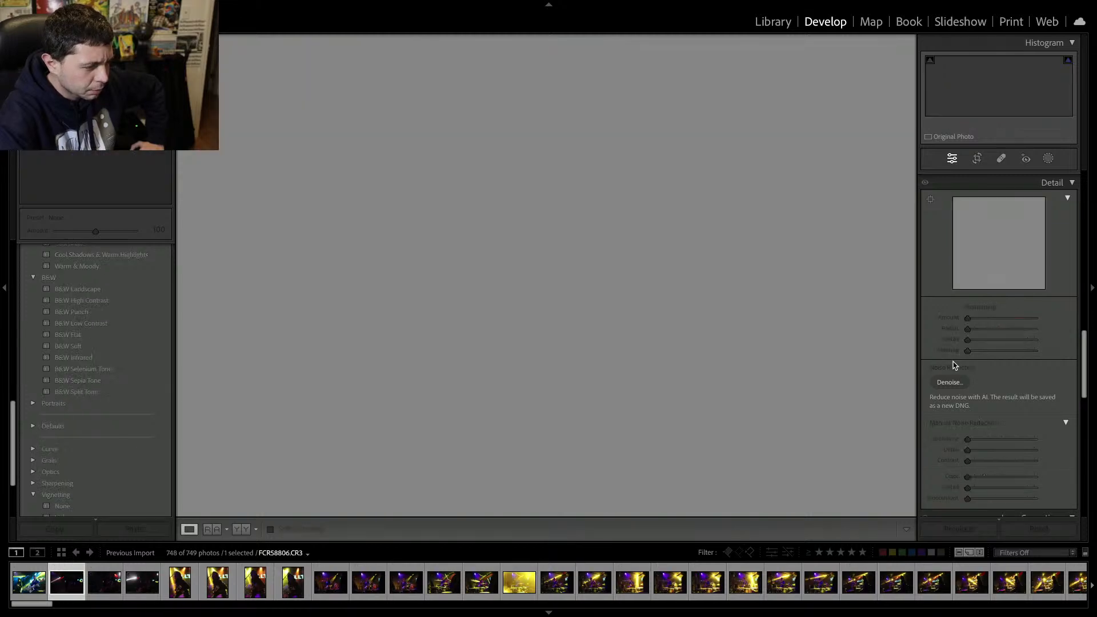
pyautogui.press('Delete')
pyautogui.press('Return')
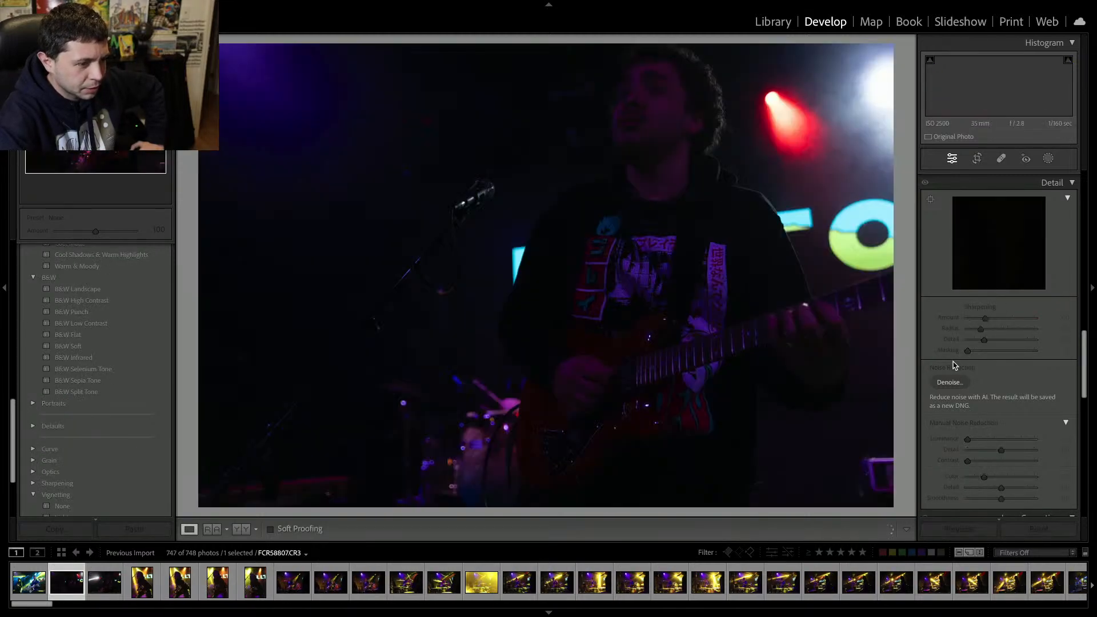
pyautogui.press('Delete')
pyautogui.press('Return')
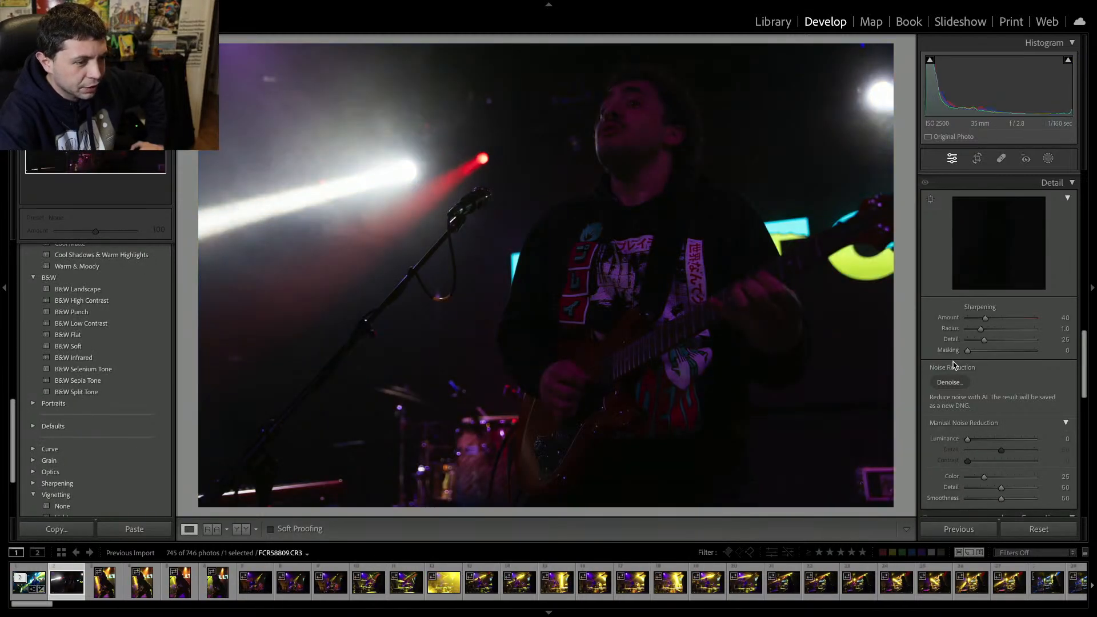
pyautogui.press('Delete')
pyautogui.press('Return')
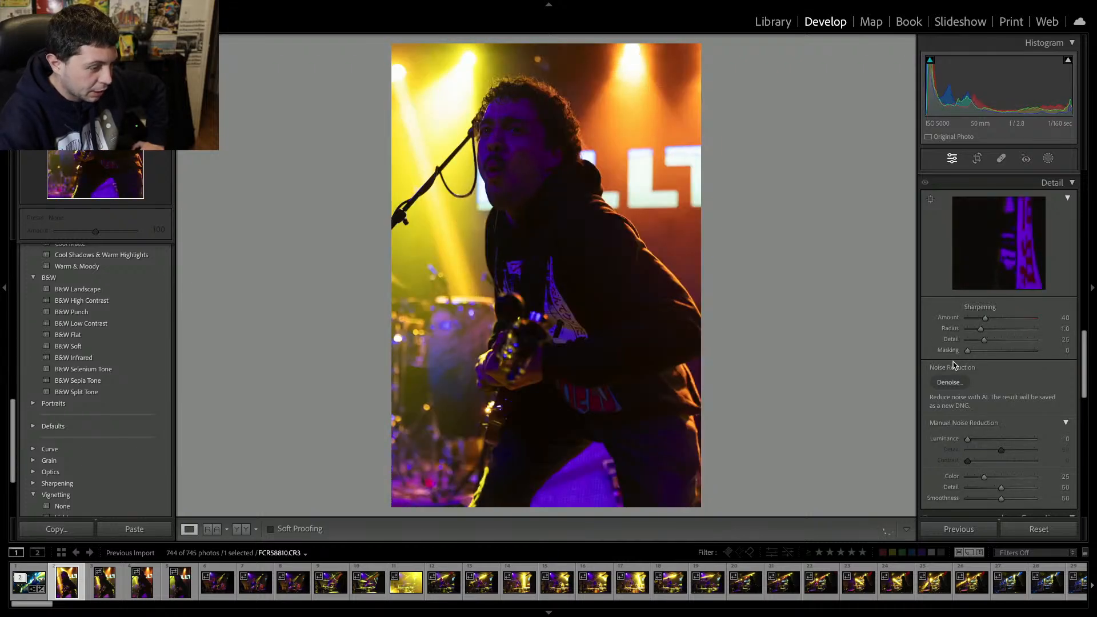
# Step forward three photos and back again to compare them.
pyautogui.press('Right')
pyautogui.press('Right')
pyautogui.press('Right')
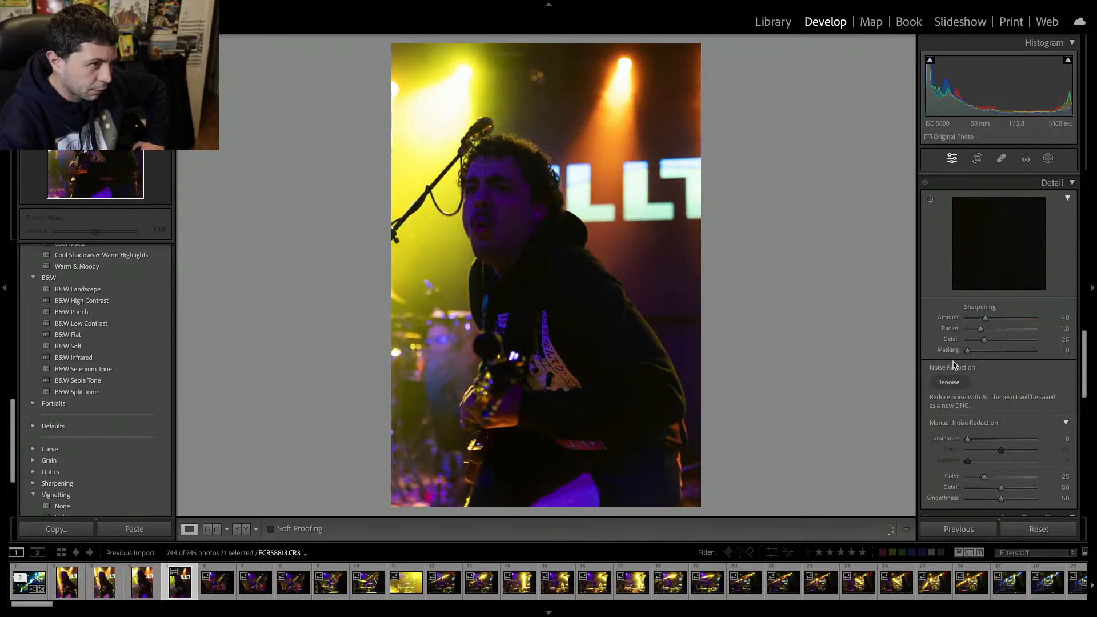
pyautogui.press('Left')
pyautogui.press('Left')
pyautogui.press('Left')
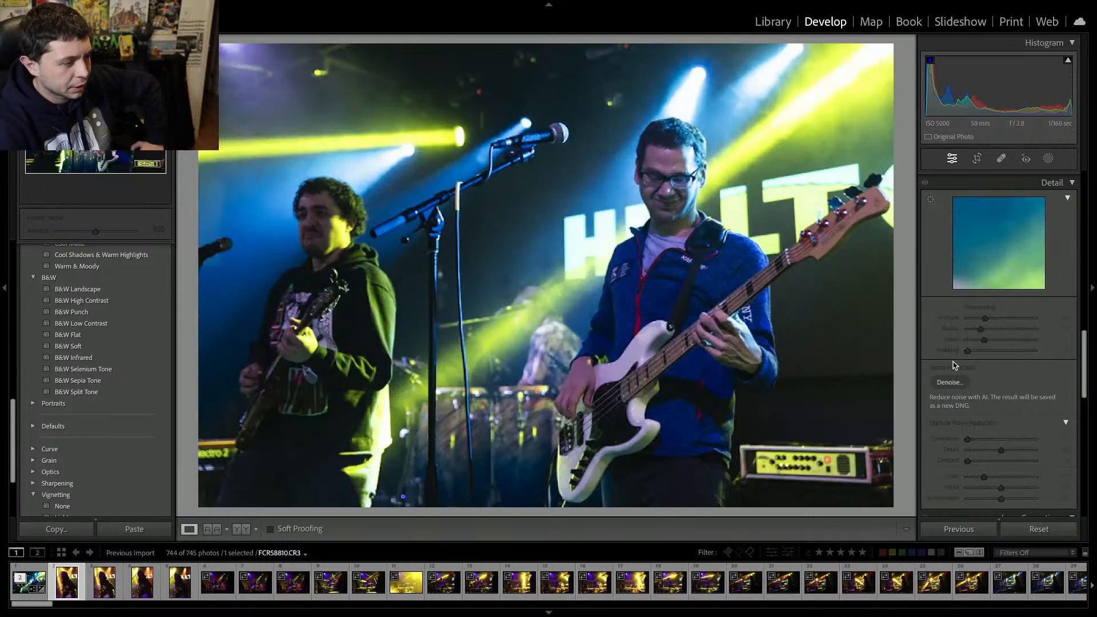
# Step back one photo and forward again, then set the exposure to +1.85 and the tint to -150.
pyautogui.press('Left')
pyautogui.press('Right')
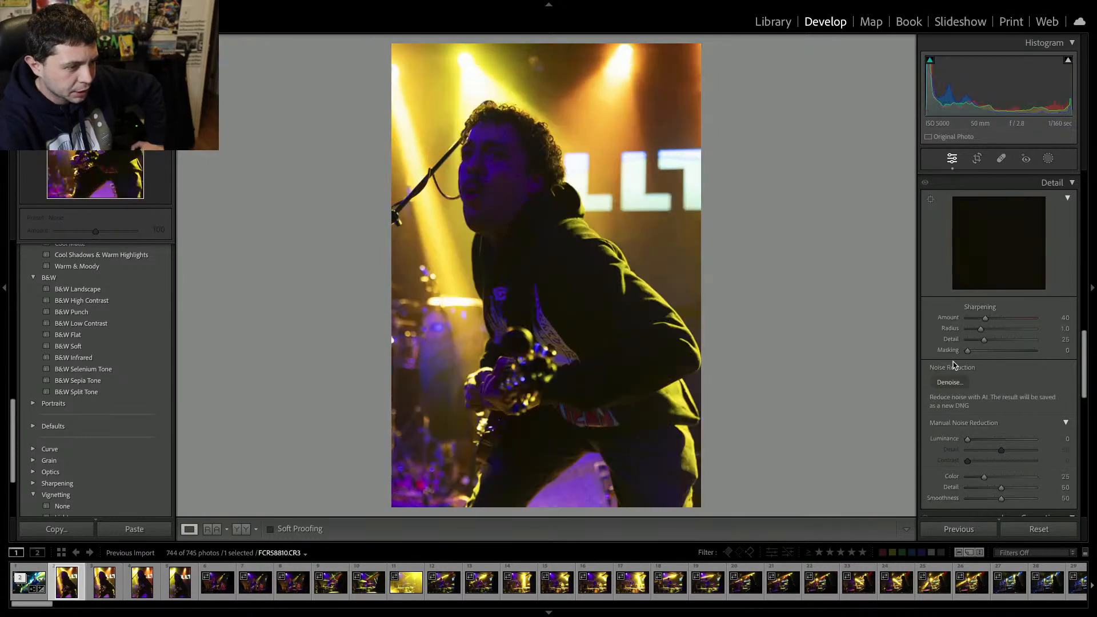
pyautogui.scroll(10, 1015, 289)
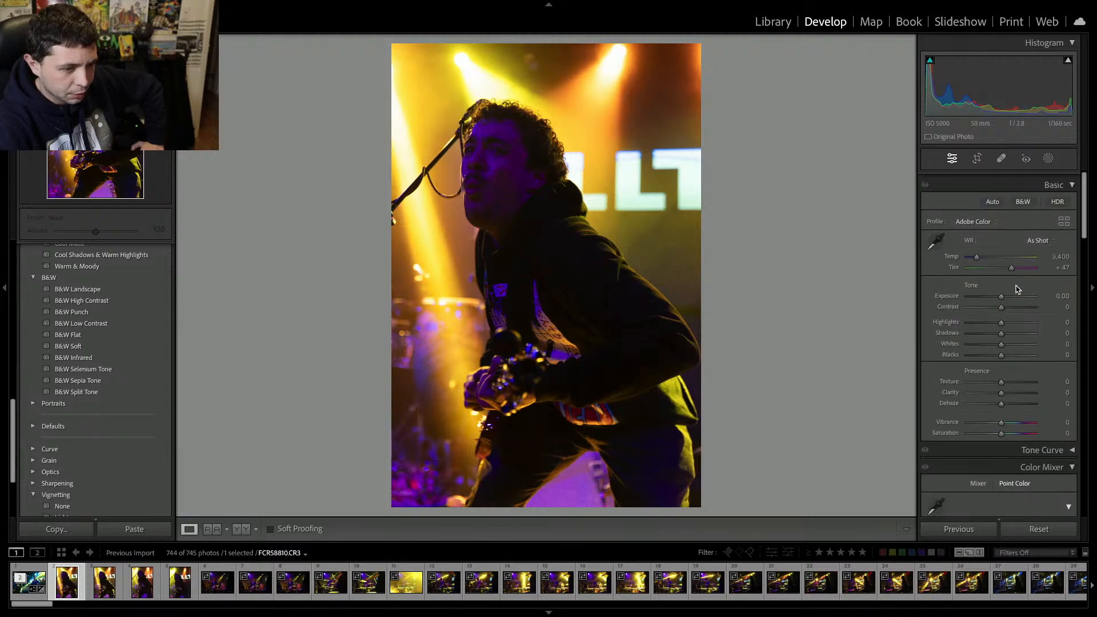
pyautogui.moveTo(1008, 295); pyautogui.dragTo(1014, 297)
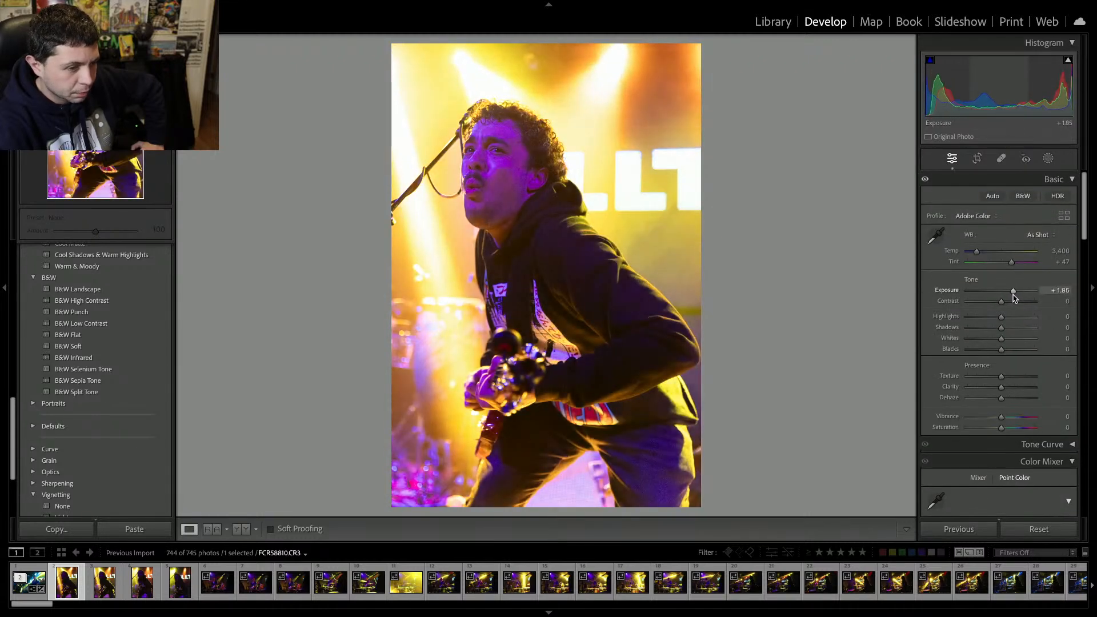
pyautogui.moveTo(963, 261); pyautogui.dragTo(970, 265)
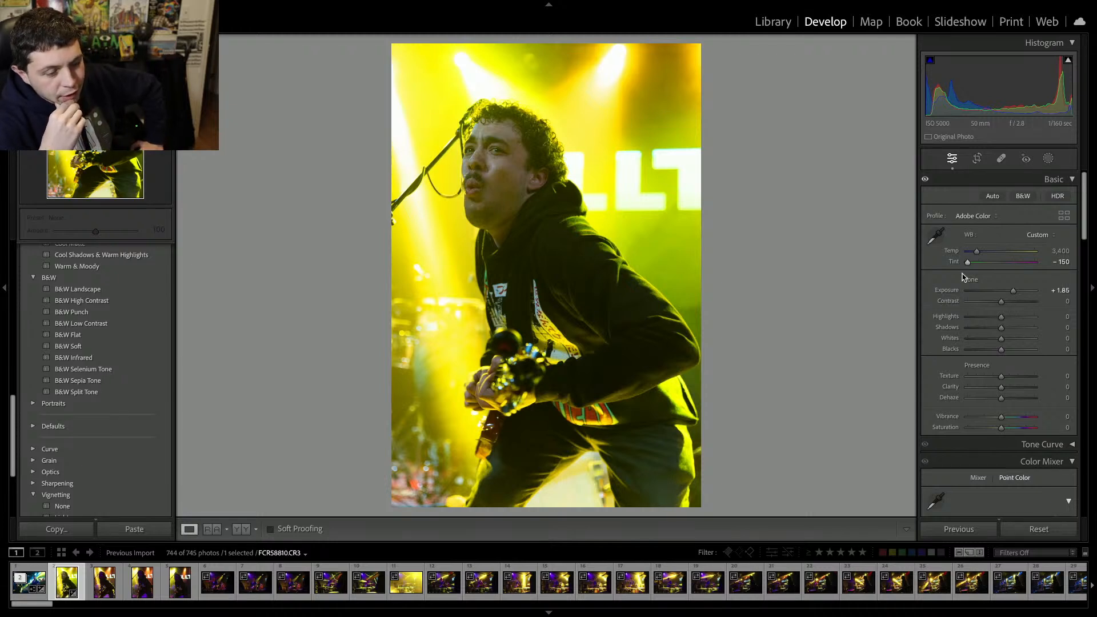
# Try raising the contrast to +44, then undo the change.
pyautogui.moveTo(1001, 301); pyautogui.dragTo(1016, 303)
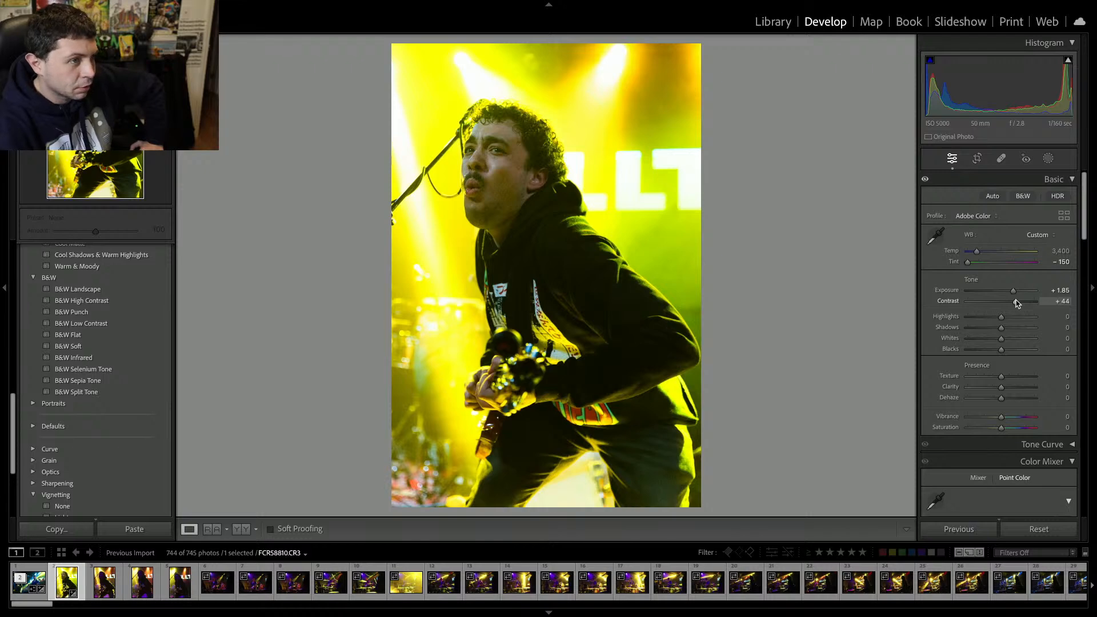
pyautogui.hotkey('ctrl', 'z')
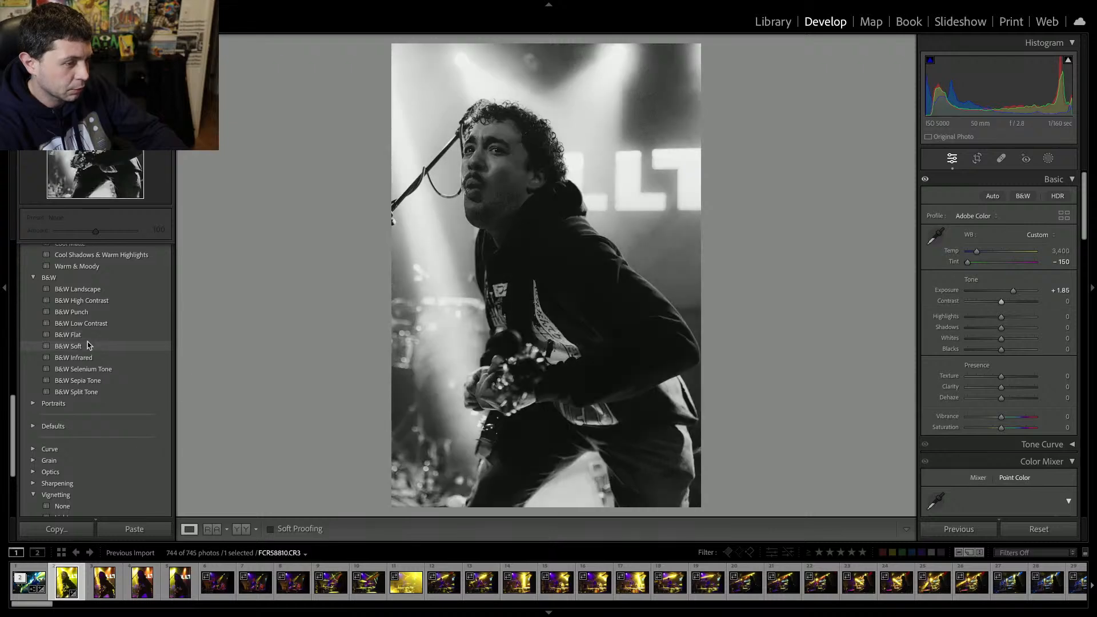
# Apply the B&W High Contrast preset and lower the profile amount to 60.
pyautogui.click(103, 300)
pyautogui.moveTo(999, 229); pyautogui.dragTo(988, 232)
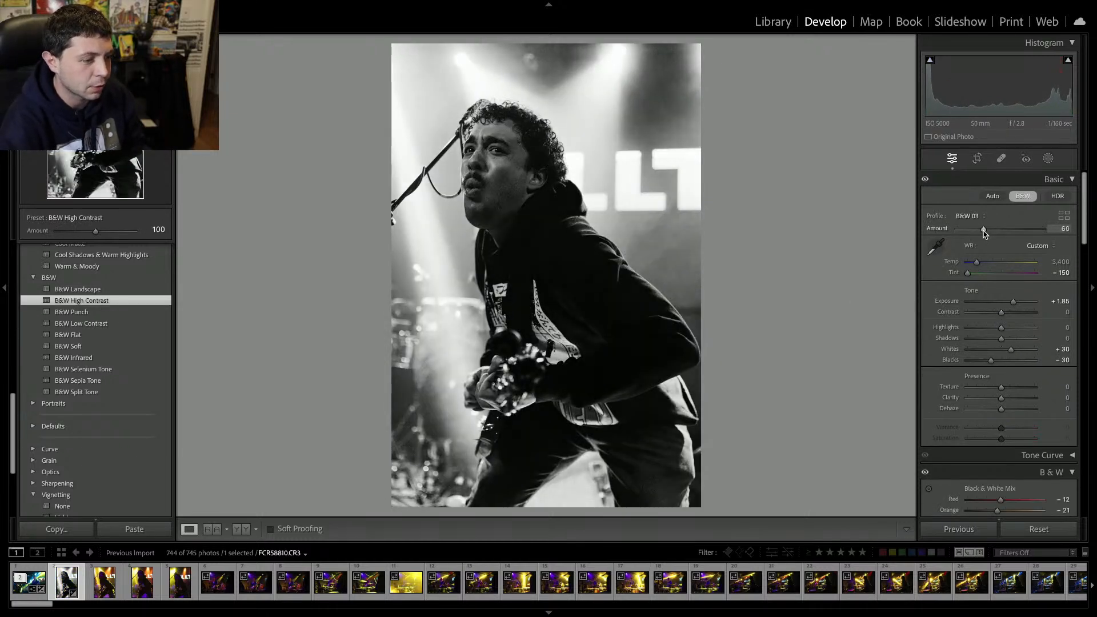
# Set the contrast to +28 and the shadows to +41 on the black-and-white photo.
pyautogui.moveTo(1001, 338); pyautogui.dragTo(1011, 316)
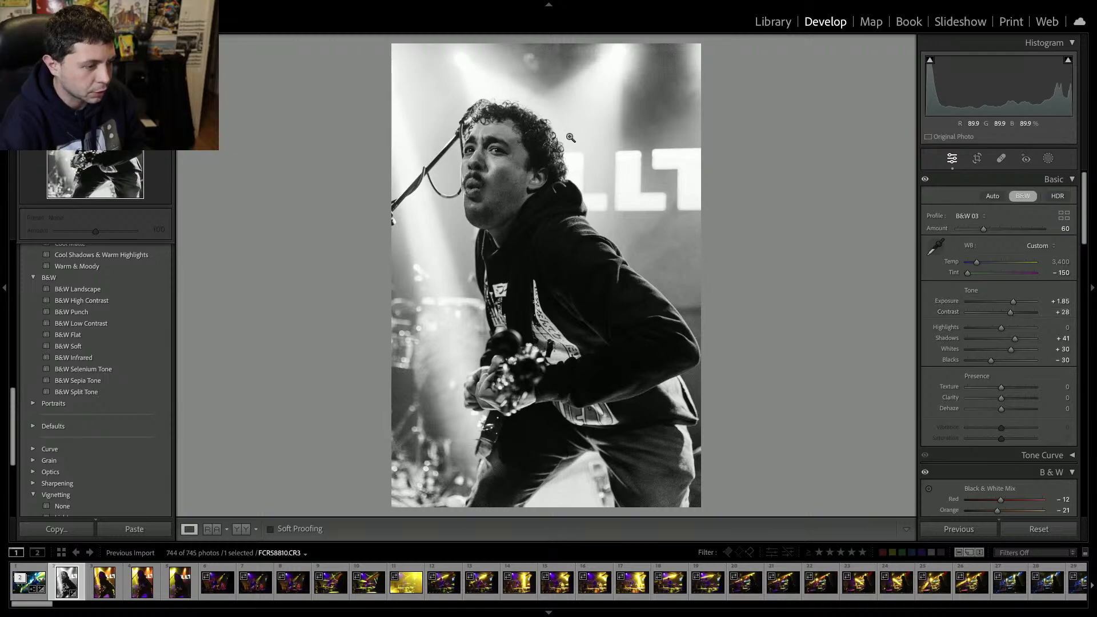
pyautogui.click(645, 54)
pyautogui.moveTo(693, 103); pyautogui.dragTo(693, 208)
pyautogui.click(693, 208)
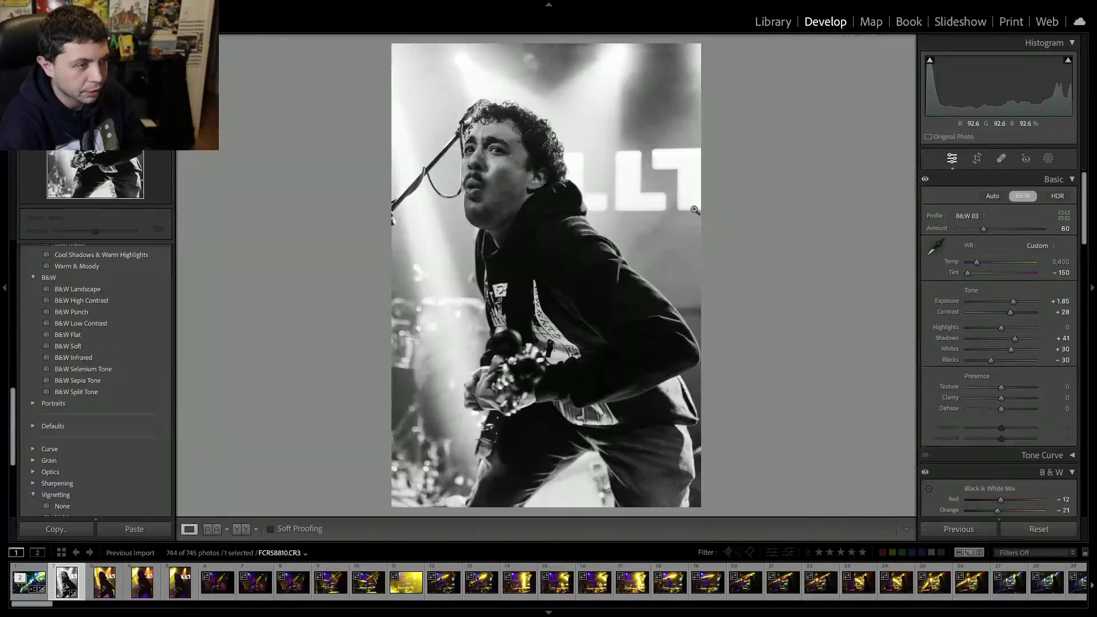
# Run AI Denoise on the black-and-white photo.
pyautogui.scroll(-15, 958, 311)
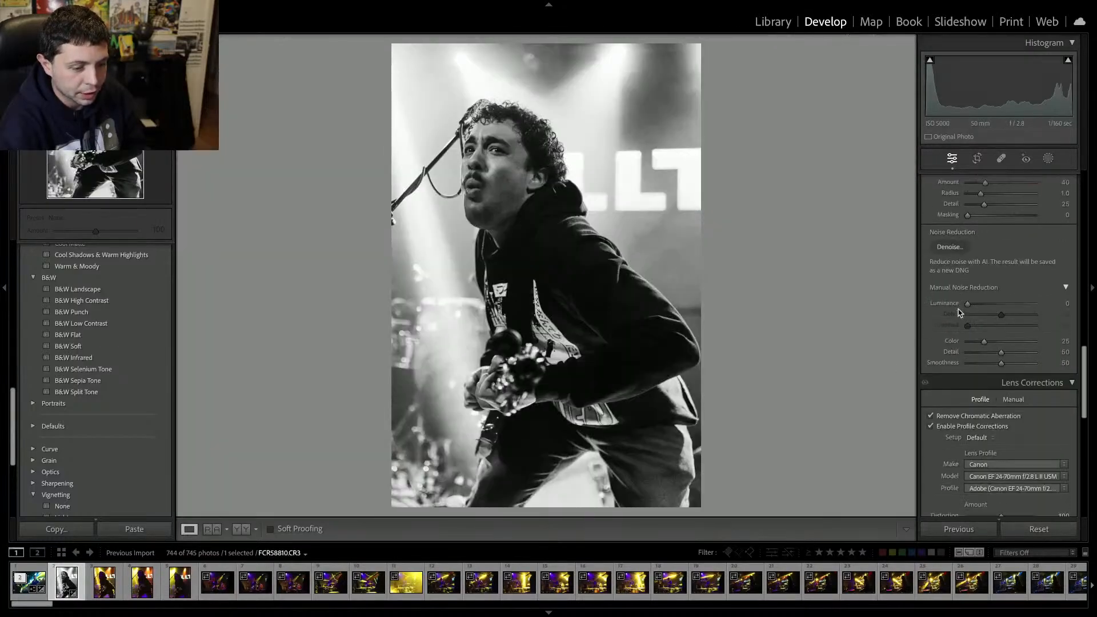
pyautogui.scroll(8, 958, 311)
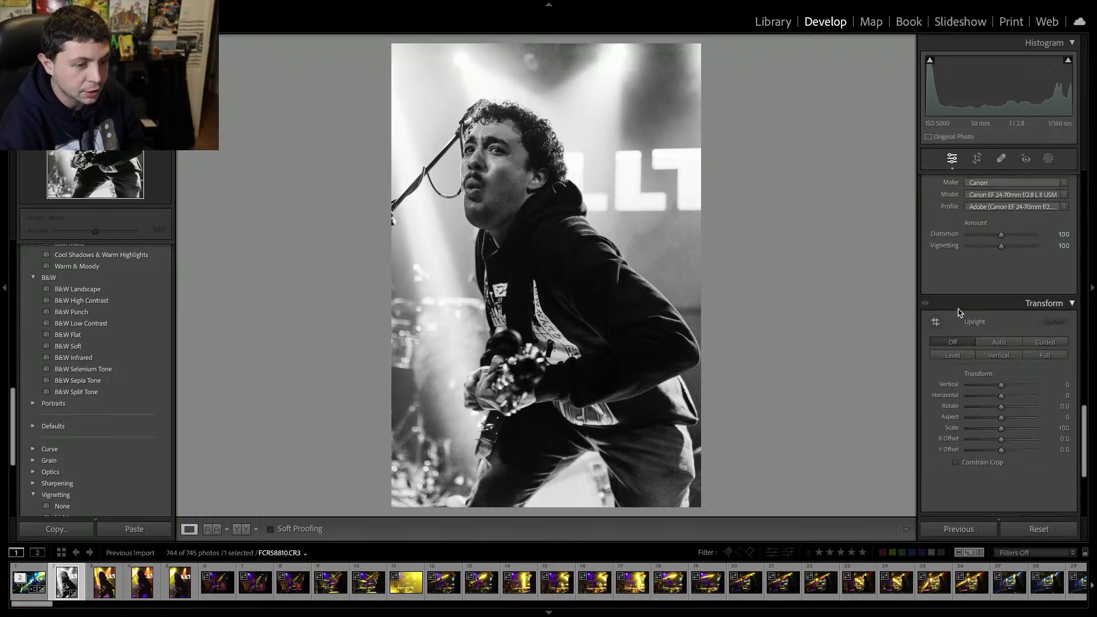
pyautogui.scroll(1, 958, 309)
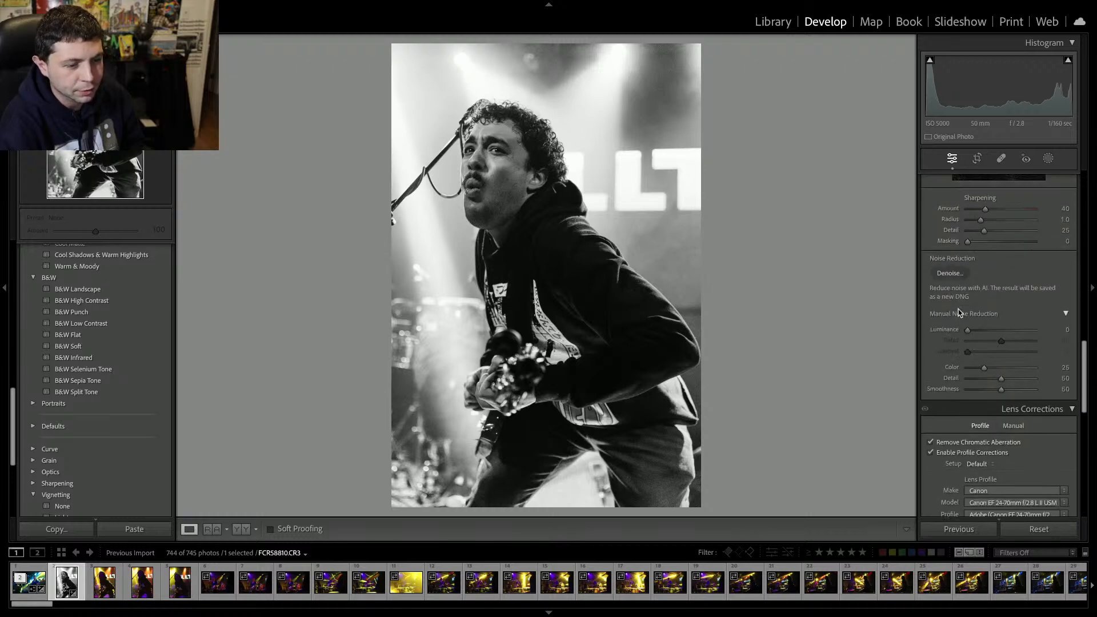
pyautogui.click(952, 279)
pyautogui.press('Return')
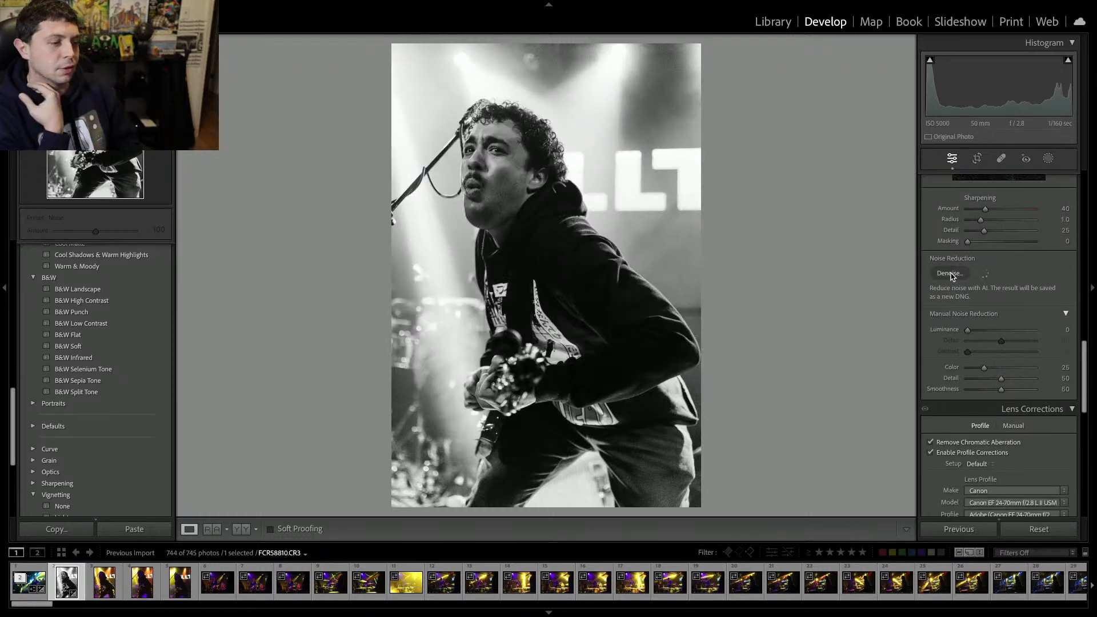
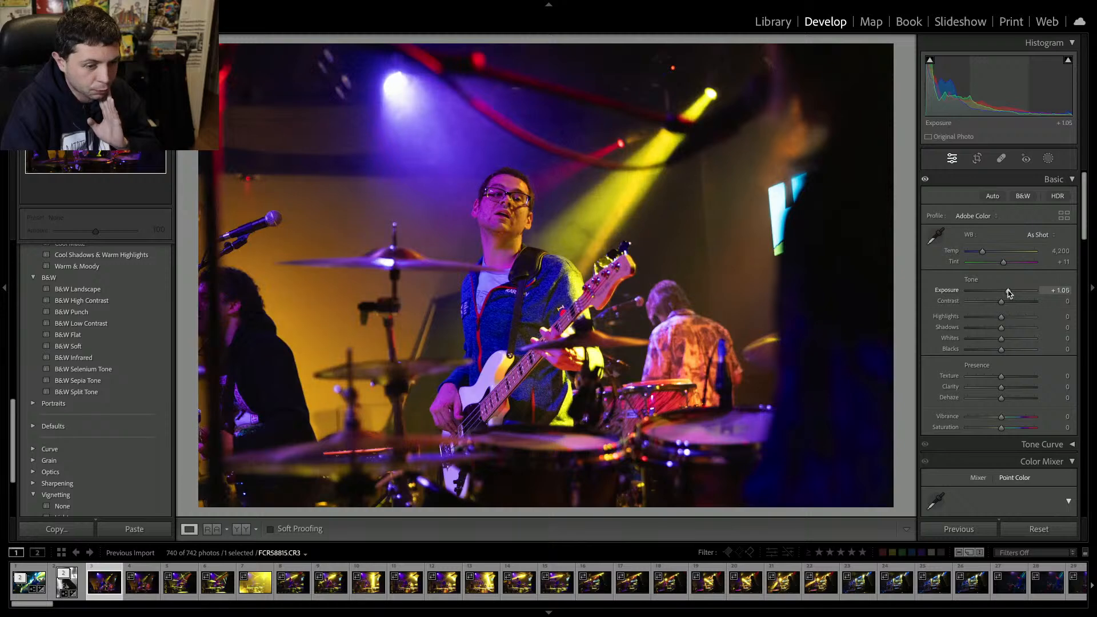
# Try raising the contrast to +25 and the tint to -18, then undo the tint change.
pyautogui.click(1009, 302)
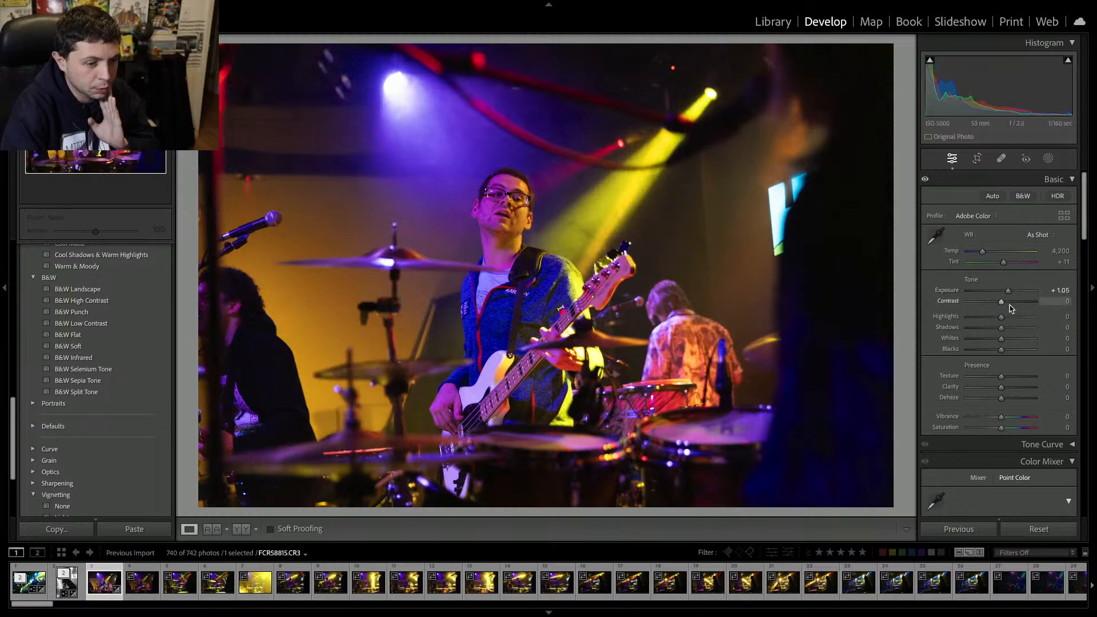
pyautogui.moveTo(1009, 304); pyautogui.dragTo(1009, 305)
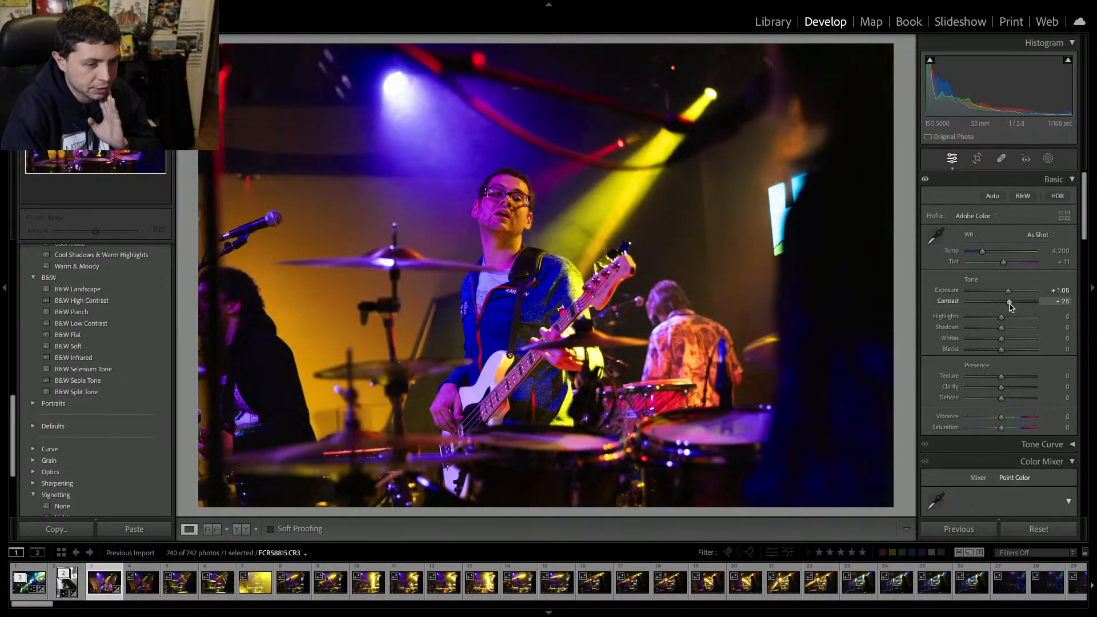
pyautogui.click(980, 263)
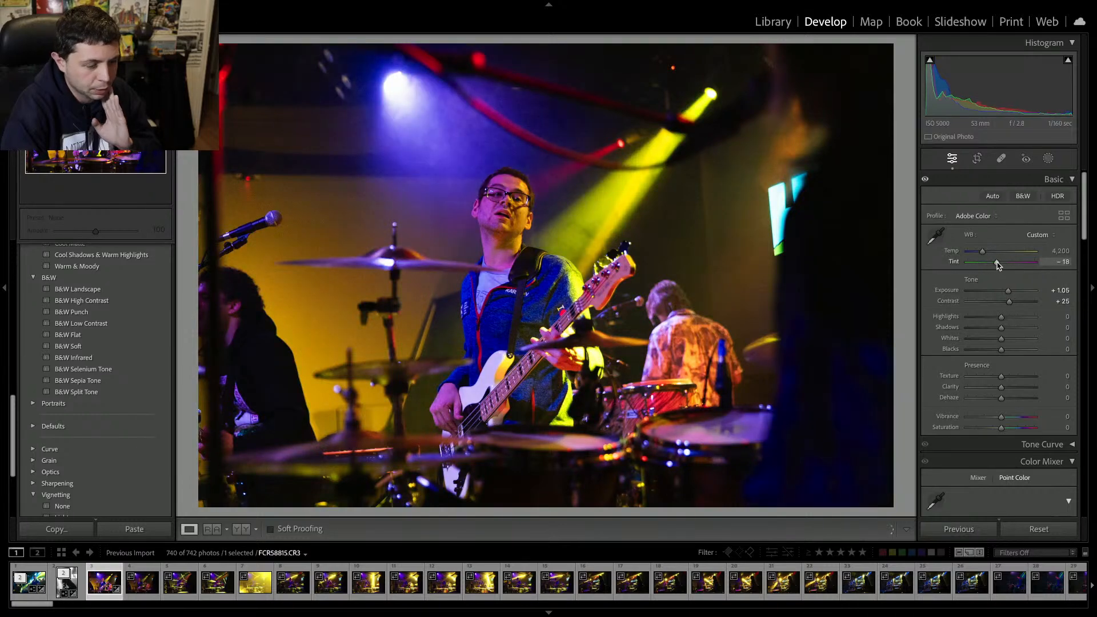
pyautogui.hotkey('ctrl', 'z')
pyautogui.hotkey('ctrl', 'z')
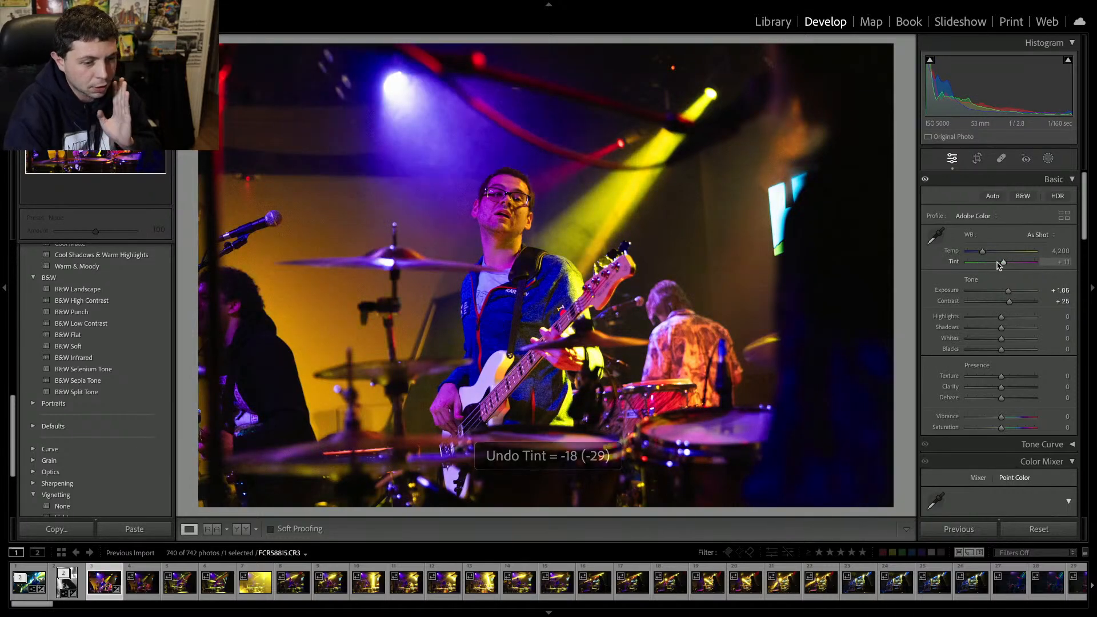
# Set the tint to -86, the contrast to +42 and the clarity to +14 on the color photo.
pyautogui.moveTo(998, 264); pyautogui.dragTo(982, 263)
pyautogui.click(1018, 302)
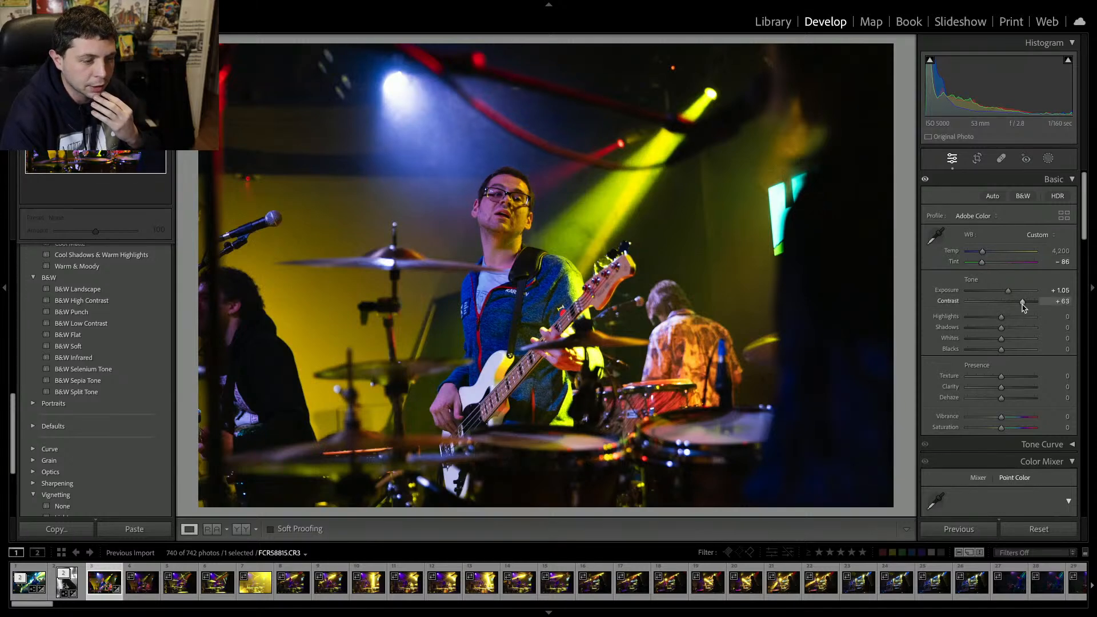
pyautogui.moveTo(1018, 302); pyautogui.dragTo(1014, 303)
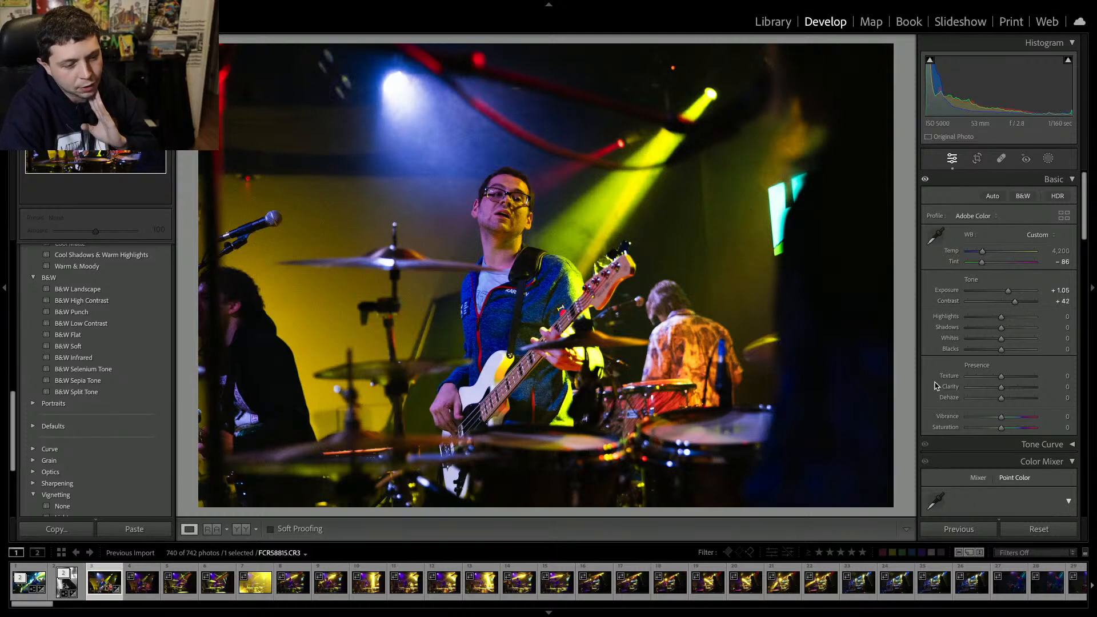
pyautogui.moveTo(1001, 387); pyautogui.dragTo(1004, 391)
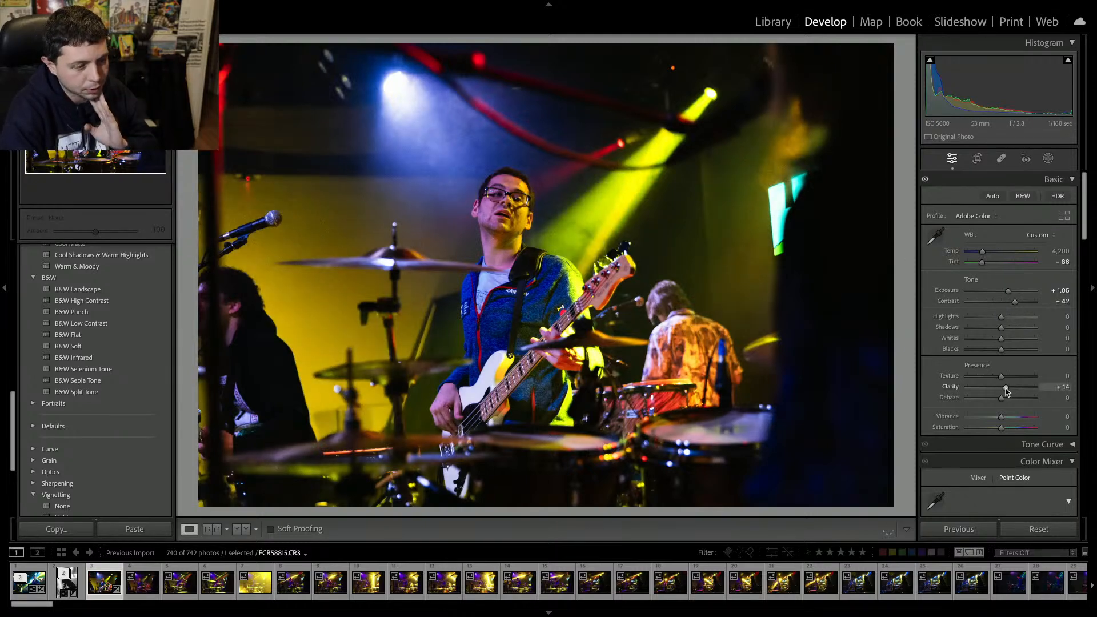
# Run AI Denoise with an amount of 61 on the color photo and inspect the enhanced result zoomed in.
pyautogui.scroll(-10, 983, 394)
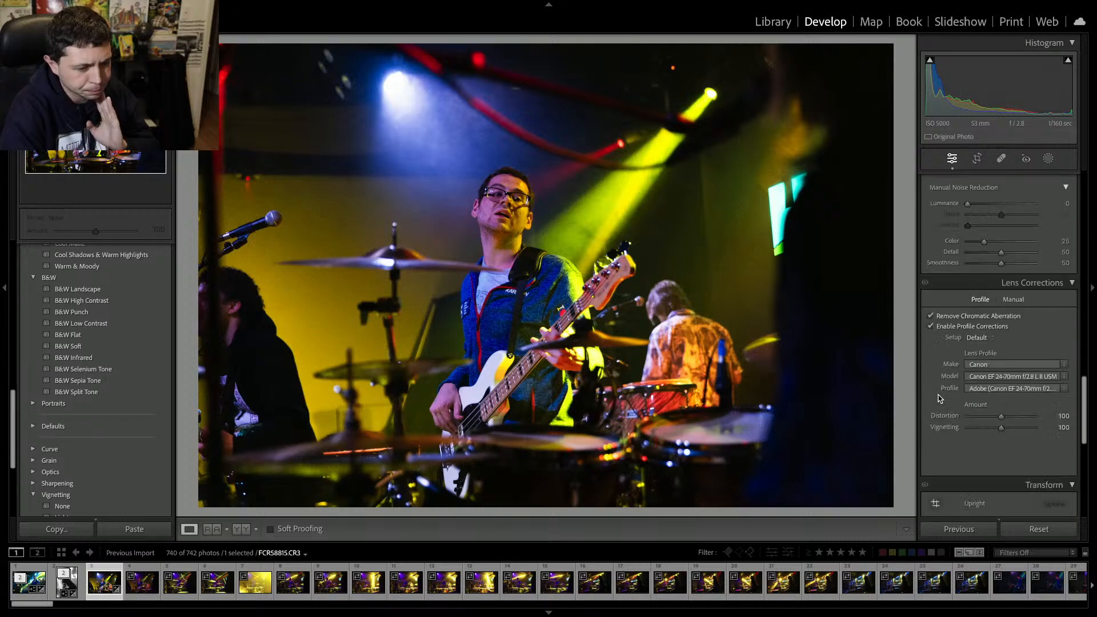
pyautogui.scroll(-8, 940, 398)
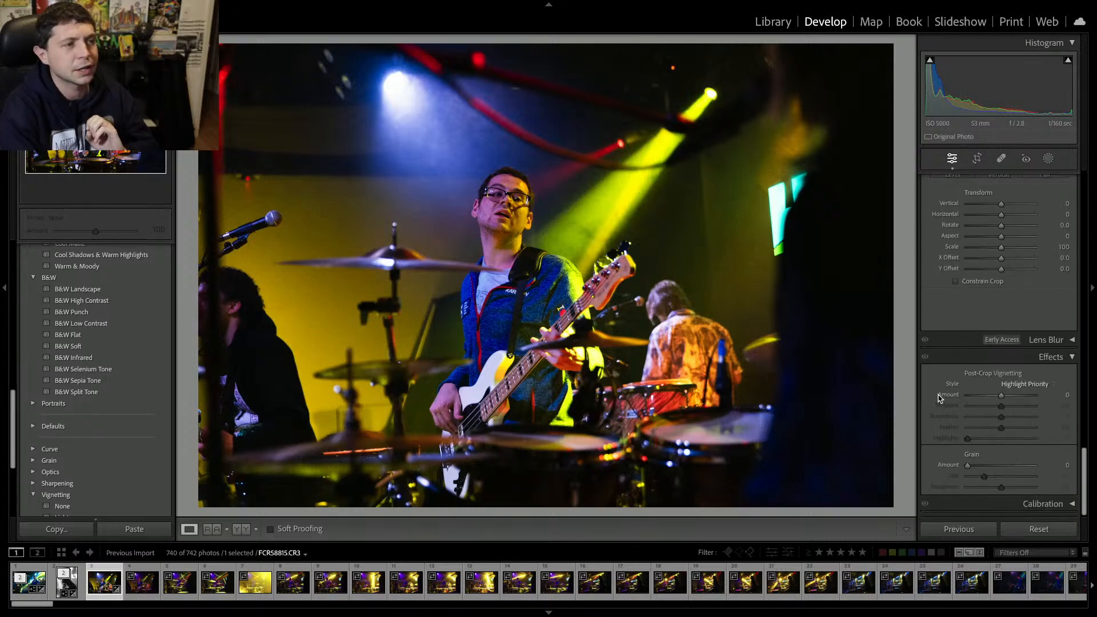
pyautogui.scroll(9, 939, 398)
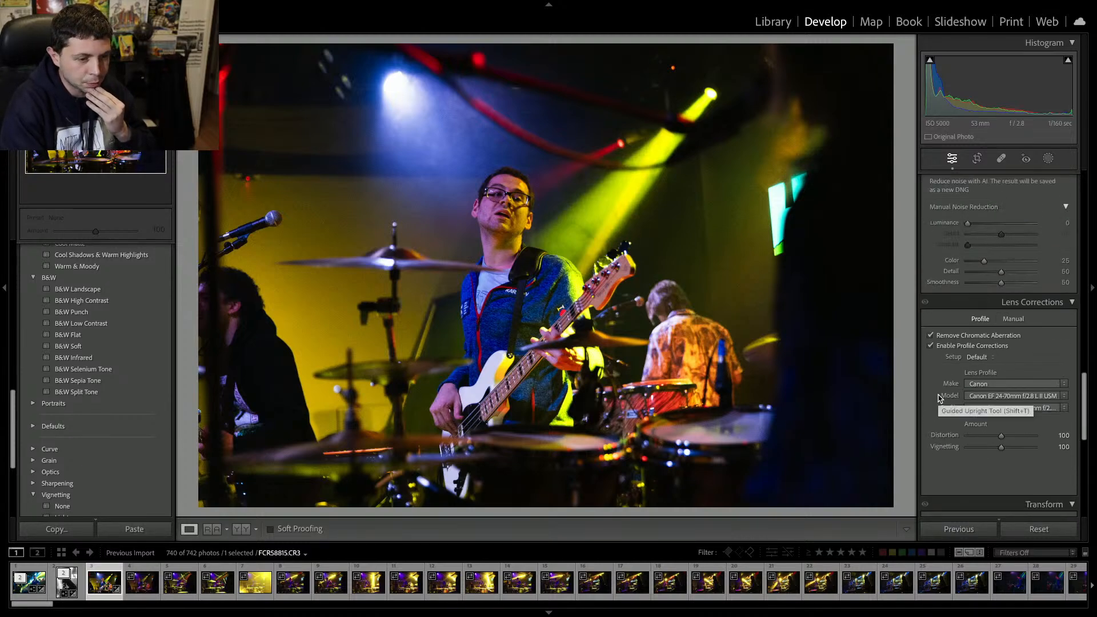
pyautogui.scroll(4, 940, 398)
pyautogui.click(949, 362)
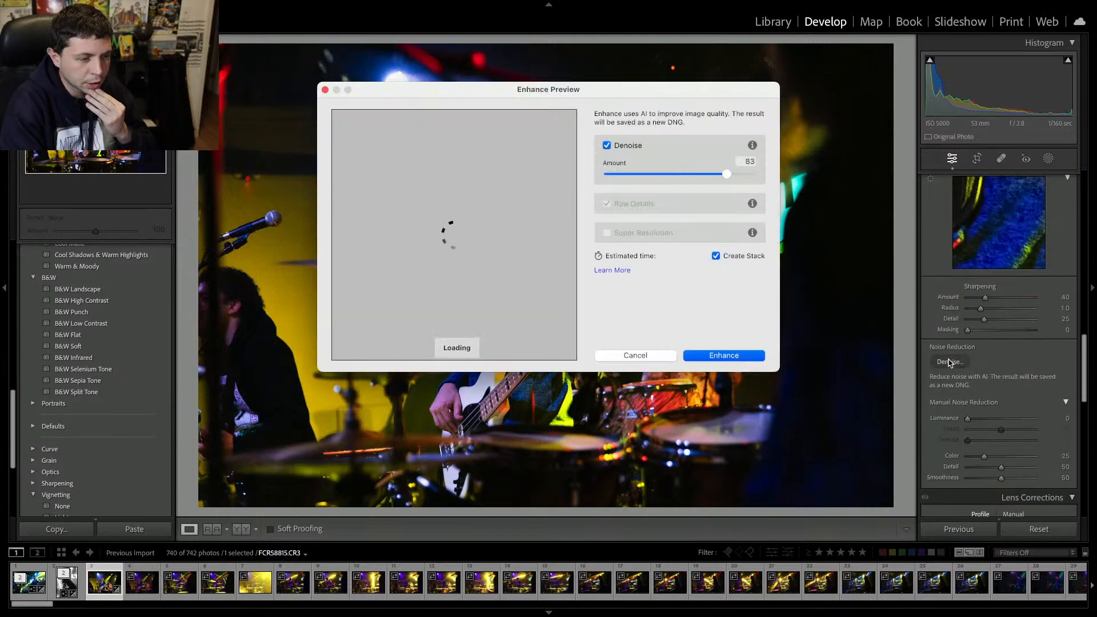
pyautogui.click(704, 177)
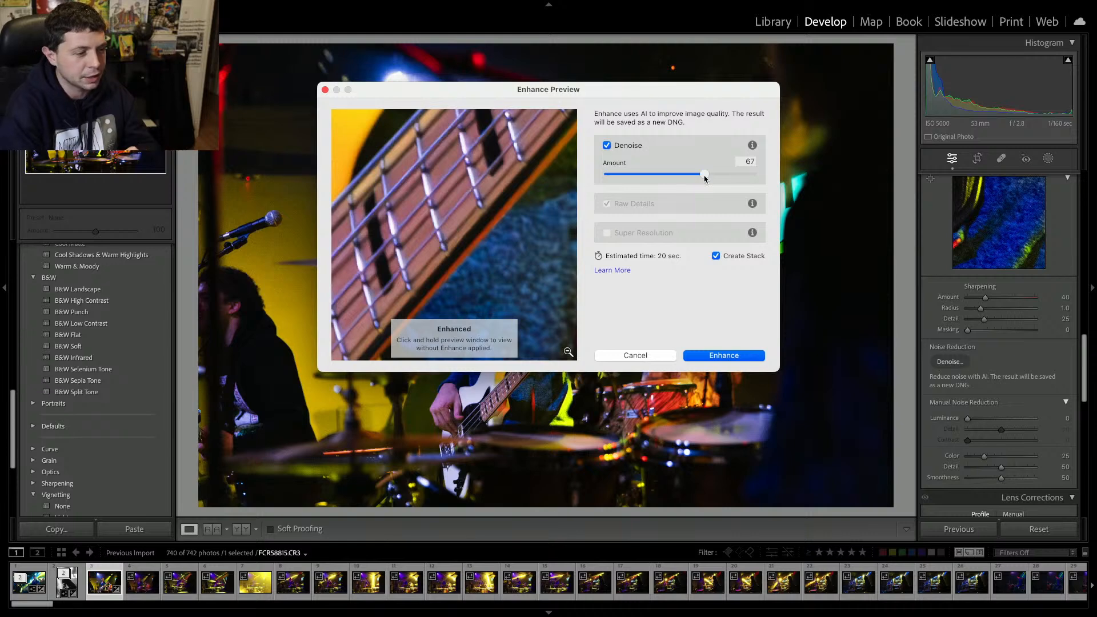
pyautogui.click(696, 175)
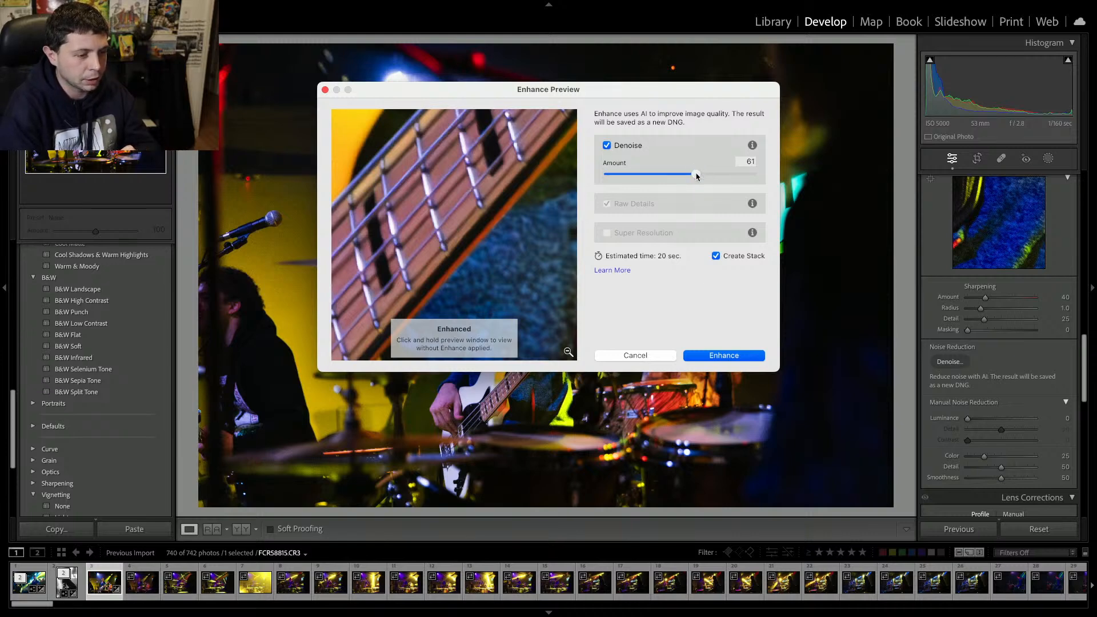
pyautogui.click(719, 356)
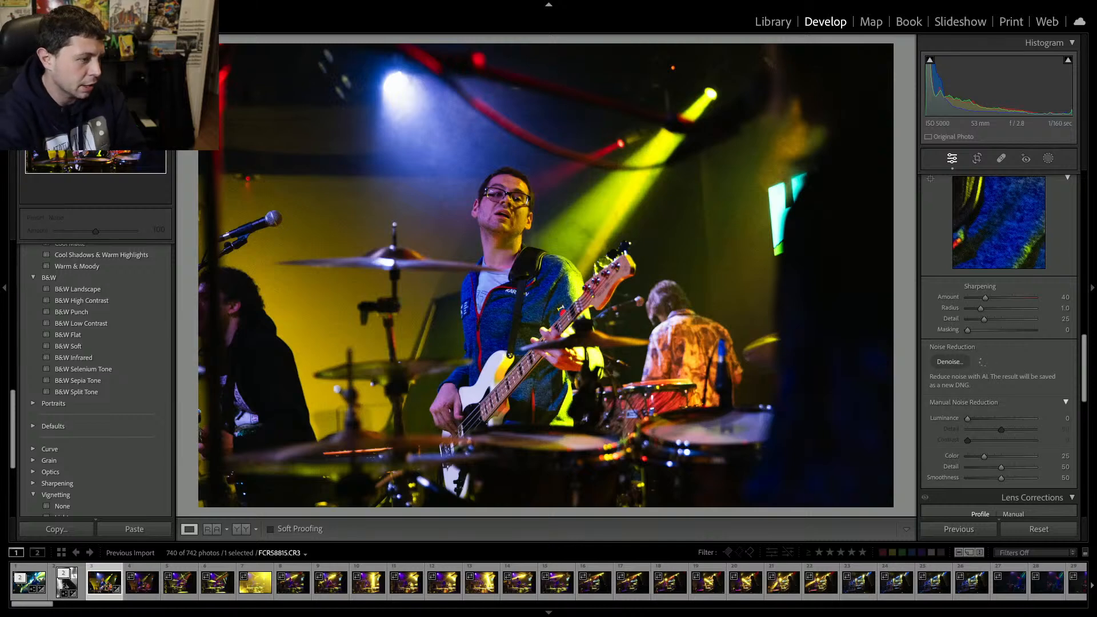
pyautogui.click(283, 127)
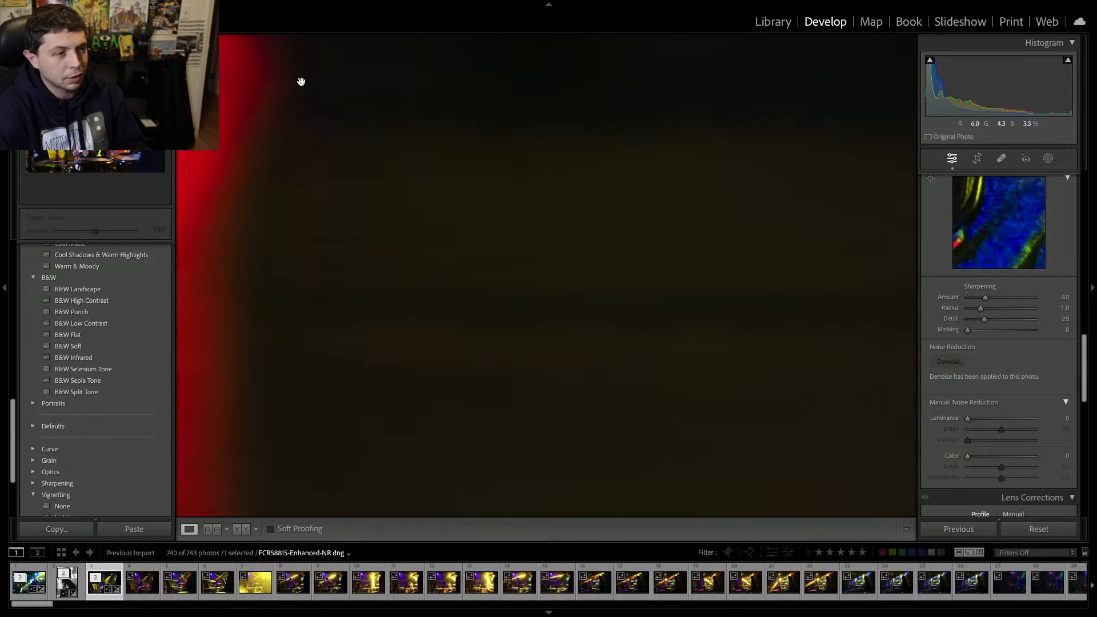
pyautogui.click(502, 213)
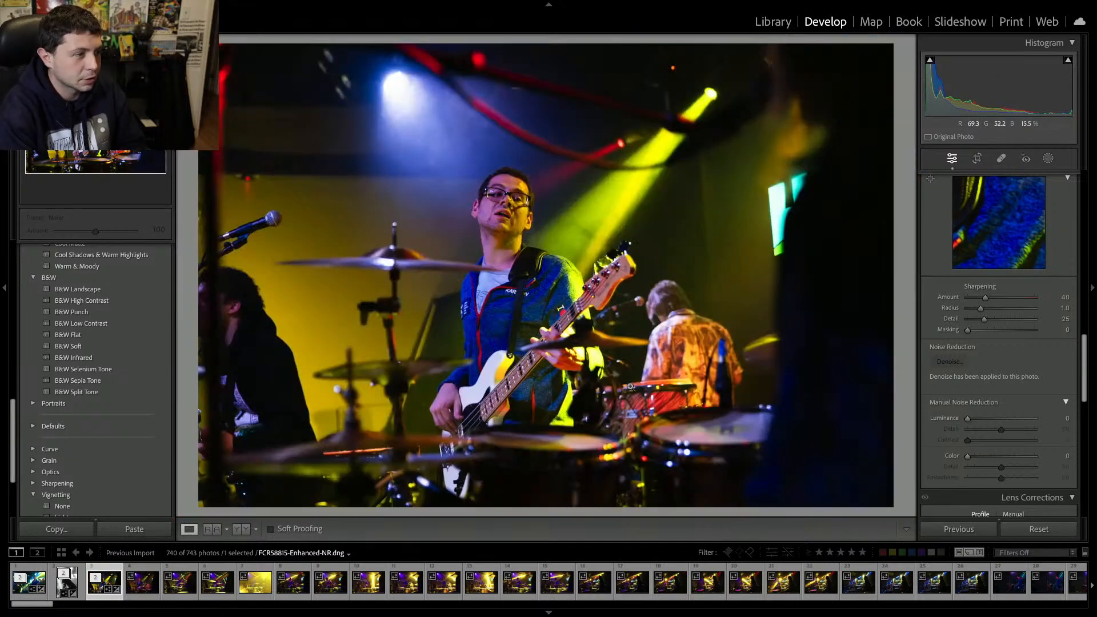
# Remove the following unwanted shots from the catalog one after another.
pyautogui.press('Right')
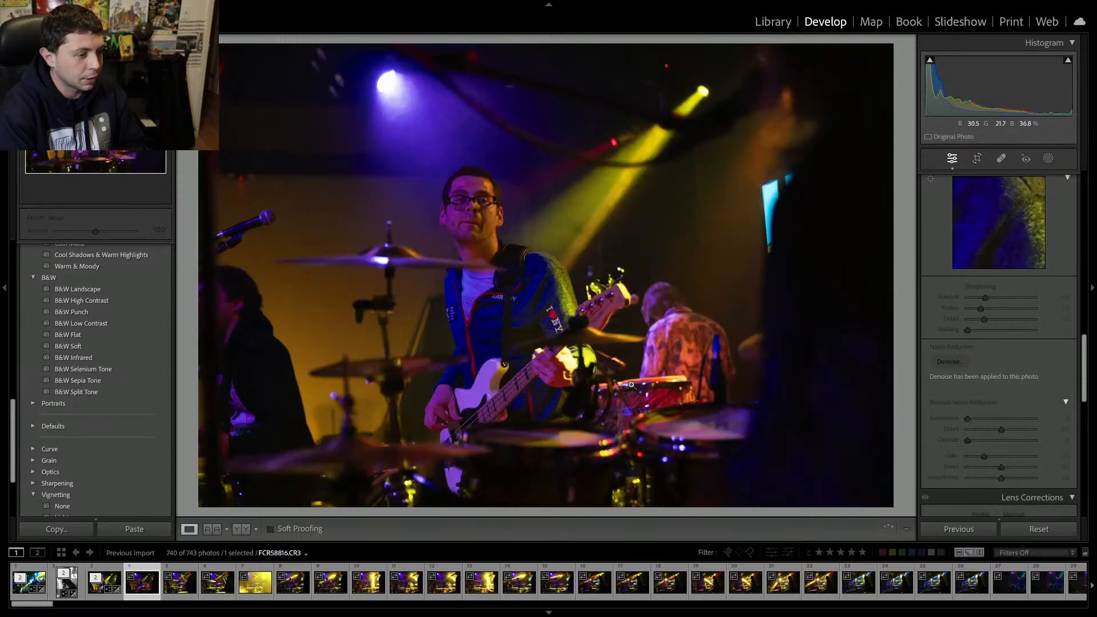
pyautogui.hotkey('alt', 'BackSpace')
pyautogui.hotkey('alt', 'BackSpace')
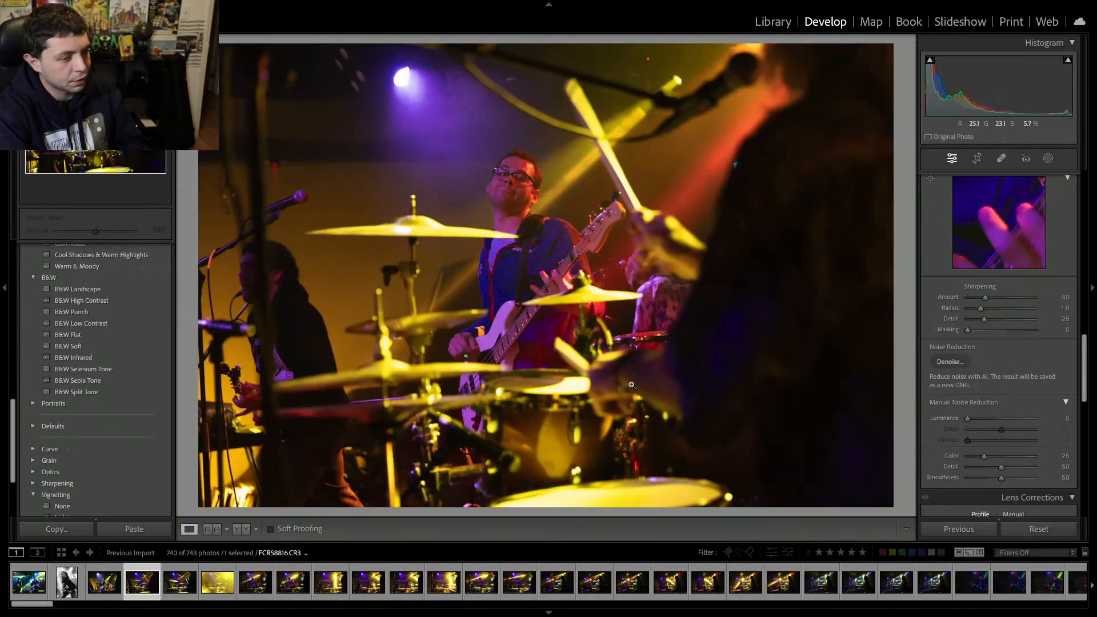
pyautogui.hotkey('alt', 'BackSpace')
pyautogui.hotkey('alt', 'BackSpace')
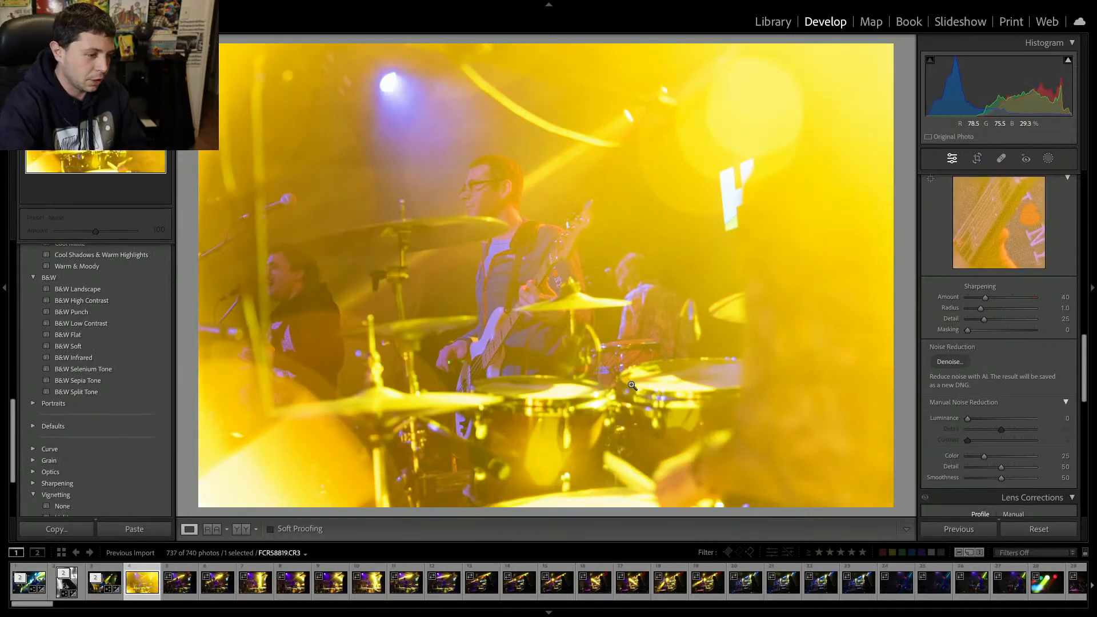
pyautogui.hotkey('alt', 'BackSpace')
pyautogui.hotkey('alt', 'BackSpace')
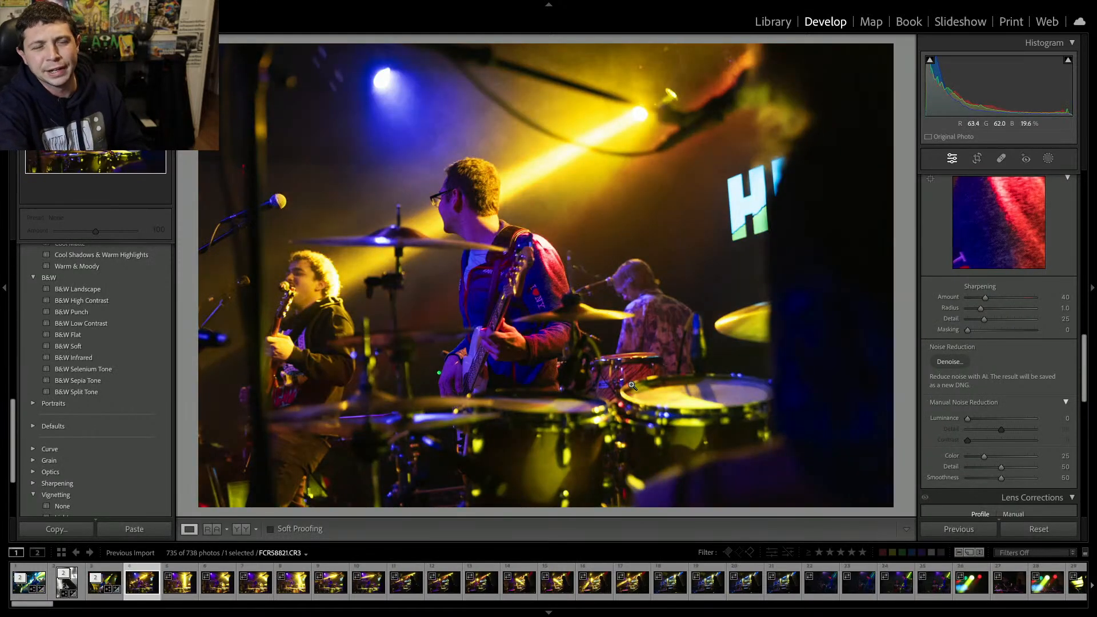
pyautogui.hotkey('alt', 'BackSpace')
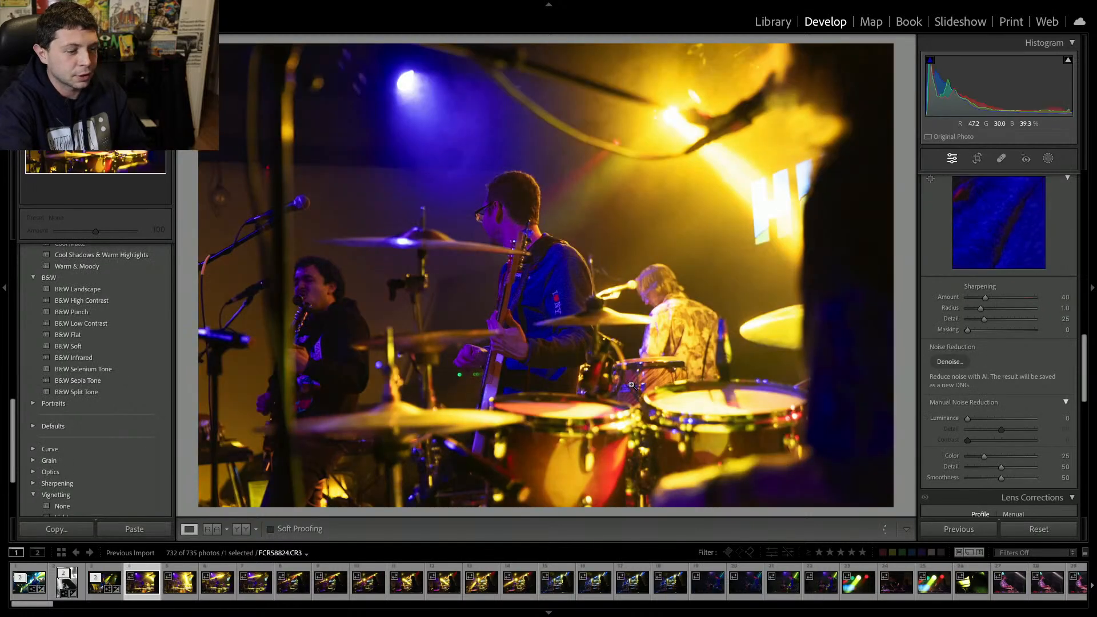
pyautogui.hotkey('alt', 'BackSpace')
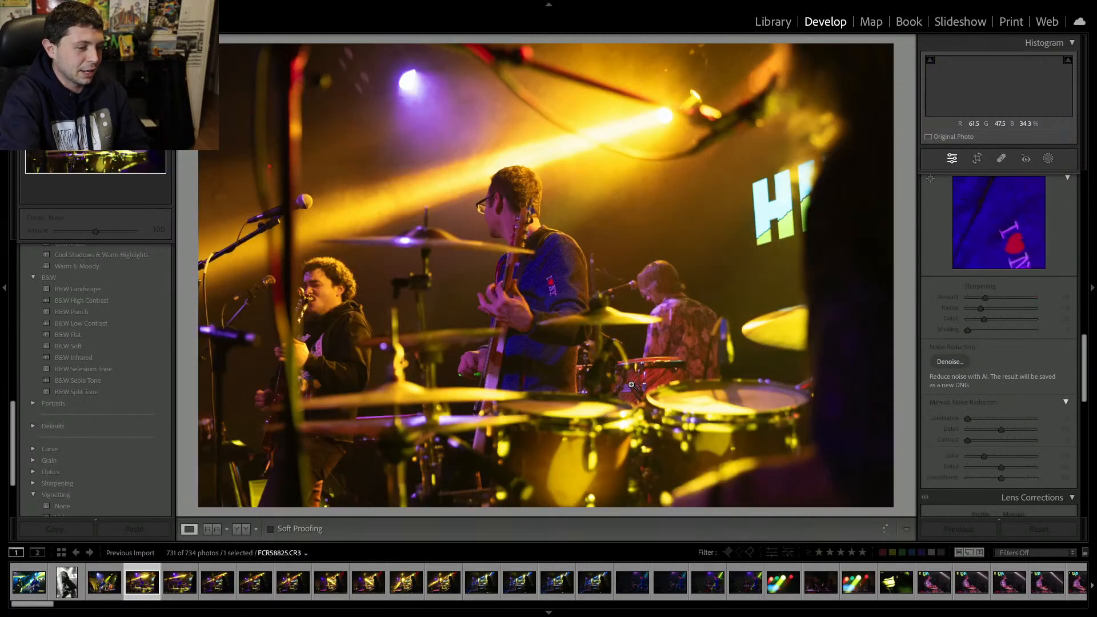
pyautogui.hotkey('alt', 'BackSpace')
pyautogui.hotkey('alt', 'BackSpace')
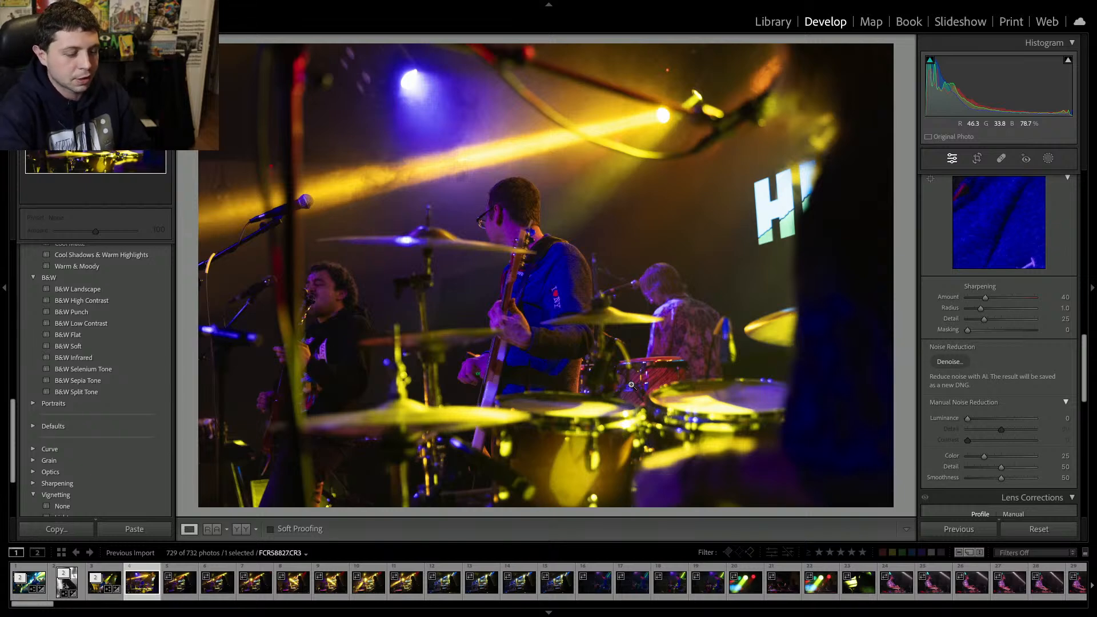
pyautogui.hotkey('alt', 'BackSpace')
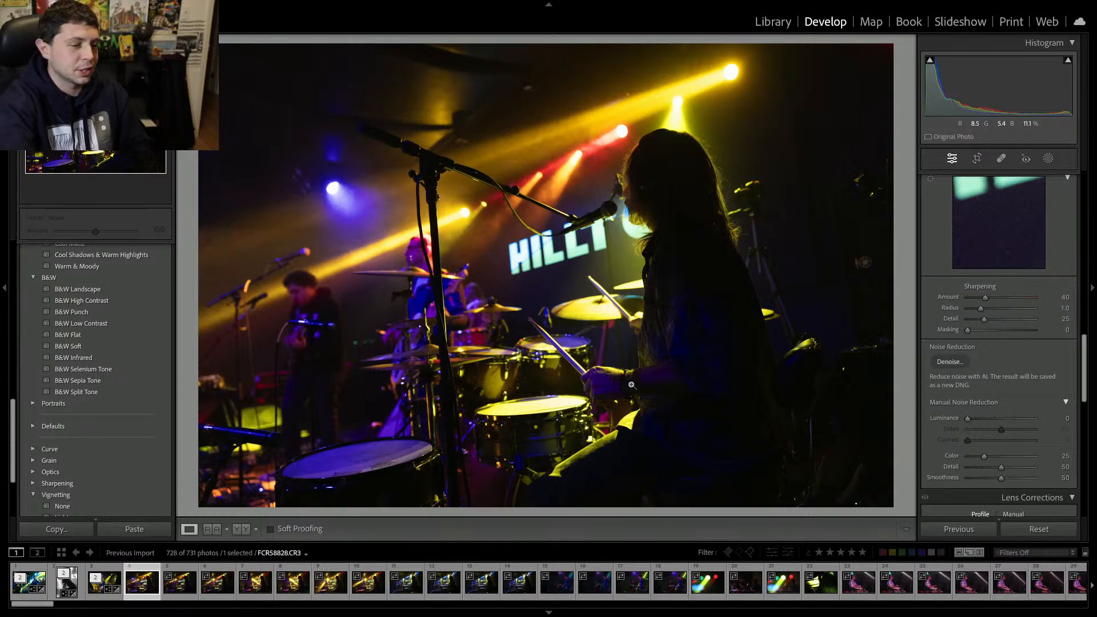
# Set the exposure to +0.75 and the contrast to +24 on the drummer silhouette photo.
pyautogui.press('Right')
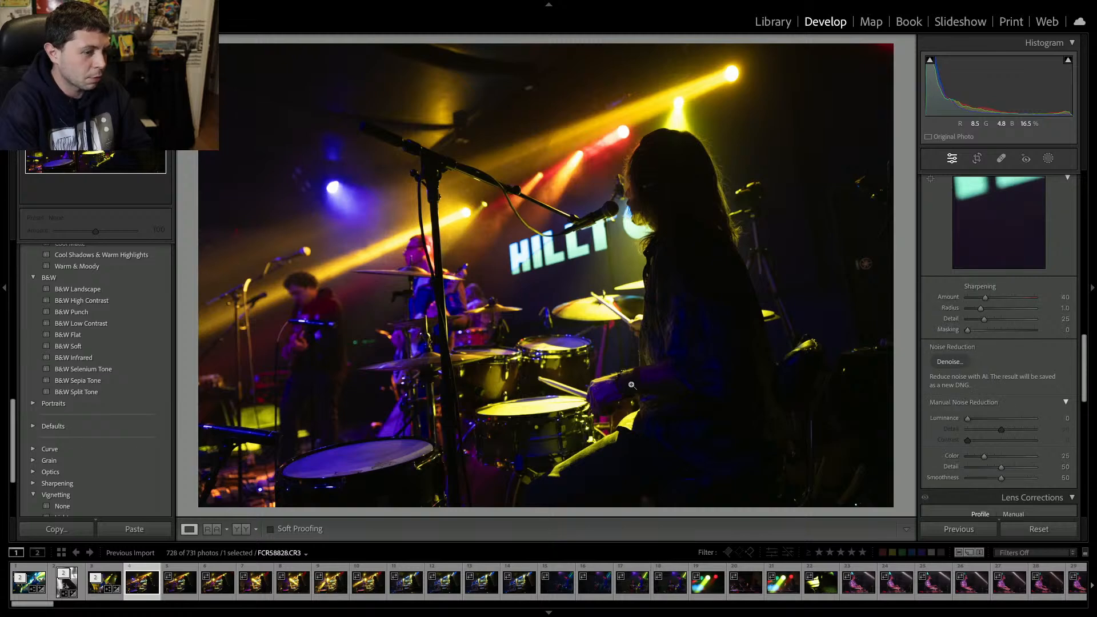
pyautogui.press('Left')
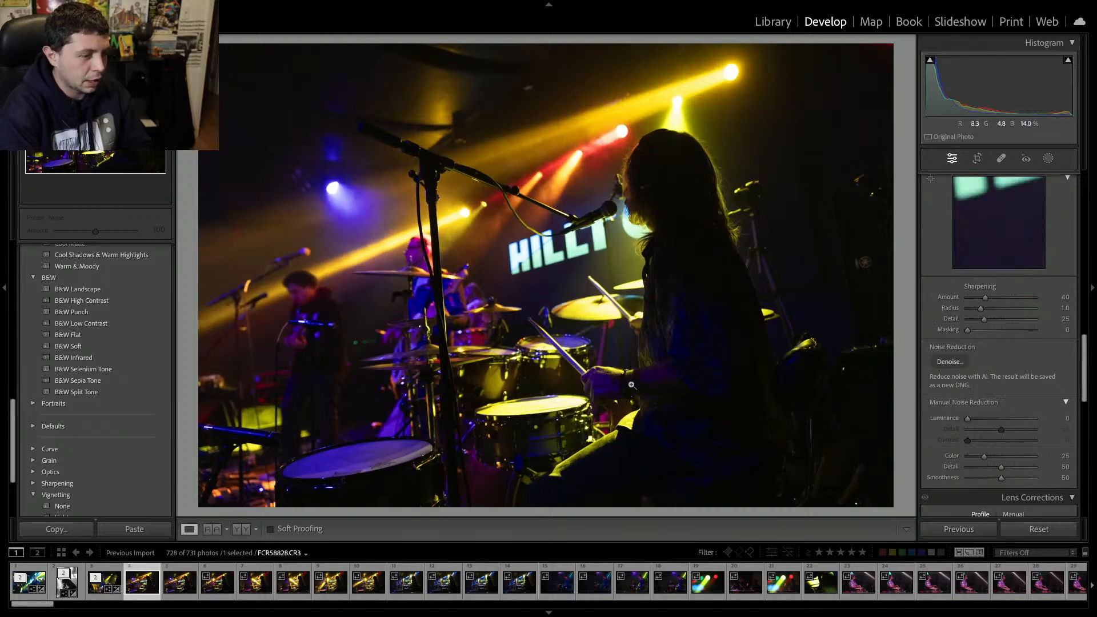
pyautogui.scroll(10, 944, 229)
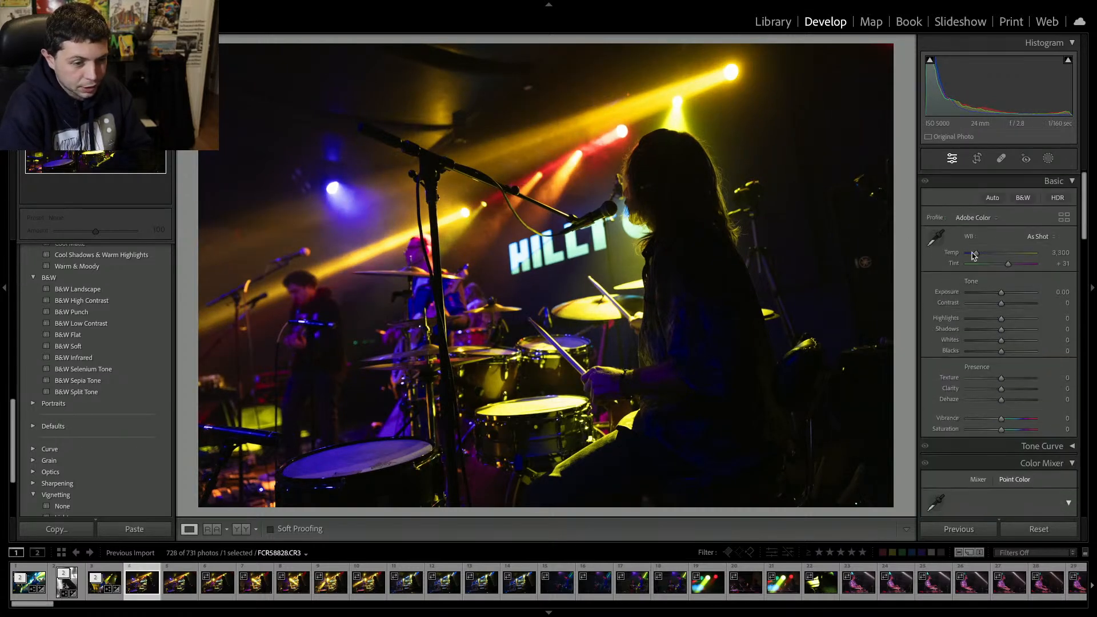
pyautogui.click(1014, 292)
pyautogui.moveTo(1014, 294); pyautogui.dragTo(1005, 295)
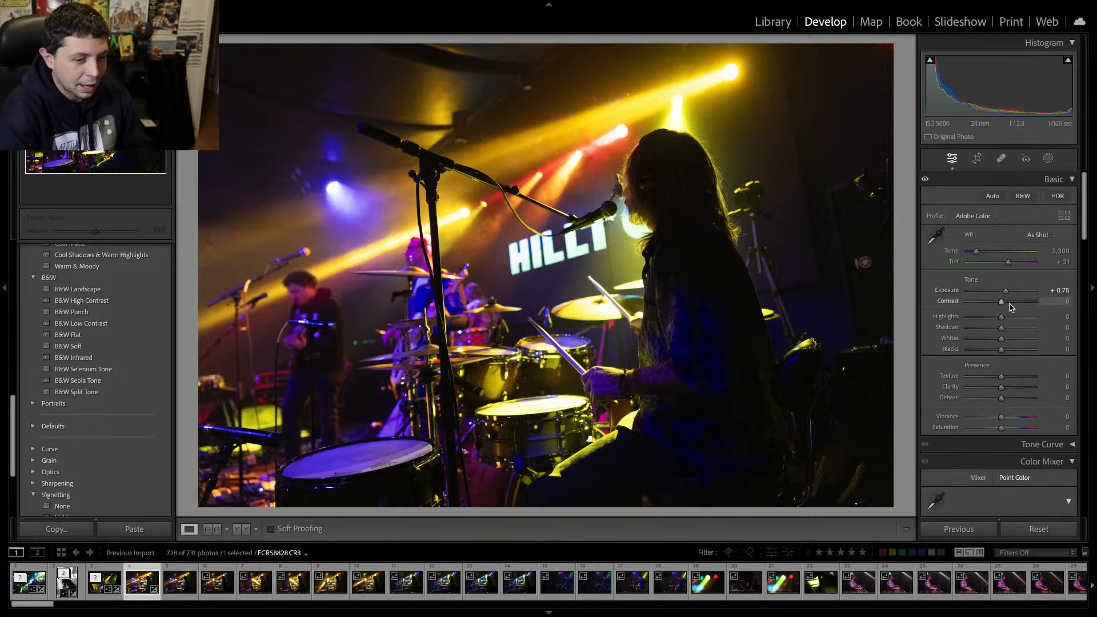
pyautogui.moveTo(1010, 307); pyautogui.dragTo(1014, 308)
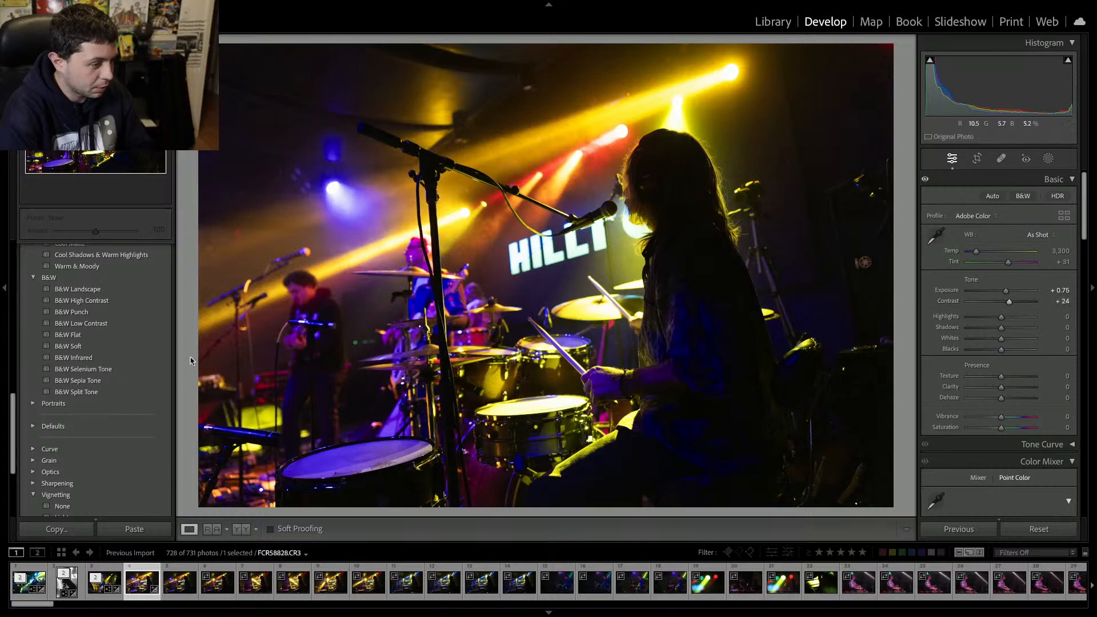
# Apply the Creative Warm Contrast preset to the drummer silhouette photo.
pyautogui.scroll(5, 85, 360)
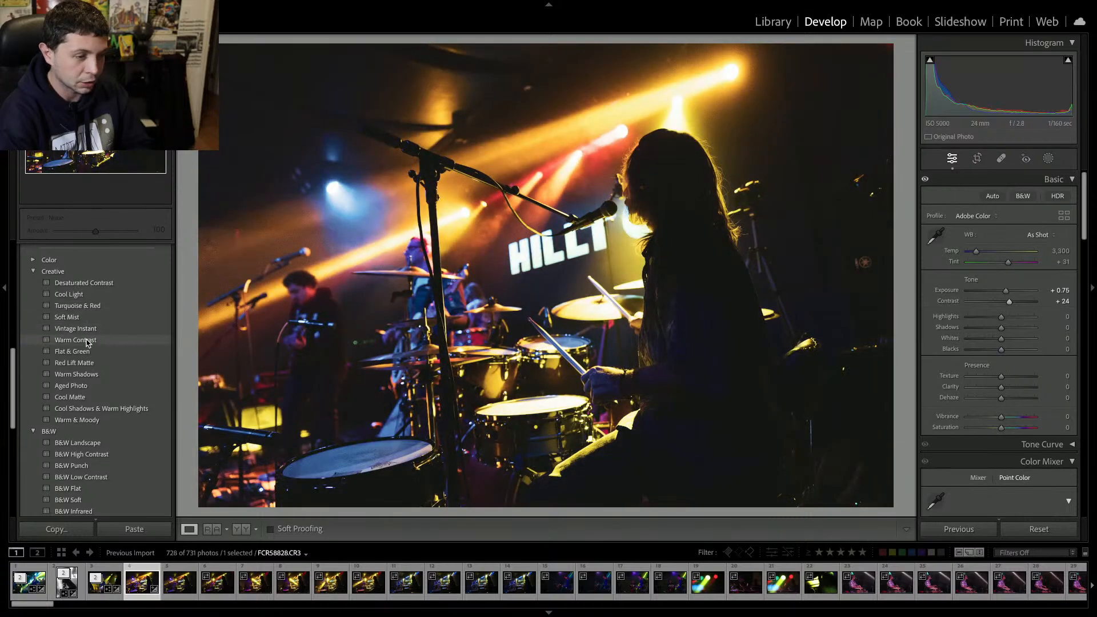
pyautogui.click(87, 341)
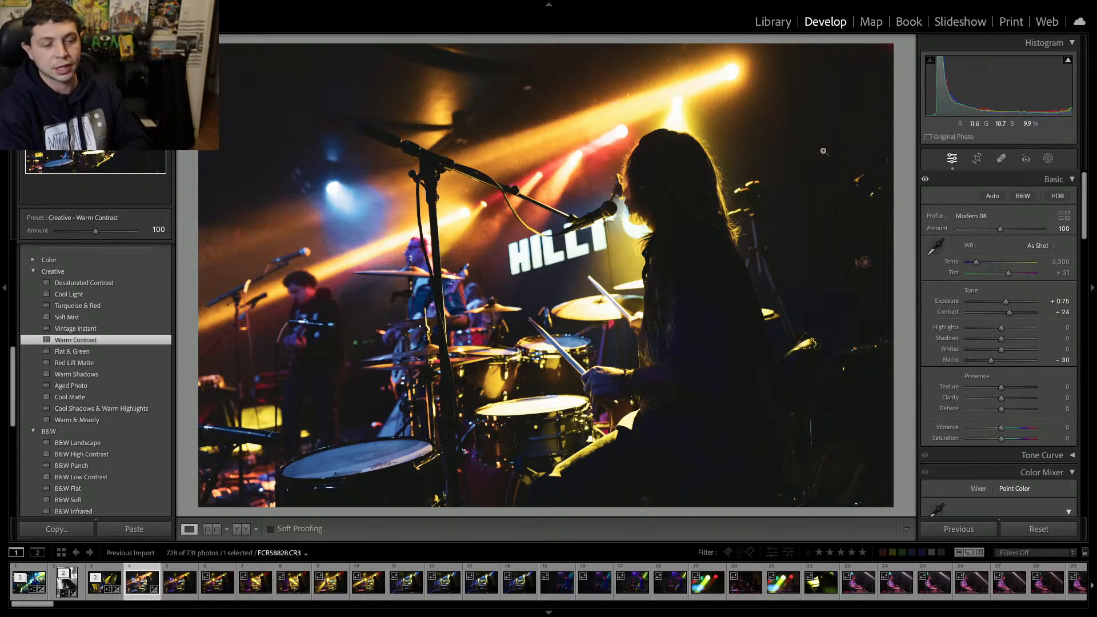
# Delete the next three photos, confirming each removal.
pyautogui.press('Right')
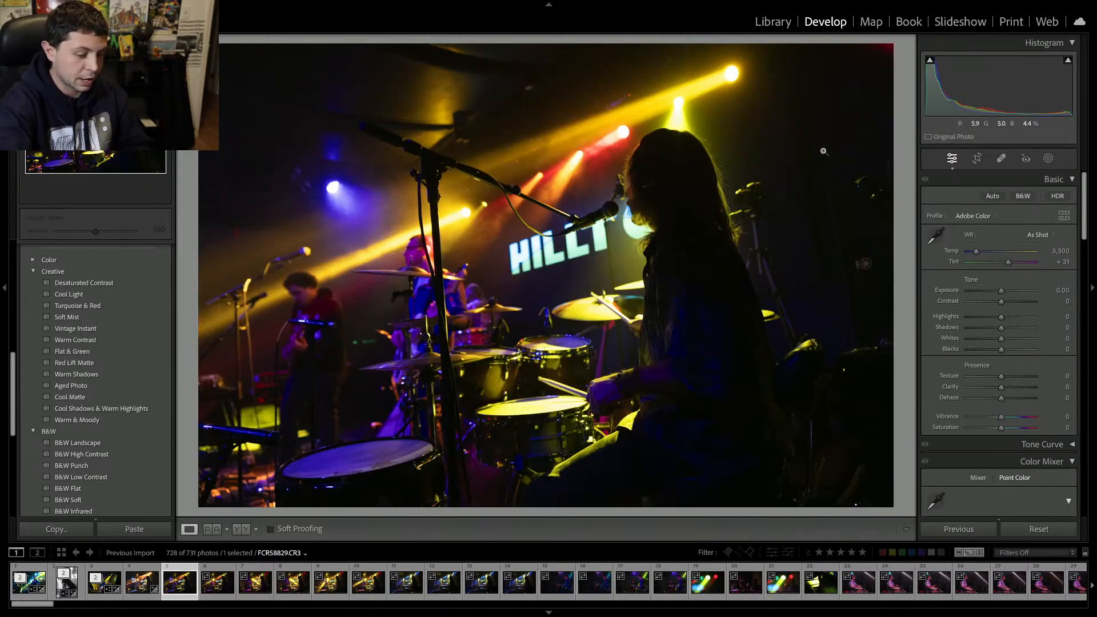
pyautogui.press('Delete')
pyautogui.press('Return')
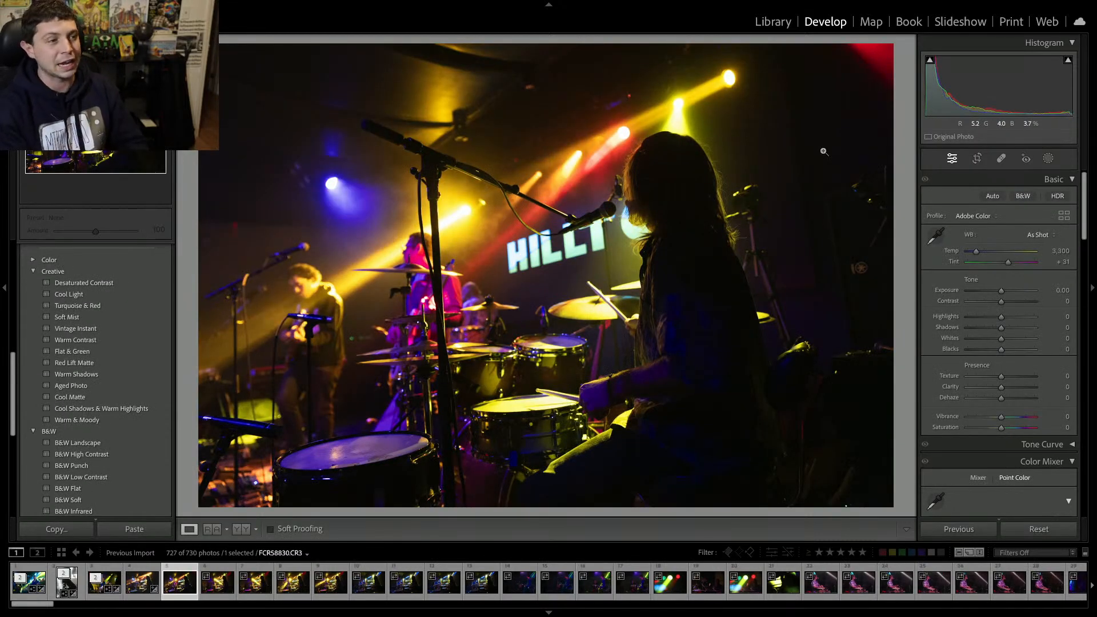
pyautogui.press('Delete')
pyautogui.press('Return')
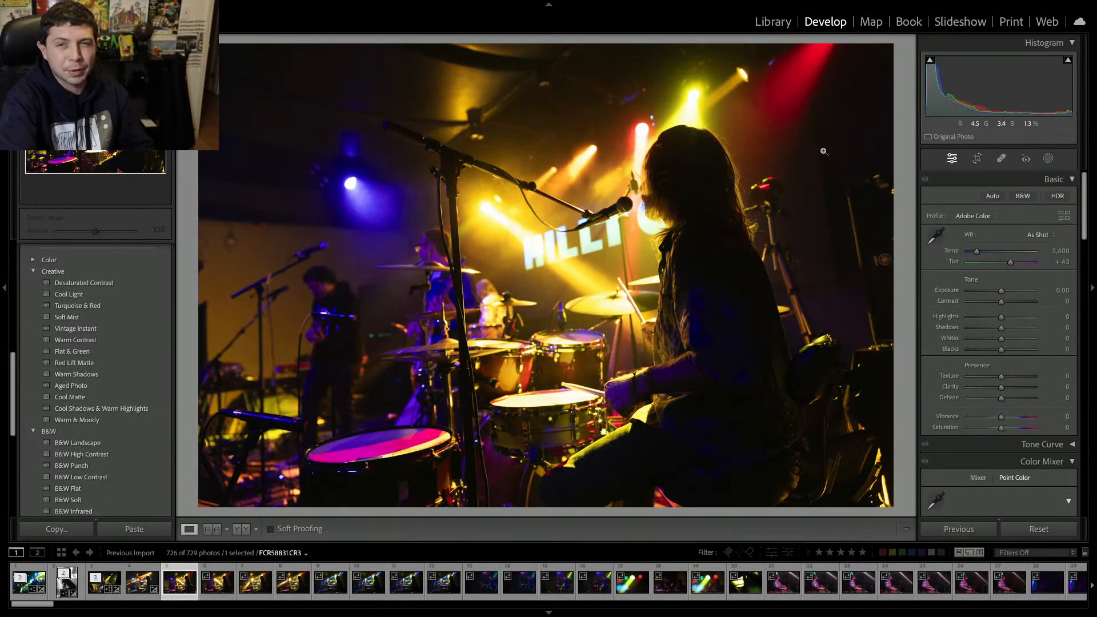
pyautogui.press('Delete')
pyautogui.press('Return')
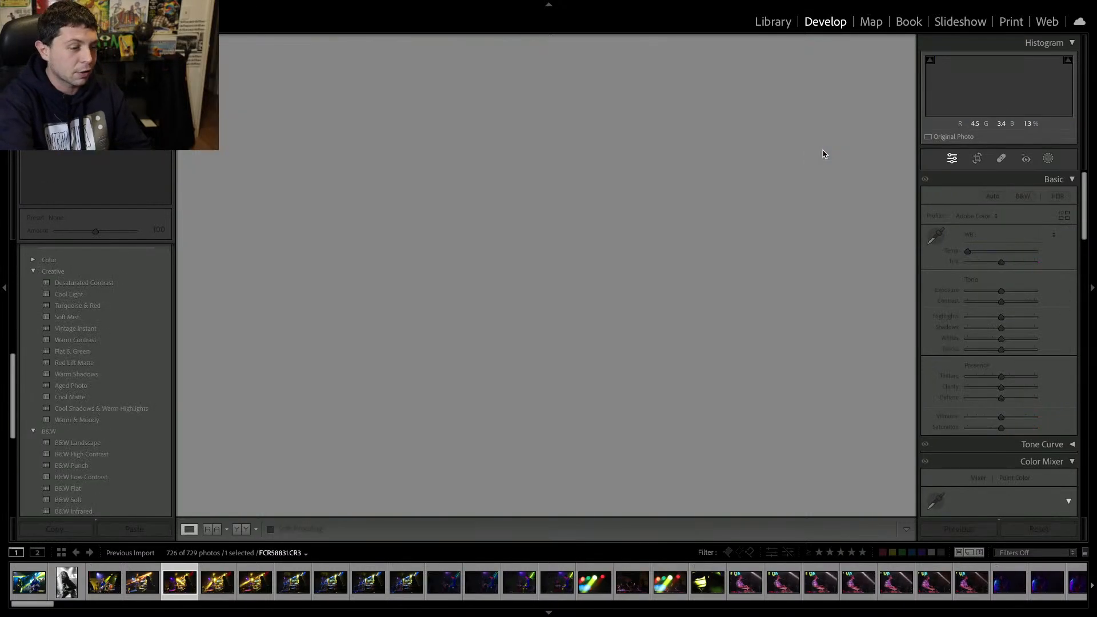
# Undo the last edit, then set the drummer photo's clarity to +18 and contrast to +17.
pyautogui.hotkey('ctrl', 'z')
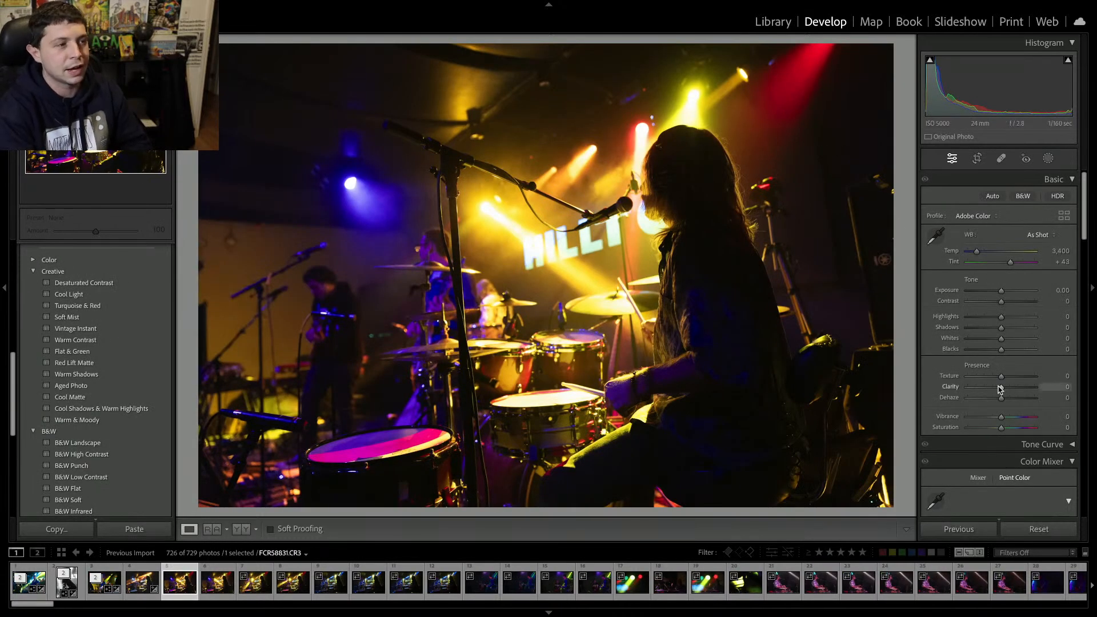
pyautogui.moveTo(1006, 391); pyautogui.dragTo(1007, 390)
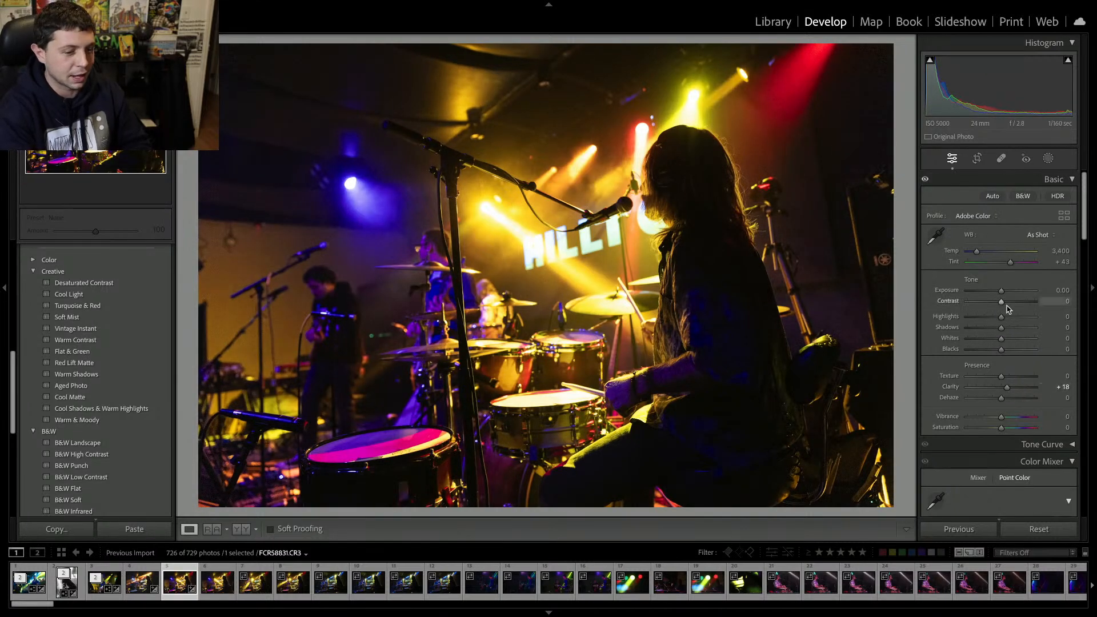
pyautogui.moveTo(1001, 301); pyautogui.dragTo(1008, 305)
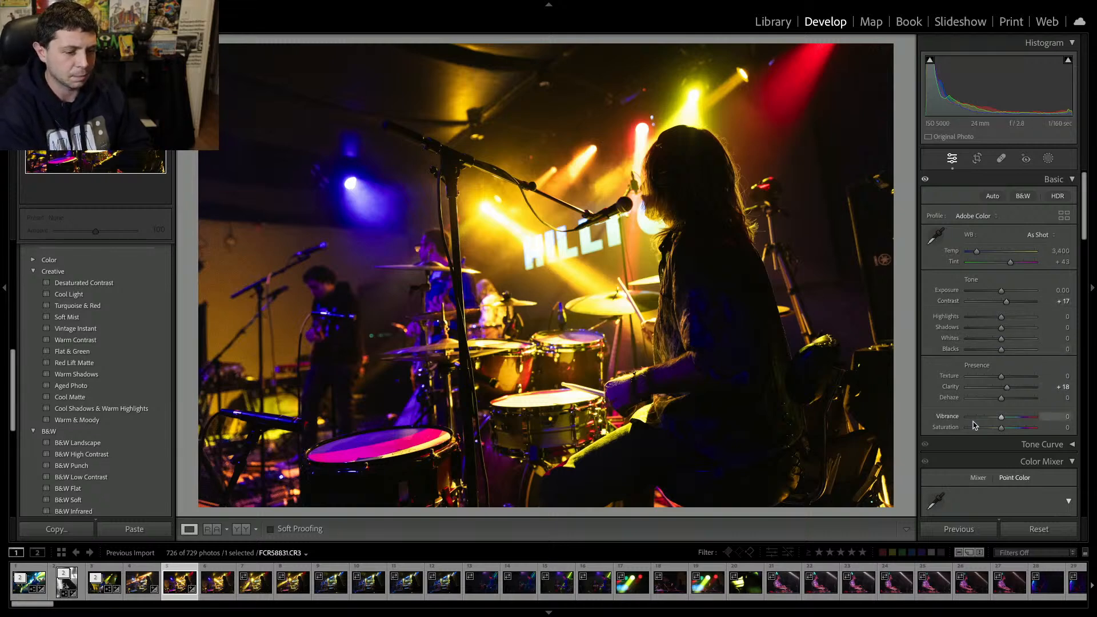
# Run AI Denoise on the drummer photo with an amount of 62.
pyautogui.scroll(-5, 983, 412)
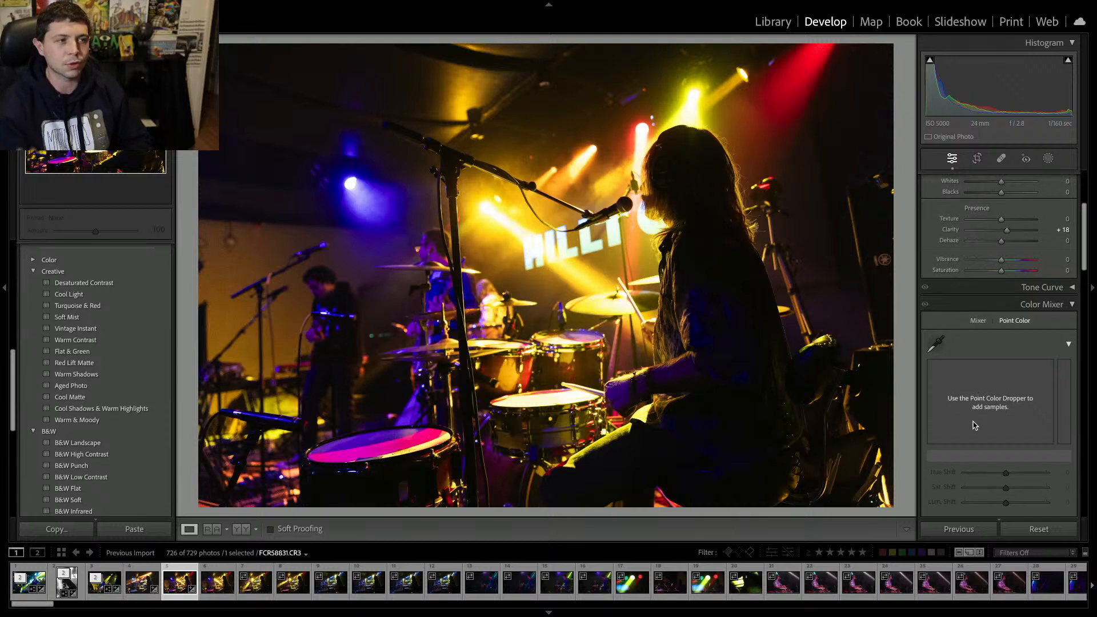
pyautogui.scroll(-4, 974, 426)
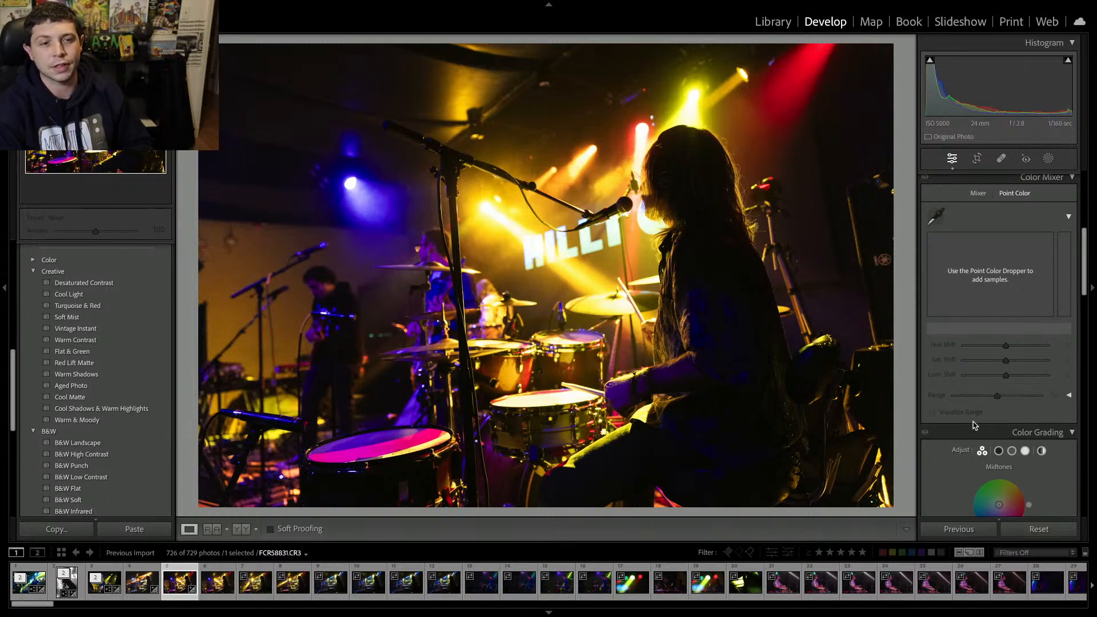
pyautogui.scroll(-15, 974, 425)
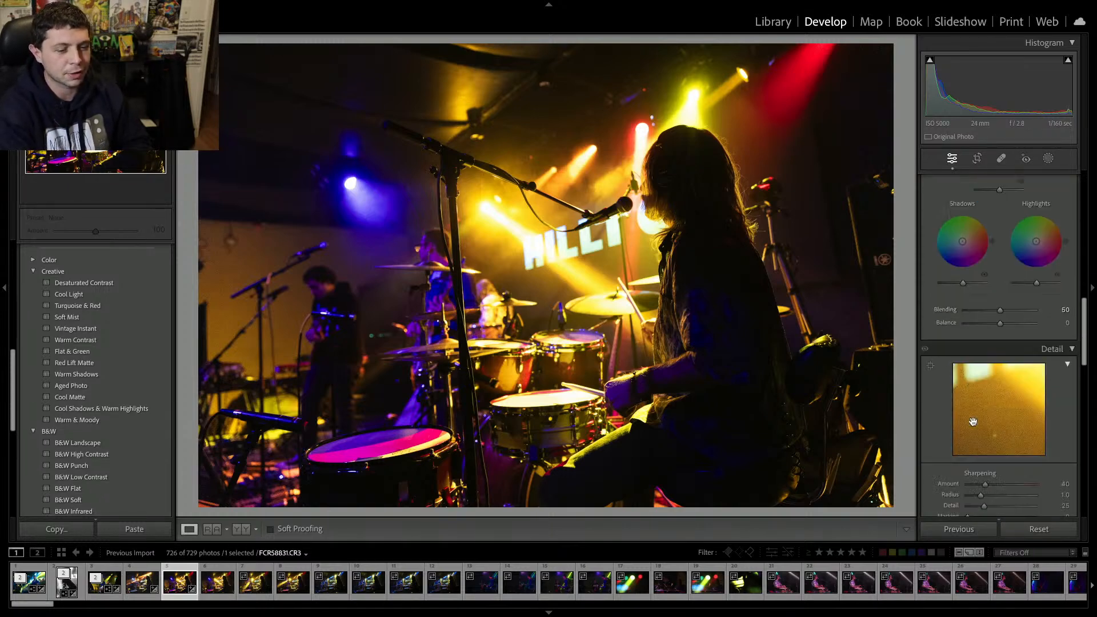
pyautogui.click(948, 286)
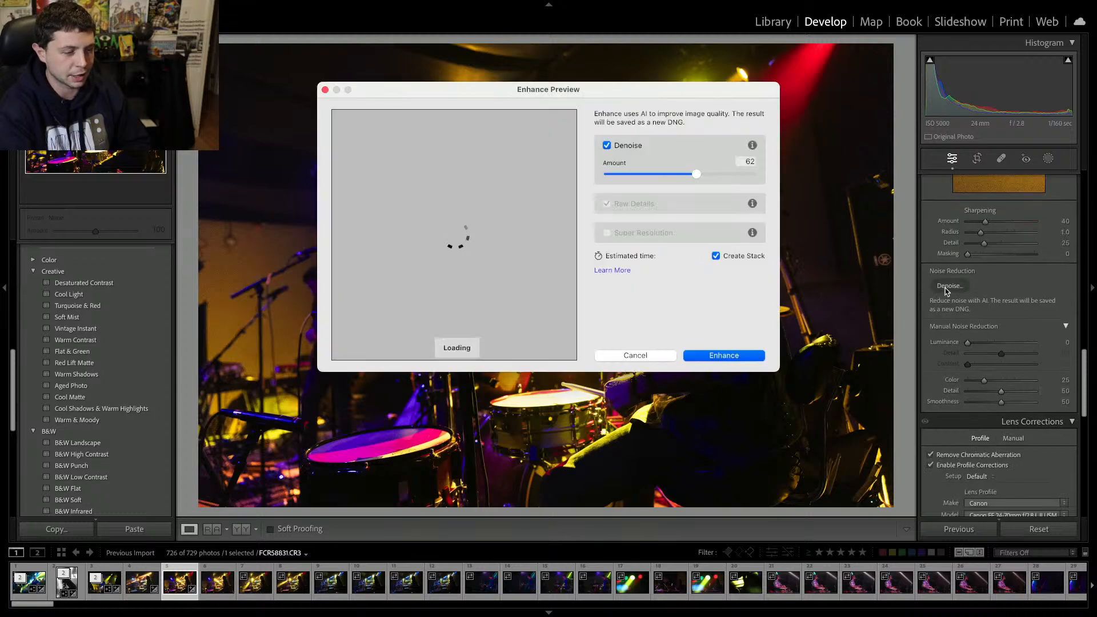
pyautogui.press('Return')
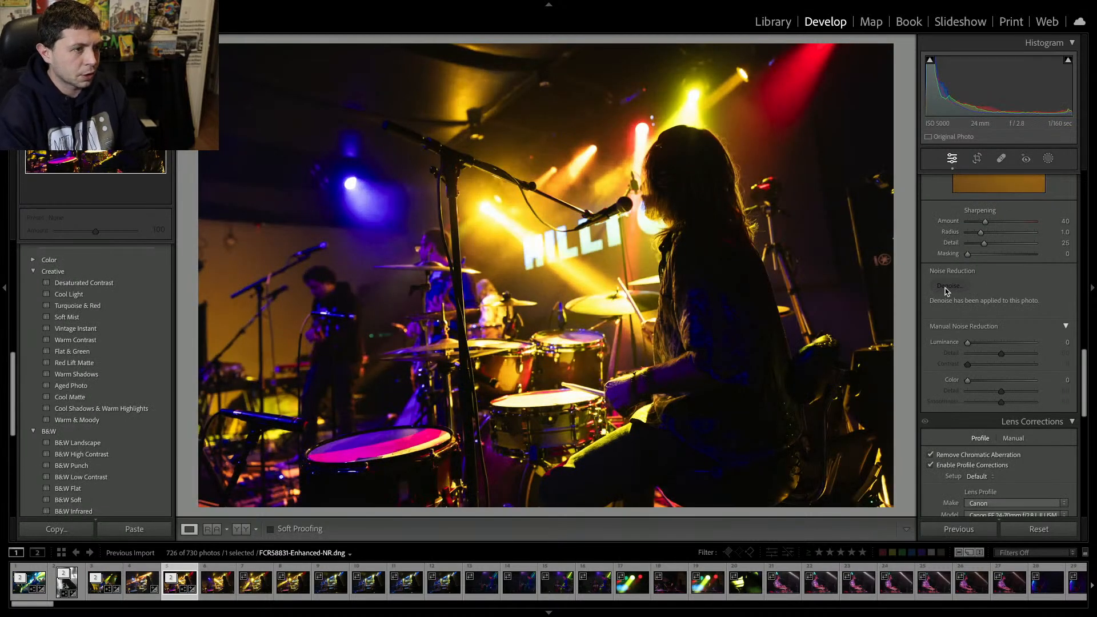
# Move to the next photo and delete the following run of unwanted shots, confirming each removal.
pyautogui.press('Right')
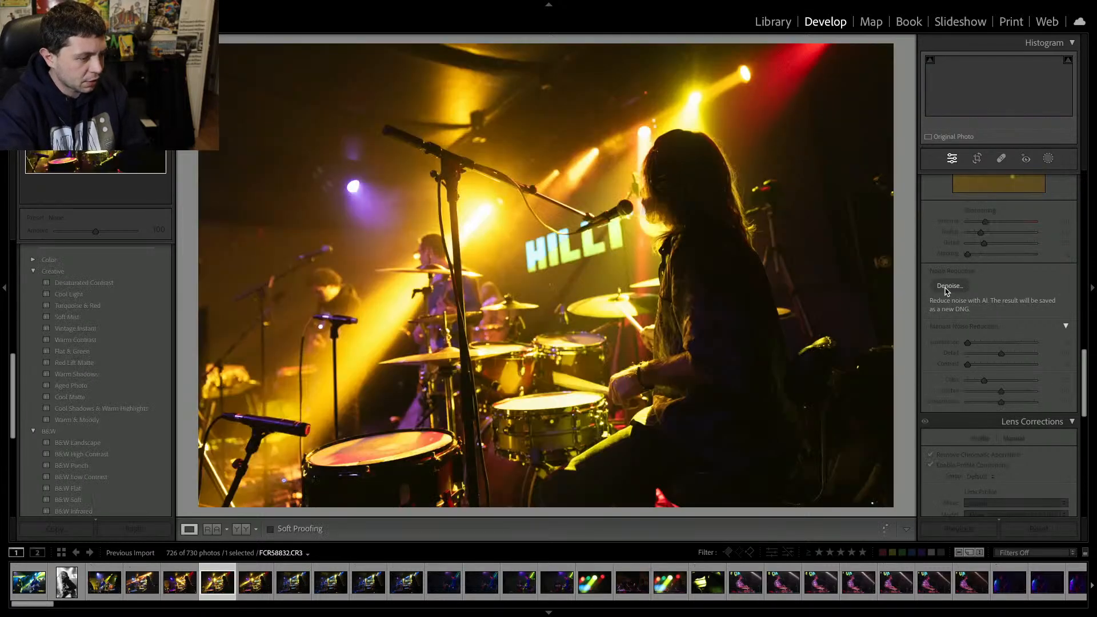
pyautogui.press('Delete')
pyautogui.press('Return')
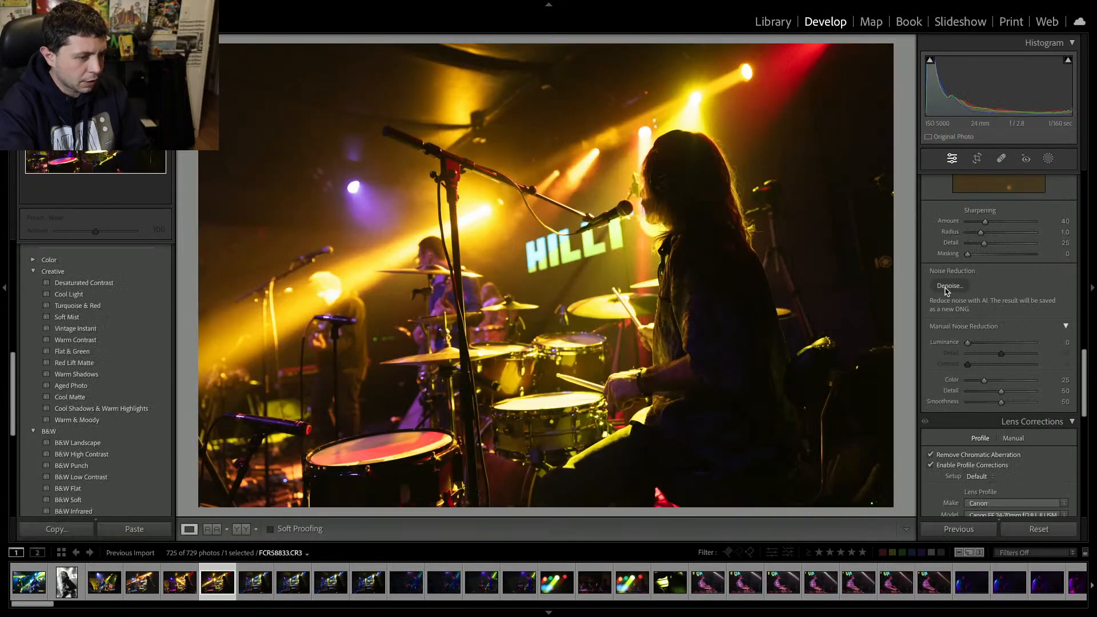
pyautogui.press('Delete')
pyautogui.press('Return')
pyautogui.press('Delete')
pyautogui.press('Return')
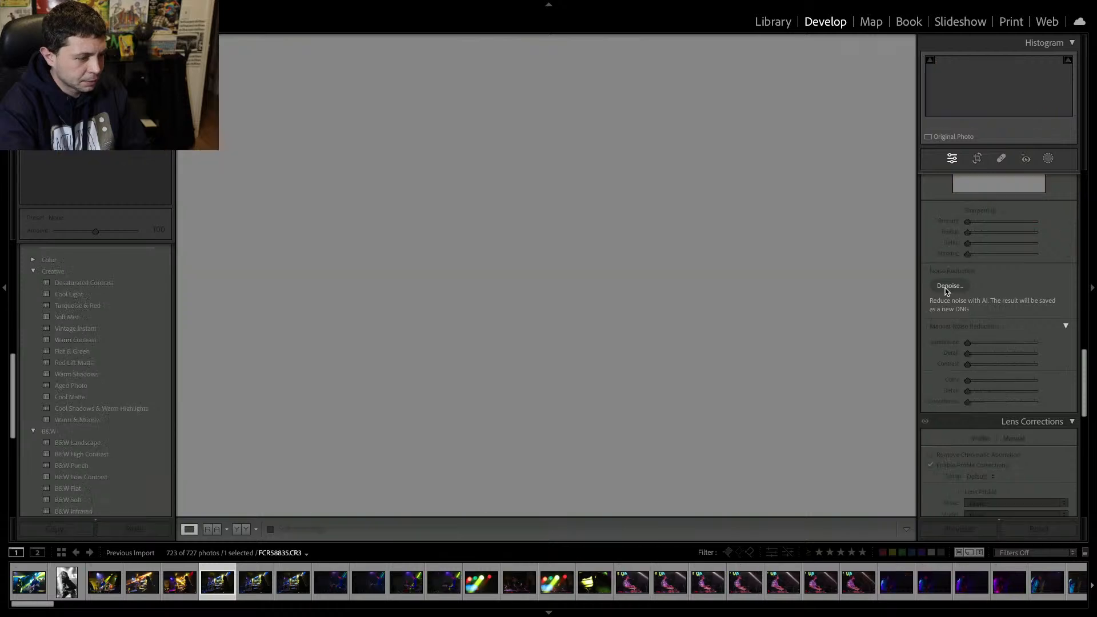
pyautogui.press('Delete')
pyautogui.press('Return')
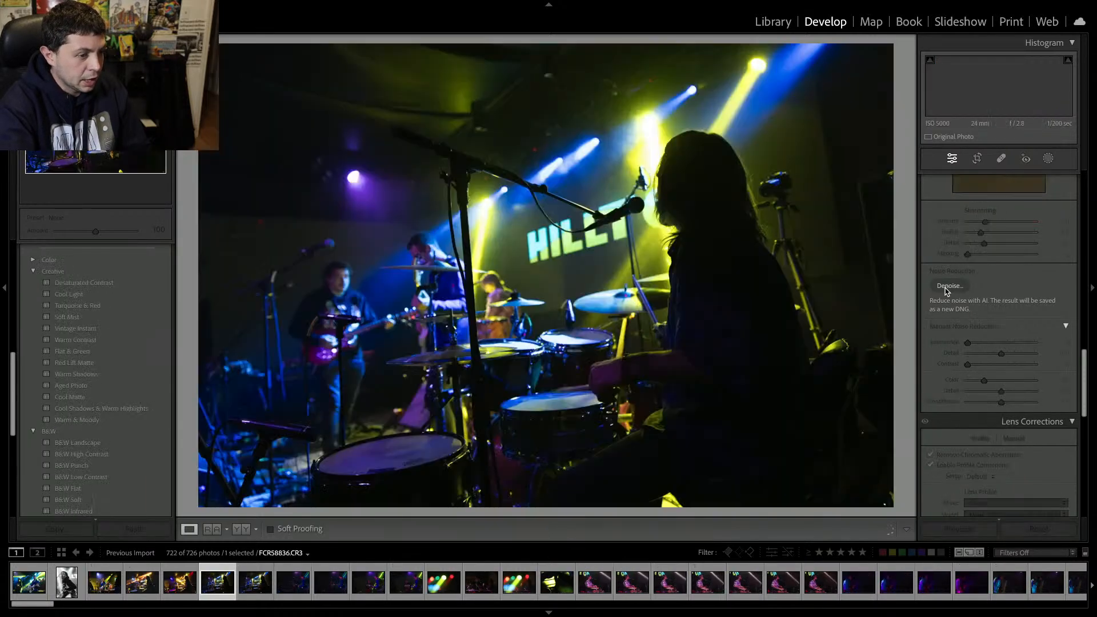
pyautogui.press('Delete')
pyautogui.press('Return')
pyautogui.press('Delete')
pyautogui.press('Return')
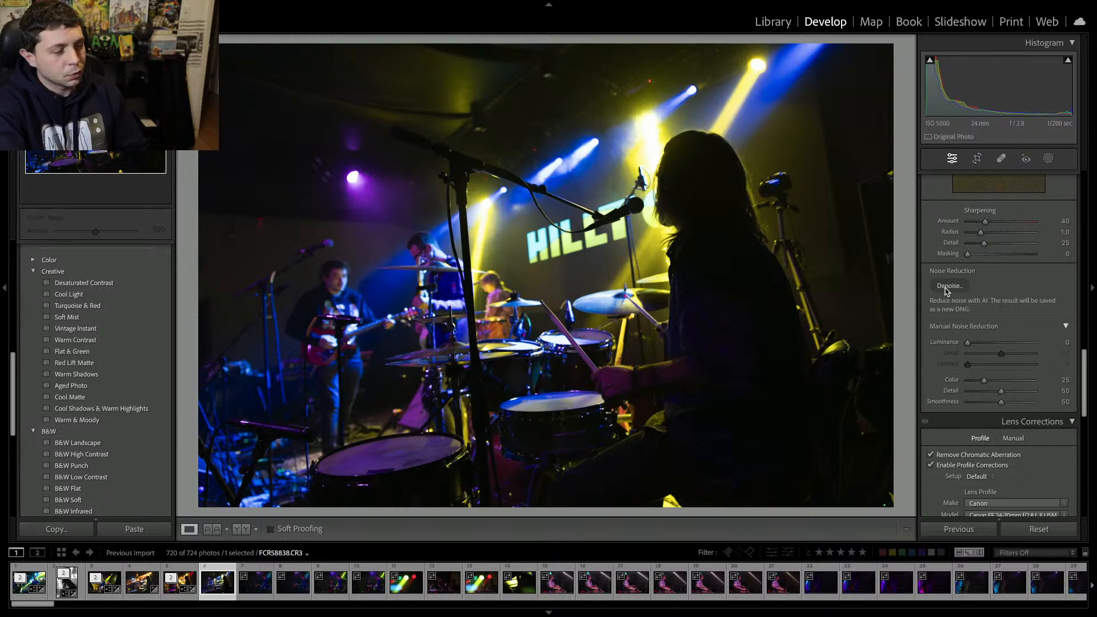
pyautogui.press('Delete')
pyautogui.press('Return')
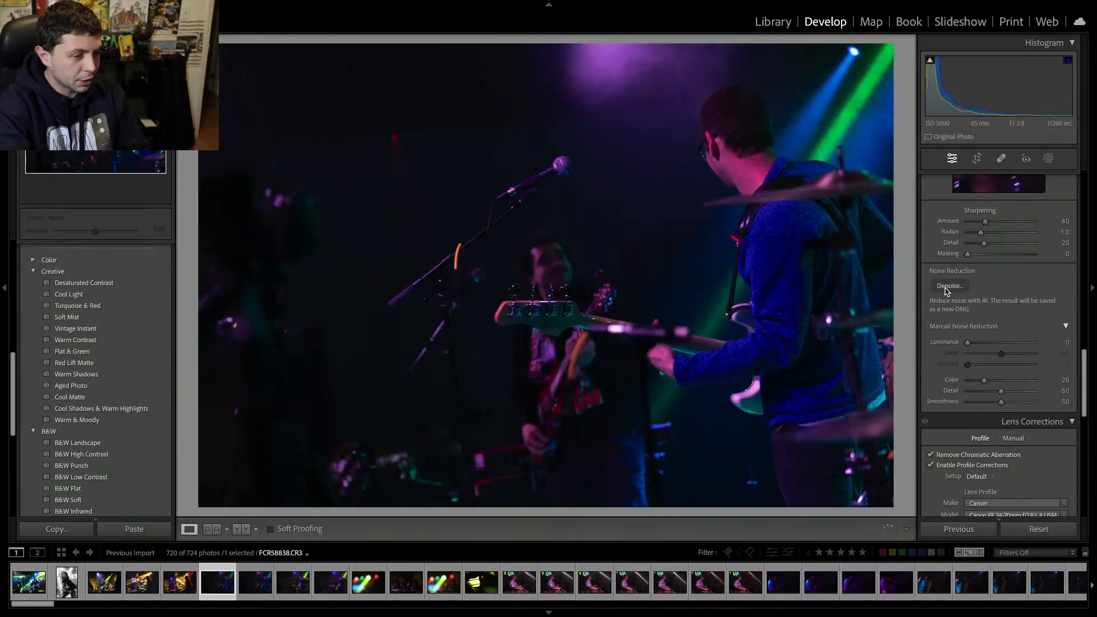
pyautogui.press('Delete')
pyautogui.press('Return')
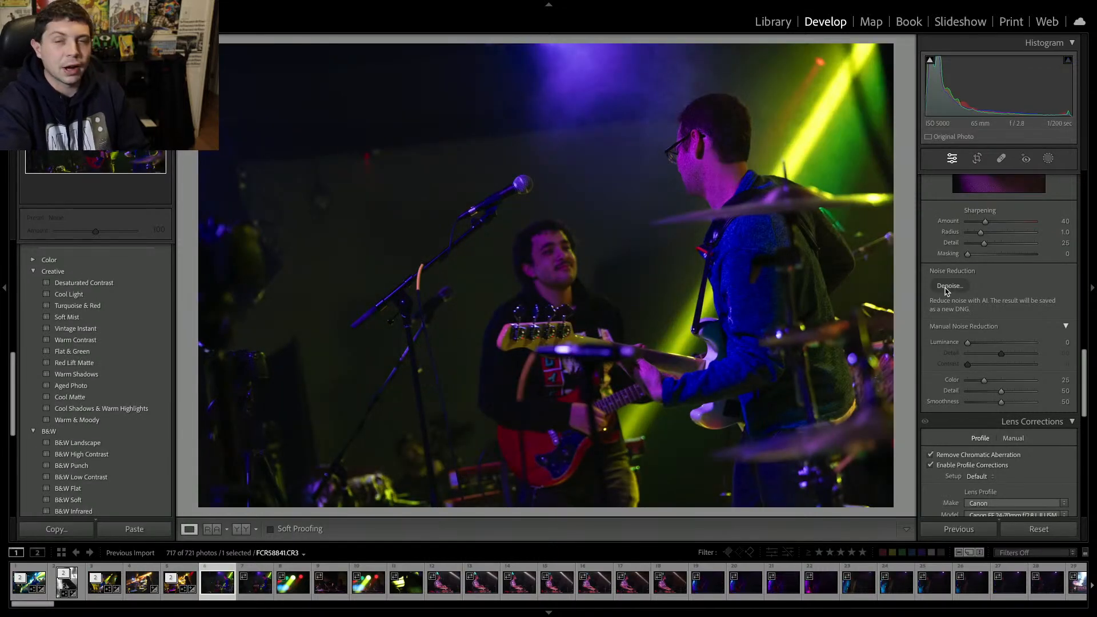
pyautogui.press('Delete')
pyautogui.press('Return')
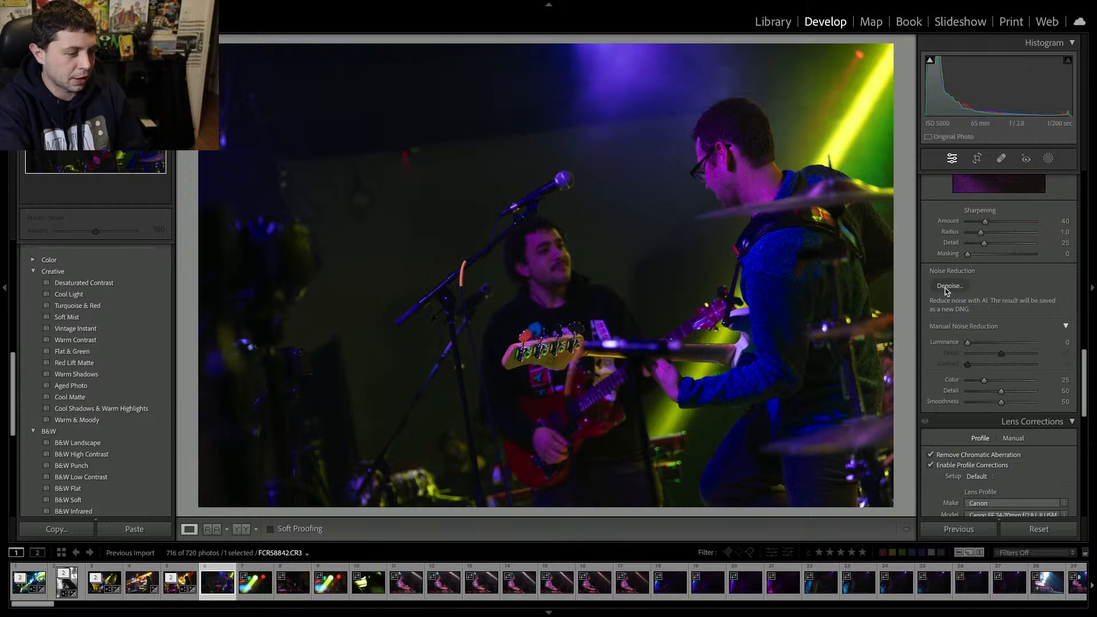
pyautogui.press('Delete')
pyautogui.press('Return')
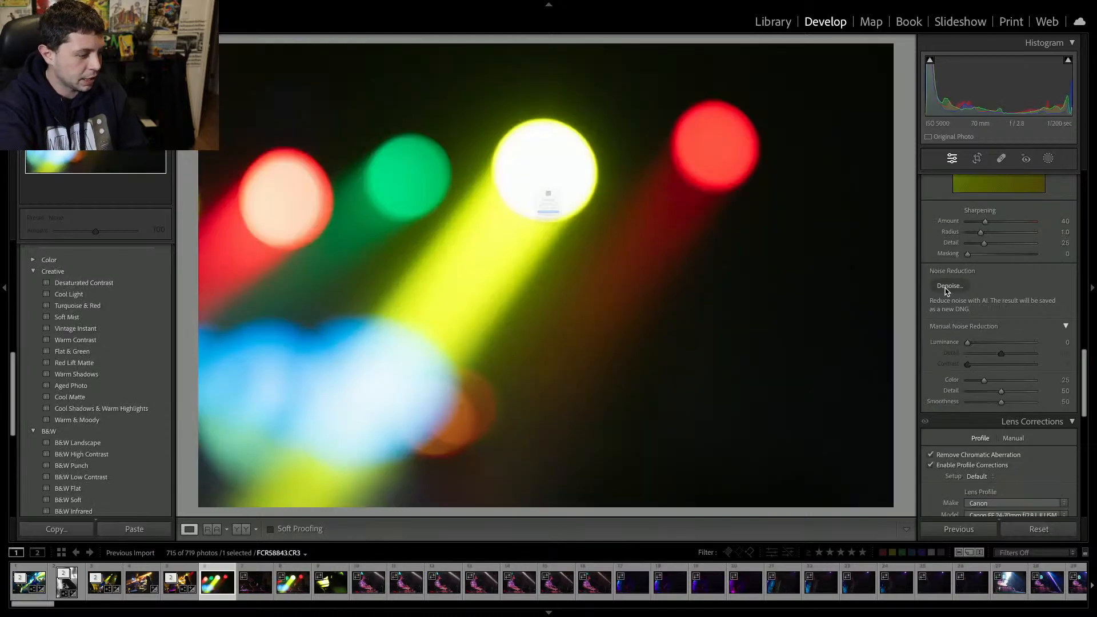
pyautogui.press('Delete')
pyautogui.press('Return')
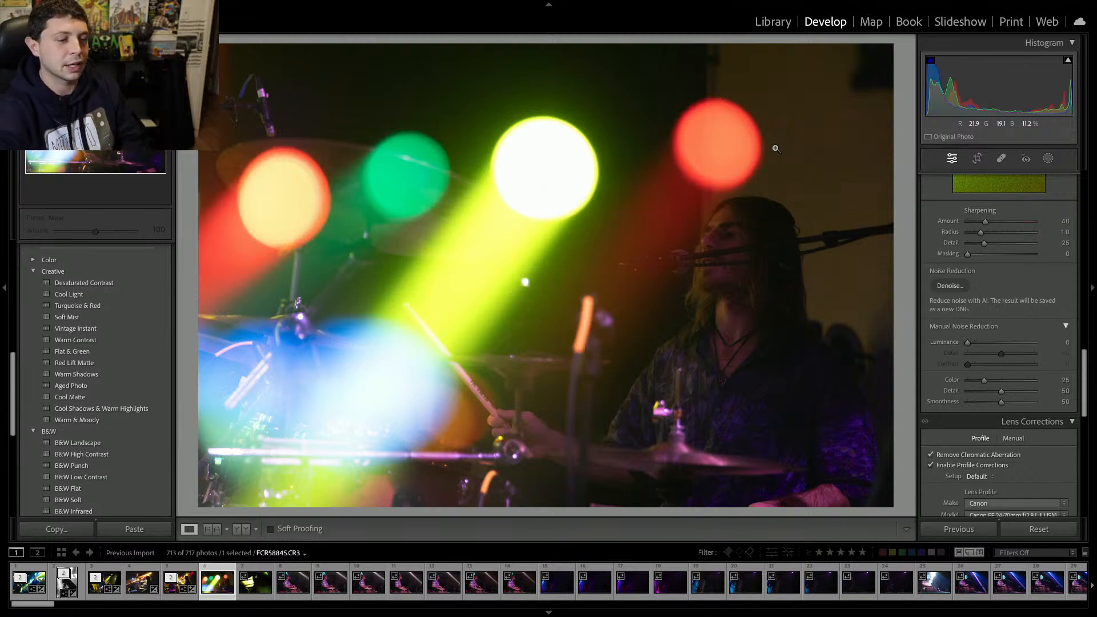
# Delete three more unwanted shots from the catalog.
pyautogui.scroll(5, 1023, 271)
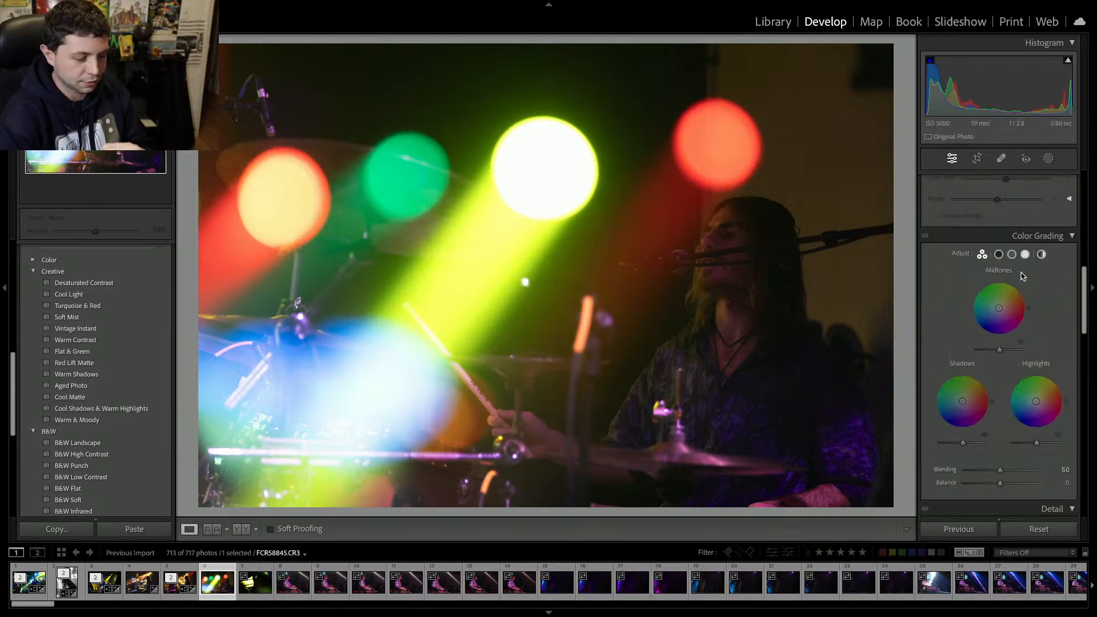
pyautogui.scroll(3, 1022, 277)
pyautogui.press('Delete')
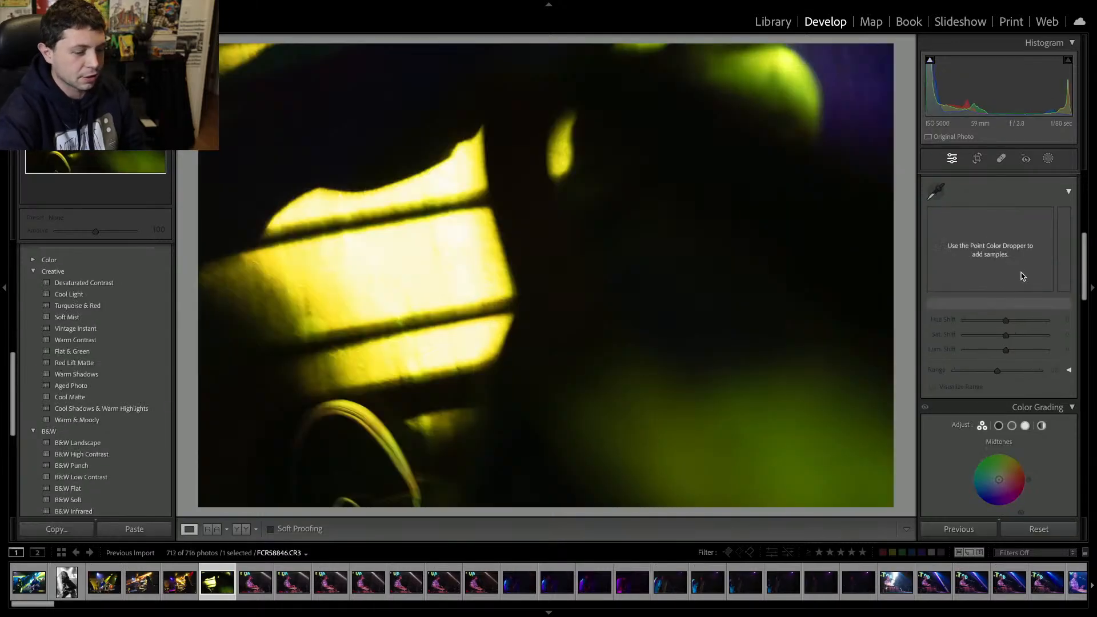
pyautogui.press('Delete')
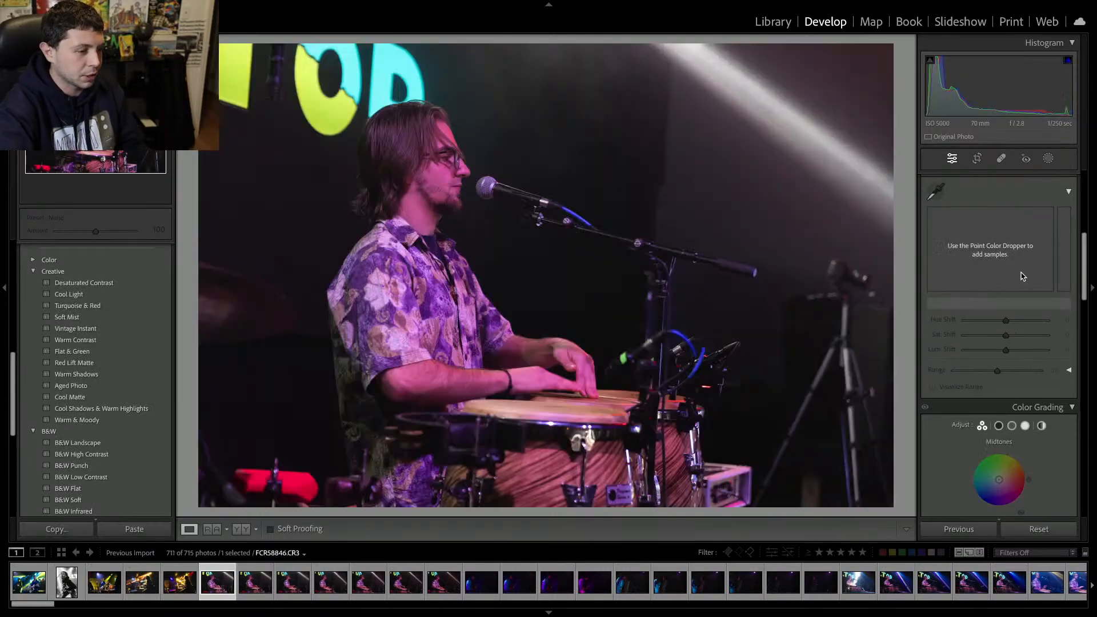
pyautogui.press('Delete')
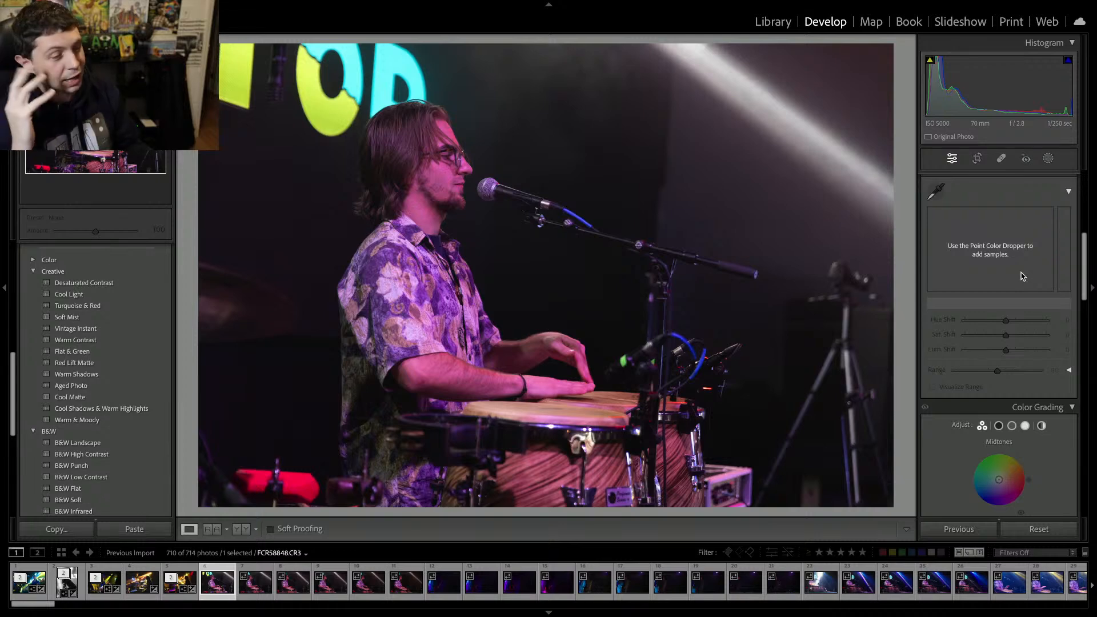
# Set the conga player photo's tint to -91, exposure to +0.90, contrast to +34 and clarity to +10.
pyautogui.press('Right')
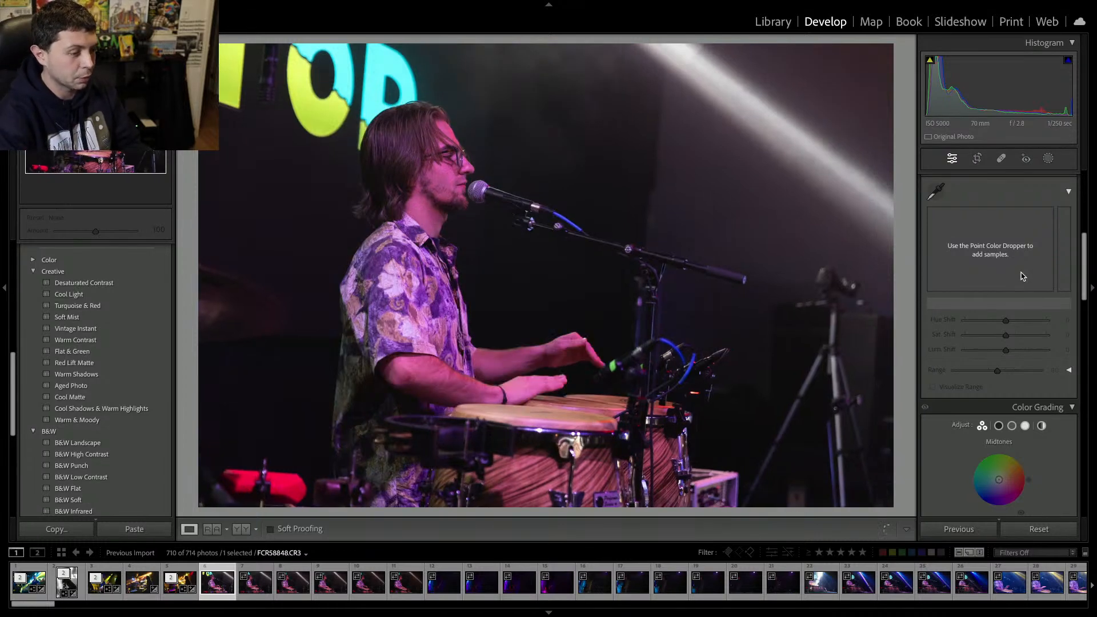
pyautogui.press('Left')
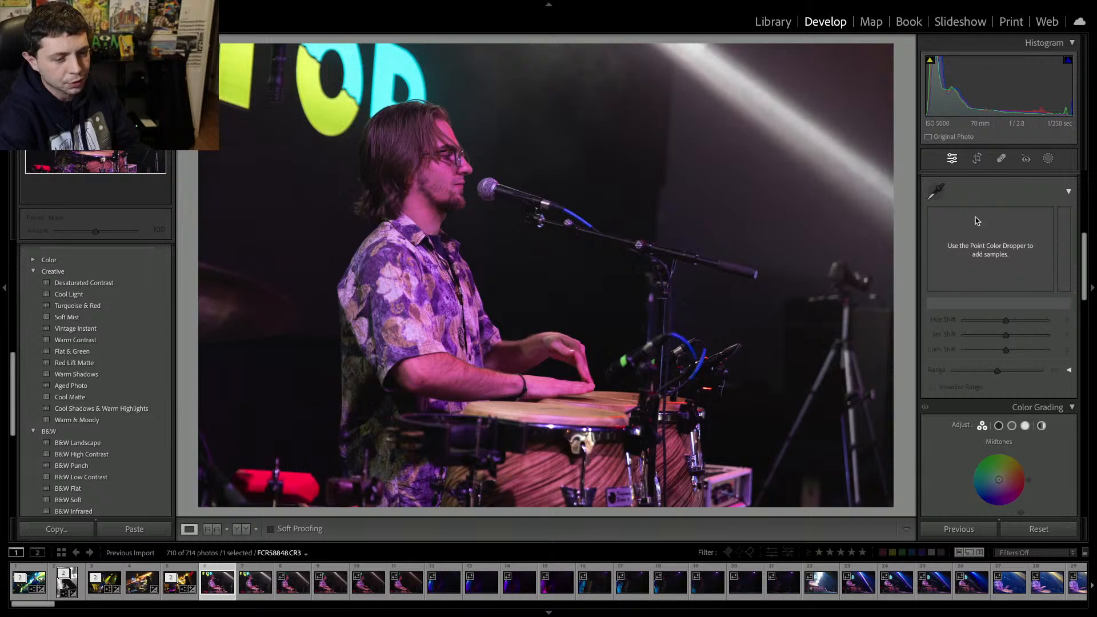
pyautogui.scroll(5, 977, 219)
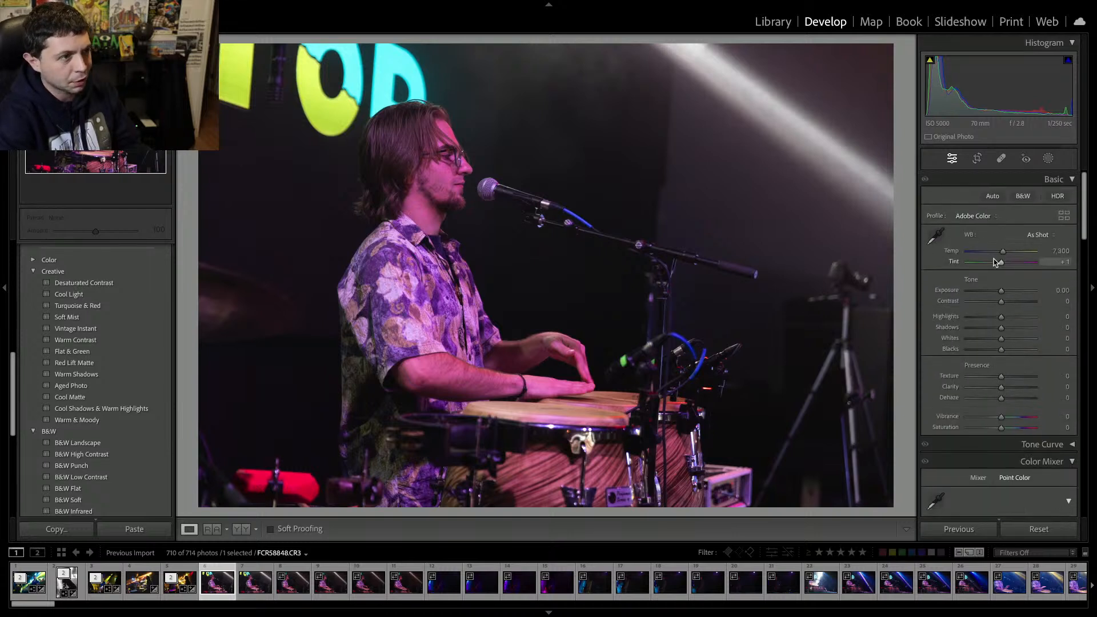
pyautogui.moveTo(998, 261); pyautogui.dragTo(1011, 302)
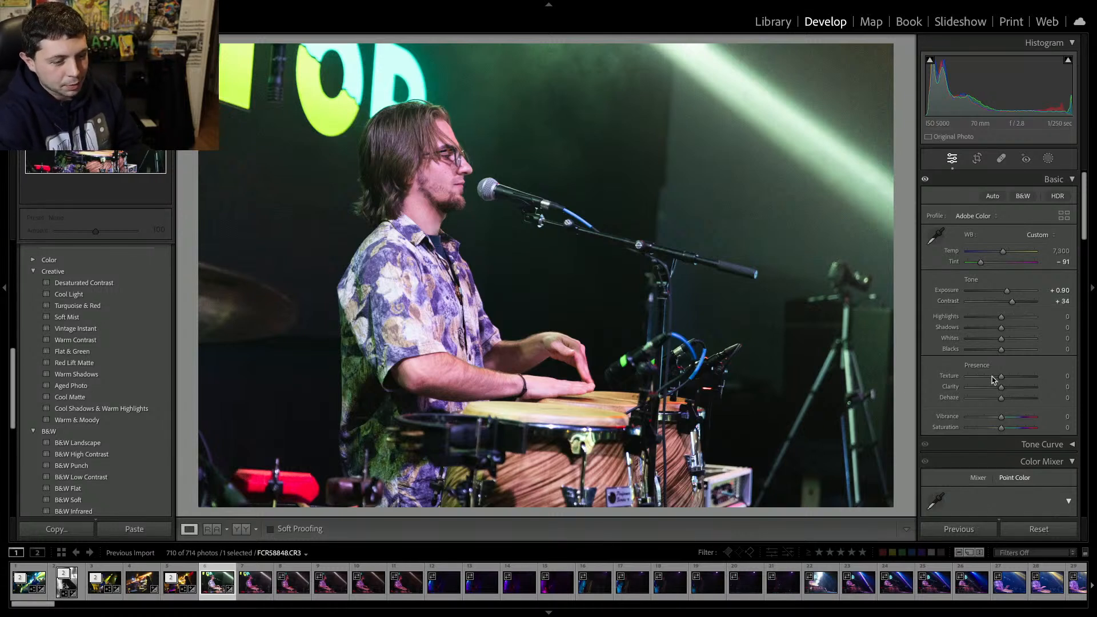
pyautogui.moveTo(1001, 388); pyautogui.dragTo(1004, 390)
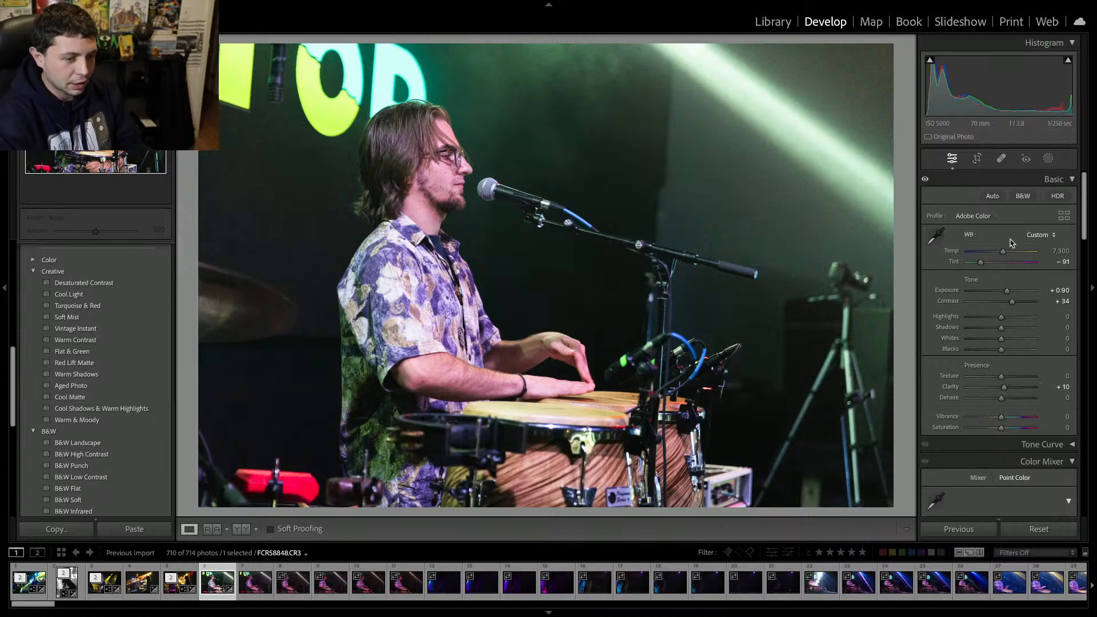
# Warm the conga player photo's temperature to 8,380 and raise its contrast to +39.
pyautogui.moveTo(1003, 252); pyautogui.dragTo(1010, 255)
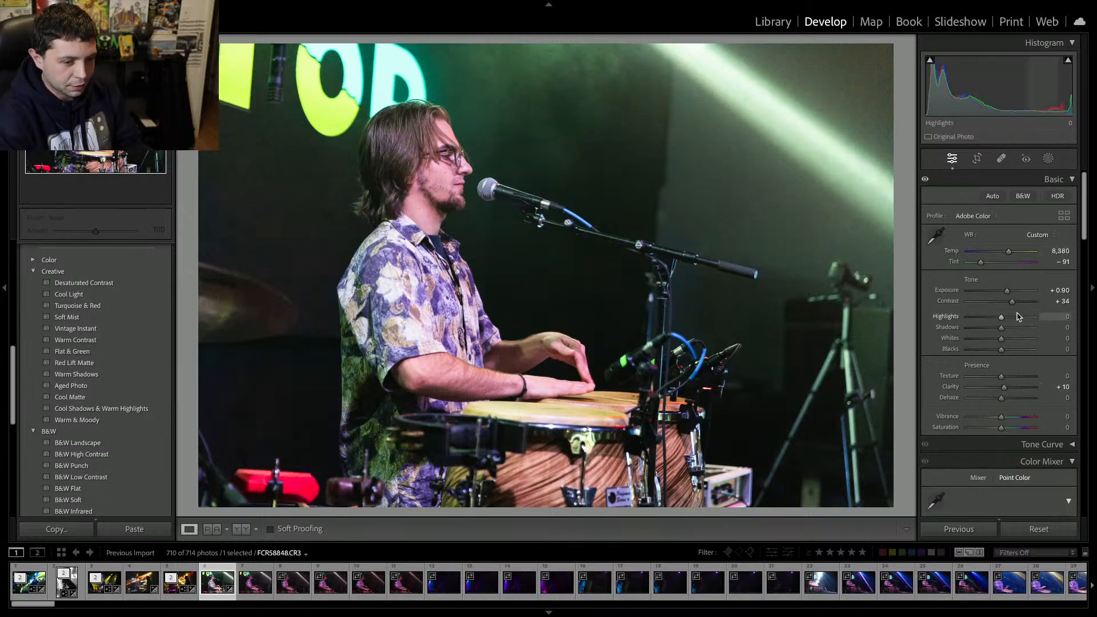
pyautogui.moveTo(1011, 301); pyautogui.dragTo(1015, 307)
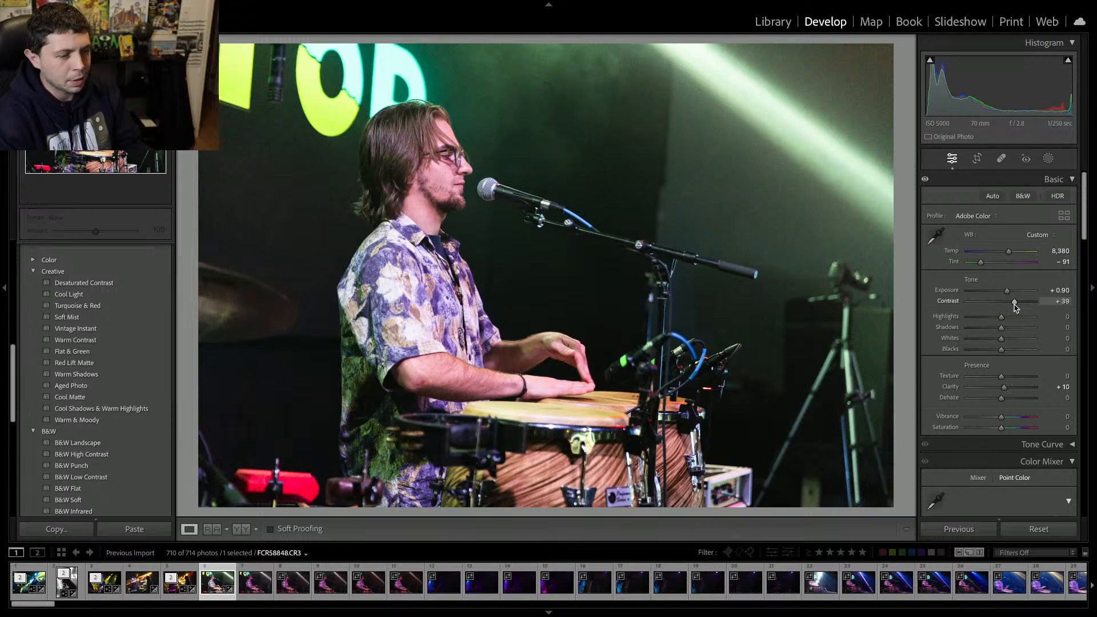
# Run AI Denoise on the conga player photo, then move on to the next photo.
pyautogui.scroll(-5, 966, 400)
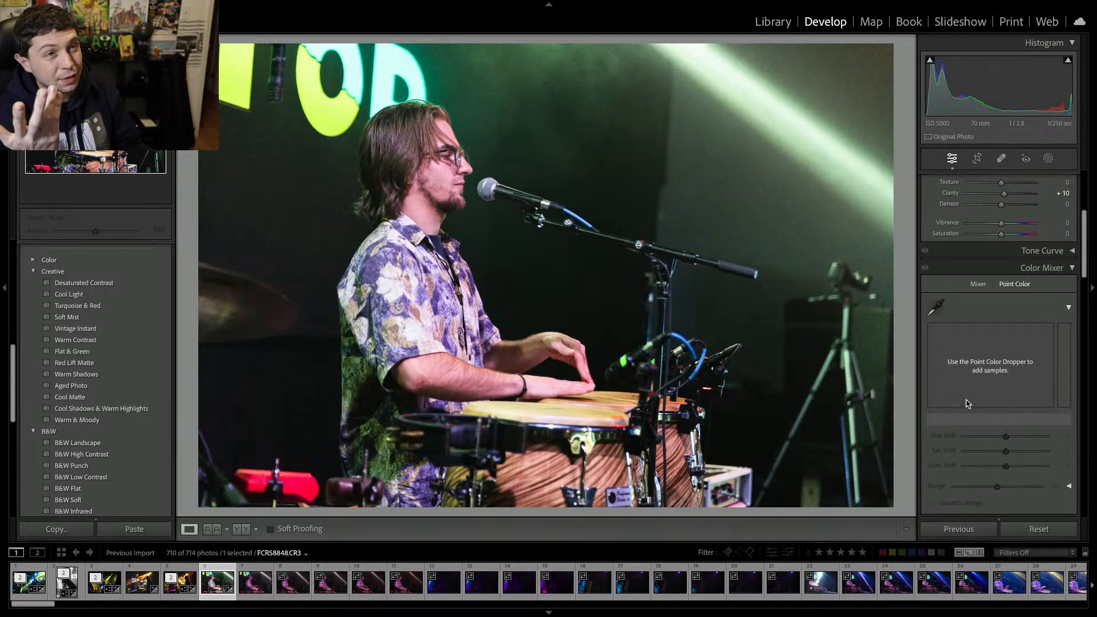
pyautogui.scroll(-10, 966, 403)
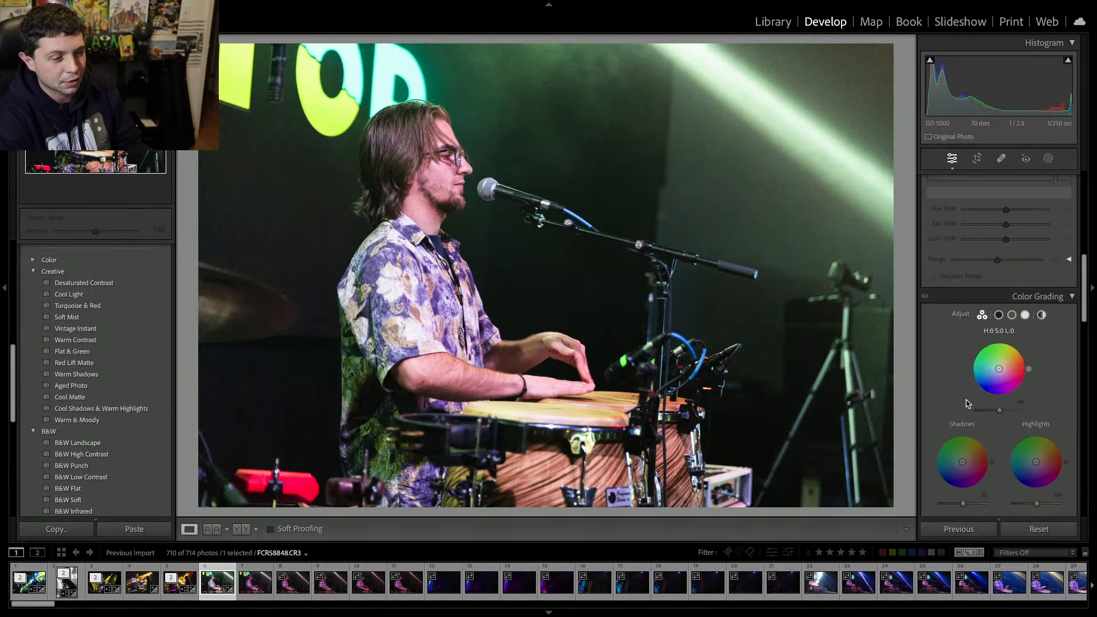
pyautogui.scroll(-7, 967, 403)
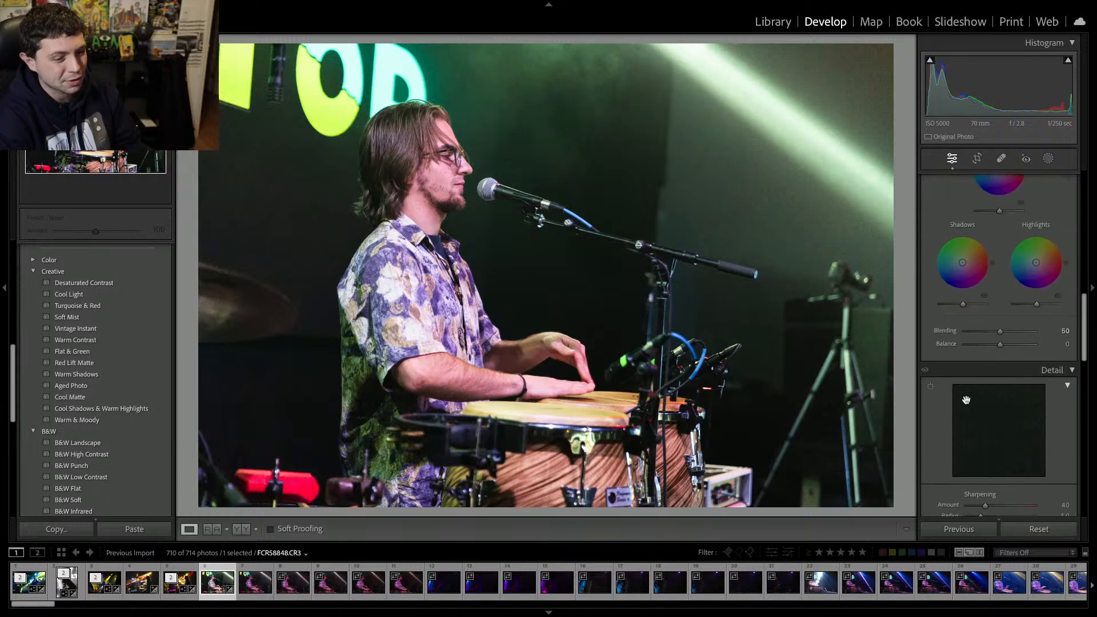
pyautogui.scroll(2, 960, 371)
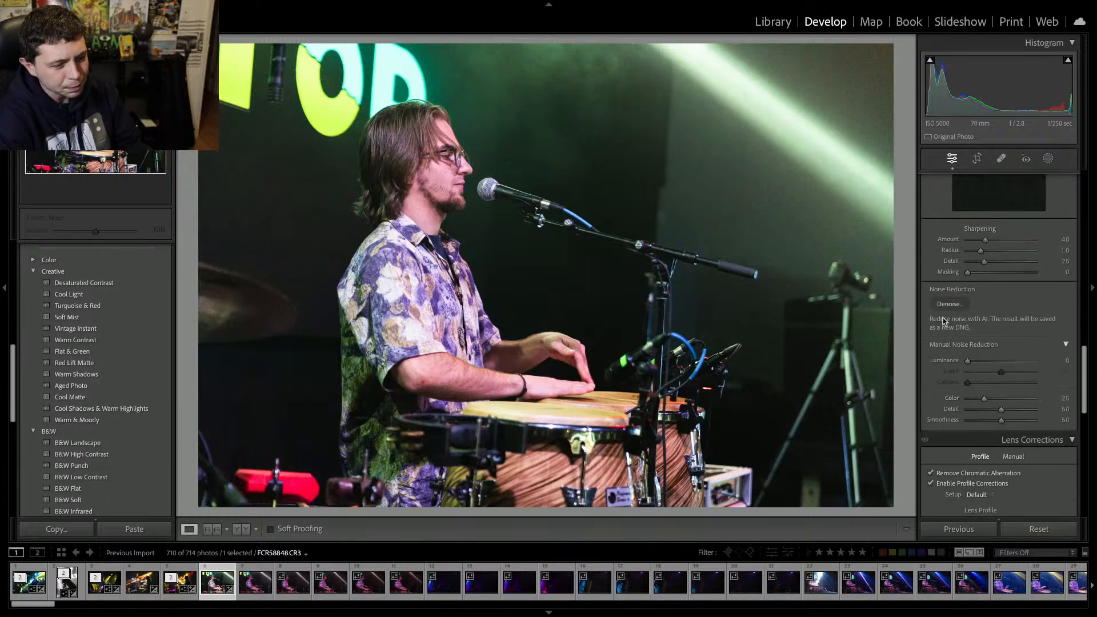
pyautogui.click(941, 304)
pyautogui.press('Return')
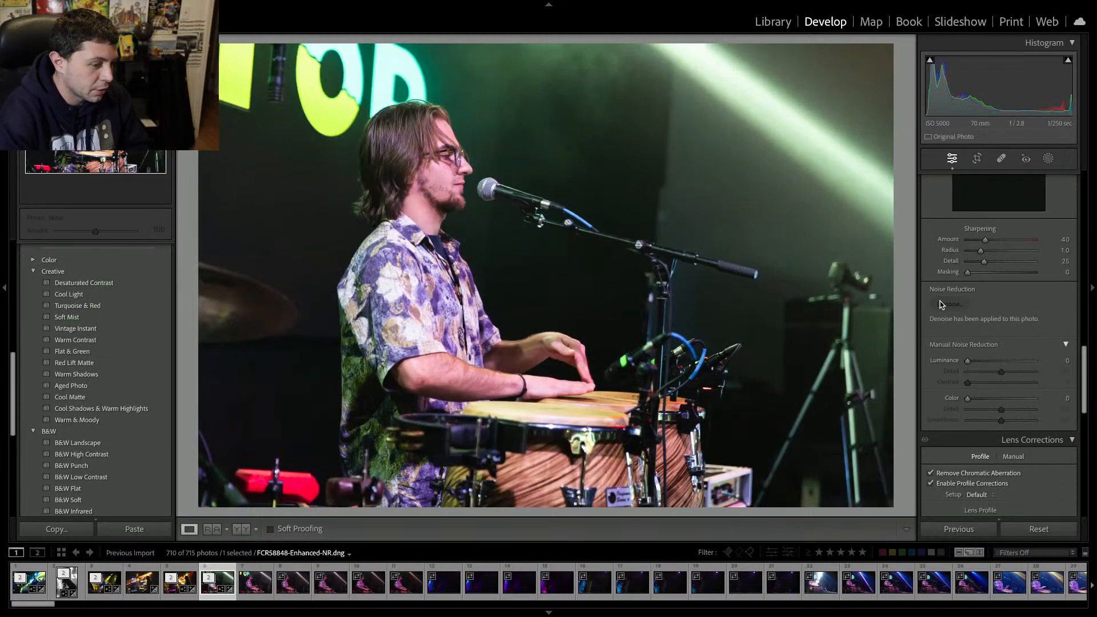
pyautogui.press('Right')
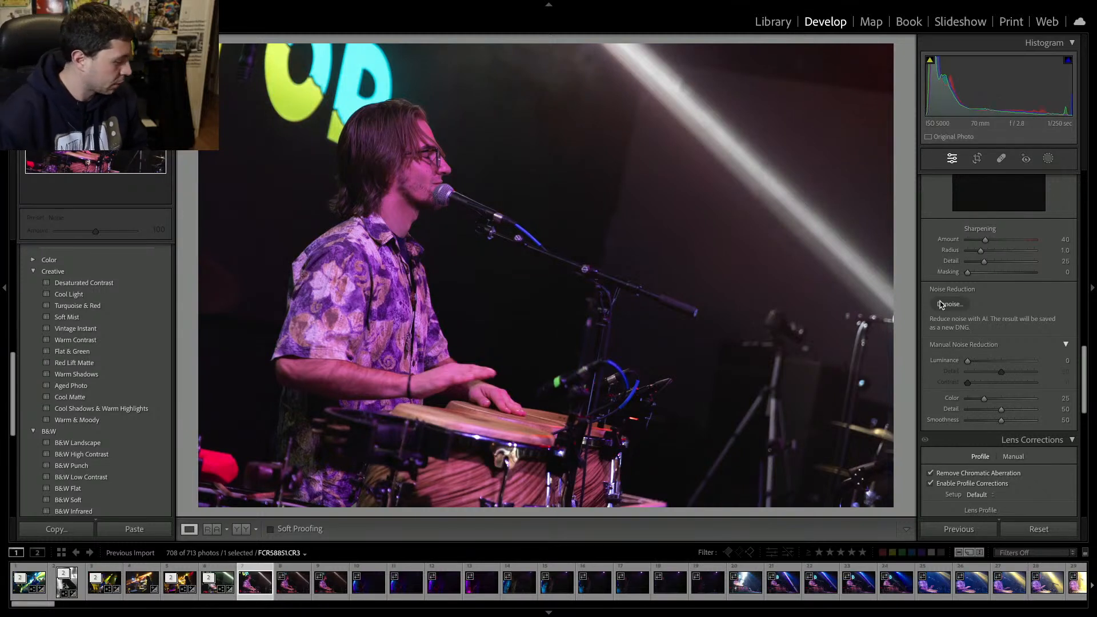
# Remove the next three unwanted shots from the catalog.
pyautogui.press('Delete')
pyautogui.press('Return')
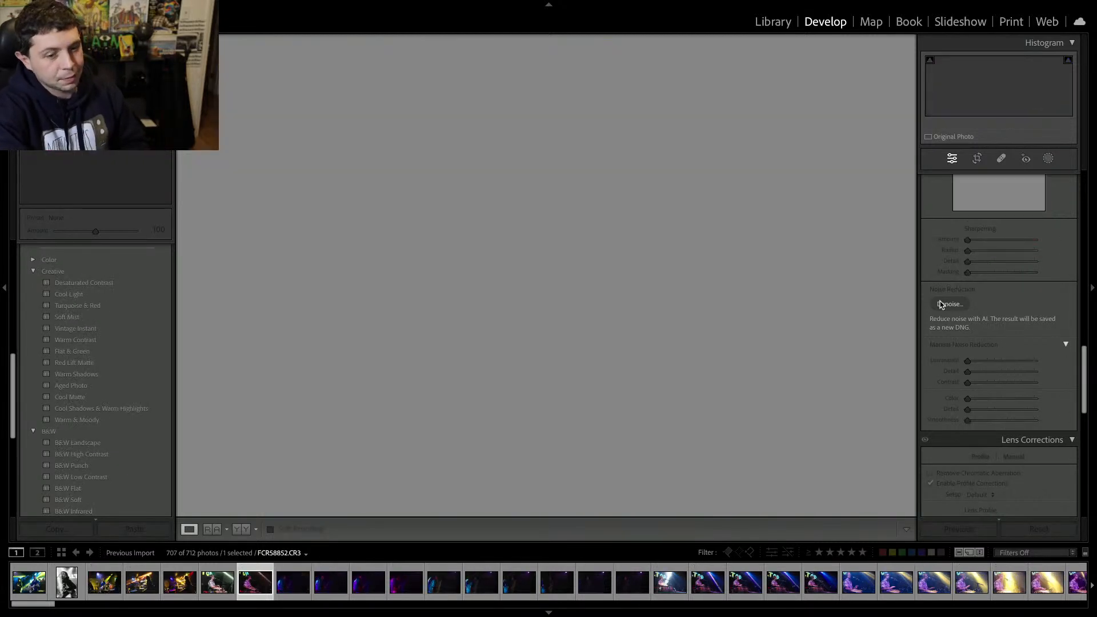
pyautogui.press('Delete')
pyautogui.press('Return')
pyautogui.press('Delete')
pyautogui.press('Return')
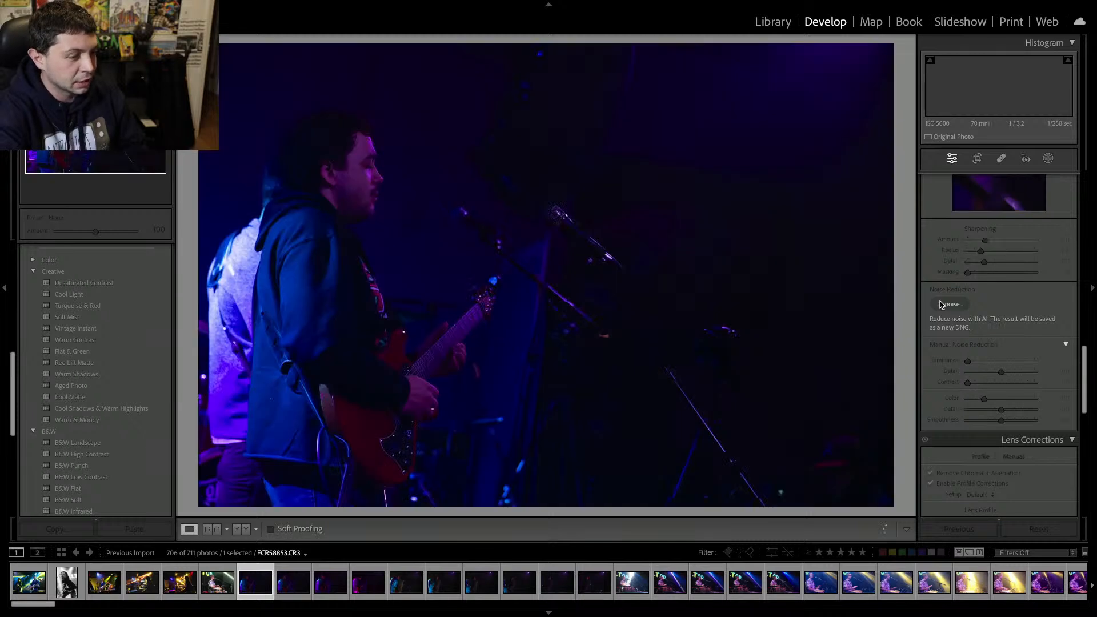
# Compare the neighbouring guitarist shots and delete the unwanted one from the catalog.
pyautogui.press('i')
pyautogui.press('i')
pyautogui.press('i')
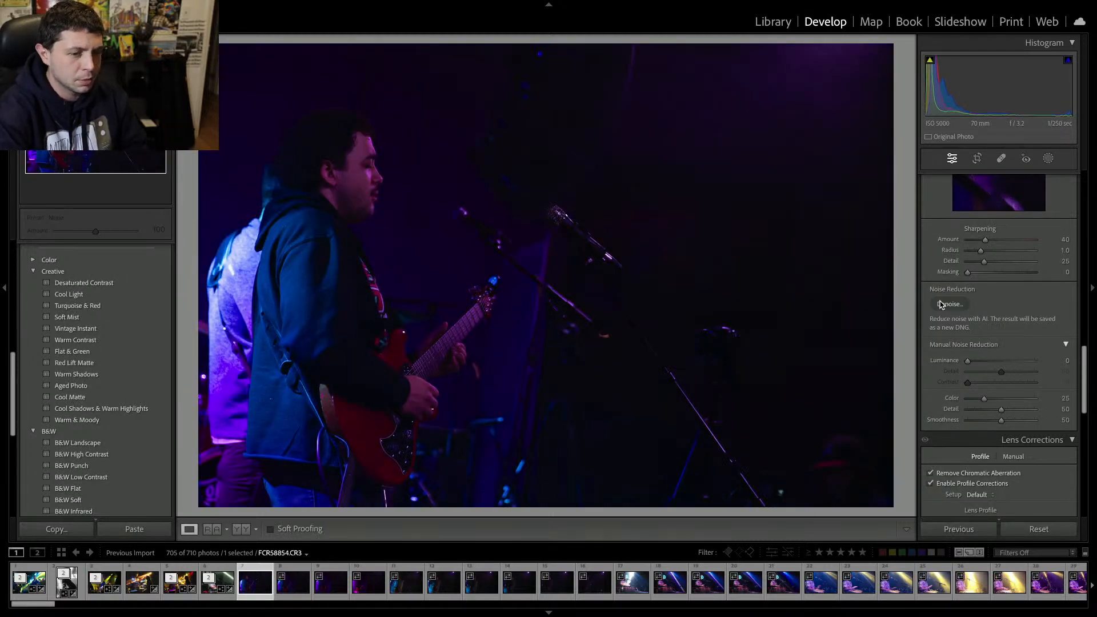
pyautogui.press('Right')
pyautogui.press('Right')
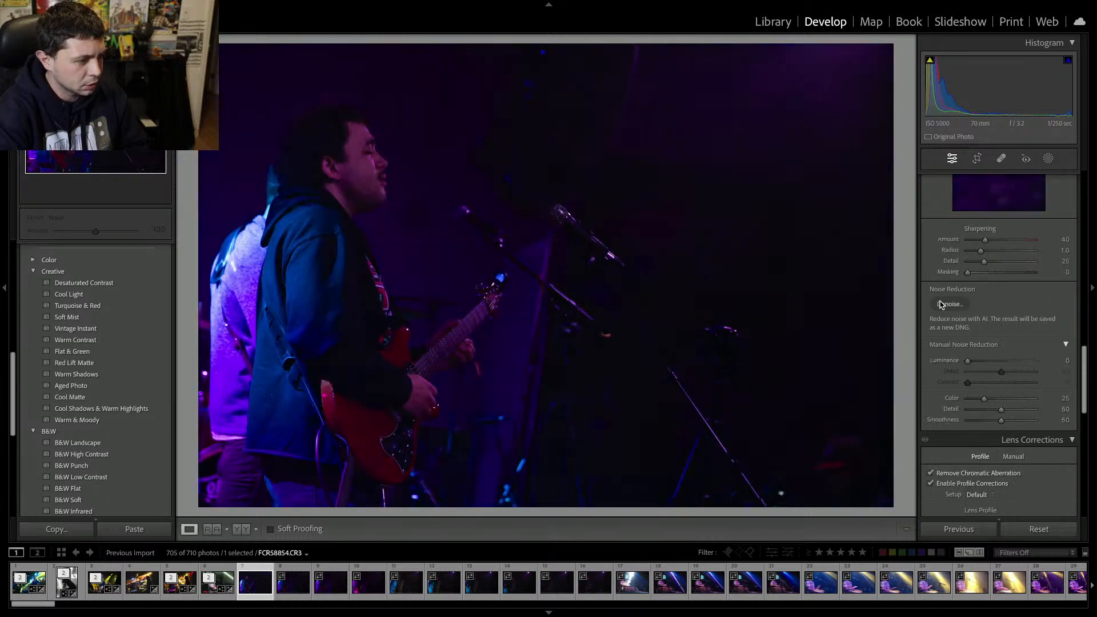
pyautogui.press('Left')
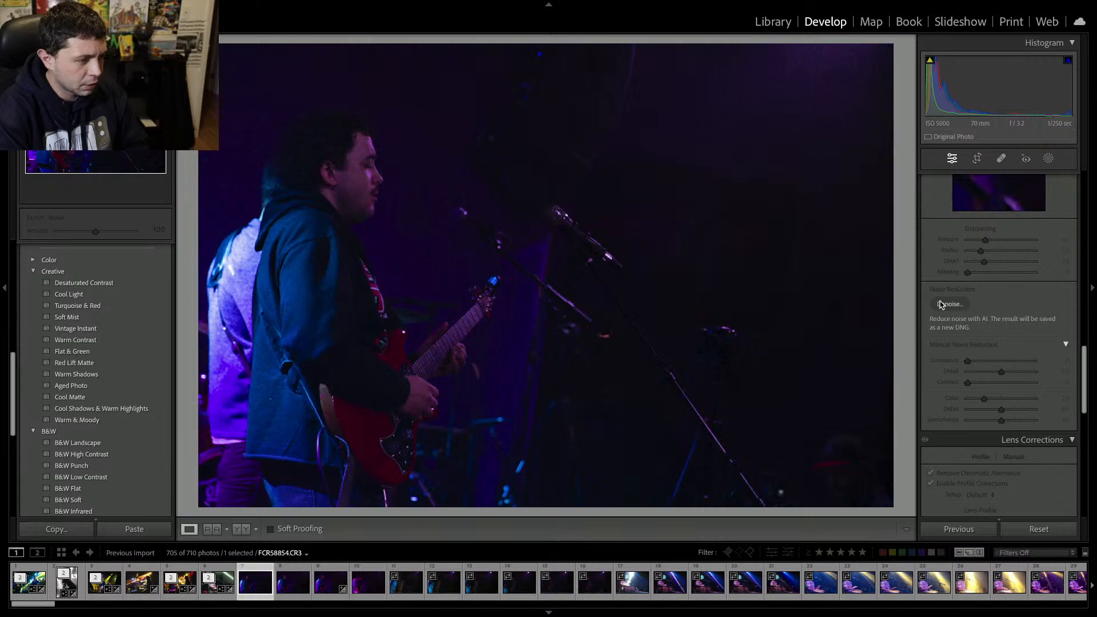
pyautogui.press('Right')
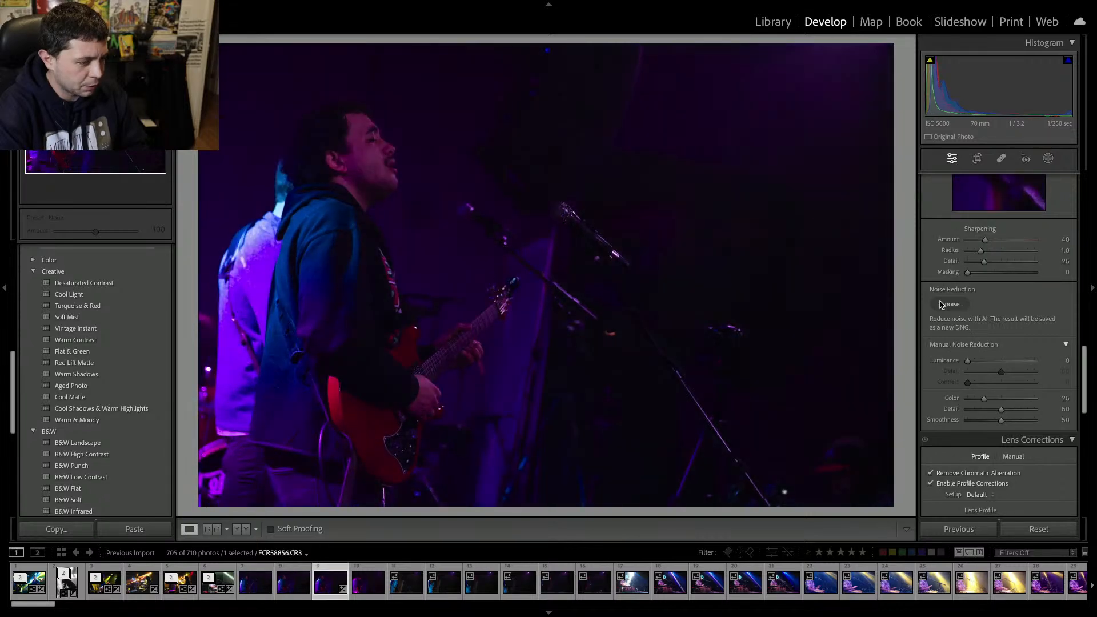
pyautogui.press('Left')
pyautogui.press('Left')
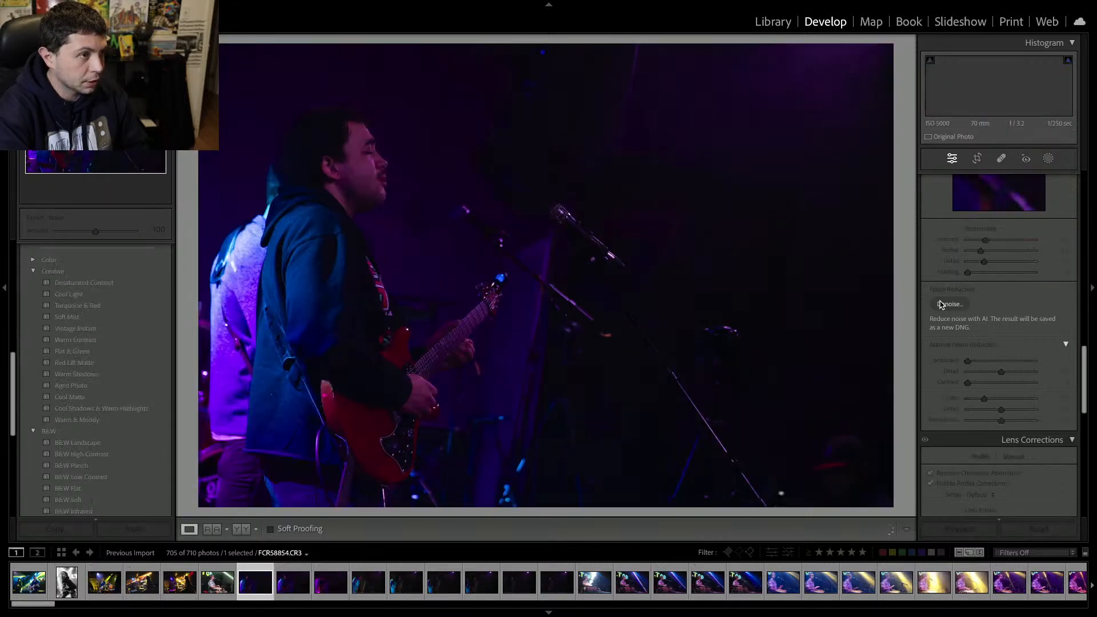
pyautogui.press('Delete')
pyautogui.press('Return')
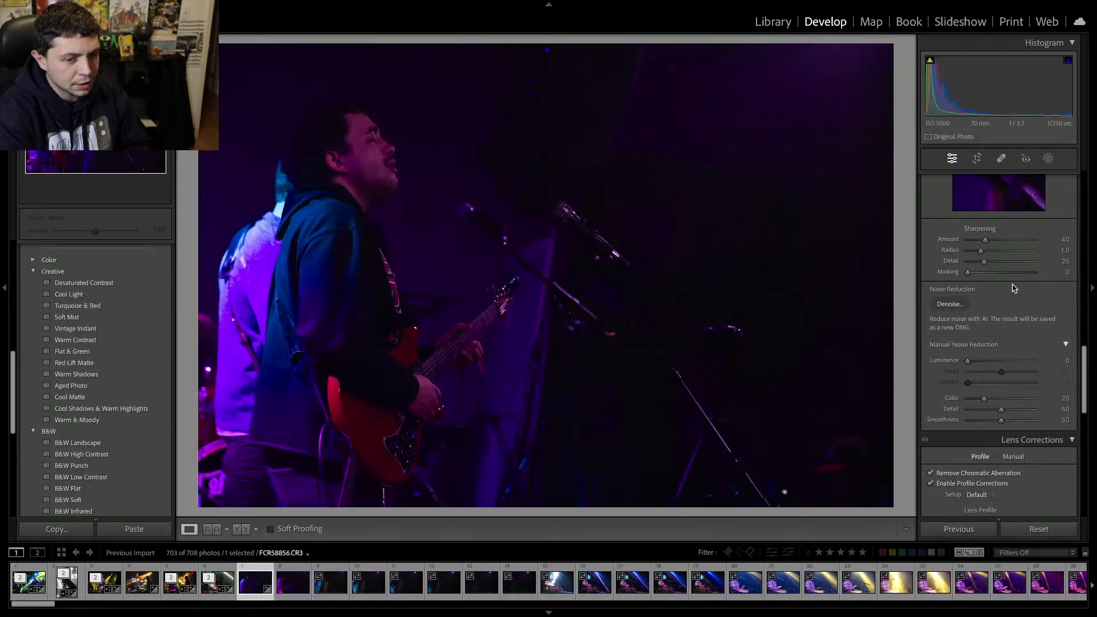
# Set the guitarist photo's temperature to 4,762, tint to -123, exposure to +1.40 and contrast to +21.
pyautogui.scroll(10, 1011, 285)
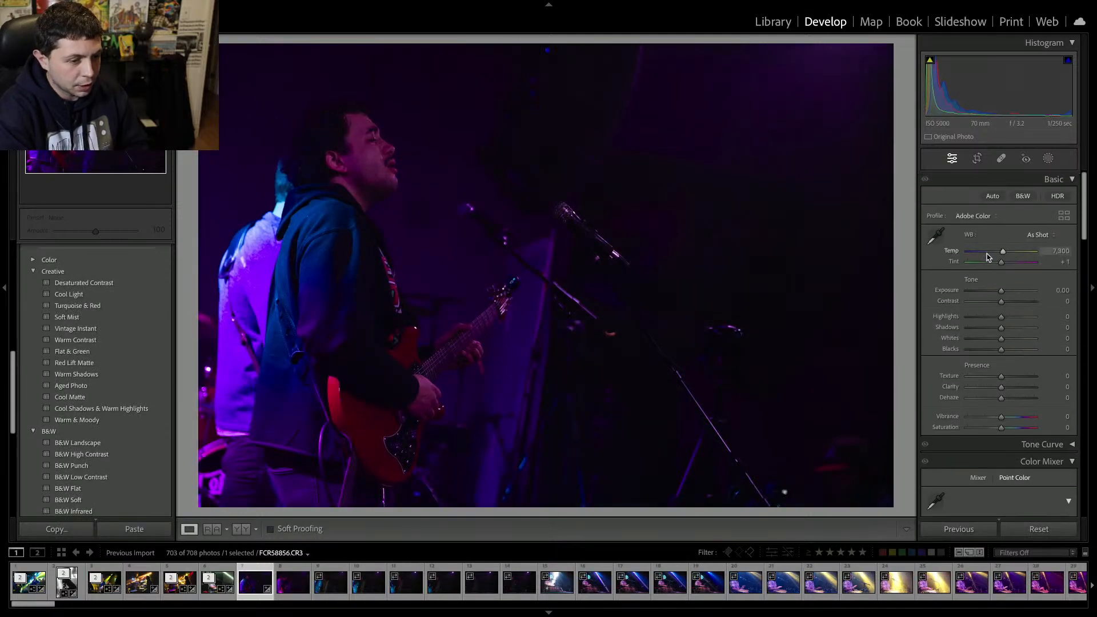
pyautogui.moveTo(988, 257); pyautogui.dragTo(1012, 294)
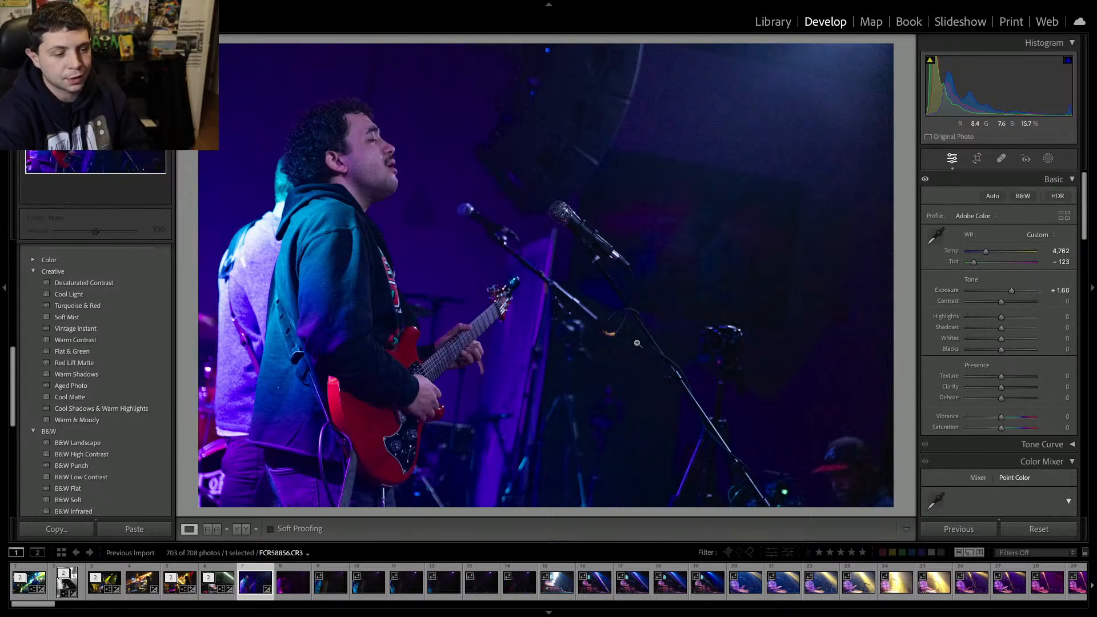
pyautogui.moveTo(1011, 297); pyautogui.dragTo(1010, 297)
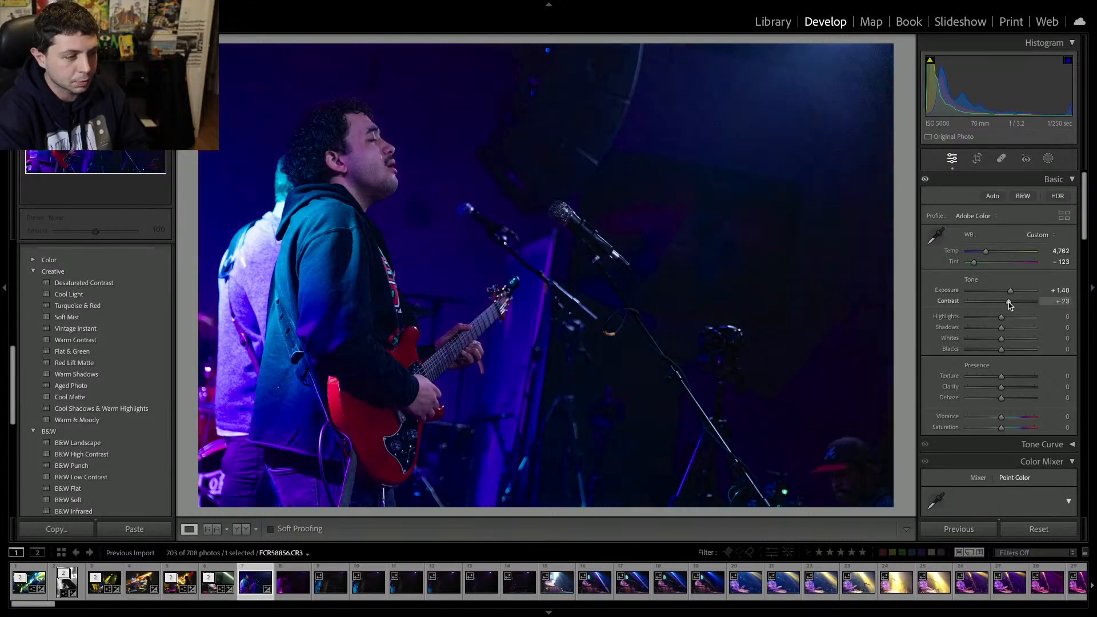
pyautogui.click(1008, 301)
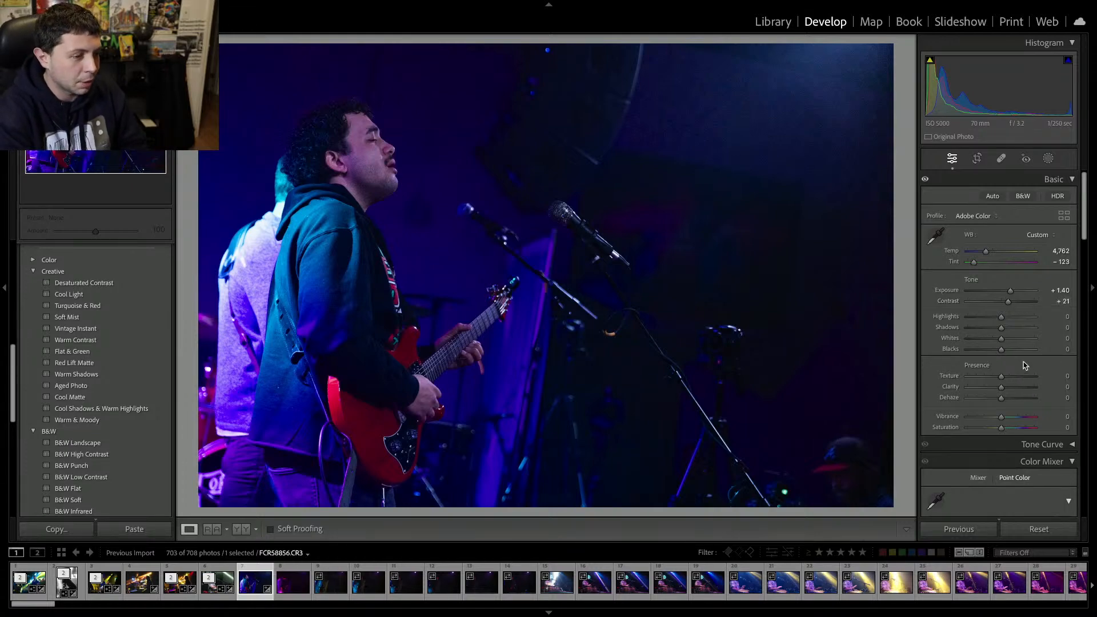
# Zoom in to inspect the noise, then run AI Denoise on the guitarist photo with amount 22.
pyautogui.click(820, 93)
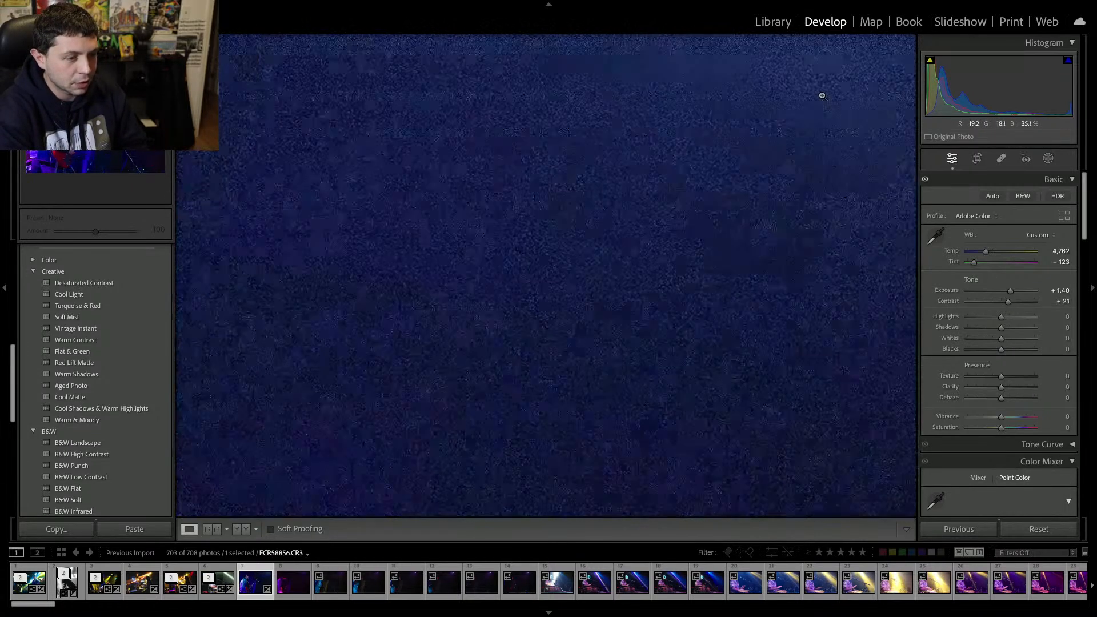
pyautogui.click(820, 93)
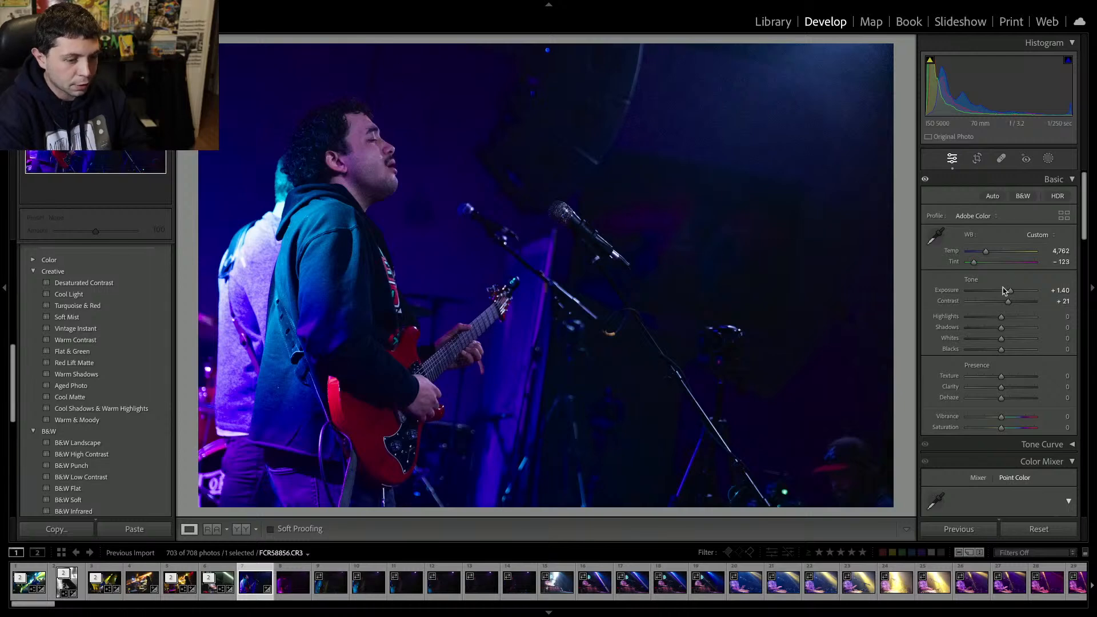
pyautogui.scroll(-3, 943, 381)
pyautogui.scroll(-10, 943, 382)
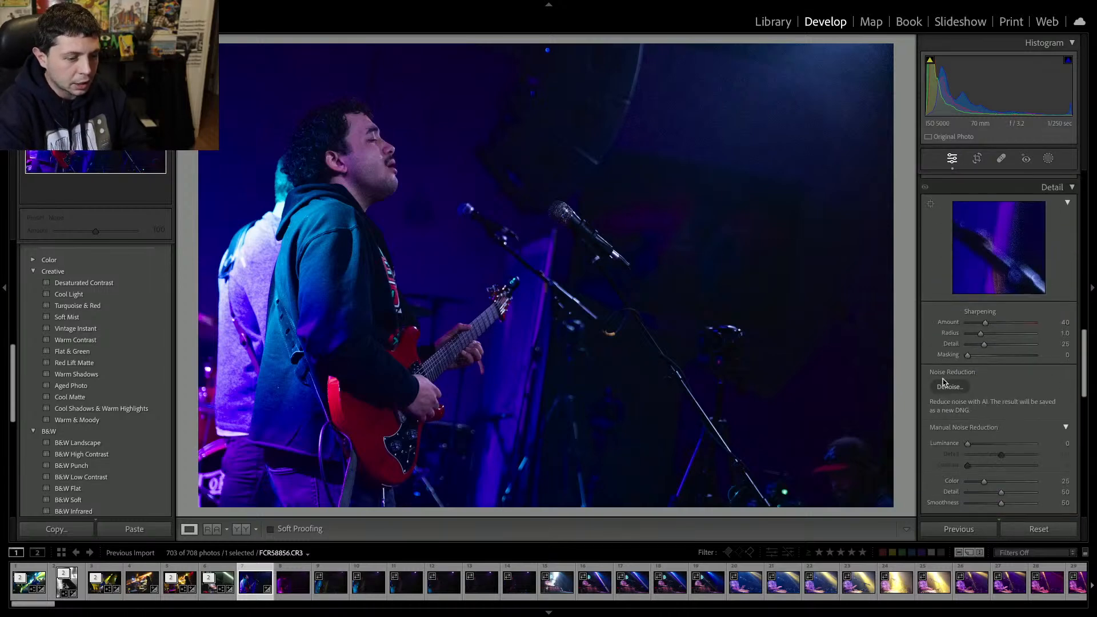
pyautogui.click(945, 385)
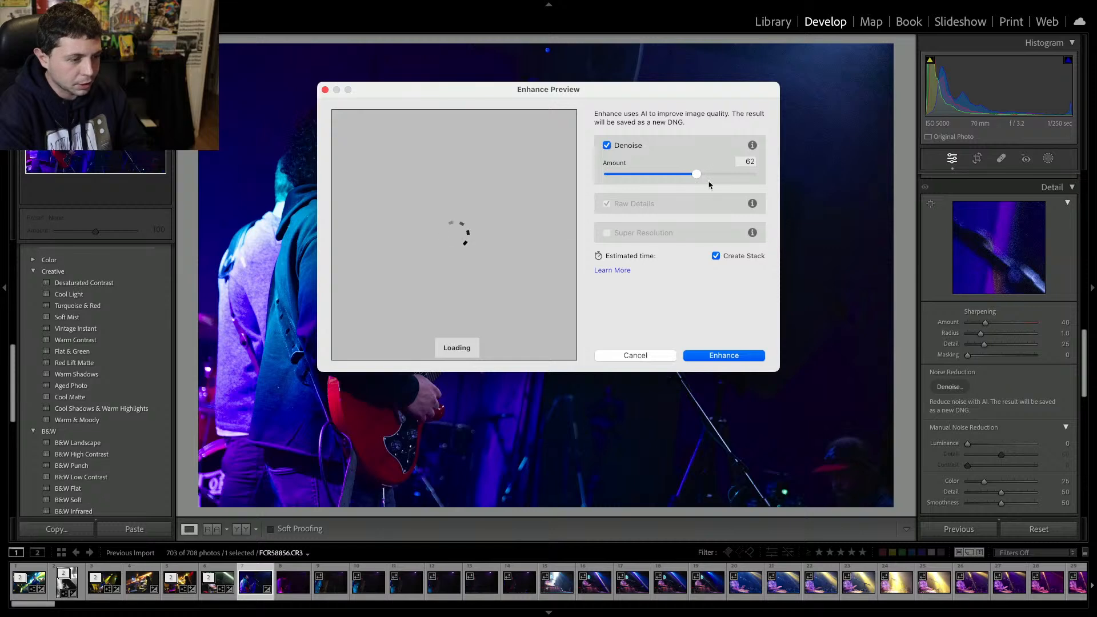
pyautogui.click(638, 174)
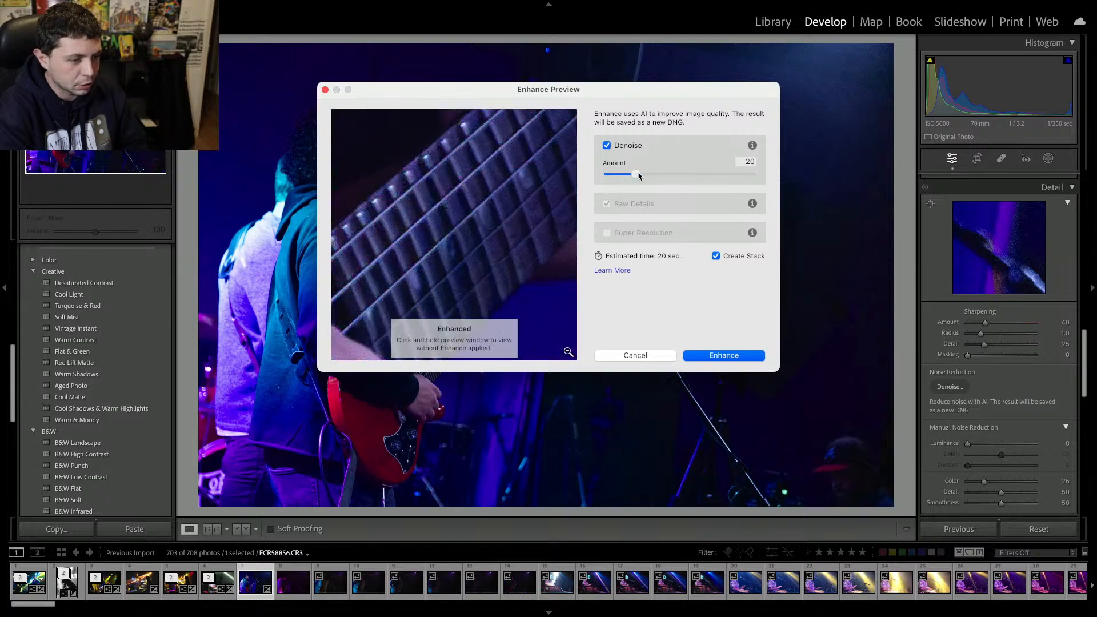
pyautogui.click(721, 356)
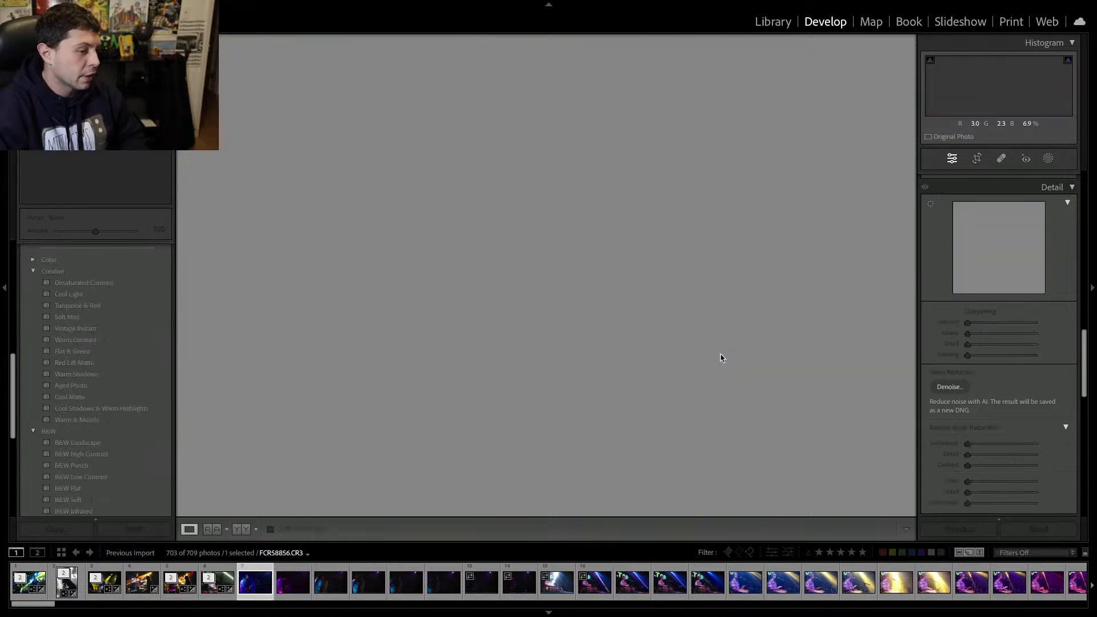
# Move past the denoised copy and delete six unwanted dark guitarist shots.
pyautogui.press('Right')
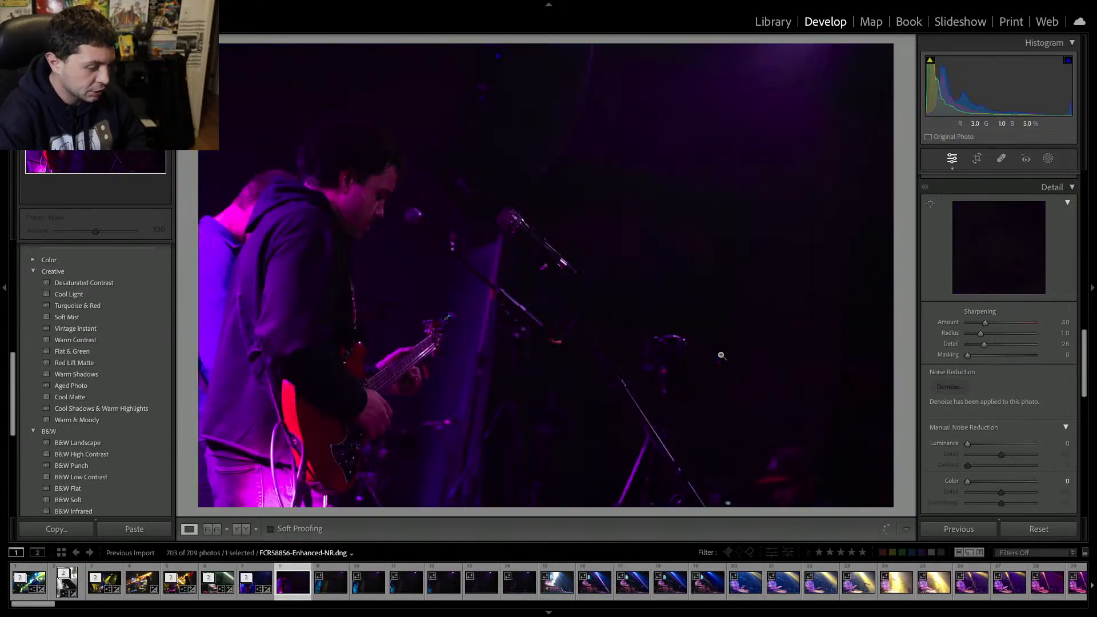
pyautogui.press('Right')
pyautogui.press('Right')
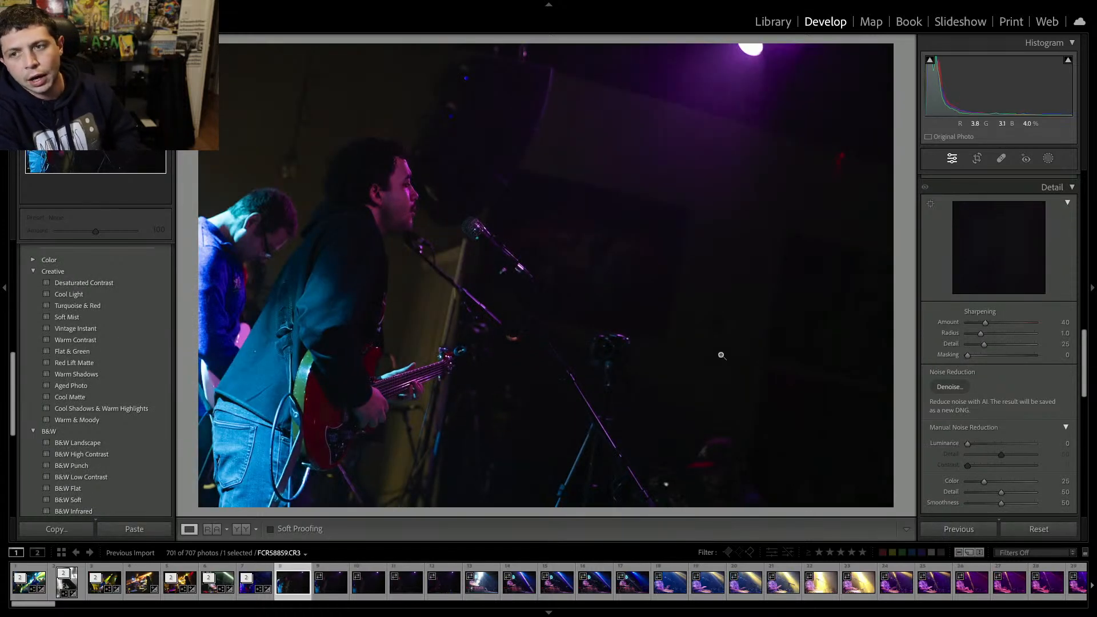
pyautogui.press('Delete')
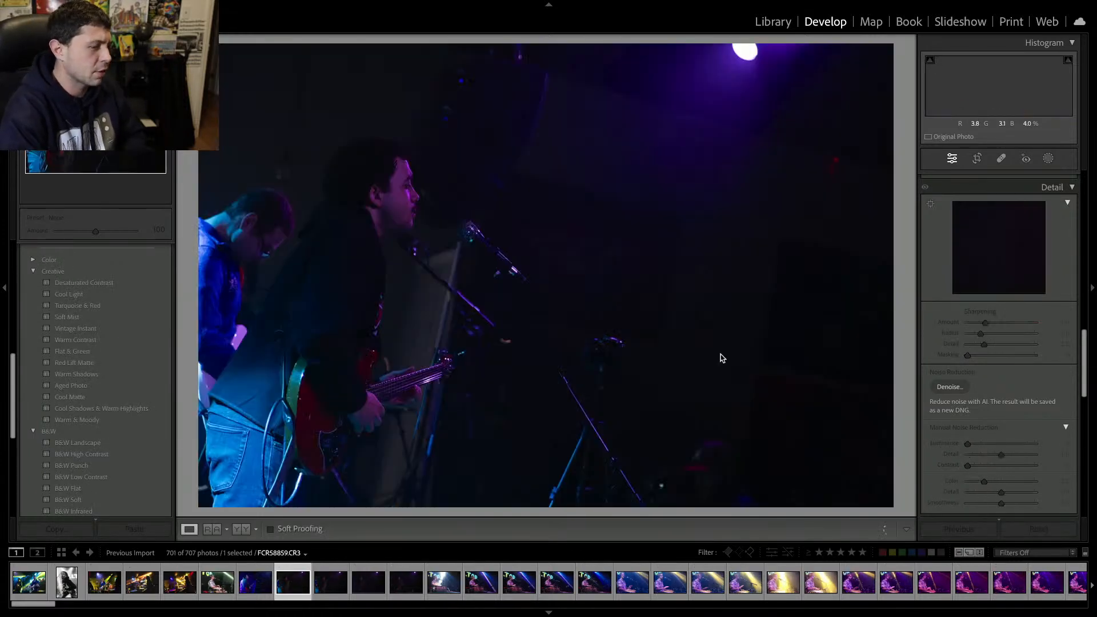
pyautogui.press('Delete')
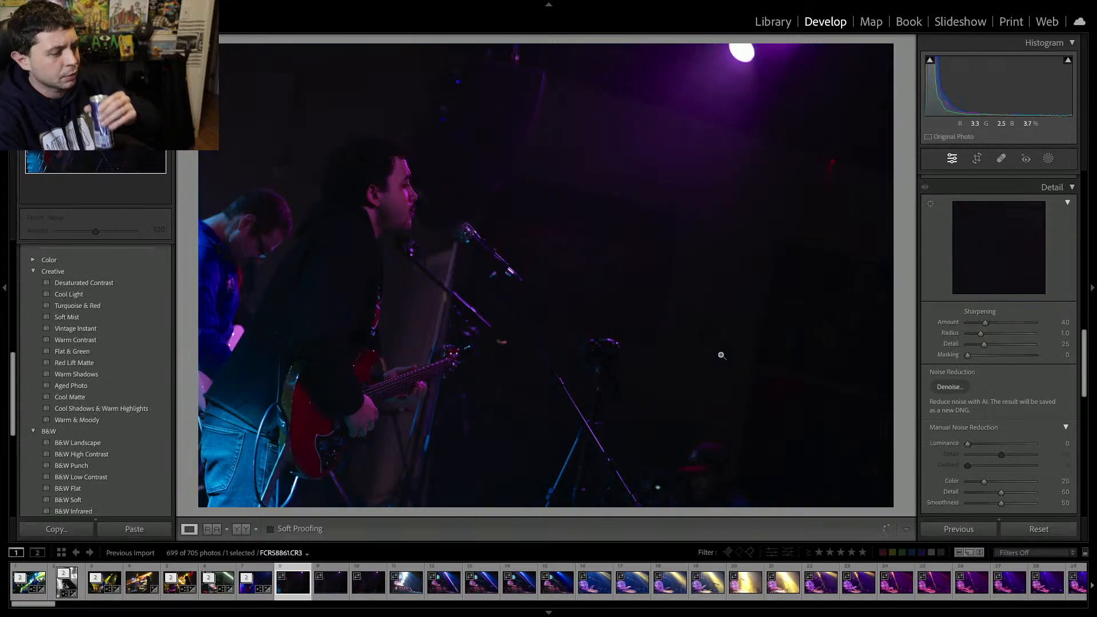
pyautogui.press('Delete')
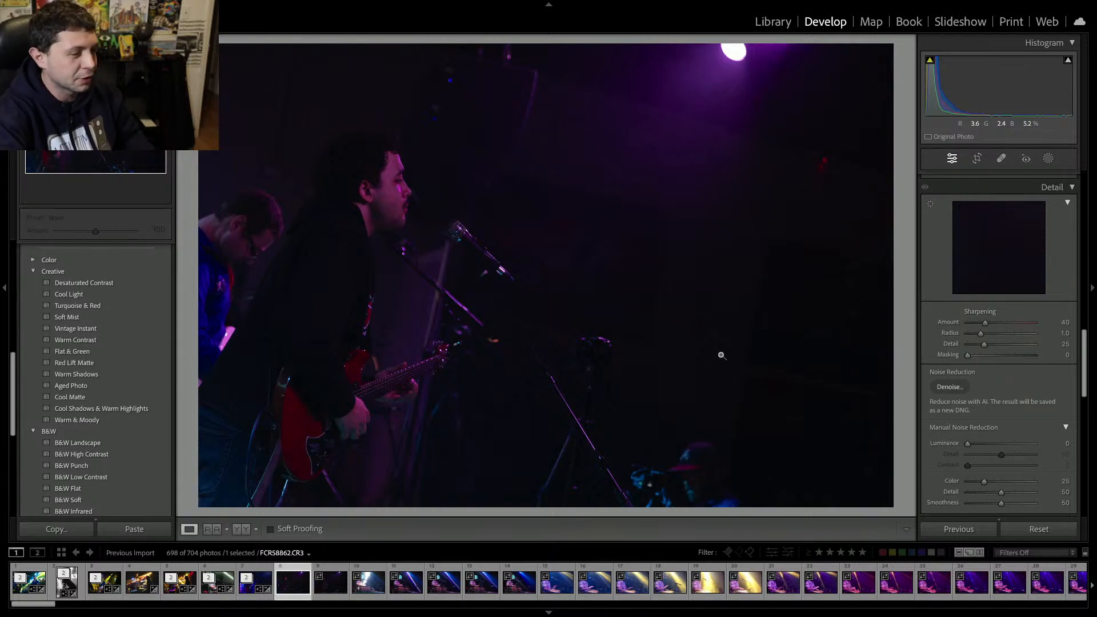
pyautogui.press('Delete')
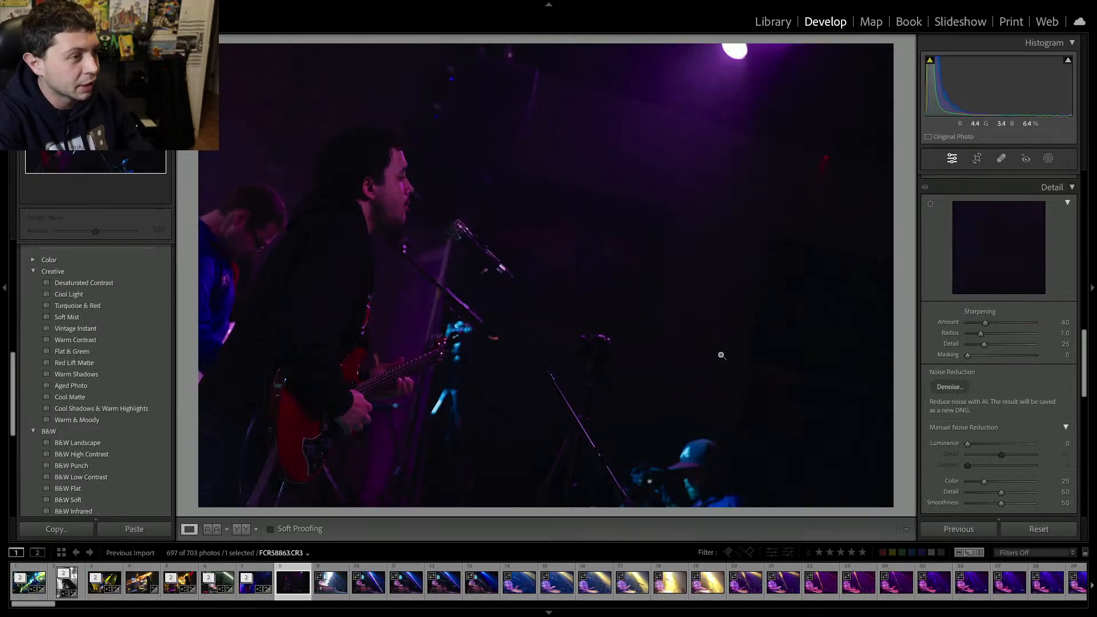
pyautogui.press('Delete')
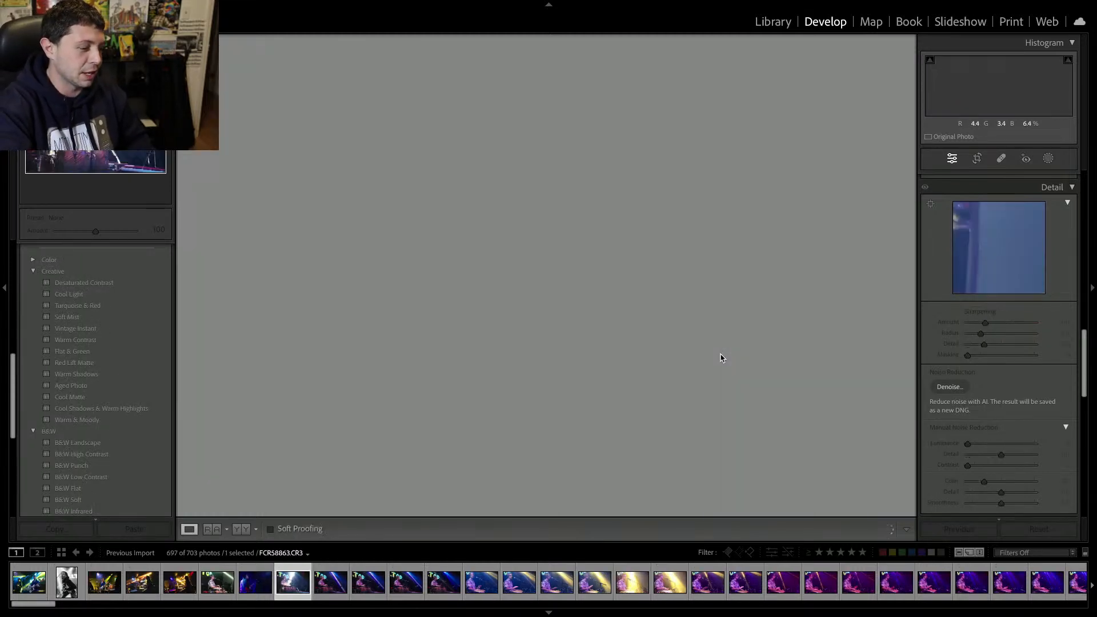
pyautogui.press('Delete')
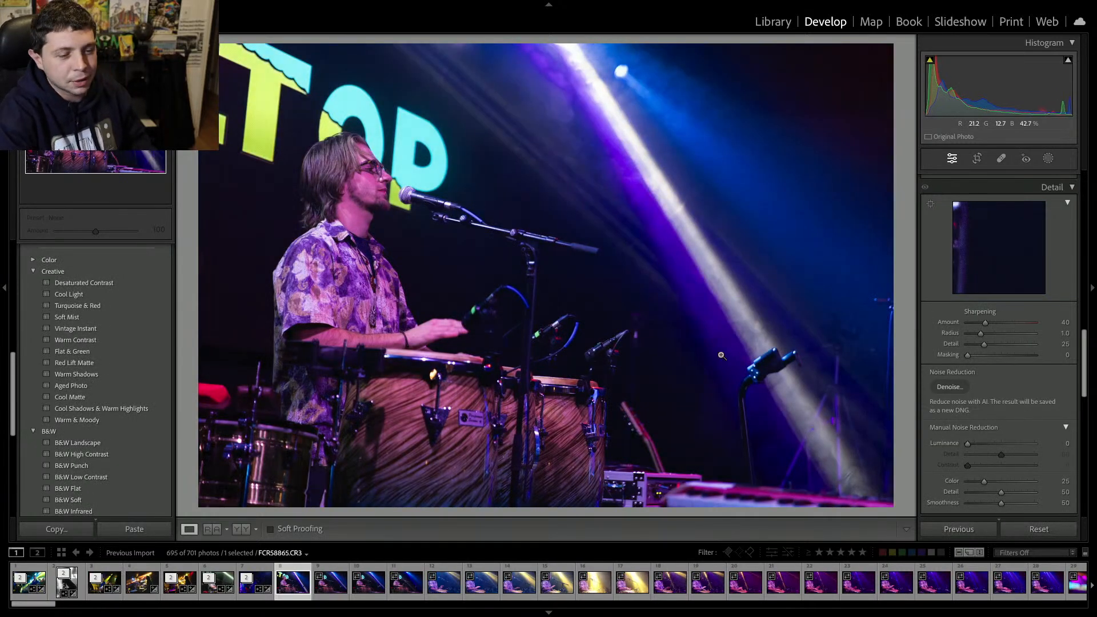
# Set the conga player photo's tint to -76, exposure to +1.10 and contrast to +37.
pyautogui.scroll(10, 981, 259)
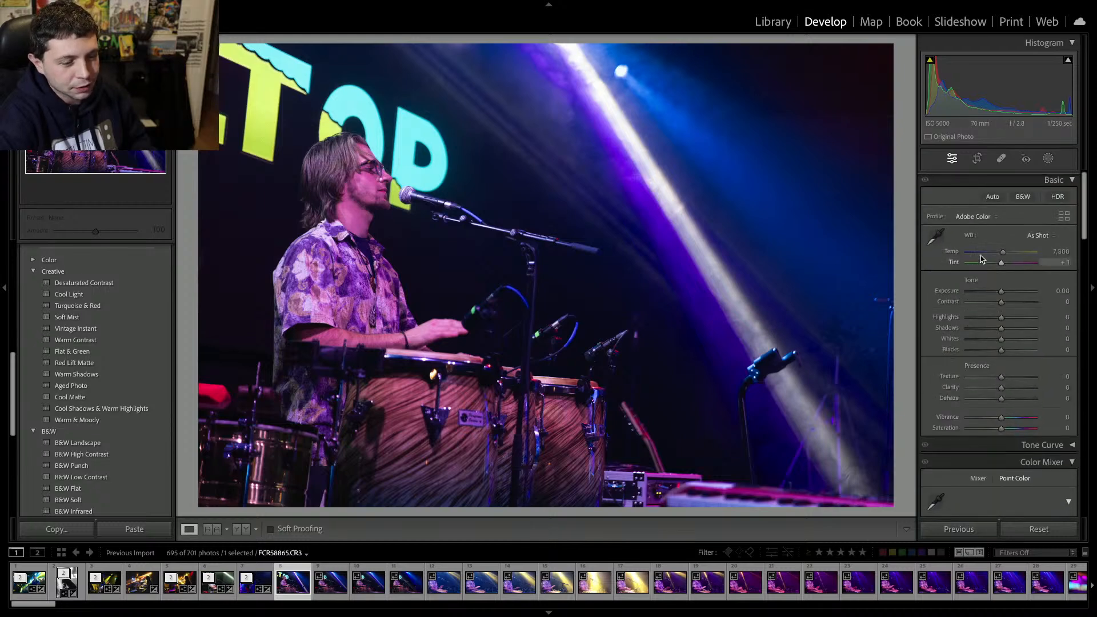
pyautogui.moveTo(981, 259); pyautogui.dragTo(1013, 305)
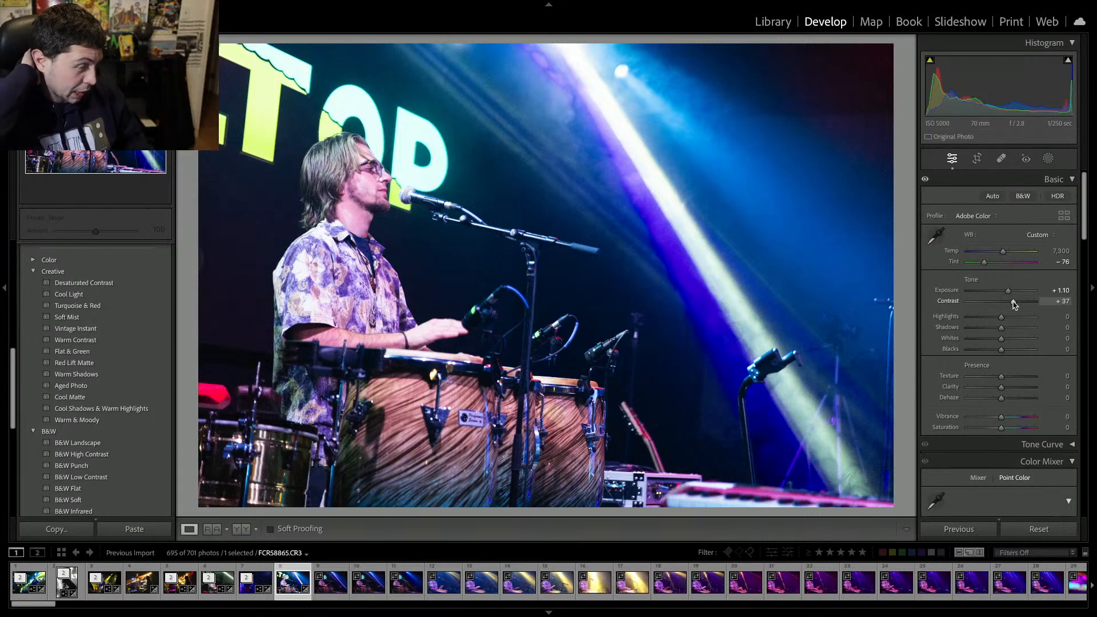
# Set highlights to -16, whites to -15, blacks to -26, tint to -109 and clarity to +7.
pyautogui.moveTo(1001, 317); pyautogui.dragTo(995, 345)
pyautogui.moveTo(983, 263); pyautogui.dragTo(977, 264)
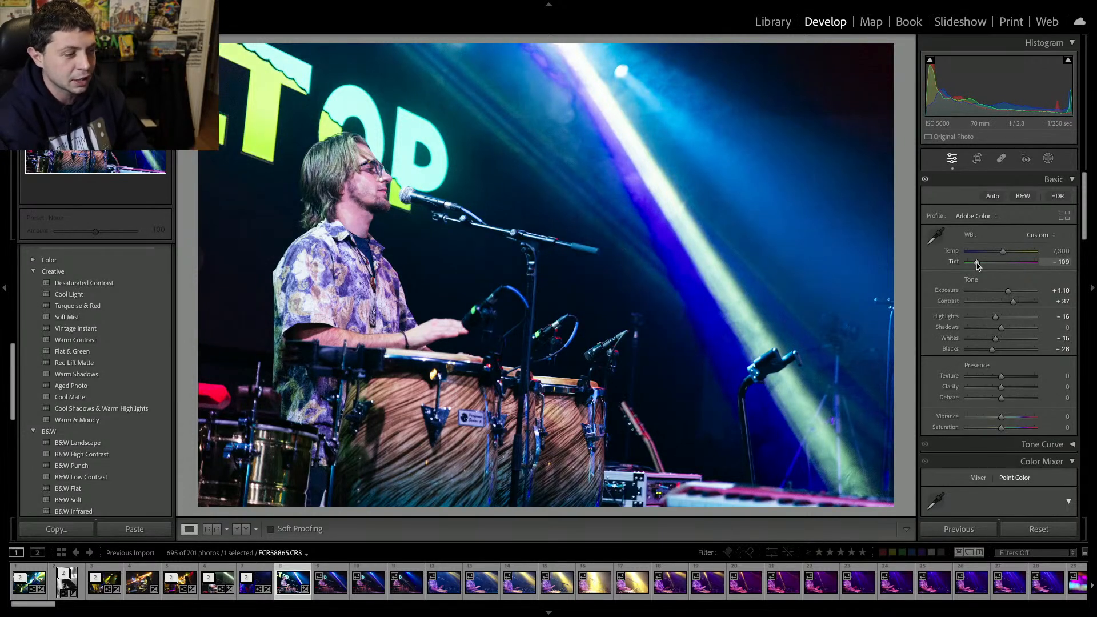
pyautogui.moveTo(1008, 291); pyautogui.dragTo(1008, 294)
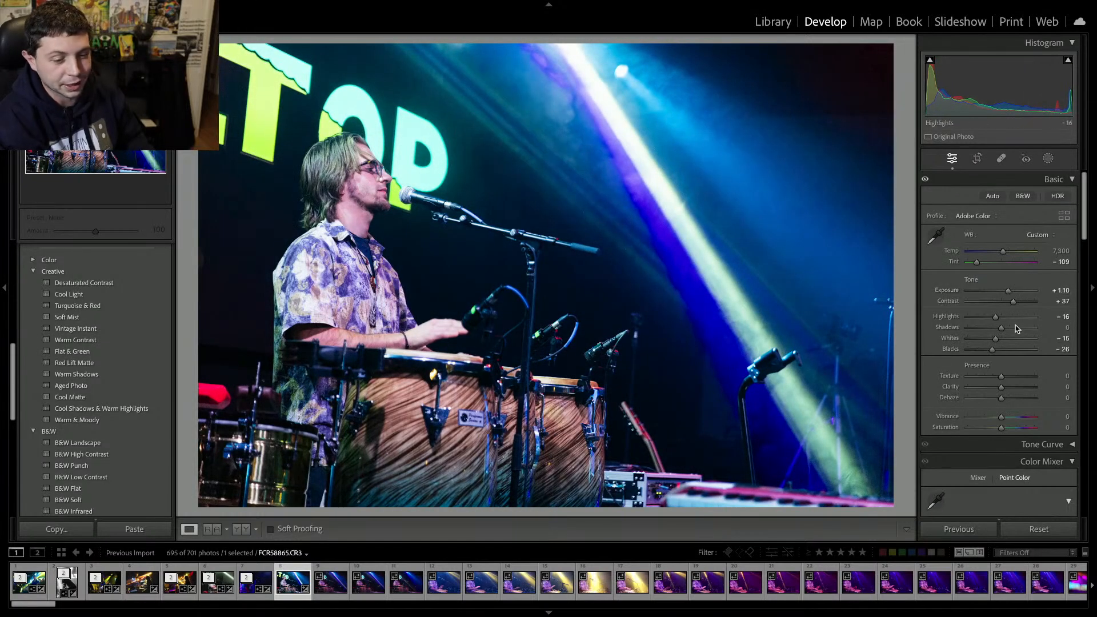
pyautogui.moveTo(1005, 391); pyautogui.dragTo(1007, 392)
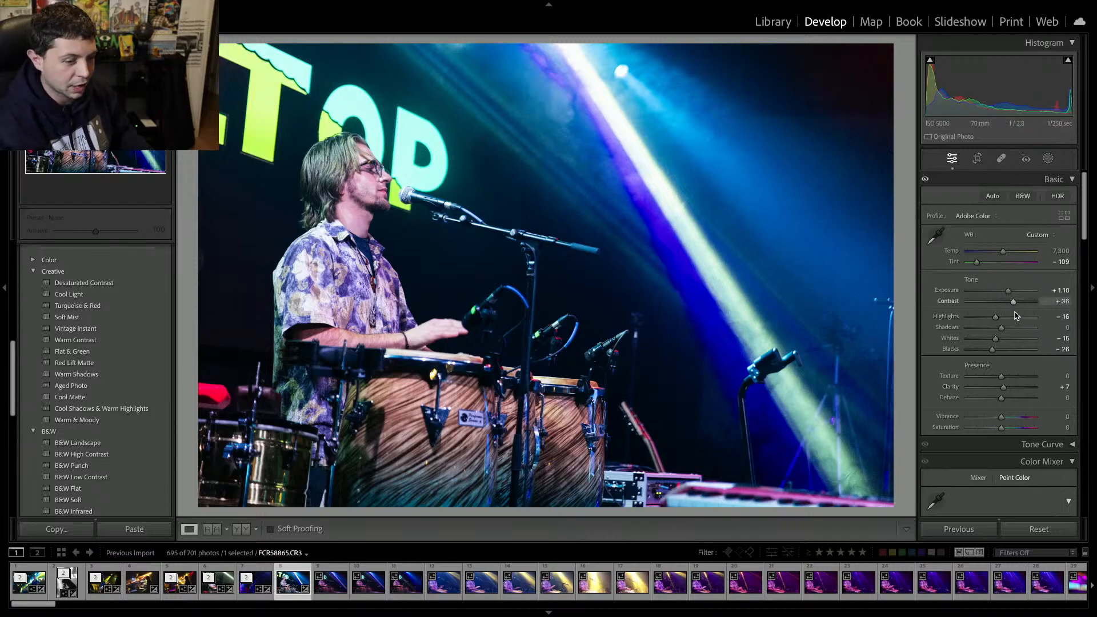
# Run AI Denoise on the current conga player photo.
pyautogui.scroll(-6, 1016, 317)
pyautogui.scroll(-10, 1015, 327)
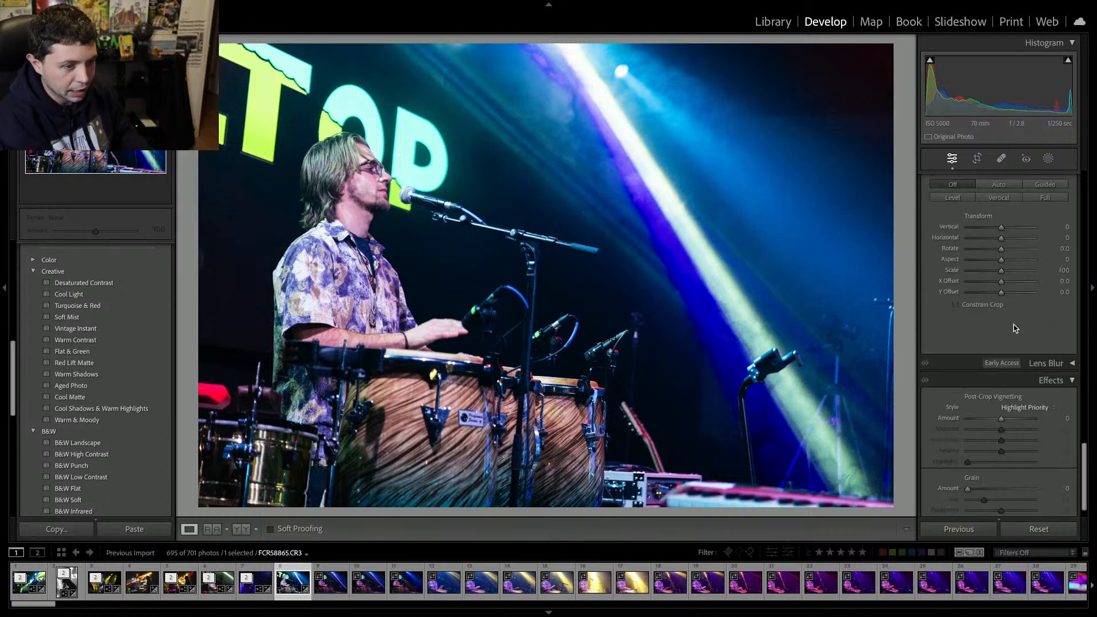
pyautogui.scroll(5, 1000, 268)
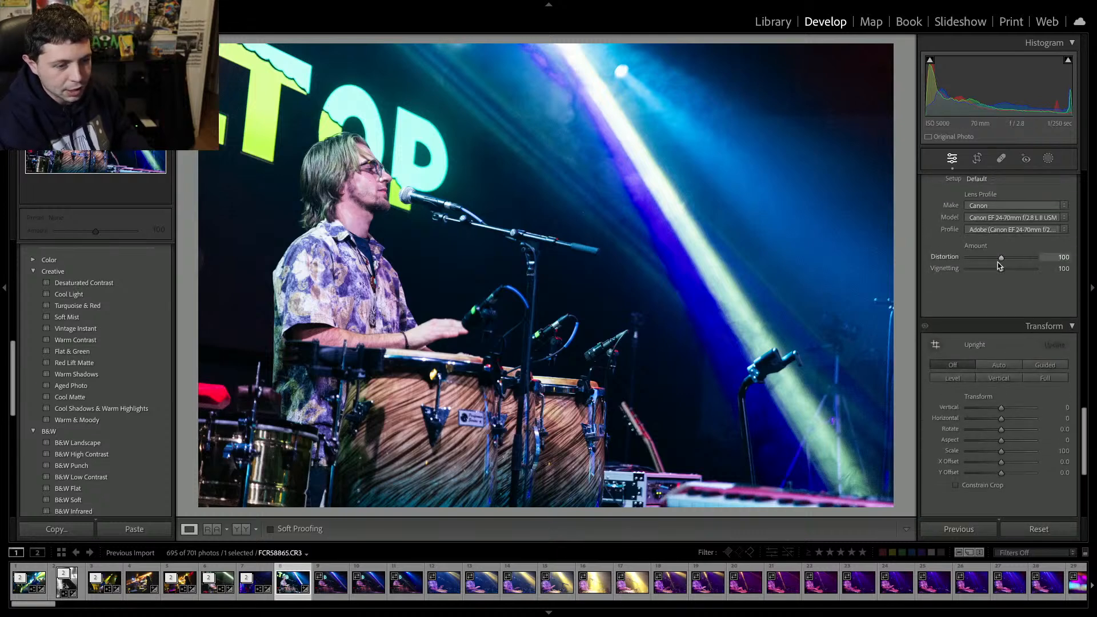
pyautogui.scroll(6, 998, 264)
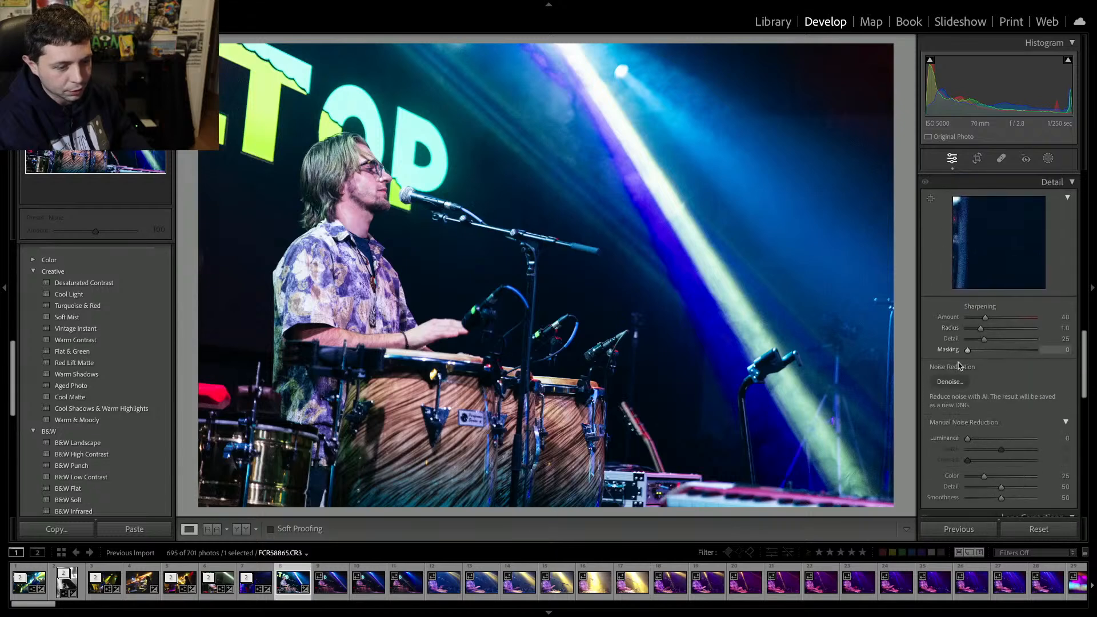
pyautogui.click(956, 385)
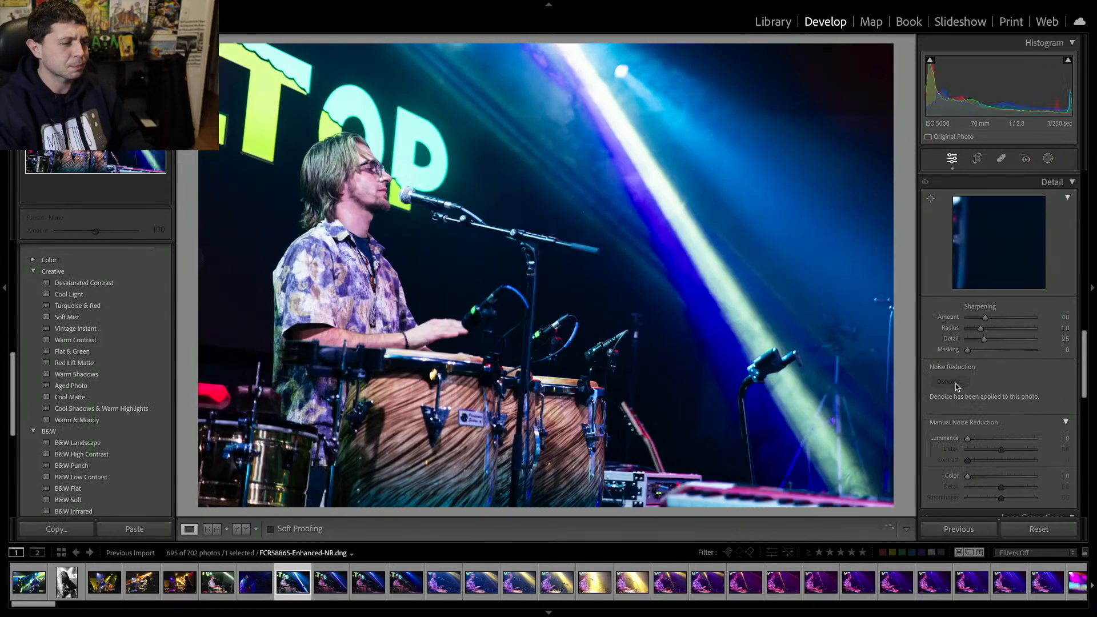
# Move to the next conga player photo and delete the unwanted conga player shots from the disk.
pyautogui.press('Right')
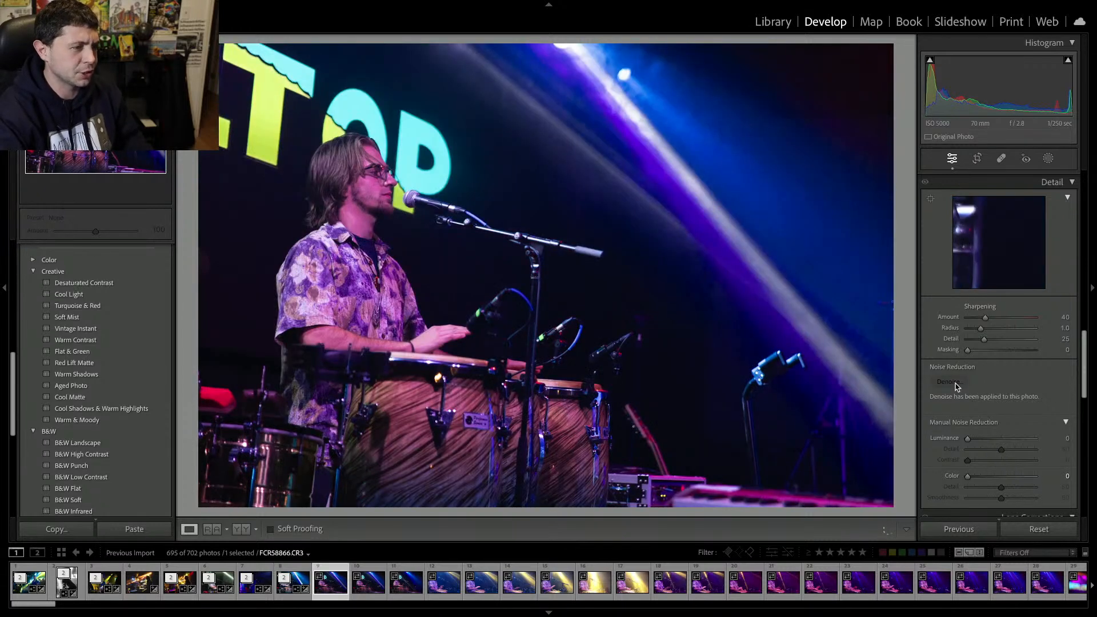
pyautogui.press('Delete')
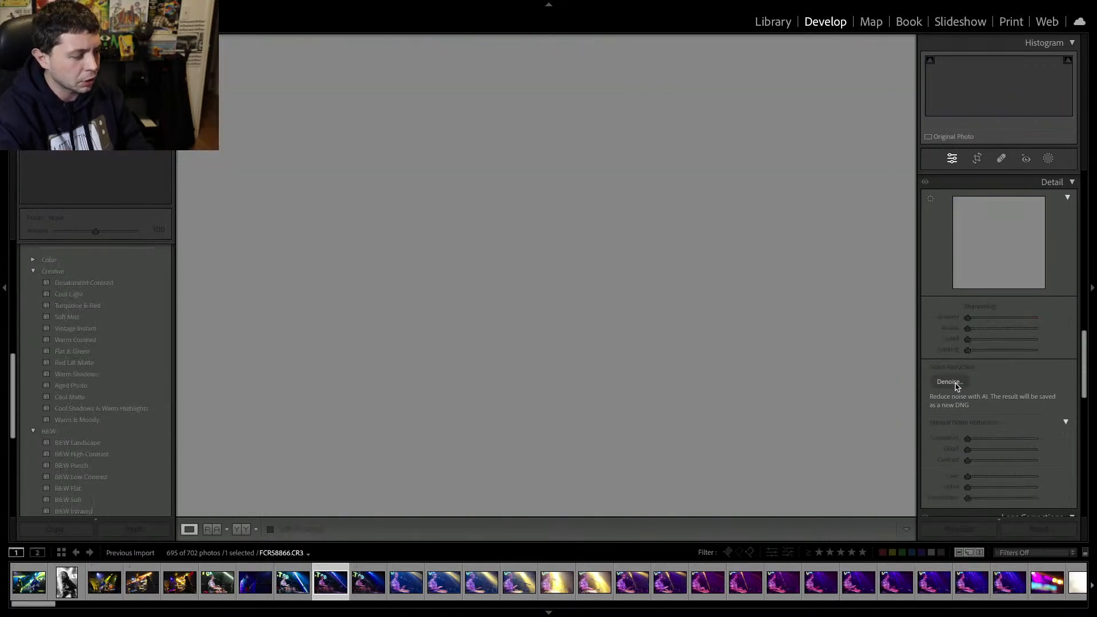
pyautogui.press('Delete')
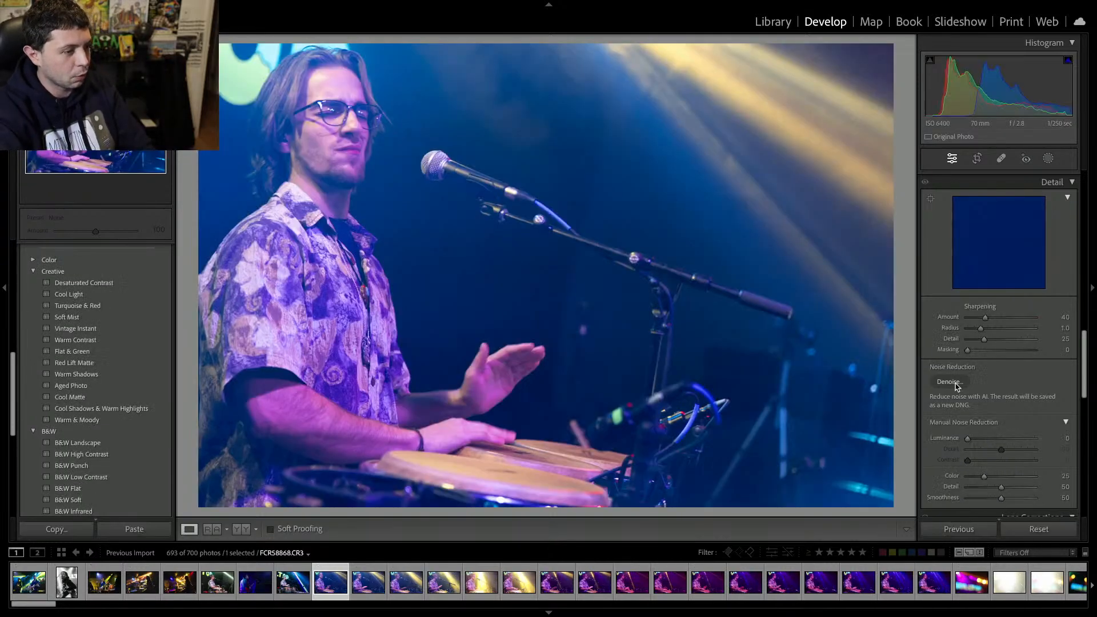
pyautogui.press('Delete')
pyautogui.press('Return')
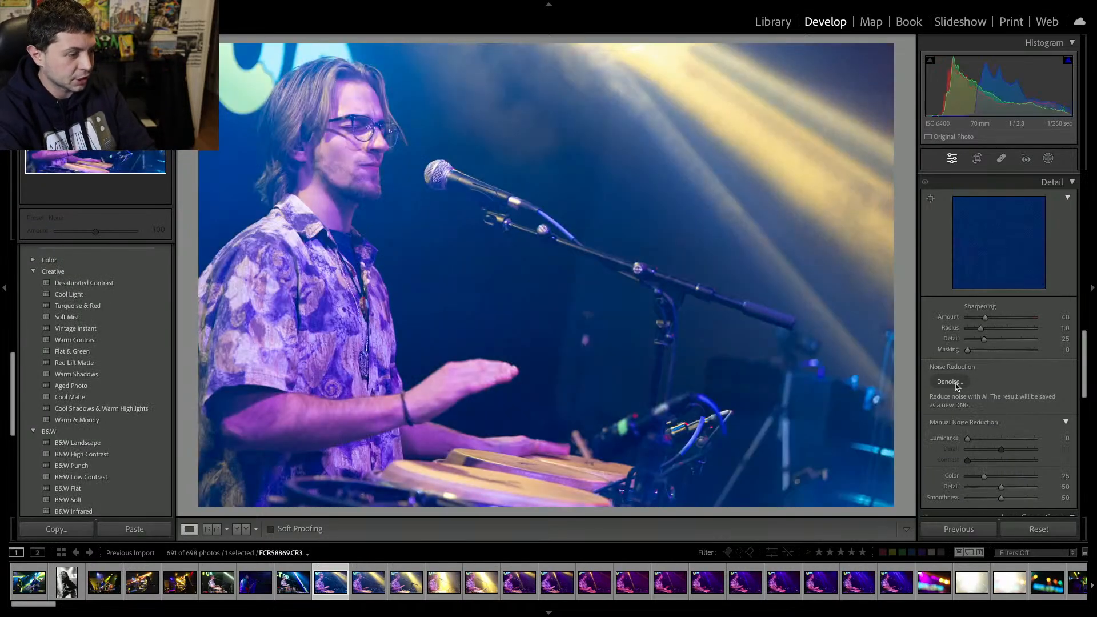
# Browse the next conga player photos and zoom into the drummer's face to inspect the noise level.
pyautogui.click(392, 142)
pyautogui.click(391, 141)
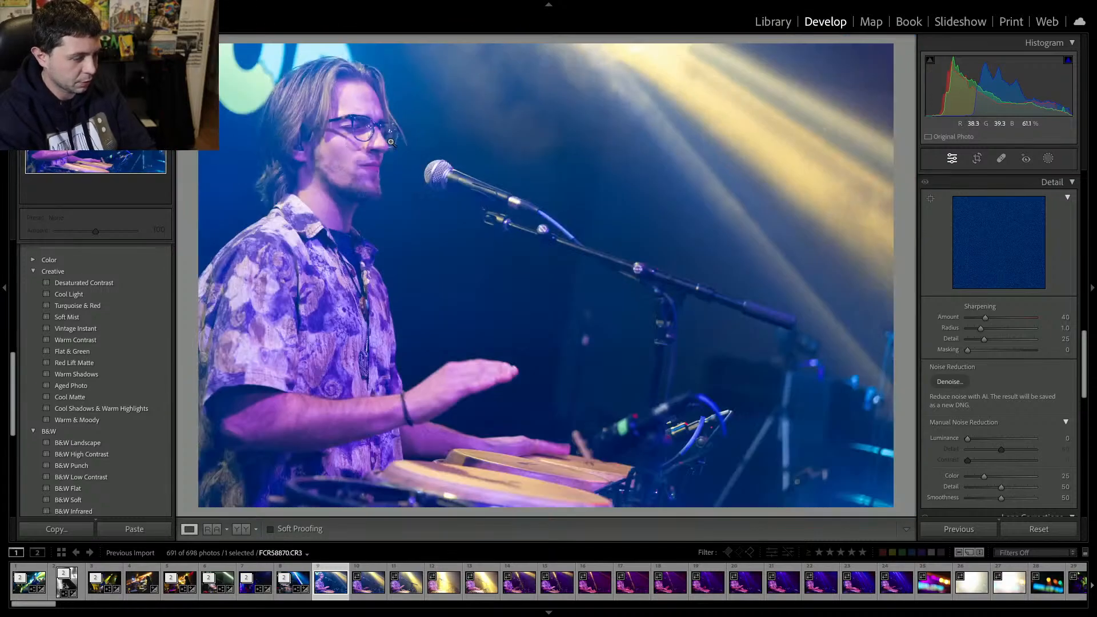
pyautogui.press('Right')
pyautogui.press('Right')
pyautogui.press('Right')
pyautogui.press('Right')
pyautogui.press('Right')
pyautogui.press('Right')
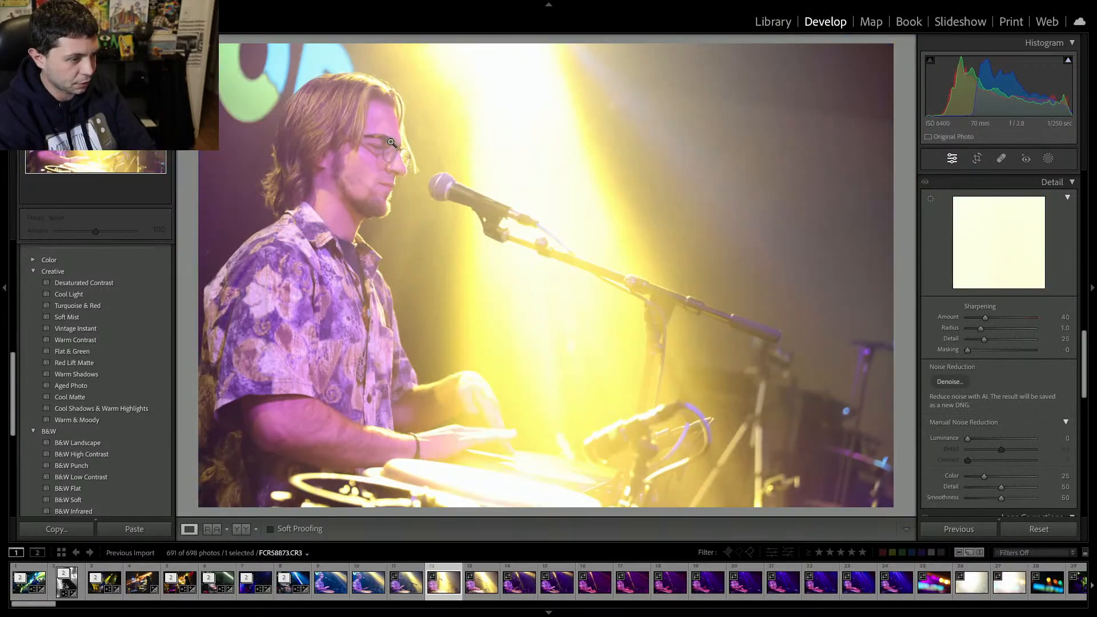
pyautogui.press('Left')
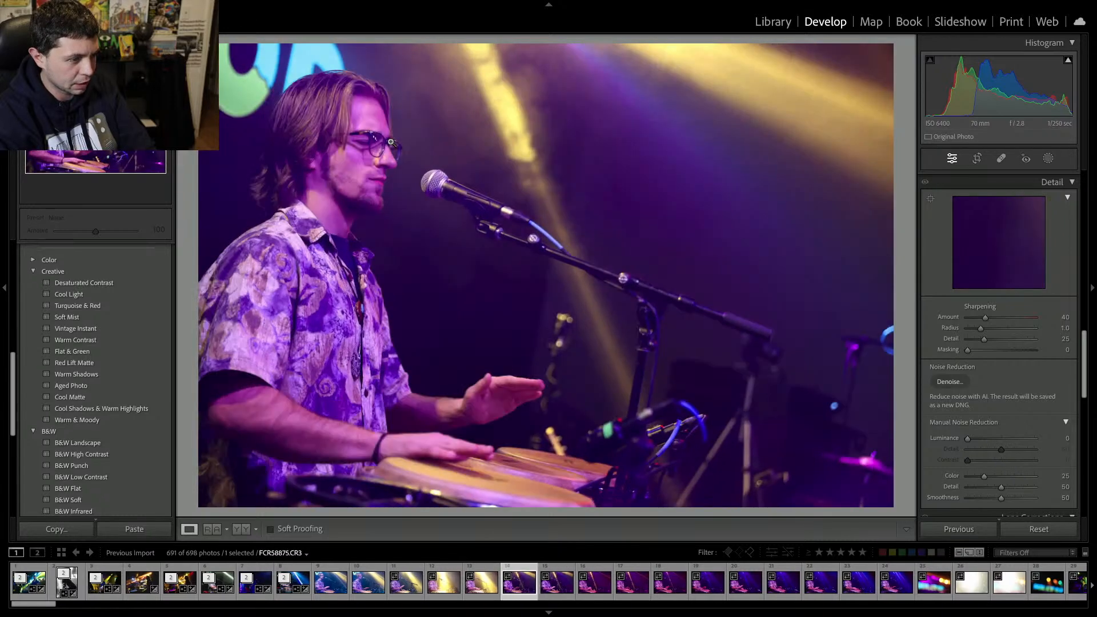
pyautogui.press('Right')
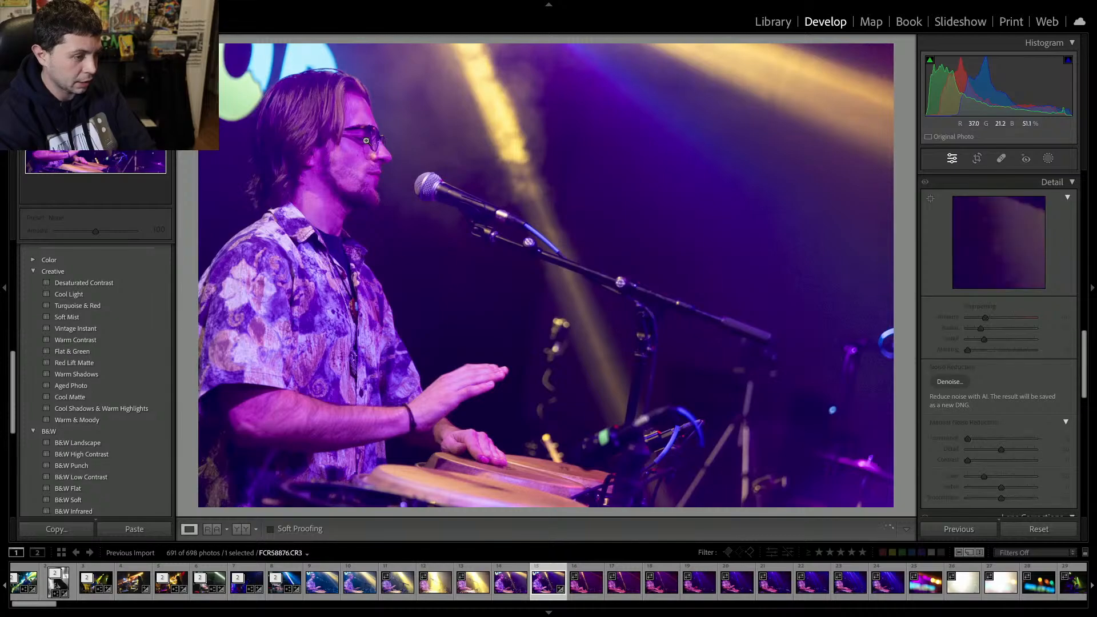
pyautogui.click(391, 142)
pyautogui.click(372, 137)
pyautogui.click(371, 134)
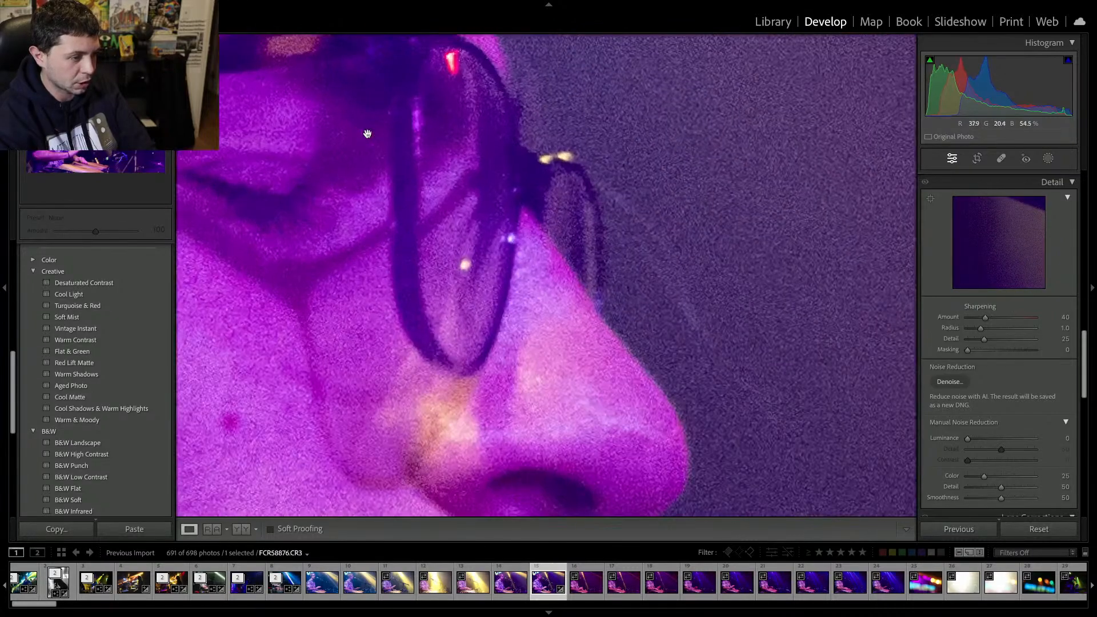
pyautogui.moveTo(392, 116); pyautogui.dragTo(568, 303)
pyautogui.click(568, 304)
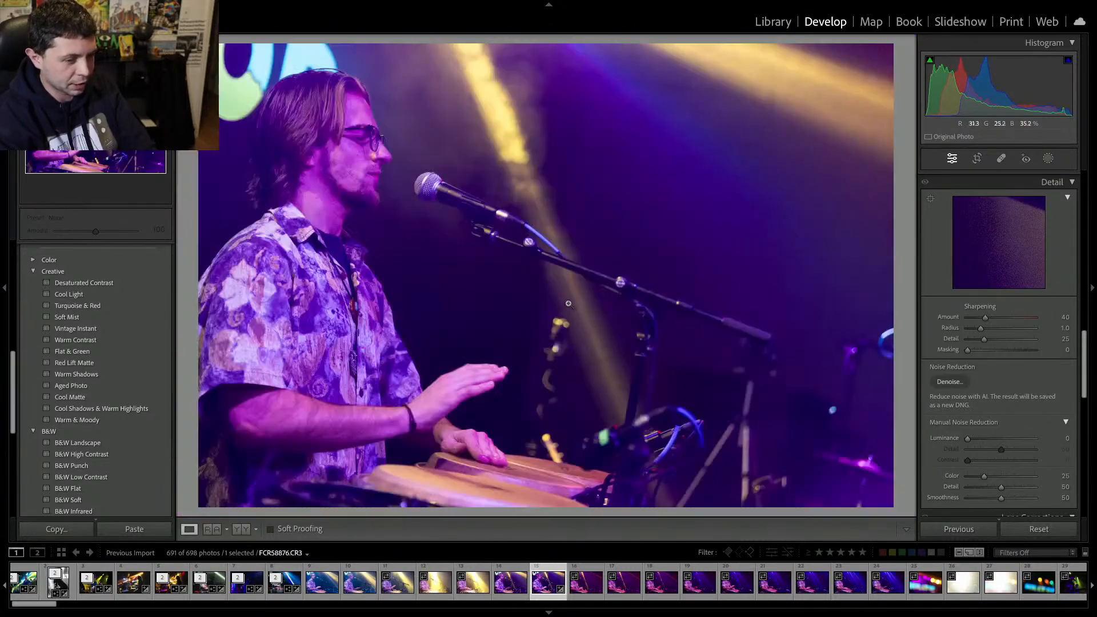
# Make the conga photo black and white with vibrance and saturation at -100, exposure +0.95 and contrast +41.
pyautogui.scroll(10, 1006, 309)
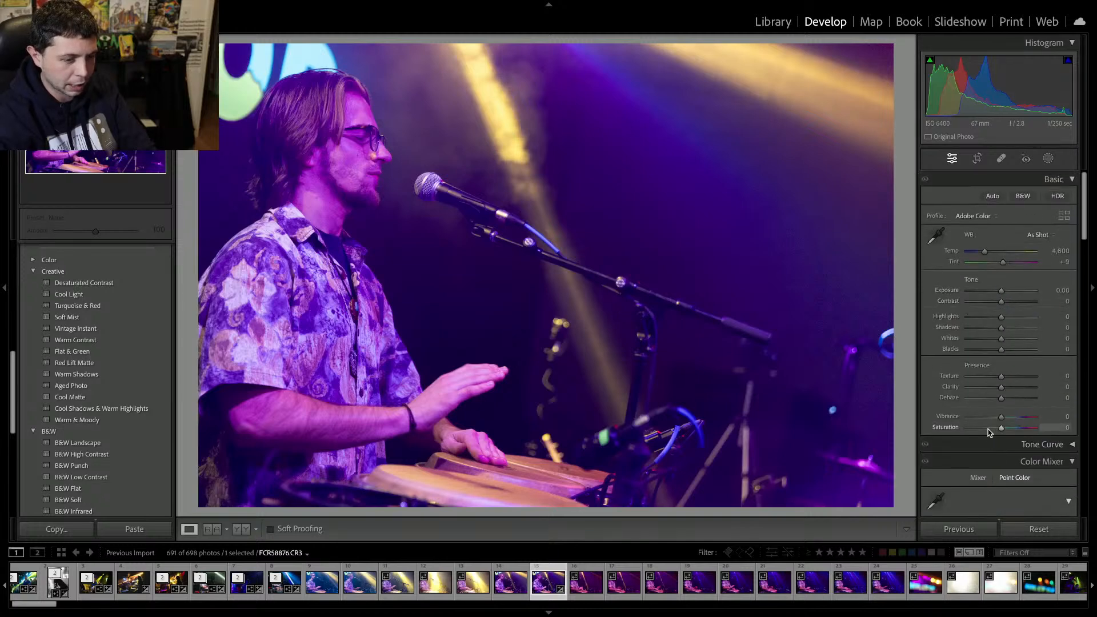
pyautogui.moveTo(1001, 427); pyautogui.dragTo(966, 418)
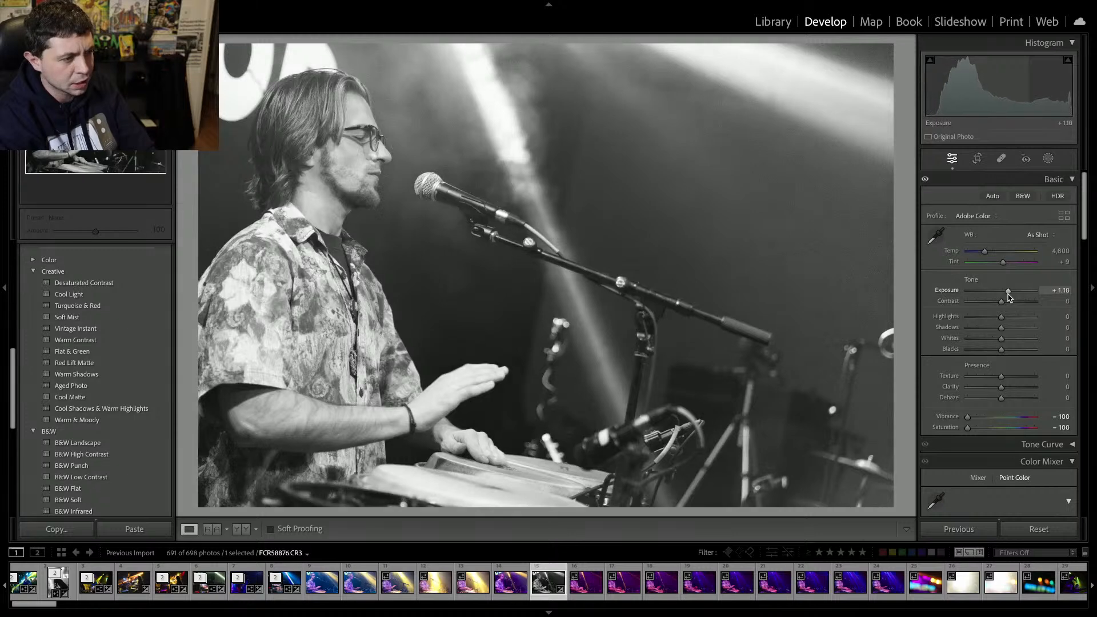
pyautogui.moveTo(1008, 292); pyautogui.dragTo(1014, 304)
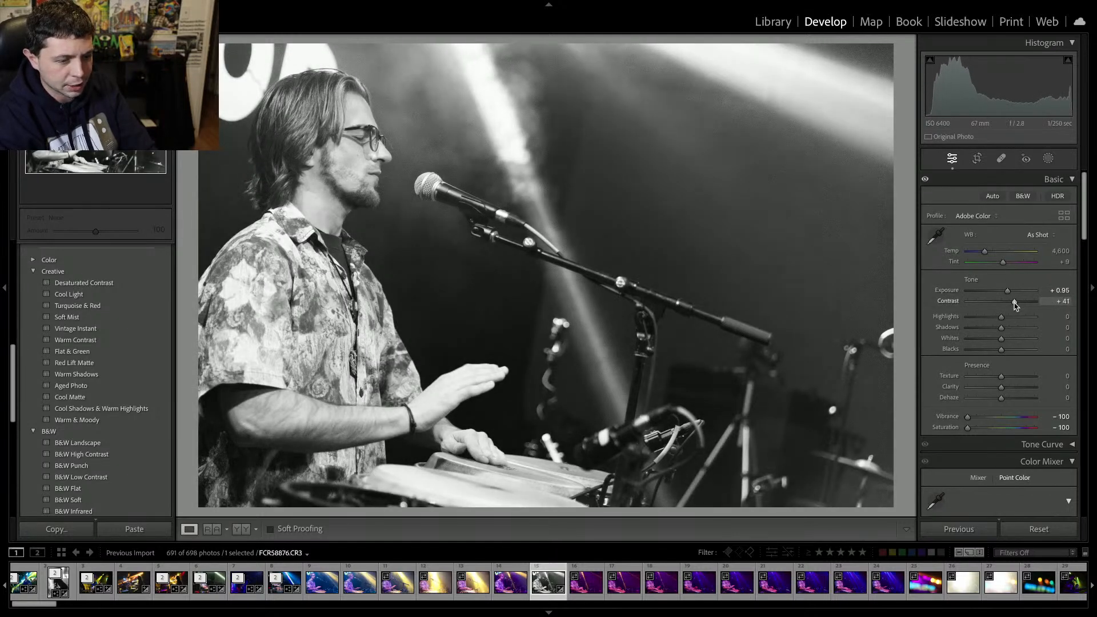
# Set shadows to -34, whites to -11, blacks to -31 and lower exposure to +0.60.
pyautogui.moveTo(1001, 349)
pyautogui.mouseDown()
pyautogui.moveTo(990, 352)
pyautogui.moveTo(999, 338)
pyautogui.moveTo(989, 332)
pyautogui.mouseUp()
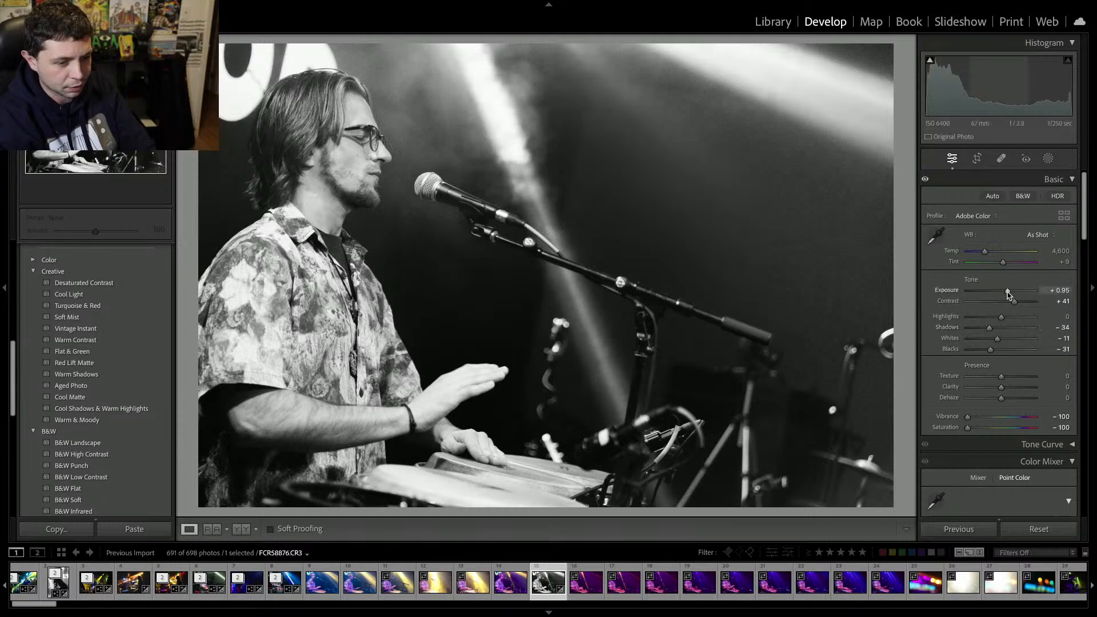
pyautogui.moveTo(1007, 290); pyautogui.dragTo(1005, 290)
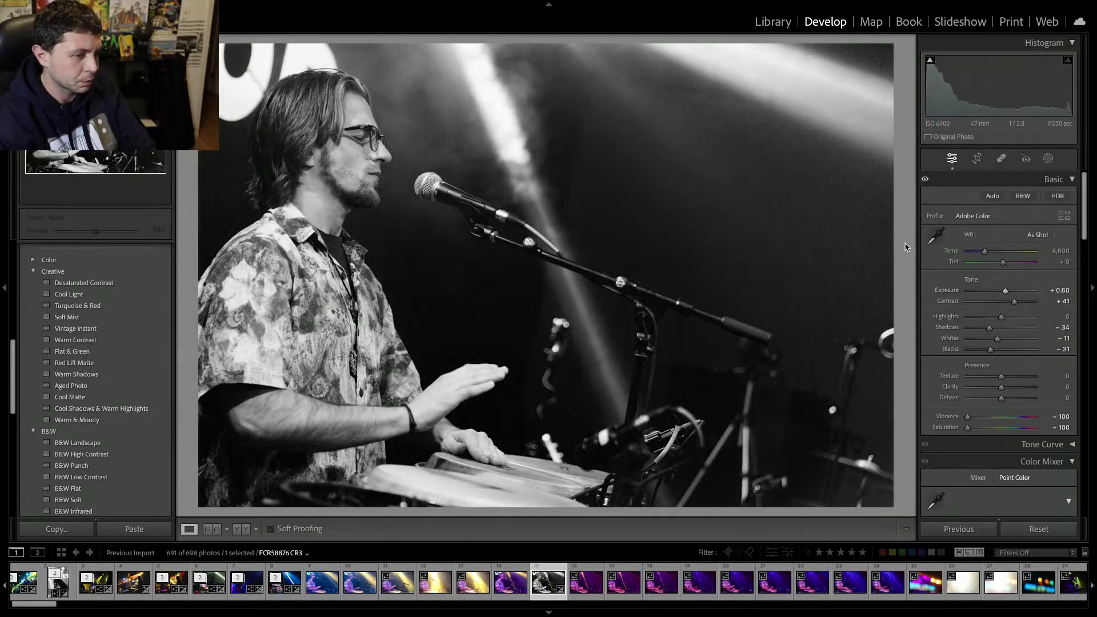
# Run AI Denoise on the black and white conga player photo.
pyautogui.scroll(-8, 923, 358)
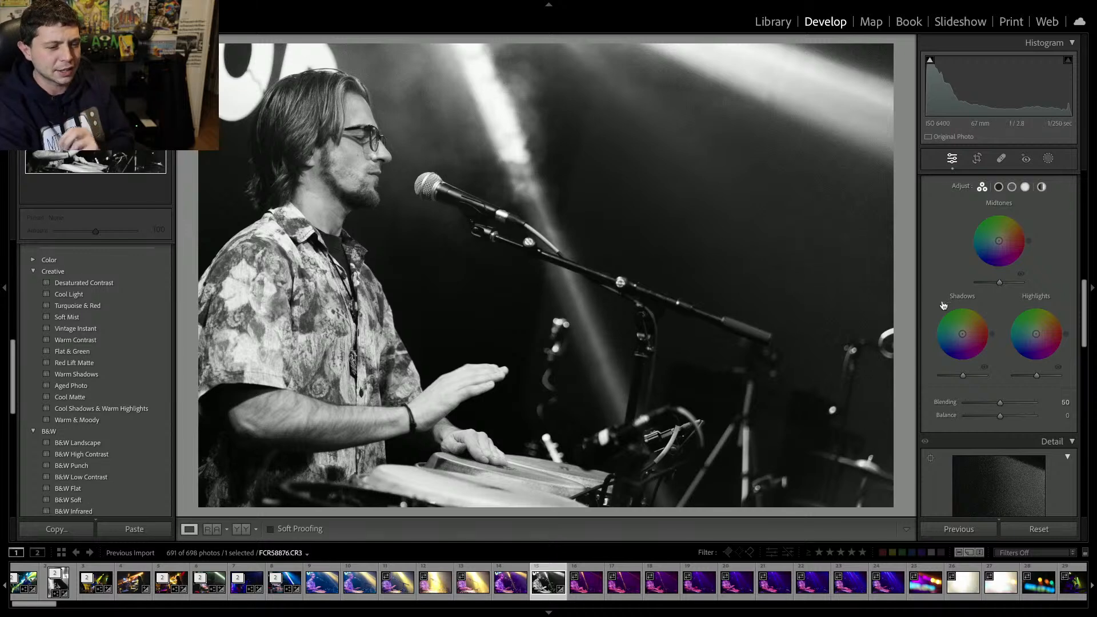
pyautogui.scroll(-6, 932, 341)
pyautogui.scroll(-4, 932, 341)
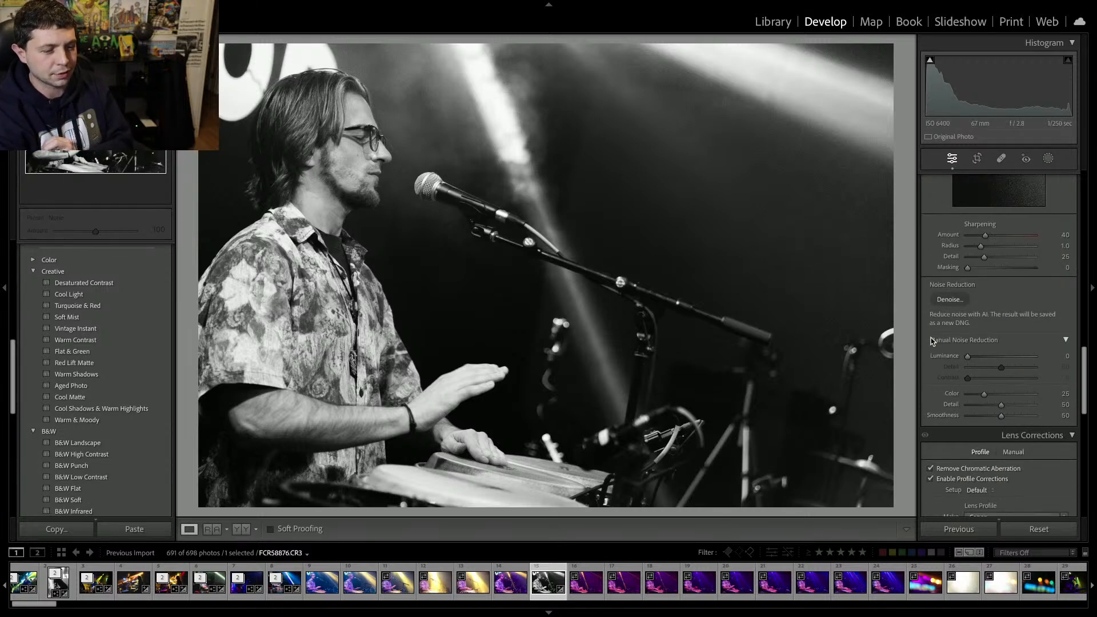
pyautogui.click(950, 300)
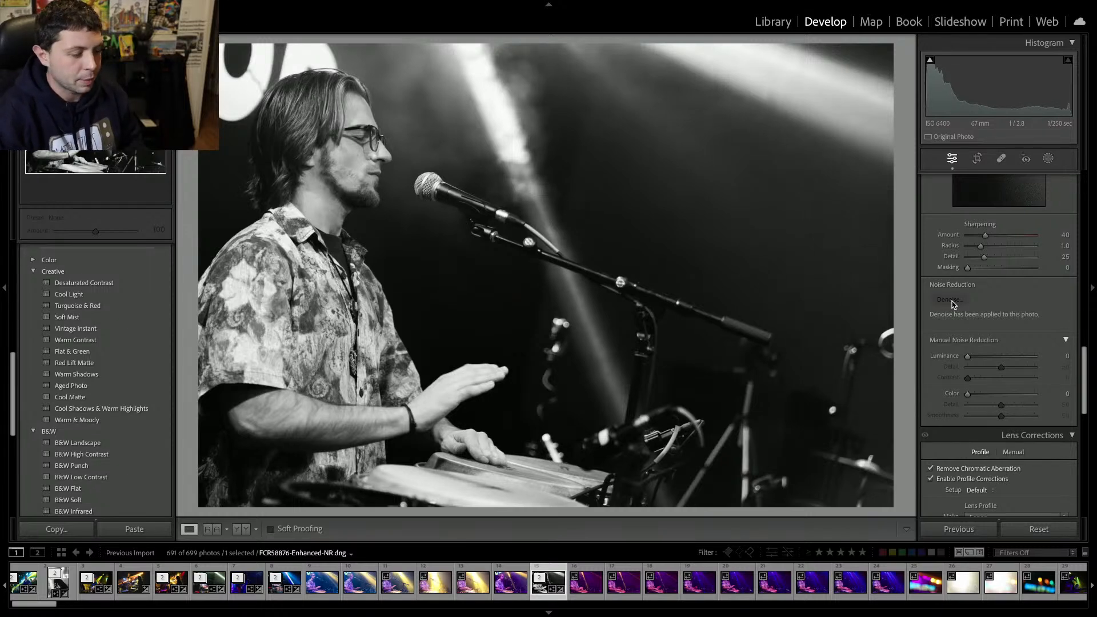
# Select the earlier colour conga shot in the filmstrip and delete it along with the following unwanted conga shots.
pyautogui.click(322, 595)
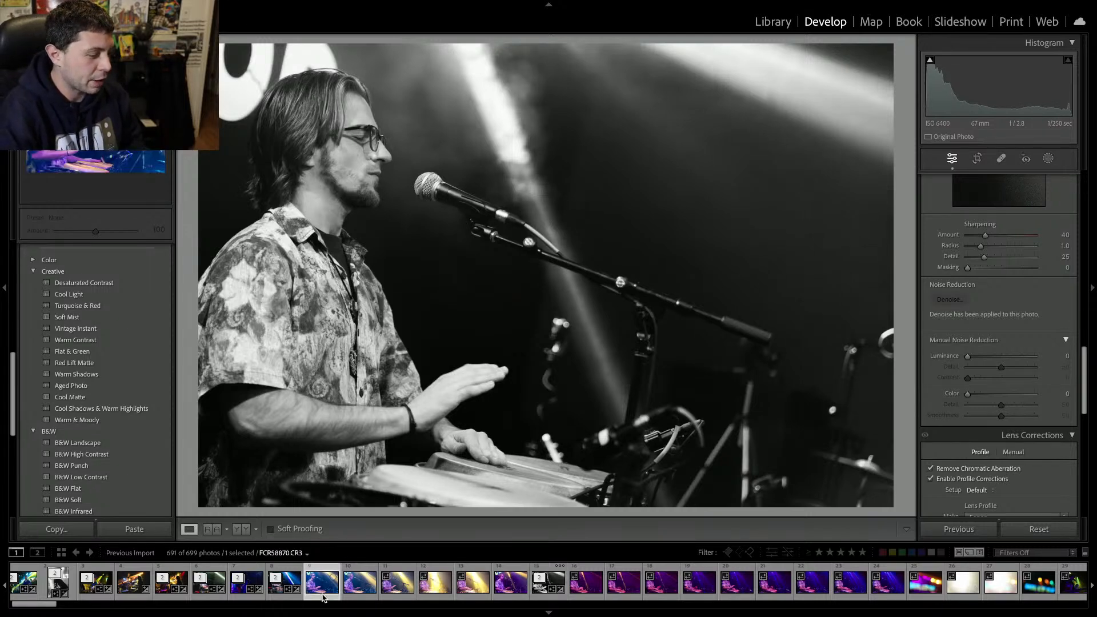
pyautogui.press('Delete')
pyautogui.press('Return')
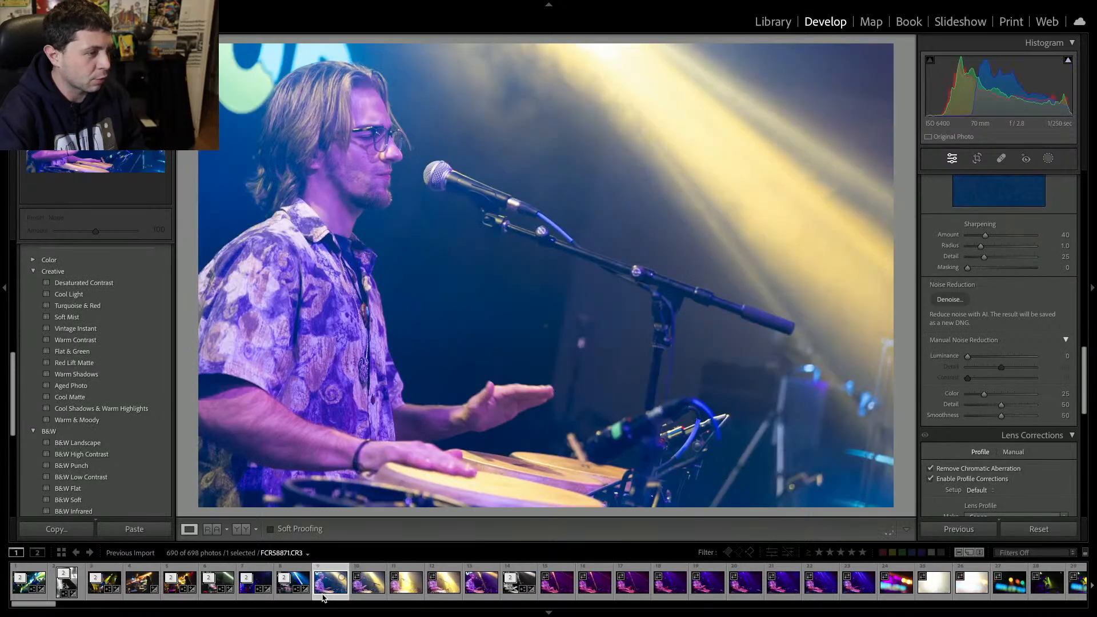
pyautogui.press('Delete')
pyautogui.press('Return')
pyautogui.press('Delete')
pyautogui.press('Return')
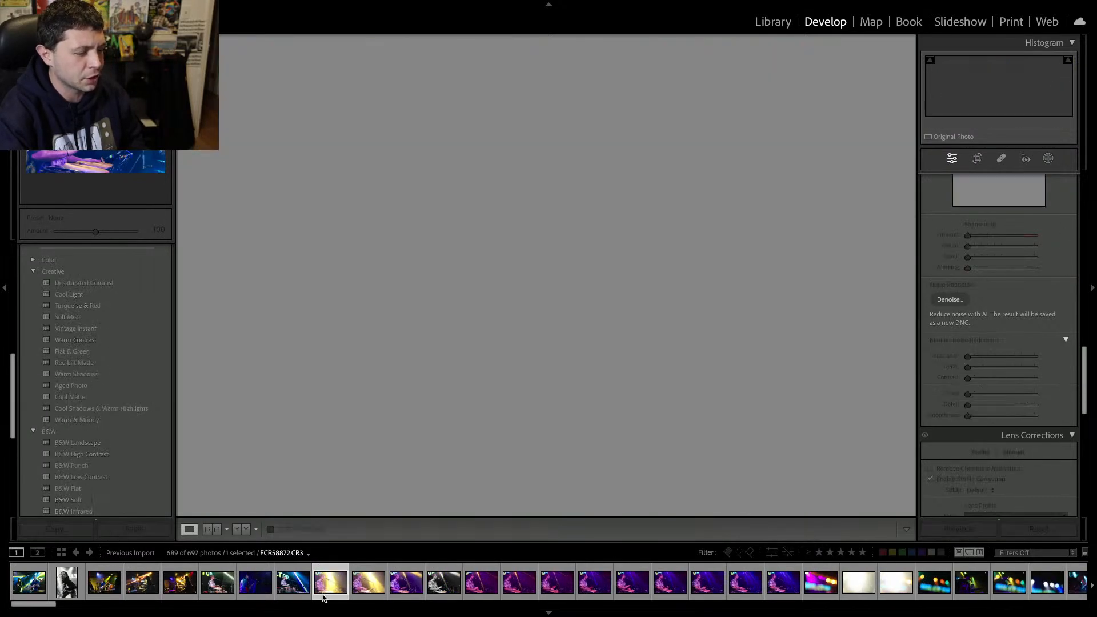
pyautogui.press('Delete')
pyautogui.press('Return')
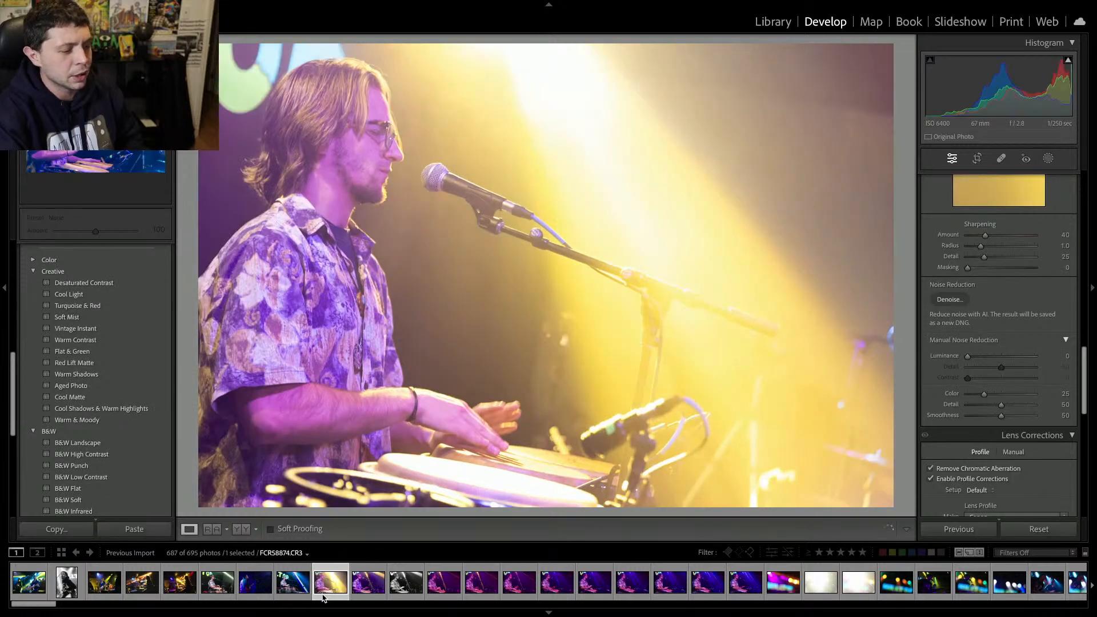
pyautogui.press('Delete')
pyautogui.press('Return')
pyautogui.press('Delete')
pyautogui.press('Return')
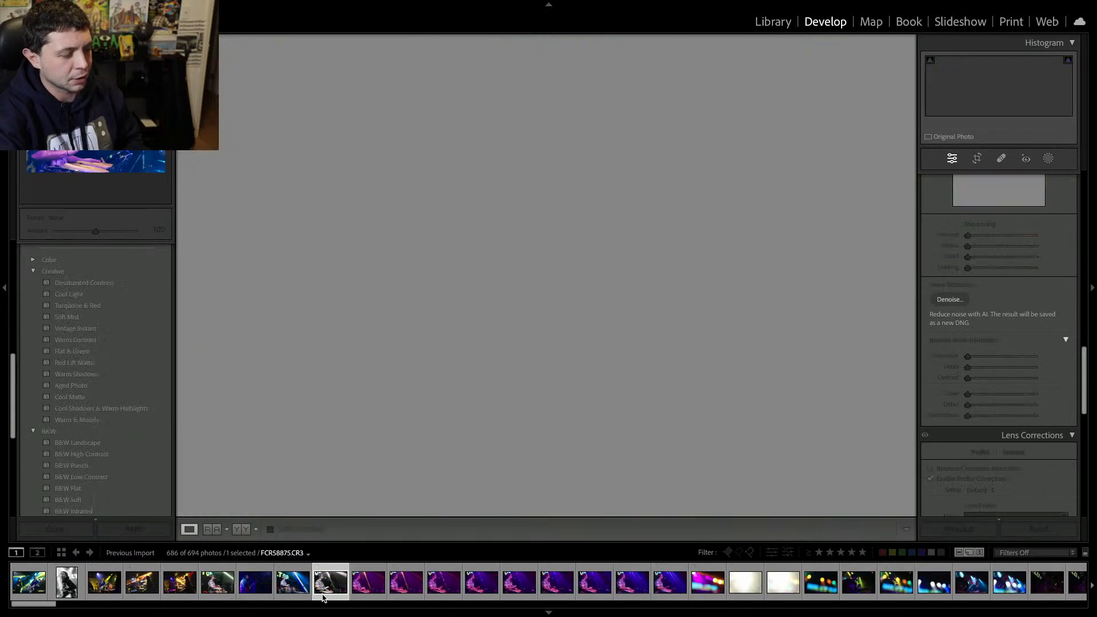
# Skip past the denoised photo and delete the next run of unwanted conga player shots.
pyautogui.press('Right')
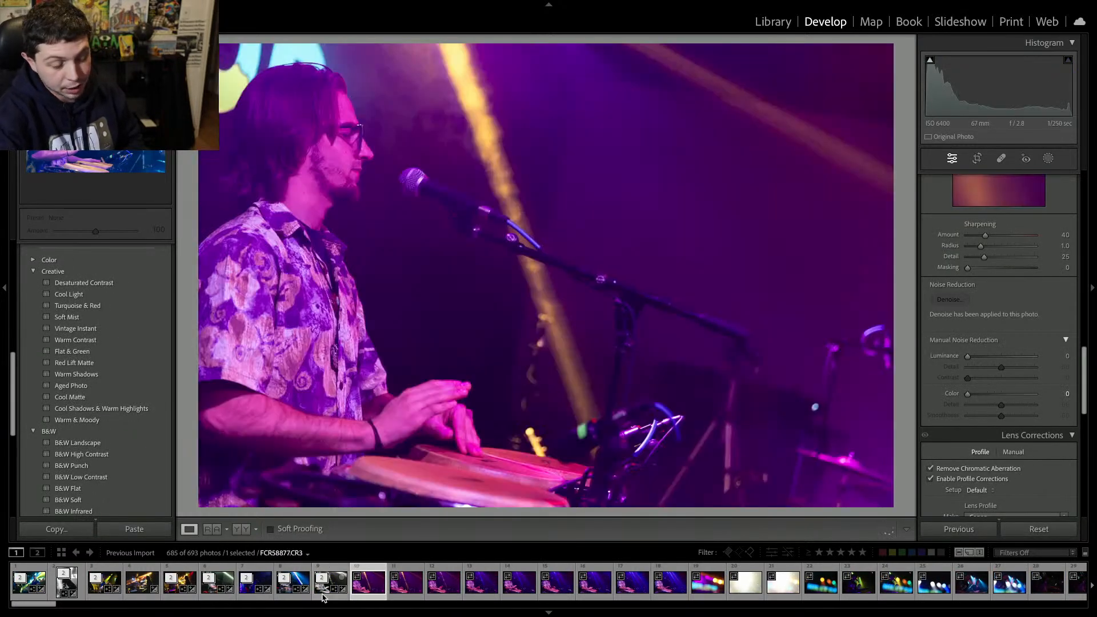
pyautogui.press('Delete')
pyautogui.press('Return')
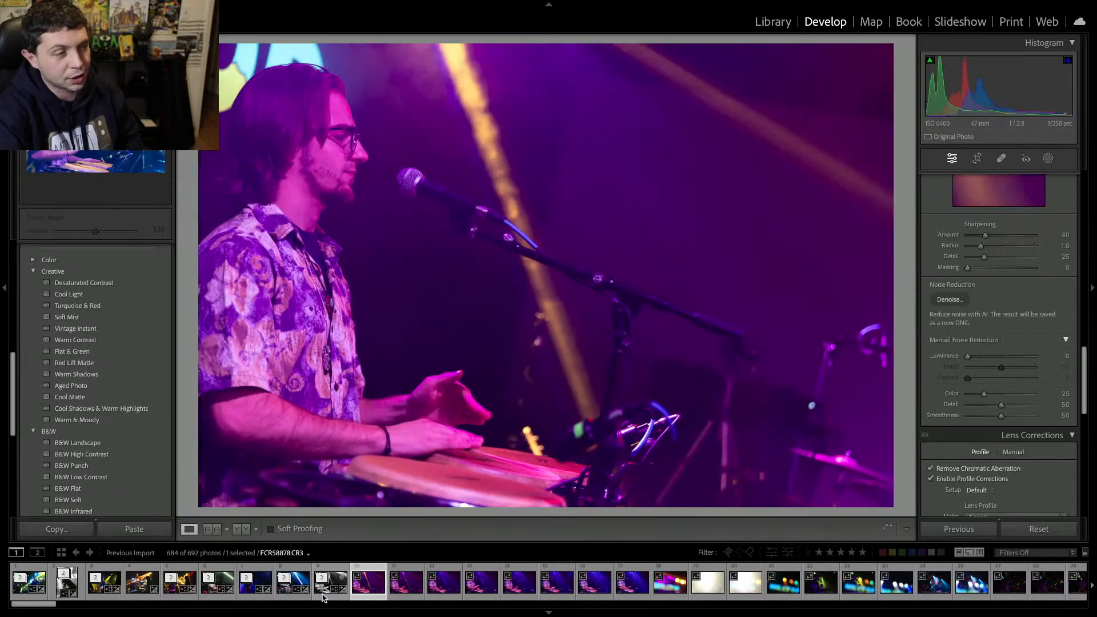
pyautogui.press('Delete')
pyautogui.press('Return')
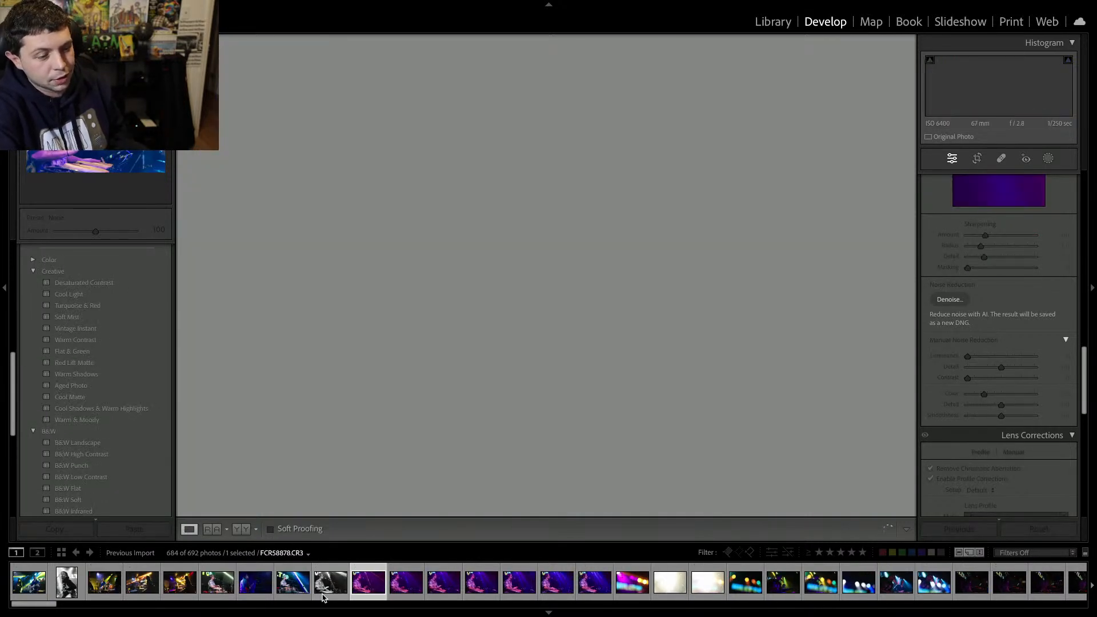
pyautogui.press('Delete')
pyautogui.press('Return')
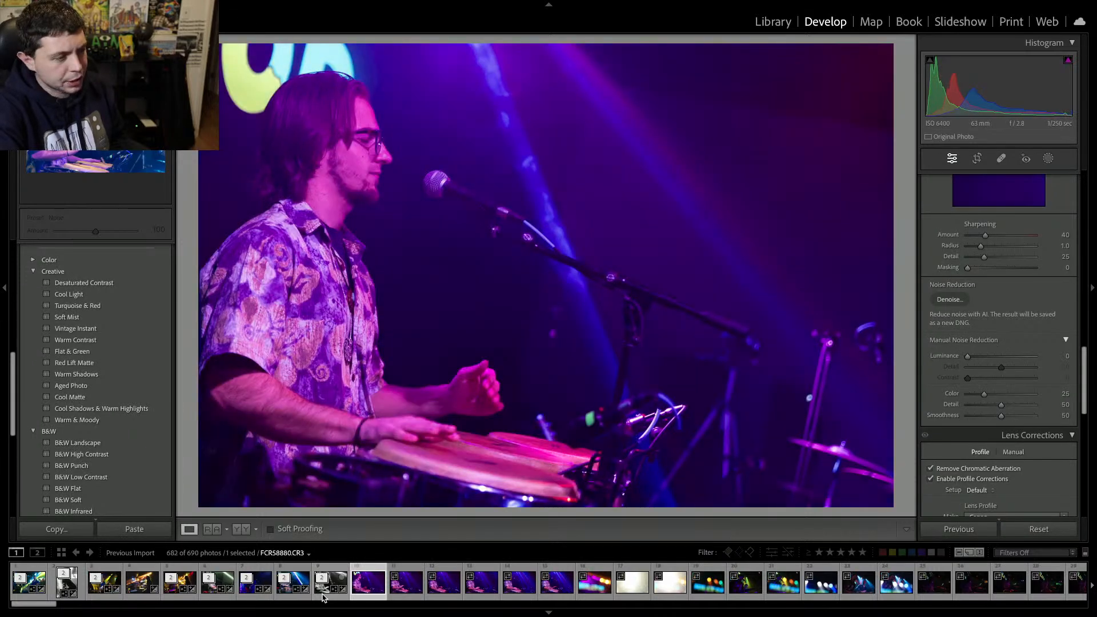
pyautogui.press('Delete')
pyautogui.press('Return')
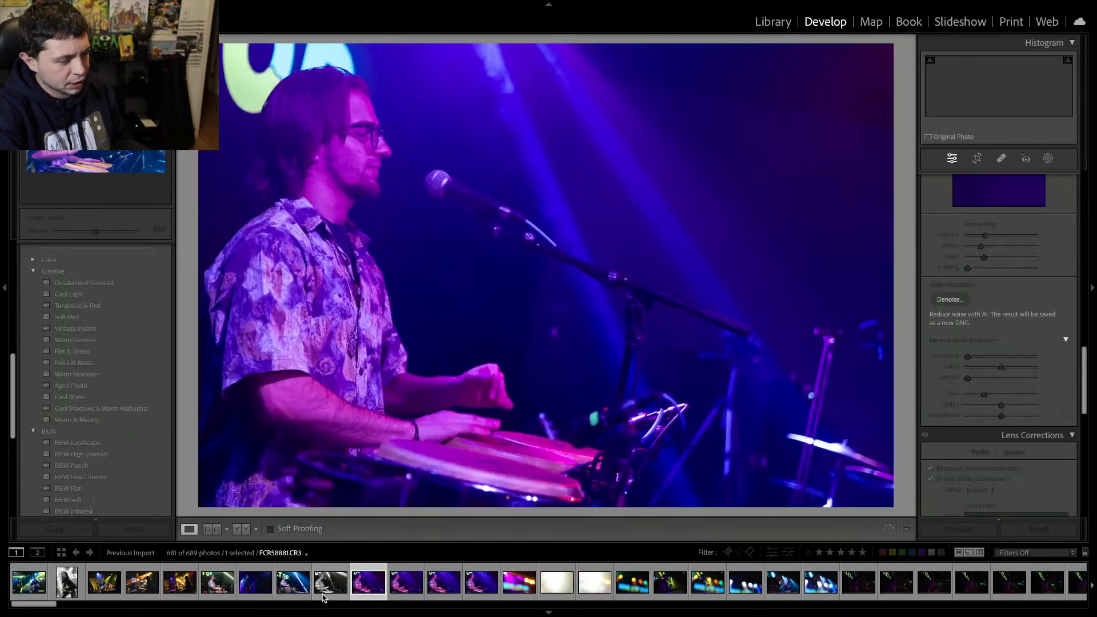
pyautogui.press('Delete')
pyautogui.press('Return')
pyautogui.press('Delete')
pyautogui.press('Return')
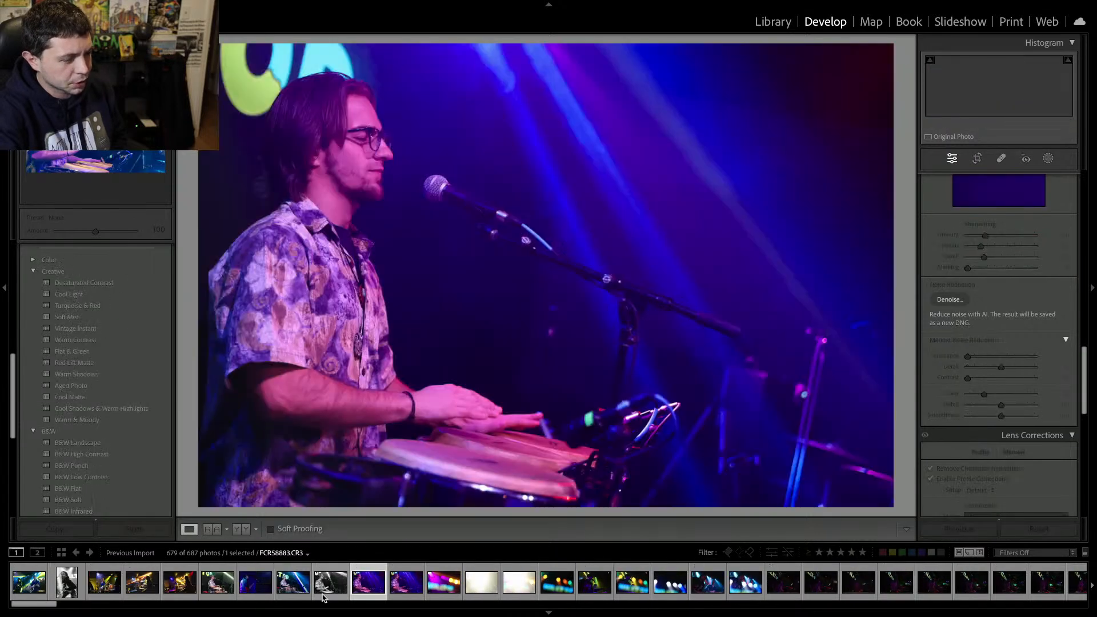
pyautogui.press('Delete')
pyautogui.press('Return')
pyautogui.press('Delete')
pyautogui.press('Return')
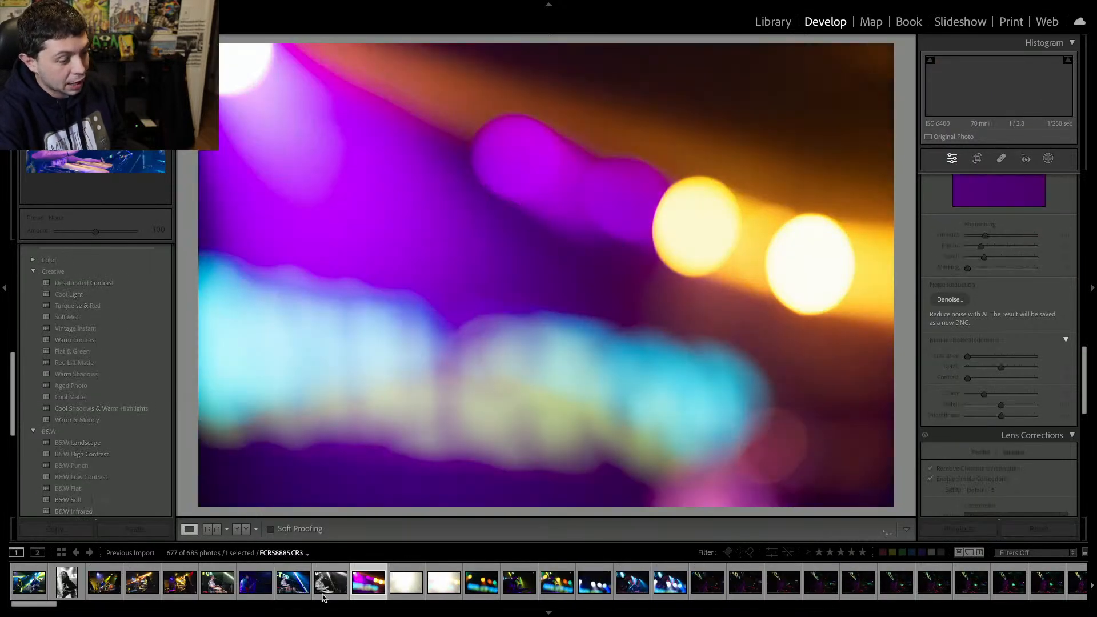
# Delete the blurry bokeh and overexposed flare shots, then move on to the next photo.
pyautogui.press('Delete')
pyautogui.press('Return')
pyautogui.press('Delete')
pyautogui.press('Return')
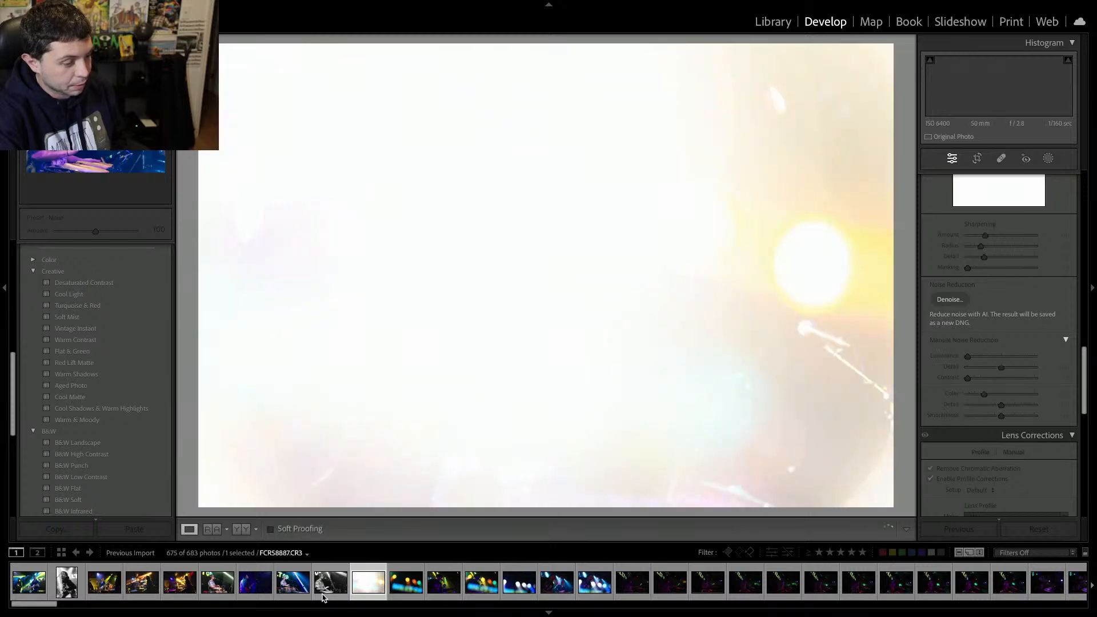
pyautogui.press('Delete')
pyautogui.press('Return')
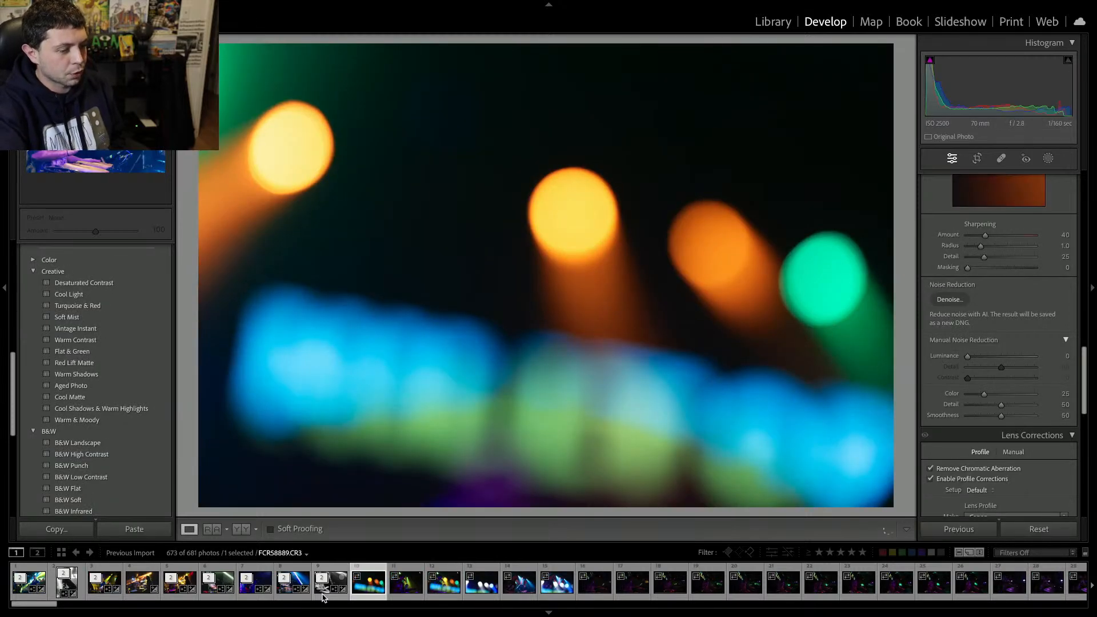
pyautogui.press('Delete')
pyautogui.press('Return')
pyautogui.press('Delete')
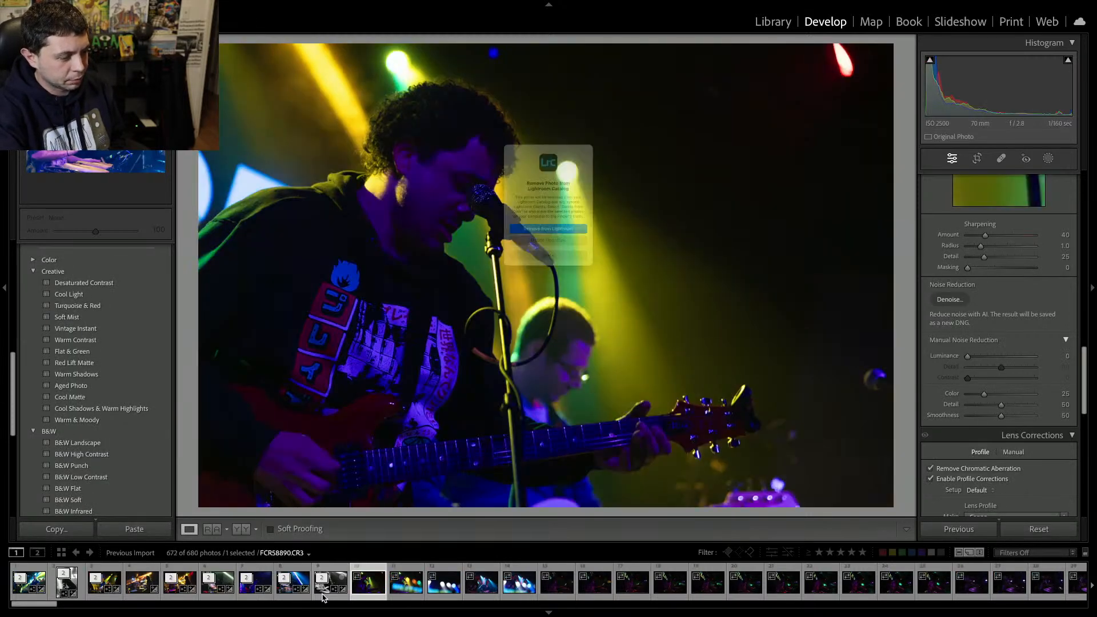
pyautogui.press('Return')
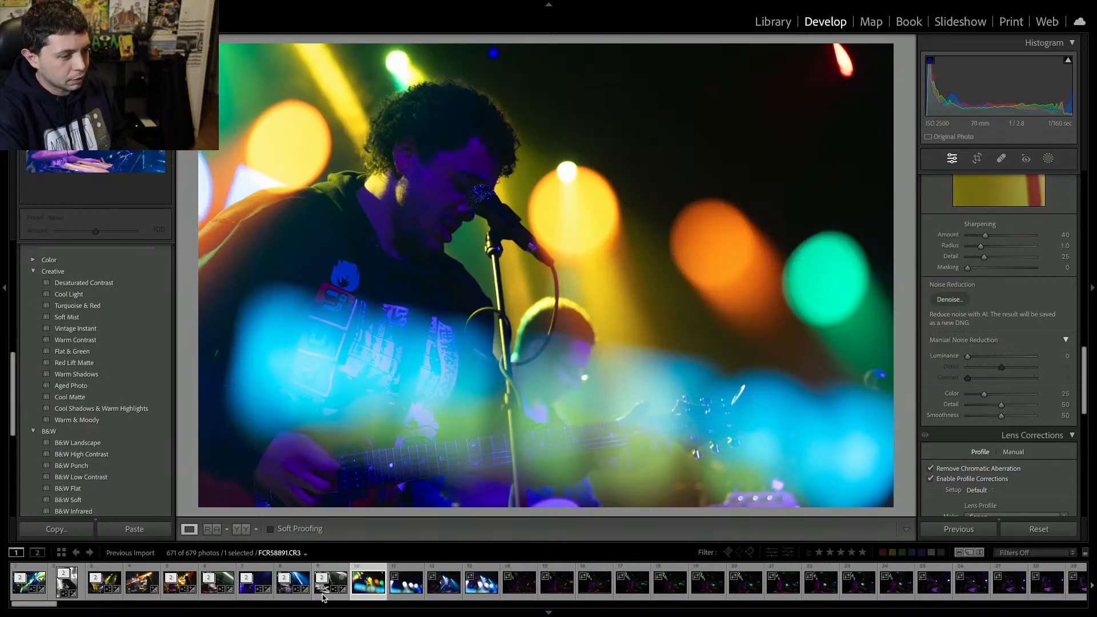
pyautogui.press('Right')
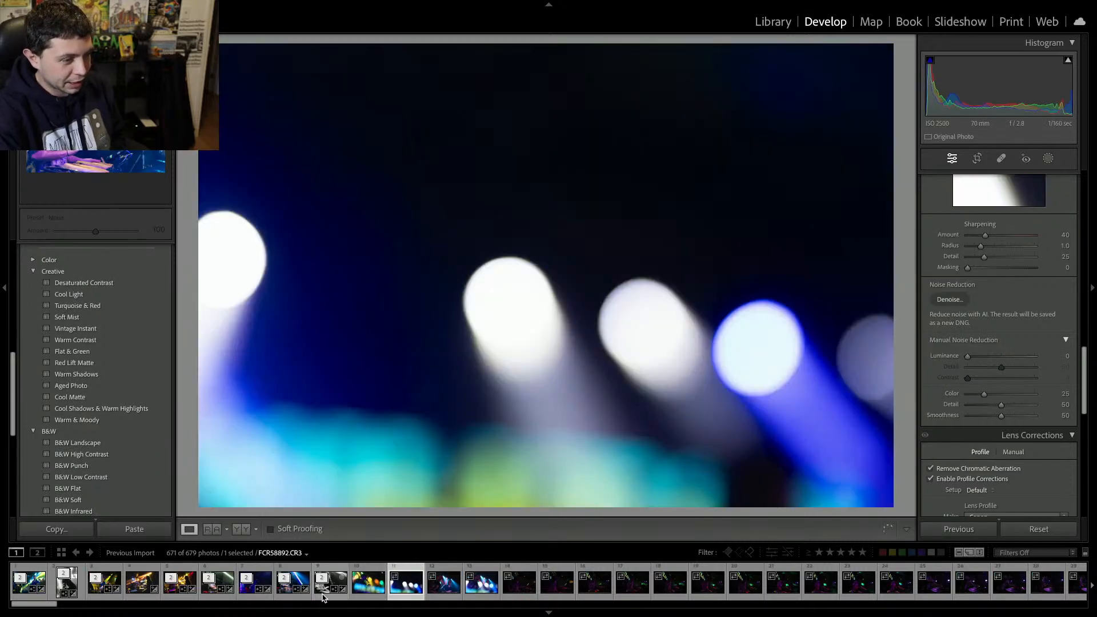
# Return to the guitarist photo behind bokeh and set Exposure to +0.50, Contrast to +38 and Tint to -38.
pyautogui.press('Right')
pyautogui.press('Right')
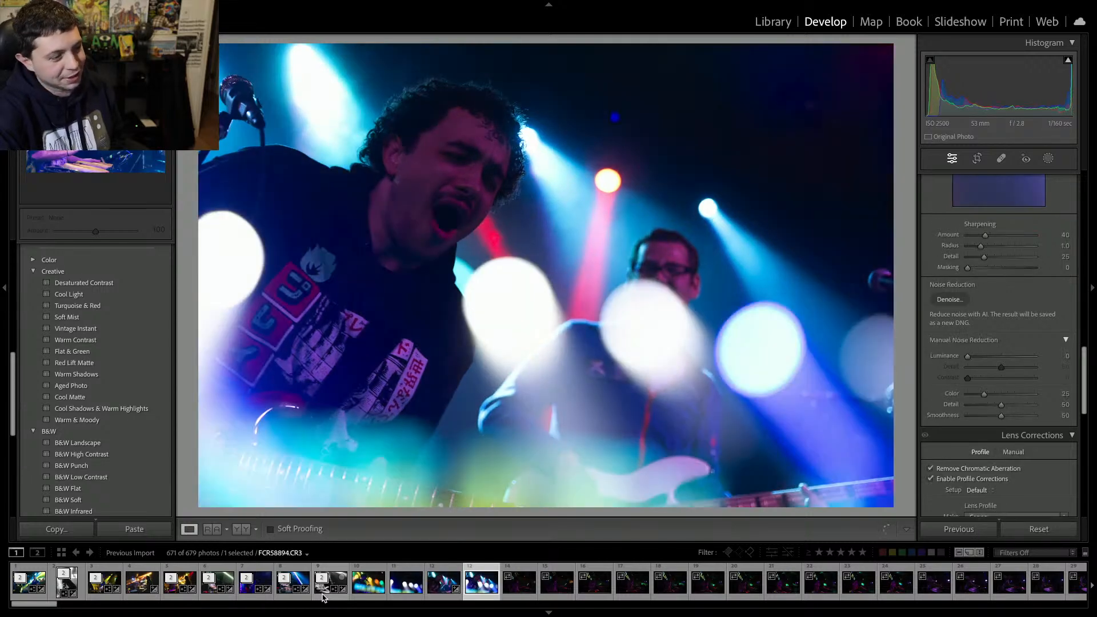
pyautogui.press('Left')
pyautogui.press('Left')
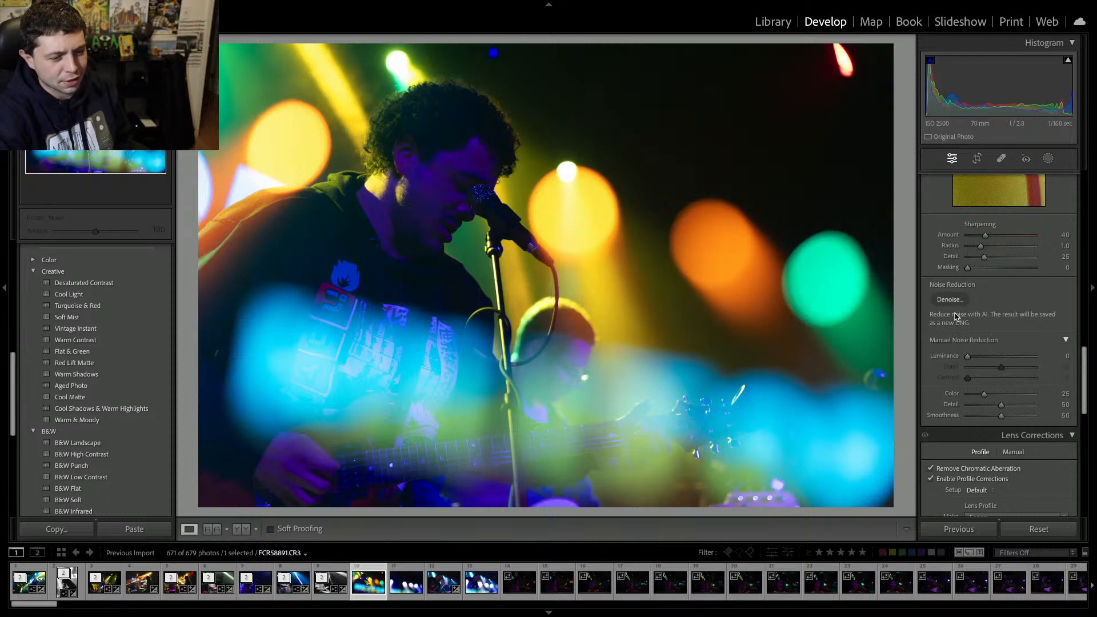
pyautogui.scroll(6, 1005, 278)
pyautogui.scroll(8, 1005, 279)
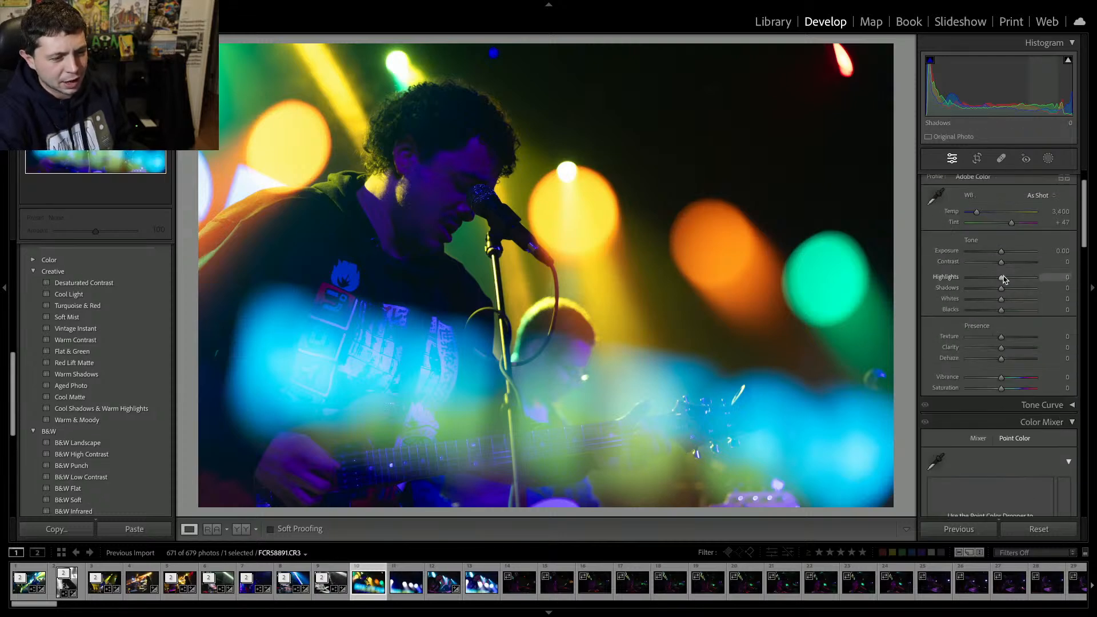
pyautogui.moveTo(1000, 301)
pyautogui.mouseDown()
pyautogui.moveTo(1020, 304)
pyautogui.moveTo(993, 266)
pyautogui.moveTo(1006, 293)
pyautogui.mouseUp()
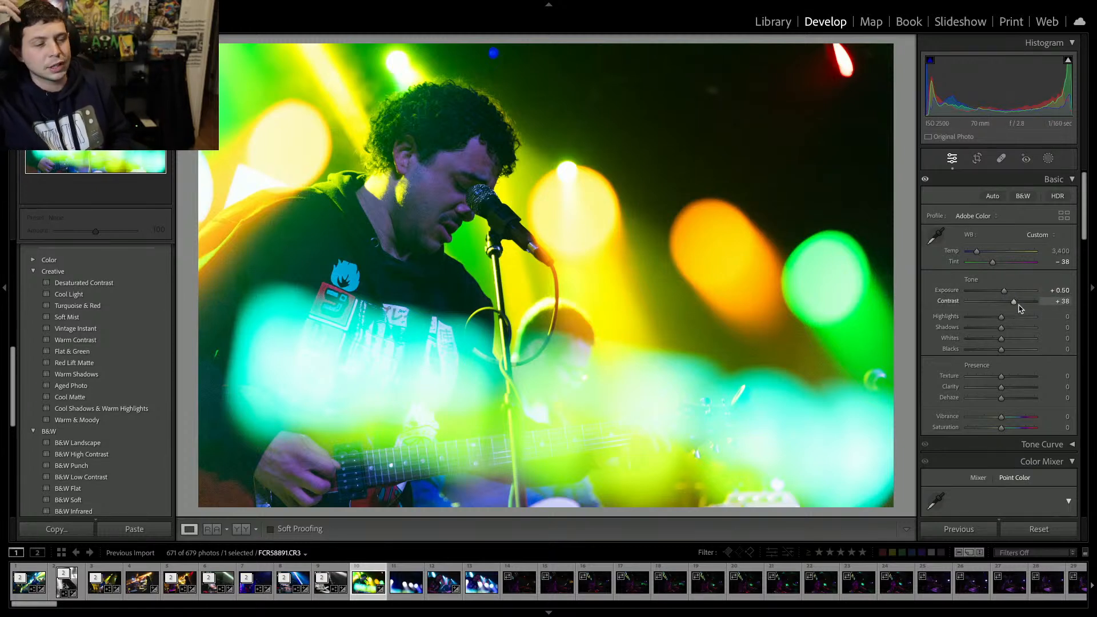
# Lower Whites to -33 and Blacks to -27, and raise Clarity to +10 on the guitarist photo.
pyautogui.moveTo(1000, 339); pyautogui.dragTo(993, 352)
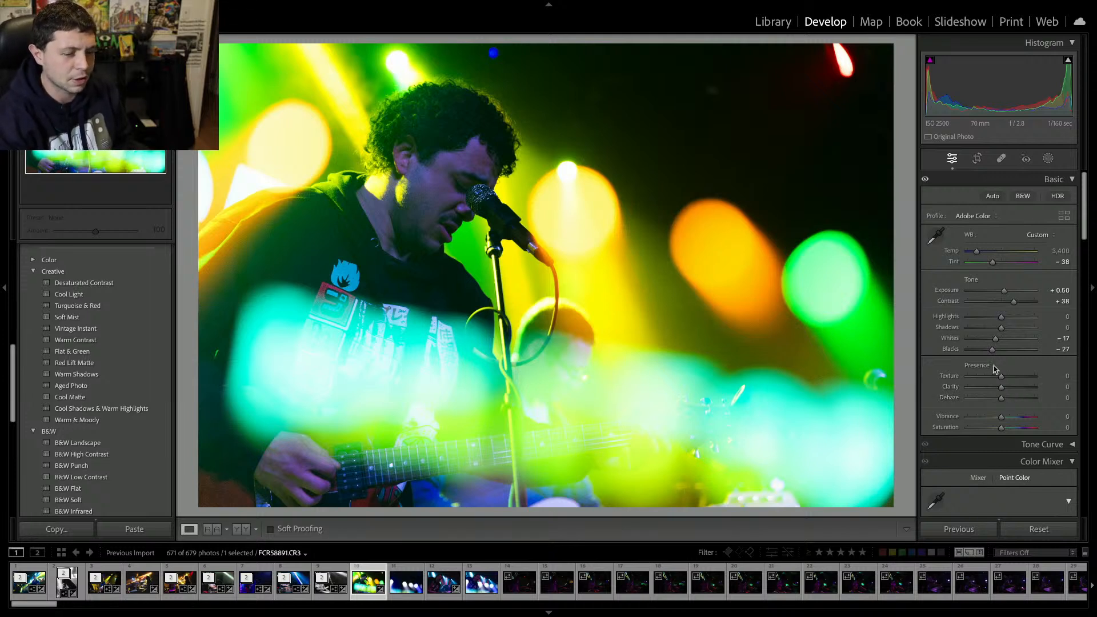
pyautogui.moveTo(995, 339); pyautogui.dragTo(990, 344)
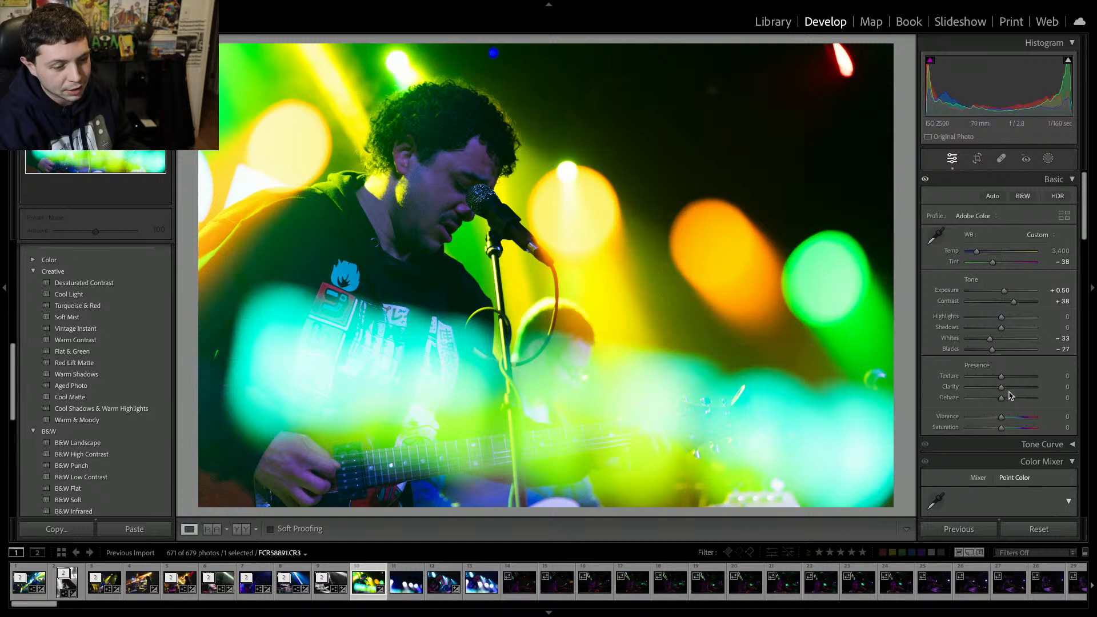
pyautogui.moveTo(1001, 388); pyautogui.dragTo(1005, 390)
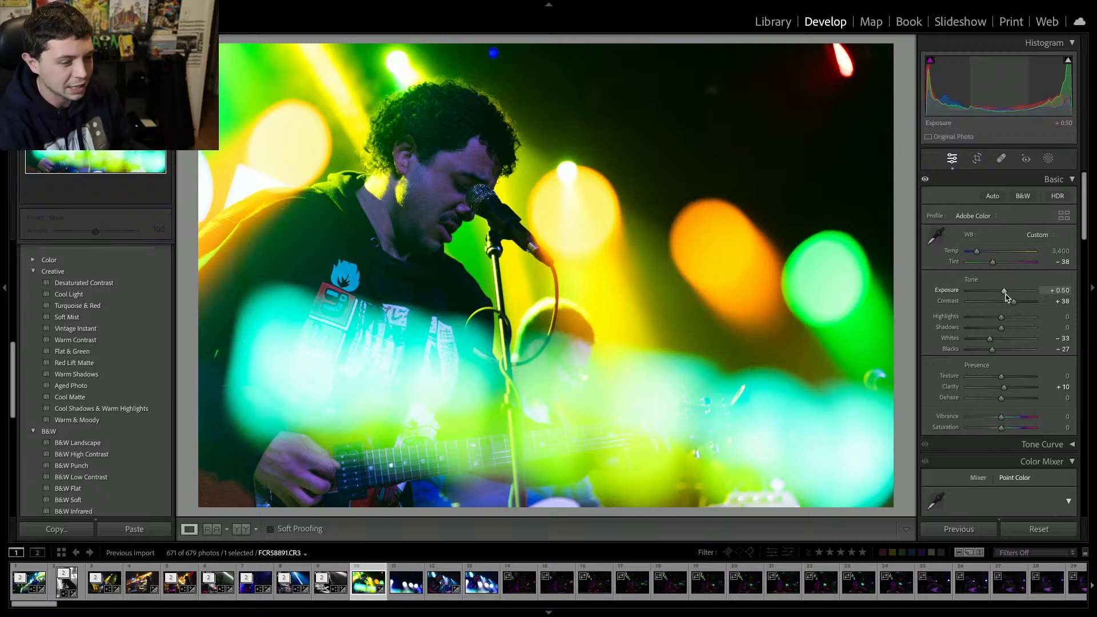
# Run AI Denoise on the edited guitarist photo.
pyautogui.scroll(-15, 979, 354)
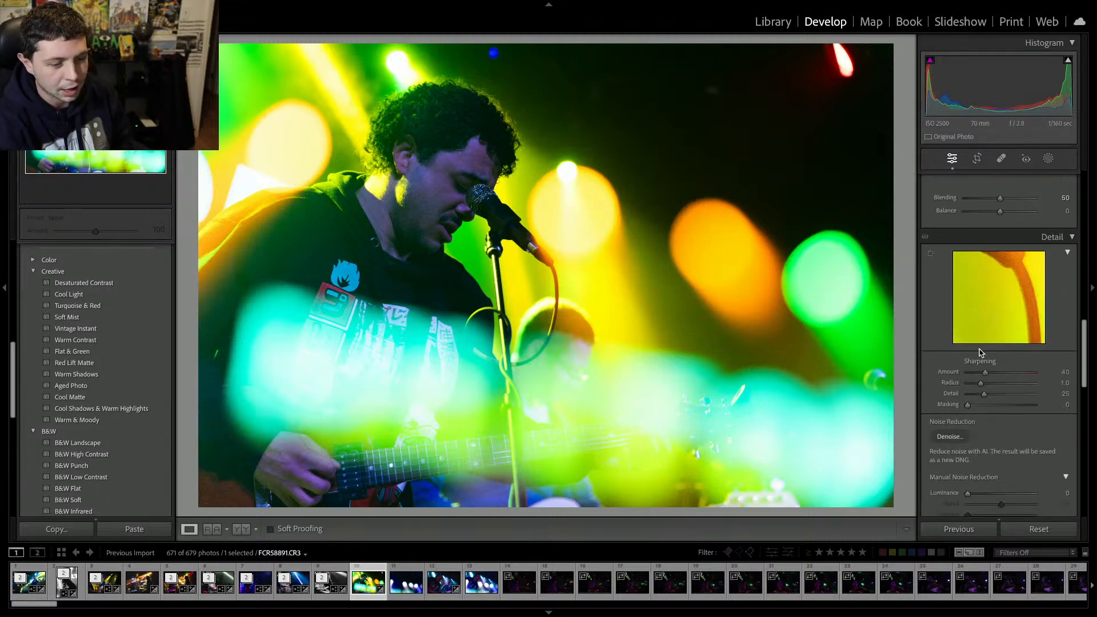
pyautogui.scroll(-2, 979, 352)
pyautogui.click(950, 409)
pyautogui.press('Escape')
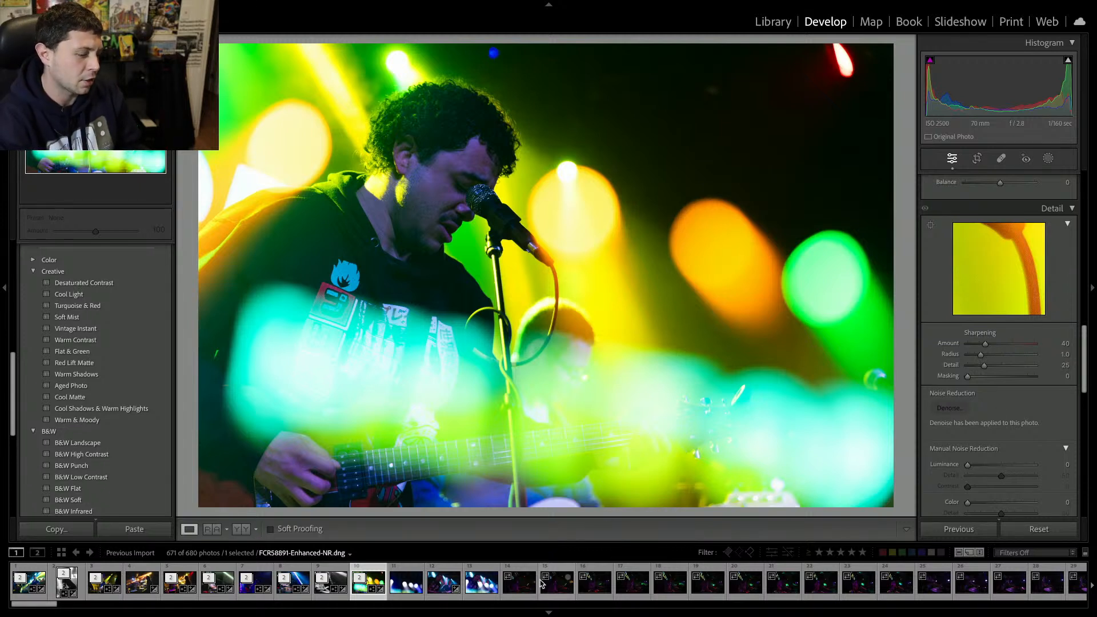
# Select the following bokeh-only shot and delete it together with the next photo.
pyautogui.click(411, 596)
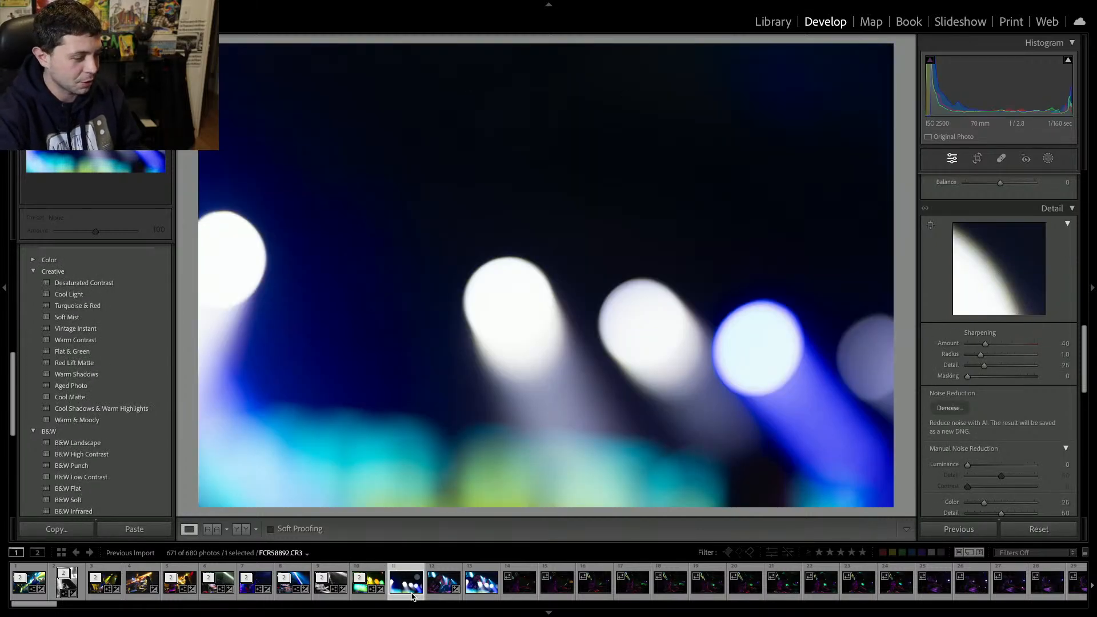
pyautogui.press('Delete')
pyautogui.press('Delete')
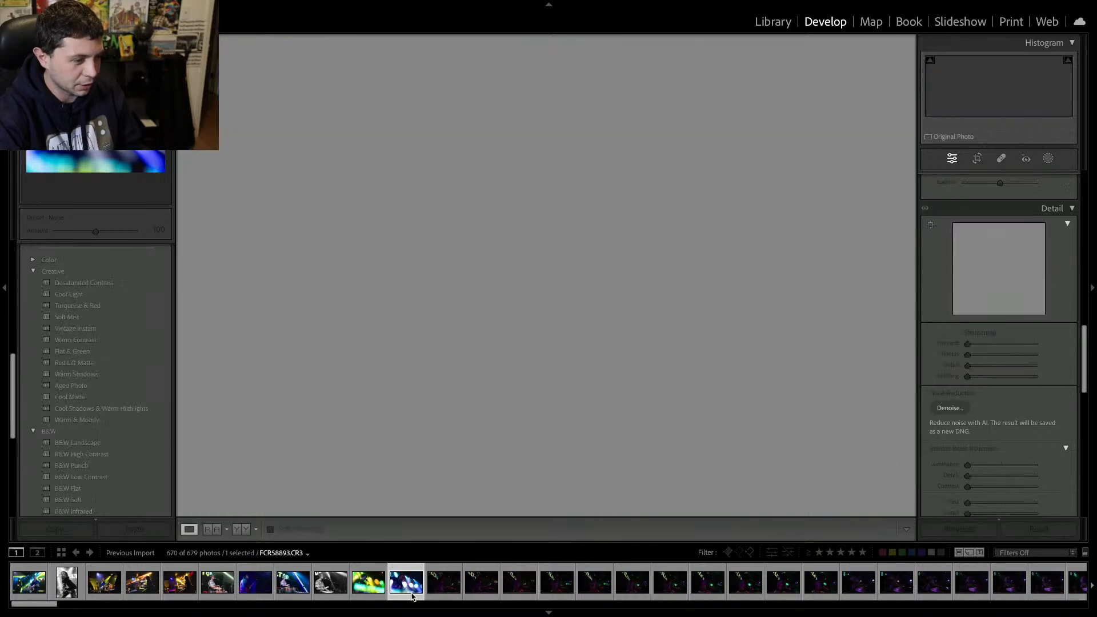
# On the singer photo, set Temp 7,300, Tint -124, Exposure +0.70, Contrast +37 and Whites -28.
pyautogui.scroll(3, 968, 315)
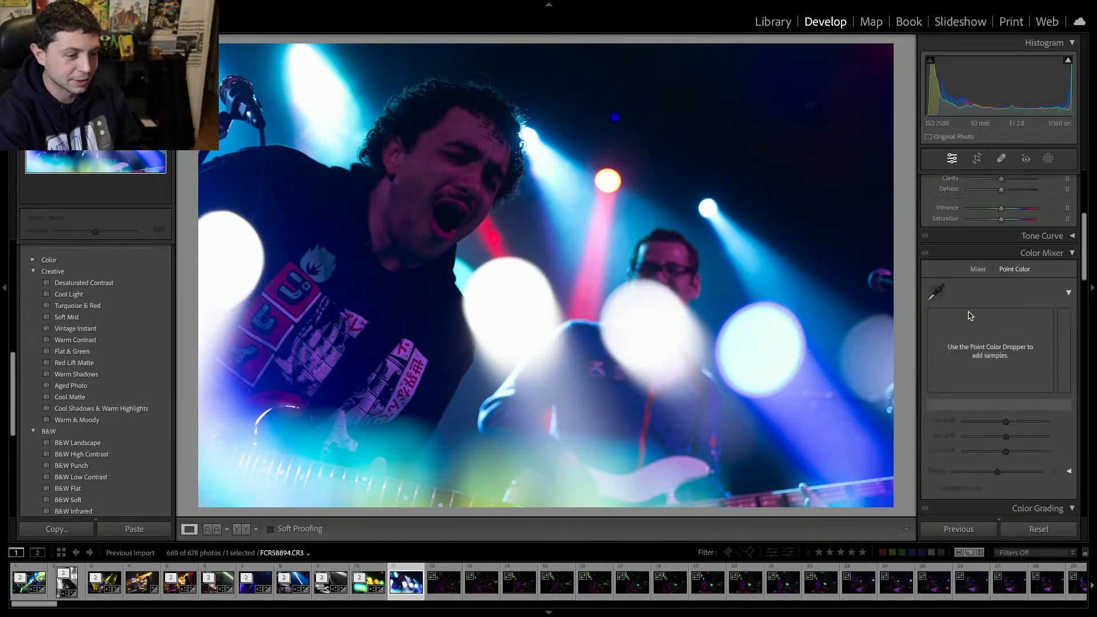
pyautogui.scroll(4, 971, 303)
pyautogui.moveTo(986, 263); pyautogui.dragTo(1013, 305)
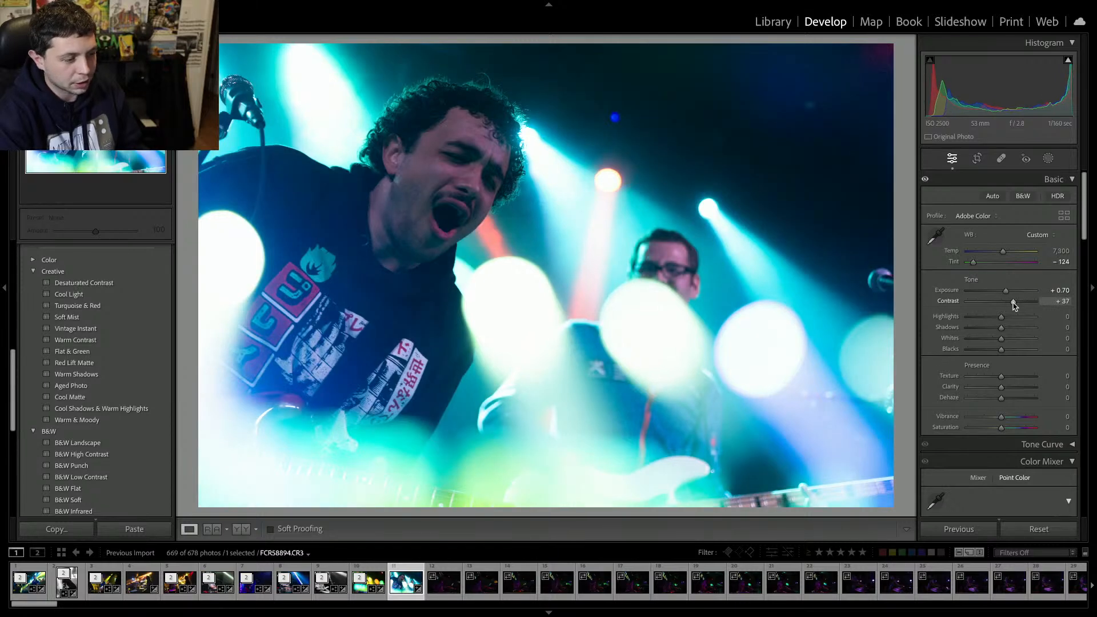
pyautogui.moveTo(1001, 338); pyautogui.dragTo(990, 343)
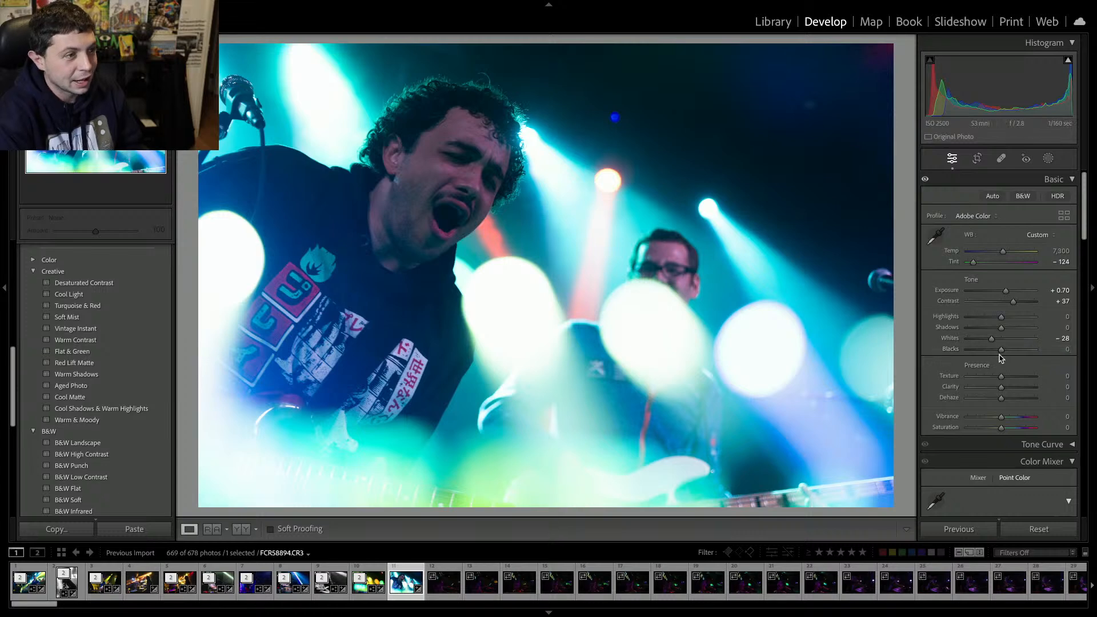
# Move to the next drummer shot and remove the following dark drummer photos from the catalog.
pyautogui.press('Right')
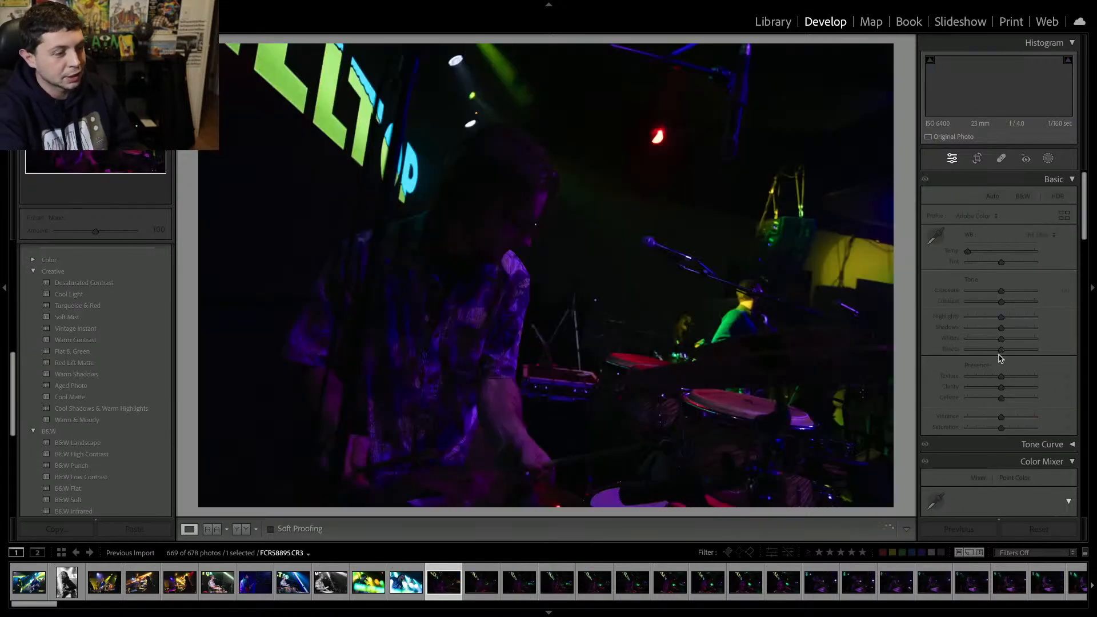
pyautogui.press('Delete')
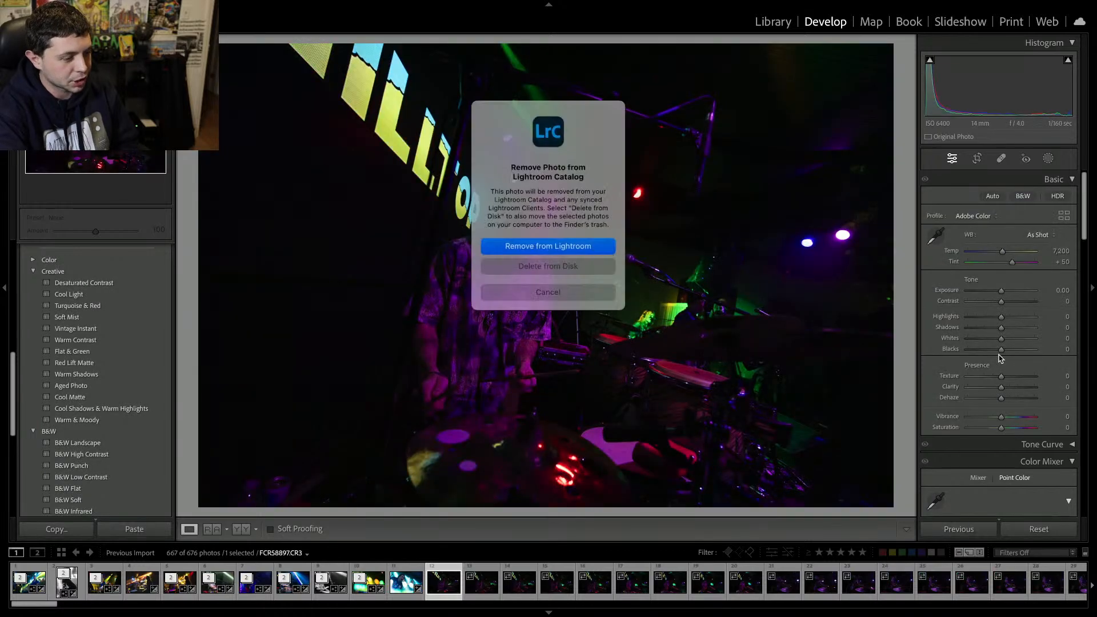
pyautogui.press('Return')
pyautogui.press('Delete')
pyautogui.press('Return')
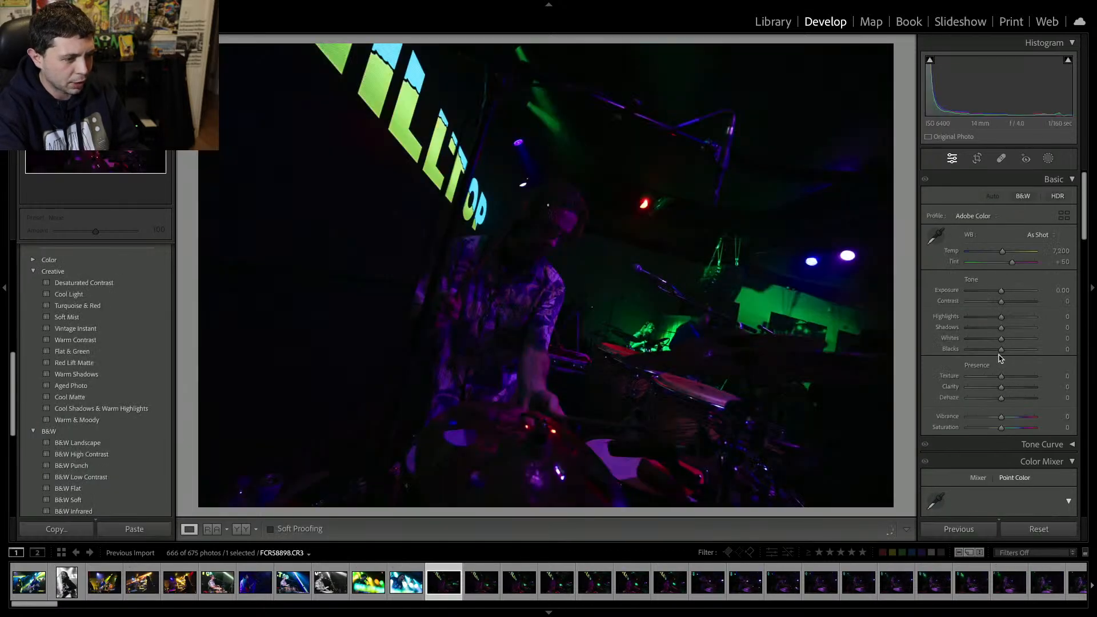
pyautogui.press('Delete')
pyautogui.press('Return')
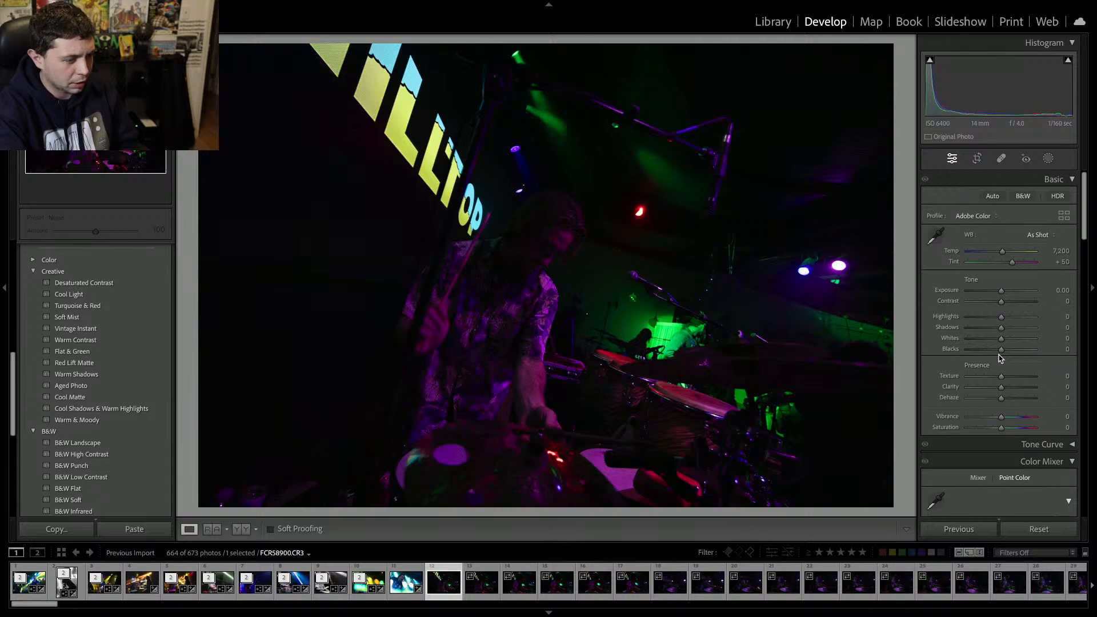
# Raise Exposure to +2.35 on the dark drummer photo and toggle the photo info overlay.
pyautogui.moveTo(1001, 291); pyautogui.dragTo(1017, 292)
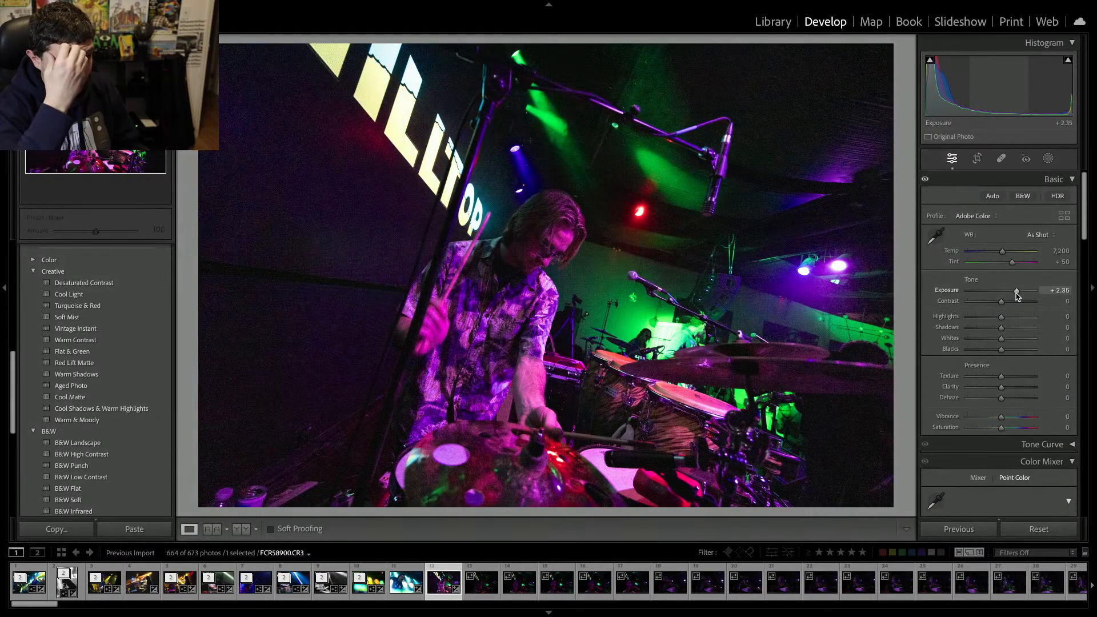
pyautogui.press('i')
pyautogui.press('i')
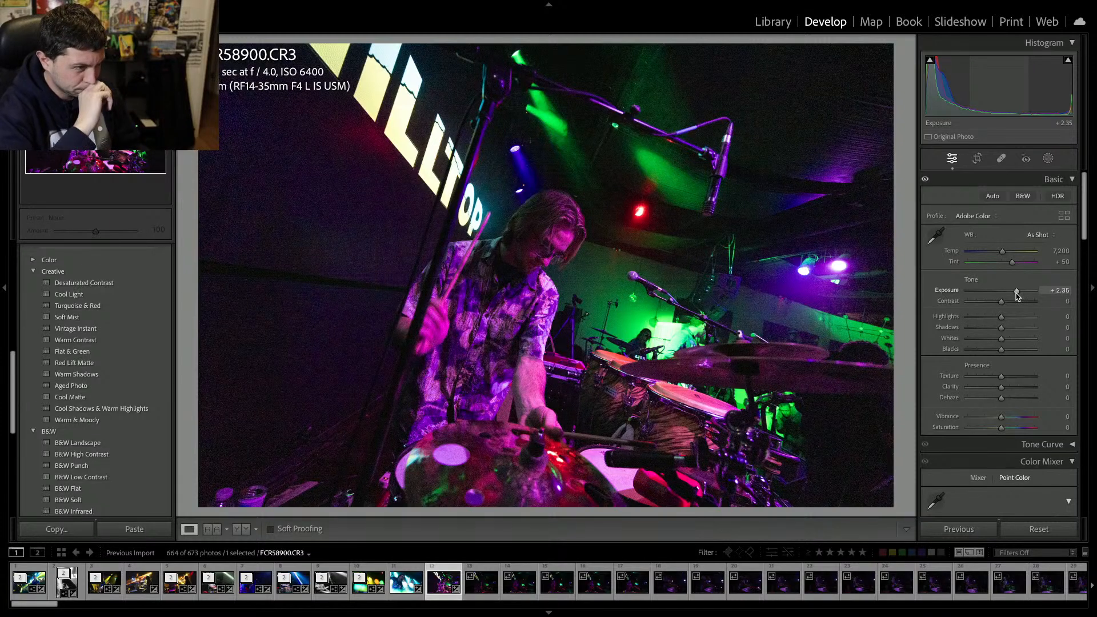
# Delete the run of dark and blurry drummer shots, including the brightened one.
pyautogui.press('Delete')
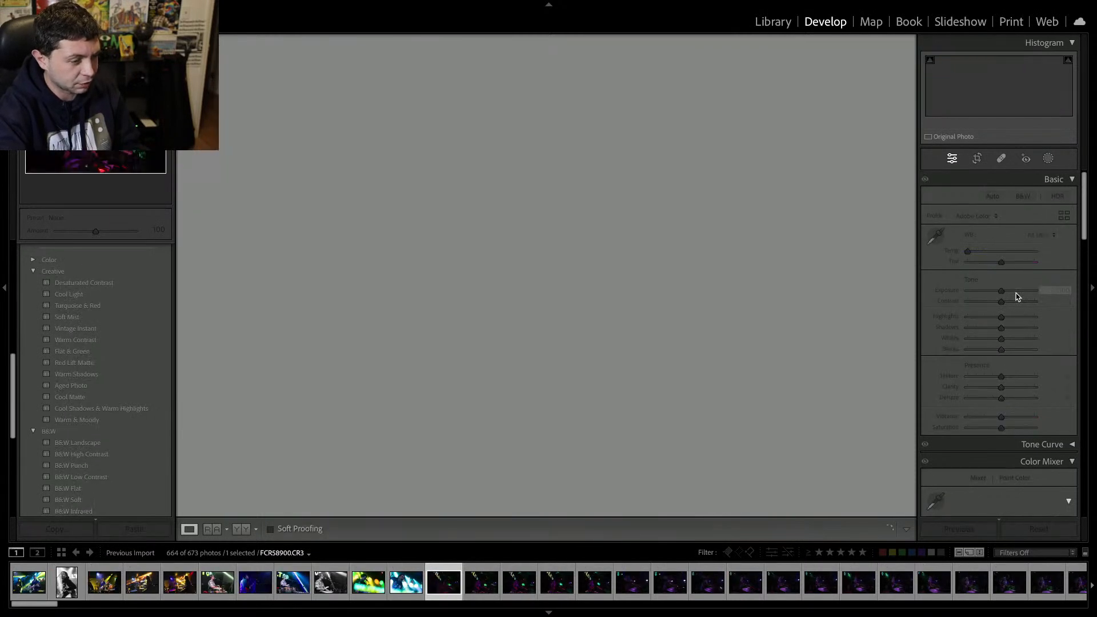
pyautogui.press('Delete')
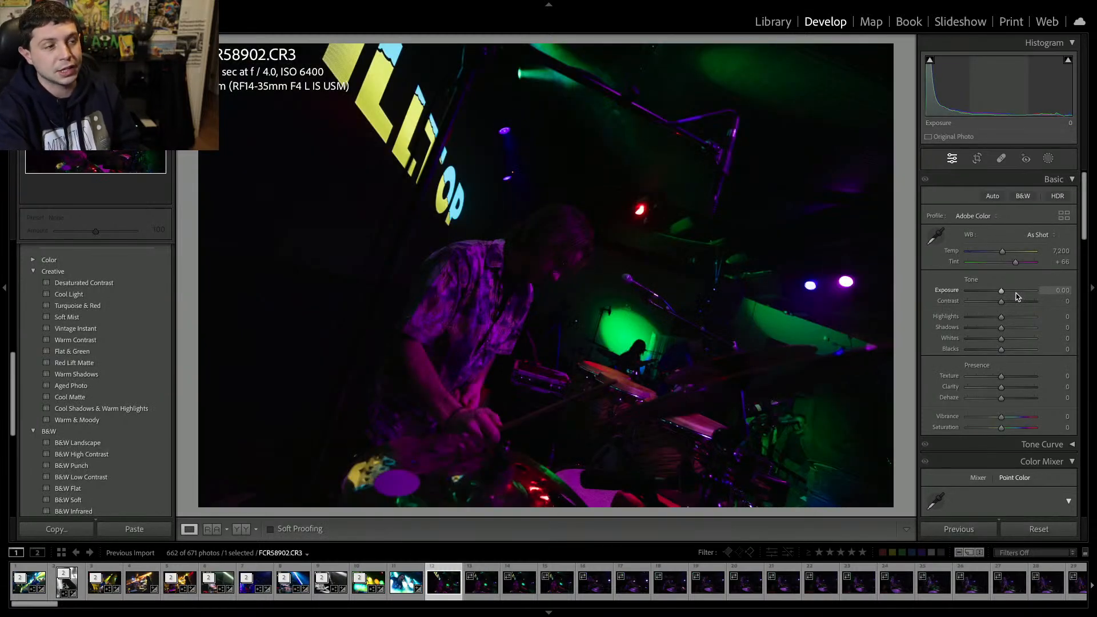
pyautogui.press('Delete')
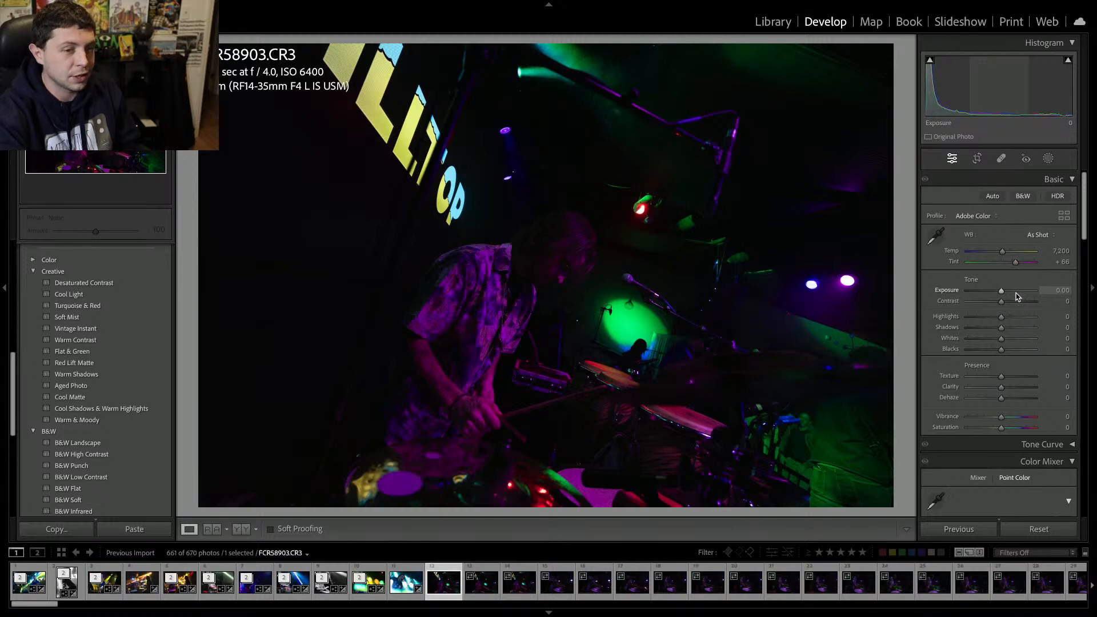
pyautogui.press('Delete')
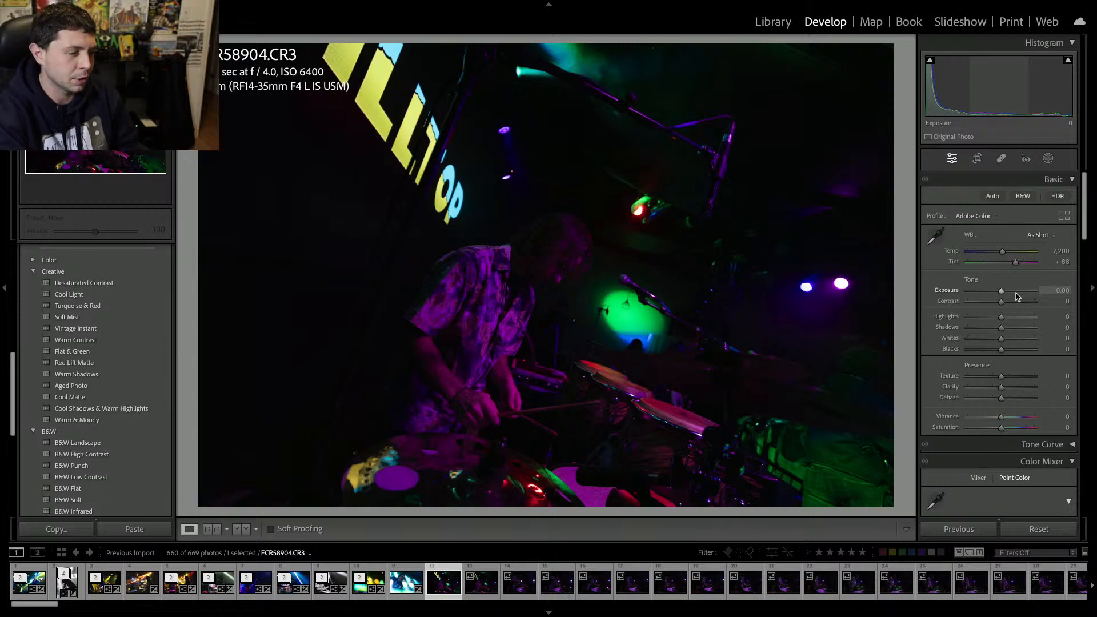
pyautogui.press('Delete')
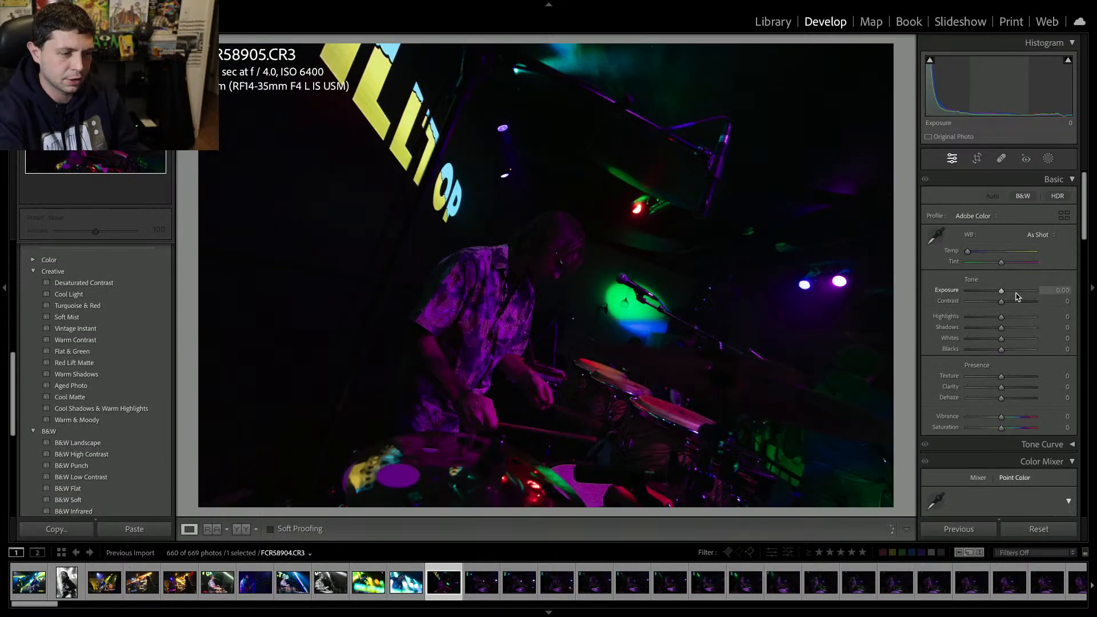
pyautogui.press('Delete')
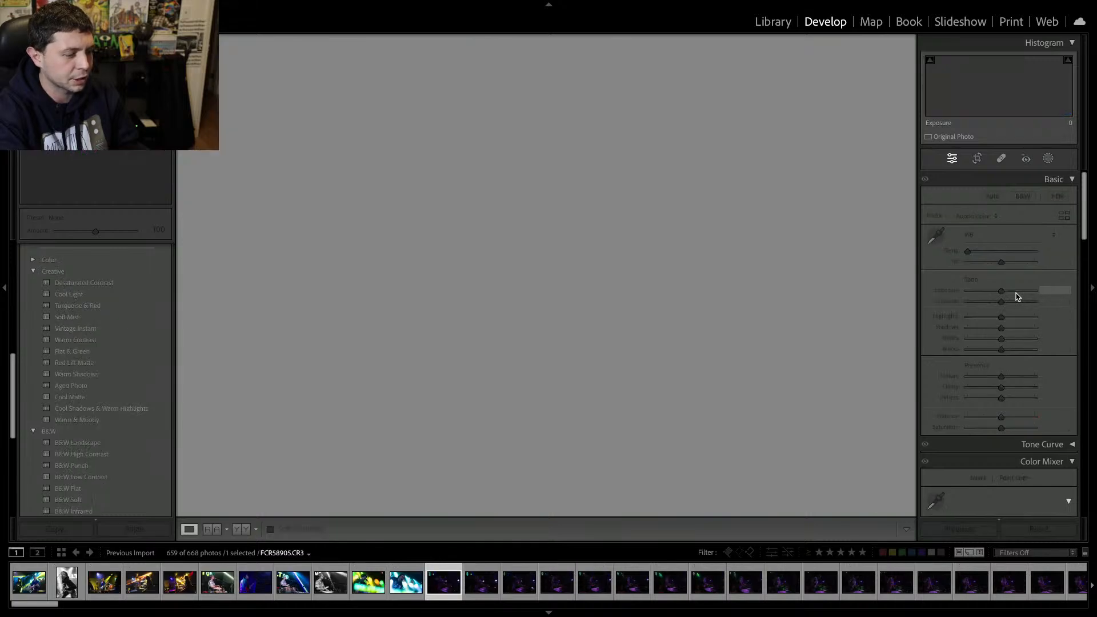
pyautogui.press('Delete')
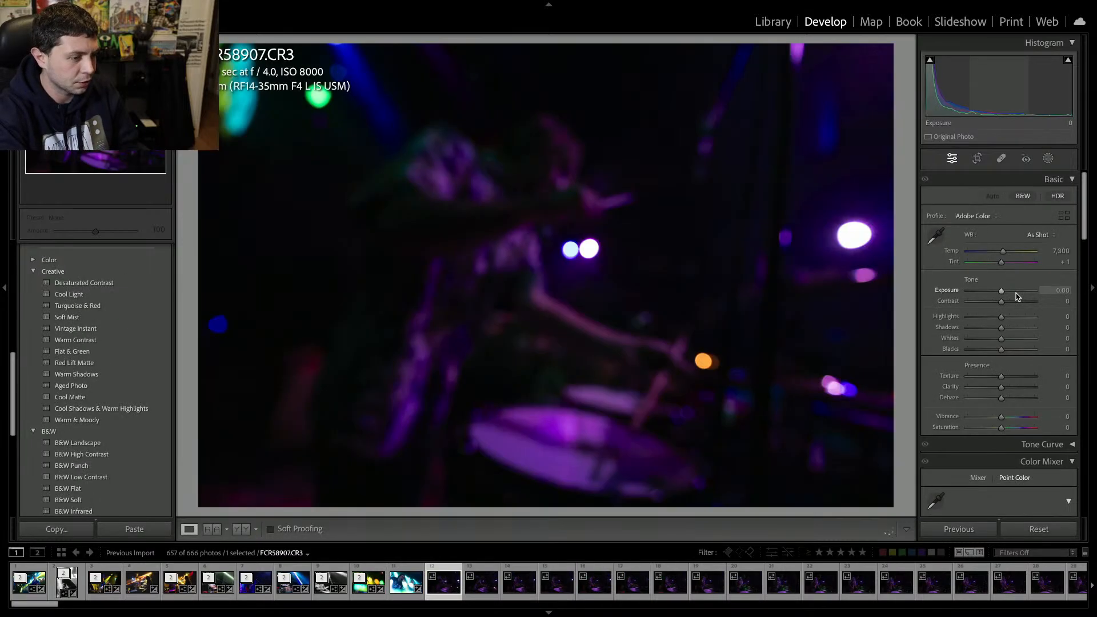
pyautogui.press('Delete')
pyautogui.press('Delete')
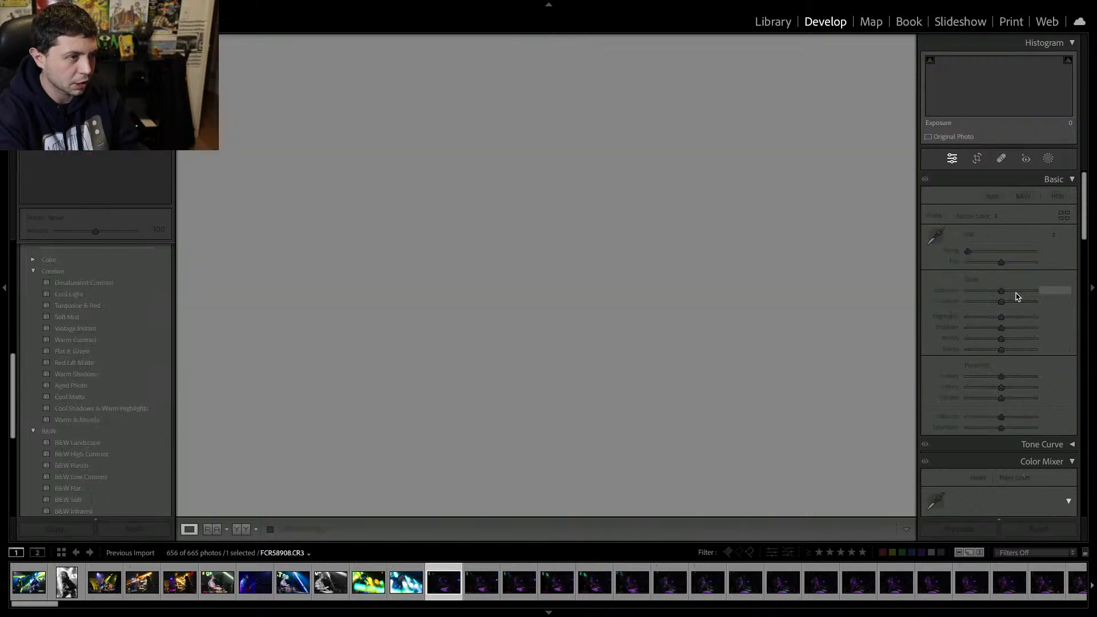
# Browse back and forth through the remaining drummer shots to compare them.
pyautogui.press('Right')
pyautogui.press('Right')
pyautogui.press('Right')
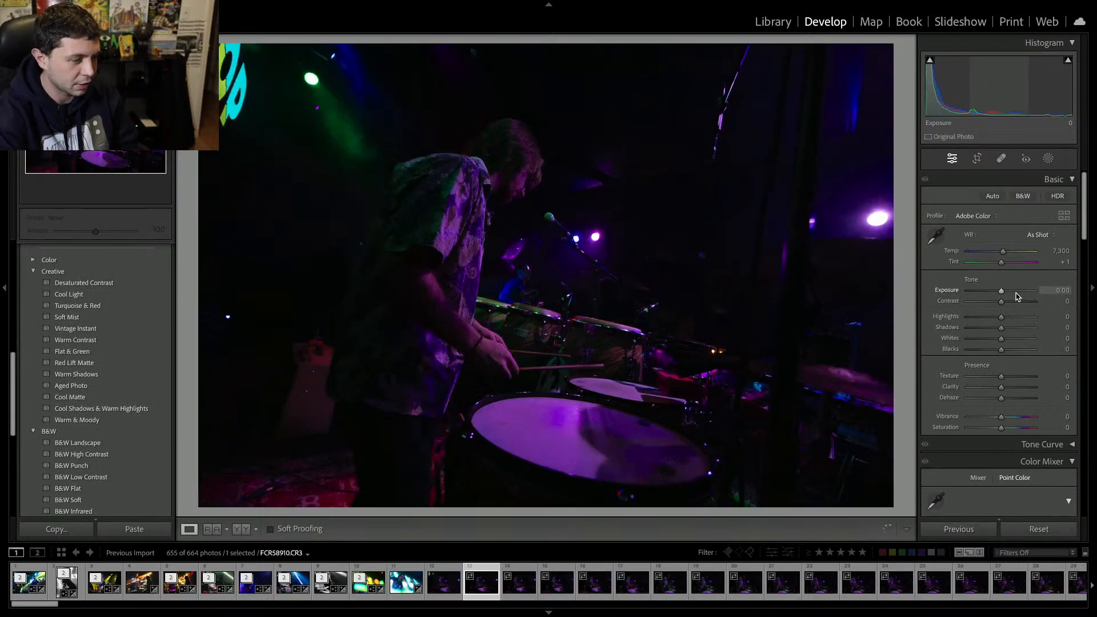
pyautogui.press('Right')
pyautogui.press('Right')
pyautogui.press('Right')
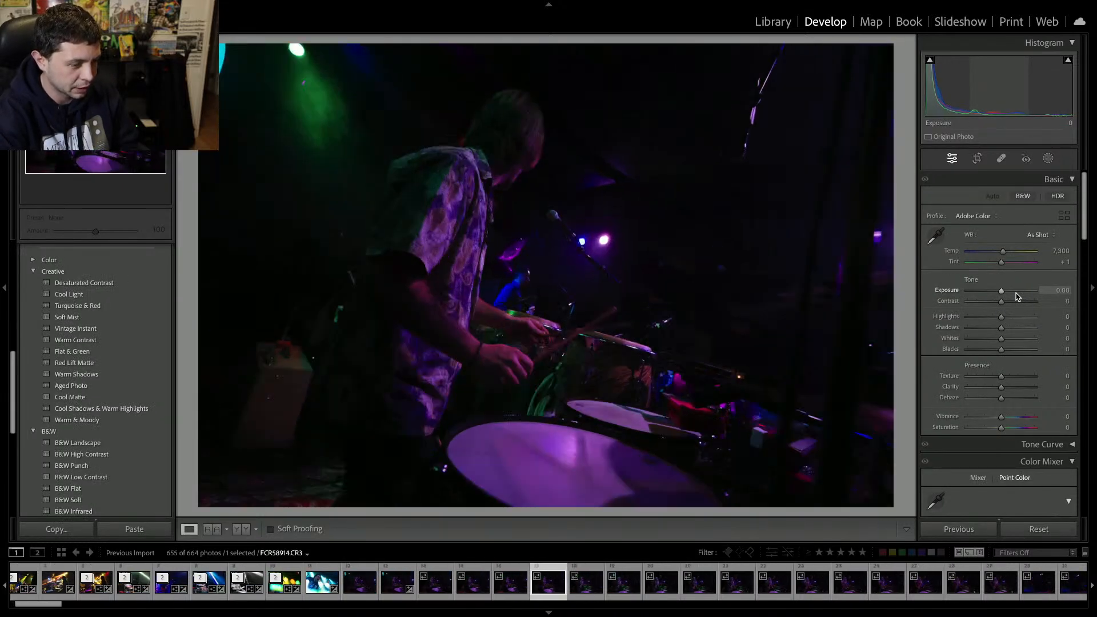
pyautogui.press('Left')
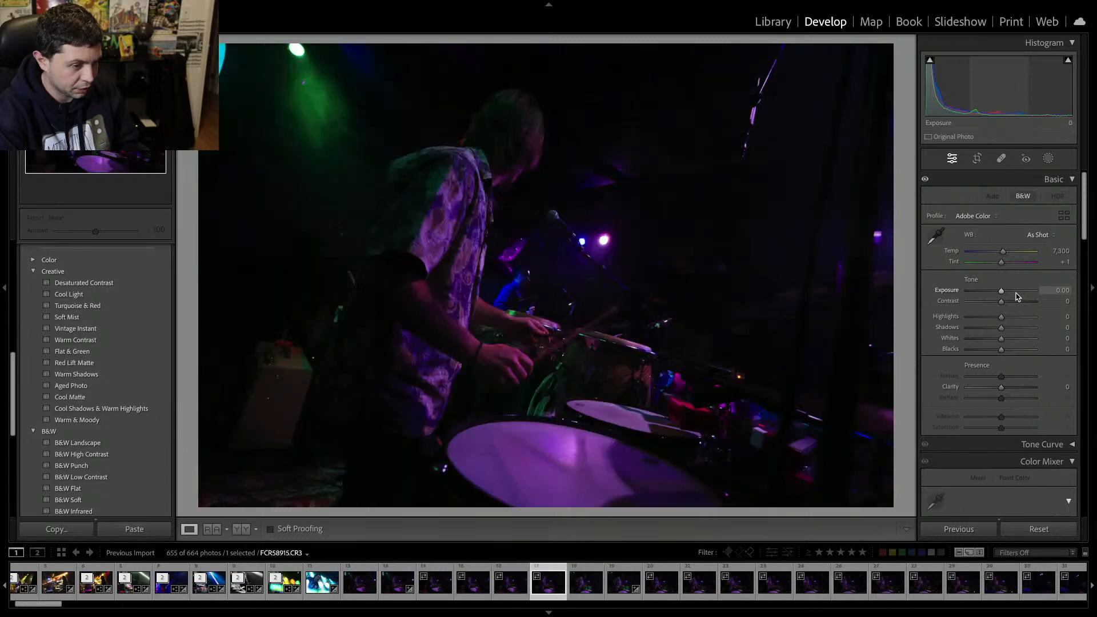
pyautogui.press('Right')
pyautogui.press('Right')
pyautogui.press('Right')
pyautogui.press('Right')
pyautogui.press('Right')
pyautogui.press('Right')
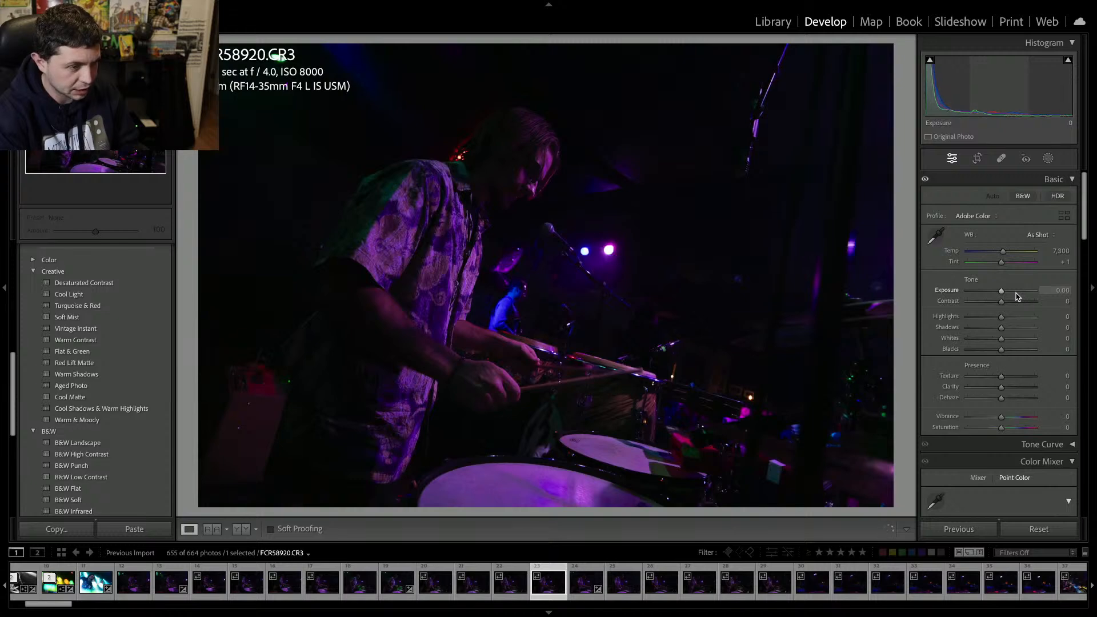
pyautogui.press('Left')
pyautogui.press('Right')
pyautogui.press('Right')
pyautogui.press('Right')
pyautogui.press('Right')
pyautogui.press('Right')
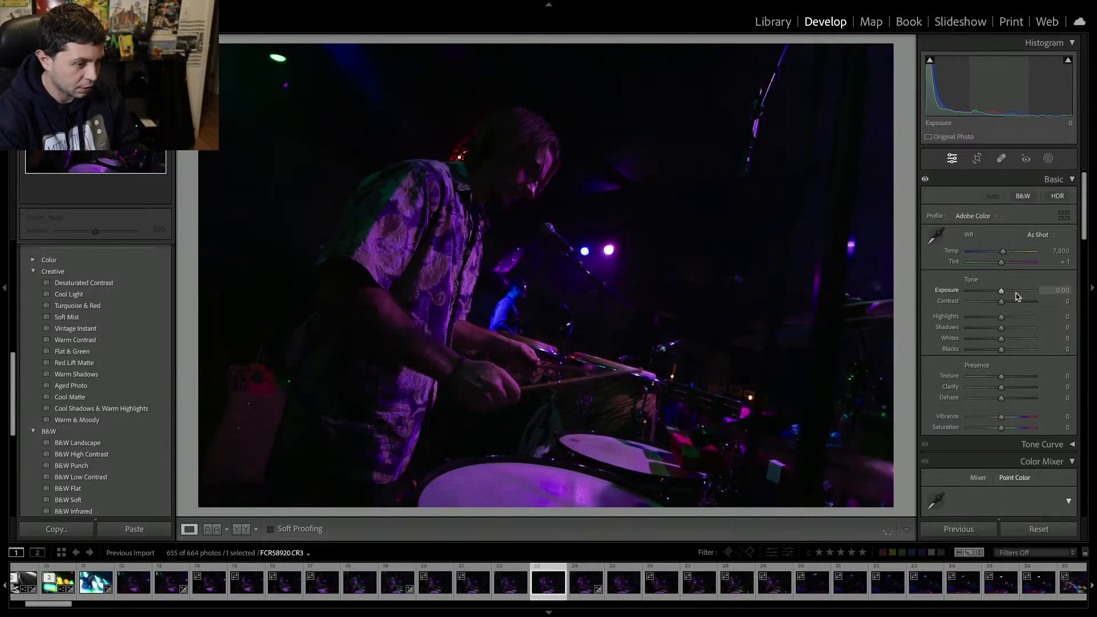
pyautogui.press('Right')
pyautogui.press('Right')
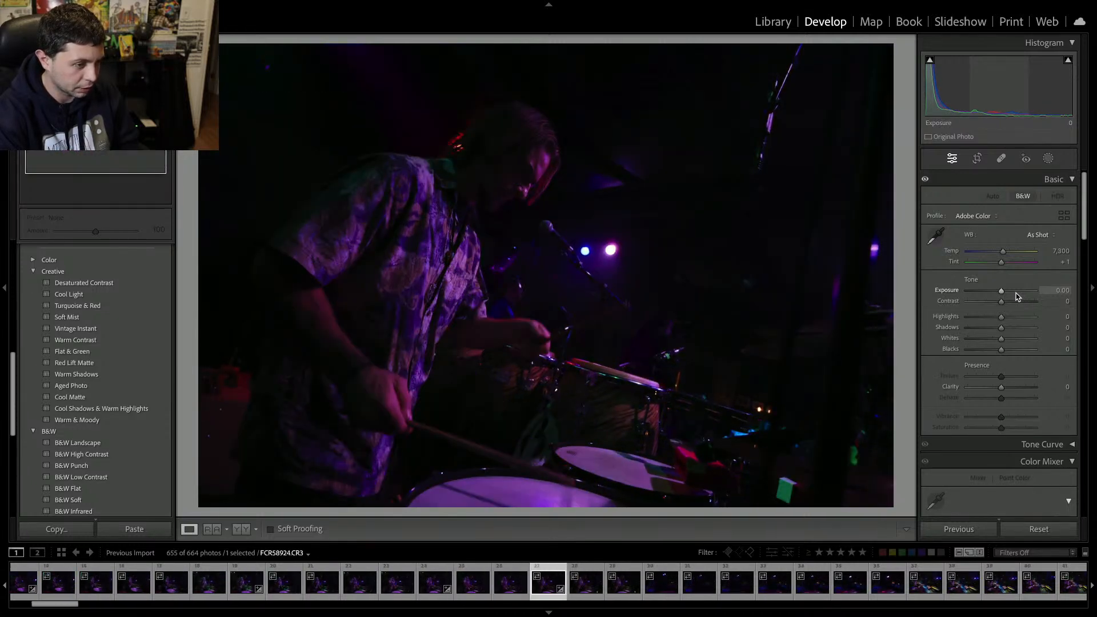
pyautogui.press('Left')
pyautogui.press('Left')
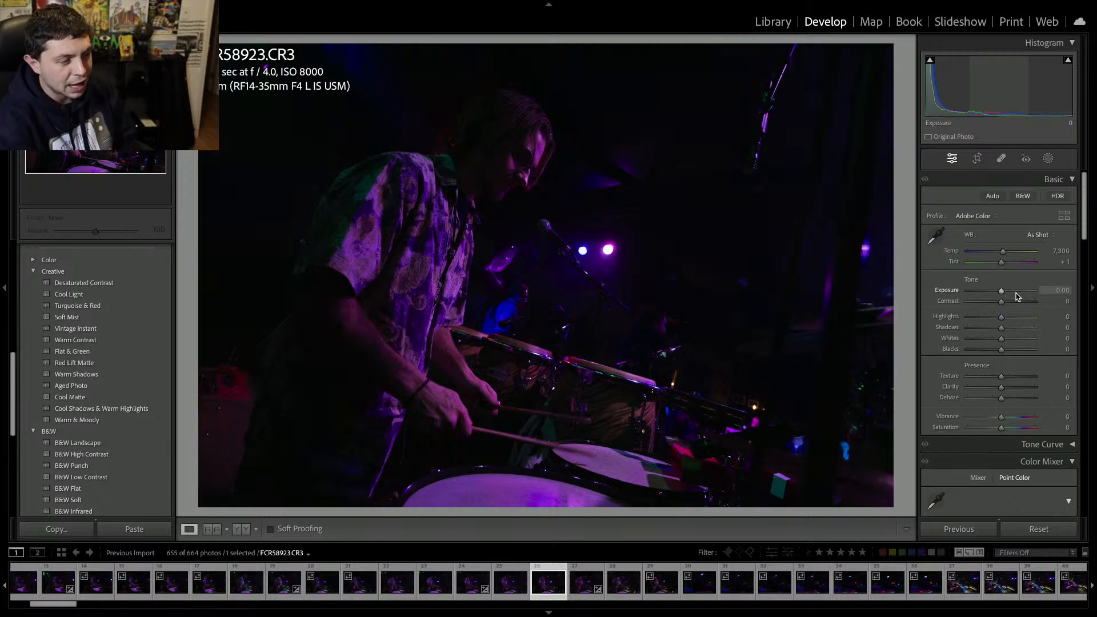
# Move to the next drummer photo and set its Exposure to +1.50 and Contrast to +32.
pyautogui.press('Right')
pyautogui.press('Right')
pyautogui.press('Right')
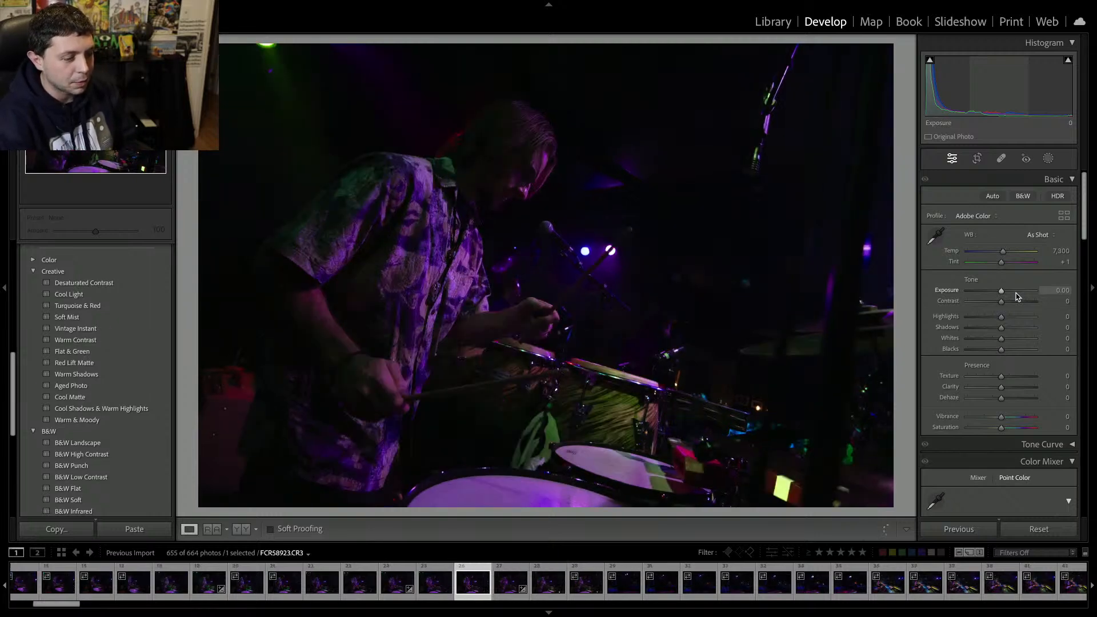
pyautogui.press('Left')
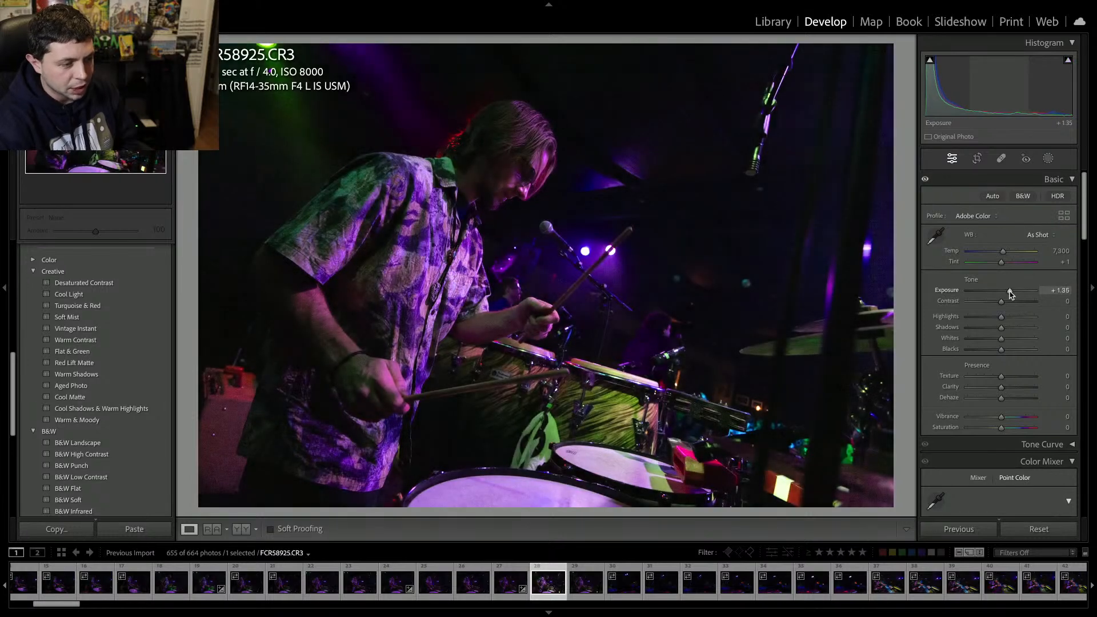
pyautogui.moveTo(1010, 294); pyautogui.dragTo(1011, 294)
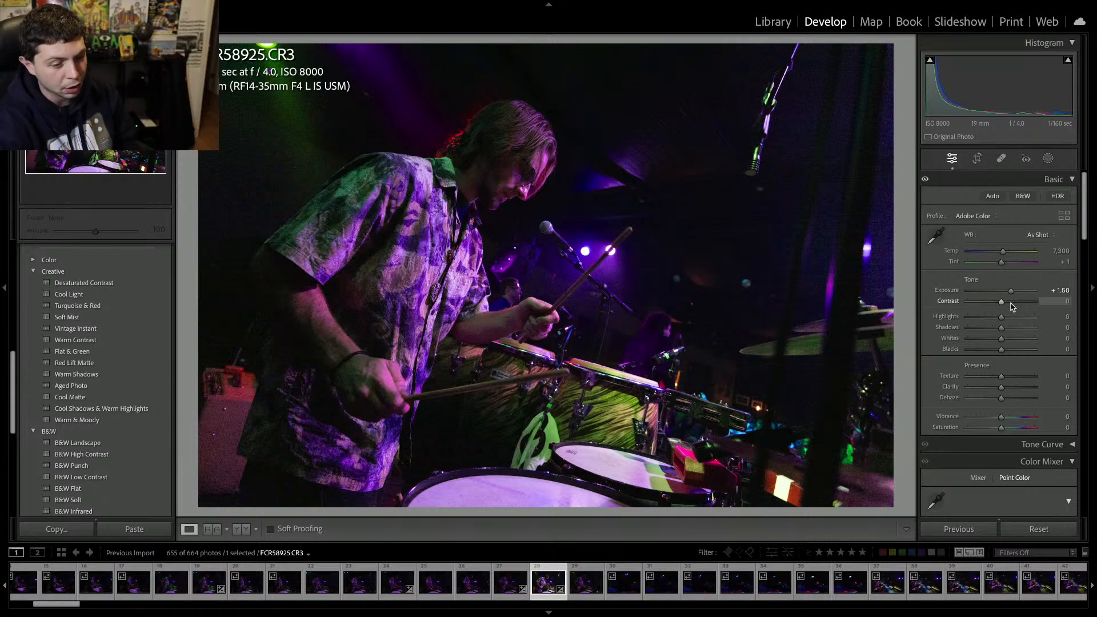
pyautogui.click(1010, 302)
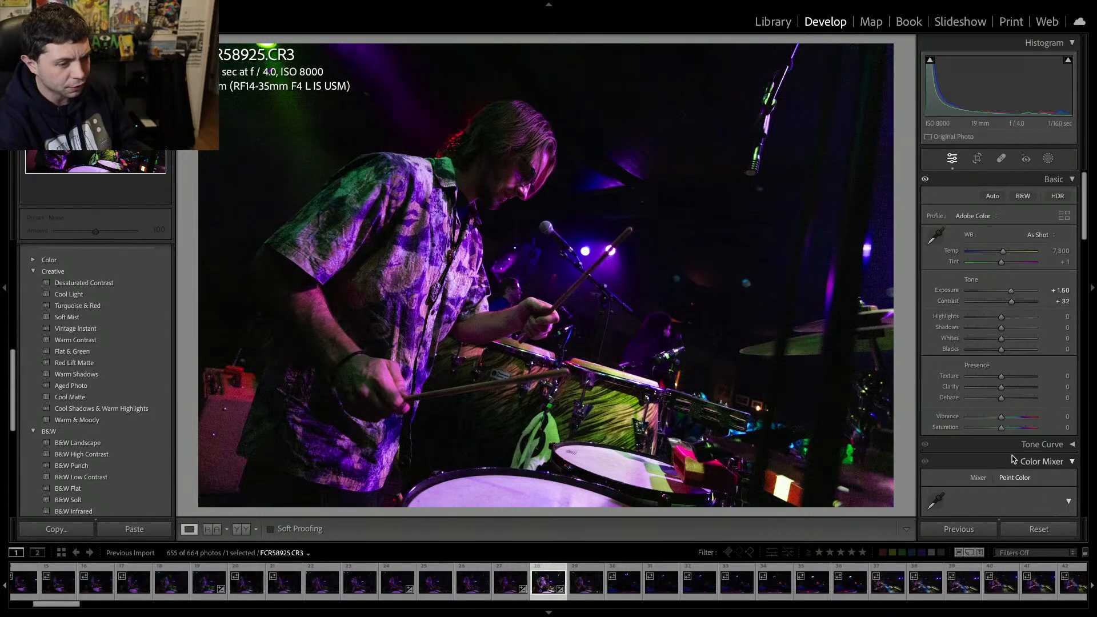
# Convert the photo to black and white by setting Vibrance and Saturation to -100, and raise Exposure to +2.25.
pyautogui.moveTo(974, 427)
pyautogui.mouseDown()
pyautogui.moveTo(956, 428)
pyautogui.moveTo(966, 417)
pyautogui.mouseUp()
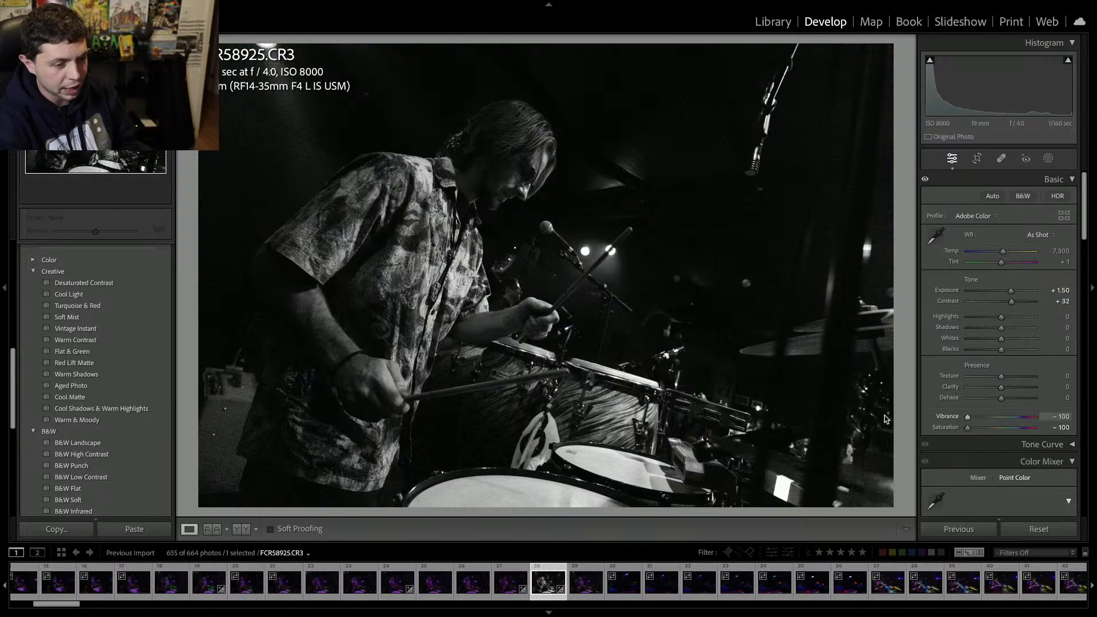
pyautogui.click(1017, 291)
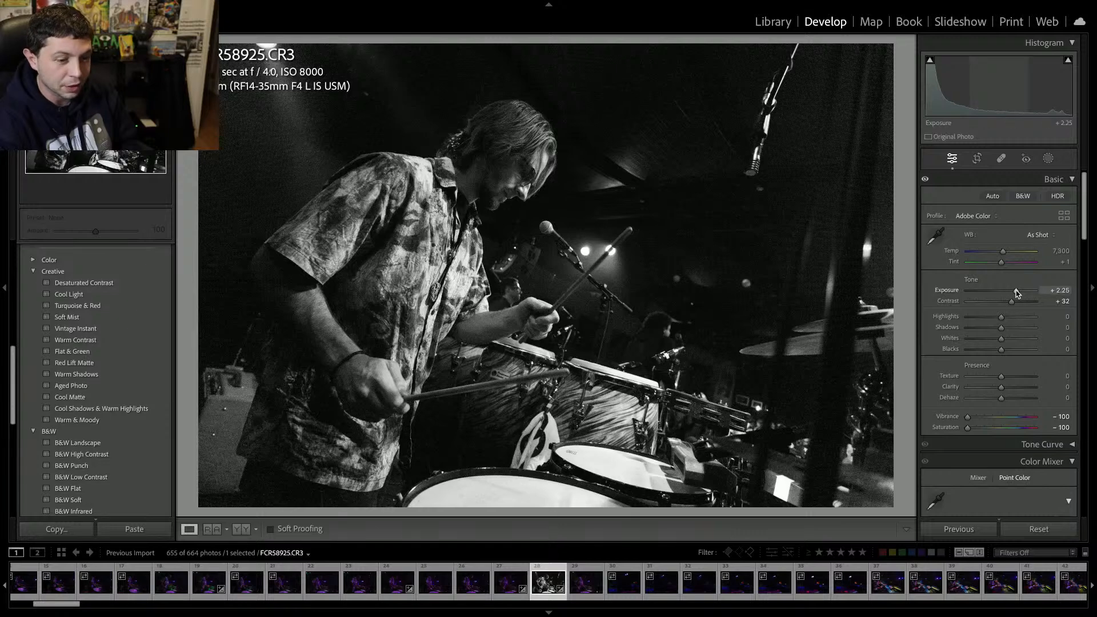
# Apply AI Denoise to the photo with an amount of 55, then zoom in and out to inspect the result.
pyautogui.scroll(-10, 994, 343)
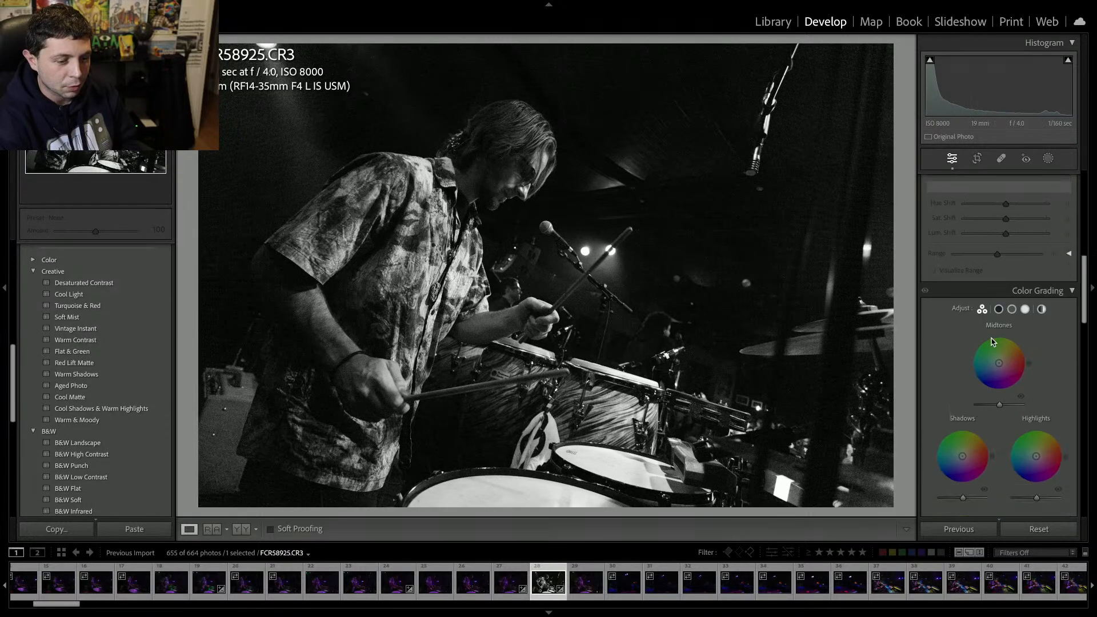
pyautogui.scroll(-8, 992, 341)
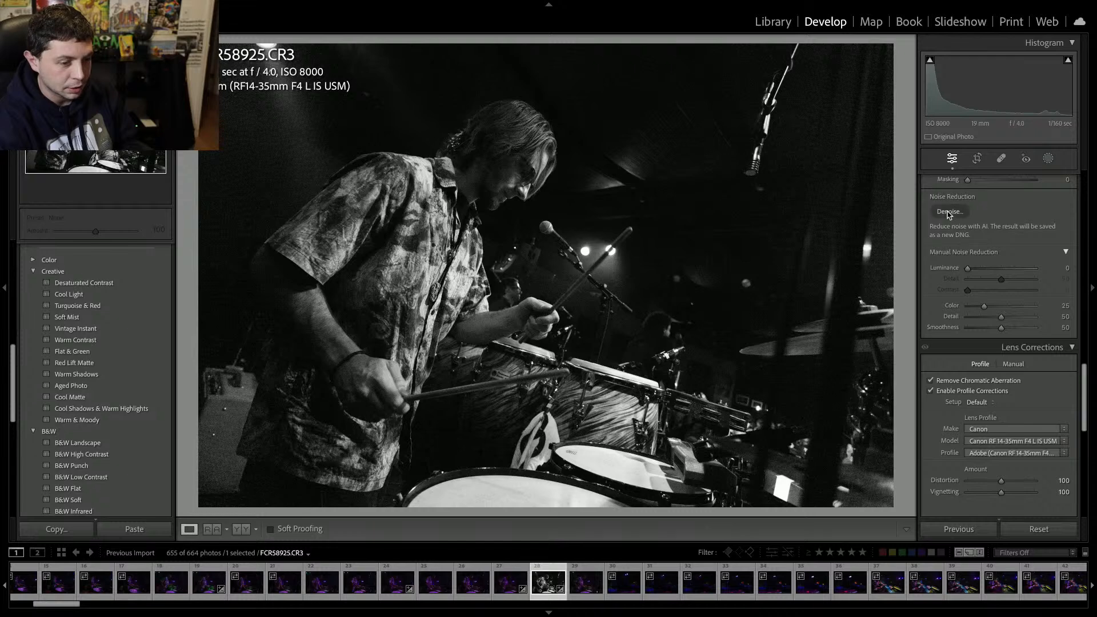
pyautogui.click(948, 212)
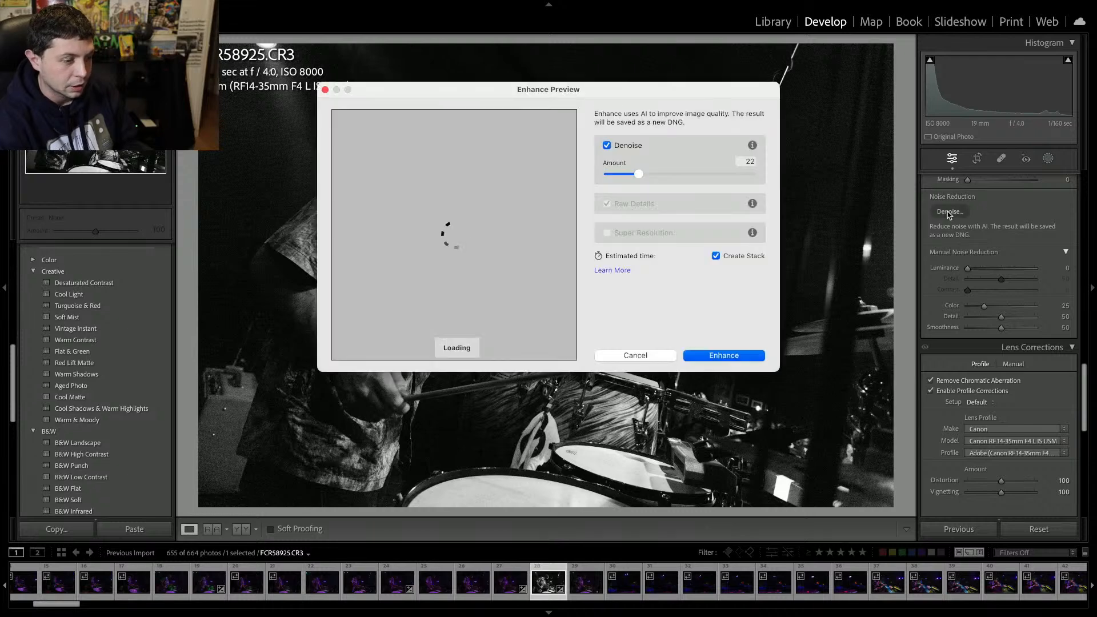
pyautogui.click(680, 174)
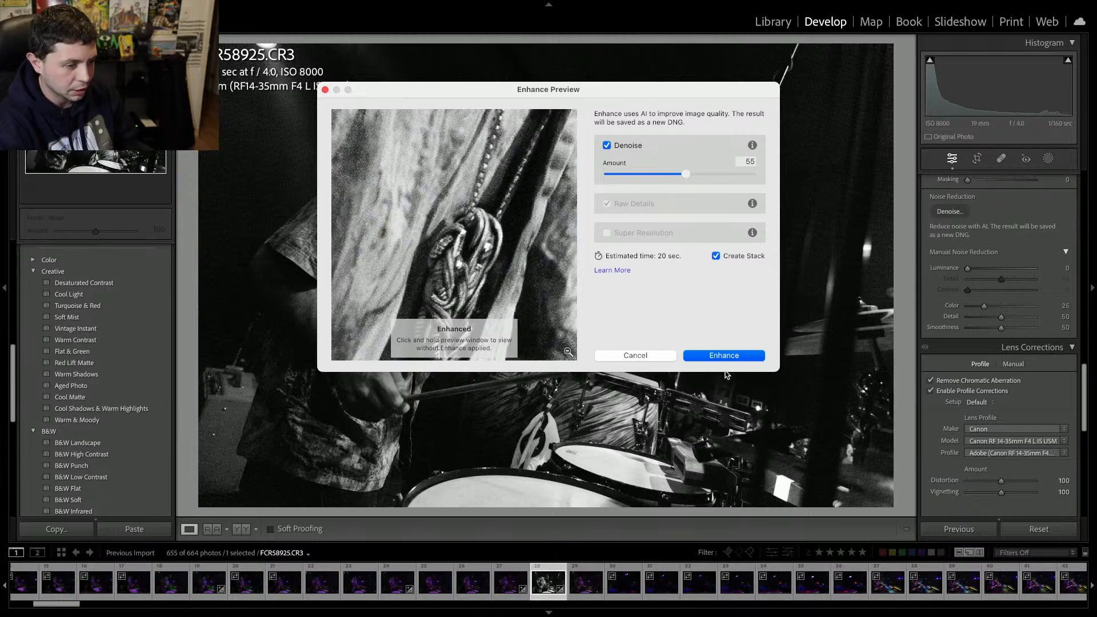
pyautogui.click(721, 357)
pyautogui.click(809, 183)
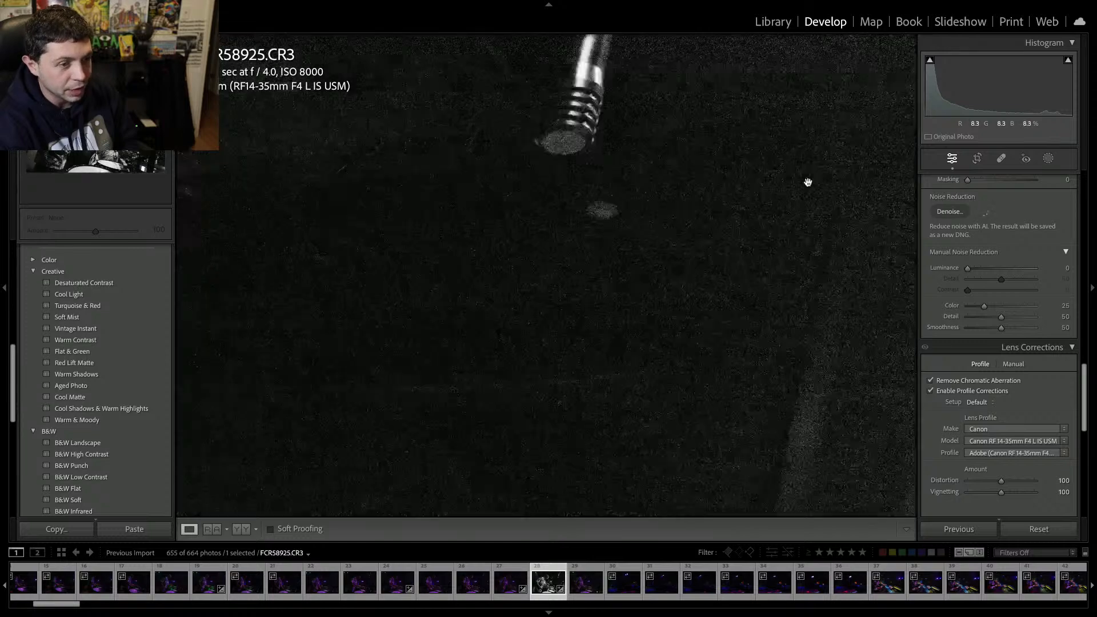
pyautogui.click(808, 182)
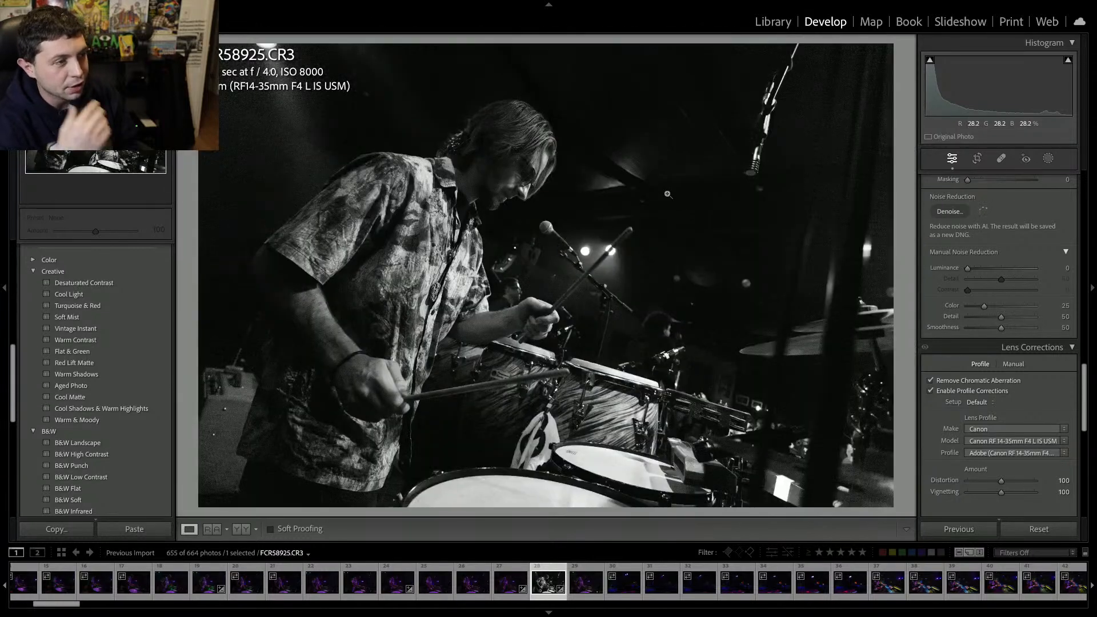
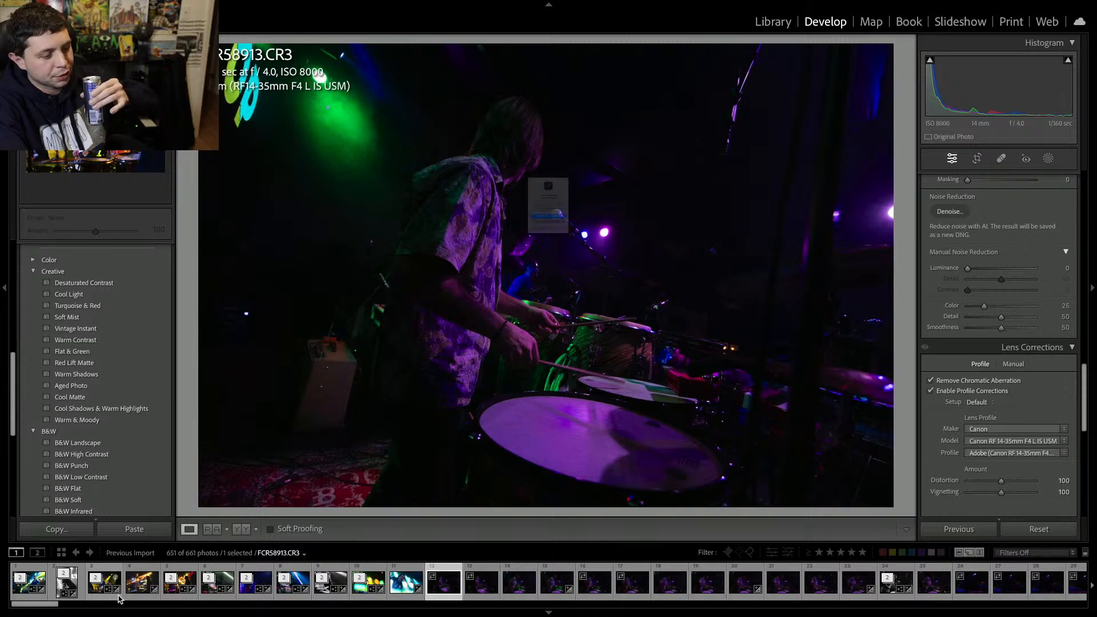
# Set the drummer photo's Exposure to +0.95 and Contrast to +8.
pyautogui.press('Return')
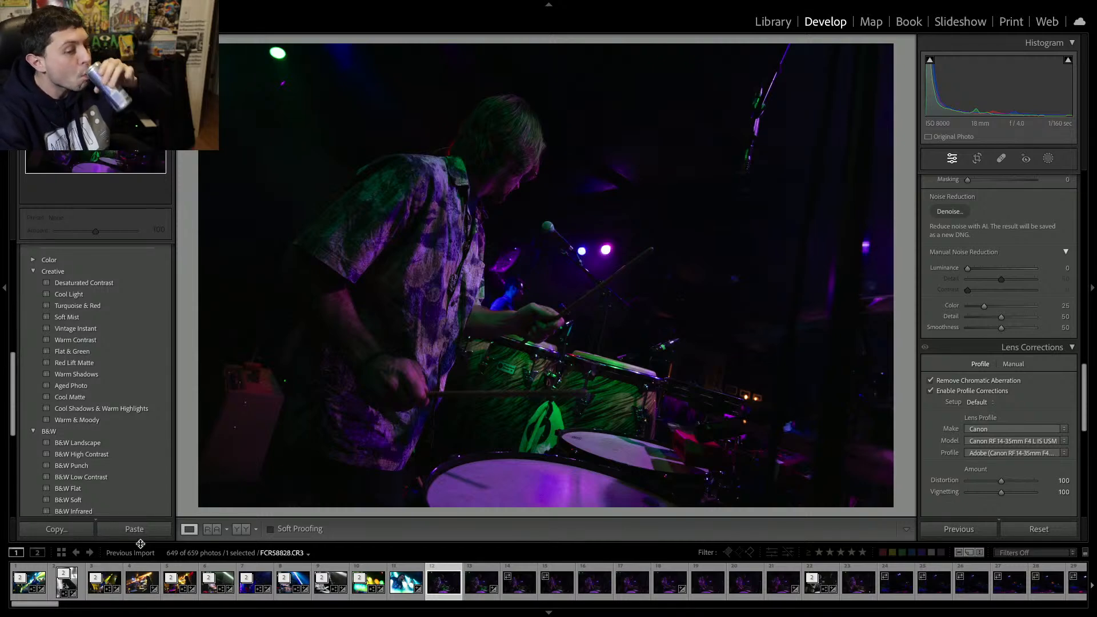
pyautogui.scroll(5, 964, 284)
pyautogui.scroll(5, 964, 283)
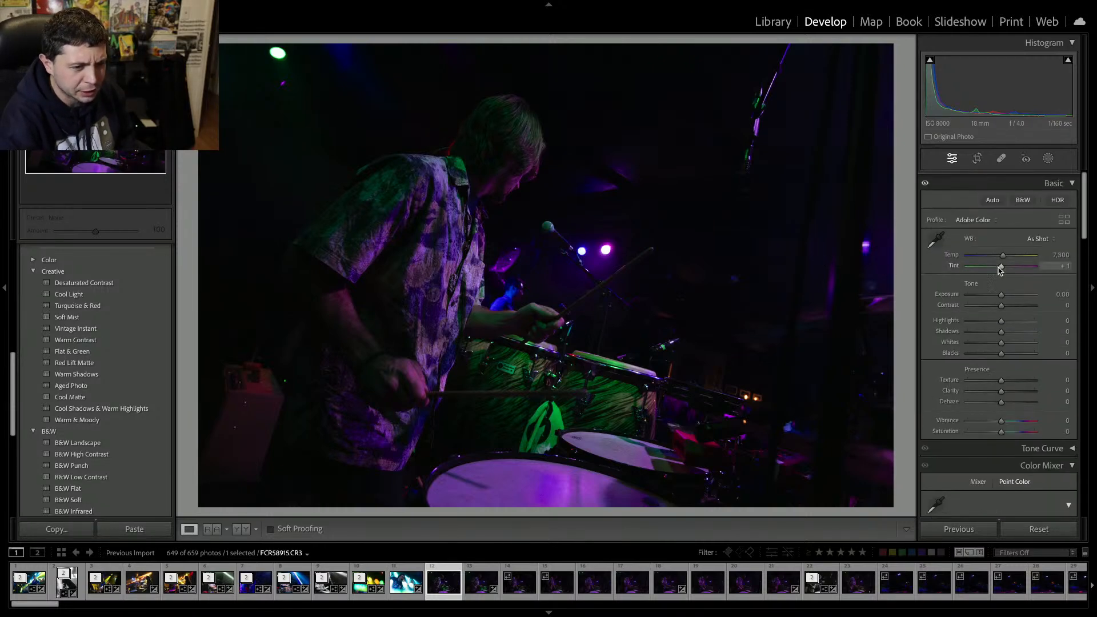
pyautogui.click(1008, 289)
pyautogui.moveTo(1008, 290); pyautogui.dragTo(1007, 290)
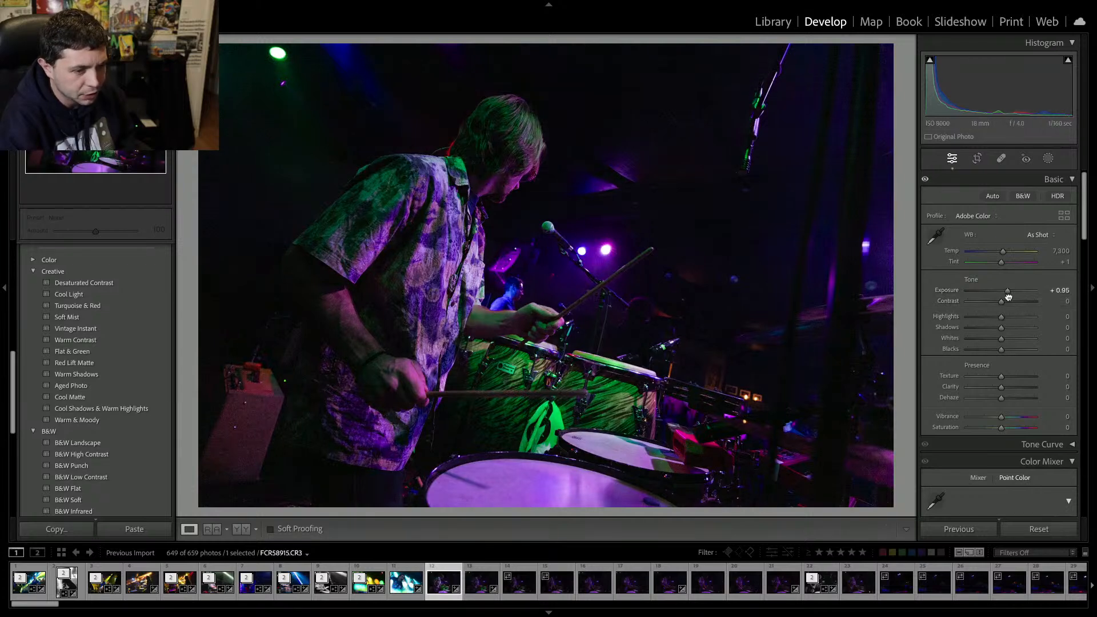
pyautogui.click(1008, 301)
pyautogui.moveTo(1006, 306); pyautogui.dragTo(1003, 302)
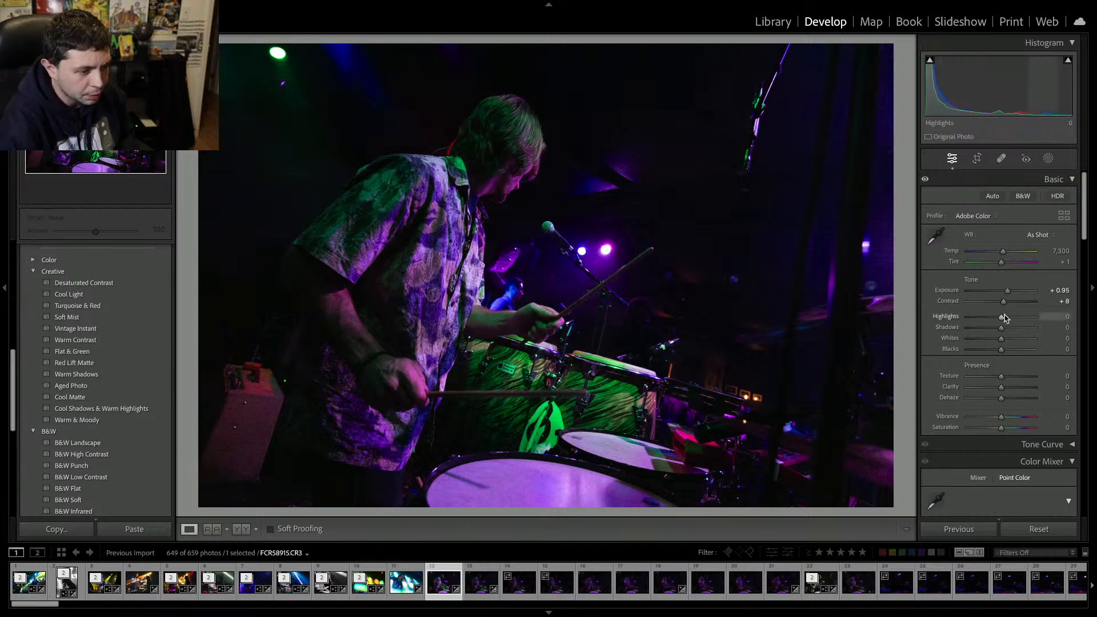
# Move to the next photo and remove a run of unwanted drummer shots from the catalog one after another.
pyautogui.press('Right')
pyautogui.press('Delete')
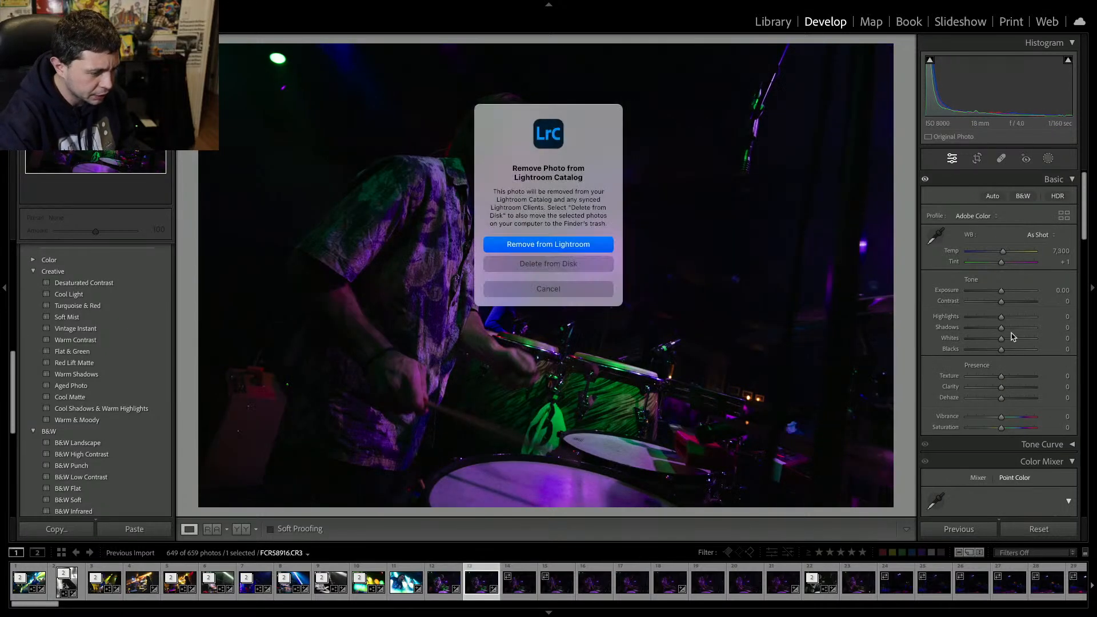
pyautogui.press('Return')
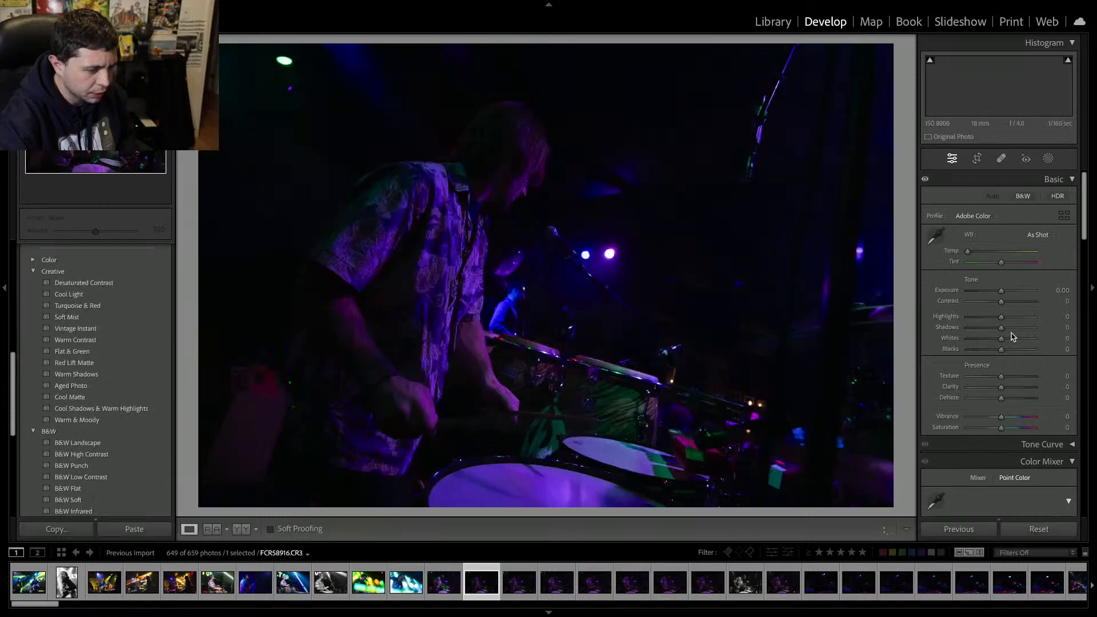
pyautogui.press('Delete')
pyautogui.press('Return')
pyautogui.press('Delete')
pyautogui.press('Return')
pyautogui.press('Delete')
pyautogui.press('Return')
pyautogui.press('Delete')
pyautogui.press('Return')
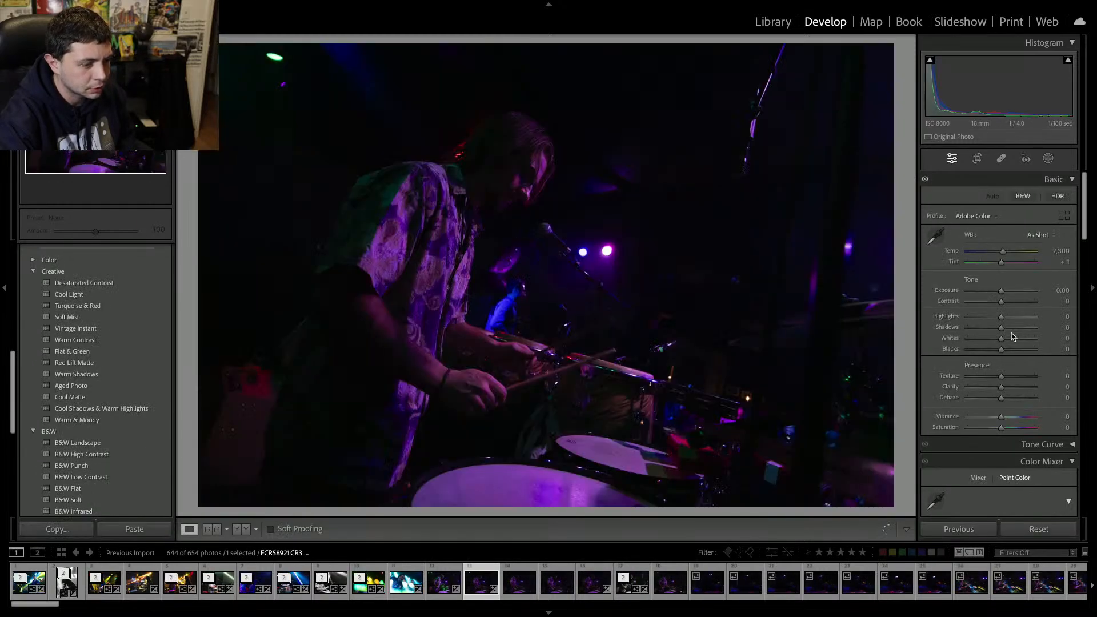
pyautogui.press('Delete')
pyautogui.press('Return')
pyautogui.press('Delete')
pyautogui.press('Return')
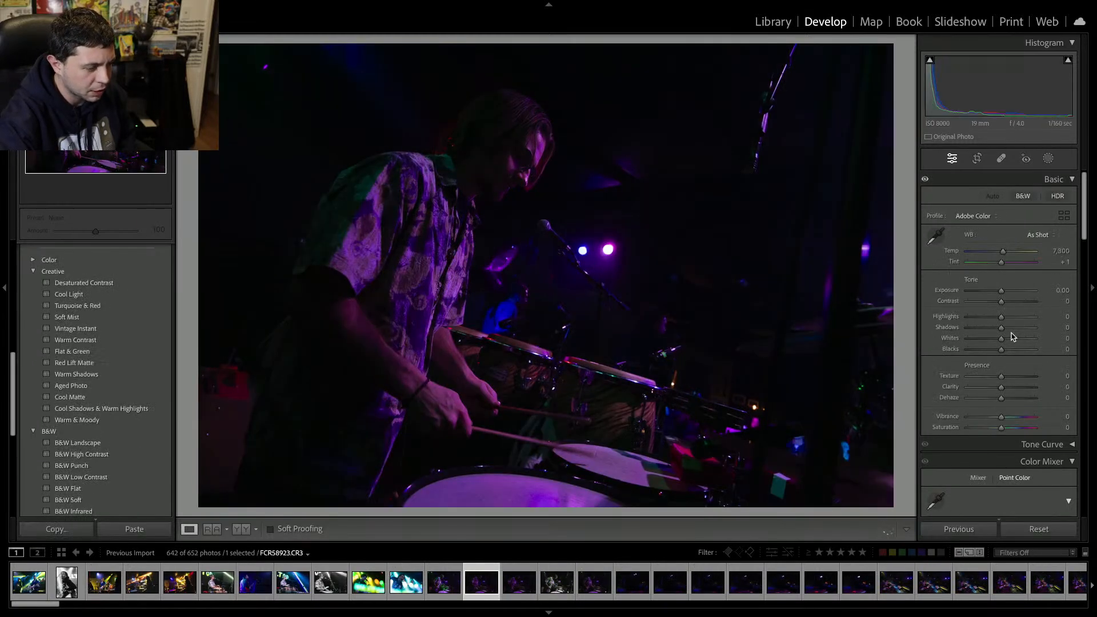
pyautogui.press('Delete')
pyautogui.press('Return')
pyautogui.press('Delete')
pyautogui.press('Return')
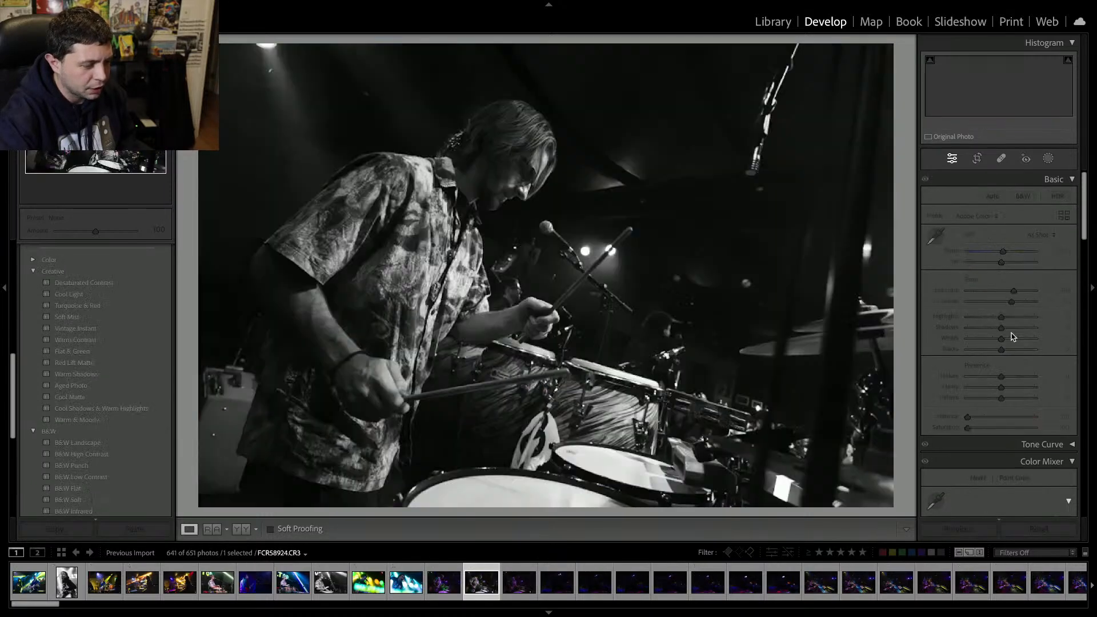
# Skip past the black-and-white drummer photo and remove the next three unwanted photos from the catalog.
pyautogui.press('Right')
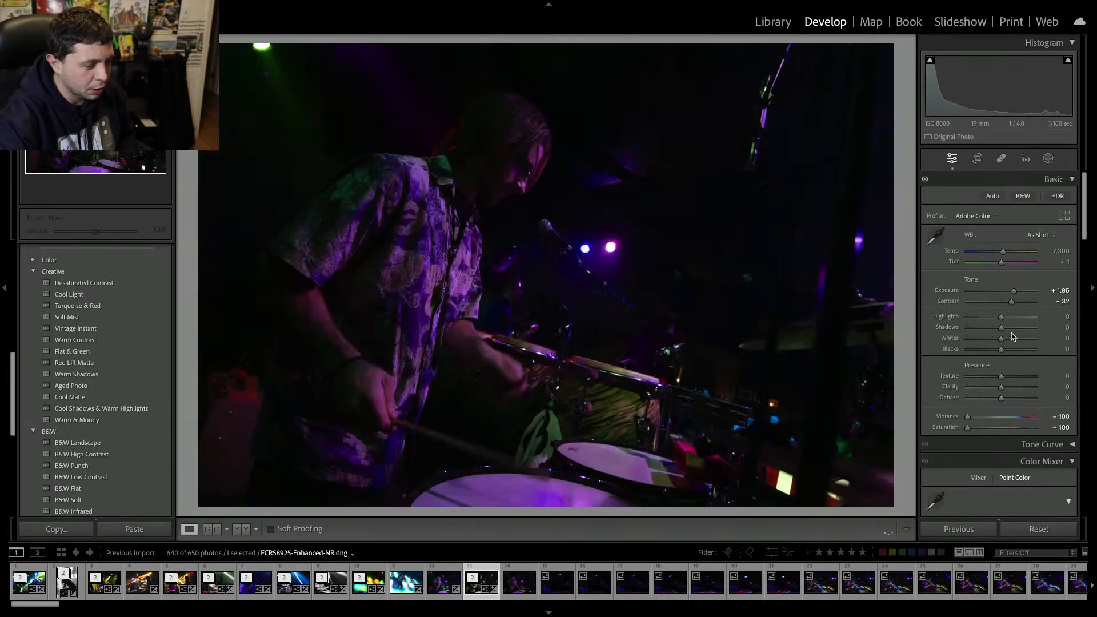
pyautogui.press('Delete')
pyautogui.press('Return')
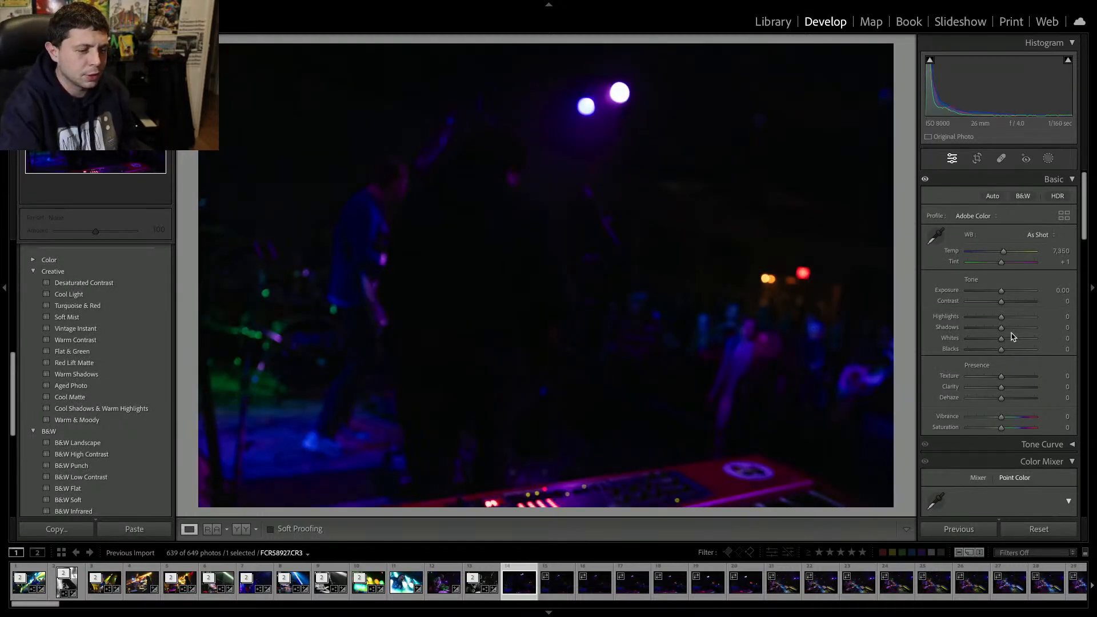
pyautogui.press('Delete')
pyautogui.press('Return')
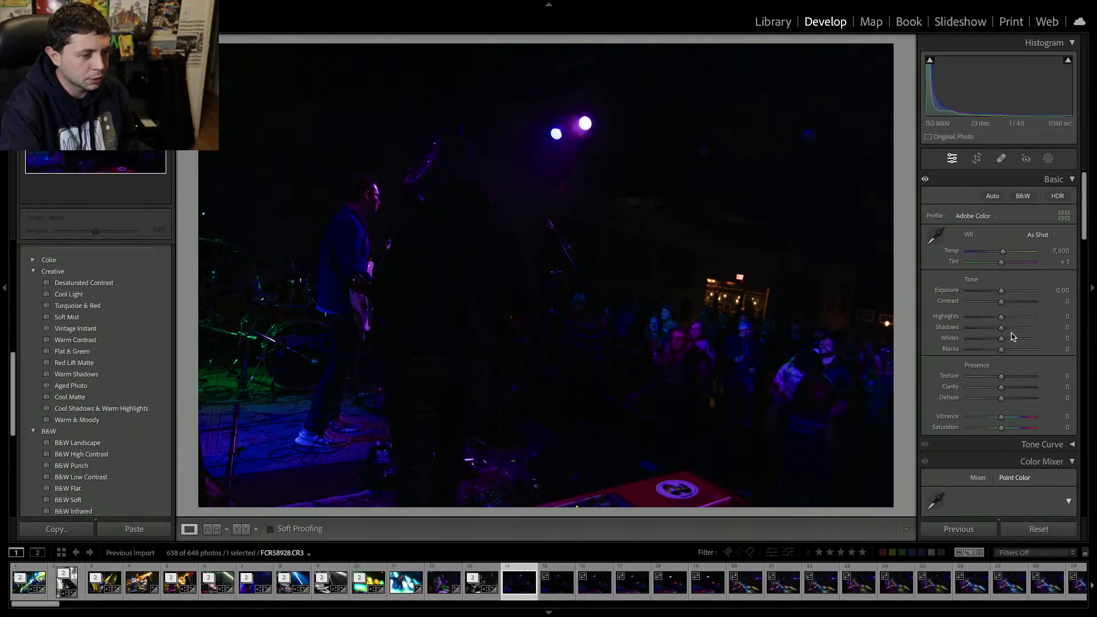
pyautogui.press('Delete')
pyautogui.press('Return')
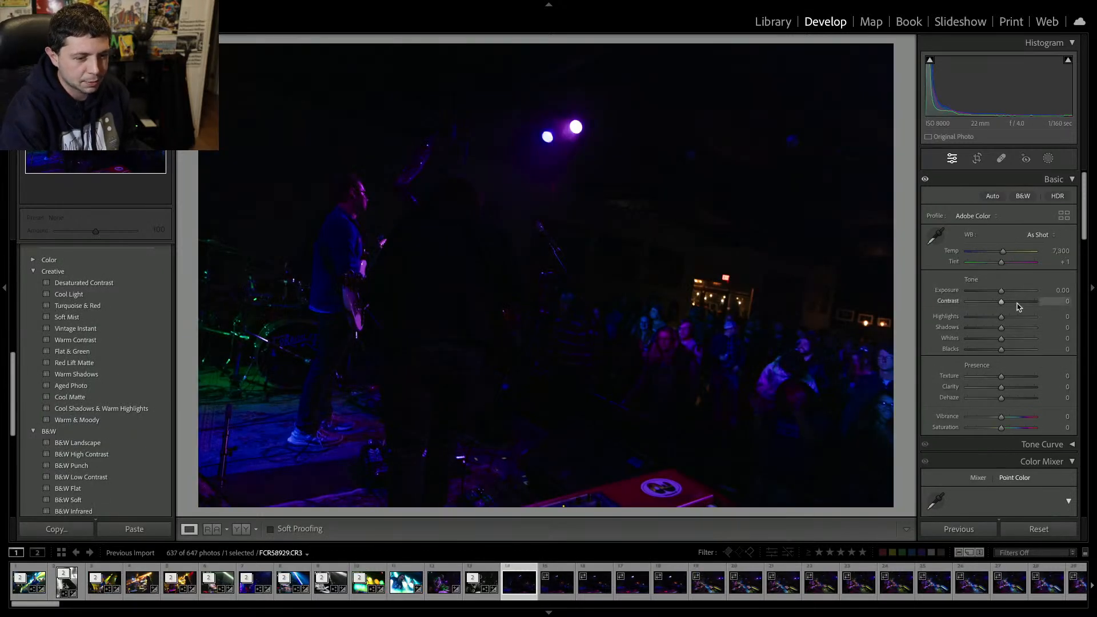
# Set the guitarist photo's Exposure to +1.80 and Contrast to +37, then remove it from the catalog.
pyautogui.click(1014, 292)
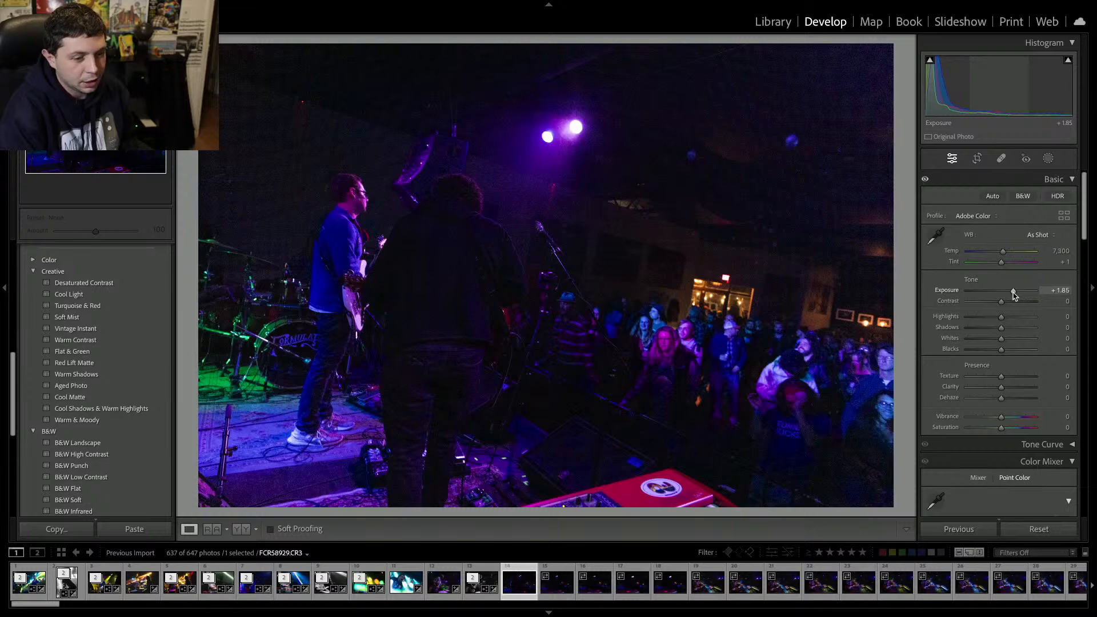
pyautogui.click(1013, 301)
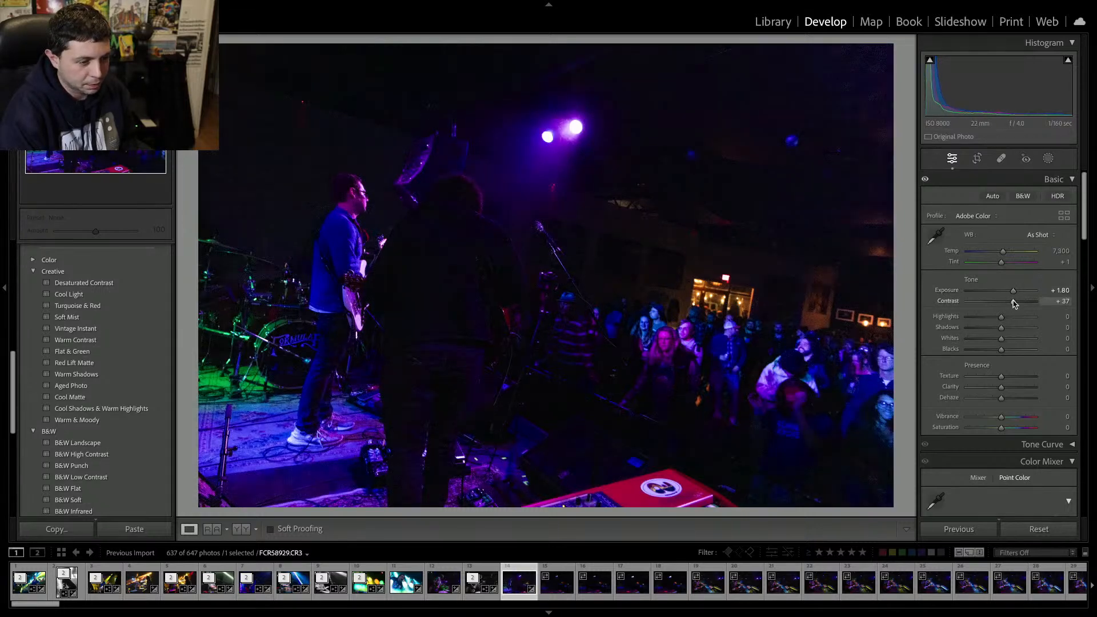
pyautogui.press('Delete')
pyautogui.press('Return')
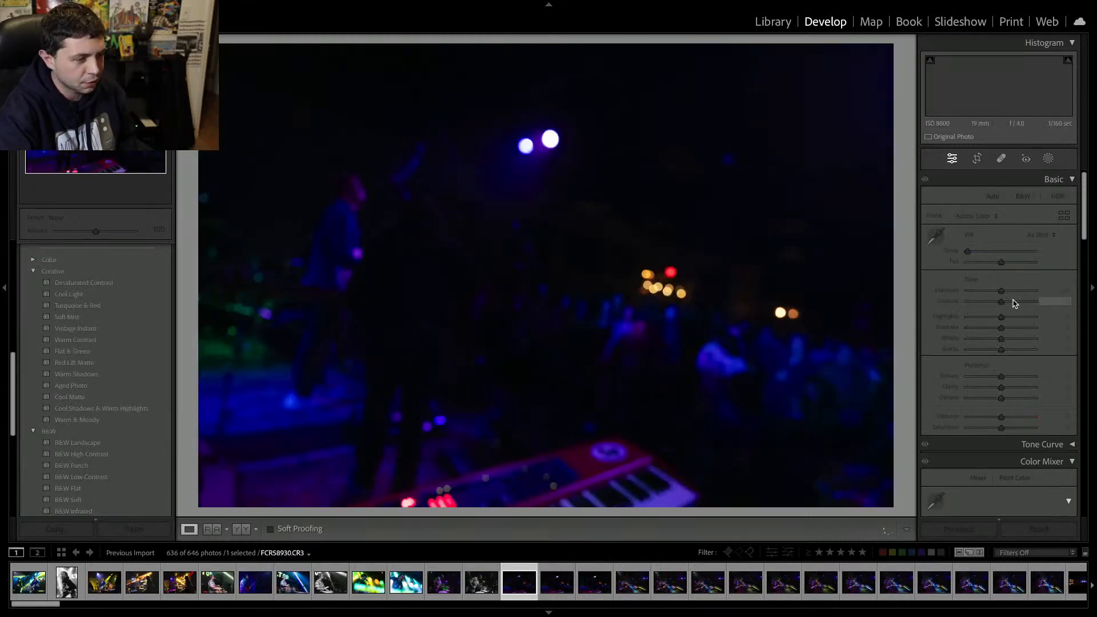
# Remove the next several blurry stage and drummer-with-keyboards photos from the catalog.
pyautogui.press('Delete')
pyautogui.press('Return')
pyautogui.press('Delete')
pyautogui.press('Return')
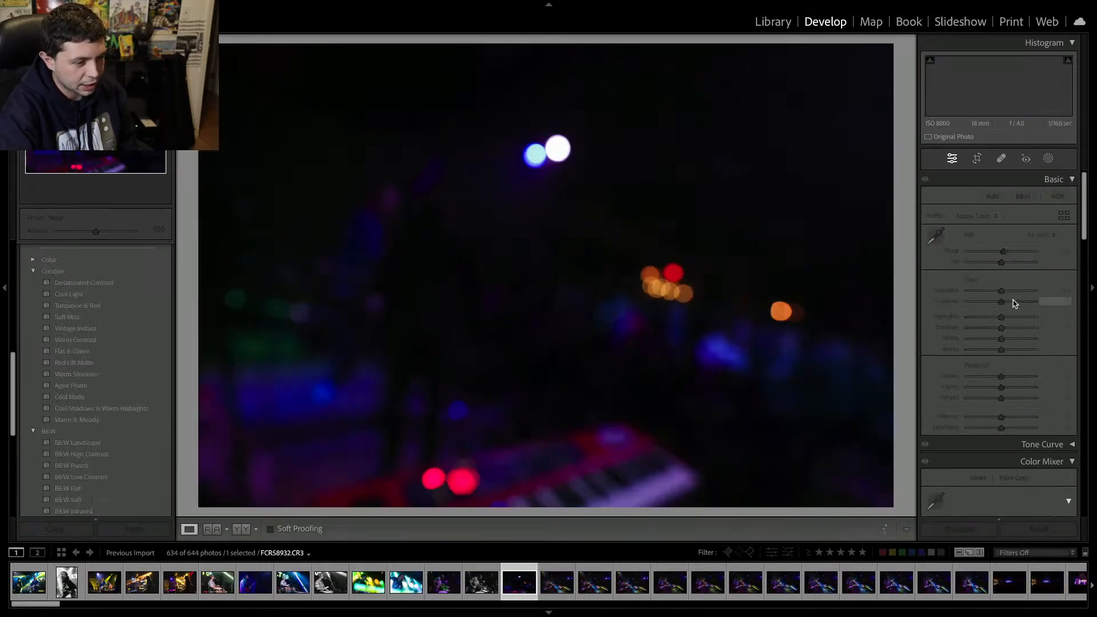
pyautogui.press('Delete')
pyautogui.press('Return')
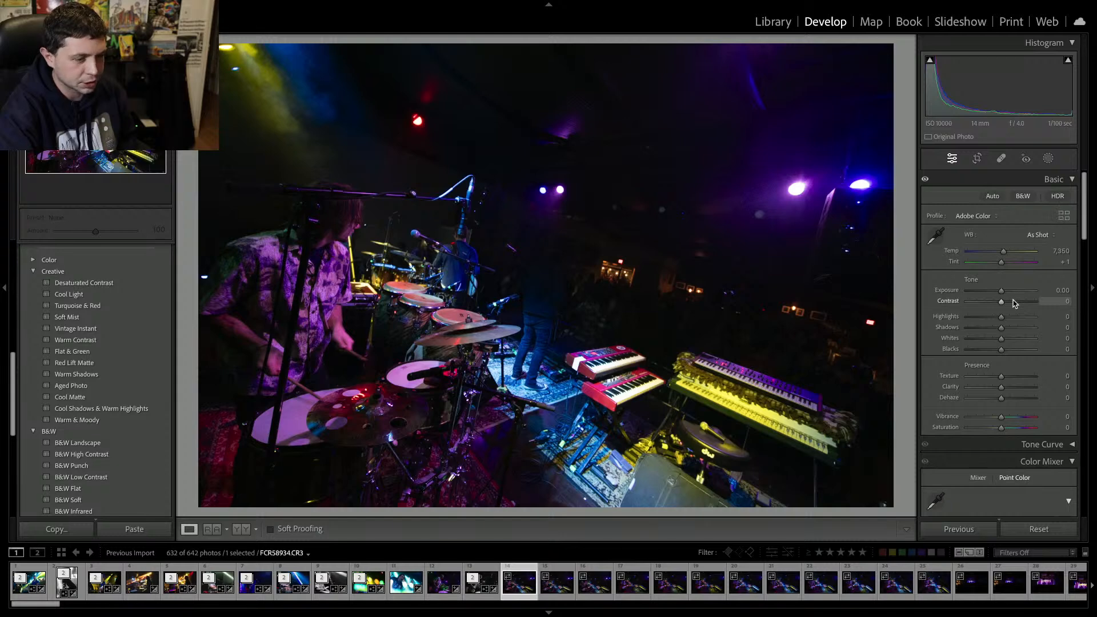
pyautogui.press('Delete')
pyautogui.press('Return')
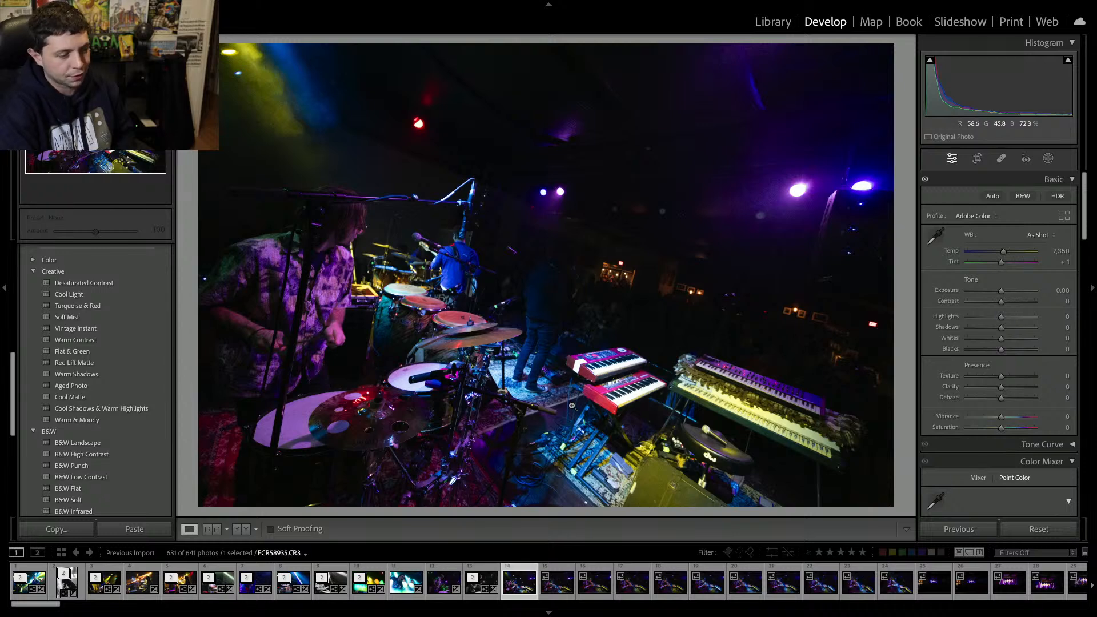
pyautogui.press('Delete')
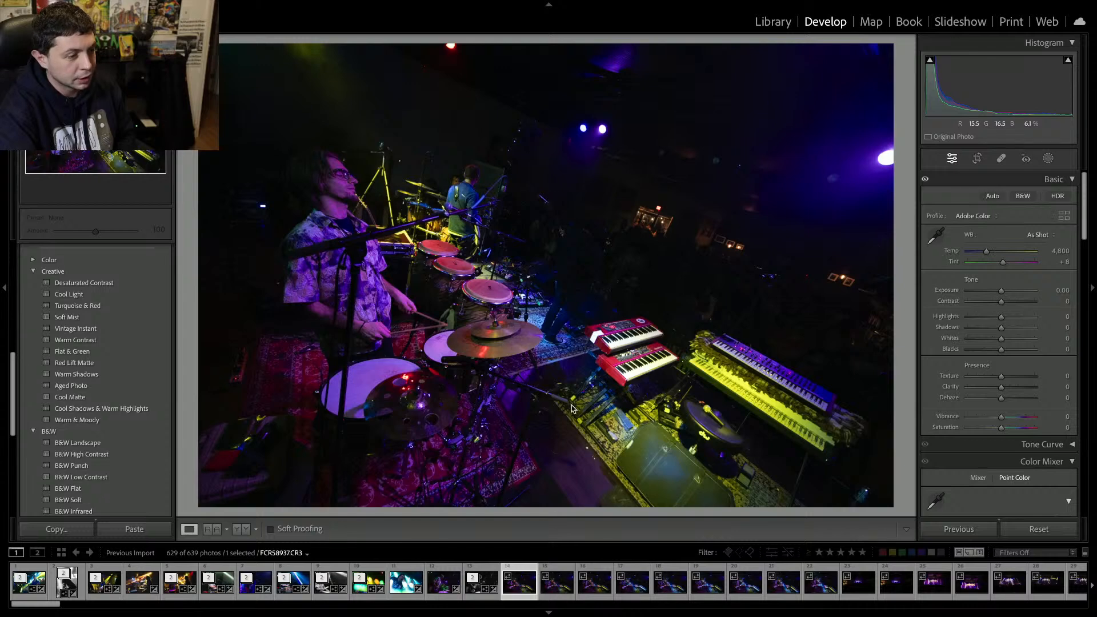
# Remove another drummer-with-keyboards photo and undo that removal.
pyautogui.press('Delete')
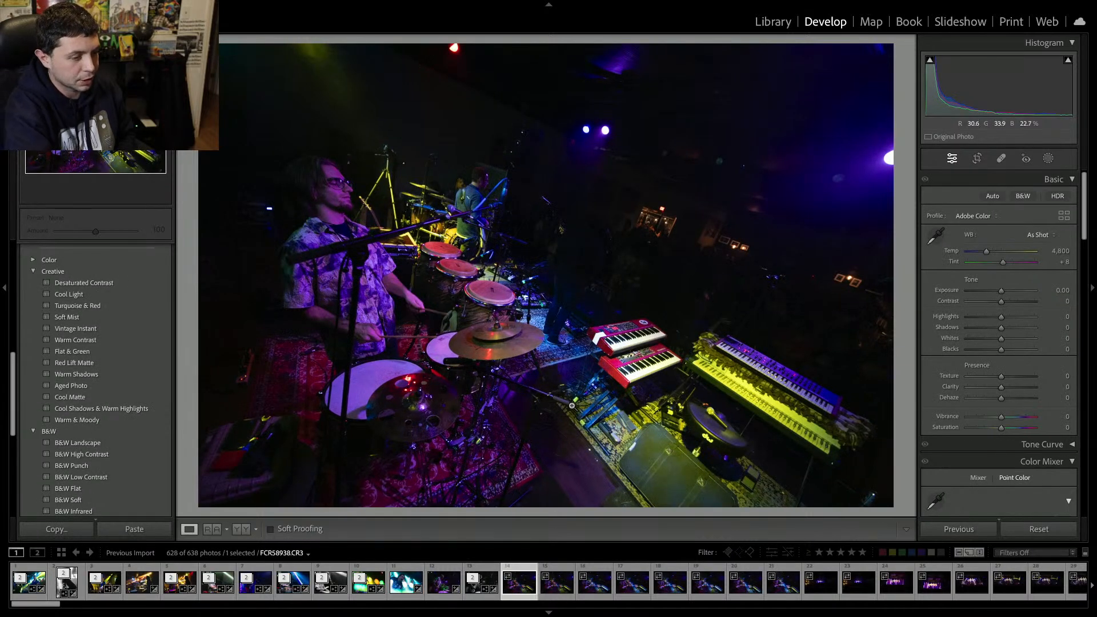
pyautogui.hotkey('ctrl', 'z')
# Browse forward and back through the drummer-with-keyboards shots to compare them.
pyautogui.press('Right')
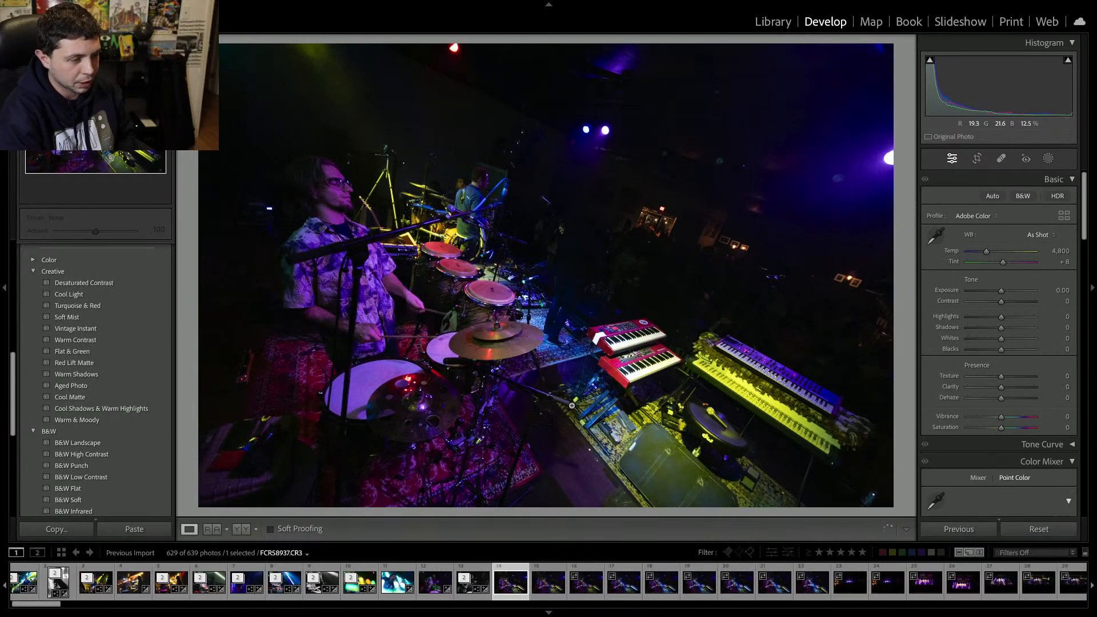
pyautogui.press('Right')
pyautogui.press('Right')
pyautogui.press('Right')
pyautogui.press('Right')
pyautogui.press('Right')
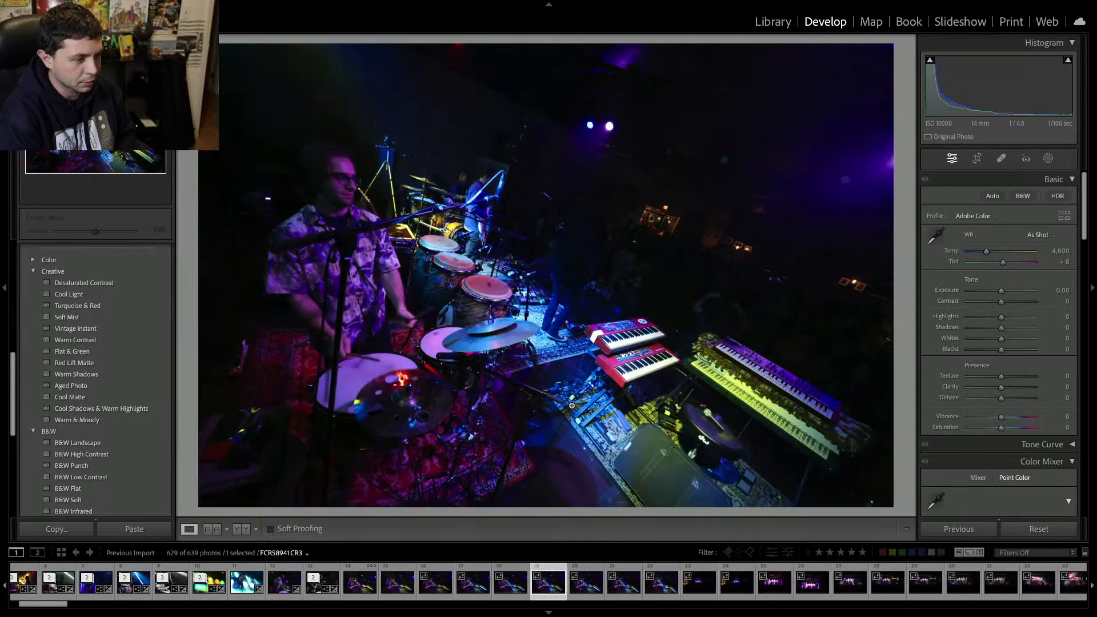
pyautogui.press('Right')
pyautogui.press('Right')
pyautogui.press('Left')
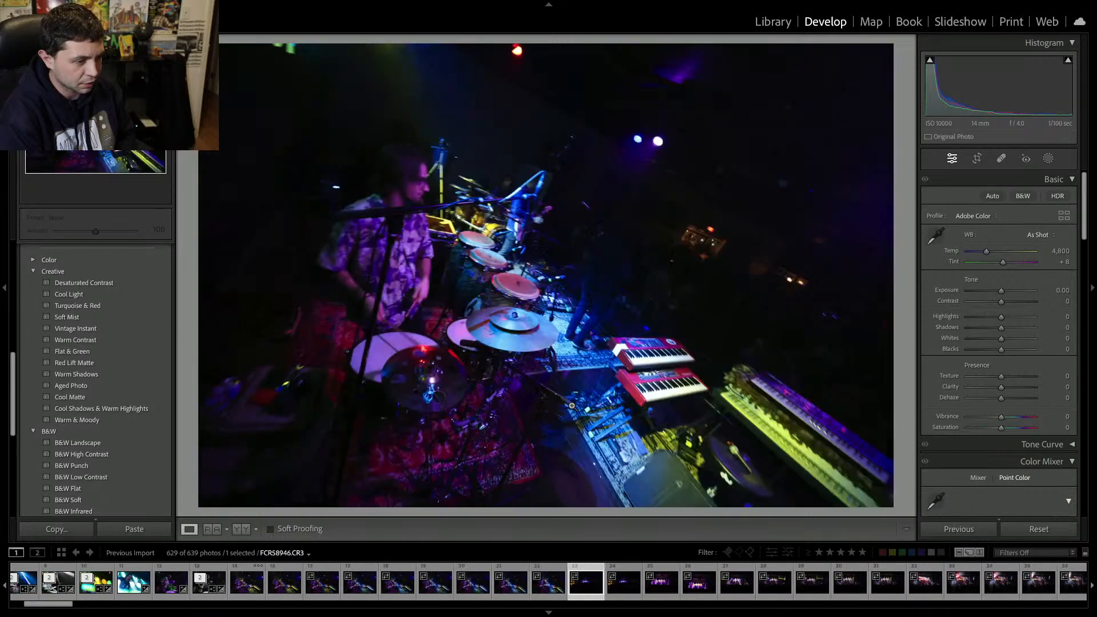
# Select the first drummer-with-keyboards photo and set Tint to -66, Exposure to +1.40 and Contrast to +29.
pyautogui.click(251, 592)
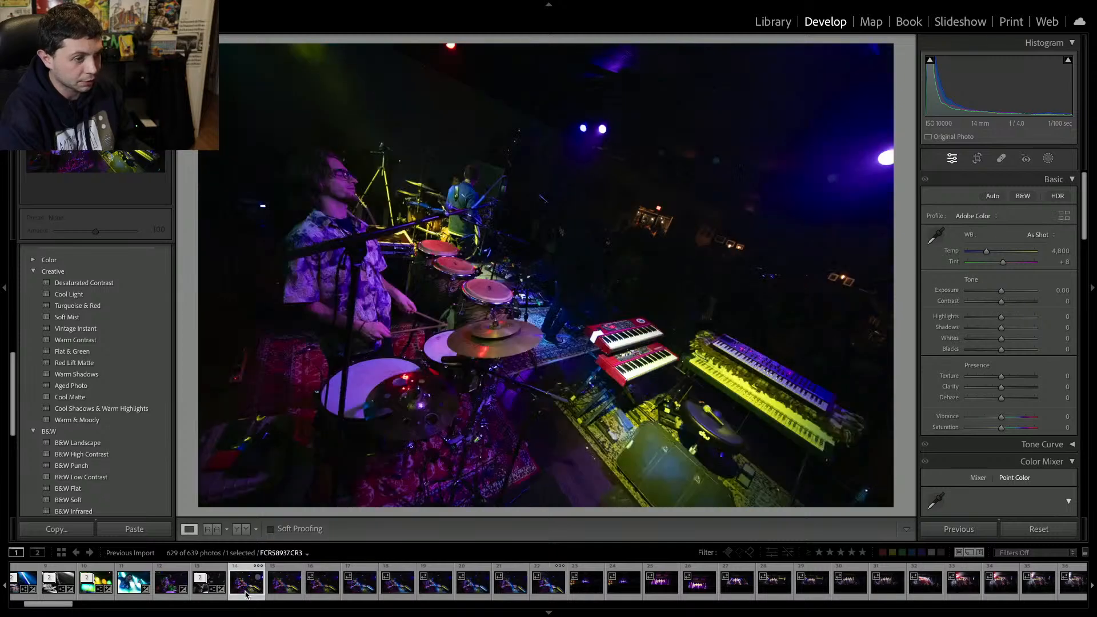
pyautogui.moveTo(951, 282); pyautogui.dragTo(990, 263)
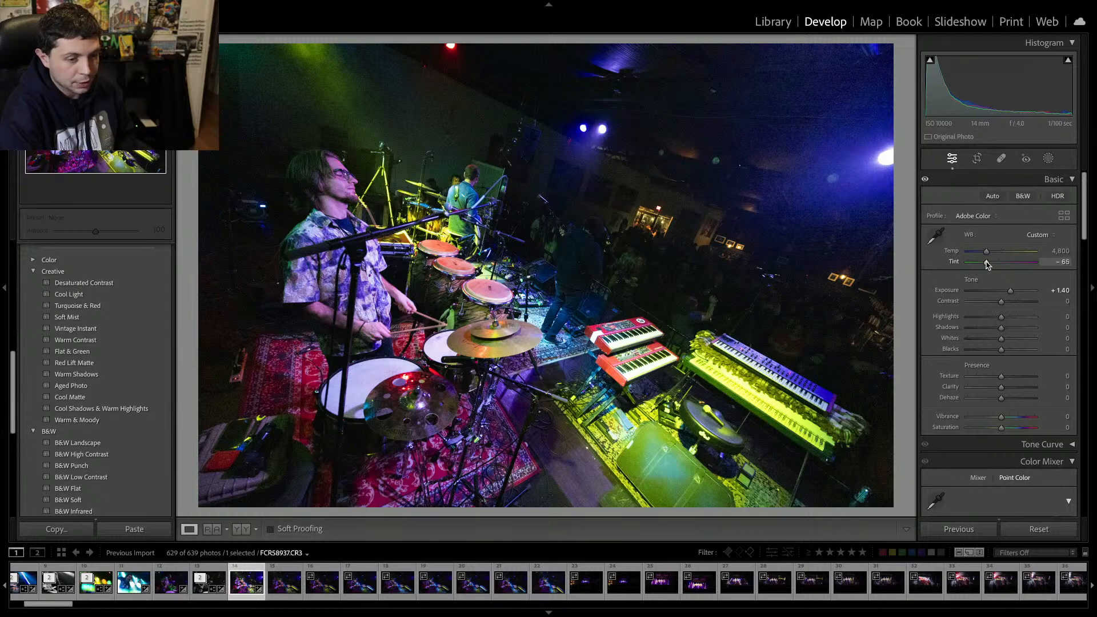
pyautogui.moveTo(1001, 302); pyautogui.dragTo(1011, 307)
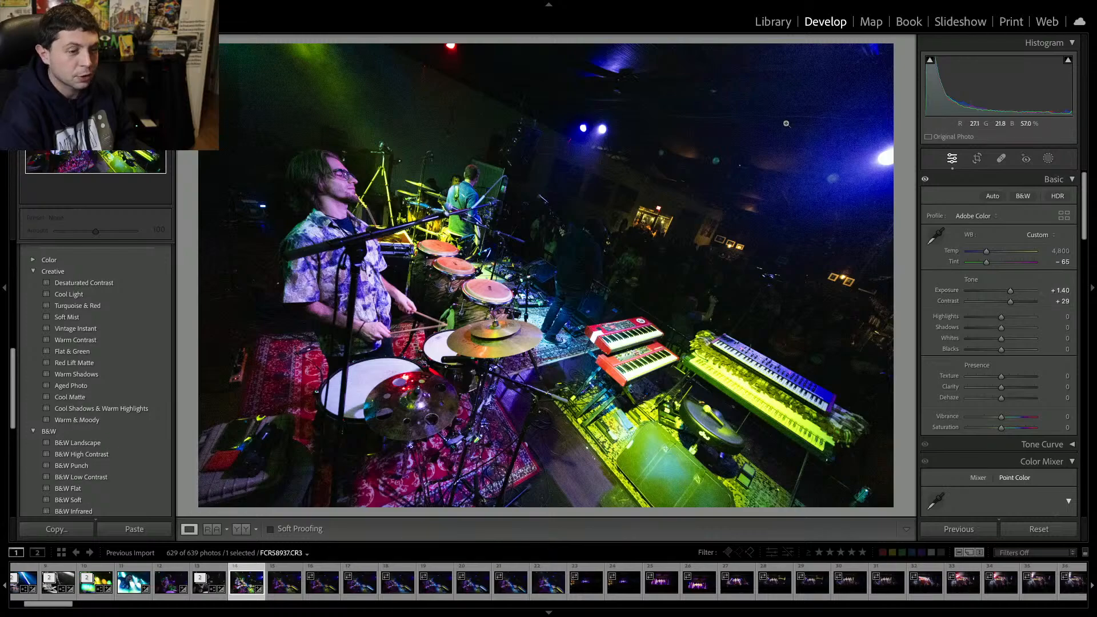
# Raise the photo's Clarity to +6.
pyautogui.click(767, 115)
pyautogui.click(767, 116)
pyautogui.moveTo(1000, 387); pyautogui.dragTo(1008, 390)
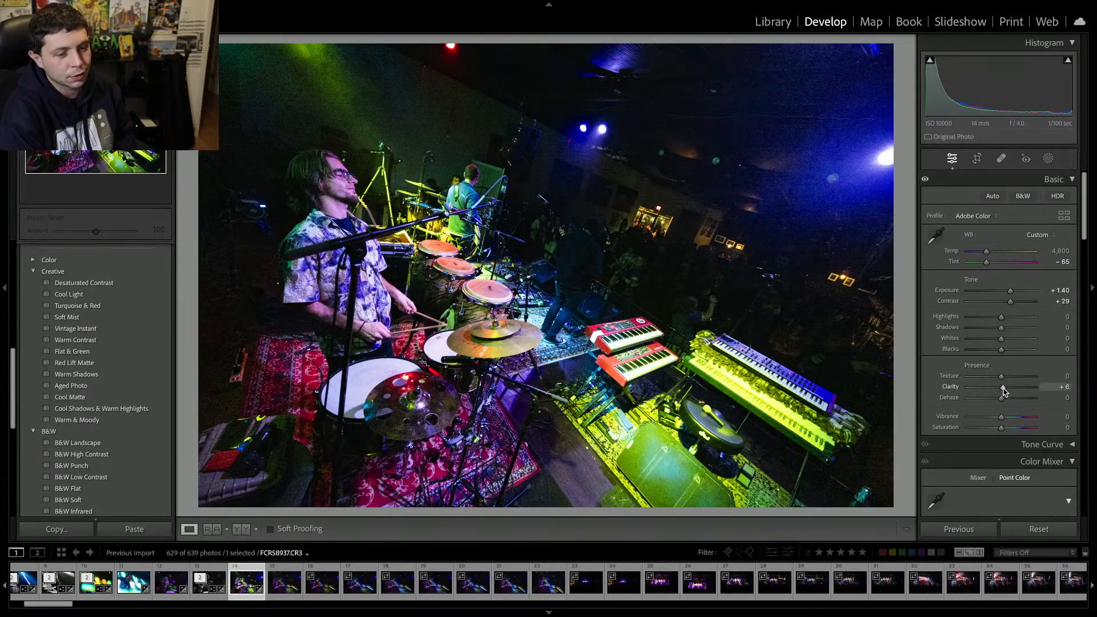
# Apply AI Denoise to the photo with an amount of 55.
pyautogui.scroll(-15, 1004, 391)
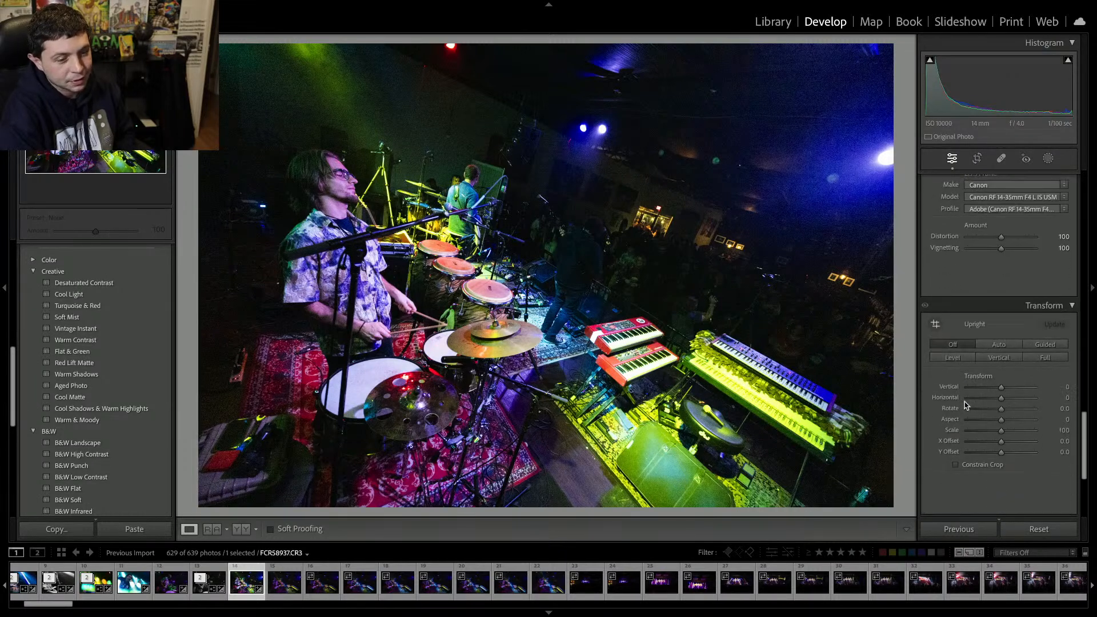
pyautogui.scroll(6, 964, 404)
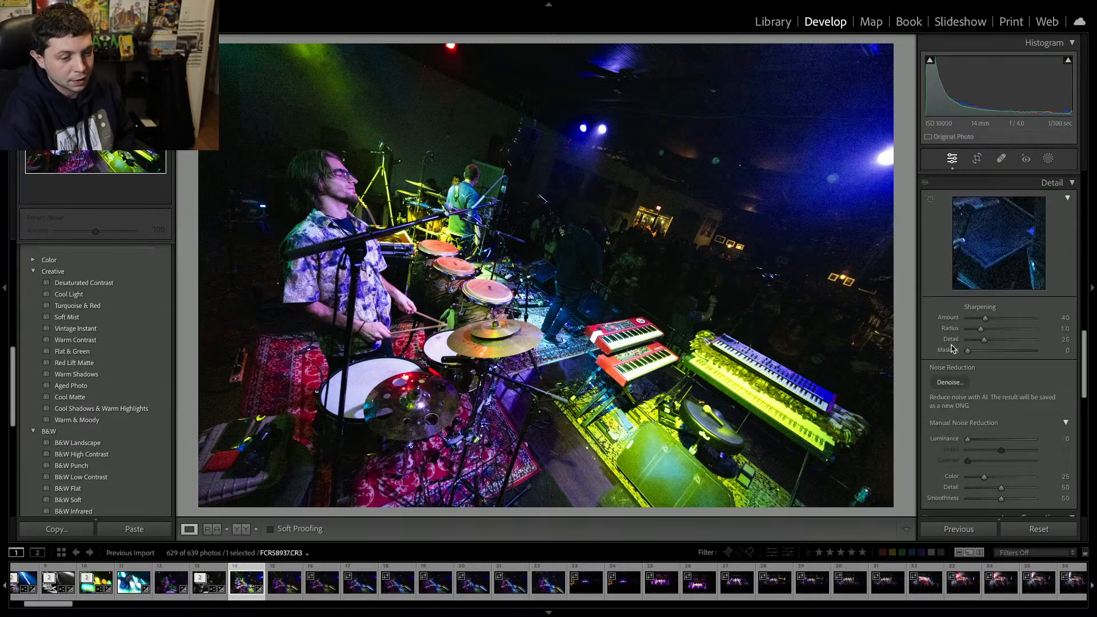
pyautogui.scroll(2, 951, 348)
pyautogui.click(949, 445)
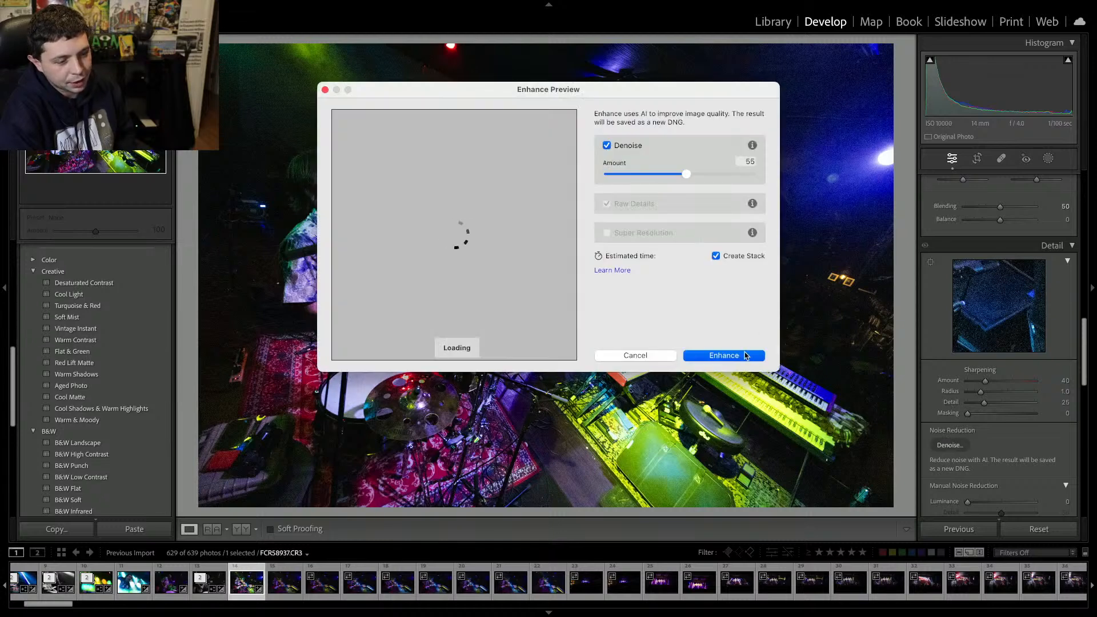
pyautogui.click(723, 355)
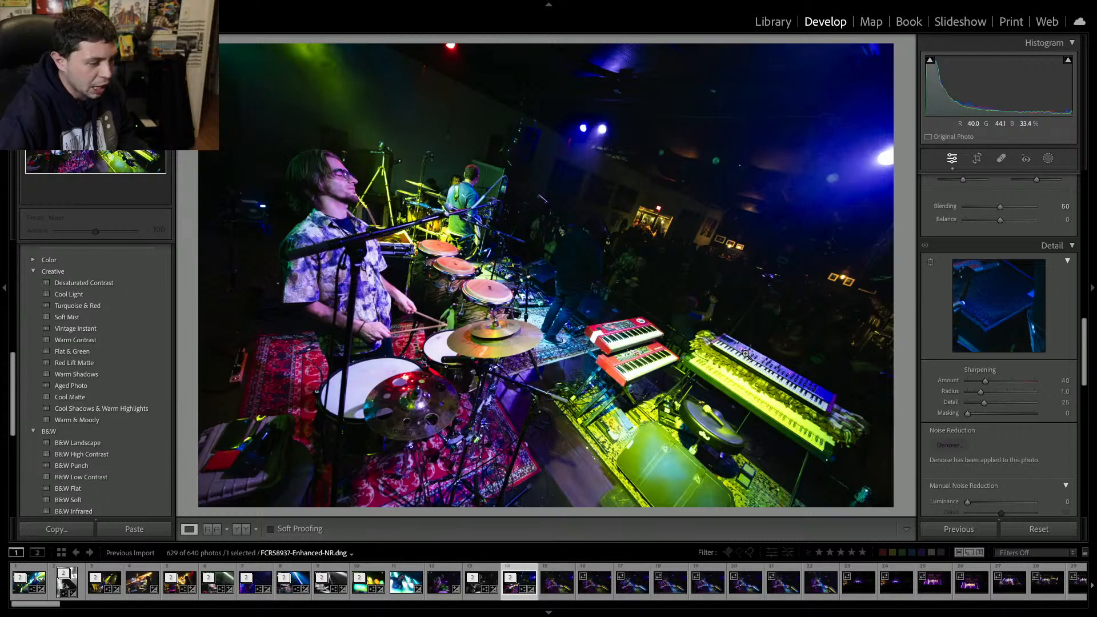
# Move ahead two photos and remove the next three drummer-with-keyboards shots from the catalog.
pyautogui.press('Right')
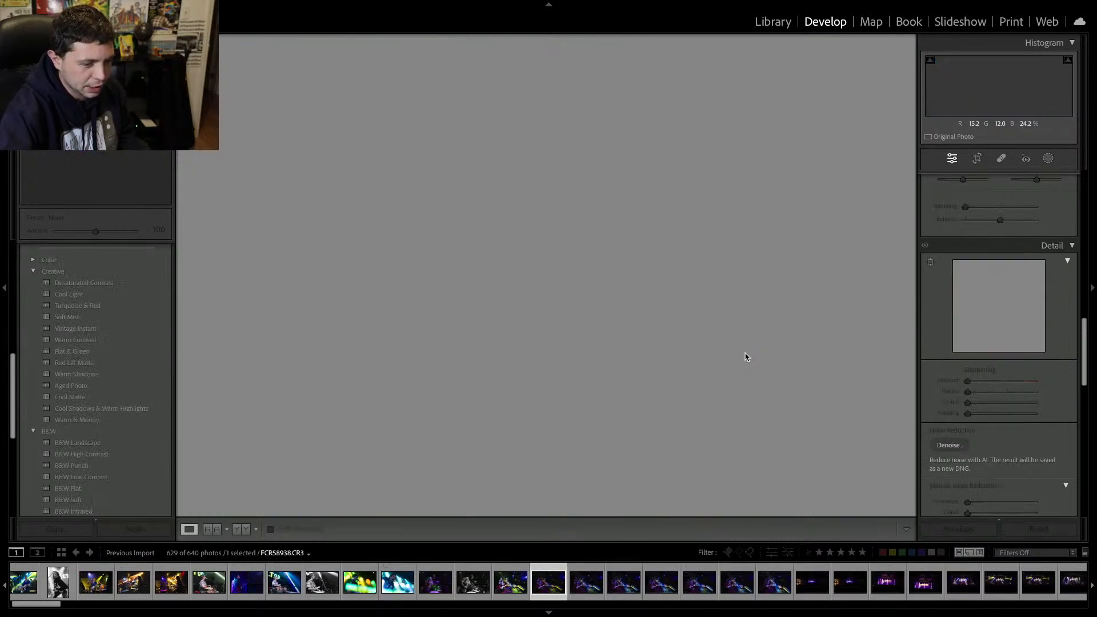
pyautogui.press('Right')
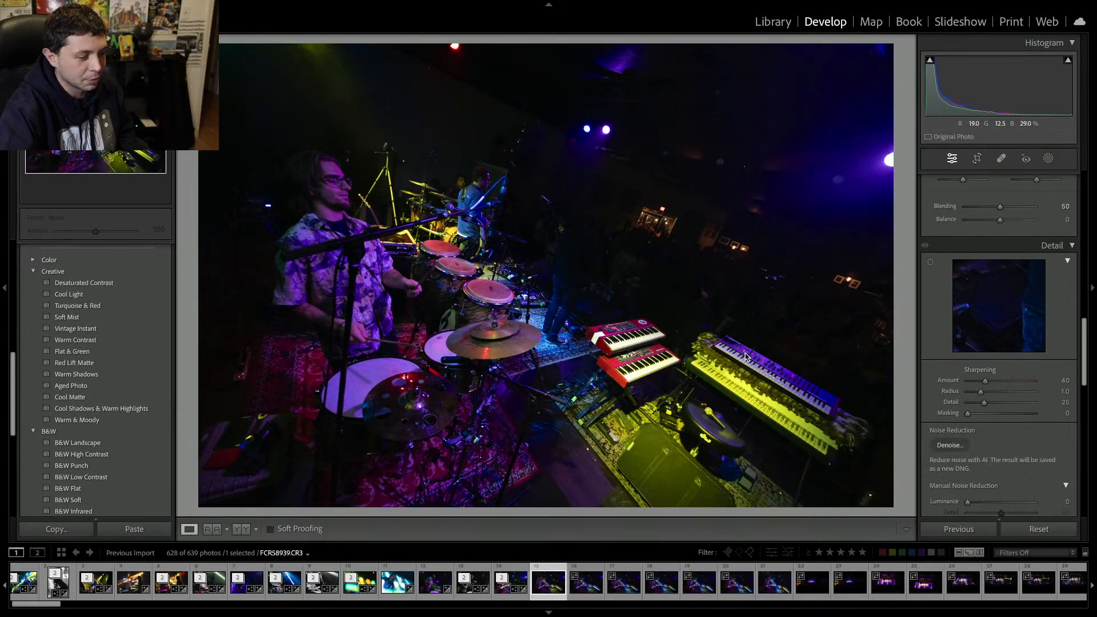
pyautogui.press('Delete')
pyautogui.press('Return')
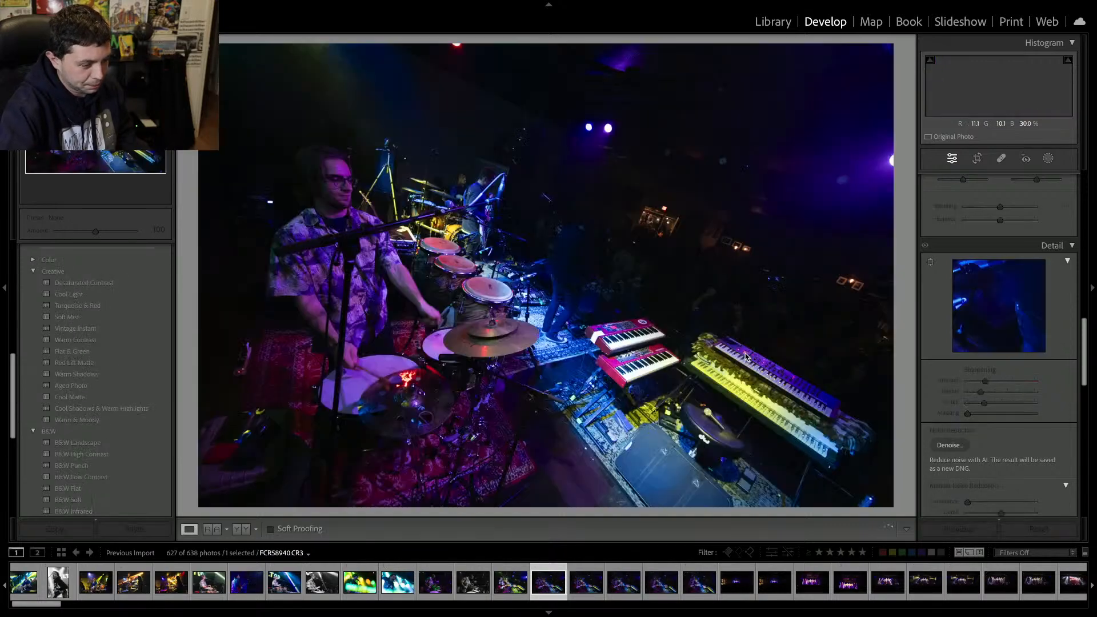
pyautogui.press('Delete')
pyautogui.press('Return')
pyautogui.press('Delete')
pyautogui.press('Return')
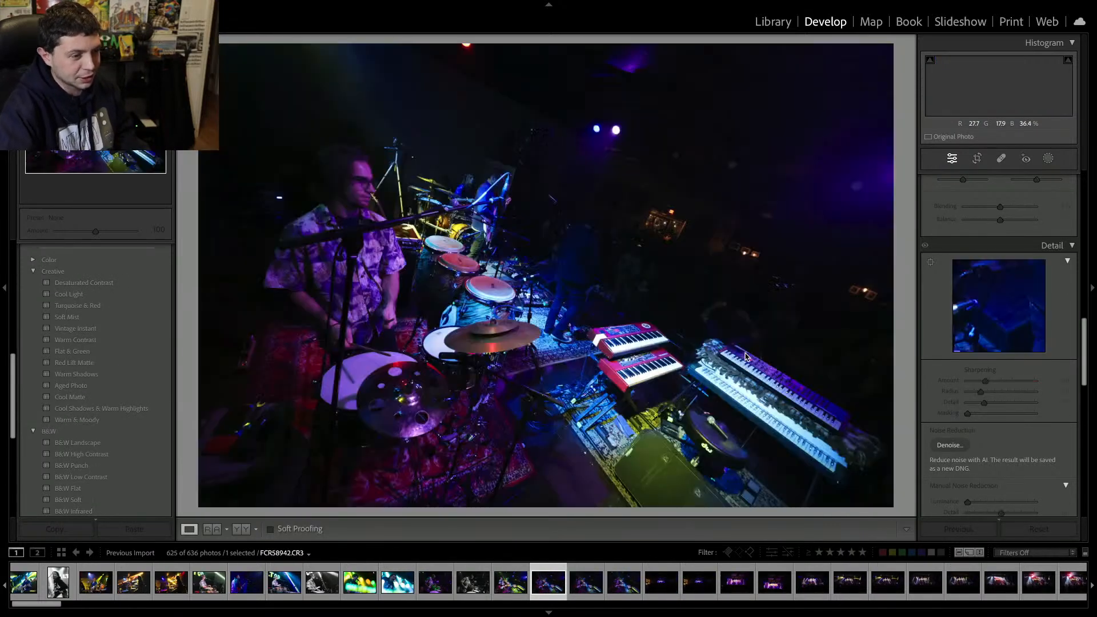
# Remove the following drummer shots and dark wide venue shots from the catalog one after another.
pyautogui.press('Delete')
pyautogui.press('Return')
pyautogui.press('Delete')
pyautogui.press('Return')
pyautogui.press('Delete')
pyautogui.press('Return')
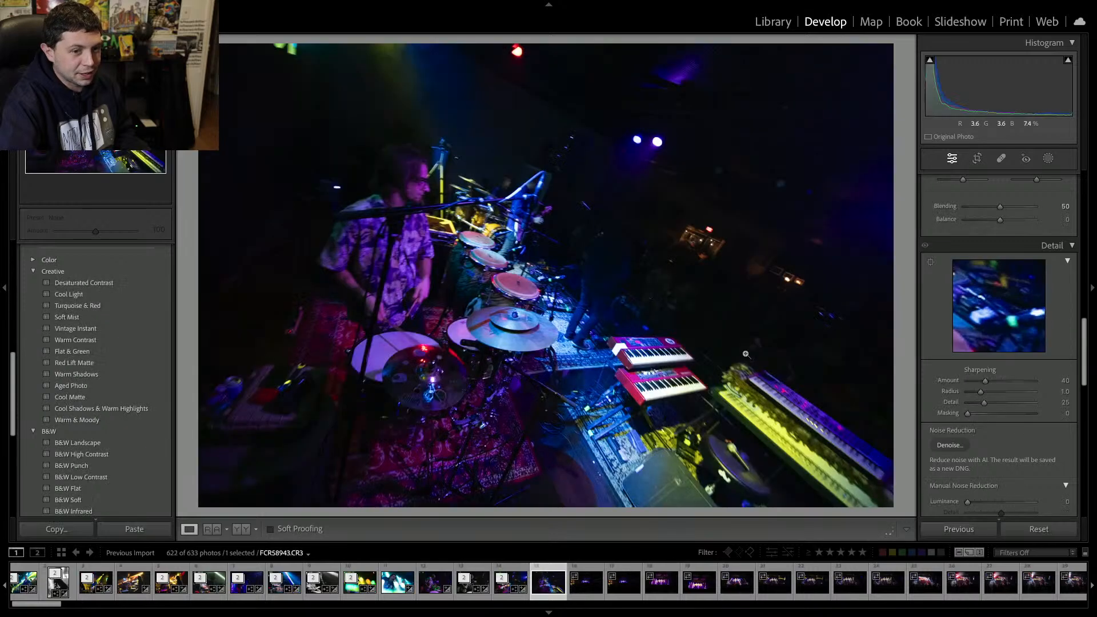
pyautogui.press('Delete')
pyautogui.press('Return')
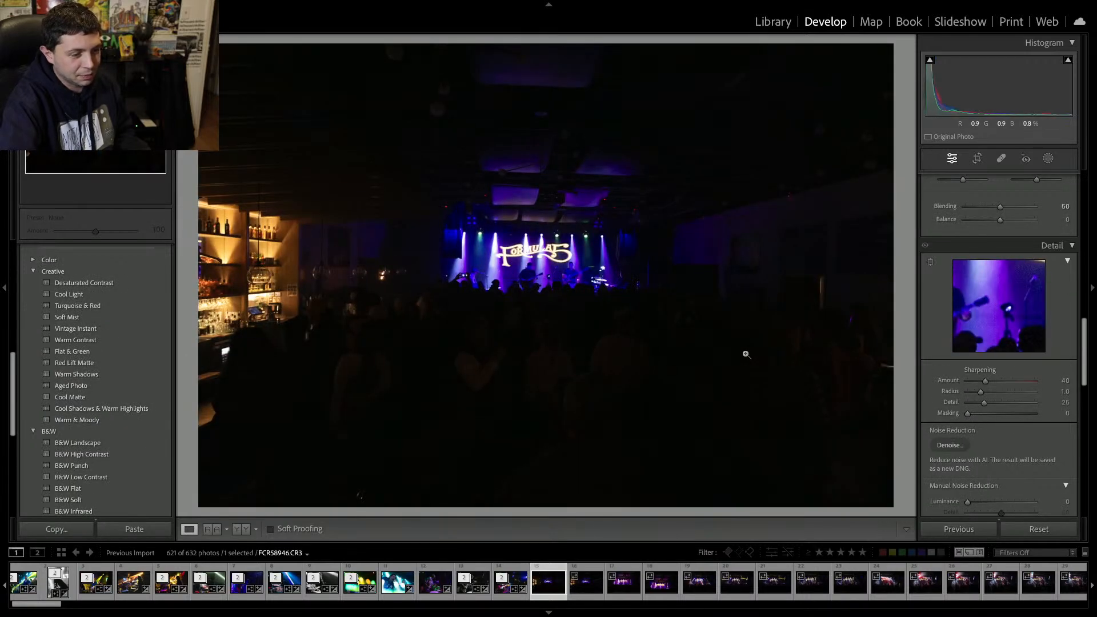
pyautogui.press('Delete')
pyautogui.press('Return')
pyautogui.press('Delete')
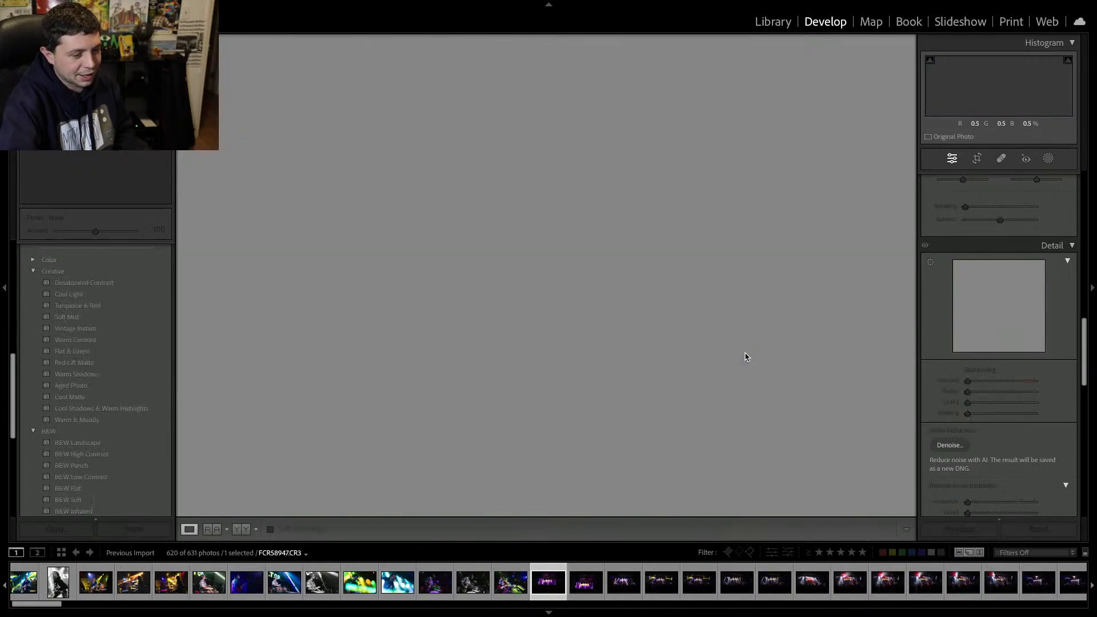
pyautogui.press('Return')
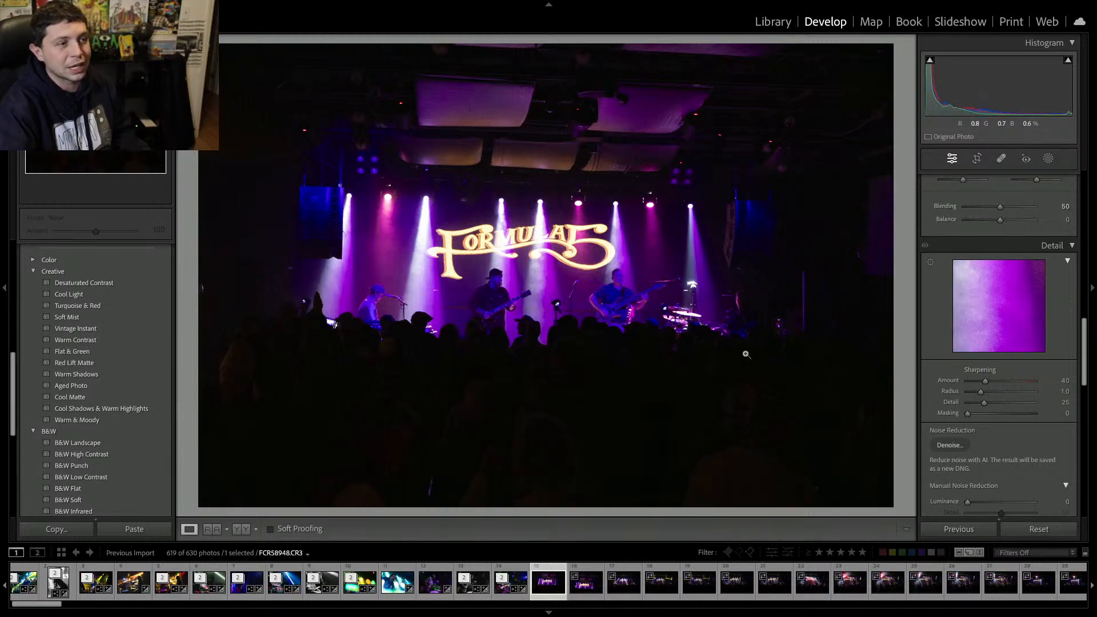
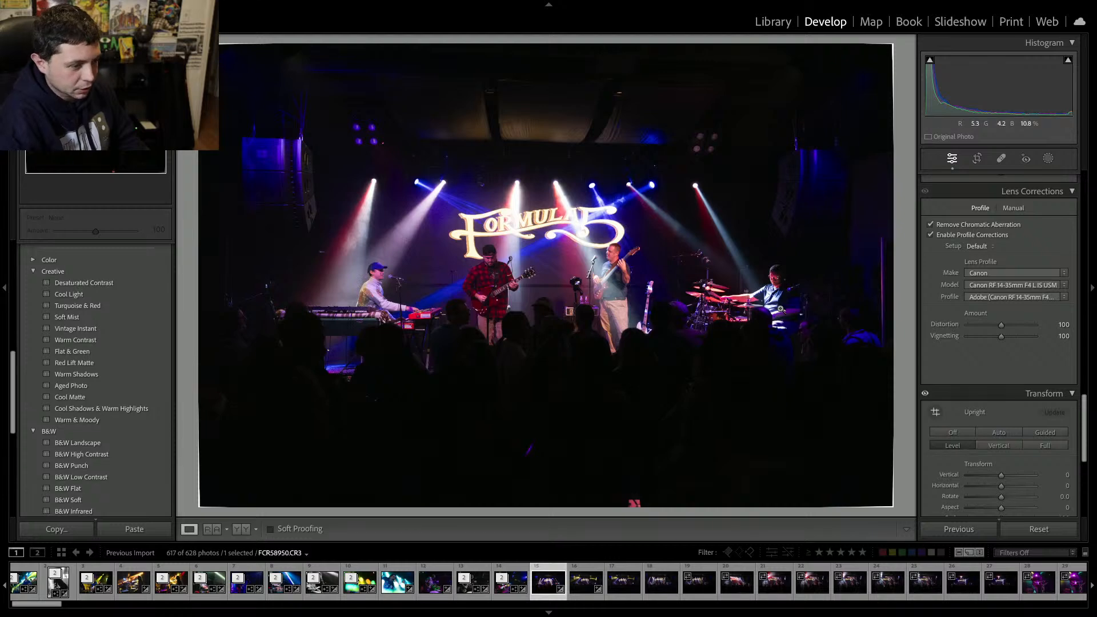
# Tighten the crop of the wide stage photo slightly along its top and right edges.
pyautogui.click(976, 159)
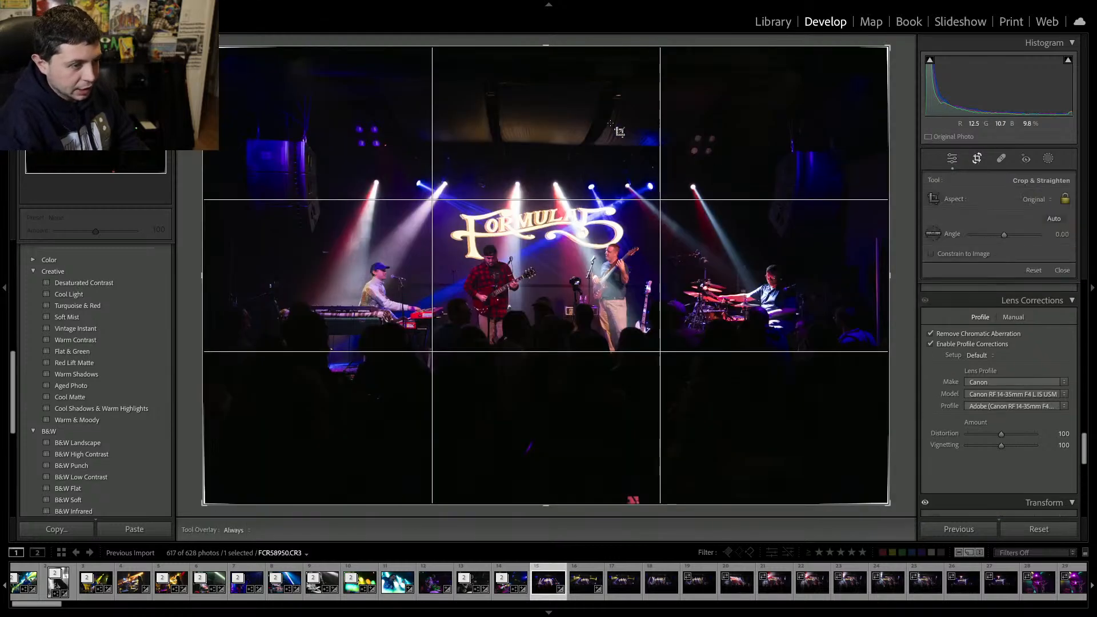
pyautogui.moveTo(547, 47); pyautogui.dragTo(546, 54)
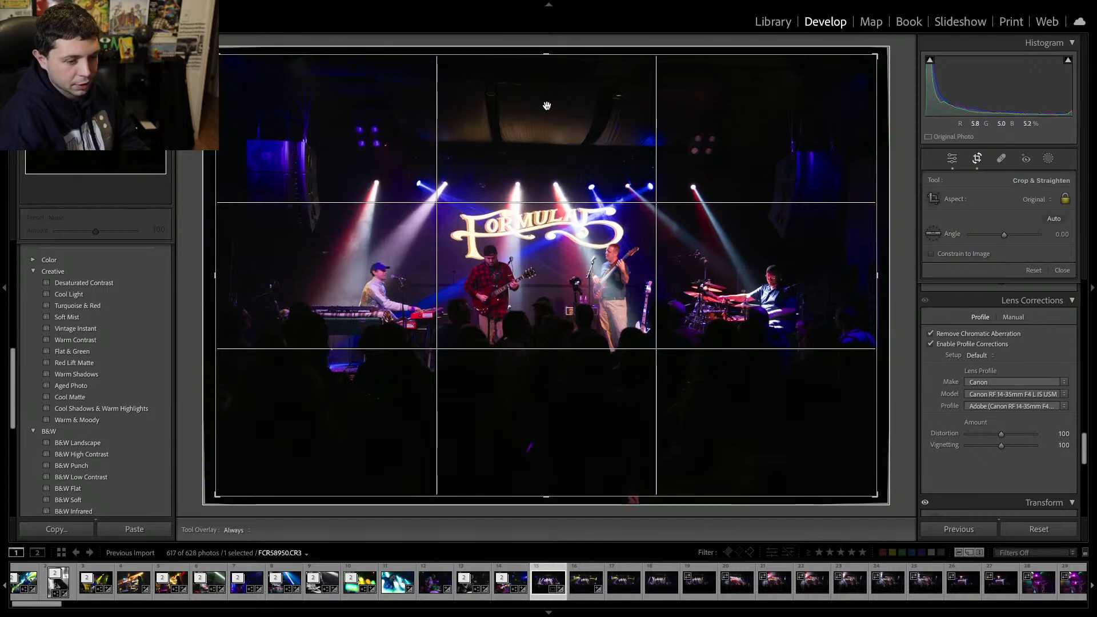
pyautogui.press('Return')
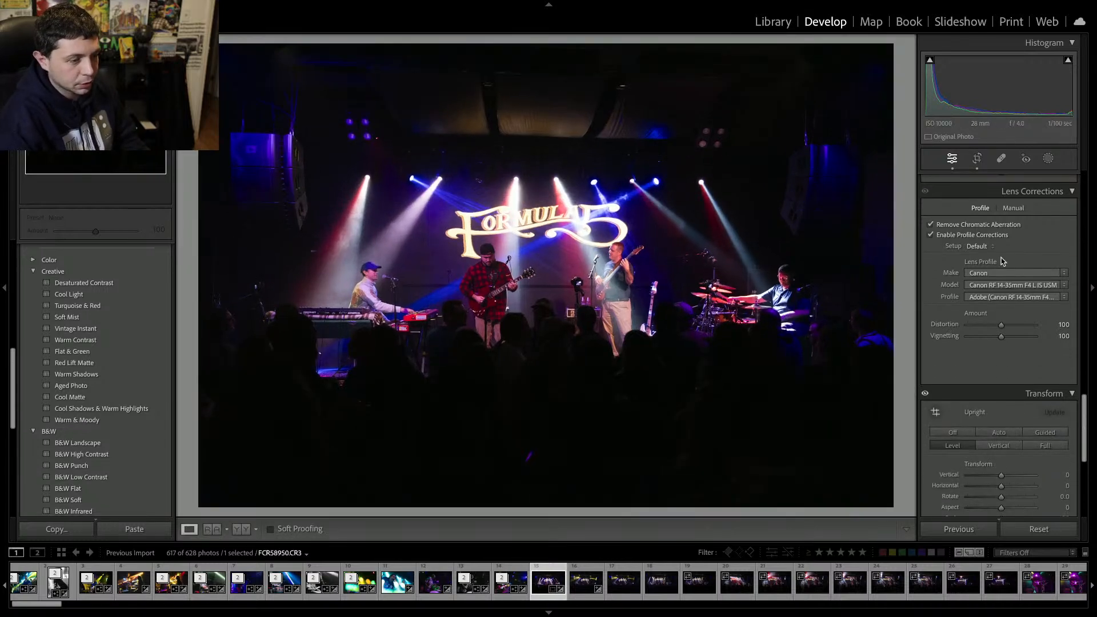
pyautogui.click(977, 158)
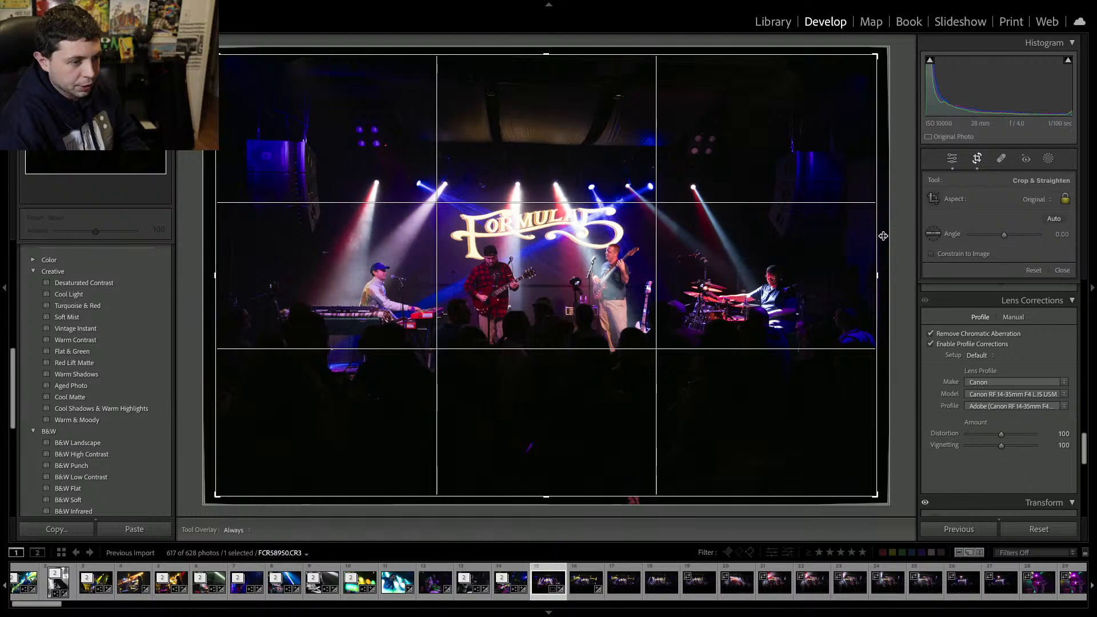
pyautogui.moveTo(884, 236); pyautogui.dragTo(884, 234)
pyautogui.press('Return')
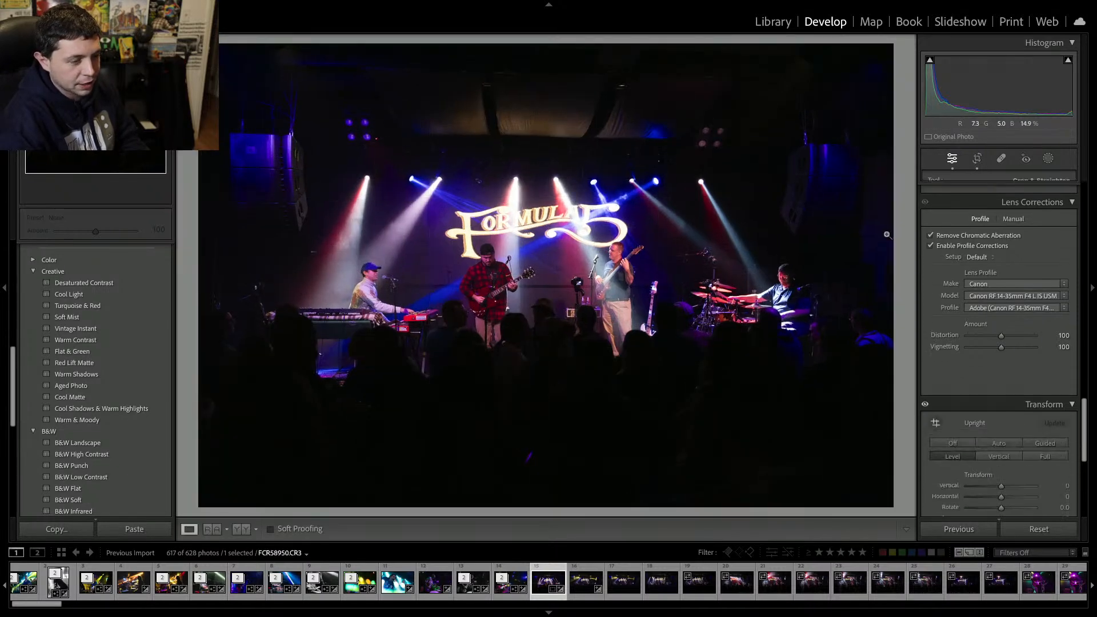
# Set Exposure to +0.50, Shadows to +17, Contrast to +15, Clarity to -4 and Vibrance to +41.
pyautogui.scroll(10, 983, 239)
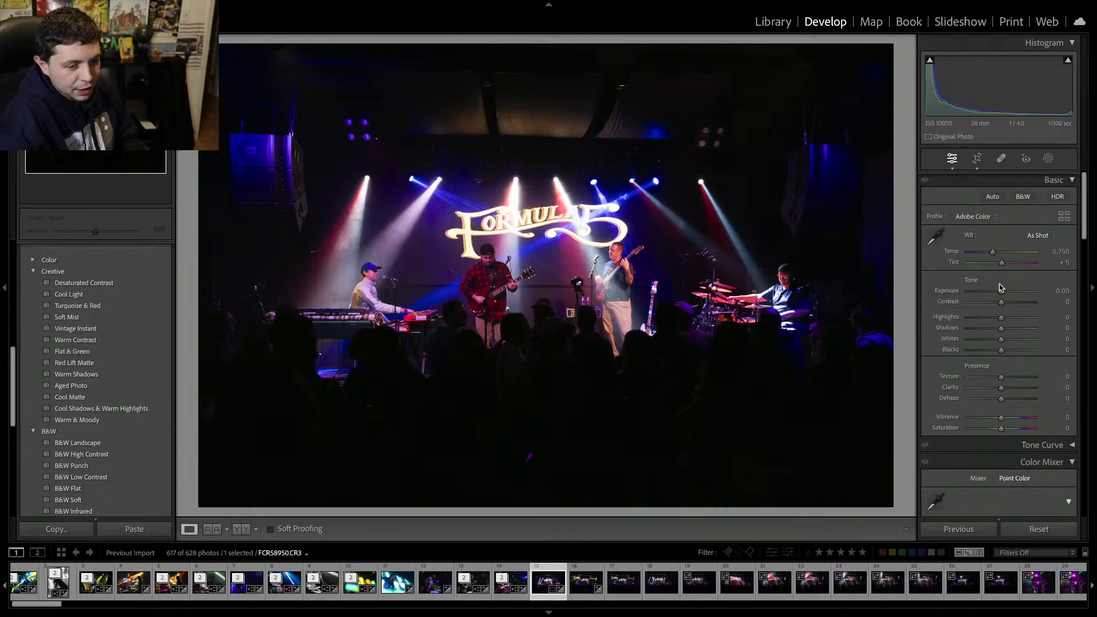
pyautogui.moveTo(1005, 294); pyautogui.dragTo(1007, 330)
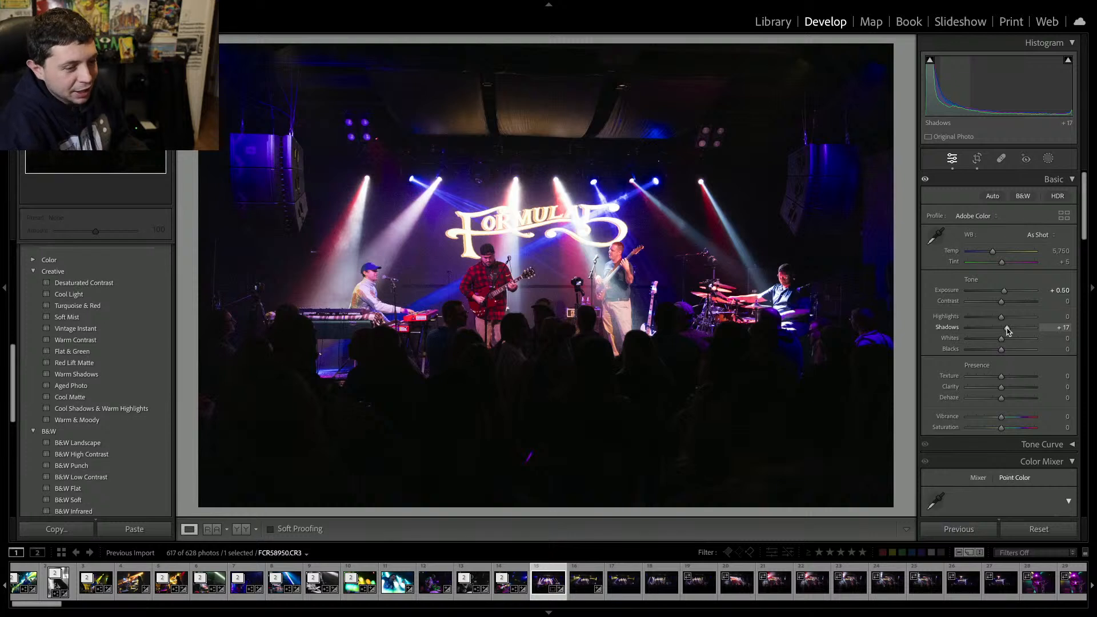
pyautogui.moveTo(1001, 387); pyautogui.dragTo(999, 389)
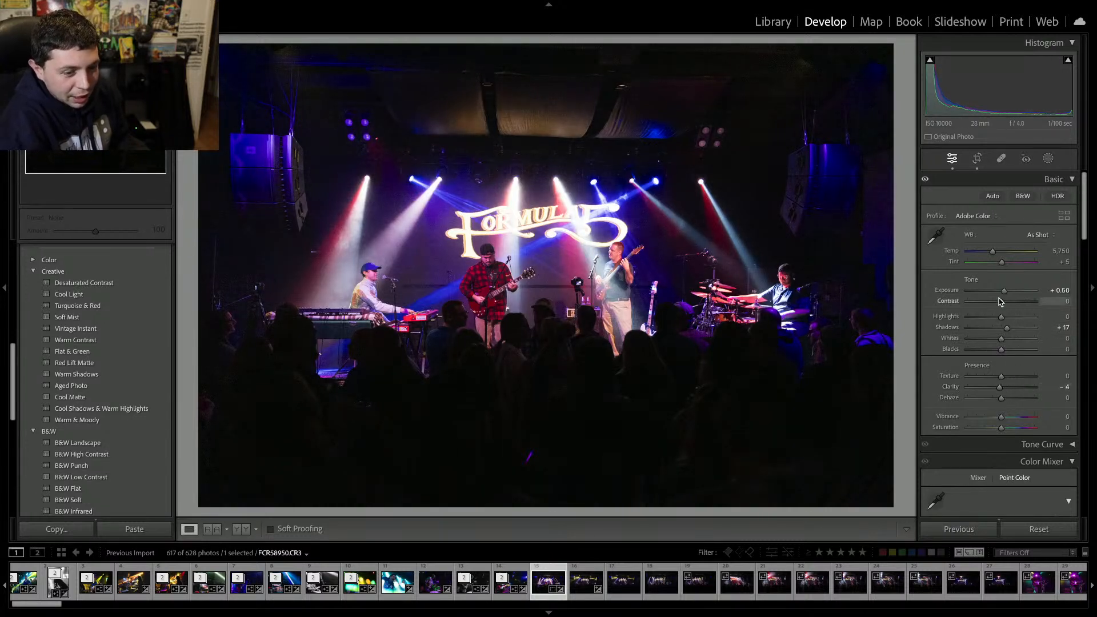
pyautogui.moveTo(1001, 301); pyautogui.dragTo(1009, 306)
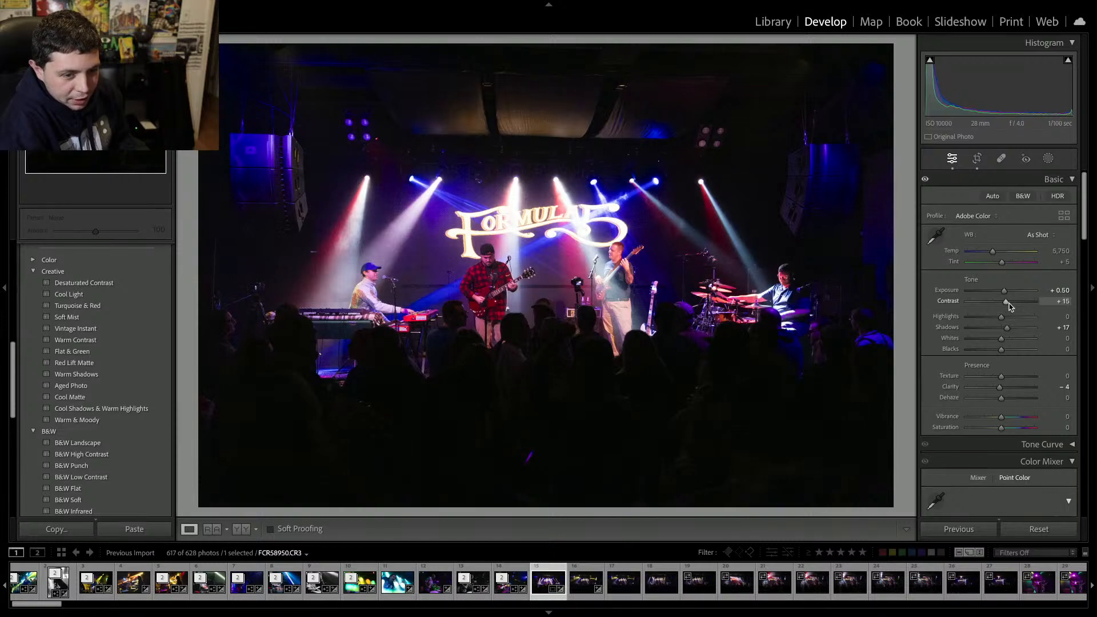
pyautogui.scroll(-3, 1016, 294)
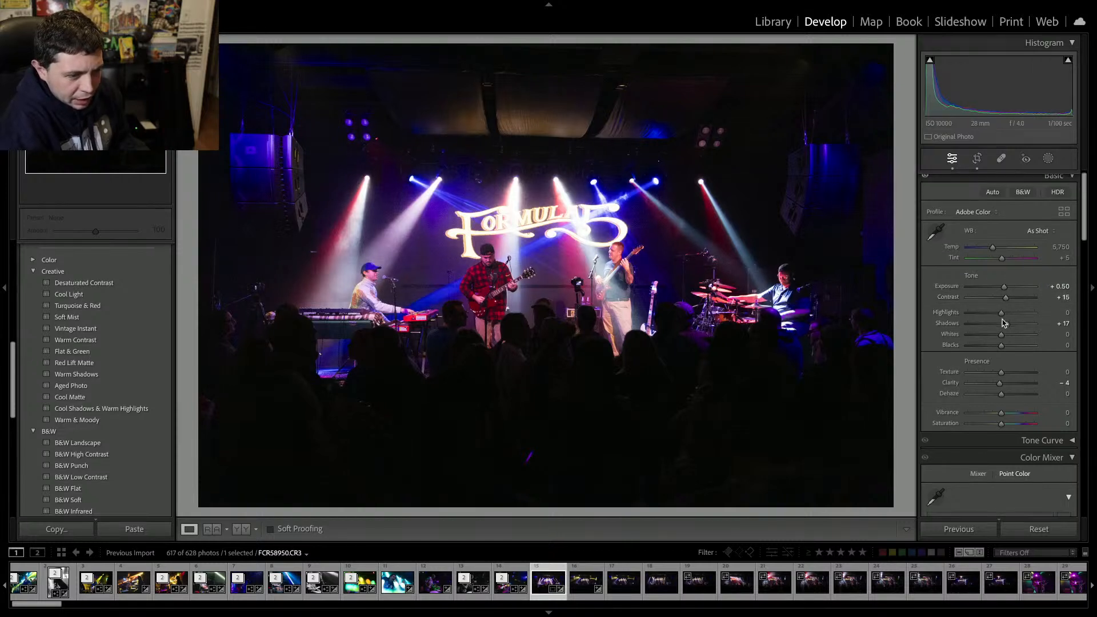
pyautogui.moveTo(1013, 290); pyautogui.dragTo(1015, 291)
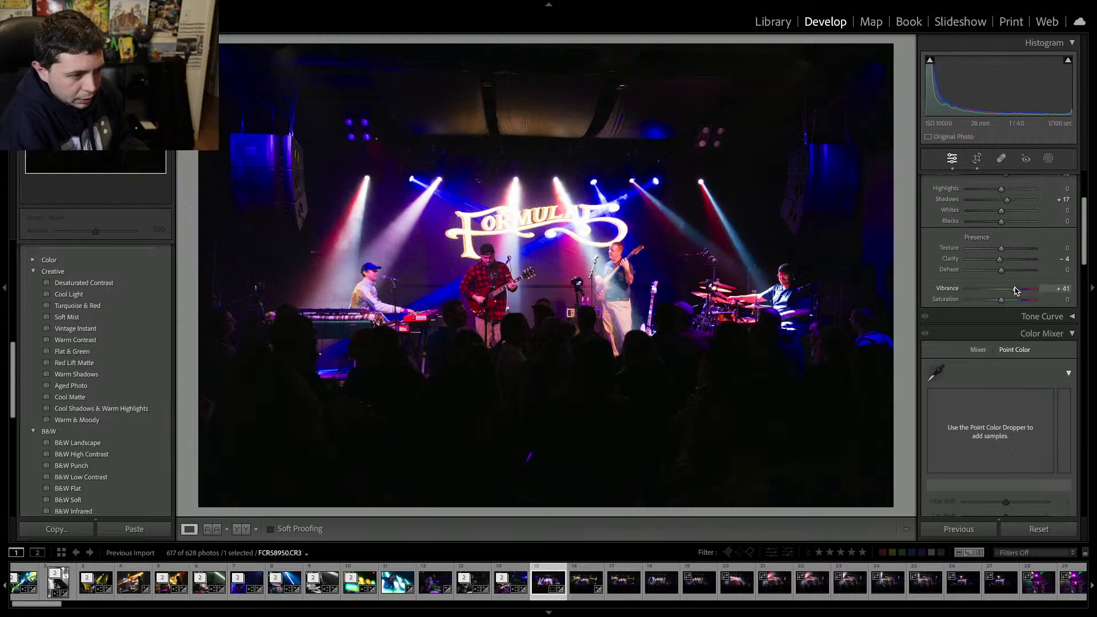
# Apply AI Denoise to the photo with an amount of 15.
pyautogui.scroll(-8, 1016, 290)
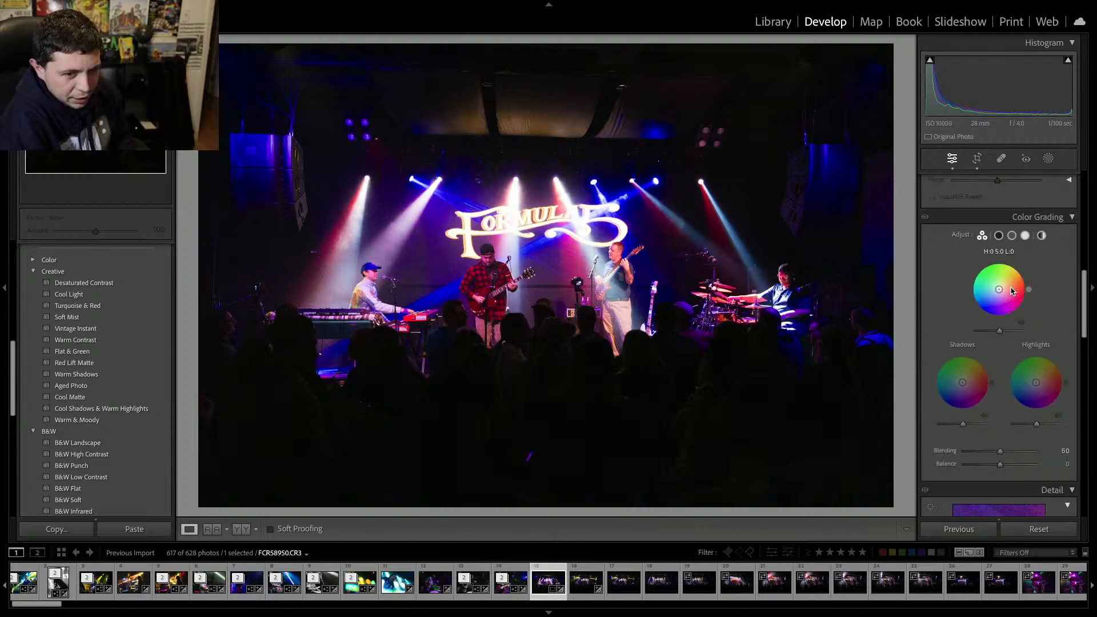
pyautogui.scroll(-10, 955, 453)
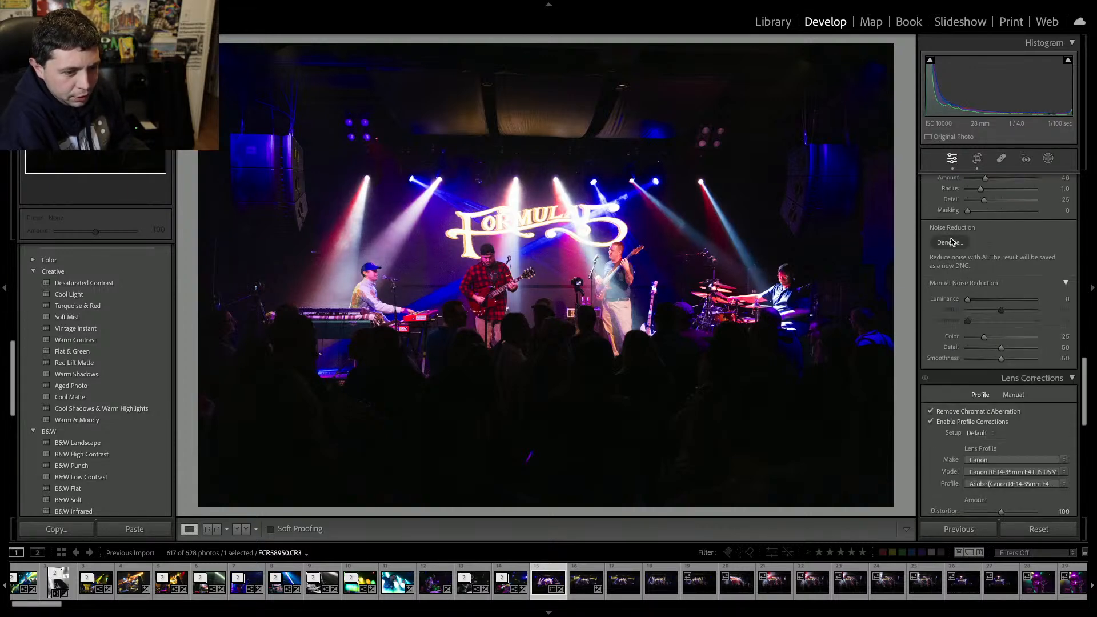
pyautogui.click(951, 242)
pyautogui.click(629, 176)
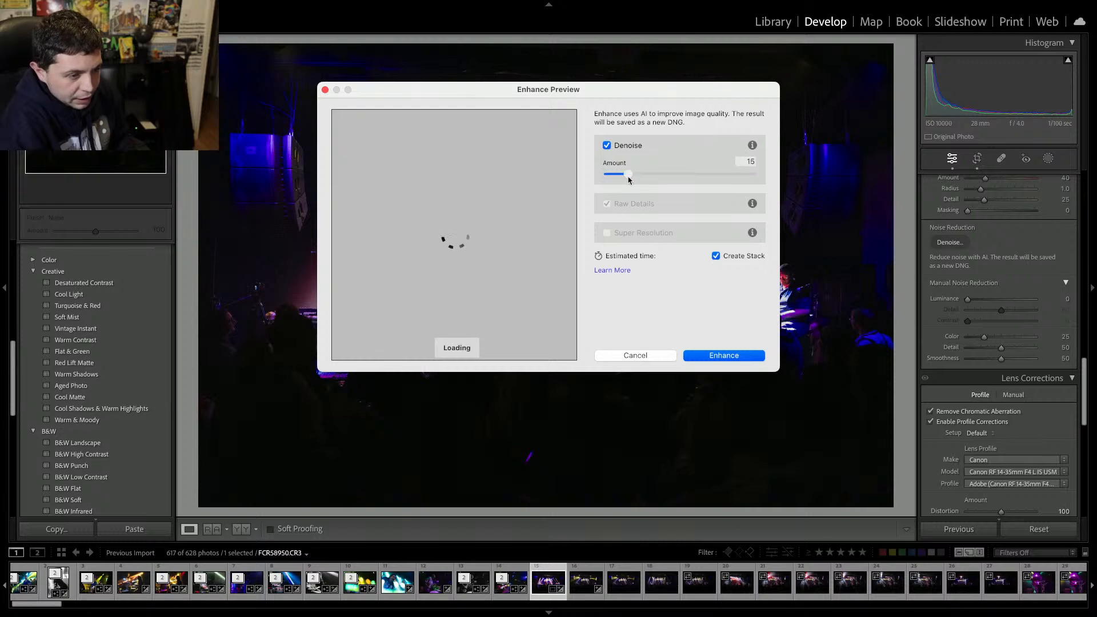
pyautogui.click(707, 357)
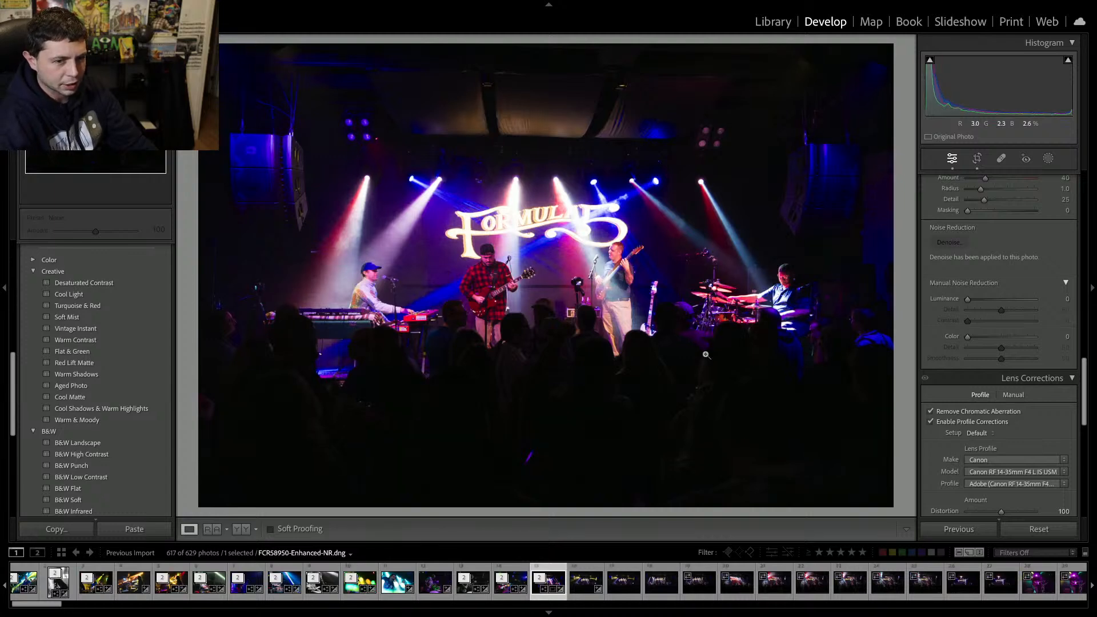
# Move ahead four photos and remove the next several dark wide stage shots from the catalog.
pyautogui.press('Right')
pyautogui.press('Right')
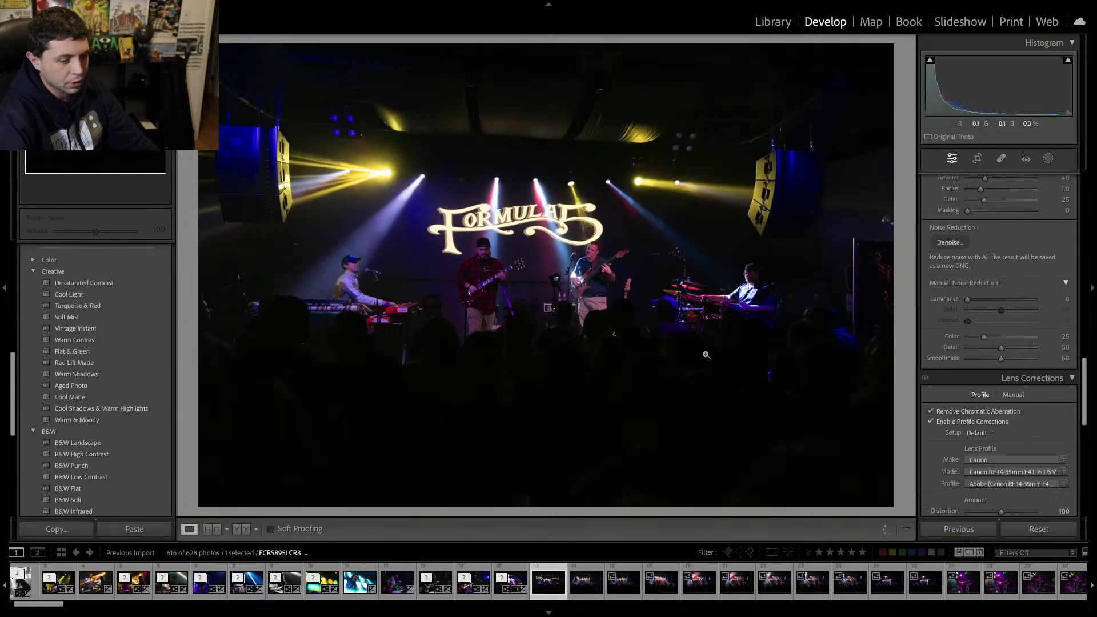
pyautogui.press('Right')
pyautogui.press('Right')
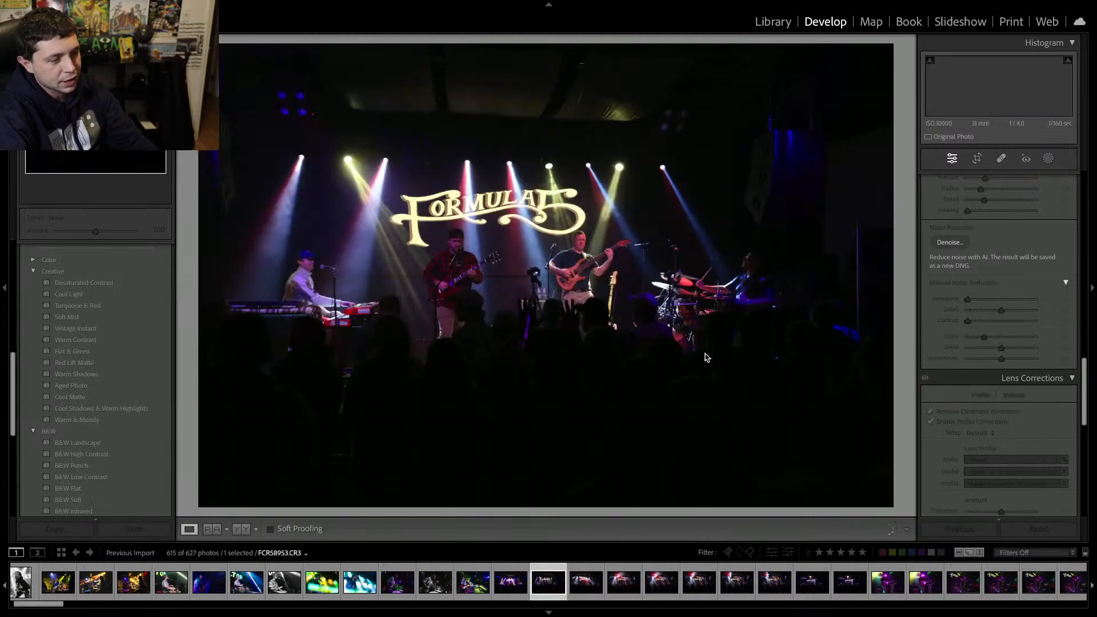
pyautogui.press('Delete')
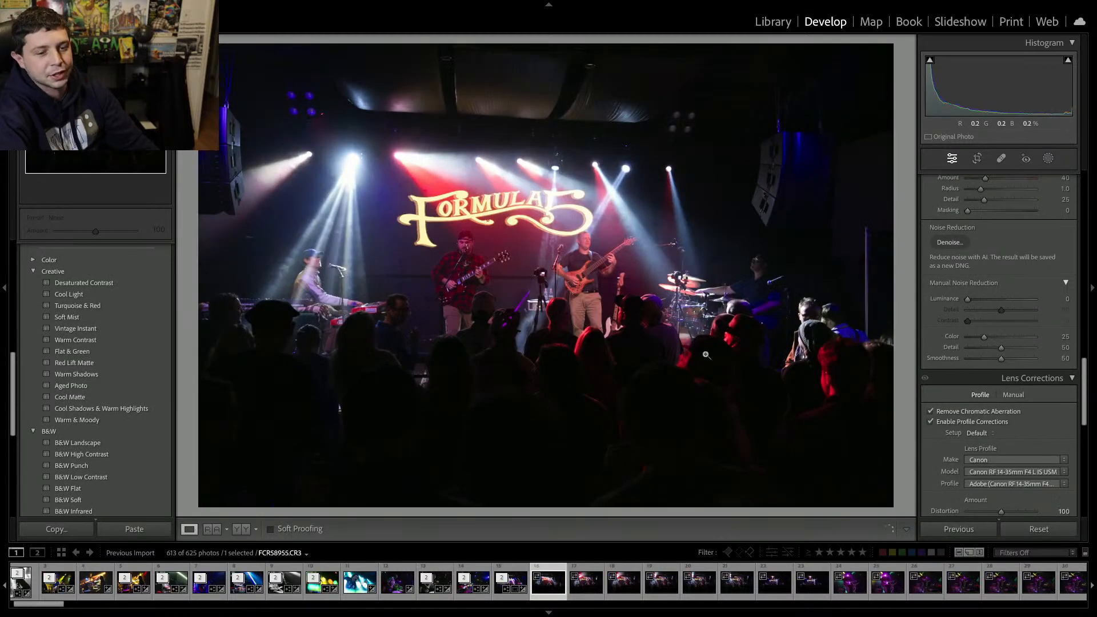
pyautogui.press('Delete')
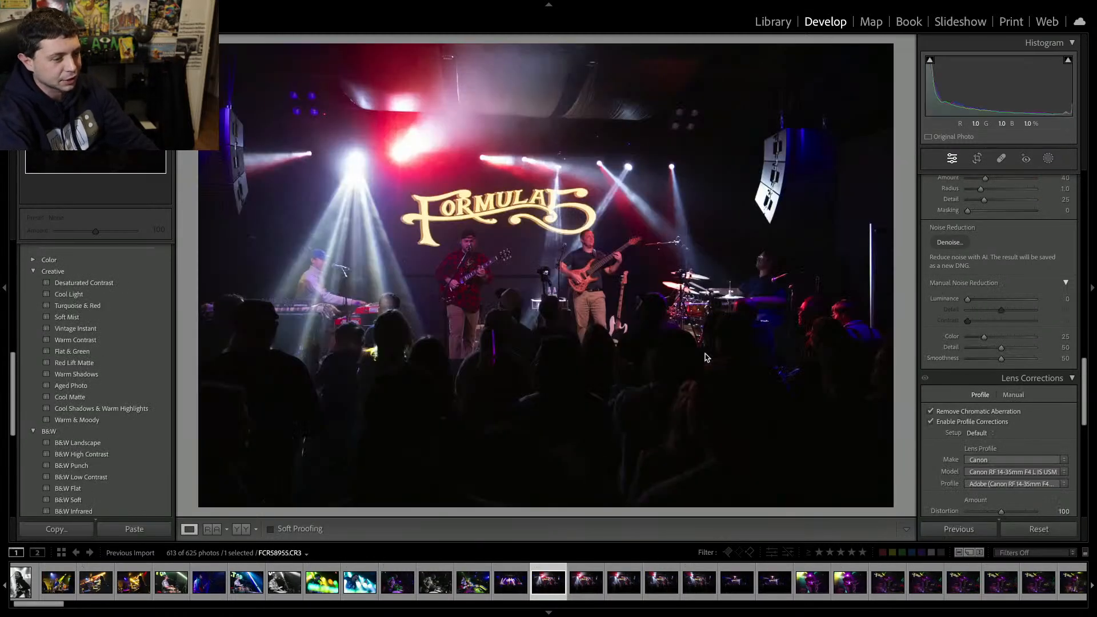
pyautogui.press('Delete')
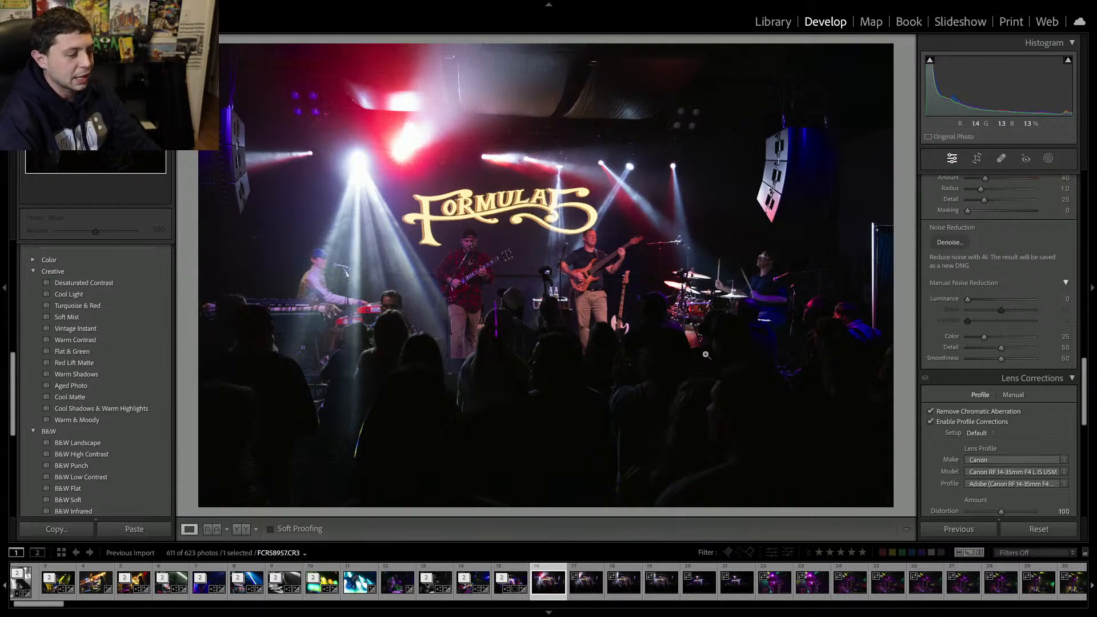
pyautogui.press('Delete')
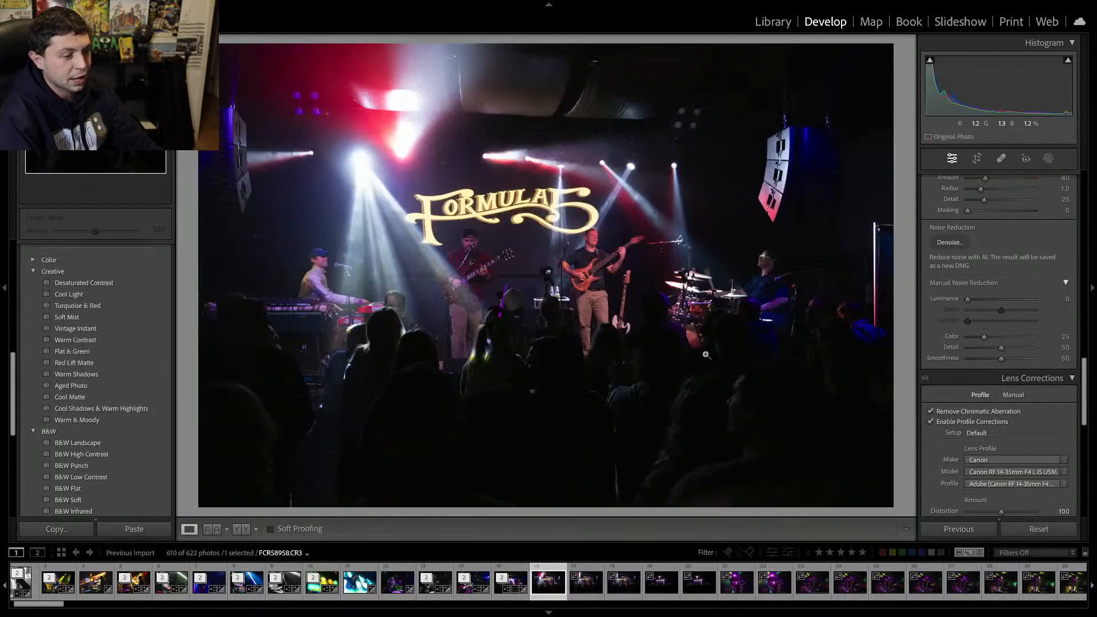
# Browse back to the denoised DNG copy of the edited photo and remove it from the catalog.
pyautogui.press('Right')
pyautogui.press('Right')
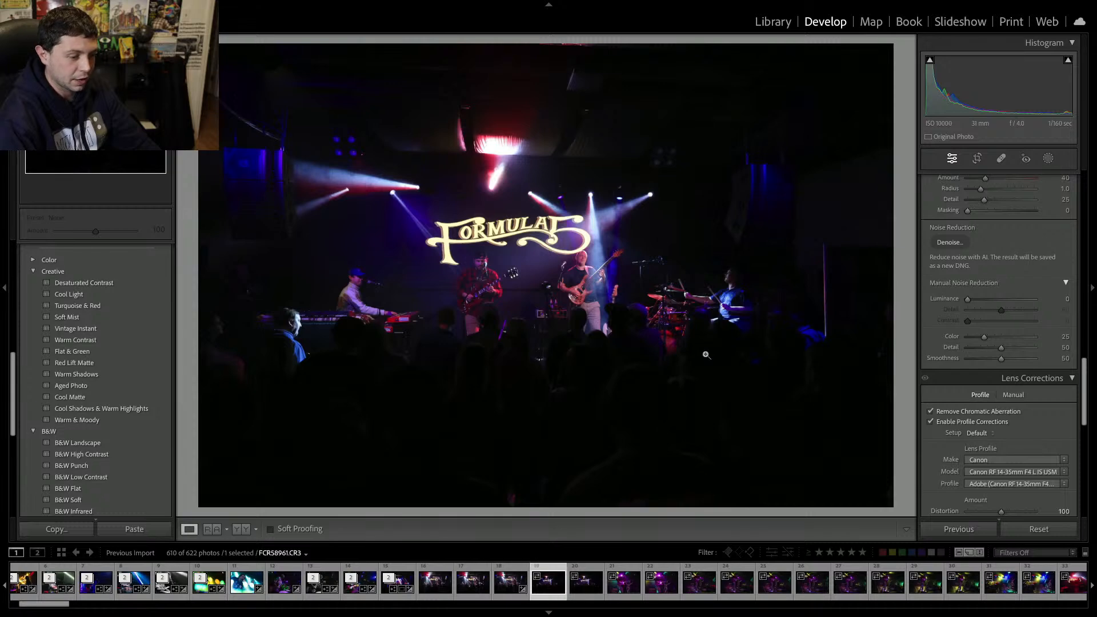
pyautogui.press('Left')
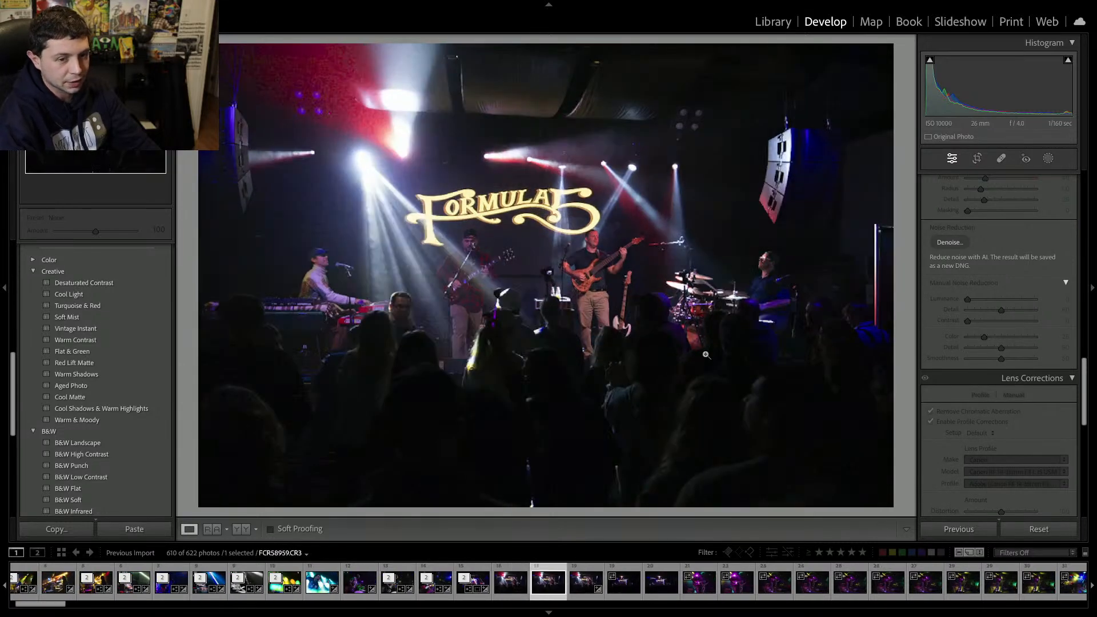
pyautogui.press('Left')
pyautogui.press('Left')
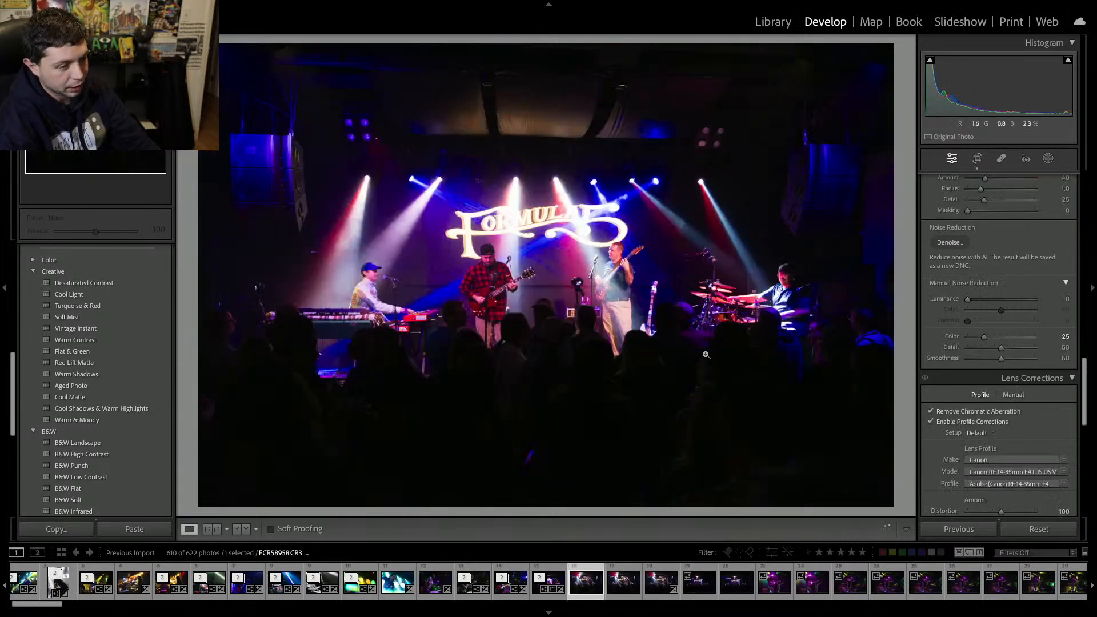
pyautogui.press('Right')
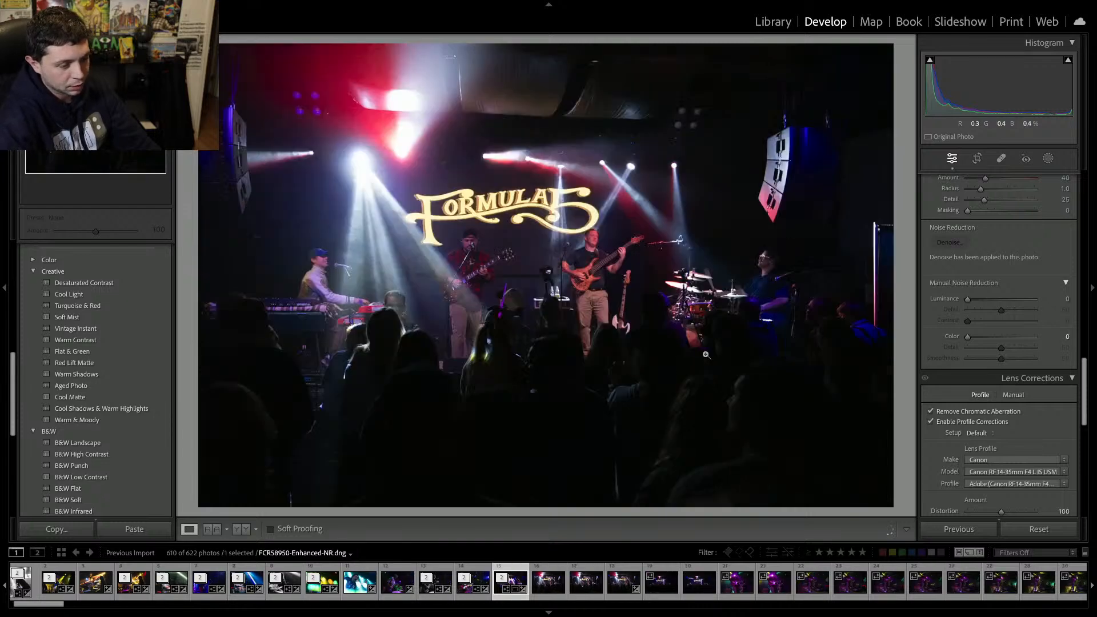
pyautogui.press('Delete')
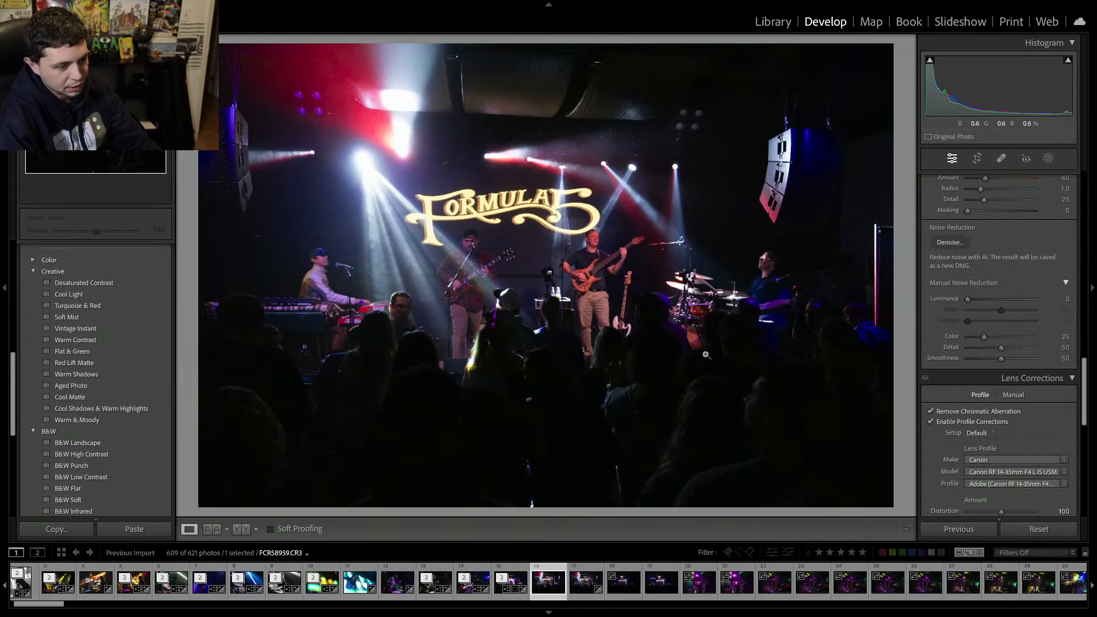
# Remove the following dark wide venue shots from the catalog one after another.
pyautogui.press('Delete')
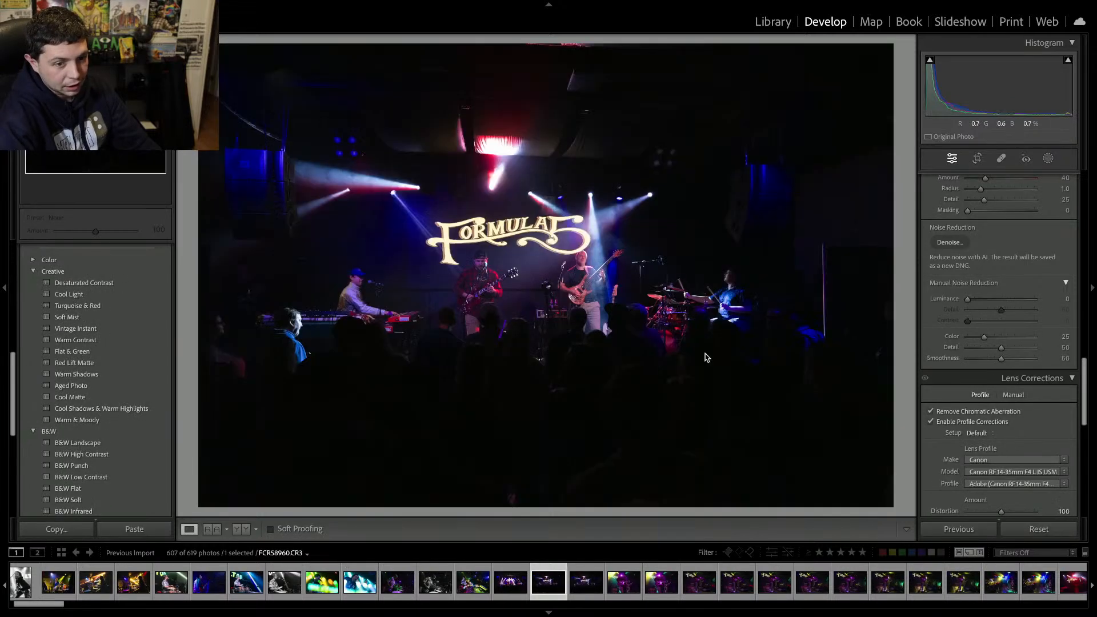
pyautogui.press('Delete')
pyautogui.press('Return')
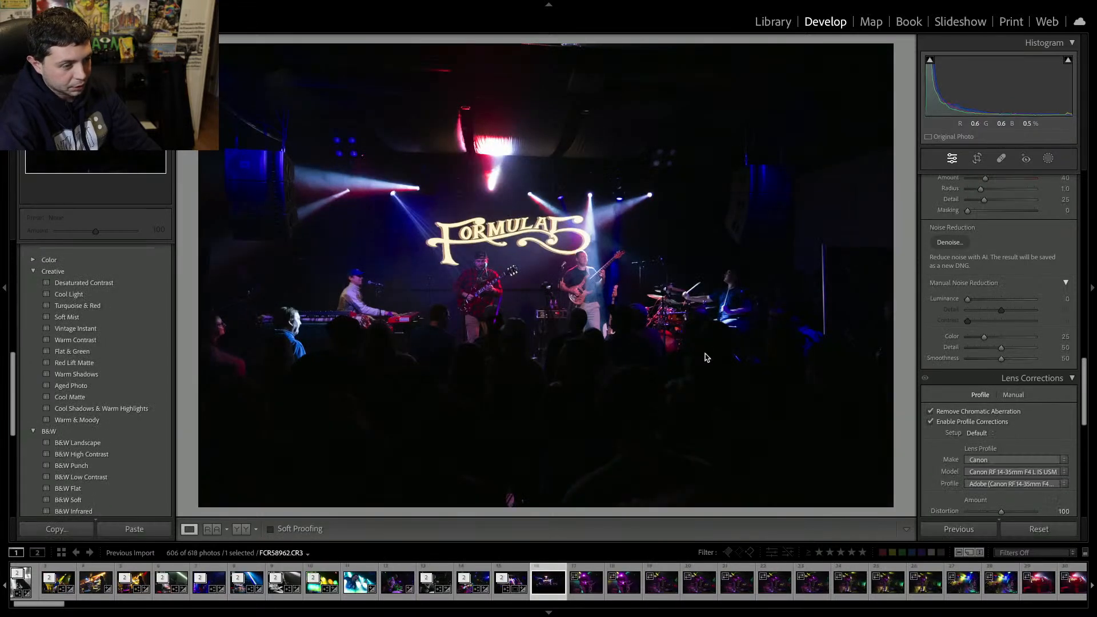
pyautogui.press('Delete')
pyautogui.press('Right')
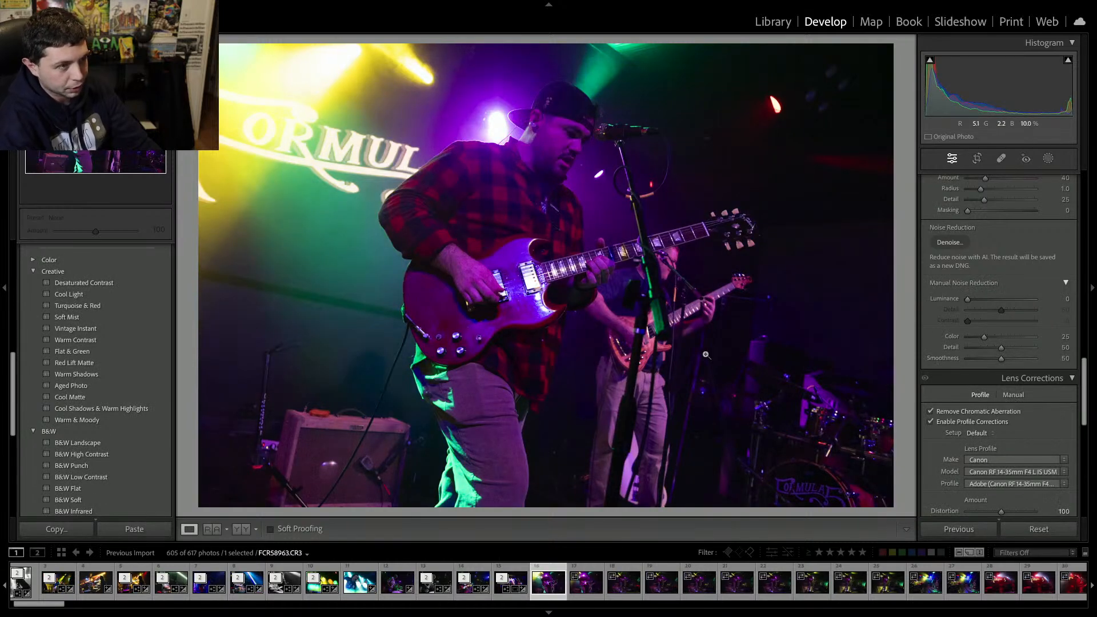
# Browse through the guitarist close-up shots to choose one for editing.
pyautogui.press('Right')
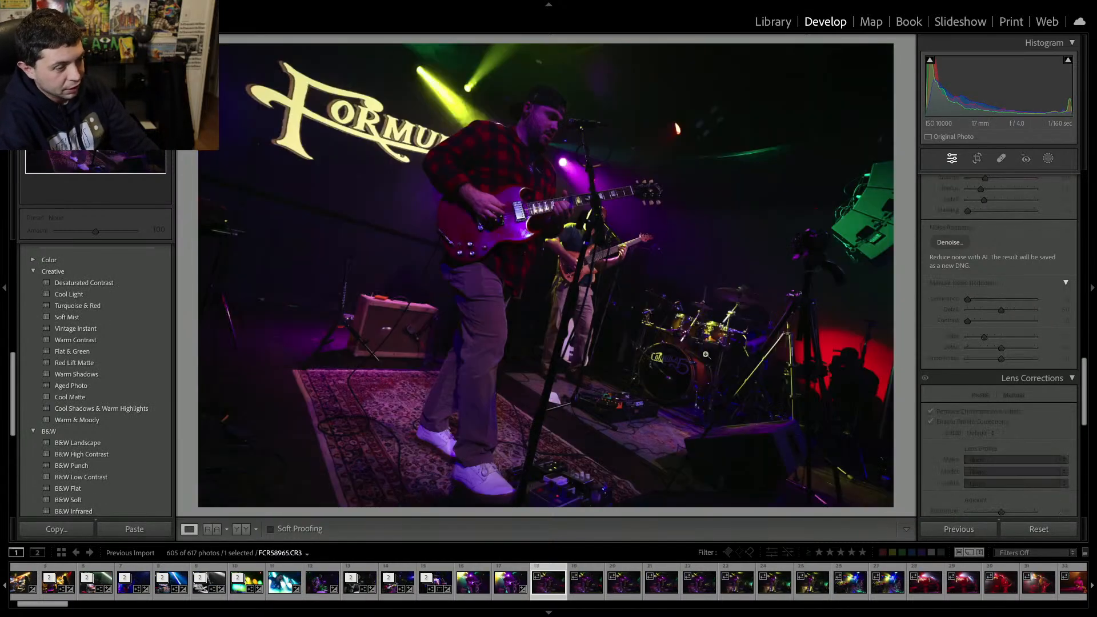
pyautogui.press('Right')
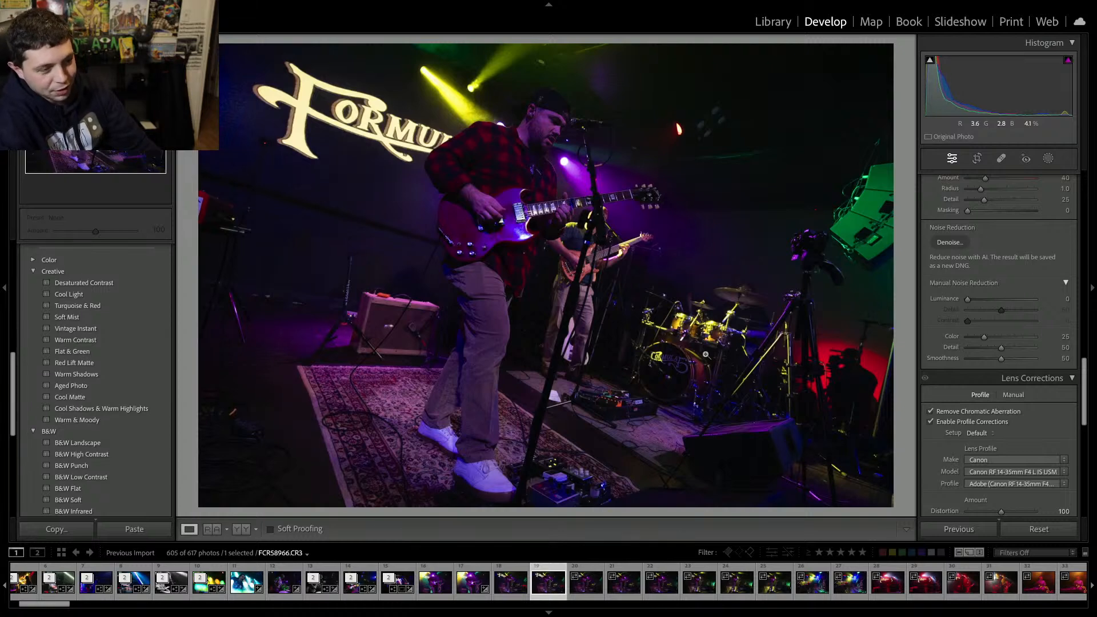
pyautogui.press('Right')
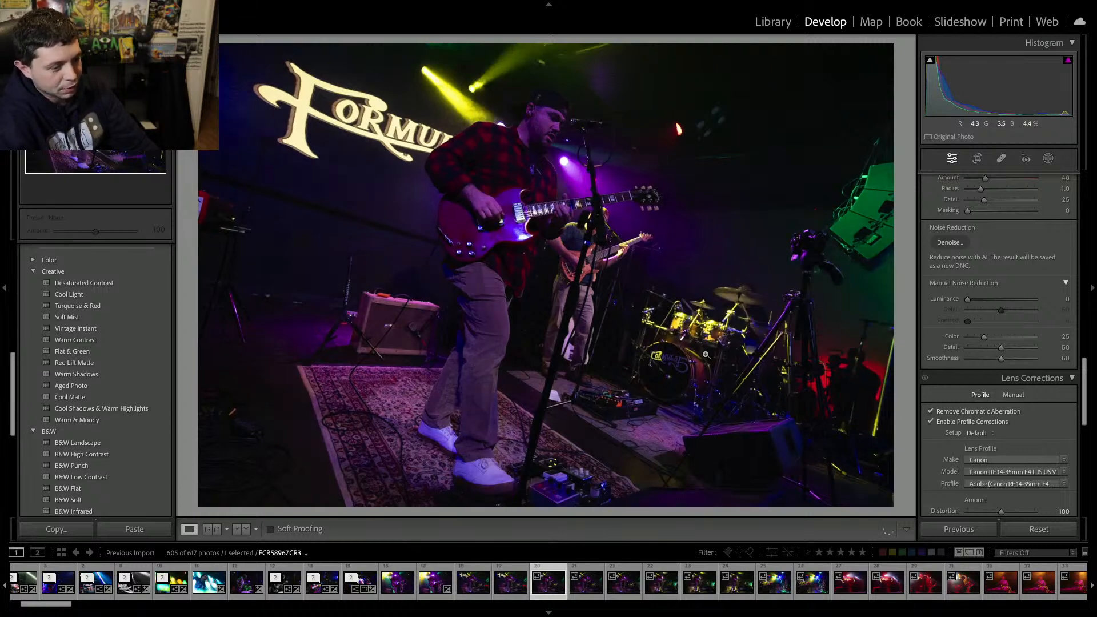
pyautogui.press('Right')
pyautogui.press('Left')
pyautogui.press('Left')
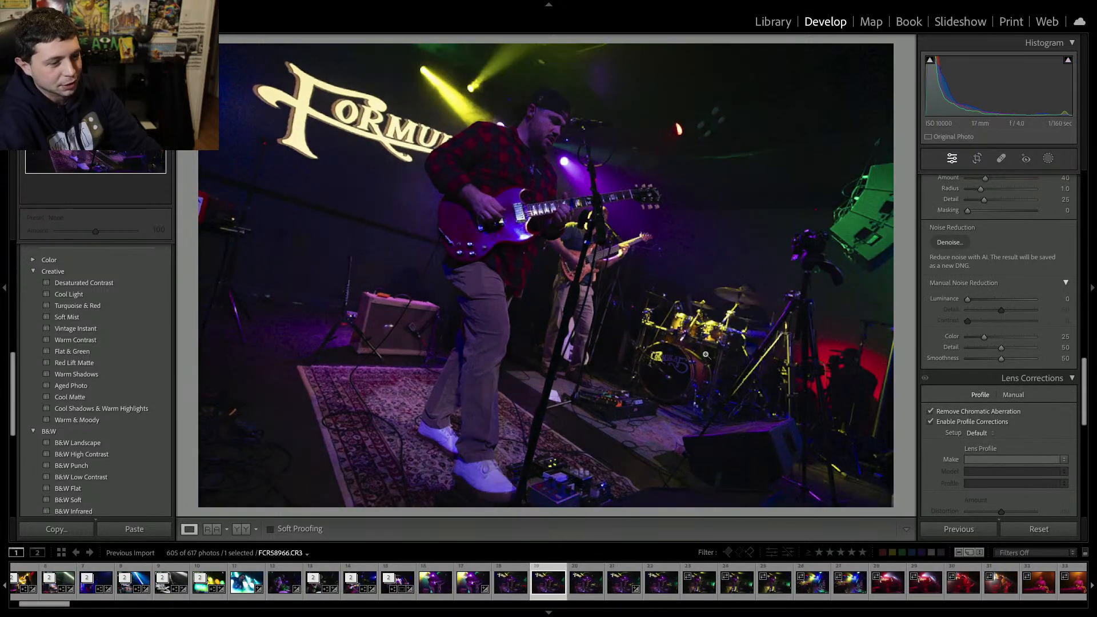
pyautogui.press('Left')
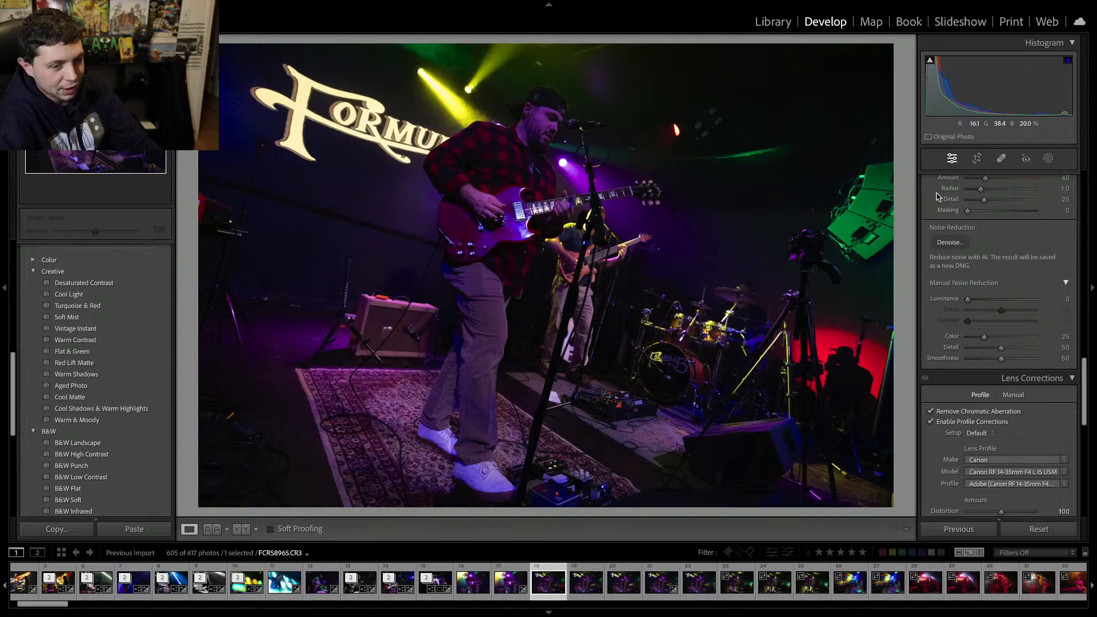
pyautogui.scroll(15, 977, 221)
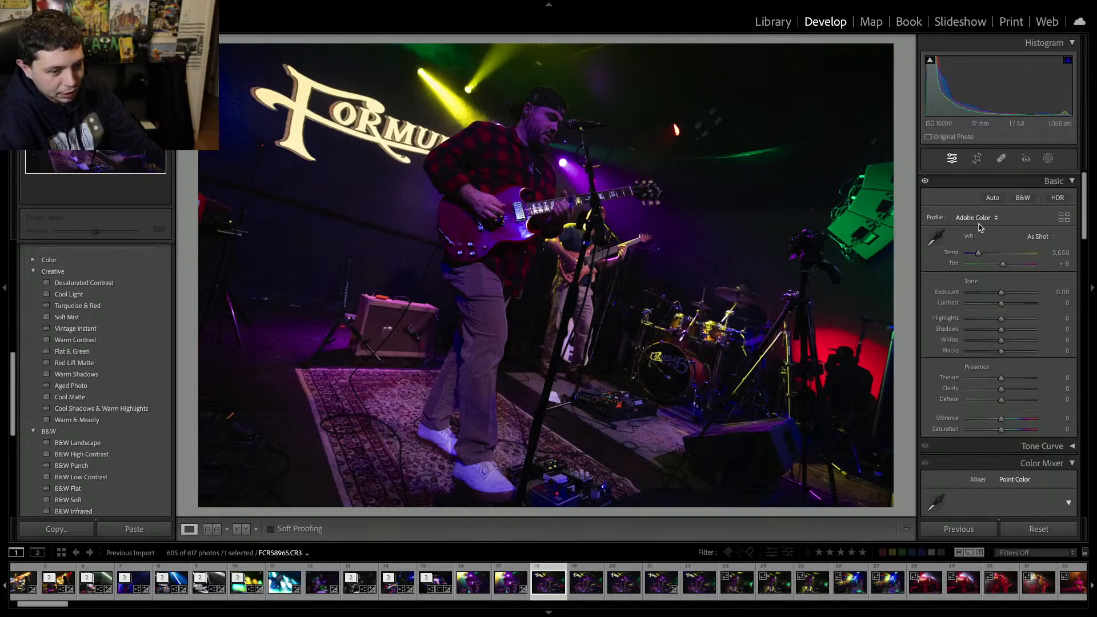
# Adjust the guitarist shot's basic settings: tint -71, exposure +1.56, contrast +30, blacks -19, clarity +9, vibrance +8.
pyautogui.moveTo(1003, 263); pyautogui.dragTo(1011, 304)
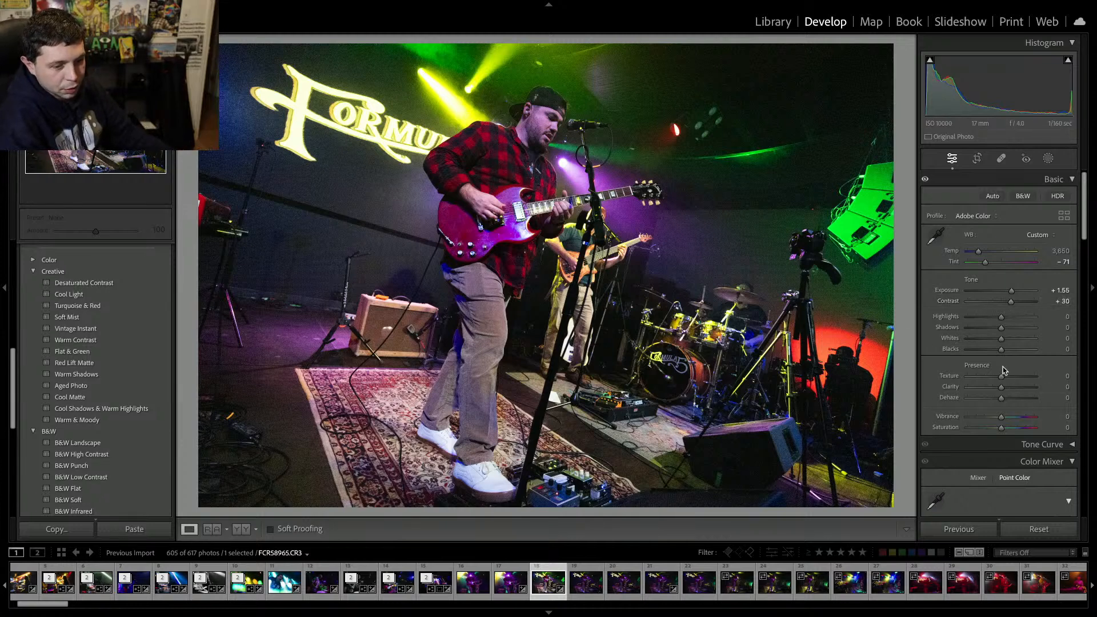
pyautogui.moveTo(992, 350); pyautogui.dragTo(995, 350)
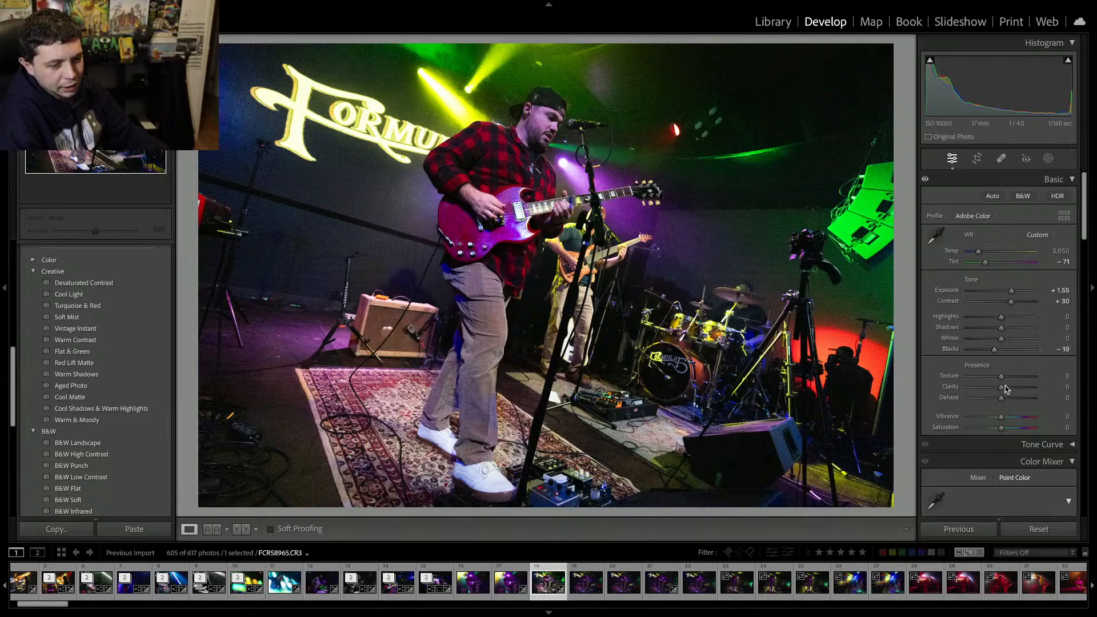
pyautogui.moveTo(1003, 387); pyautogui.dragTo(1008, 390)
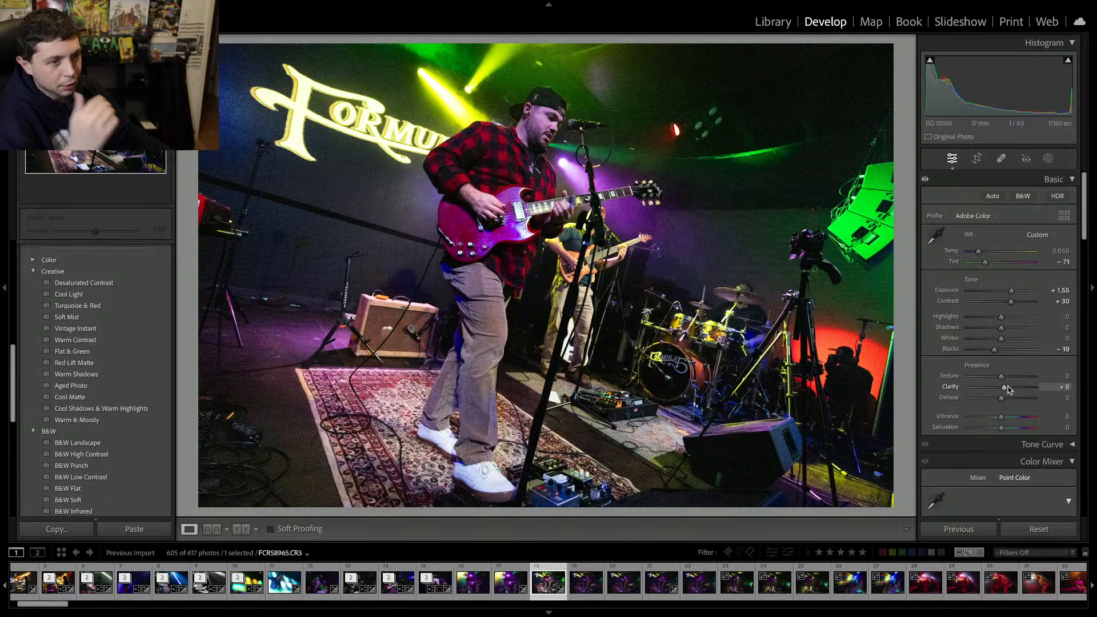
pyautogui.click(1010, 420)
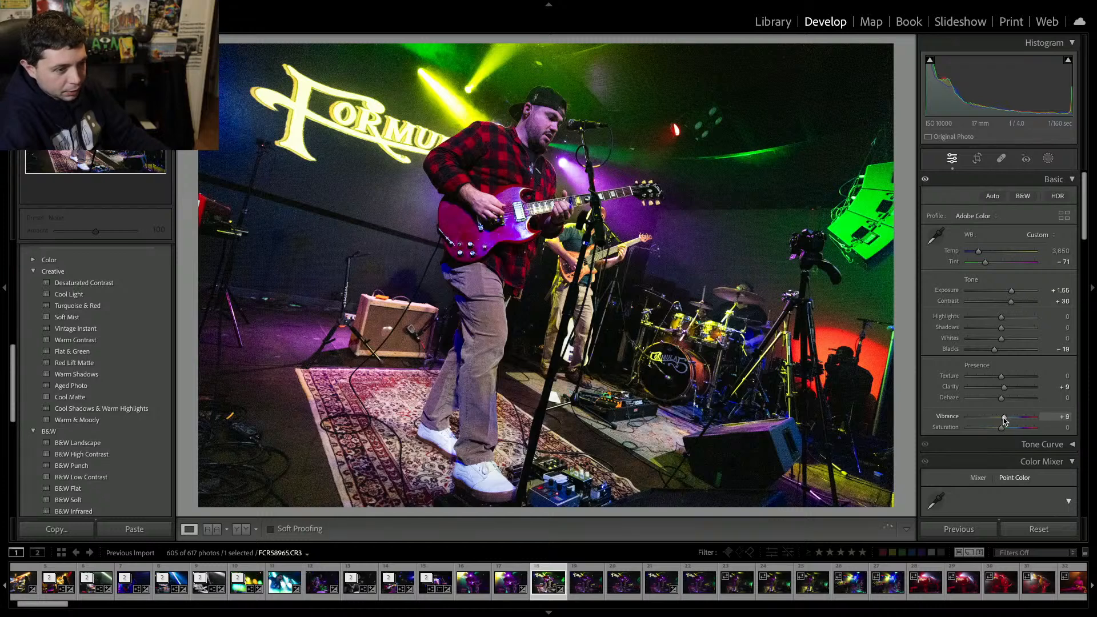
# Apply AI Denoise to the edited photo at amount 15.
pyautogui.scroll(-5, 923, 415)
pyautogui.scroll(-6, 923, 416)
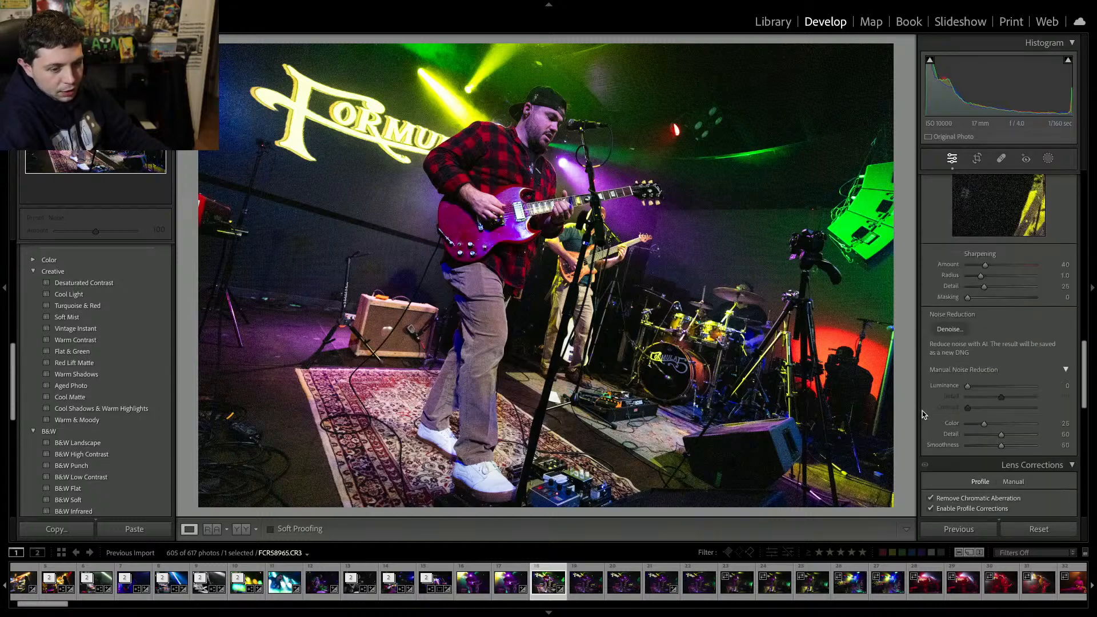
pyautogui.click(959, 249)
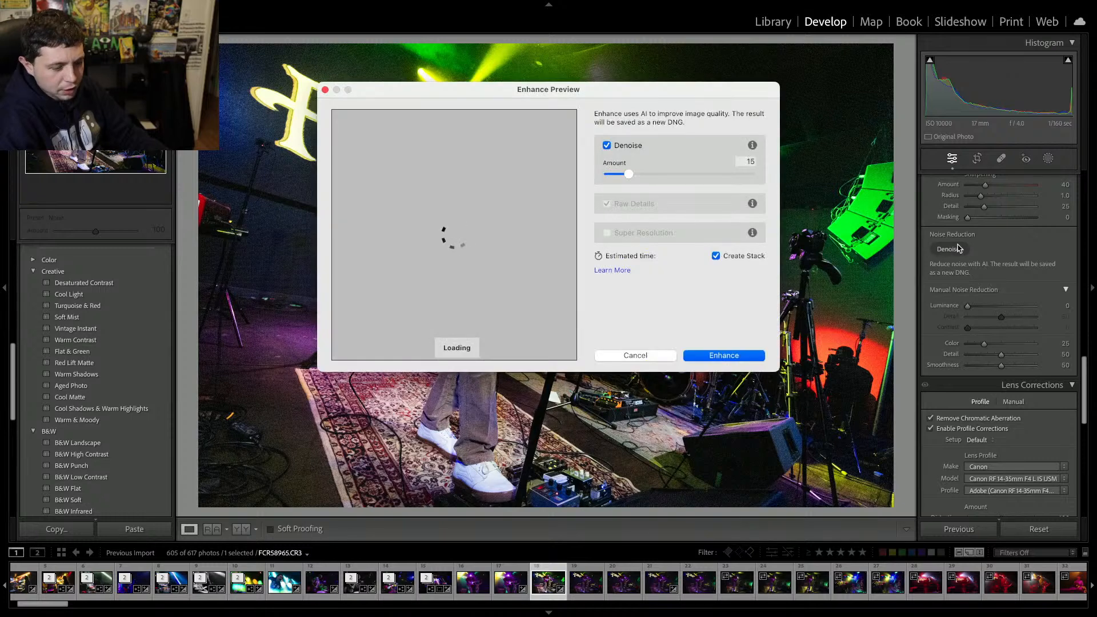
pyautogui.press('Return')
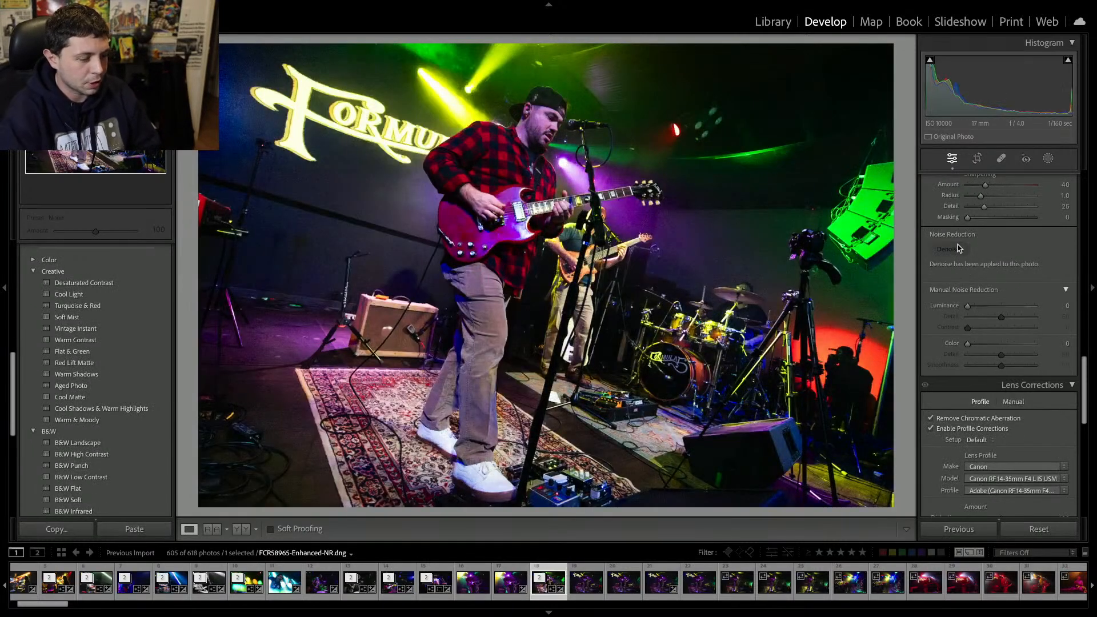
# Select the earlier denoised DNG copy in the filmstrip and remove it from the catalog.
pyautogui.click(466, 588)
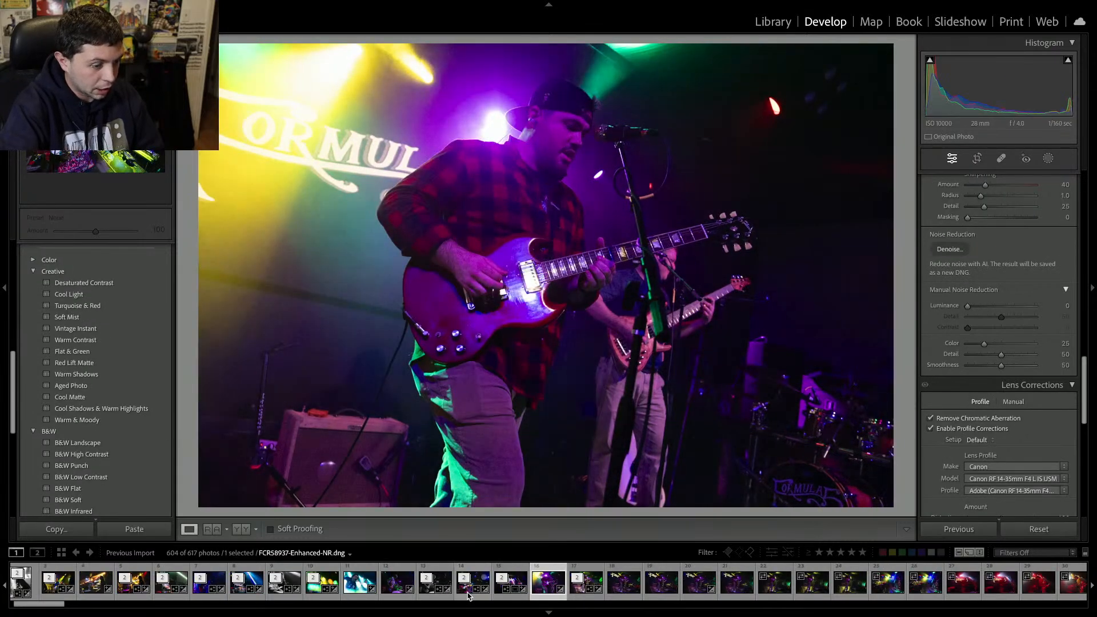
pyautogui.press('Delete')
pyautogui.press('Right')
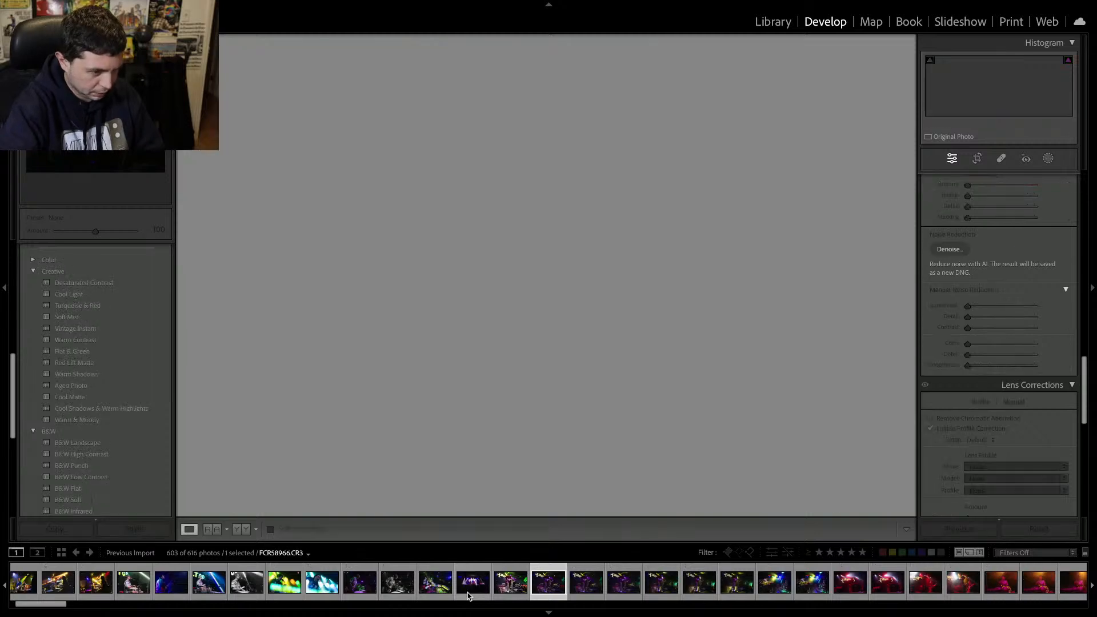
# Remove the following run of wide stage and keyboardist shots from the catalog one after another.
pyautogui.press('Delete')
pyautogui.press('Return')
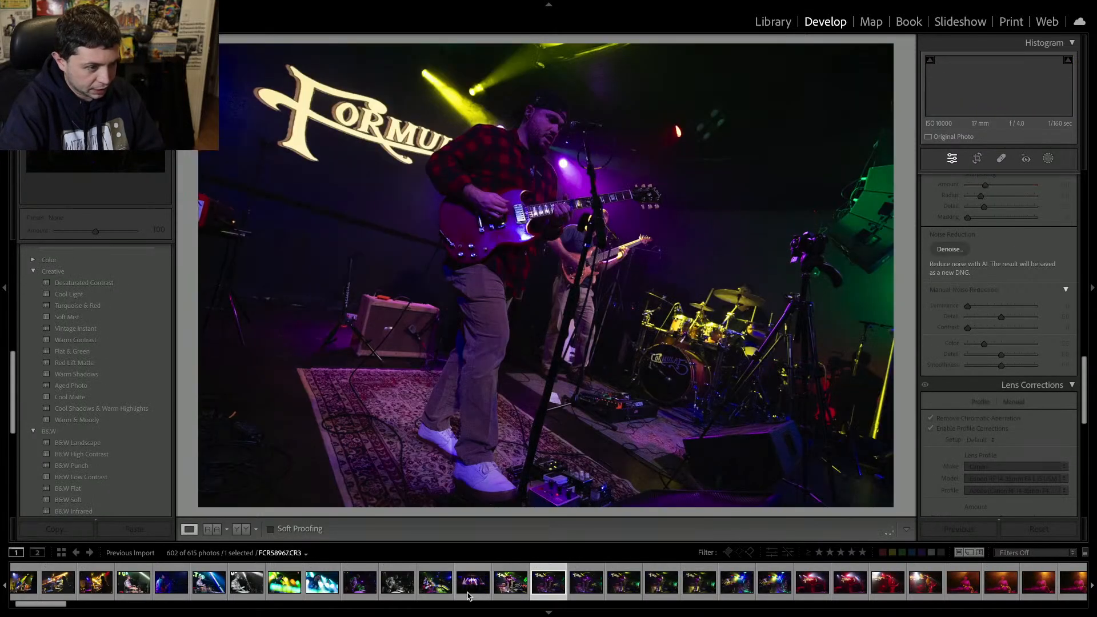
pyautogui.press('Delete')
pyautogui.press('Return')
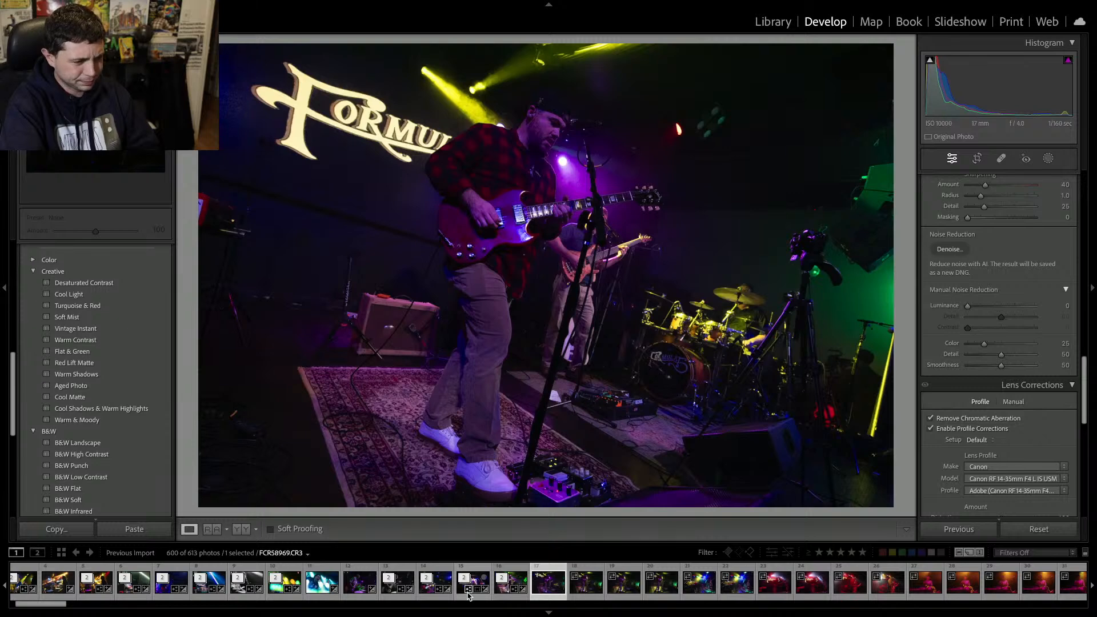
pyautogui.press('Delete')
pyautogui.press('Return')
pyautogui.press('Delete')
pyautogui.press('Return')
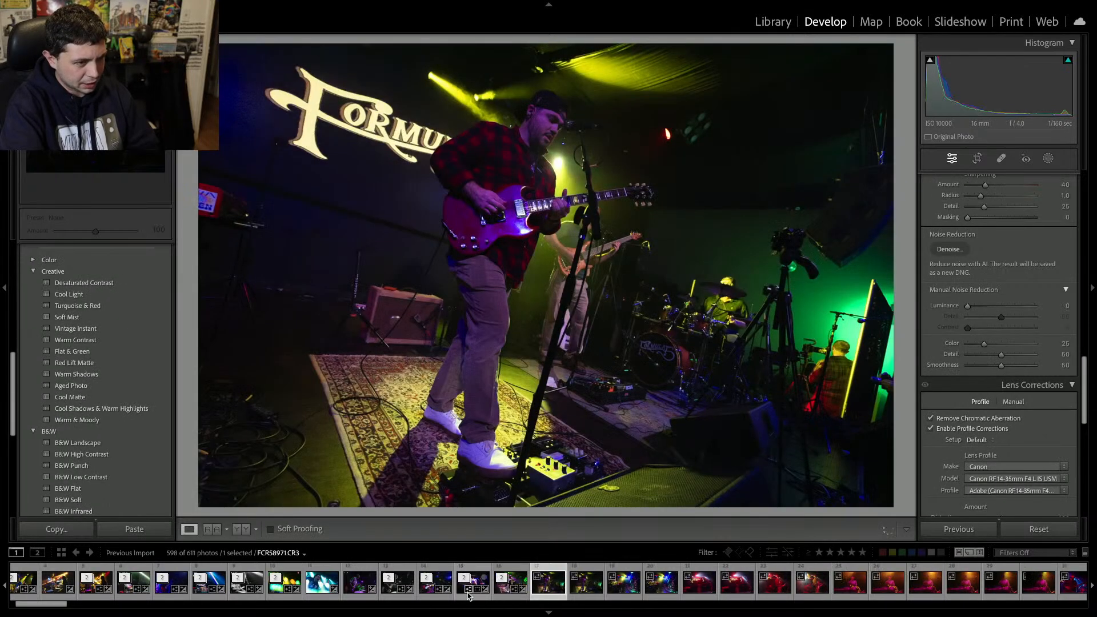
pyautogui.press('Delete')
pyautogui.press('Return')
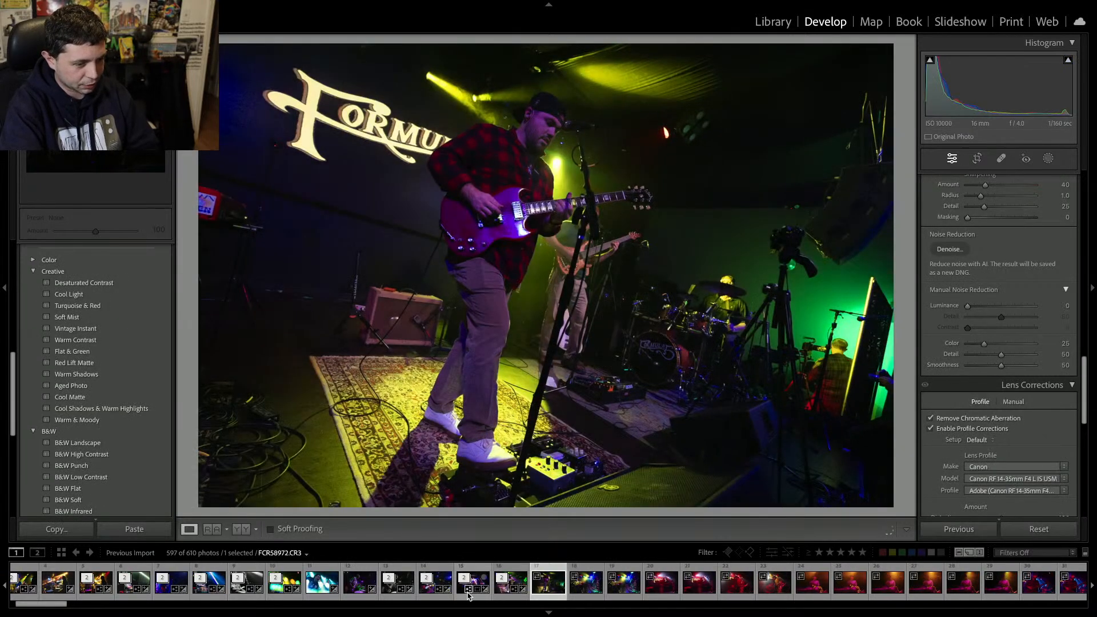
pyautogui.press('Delete')
pyautogui.press('Return')
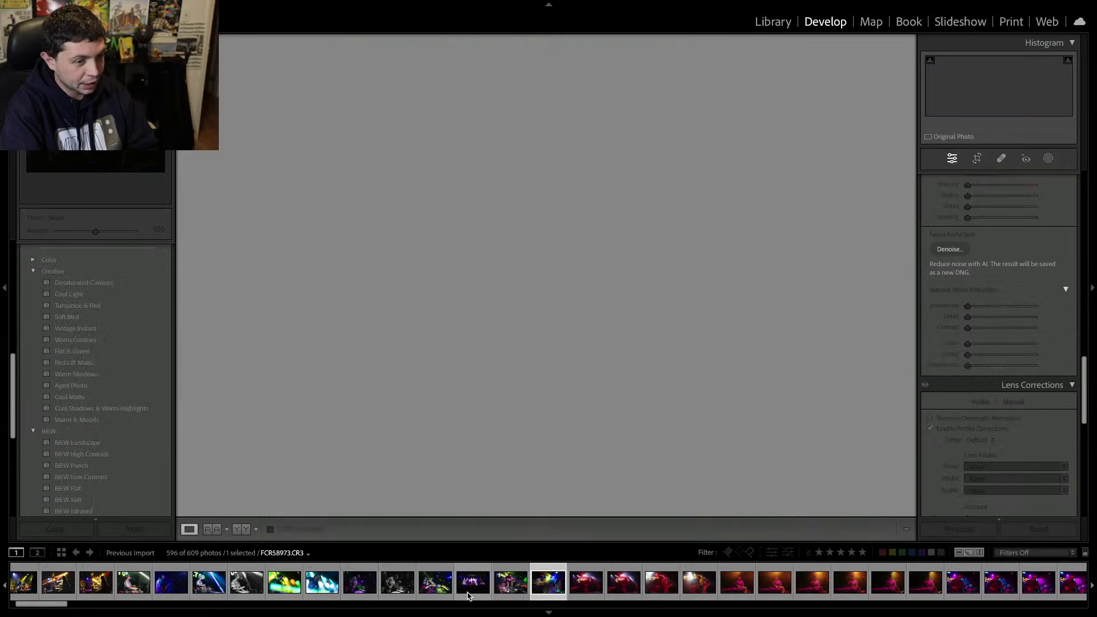
pyautogui.press('Delete')
pyautogui.press('Return')
pyautogui.press('Delete')
pyautogui.press('Return')
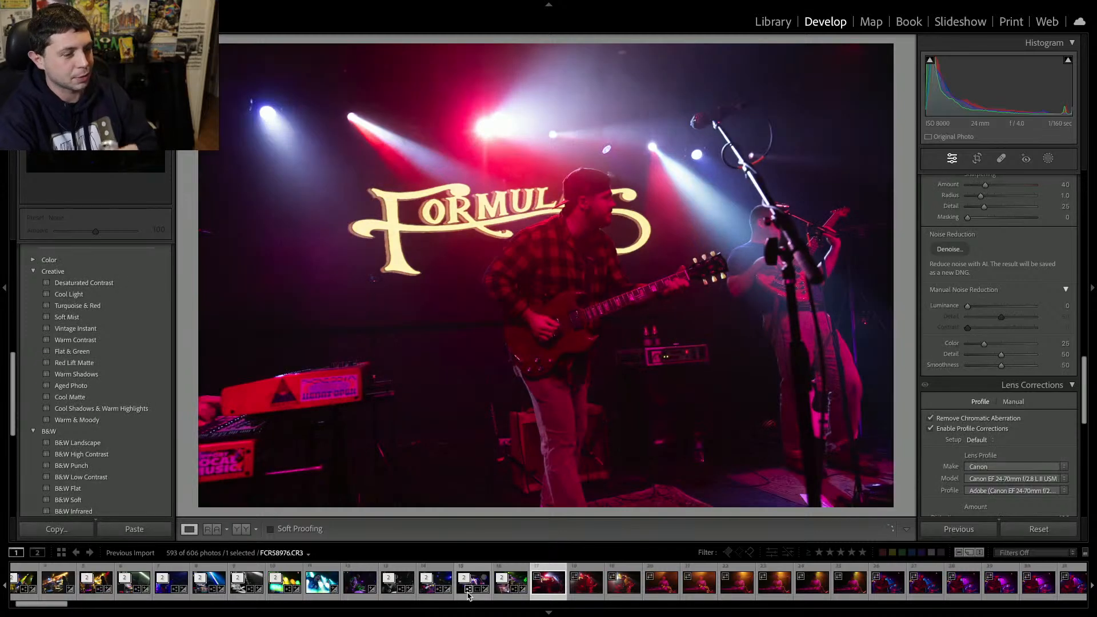
pyautogui.press('Delete')
pyautogui.press('Return')
pyautogui.press('Delete')
pyautogui.press('Return')
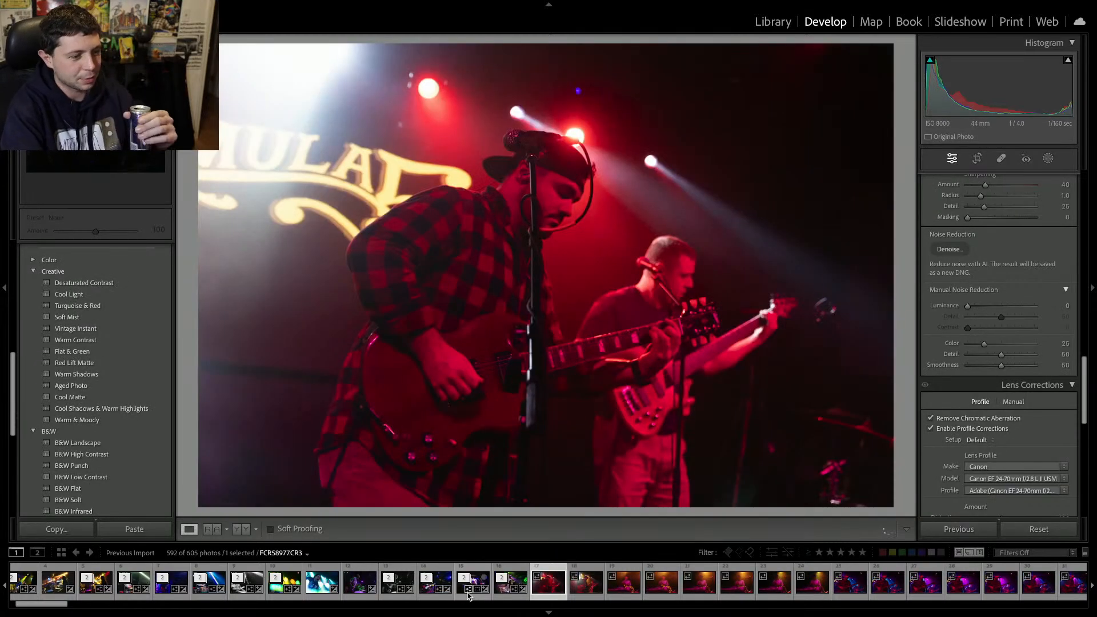
pyautogui.press('Delete')
pyautogui.press('Return')
pyautogui.press('Delete')
pyautogui.press('Return')
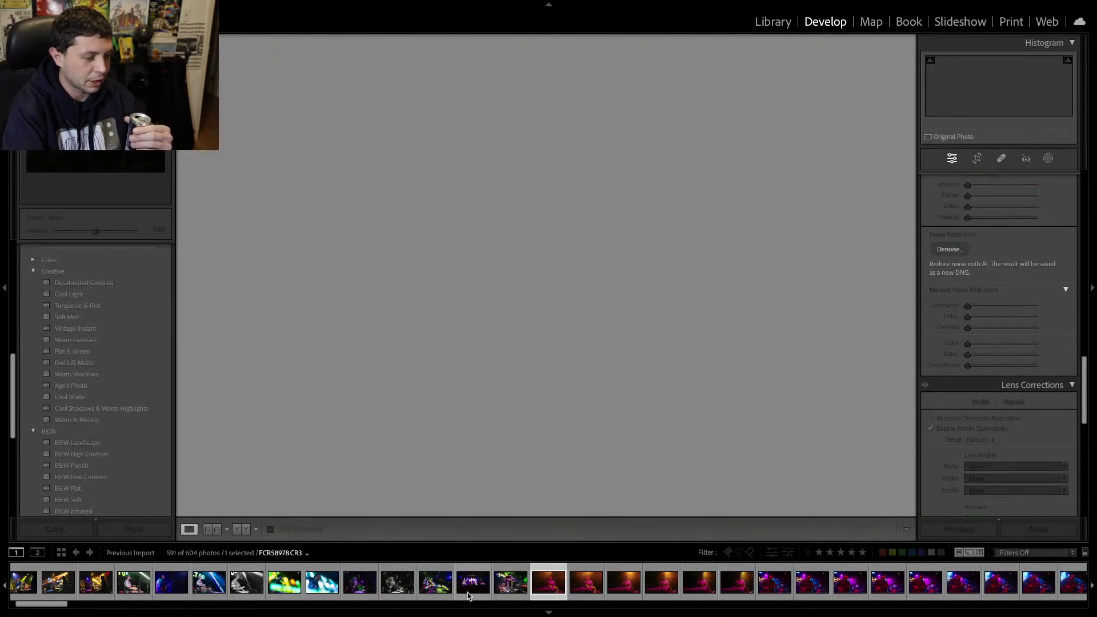
pyautogui.press('Delete')
pyautogui.press('Return')
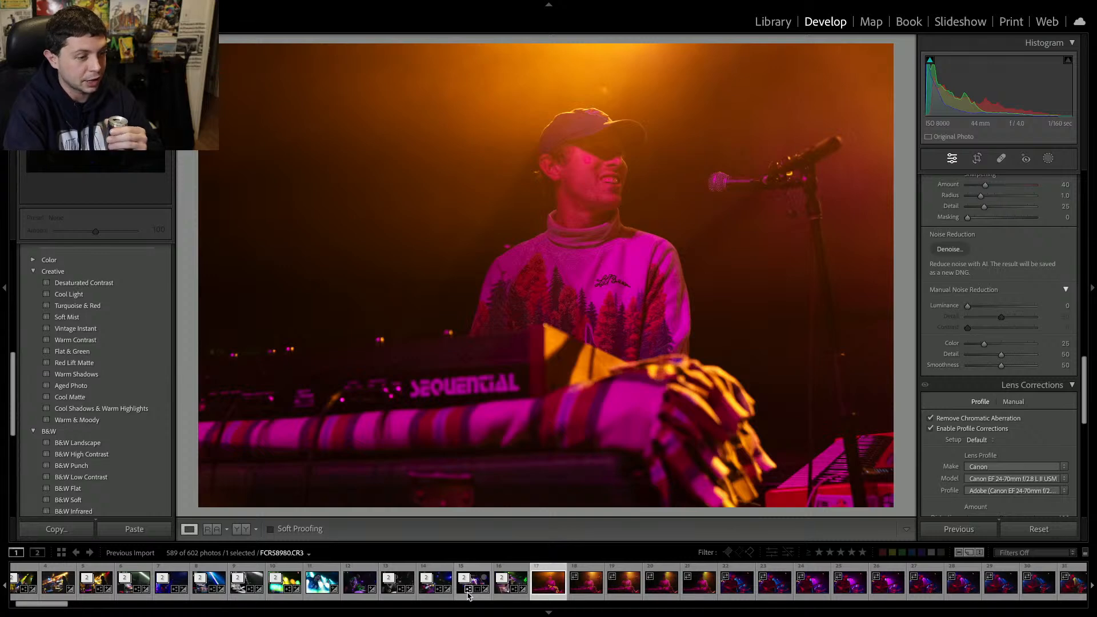
pyautogui.press('Delete')
pyautogui.press('Return')
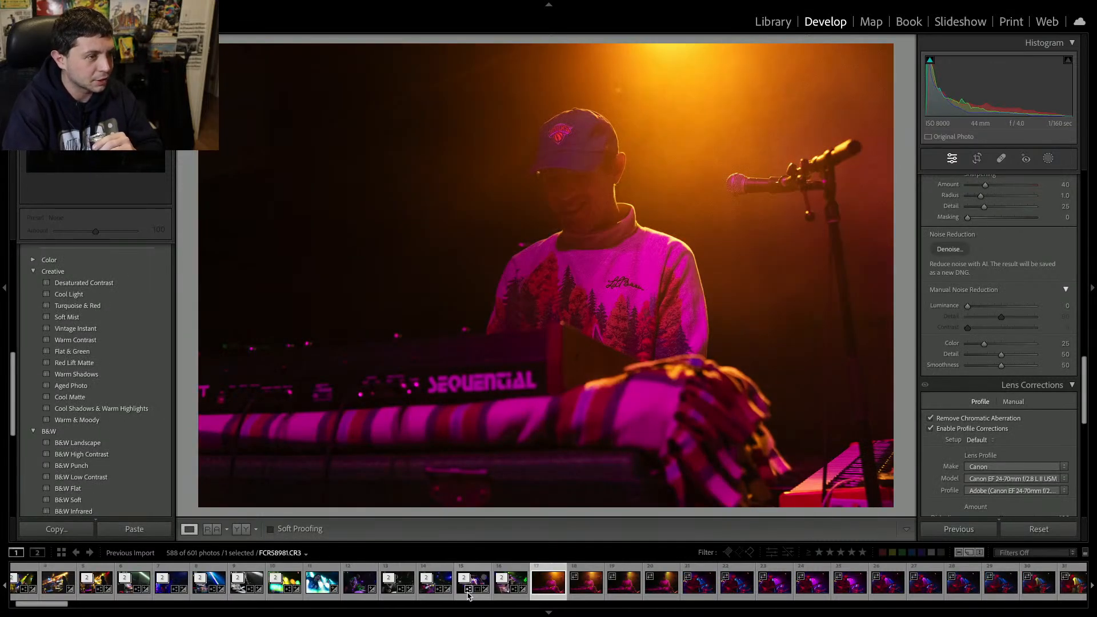
# Compare the neighbouring keyboardist shots, return to the first, and raise its contrast to +17.
pyautogui.press('Right')
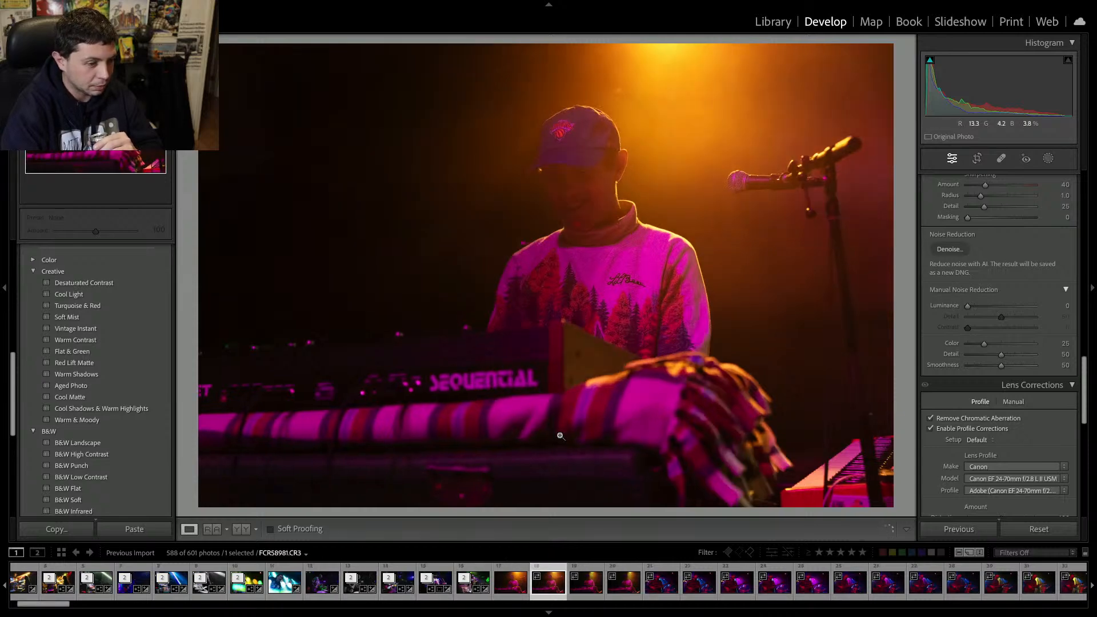
pyautogui.press('Right')
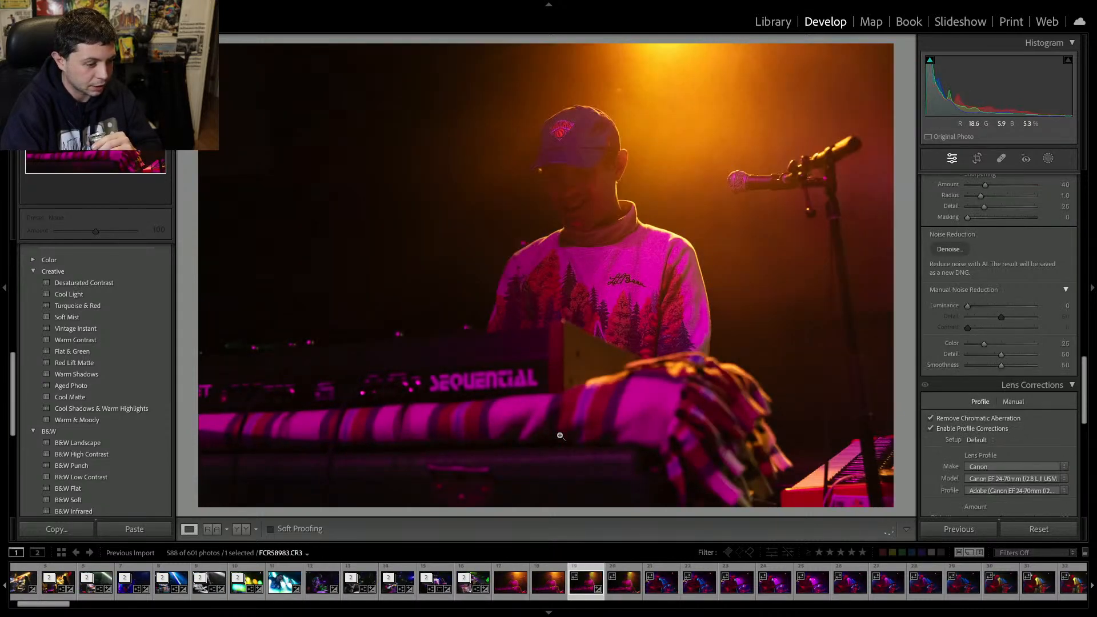
pyautogui.press('Left')
pyautogui.press('Left')
pyautogui.scroll(5, 943, 335)
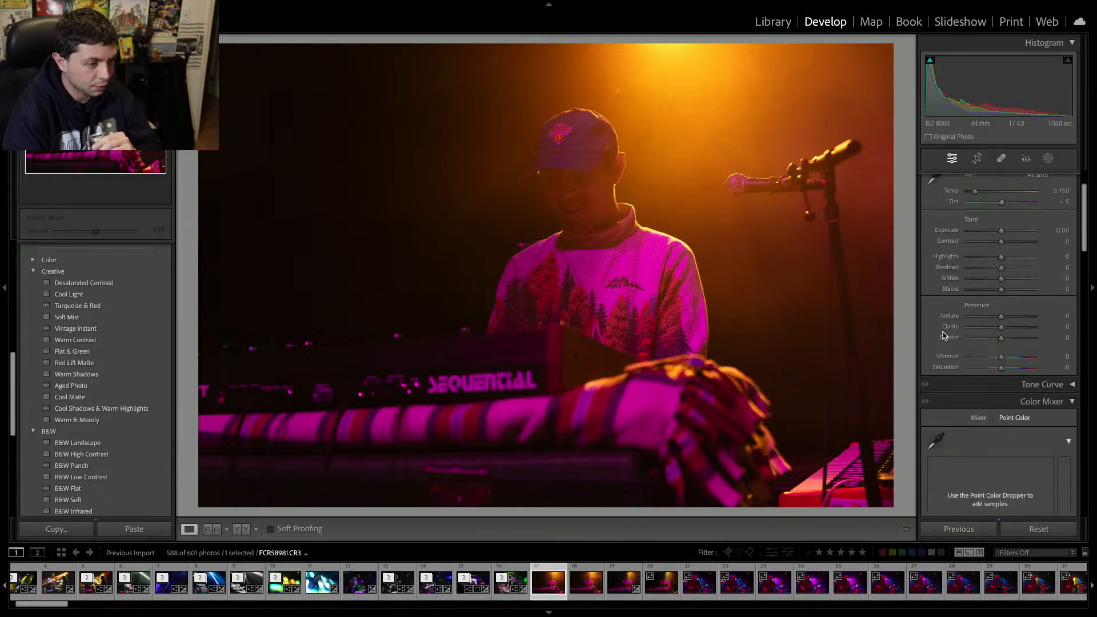
pyautogui.scroll(3, 943, 336)
pyautogui.moveTo(1001, 301); pyautogui.dragTo(1006, 302)
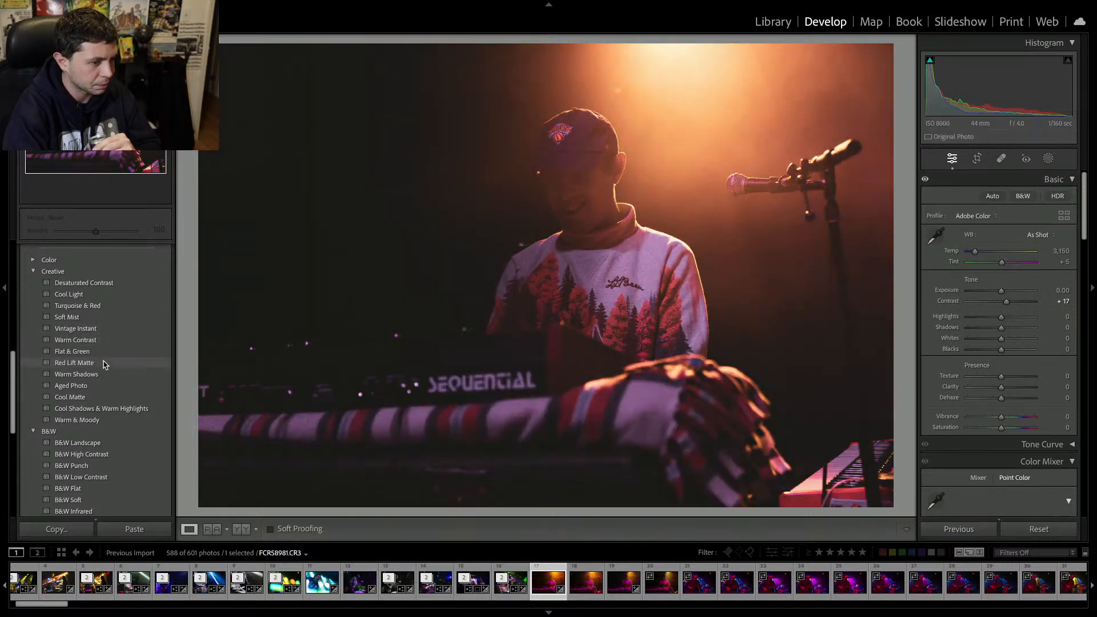
# Apply the Red Lift Matte creative preset and cool the white balance to temperature 2,954, tint +8.
pyautogui.click(104, 363)
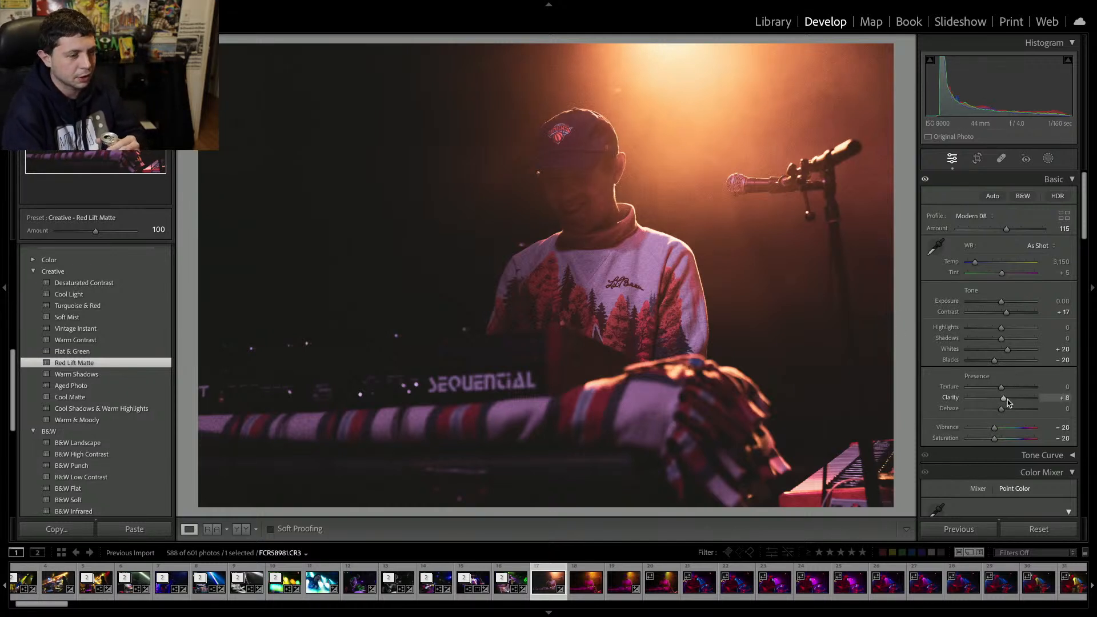
pyautogui.moveTo(1001, 272); pyautogui.dragTo(972, 263)
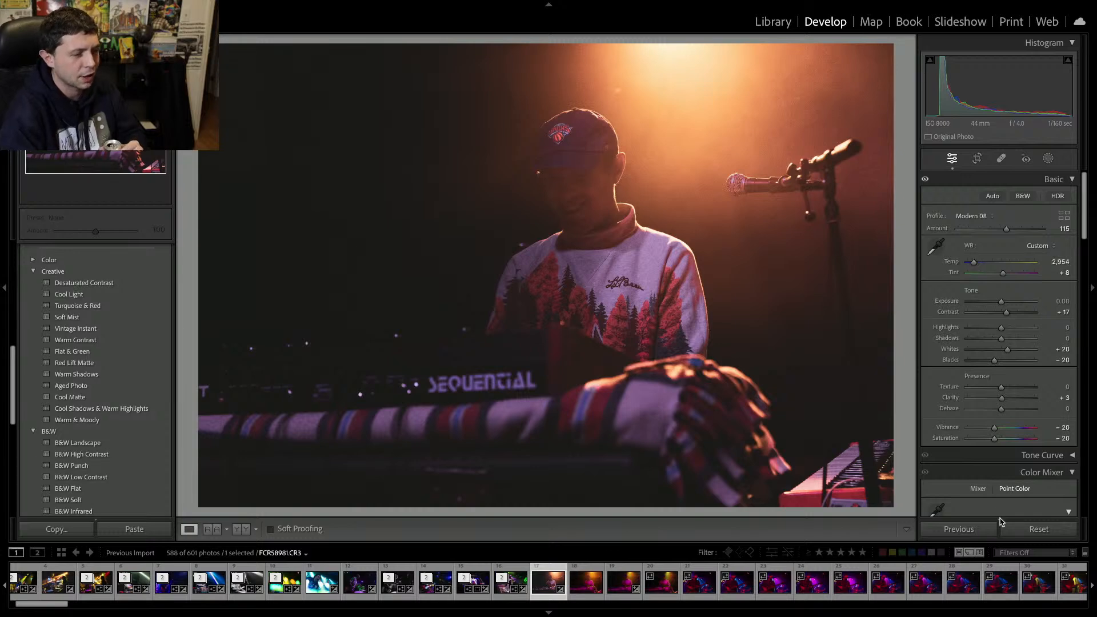
# Move to the next keyboardist shot and remove it and the following two shots from the catalog.
pyautogui.press('Right')
pyautogui.press('Delete')
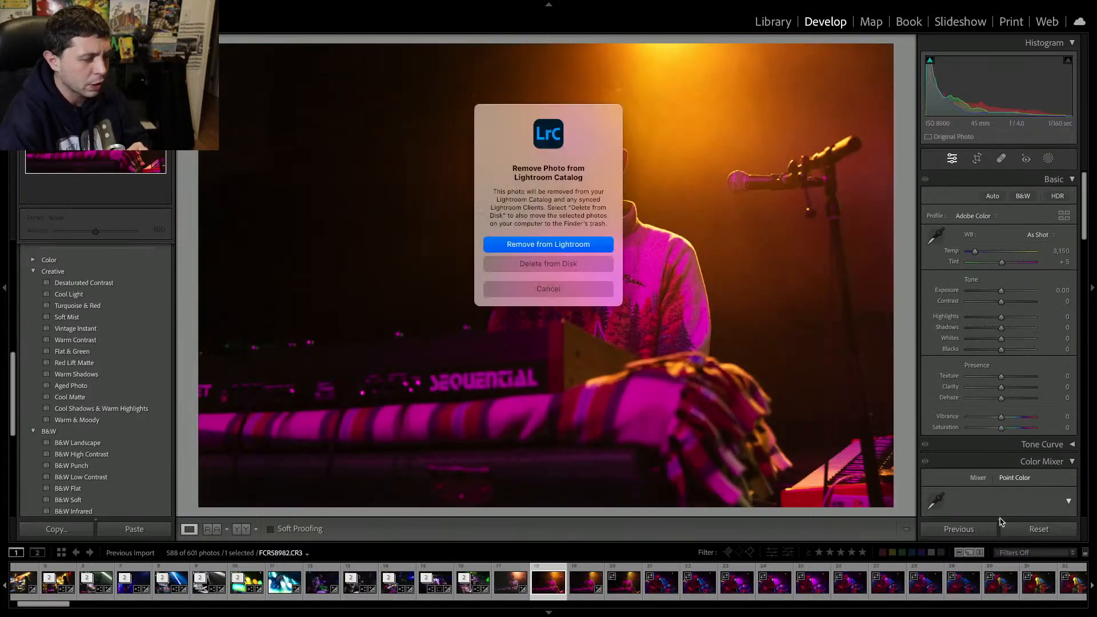
pyautogui.press('Return')
pyautogui.press('Delete')
pyautogui.press('Return')
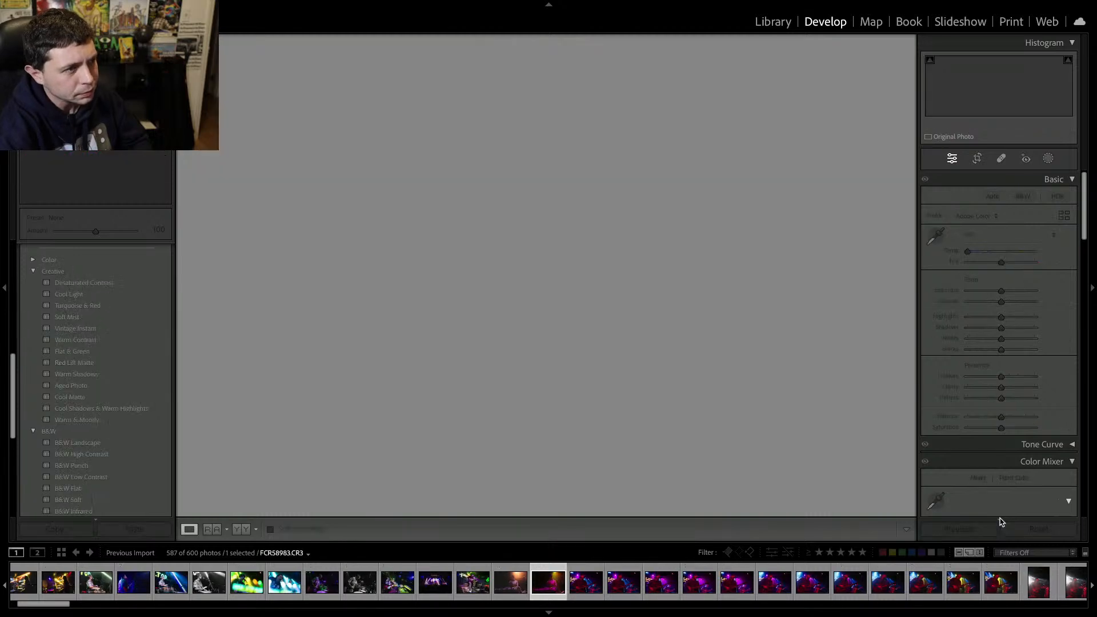
pyautogui.press('Delete')
pyautogui.press('Return')
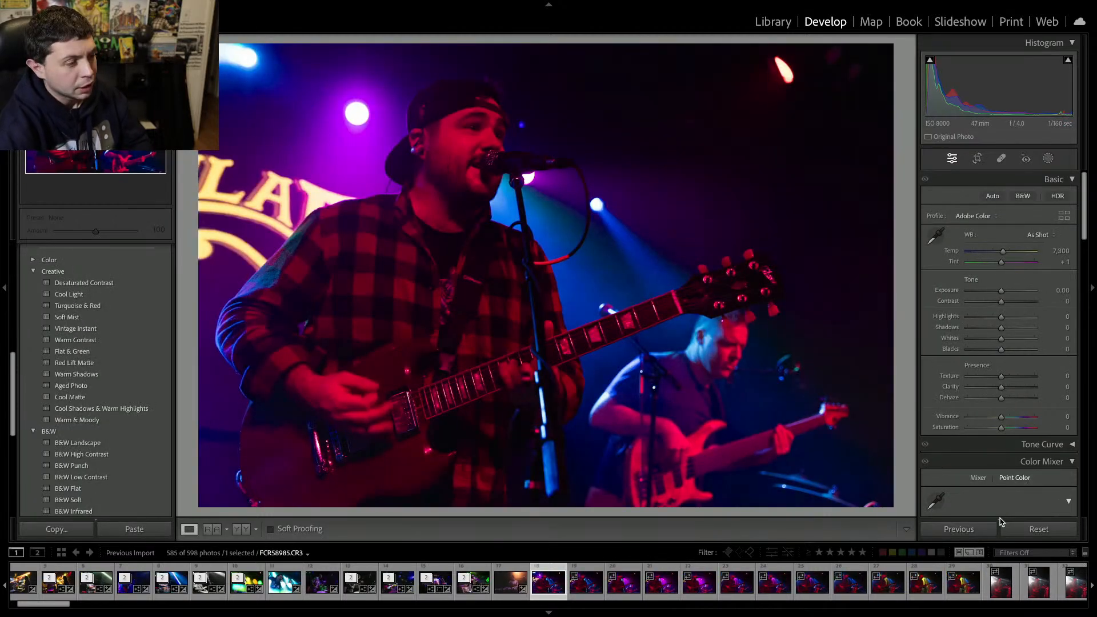
# Step through the singer-guitarist close-ups to pick the best one to edit.
pyautogui.press('Right')
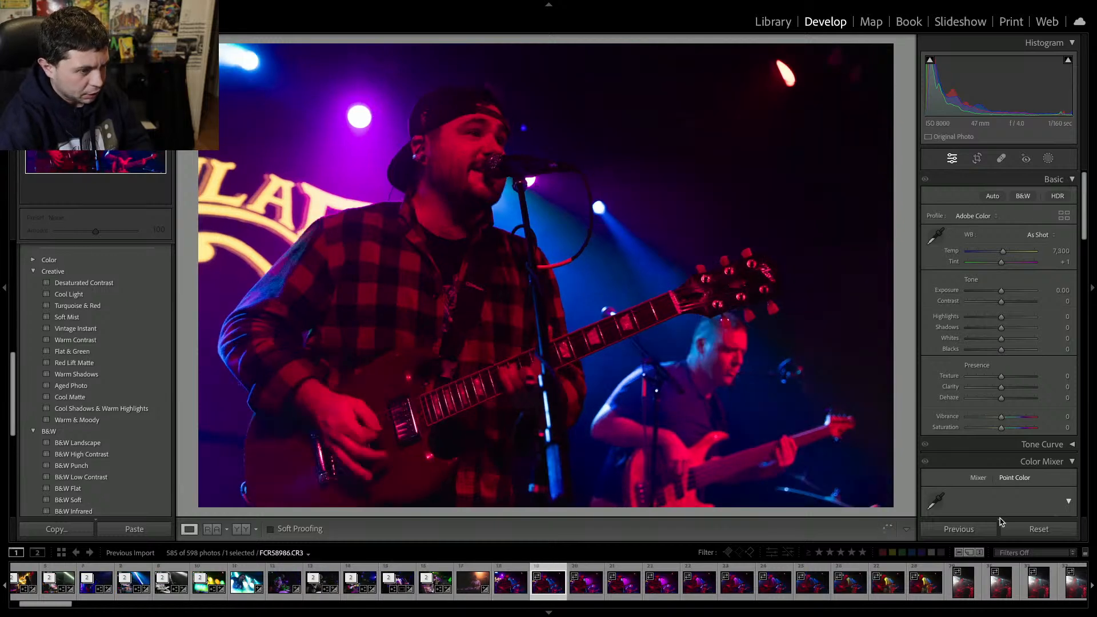
pyautogui.press('Right')
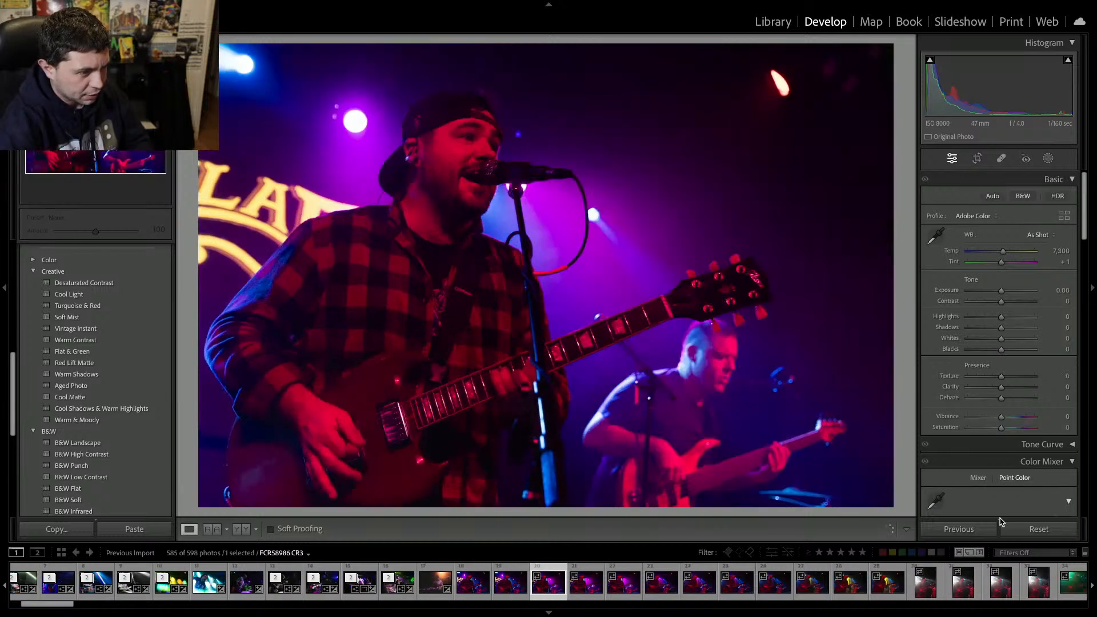
pyautogui.press('Right')
pyautogui.press('Right')
pyautogui.press('Right')
pyautogui.press('Right')
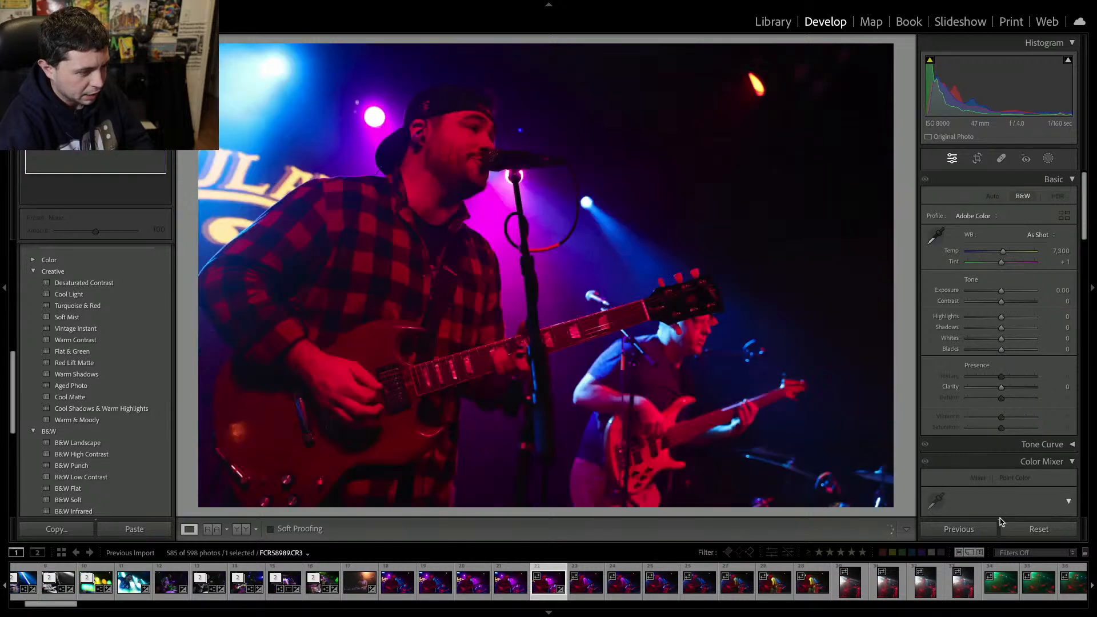
pyautogui.press('Right')
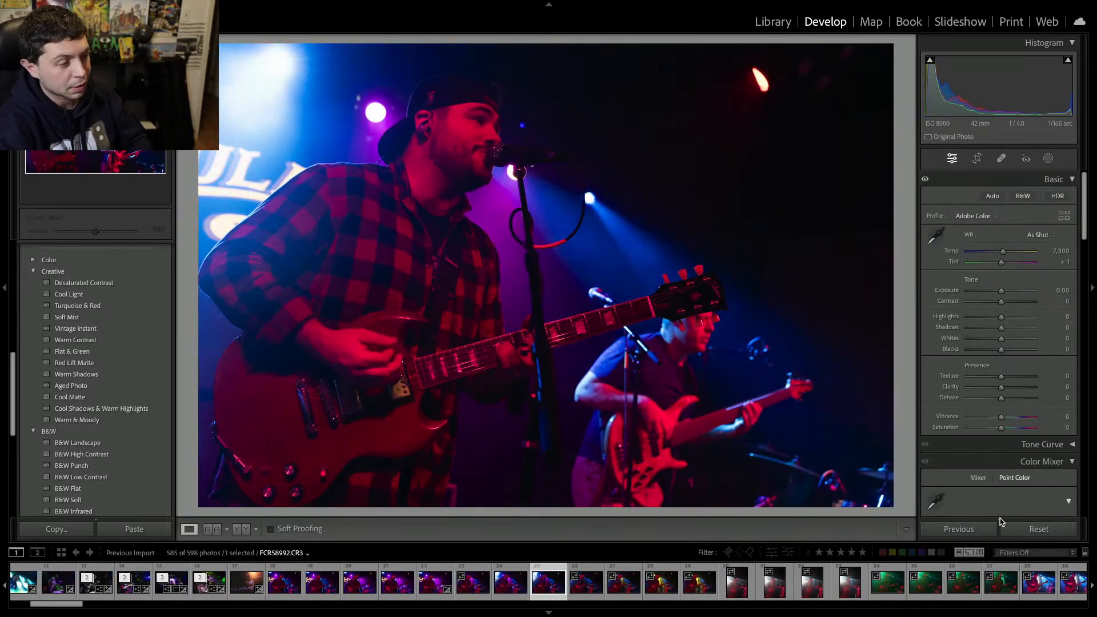
pyautogui.press('Right')
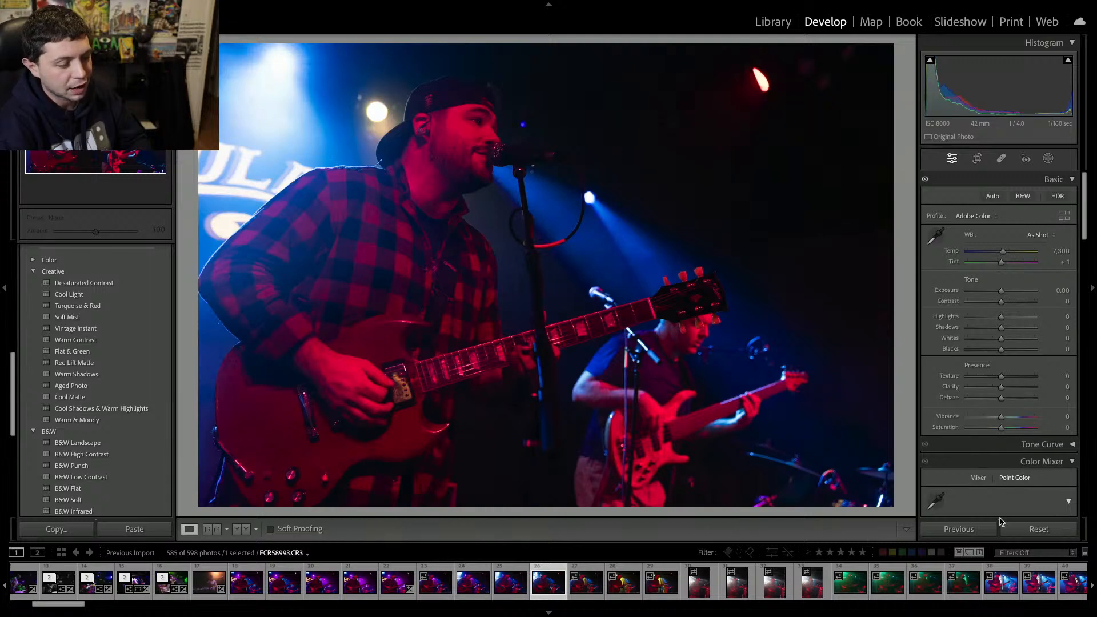
pyautogui.press('Left')
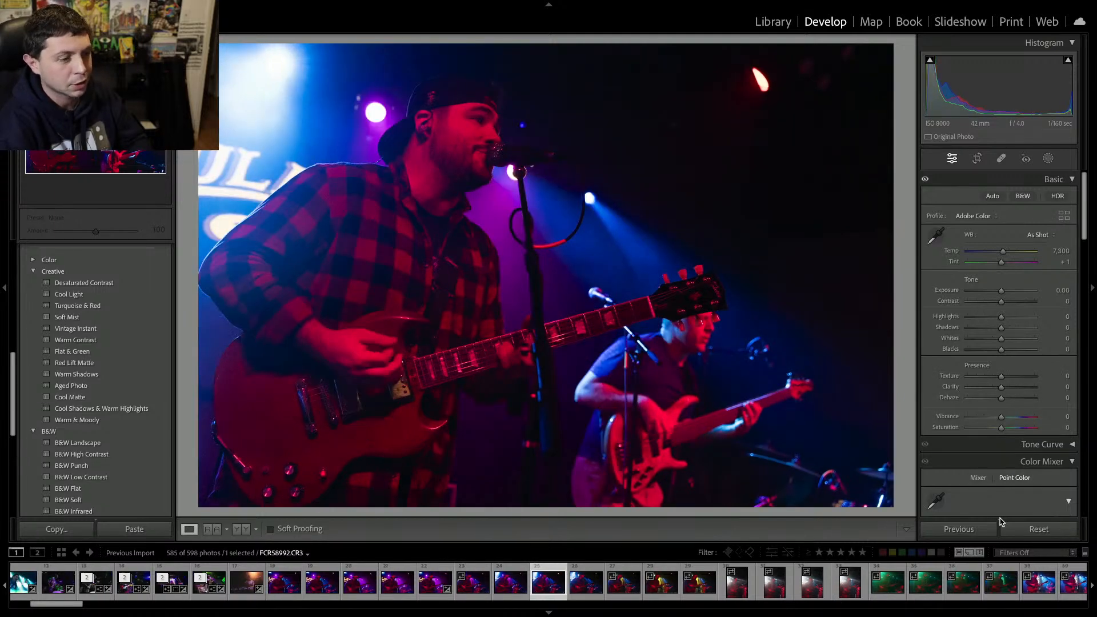
pyautogui.press('Left')
pyautogui.press('Left')
pyautogui.press('Left')
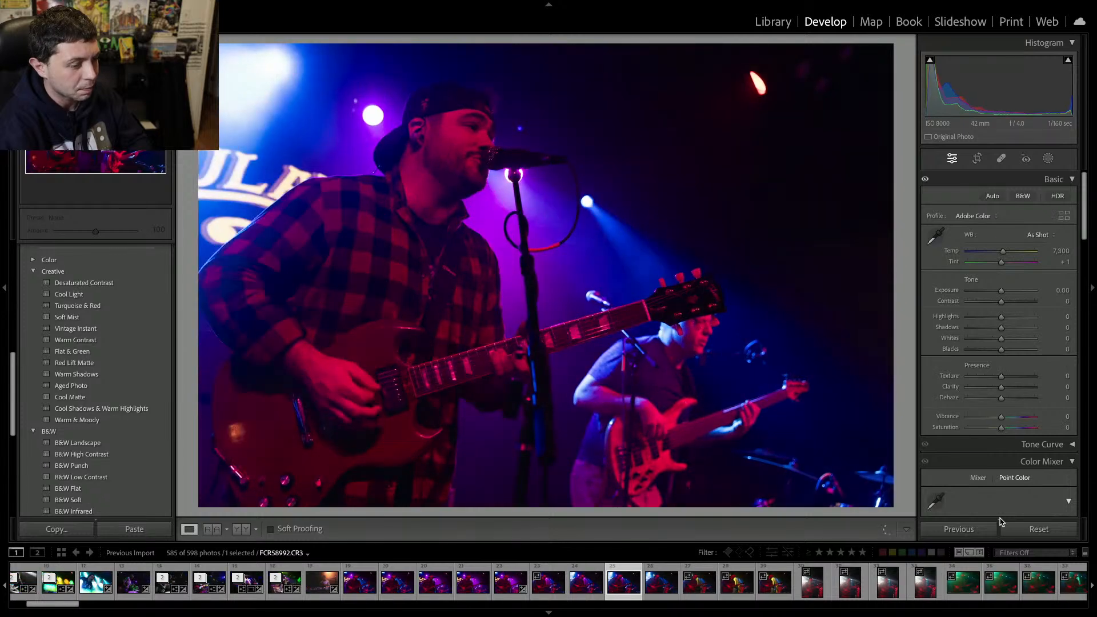
# Flip back and forth between the nearby singer-guitarist frames and settle on one to edit.
pyautogui.press('Left')
pyautogui.press('Left')
pyautogui.press('Left')
pyautogui.press('Left')
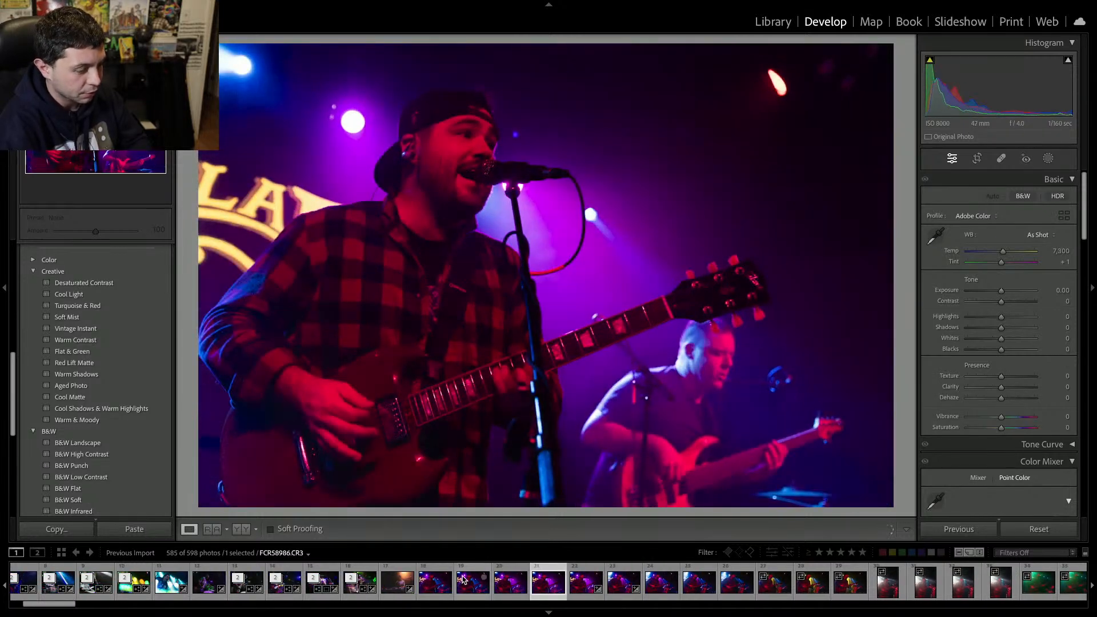
pyautogui.click(437, 593)
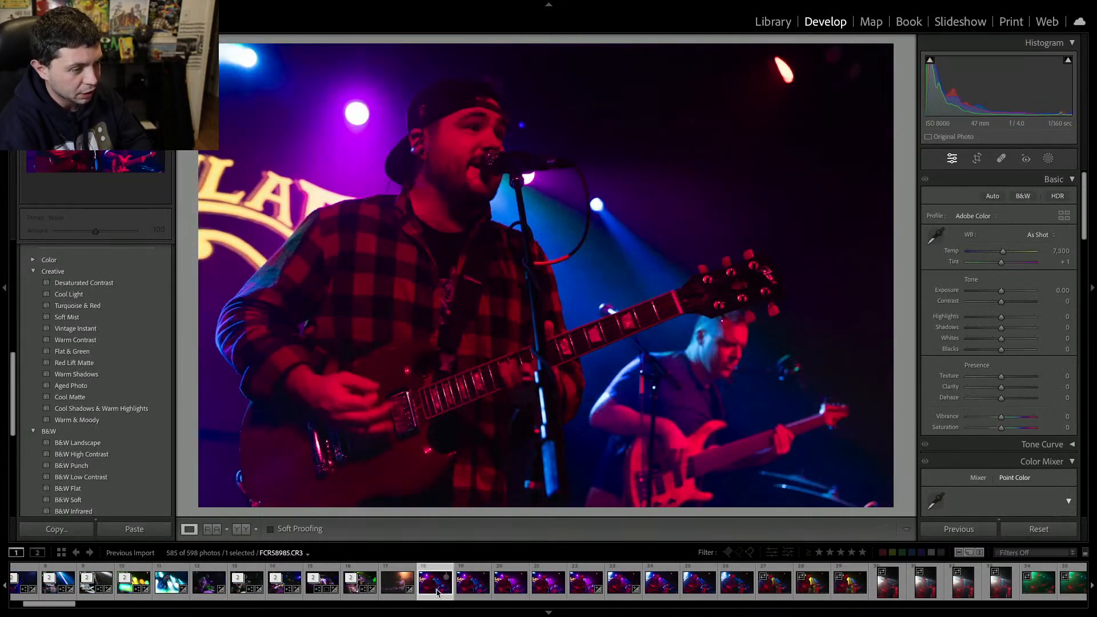
pyautogui.press('Right')
pyautogui.press('Right')
pyautogui.press('Right')
pyautogui.press('Left')
pyautogui.press('Left')
pyautogui.press('Left')
pyautogui.press('Left')
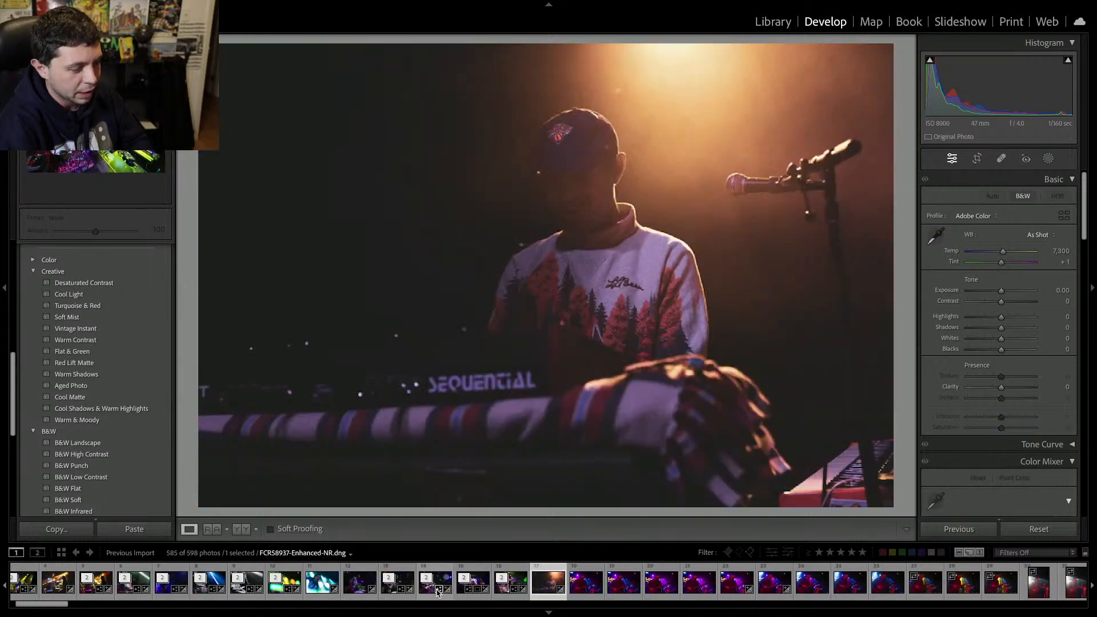
pyautogui.press('Right')
pyautogui.press('Right')
pyautogui.press('Right')
pyautogui.press('Right')
pyautogui.press('Right')
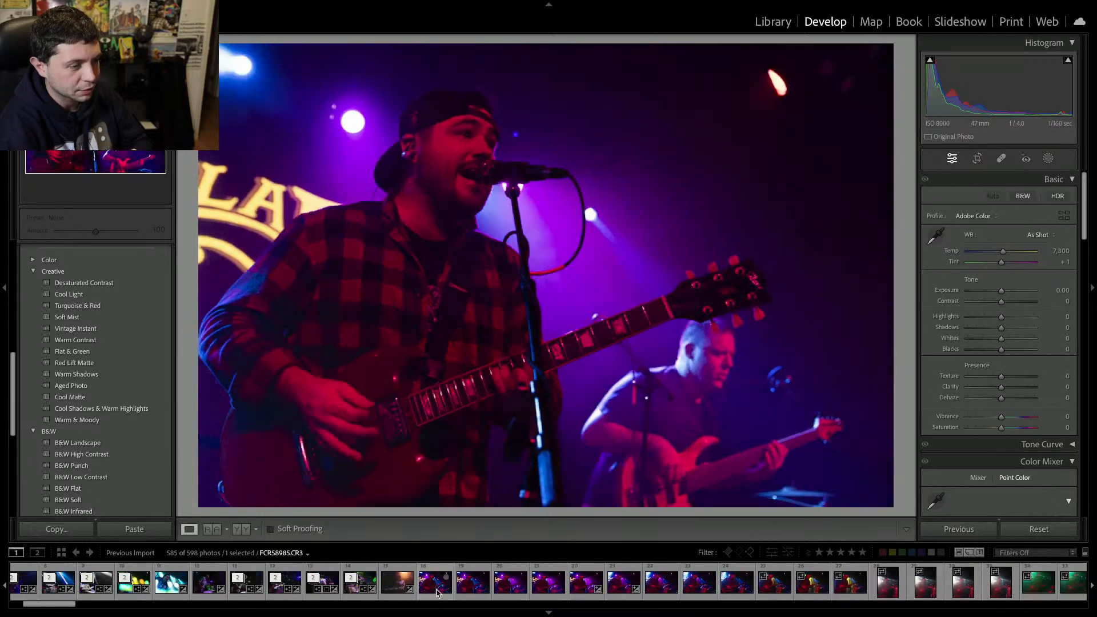
pyautogui.press('Left')
pyautogui.press('Left')
pyautogui.press('Left')
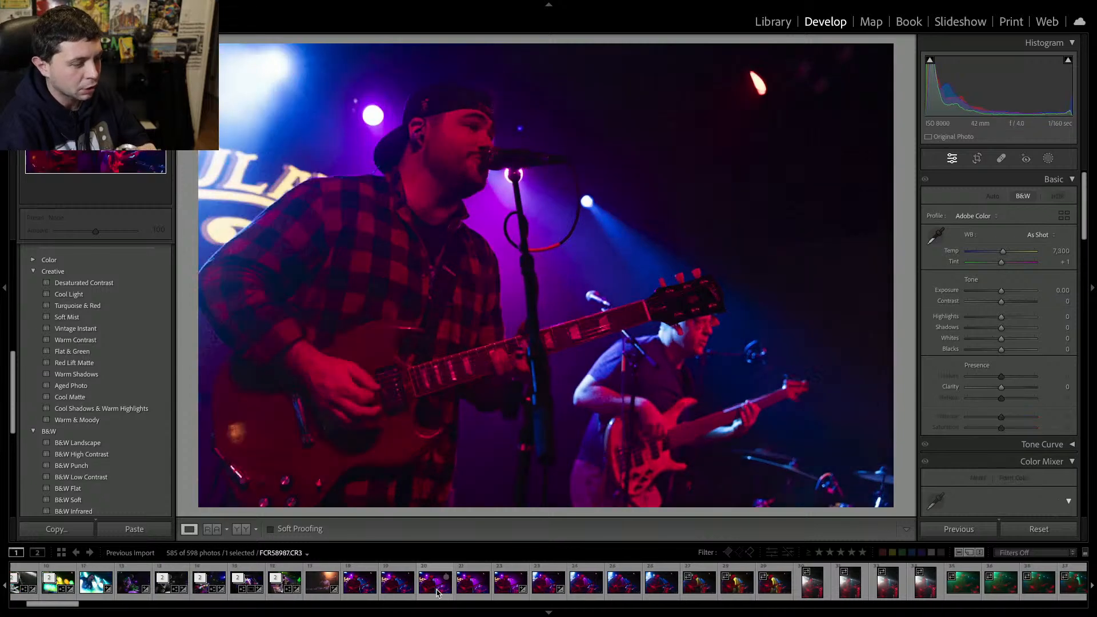
pyautogui.press('Left')
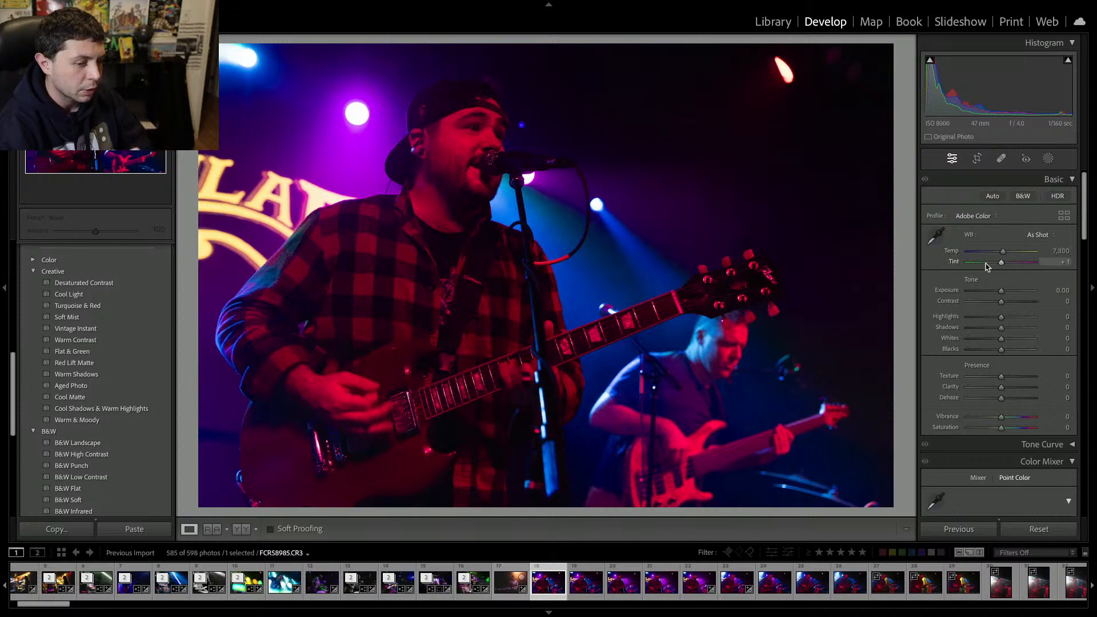
# Set the white balance to temperature 6,758, tint −19, and desaturate with vibrance −100 and saturation −97.
pyautogui.moveTo(986, 261)
pyautogui.mouseDown()
pyautogui.moveTo(958, 262)
pyautogui.moveTo(997, 262)
pyautogui.moveTo(991, 251)
pyautogui.moveTo(999, 274)
pyautogui.mouseUp()
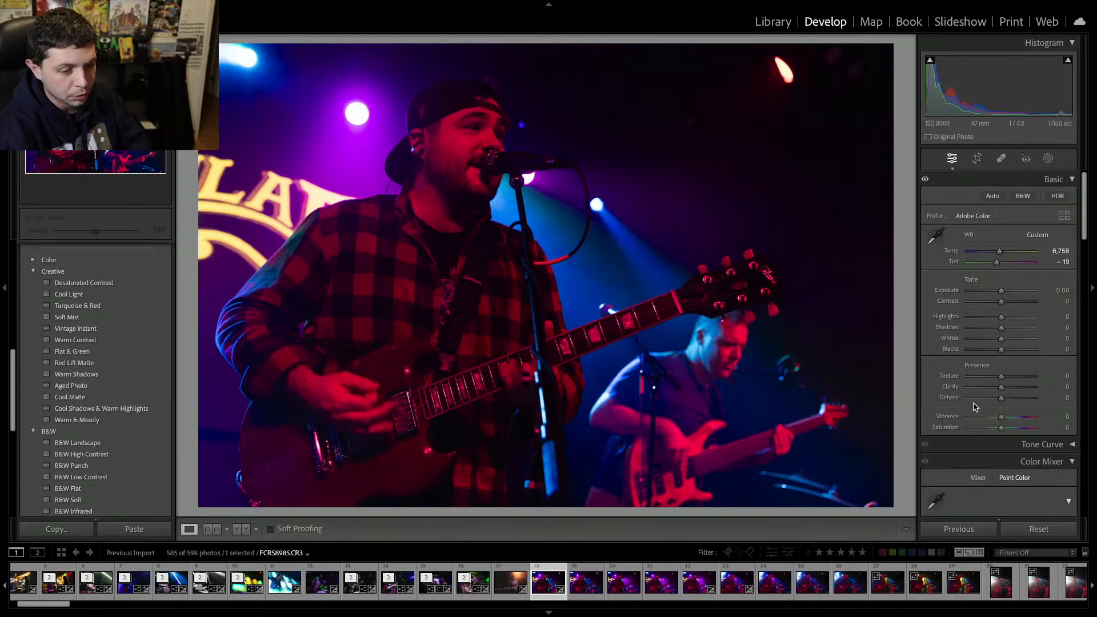
pyautogui.moveTo(1001, 427); pyautogui.dragTo(967, 417)
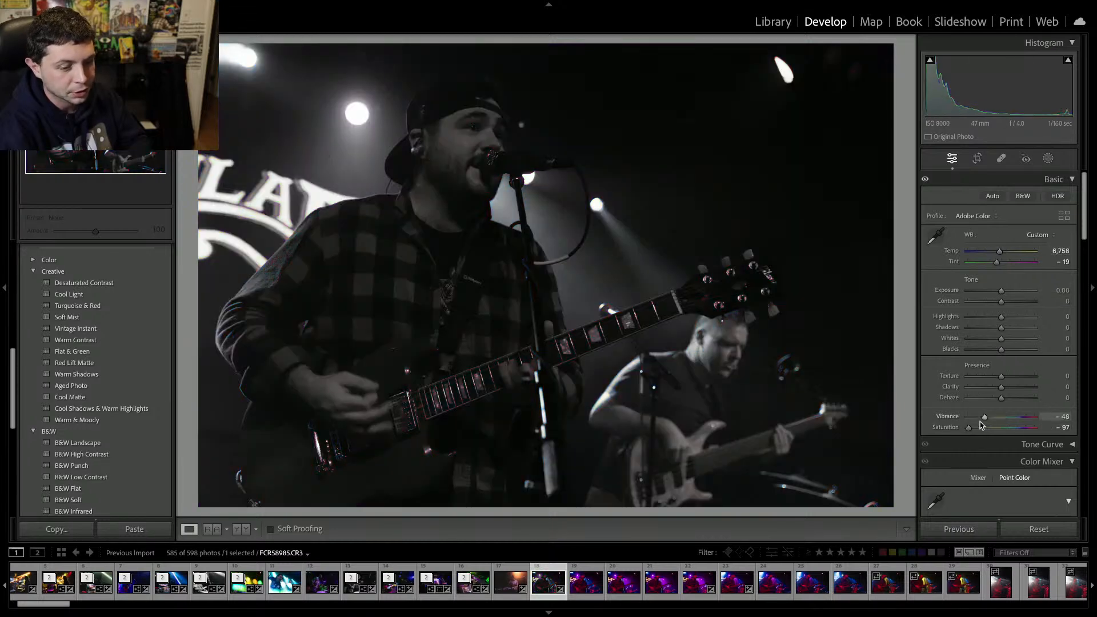
# Raise exposure to +1.60, clarity to +22 and contrast to +16 on the black-and-white look.
pyautogui.click(1012, 291)
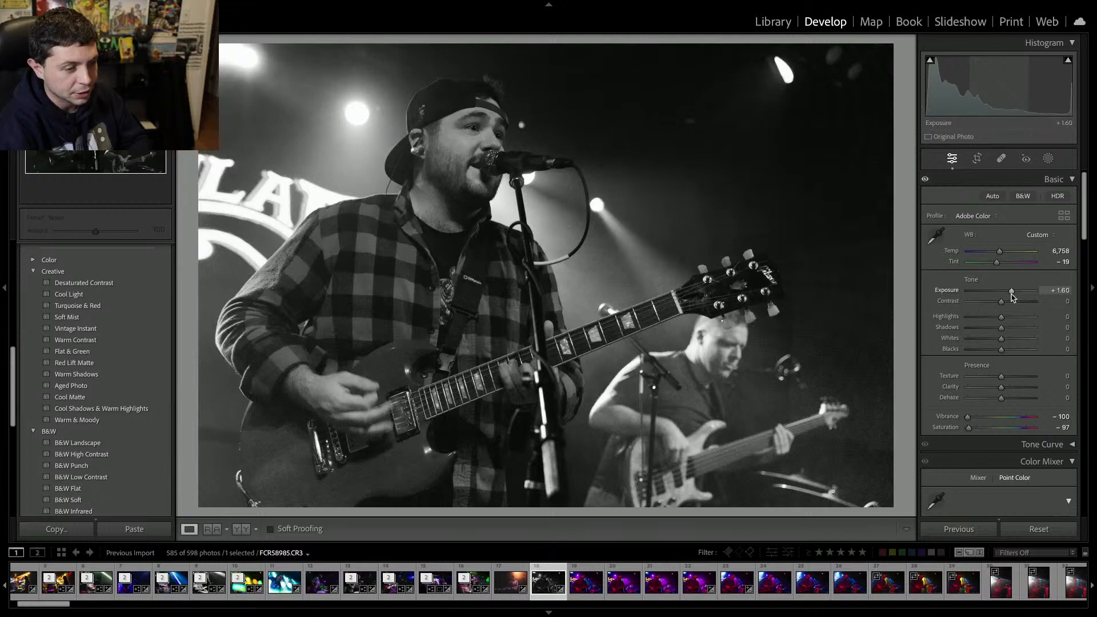
pyautogui.click(1007, 387)
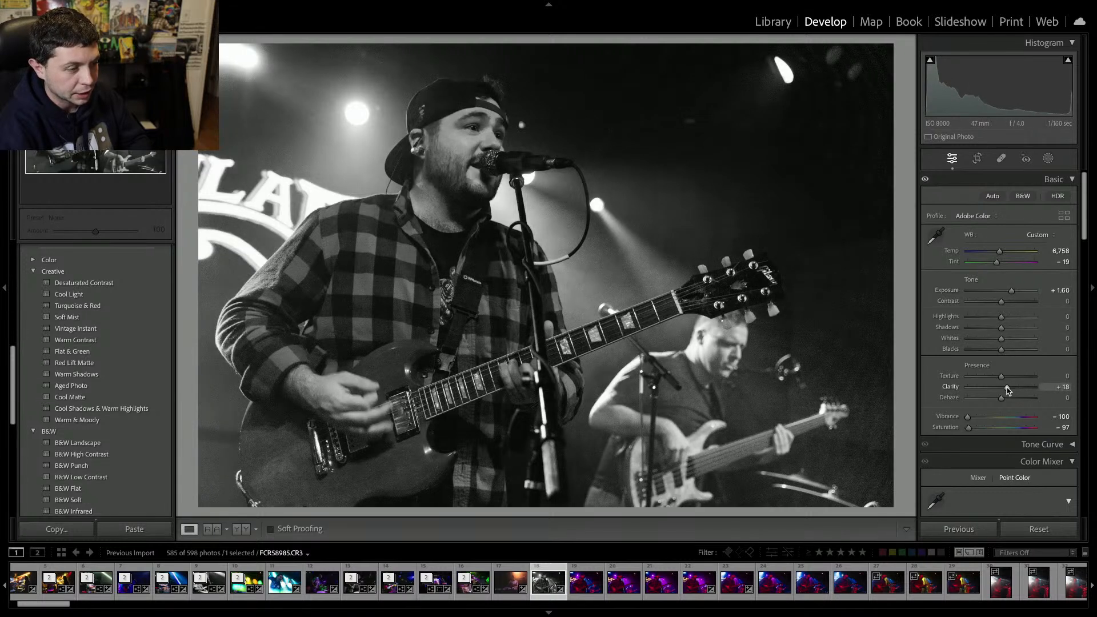
pyautogui.click(1008, 302)
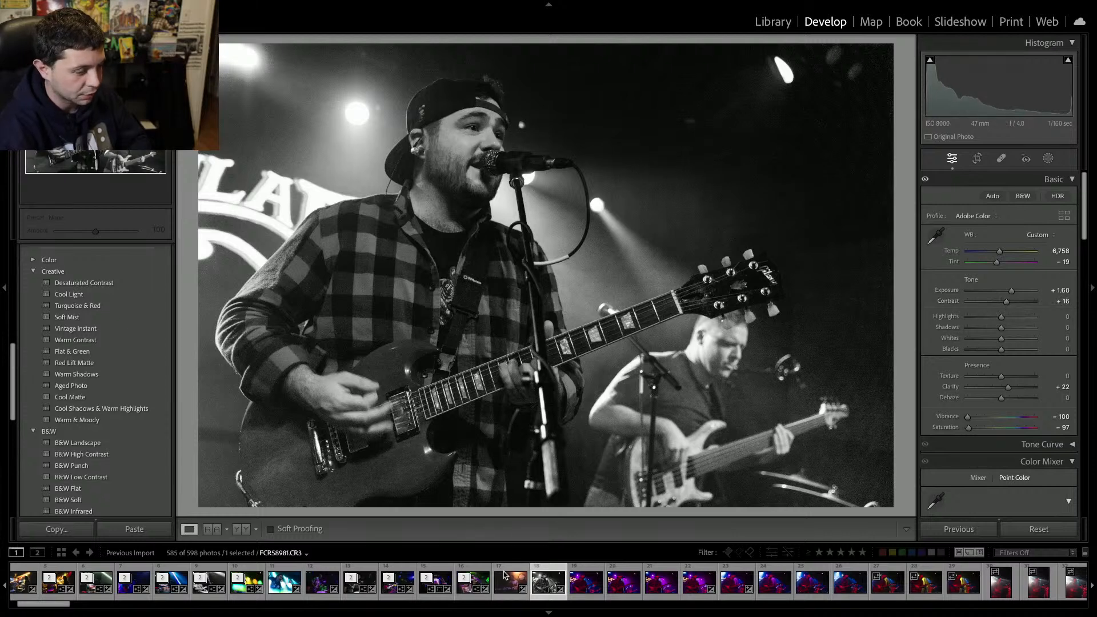
# Apply AI Denoise at amount 15 to the photo and zoom in to inspect the result.
pyautogui.scroll(-15, 937, 383)
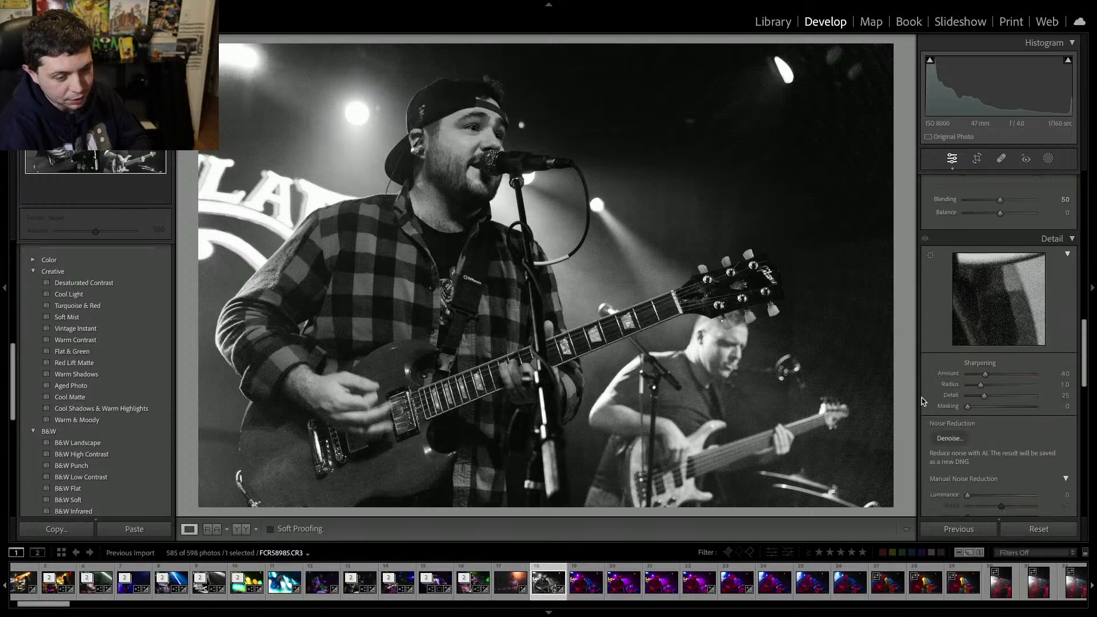
pyautogui.click(960, 345)
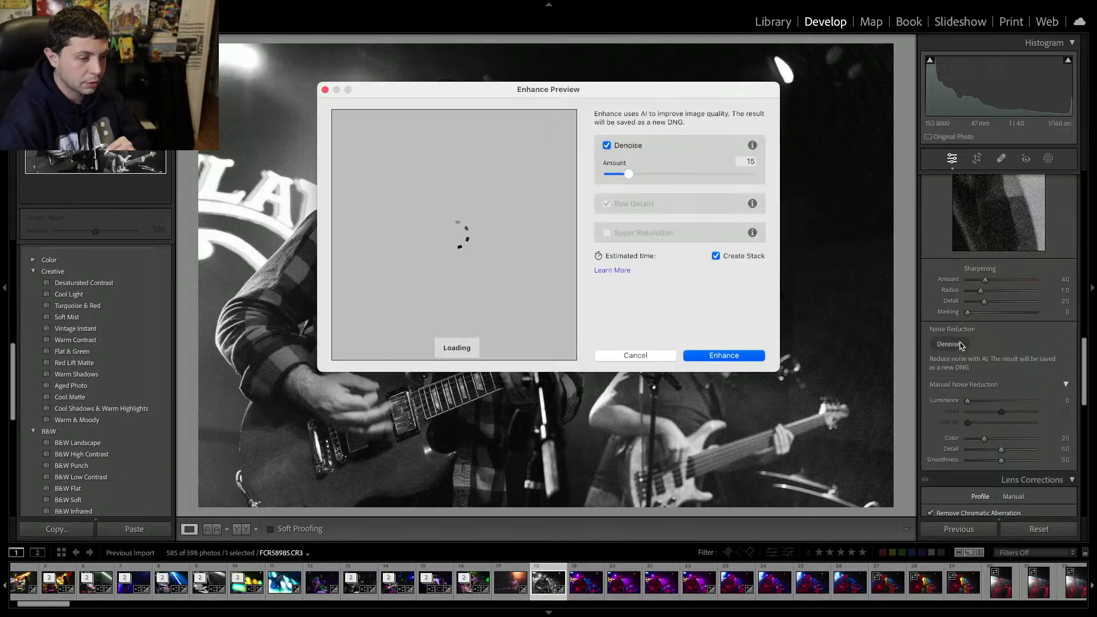
pyautogui.press('Return')
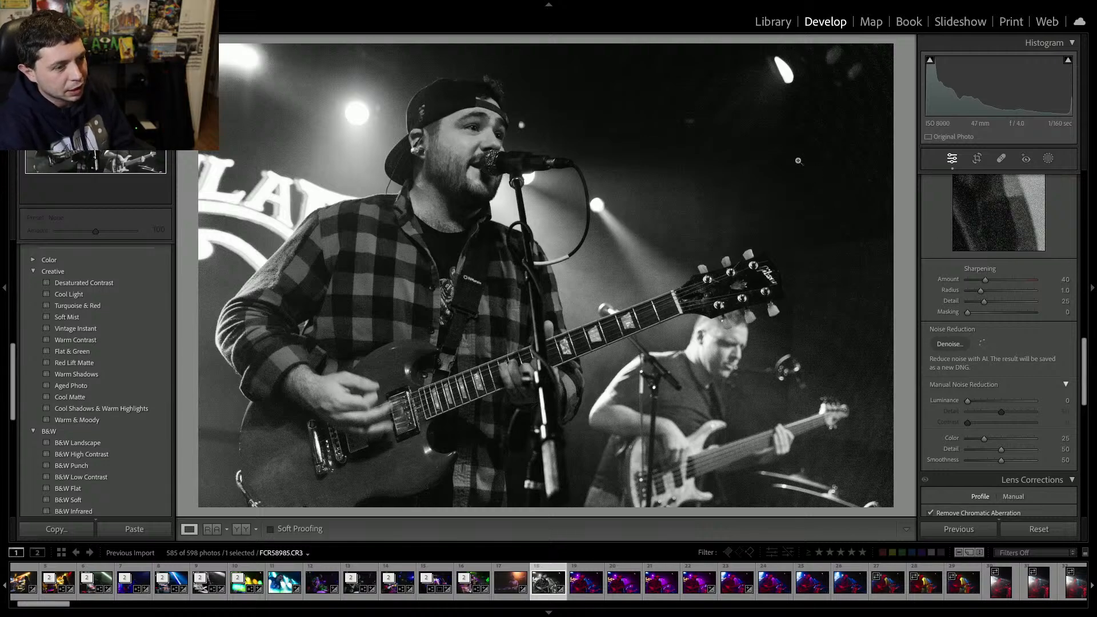
pyautogui.click(796, 149)
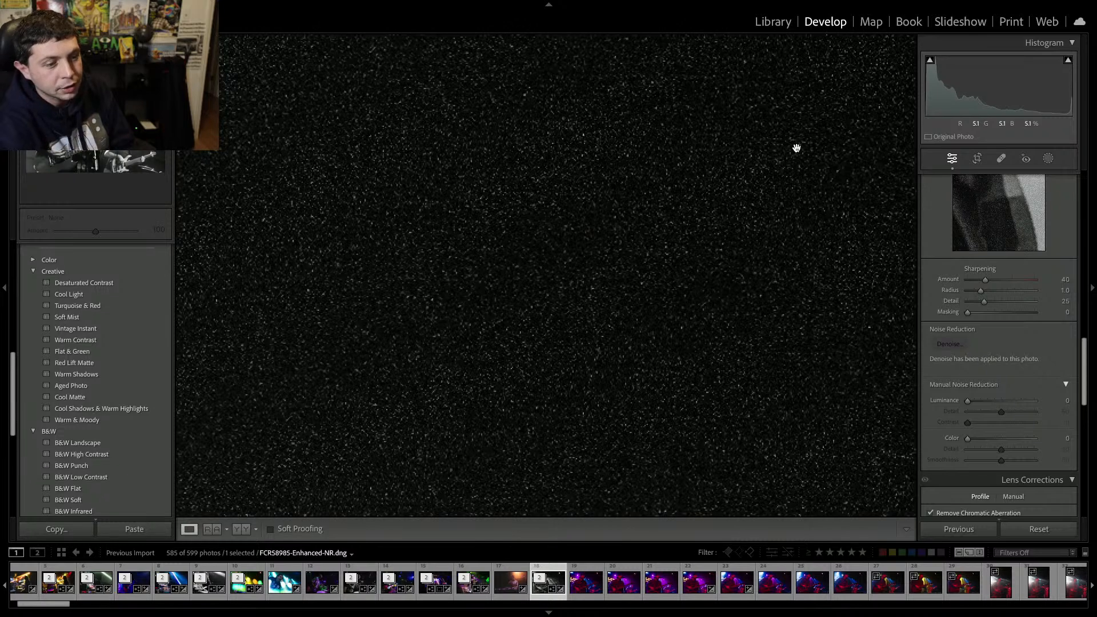
pyautogui.click(797, 148)
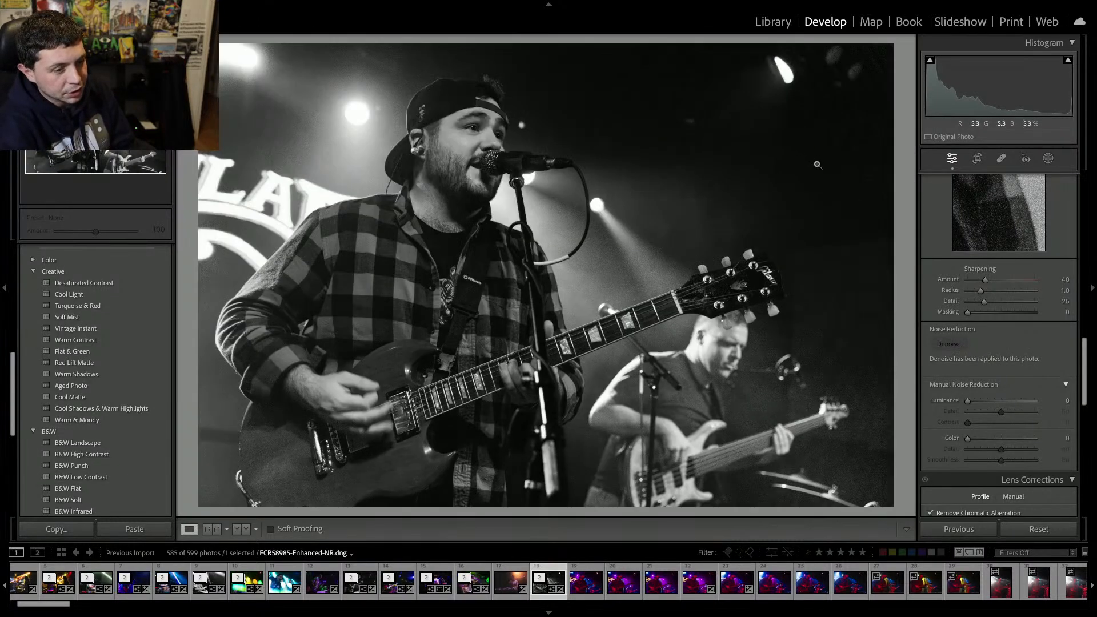
pyautogui.click(812, 146)
pyautogui.click(811, 145)
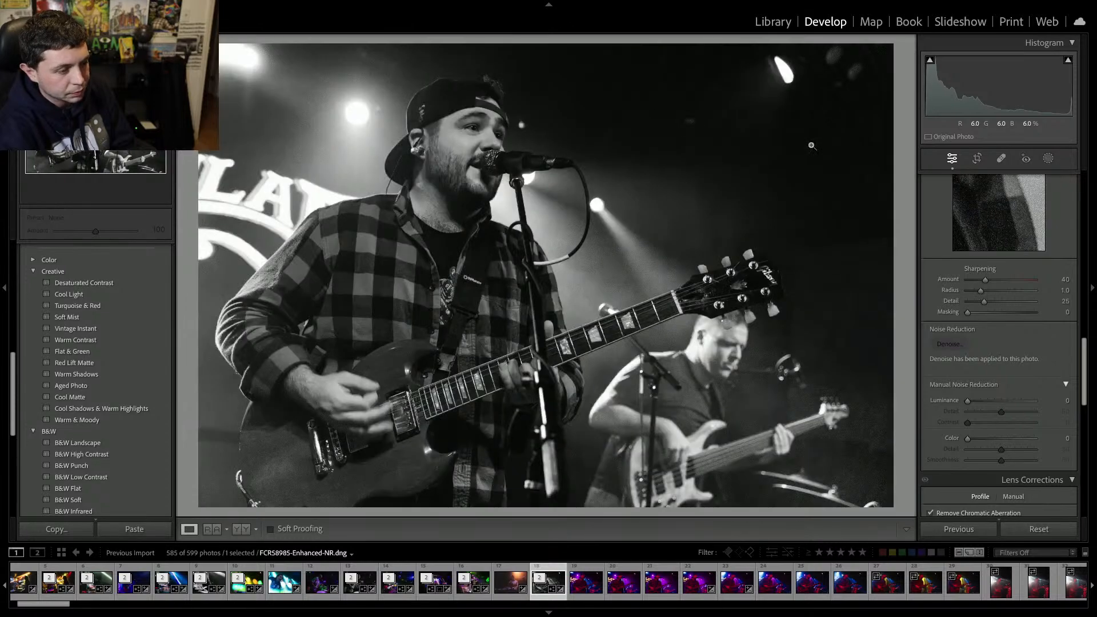
# Advance to the next shot and remove it and the long run of similar singer-guitarist frames after it from the catalog.
pyautogui.press('Right')
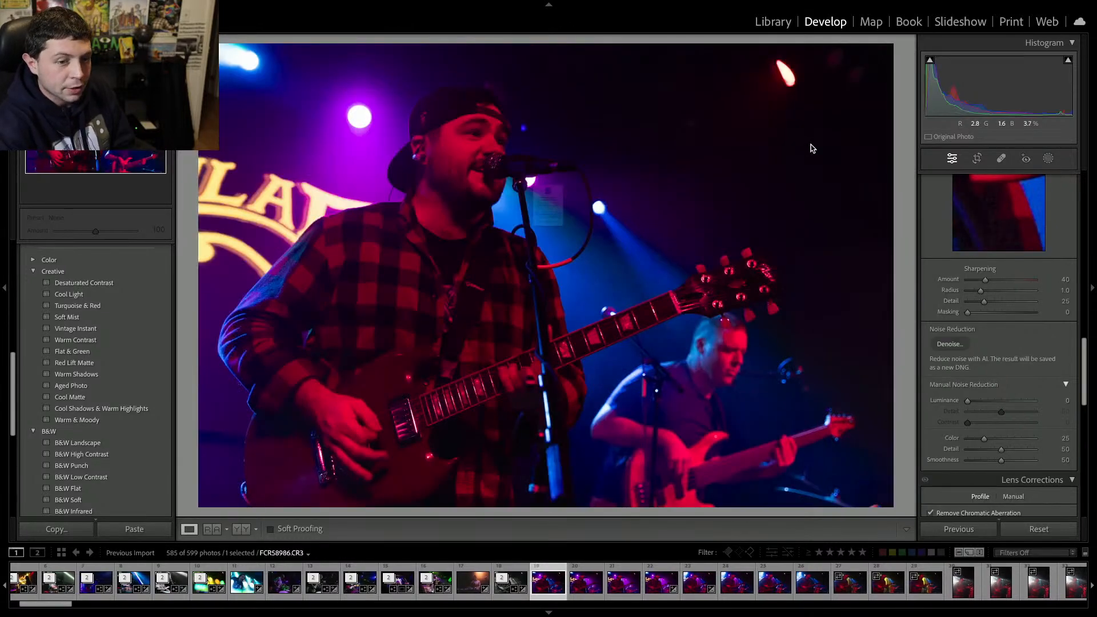
pyautogui.press('Delete')
pyautogui.press('Return')
pyautogui.press('Delete')
pyautogui.press('Return')
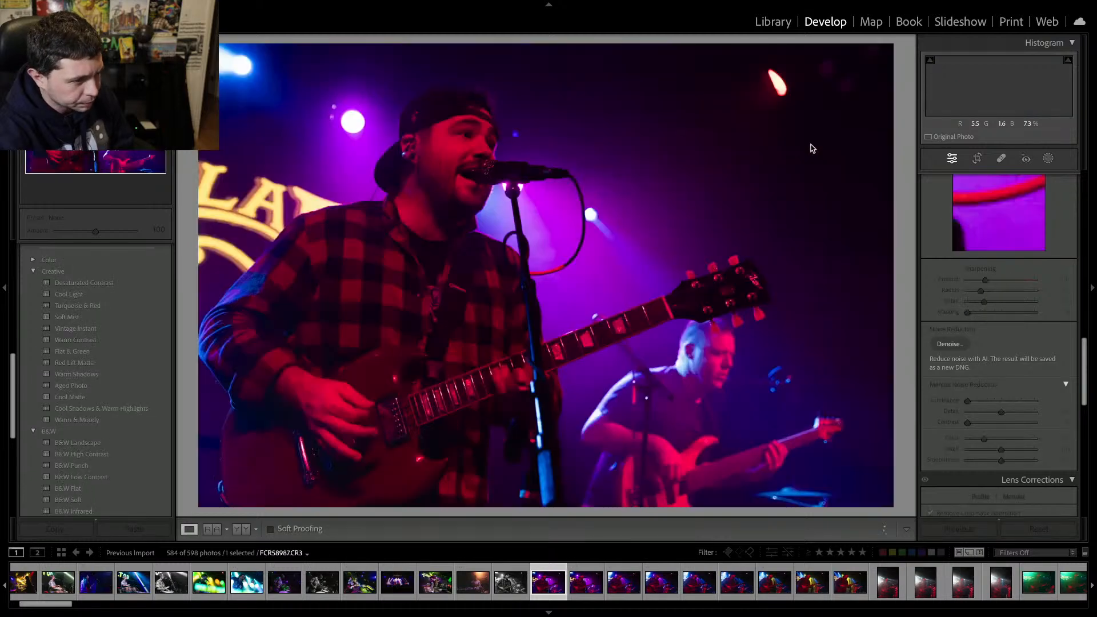
pyautogui.press('Delete')
pyautogui.press('Return')
pyautogui.press('Delete')
pyautogui.press('Return')
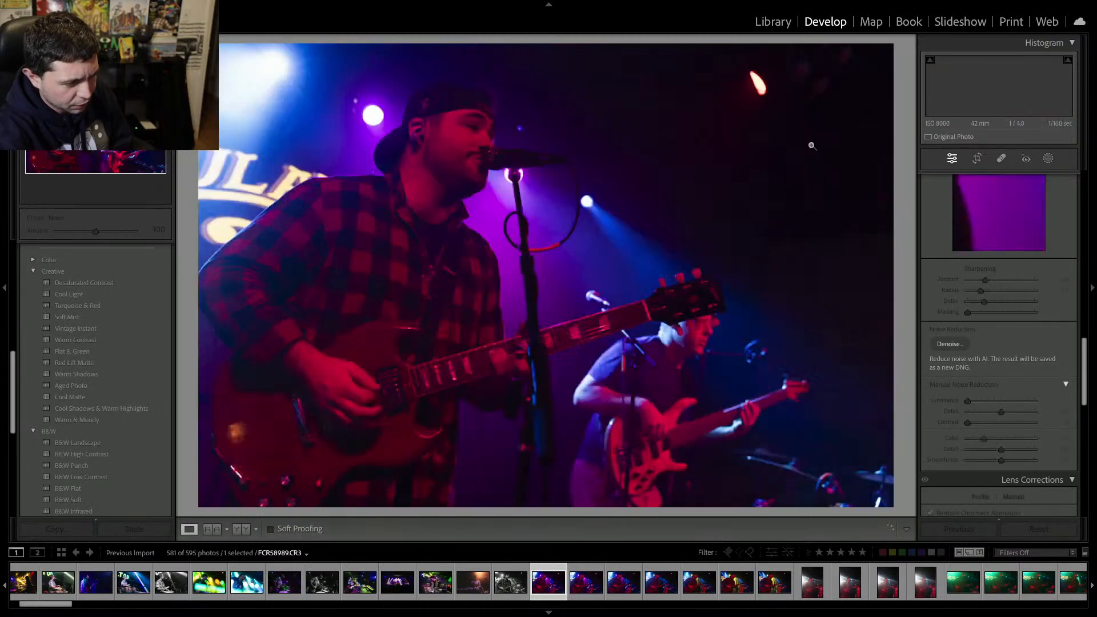
pyautogui.press('Delete')
pyautogui.press('Return')
pyautogui.press('Delete')
pyautogui.press('Return')
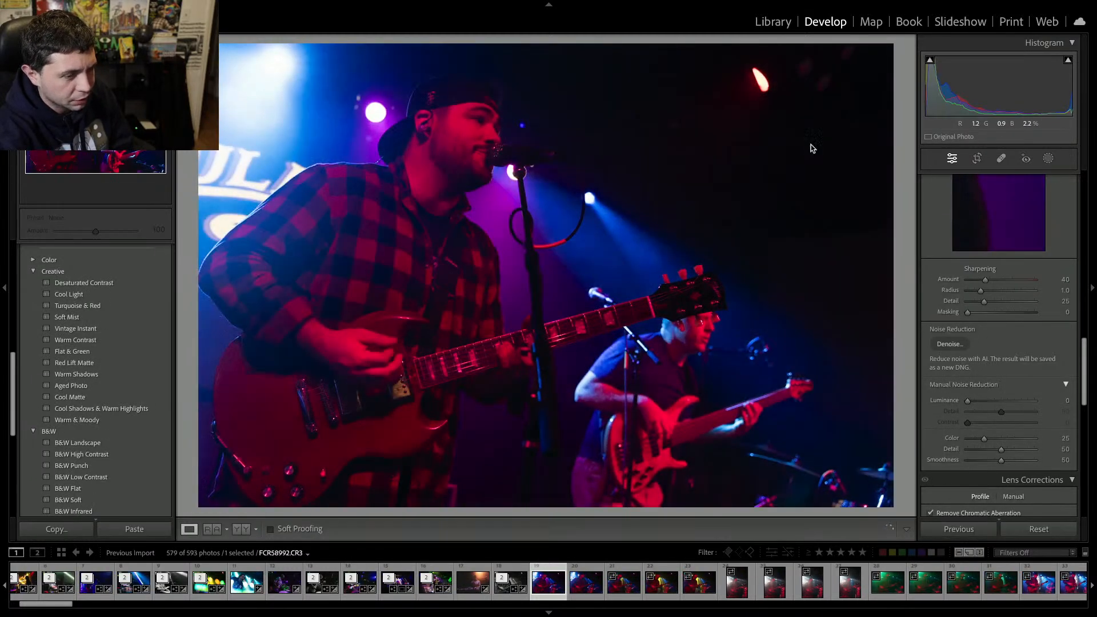
pyautogui.press('Delete')
pyautogui.press('Return')
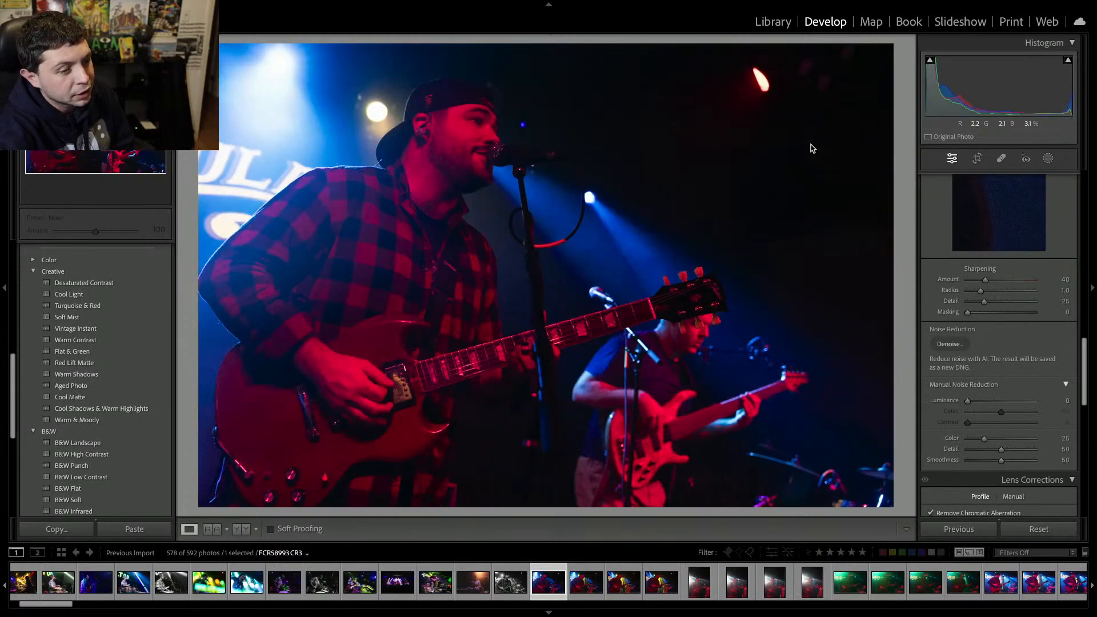
pyautogui.press('Delete')
pyautogui.press('Return')
pyautogui.press('Delete')
pyautogui.press('Return')
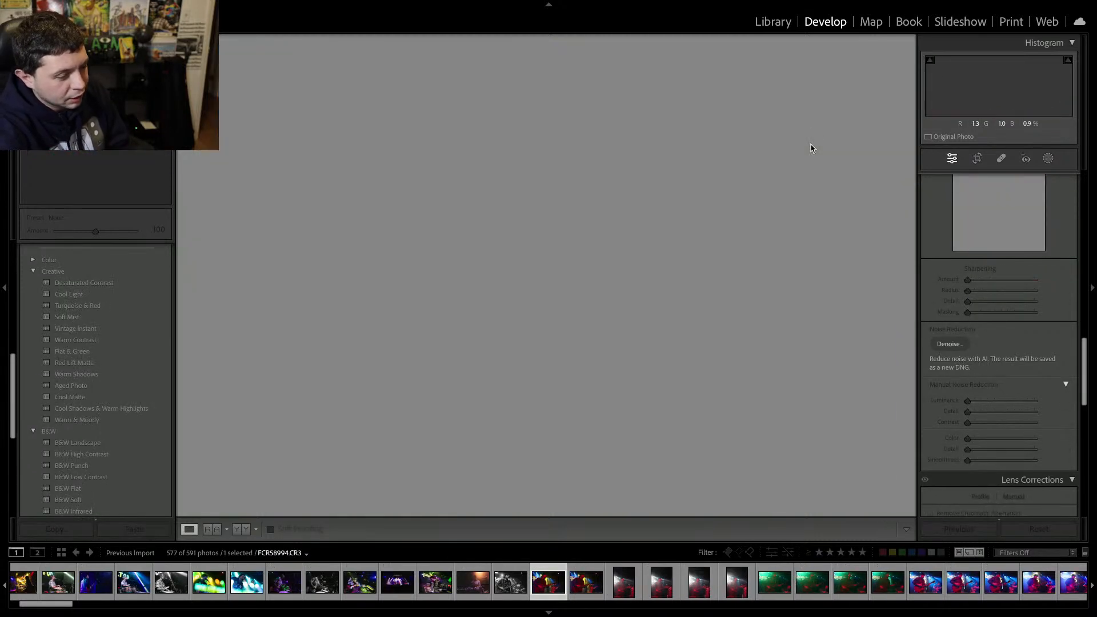
pyautogui.press('Return')
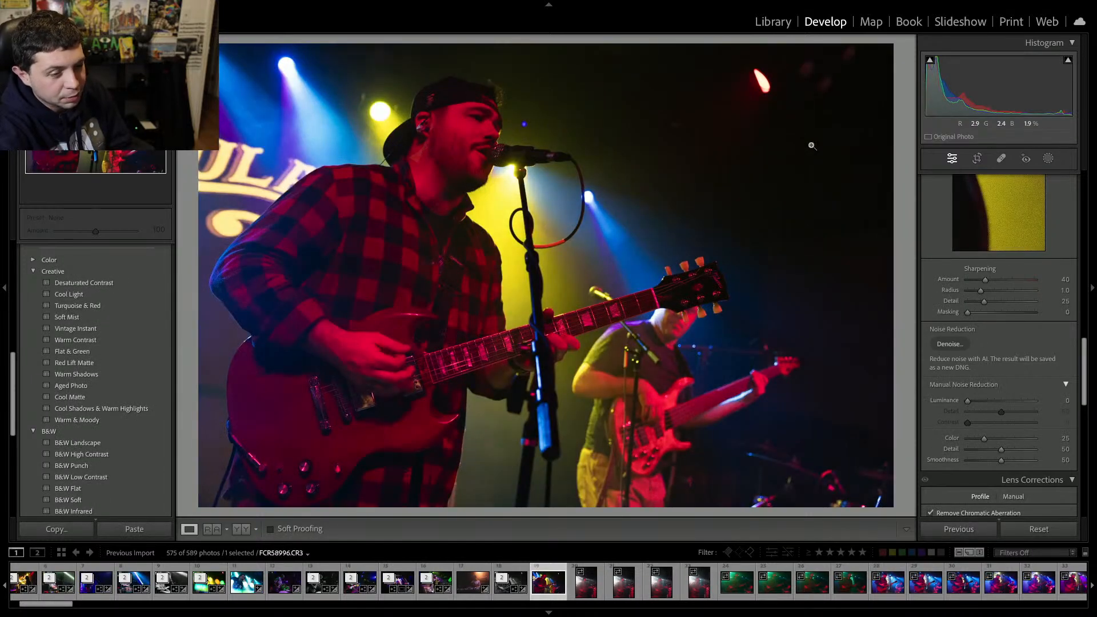
pyautogui.press('Delete')
pyautogui.press('Return')
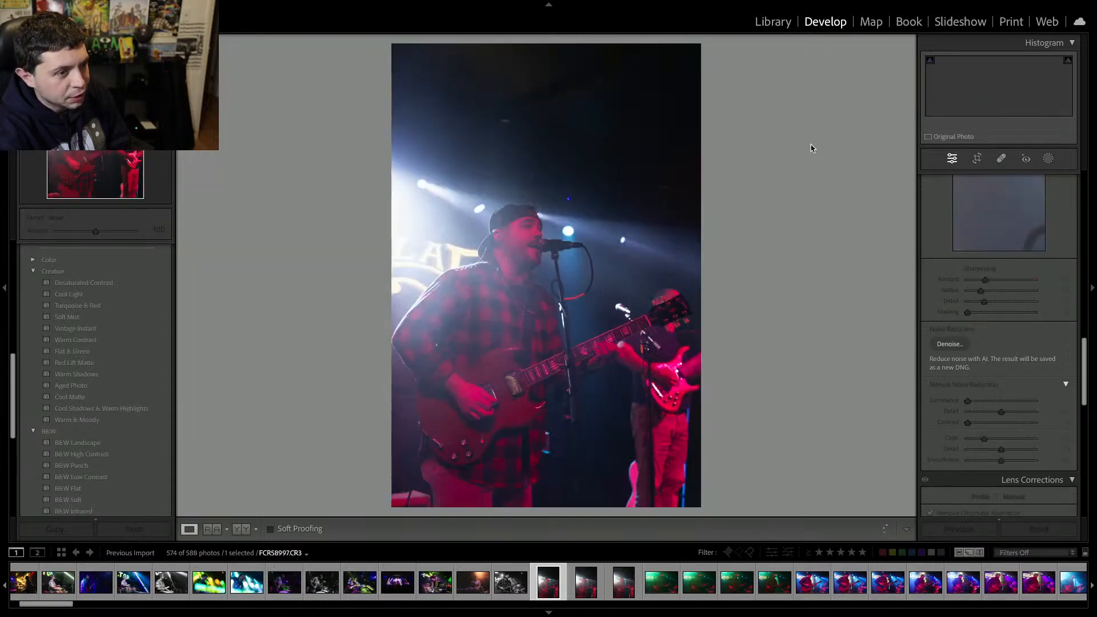
pyautogui.press('Delete')
pyautogui.press('Return')
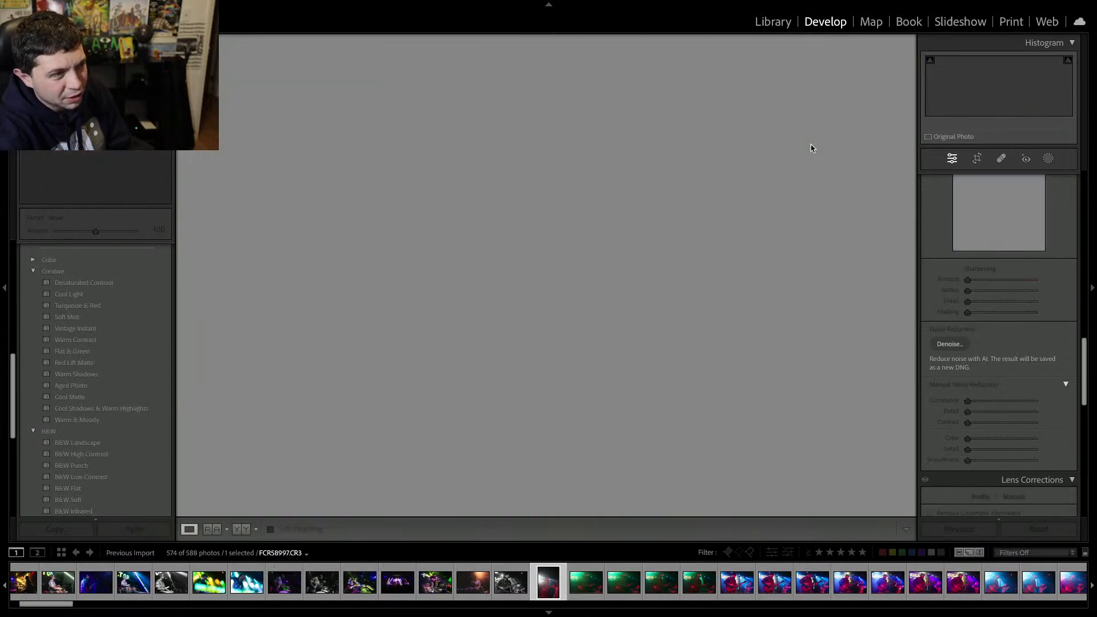
pyautogui.press('Delete')
pyautogui.press('Return')
pyautogui.press('Delete')
pyautogui.press('Return')
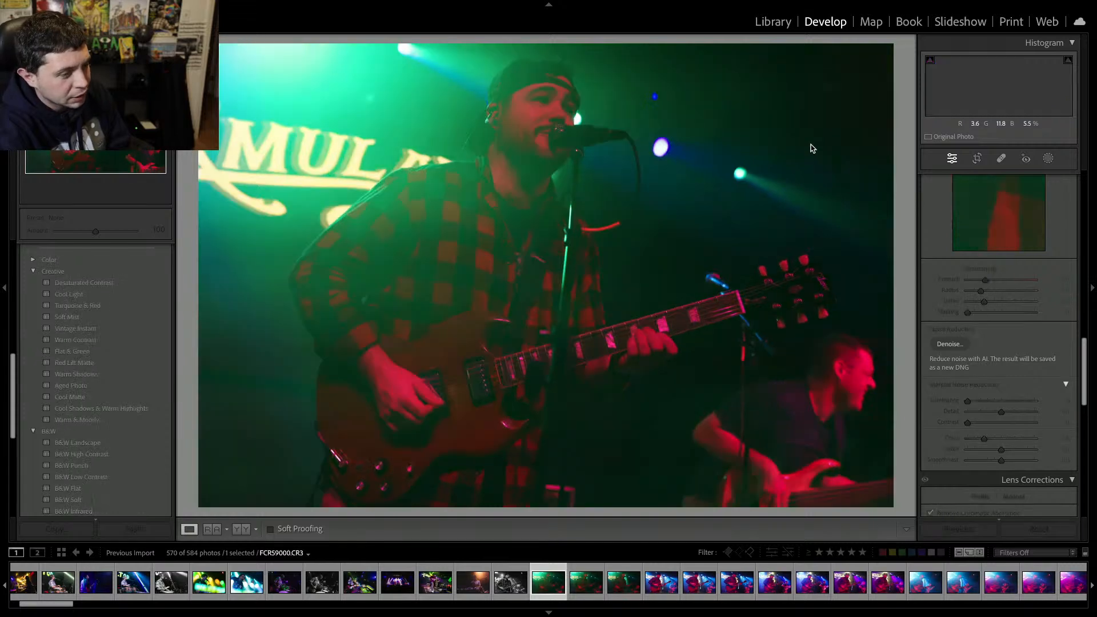
pyautogui.press('Delete')
pyautogui.press('Return')
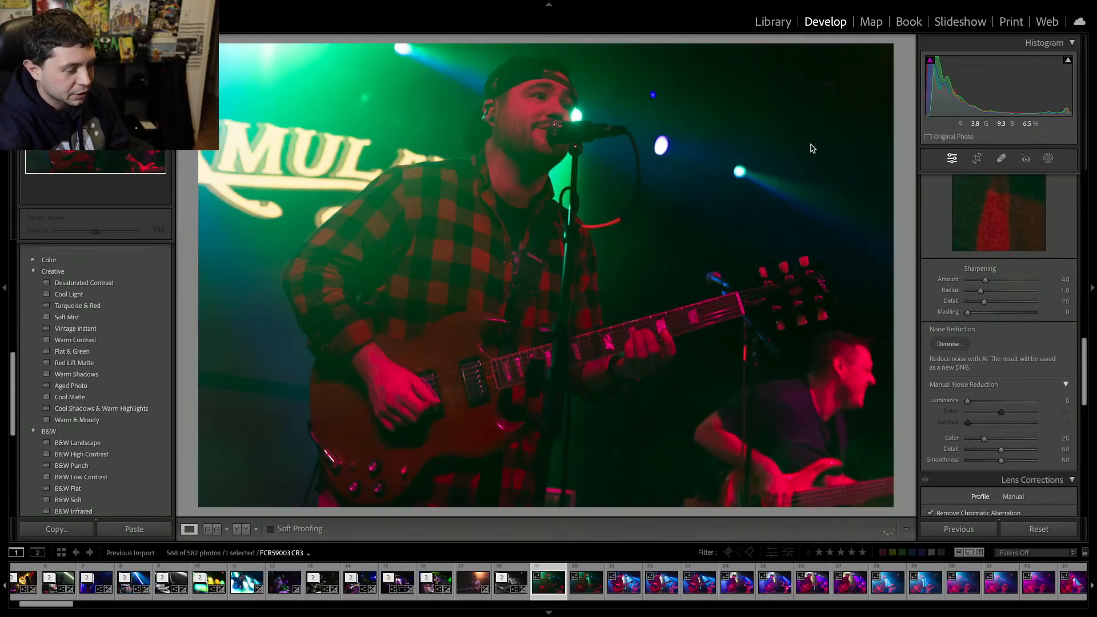
pyautogui.press('Delete')
pyautogui.press('Return')
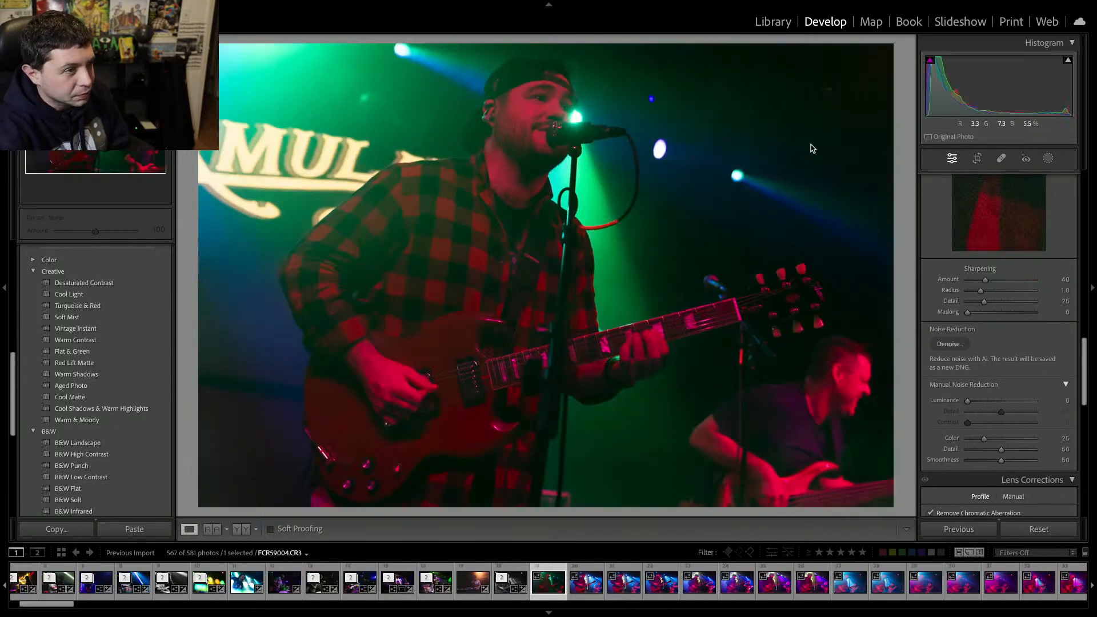
pyautogui.press('Delete')
pyautogui.press('Return')
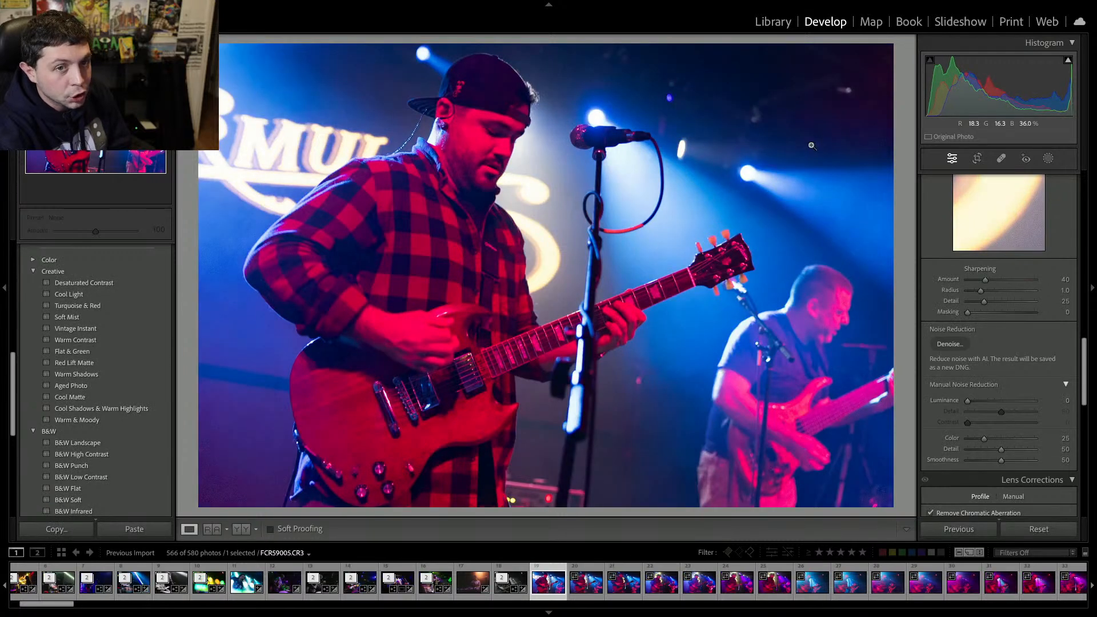
pyautogui.press('Delete')
pyautogui.press('Return')
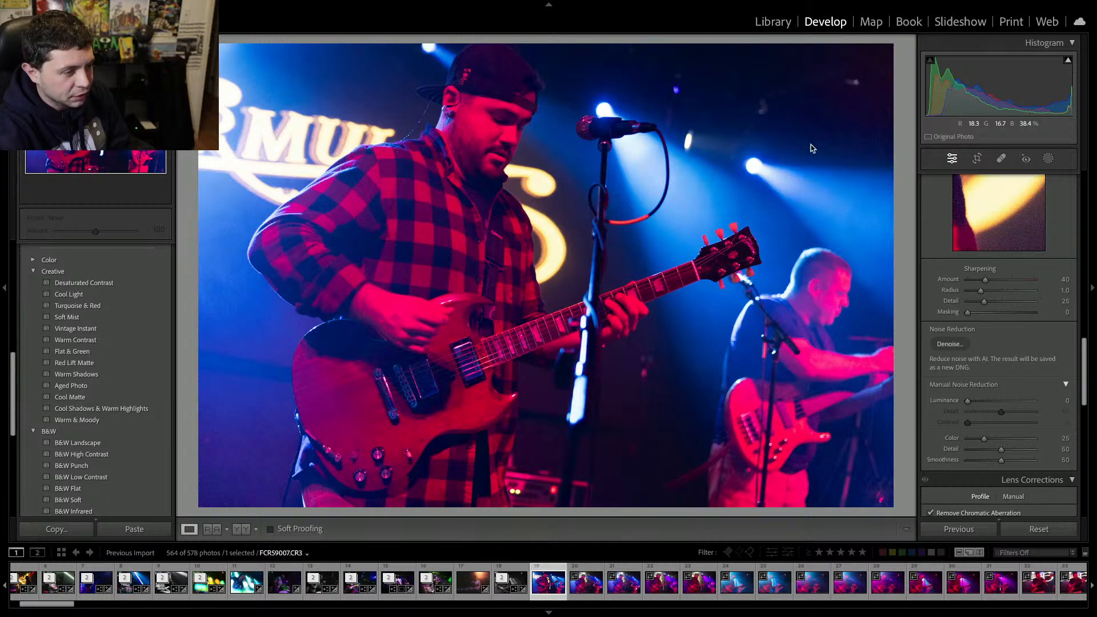
pyautogui.press('Delete')
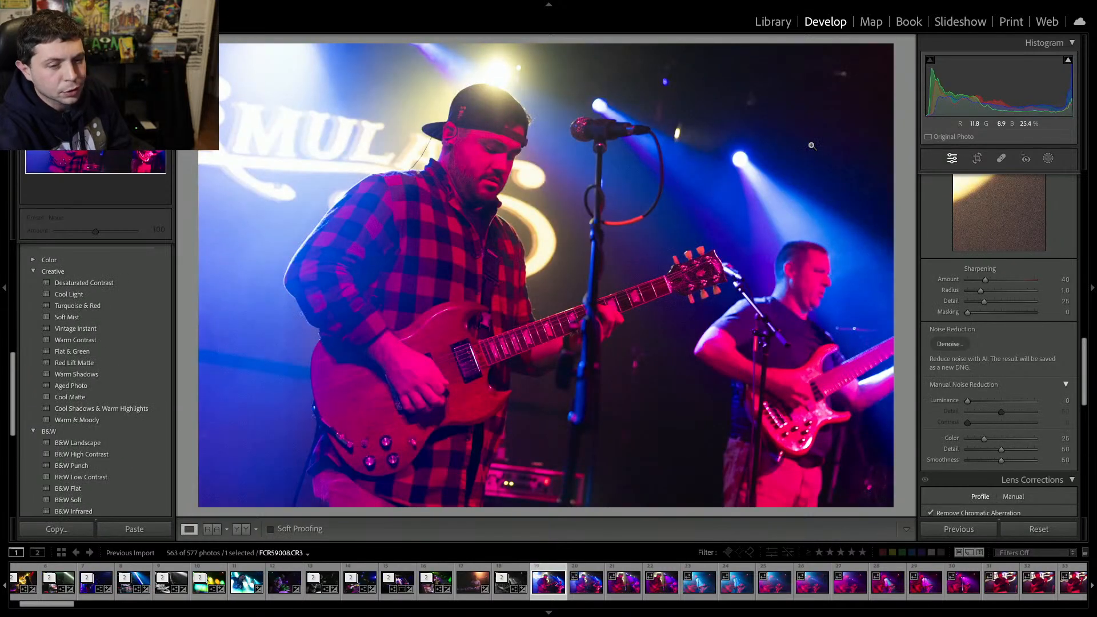
pyautogui.press('Delete')
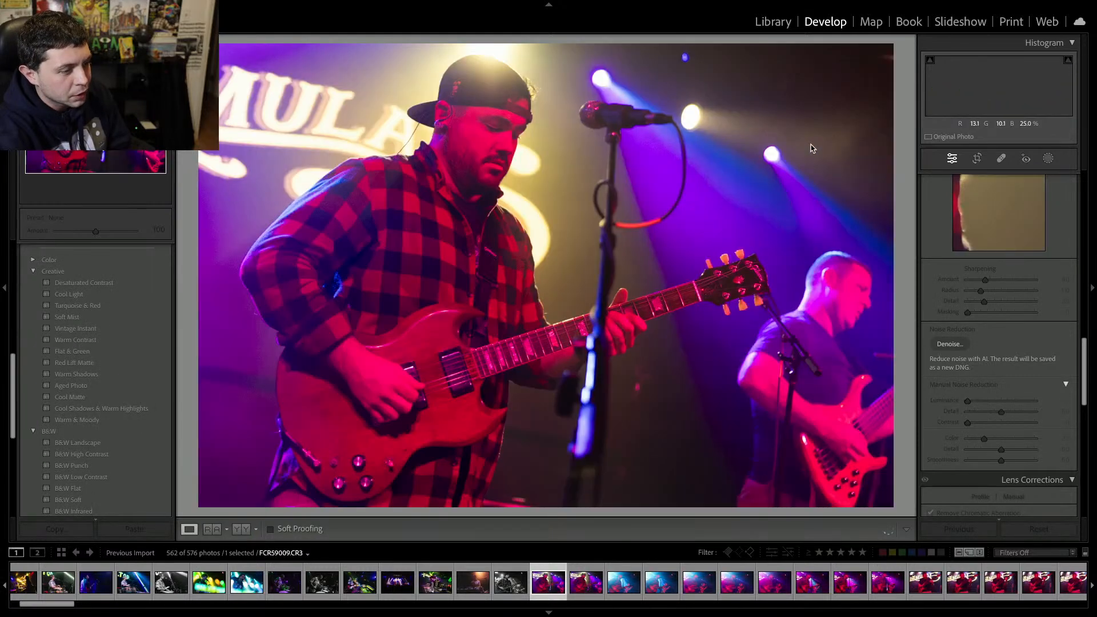
pyautogui.press('Delete')
pyautogui.press('Delete')
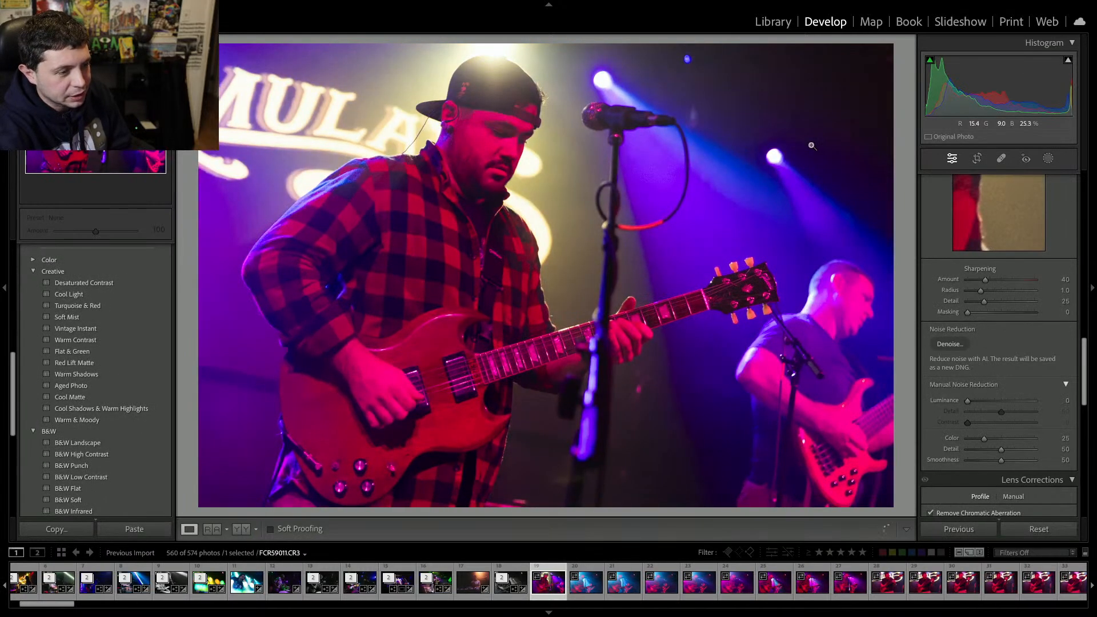
# Remove several more singer-guitarist frames from the catalog.
pyautogui.press('Delete')
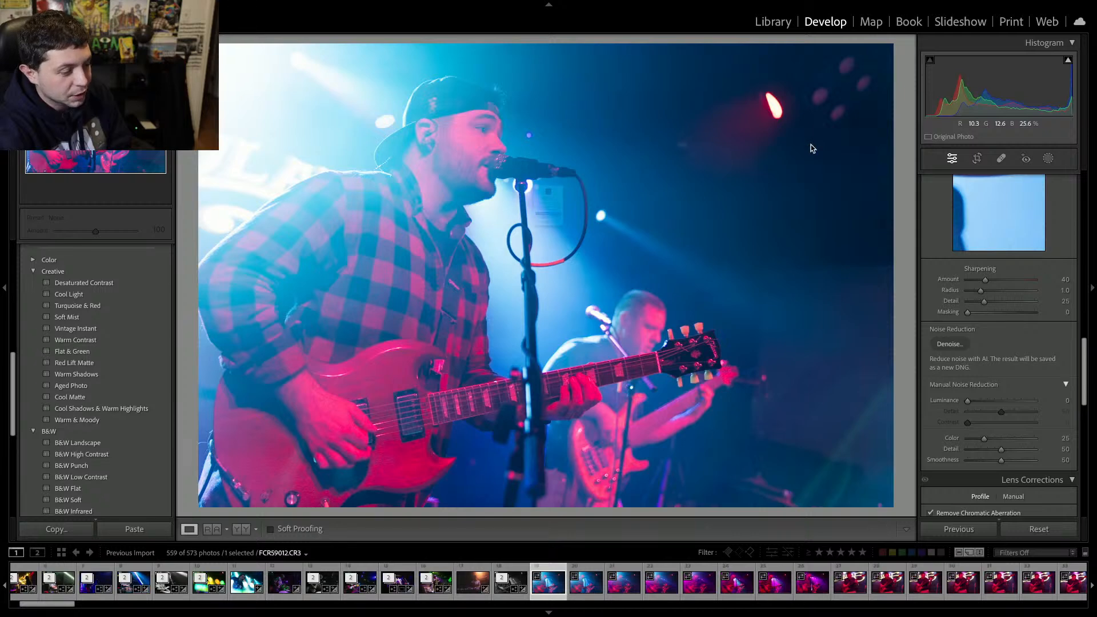
pyautogui.press('Delete')
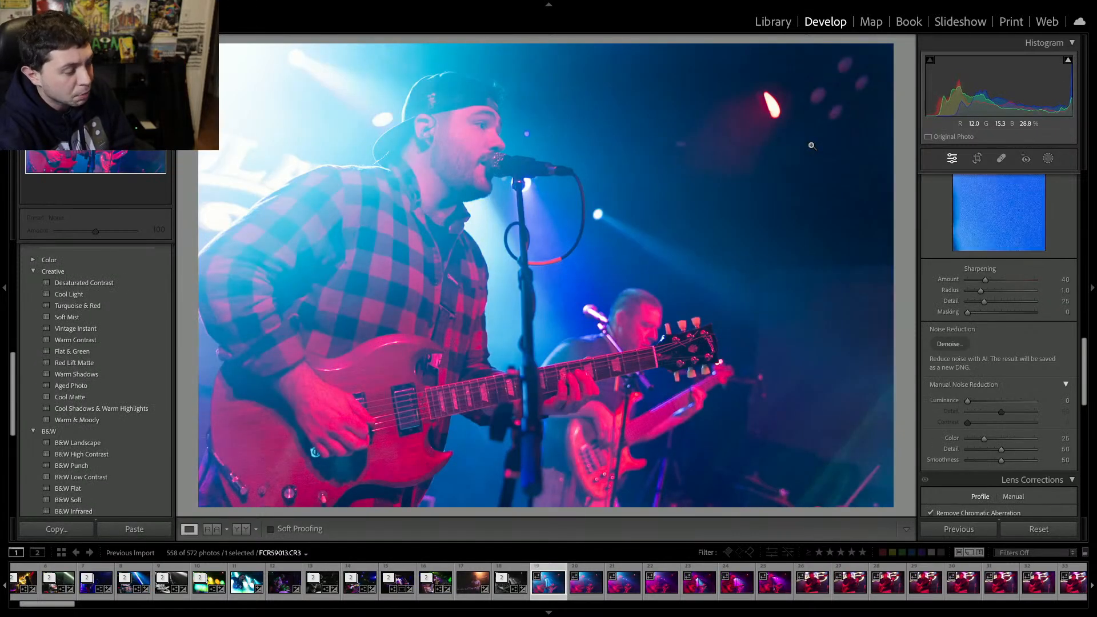
pyautogui.press('Right')
pyautogui.press('Delete')
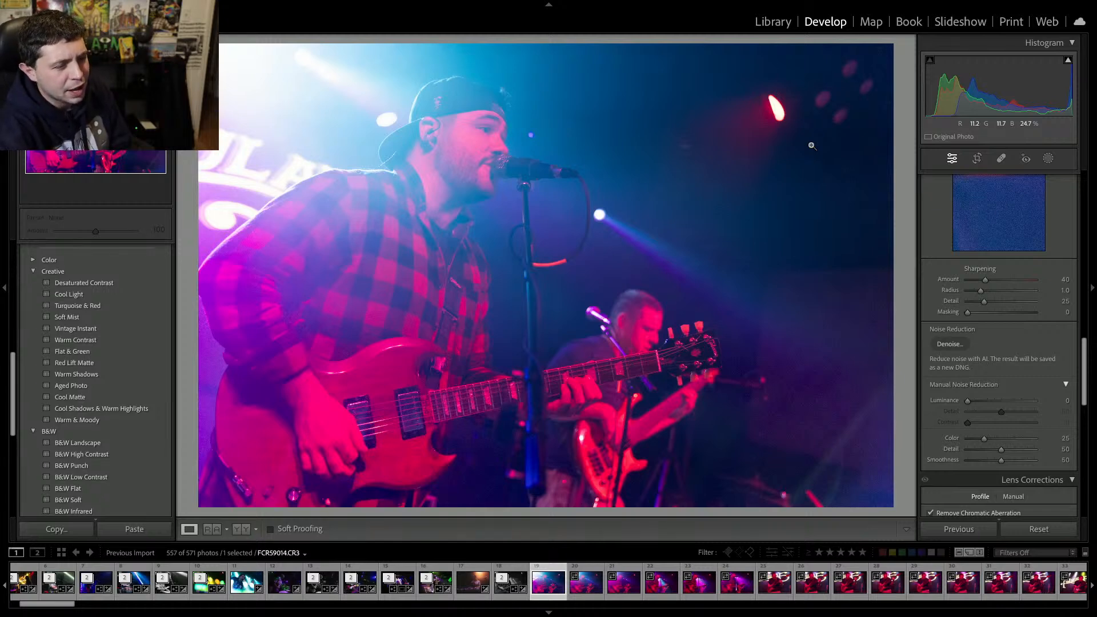
pyautogui.press('Delete')
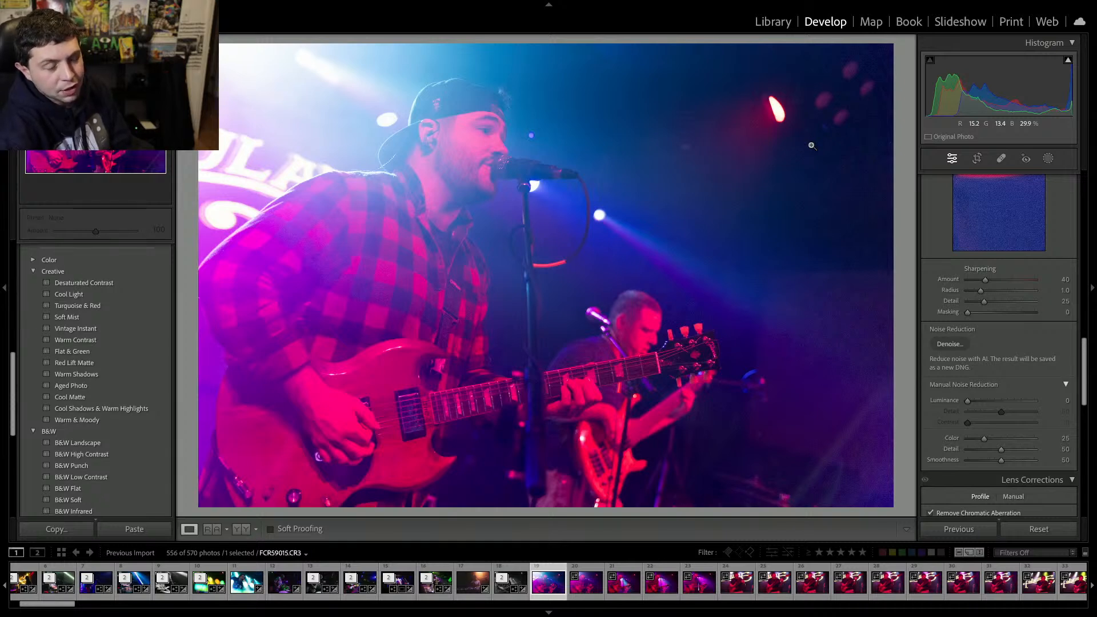
pyautogui.press('Delete')
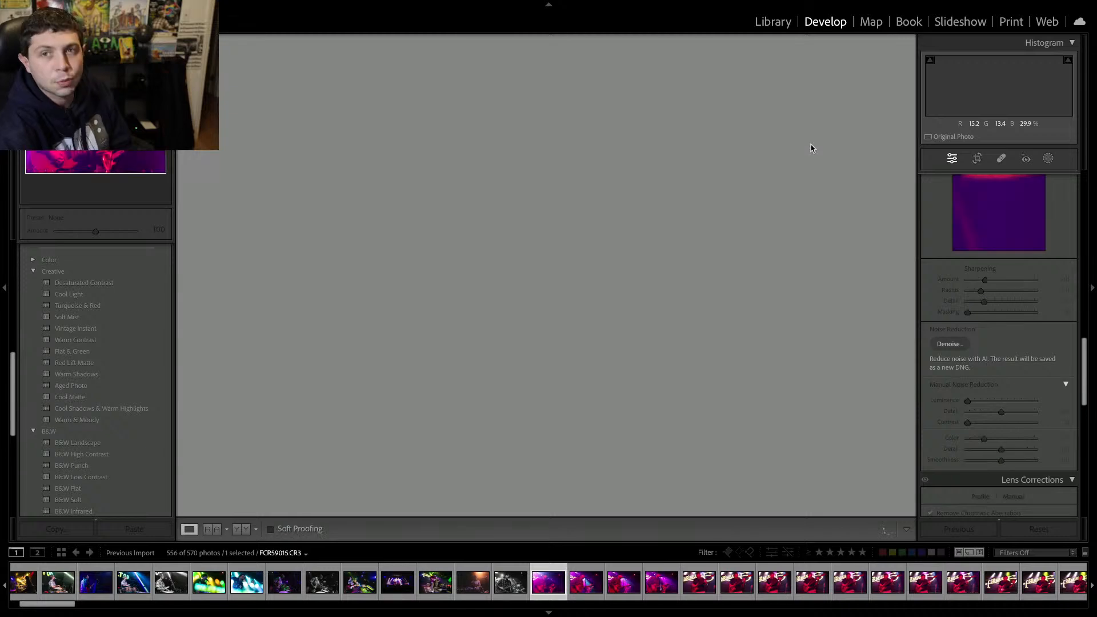
pyautogui.press('Delete')
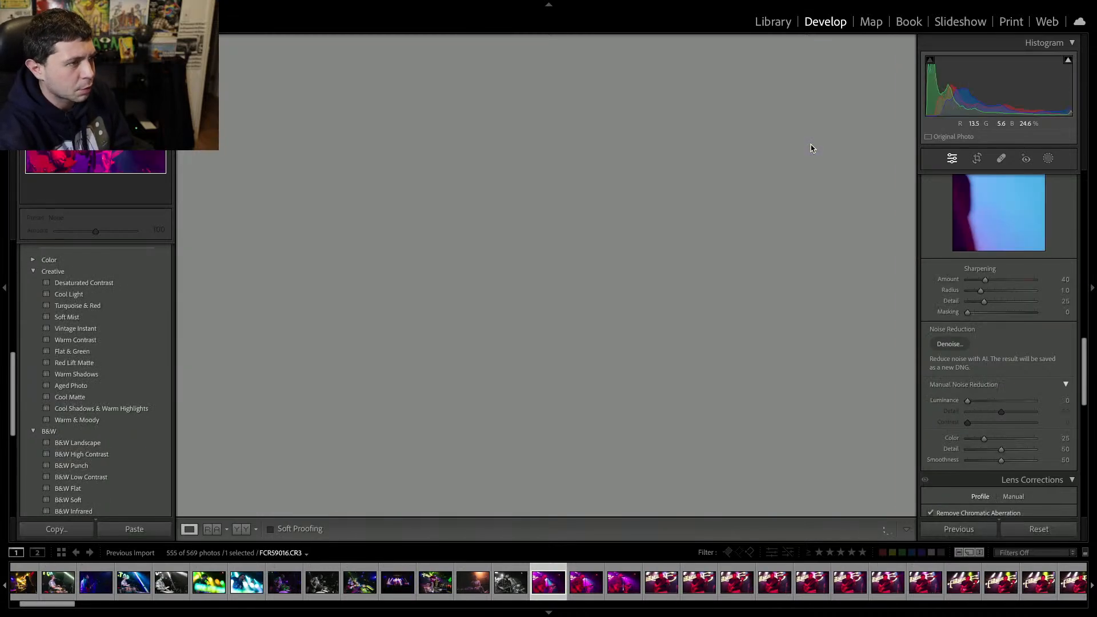
pyautogui.press('Delete')
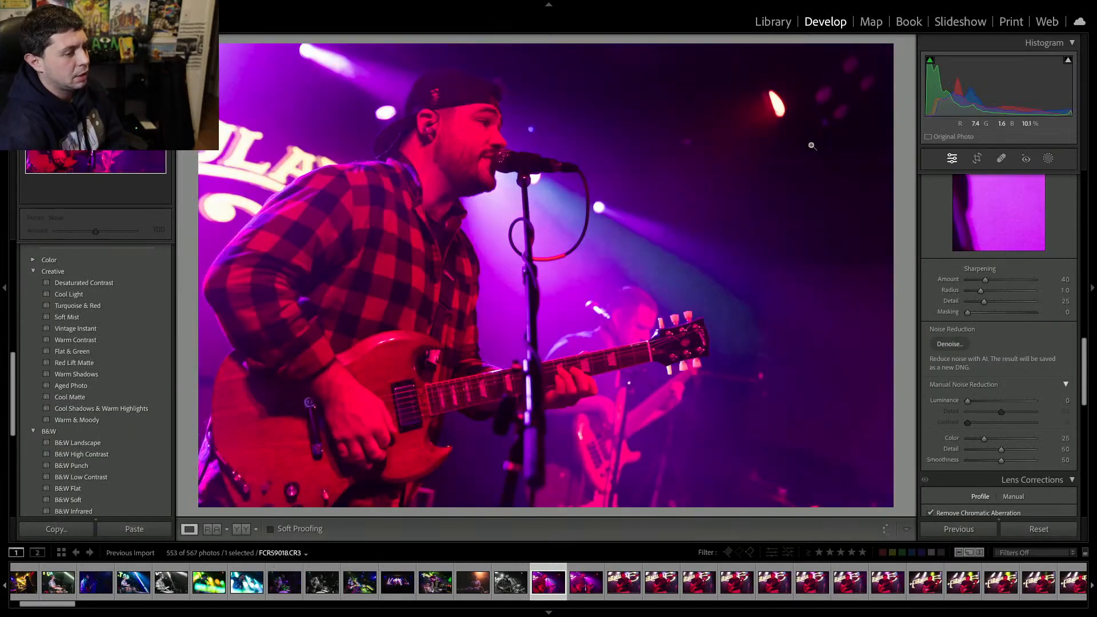
pyautogui.press('Delete')
pyautogui.press('Return')
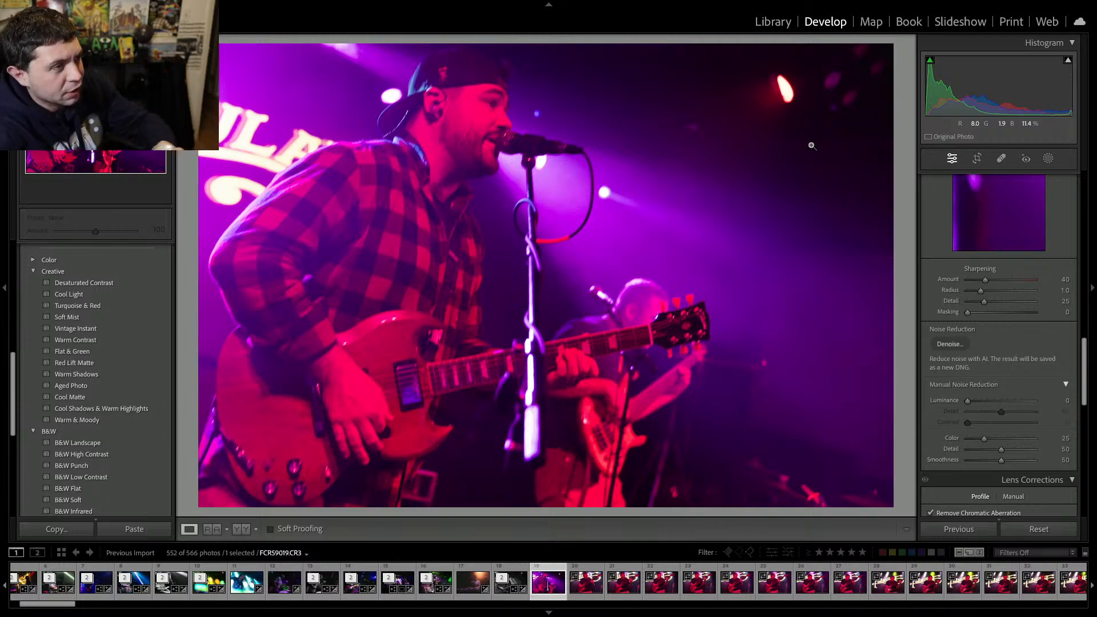
# Compare the first few bassist shots and remove the first bassist frame from the catalog.
pyautogui.press('Right')
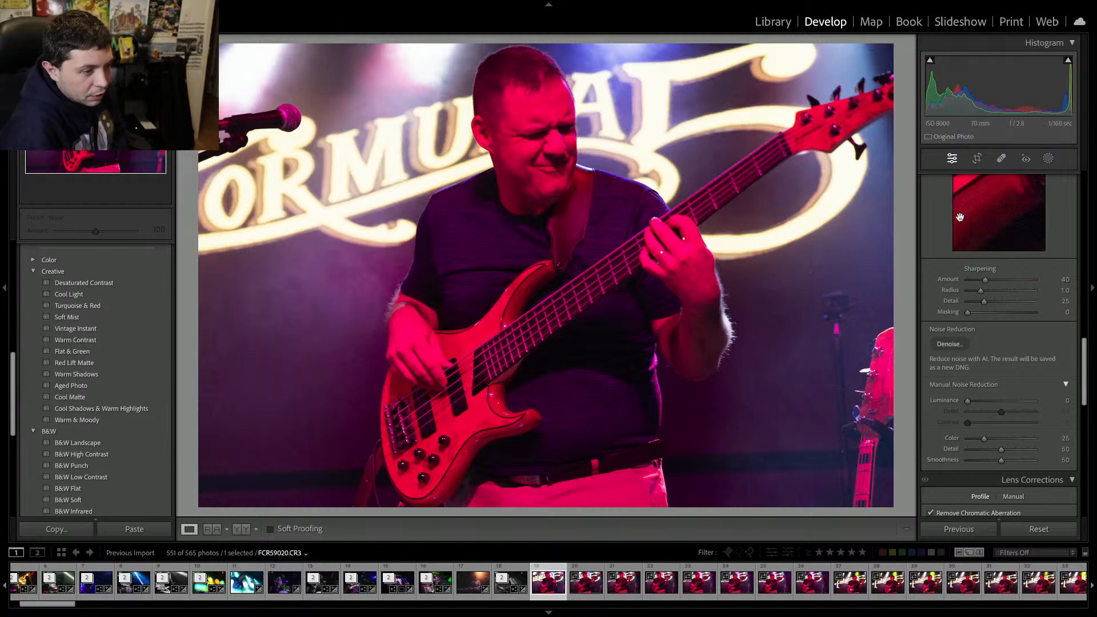
pyautogui.press('Right')
pyautogui.press('Right')
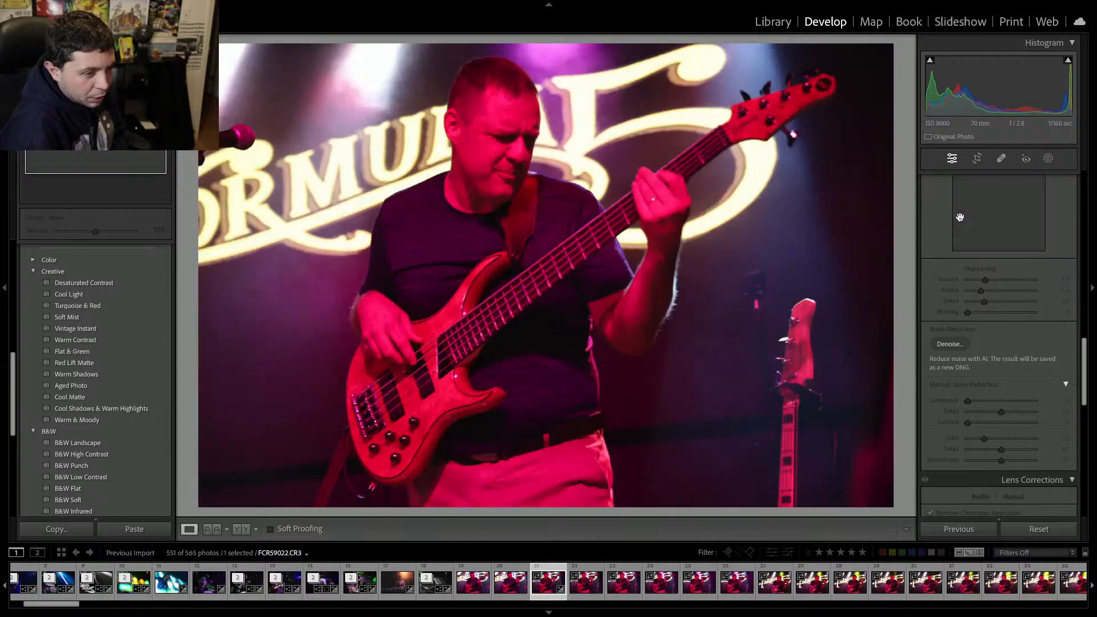
pyautogui.press('Left')
pyautogui.press('Left')
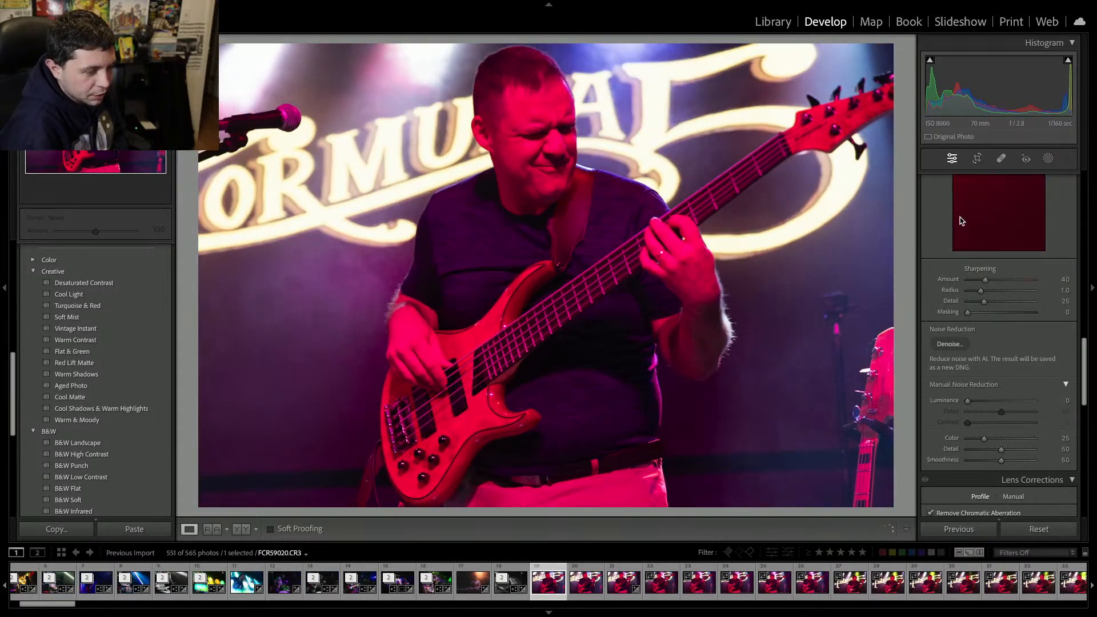
pyautogui.press('Delete')
pyautogui.press('Return')
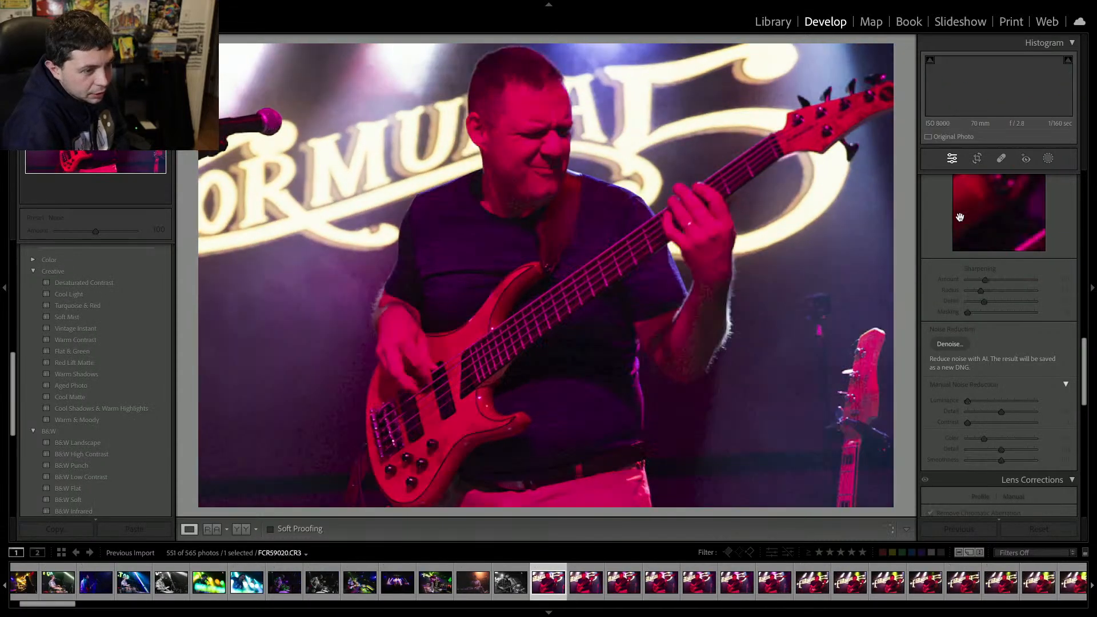
# Convert the bassist shot to black and white with vibrance and saturation −100, exposure +1.00 and contrast +48.
pyautogui.scroll(10, 1015, 200)
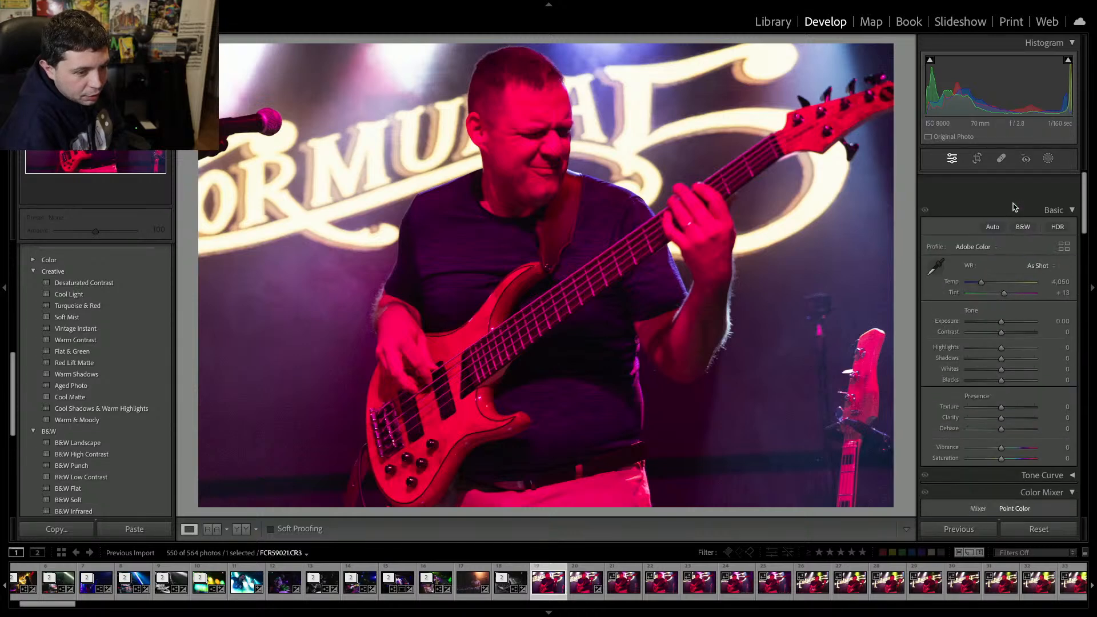
pyautogui.moveTo(975, 430); pyautogui.dragTo(904, 415)
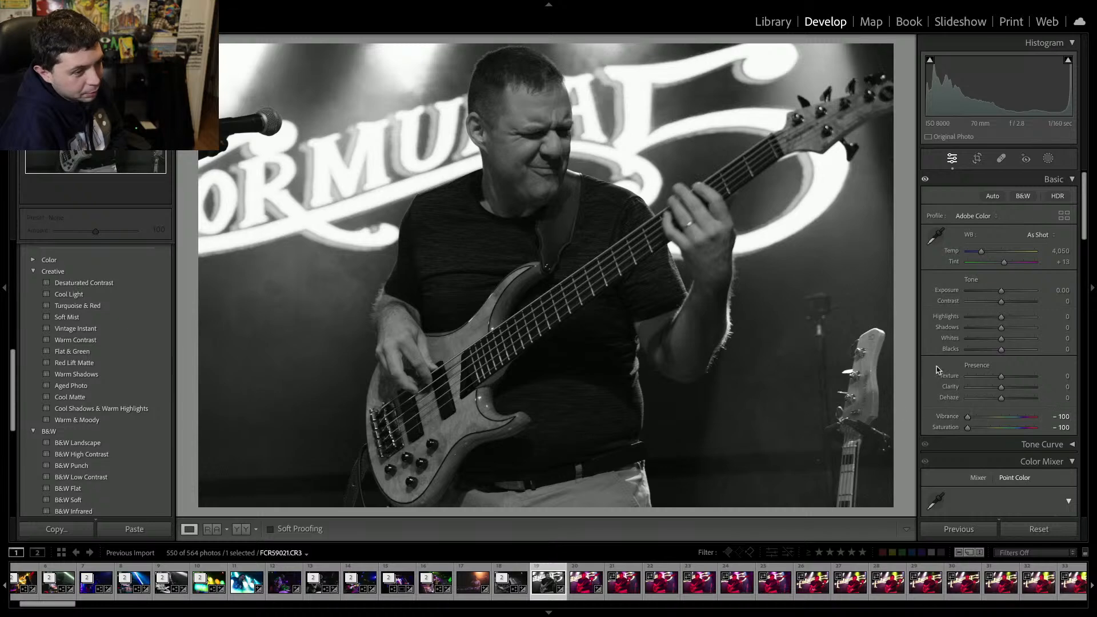
pyautogui.moveTo(1009, 291); pyautogui.dragTo(1009, 293)
pyautogui.click(1016, 302)
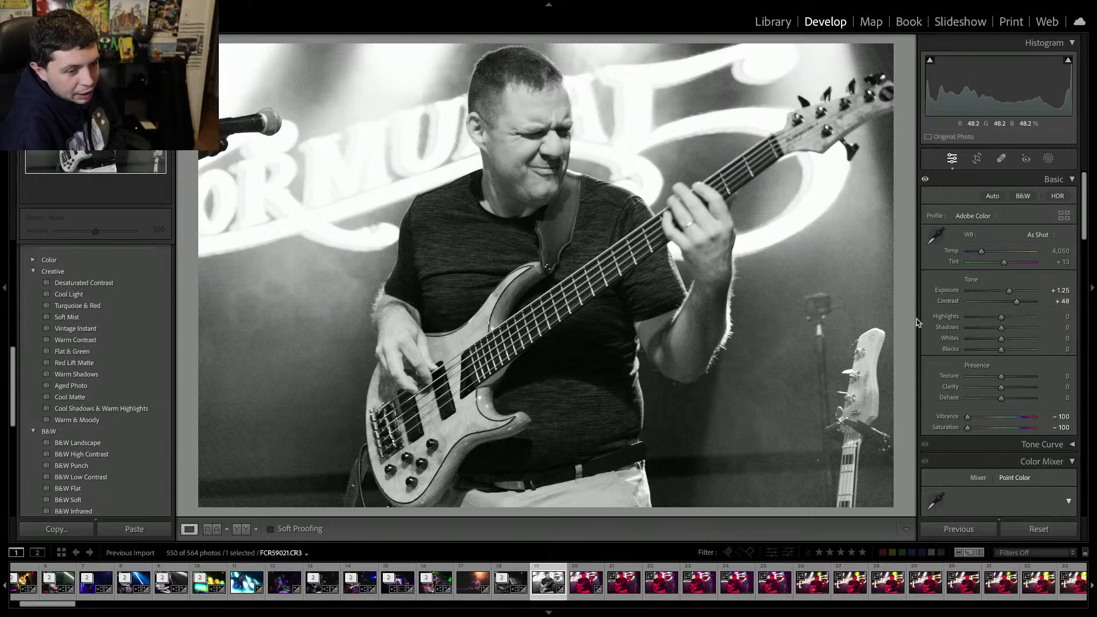
pyautogui.moveTo(1008, 291); pyautogui.dragTo(1007, 291)
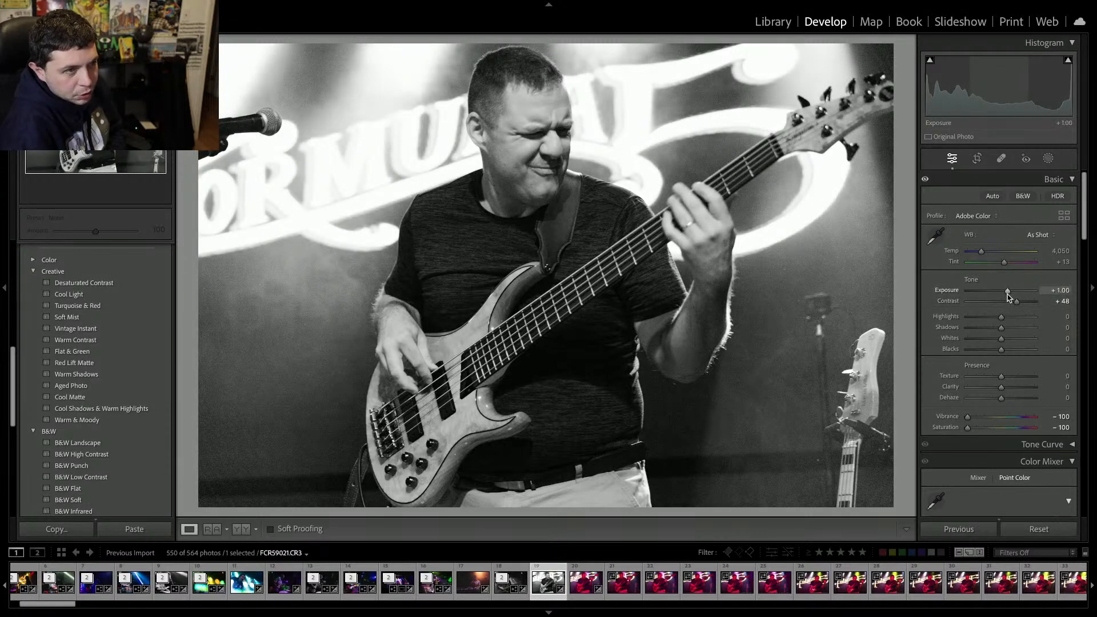
# Set clarity to +23, whites to −33 and blacks to −26 on the black-and-white bassist shot.
pyautogui.click(1008, 388)
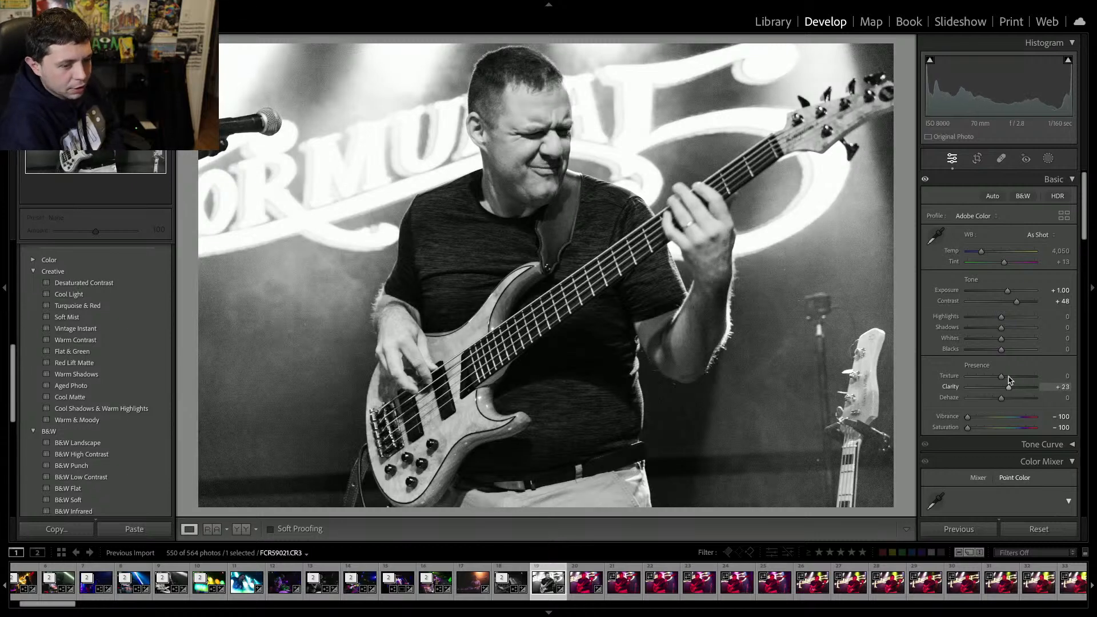
pyautogui.click(989, 338)
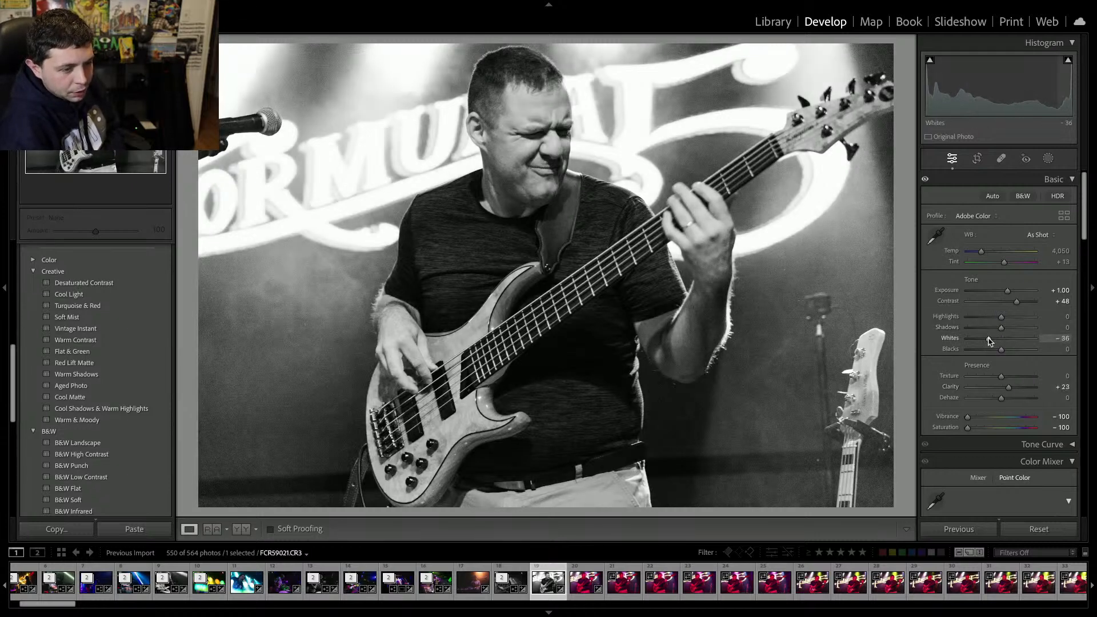
pyautogui.click(991, 349)
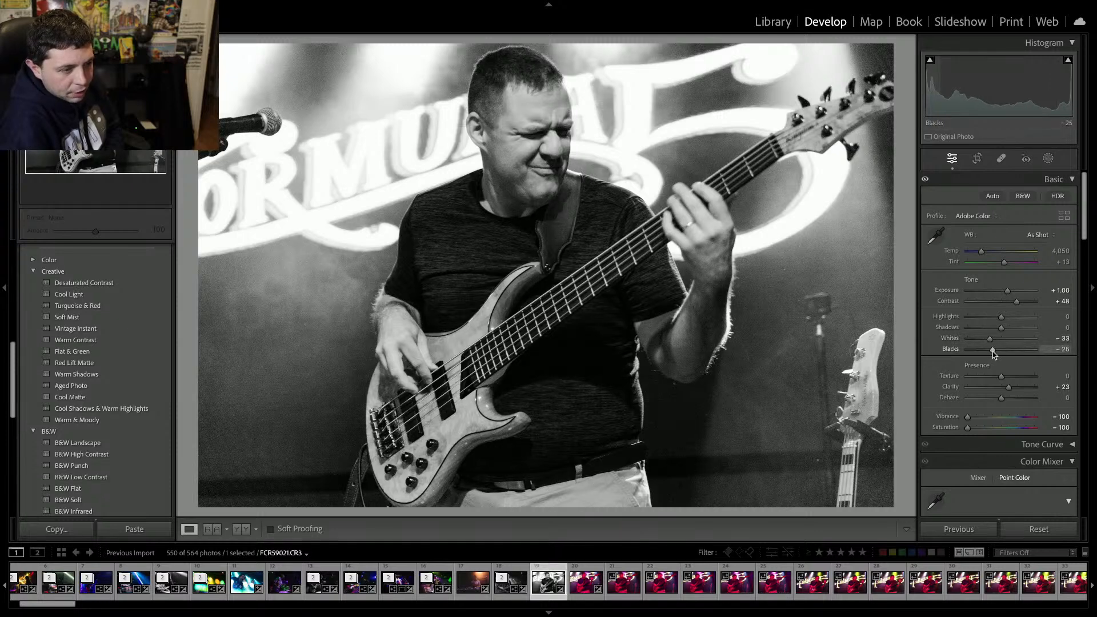
# Give the next bassist shot a black-and-white edit: clarity +22, vibrance and saturation −100, exposure +0.90, contrast +27, whites −24, blacks −20.
pyautogui.press('Right')
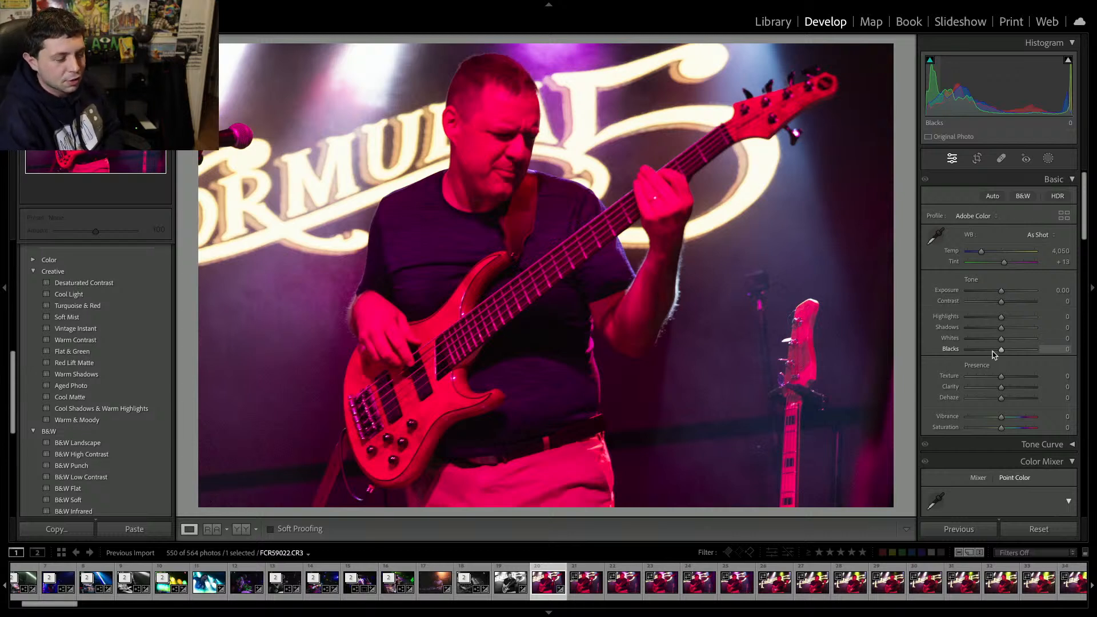
pyautogui.click(1008, 388)
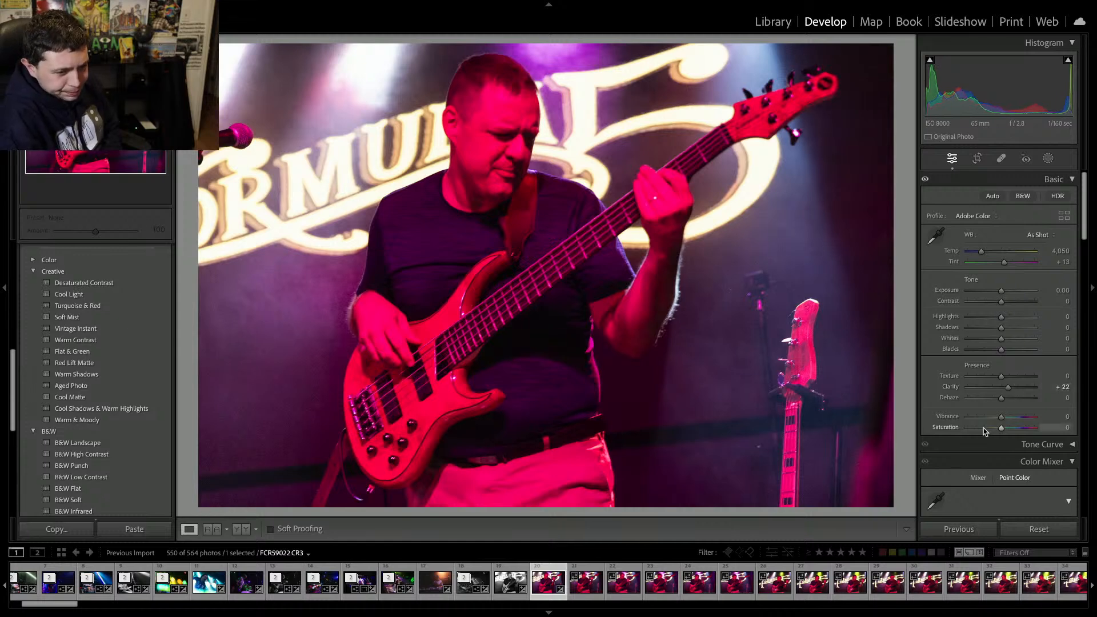
pyautogui.moveTo(994, 428); pyautogui.dragTo(903, 412)
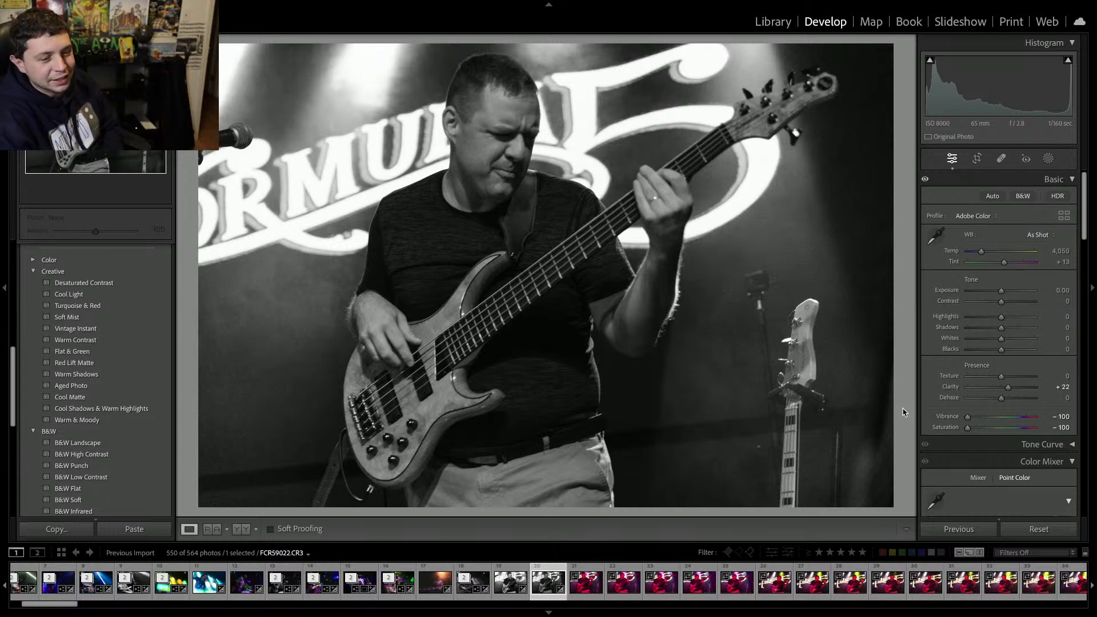
pyautogui.moveTo(1001, 290); pyautogui.dragTo(994, 351)
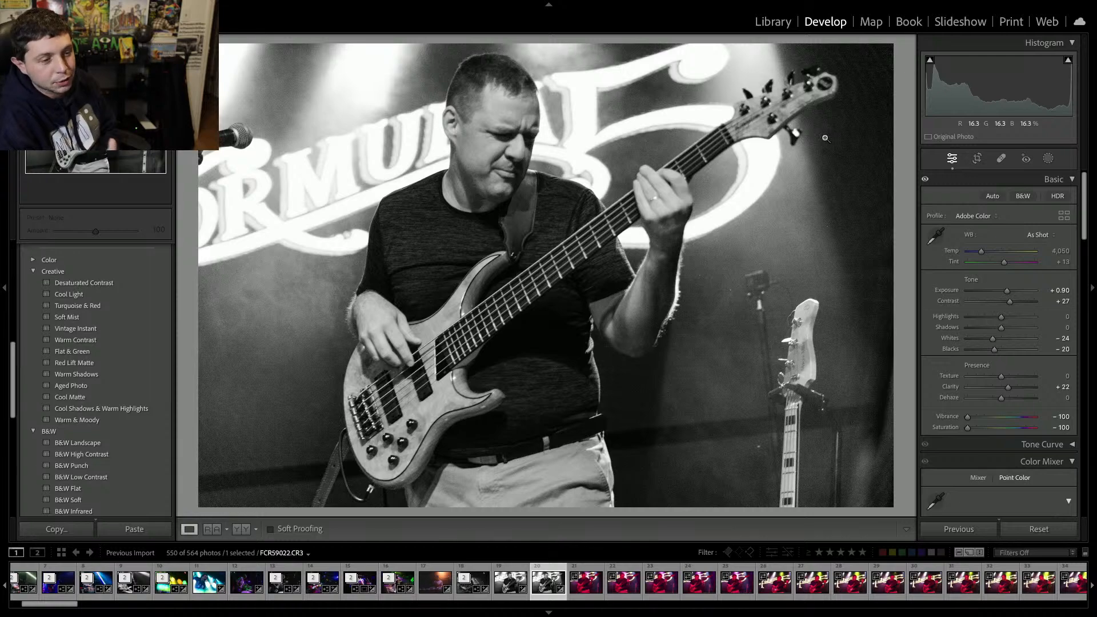
# Remove that edited shot and the following few bassist frames from the catalog.
pyautogui.press('Delete')
pyautogui.press('Return')
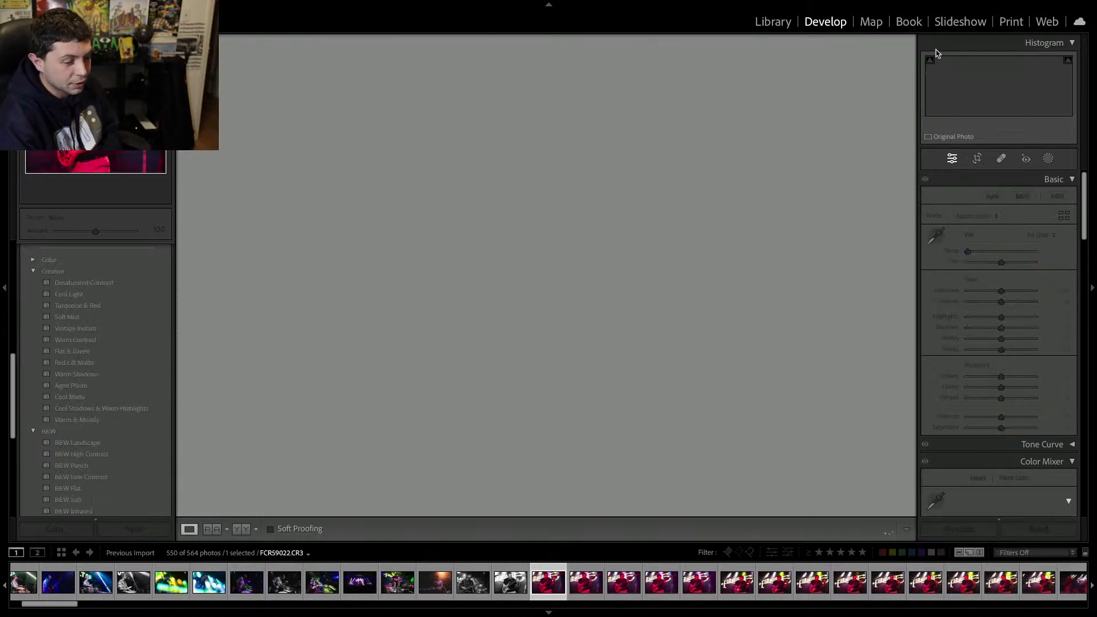
pyautogui.press('Delete')
pyautogui.press('Return')
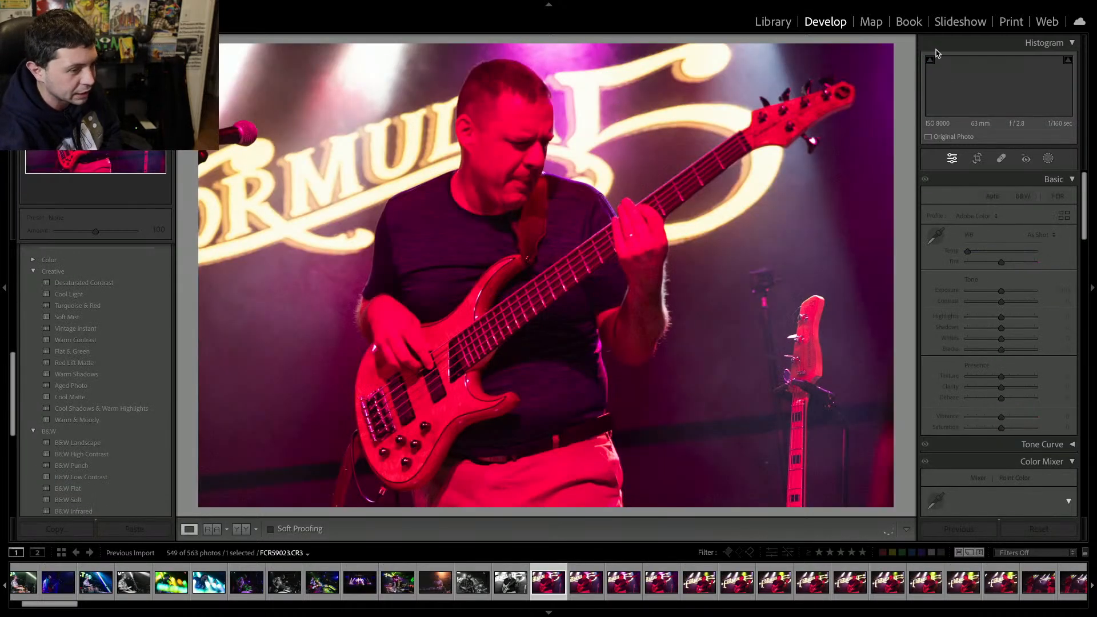
pyautogui.press('Delete')
pyautogui.press('Return')
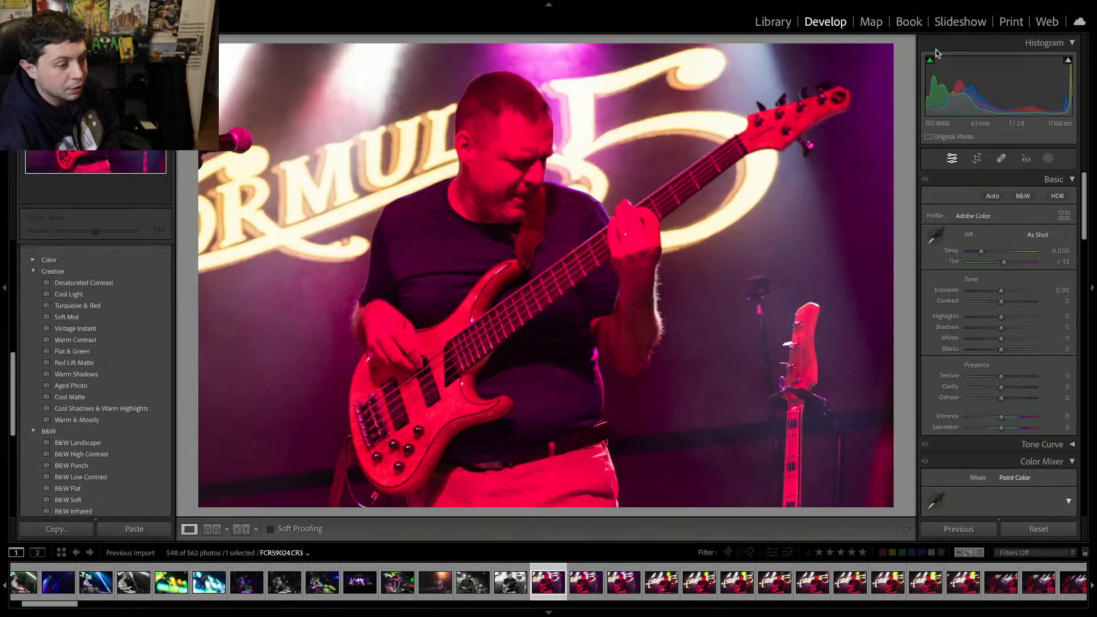
pyautogui.press('Delete')
pyautogui.press('Return')
pyautogui.press('Delete')
pyautogui.press('Return')
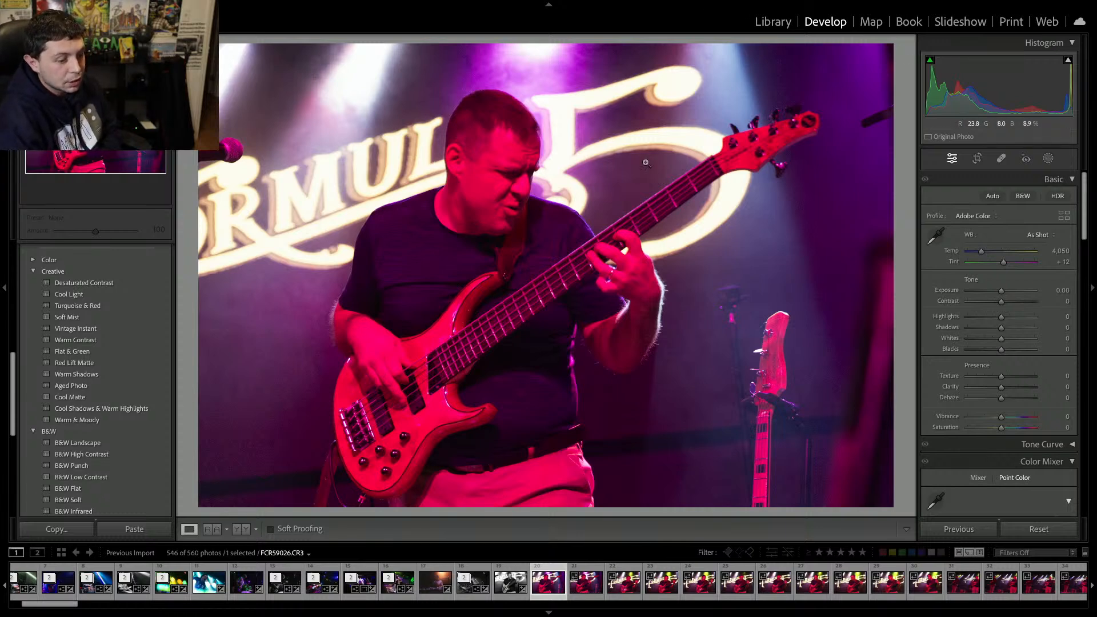
# Compare the current bassist frame with the next shot and remove the current one from the catalog.
pyautogui.press('Right')
pyautogui.press('Right')
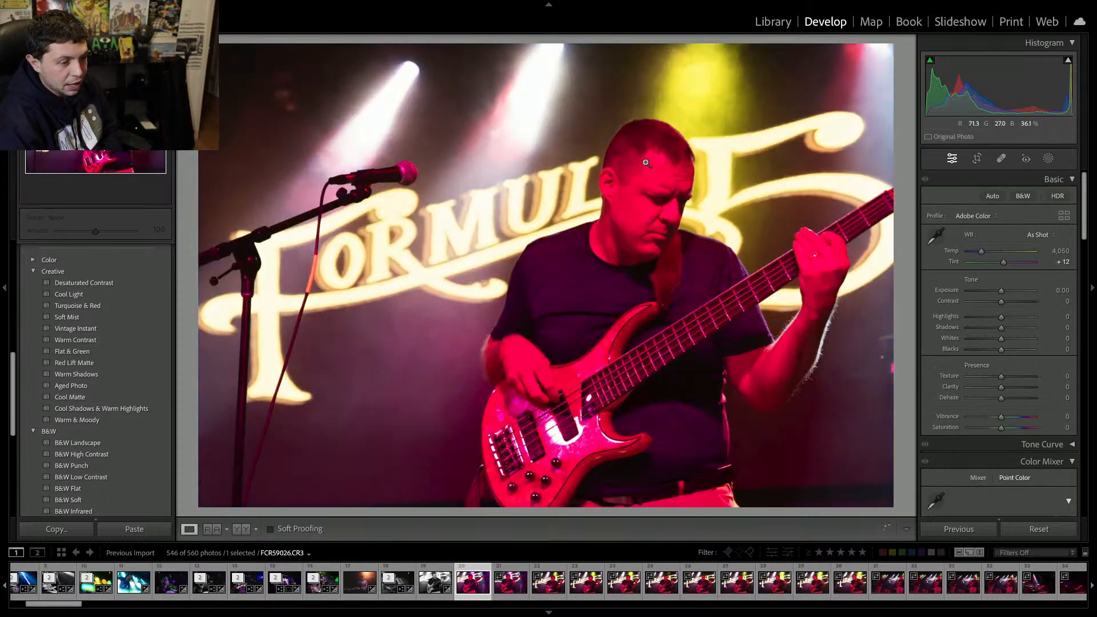
pyautogui.press('Left')
pyautogui.press('Left')
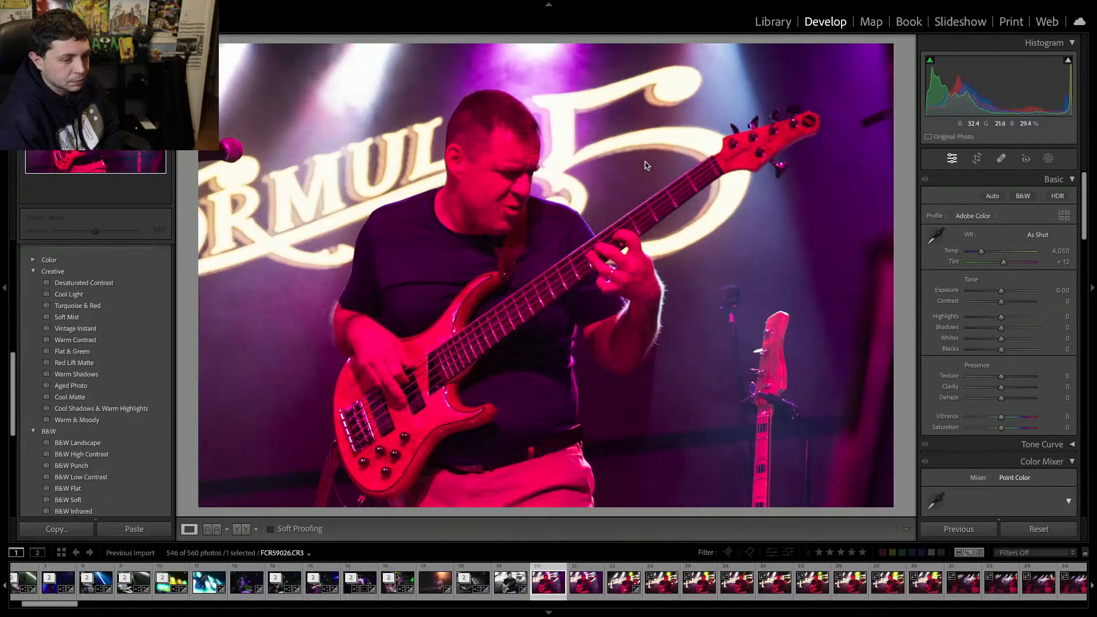
pyautogui.press('Delete')
pyautogui.press('Return')
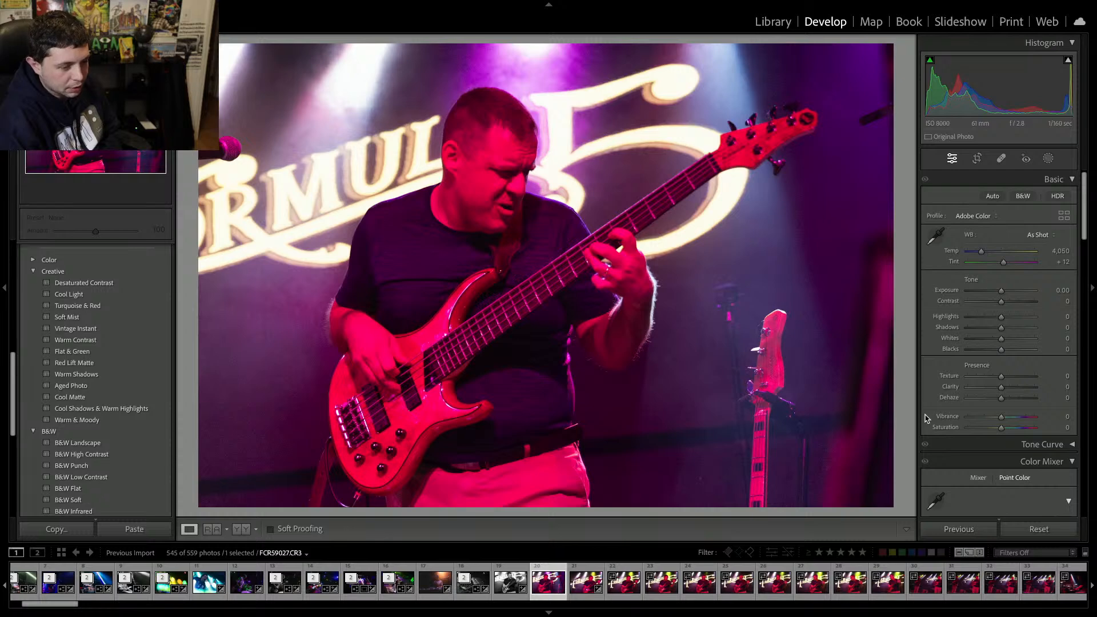
# Remove the next few similar bassist frames from the catalog.
pyautogui.press('Left')
pyautogui.press('Right')
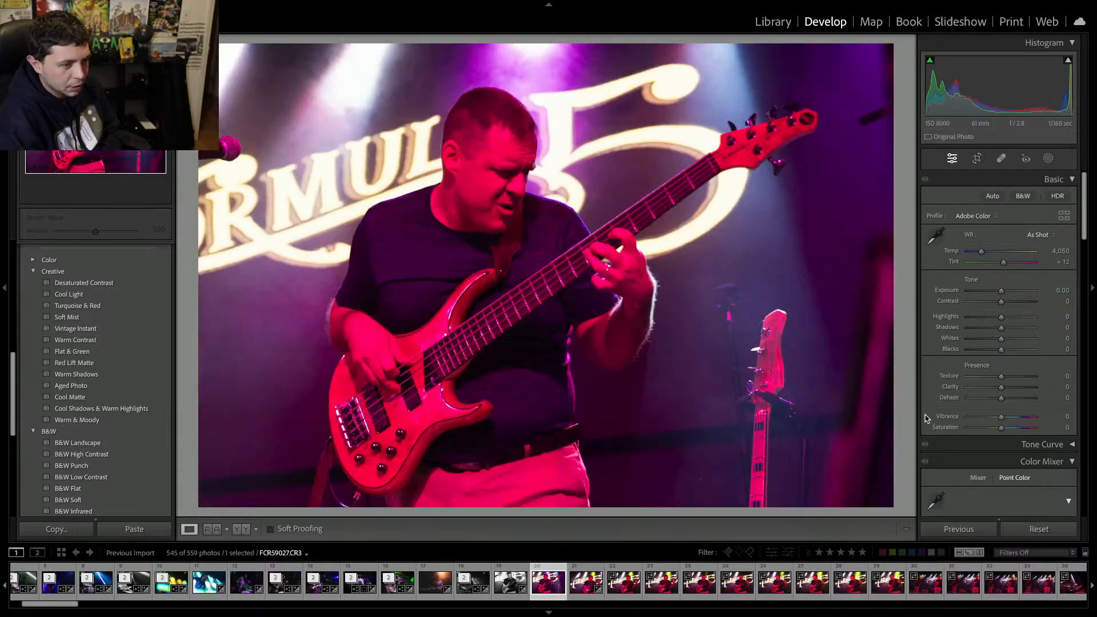
pyautogui.press('Delete')
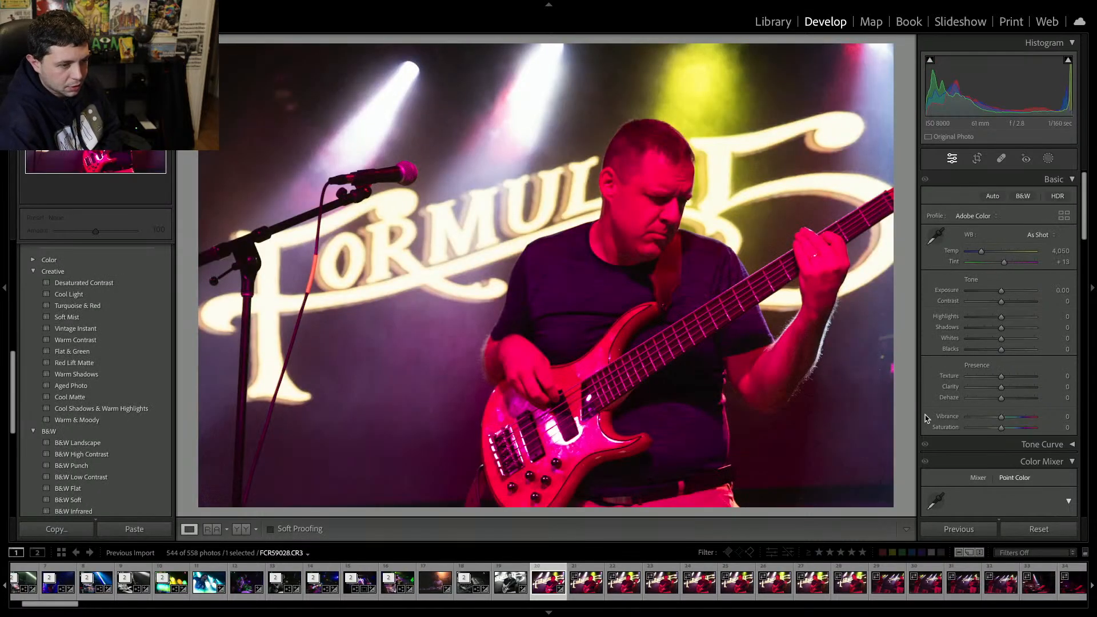
pyautogui.press('Delete')
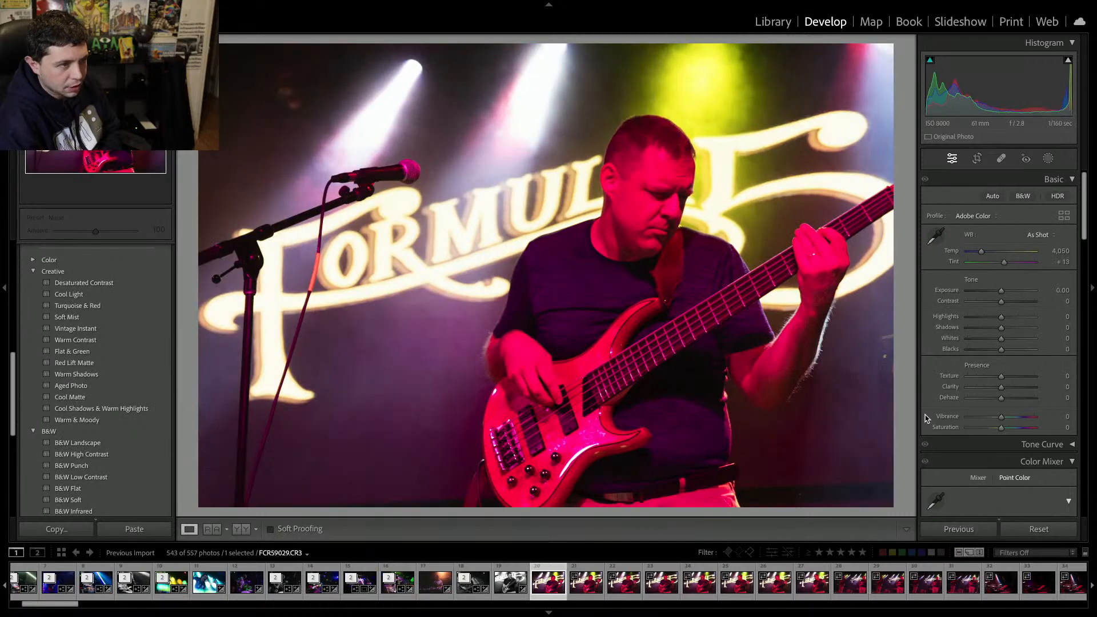
pyautogui.press('Delete')
# Browse ahead through the following shots and go back to the bassist frame beside the microphone stand.
pyautogui.press('Right')
pyautogui.press('Right')
pyautogui.press('Right')
pyautogui.press('Right')
pyautogui.press('Right')
pyautogui.press('Right')
pyautogui.press('Right')
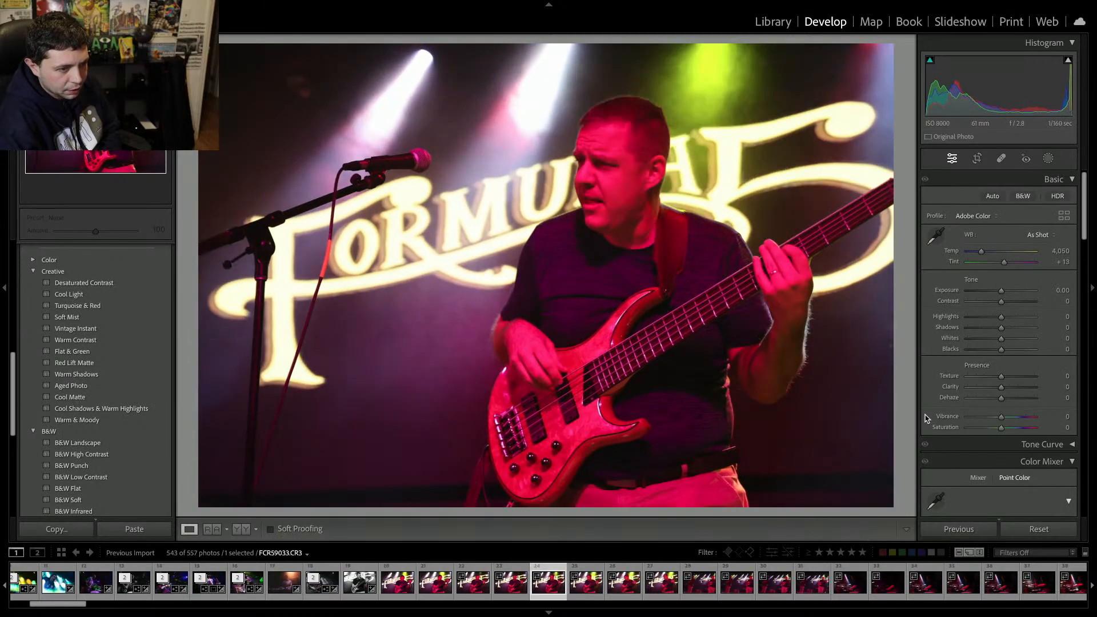
pyautogui.press('Right')
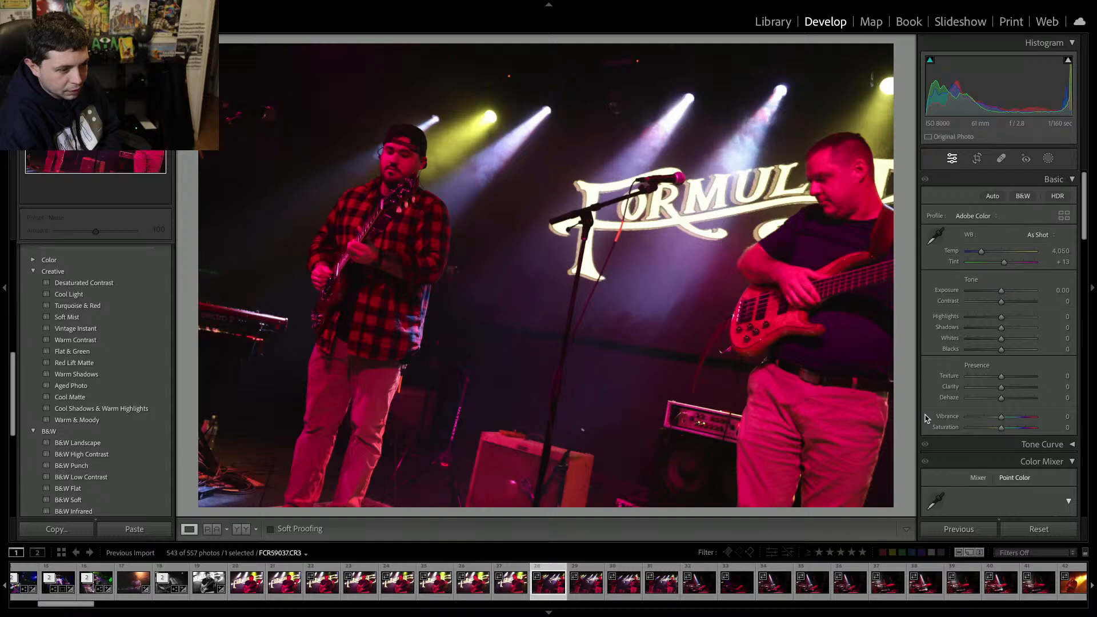
pyautogui.click(246, 581)
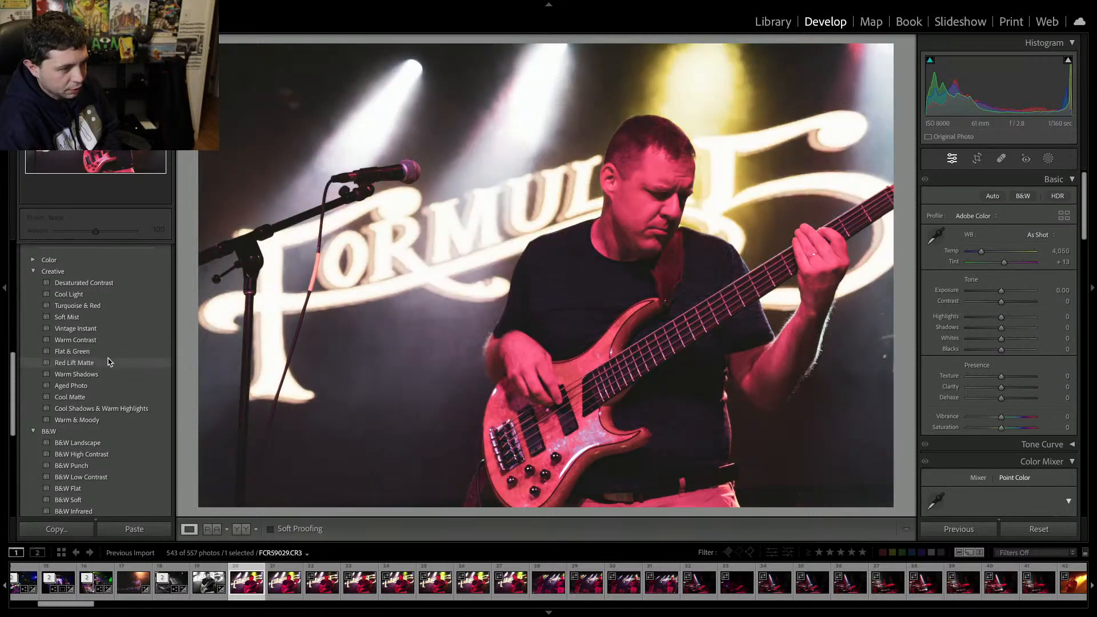
# Apply the Red Lift Matte creative preset to the bassist frame and raise its contrast to about +37.
pyautogui.click(109, 363)
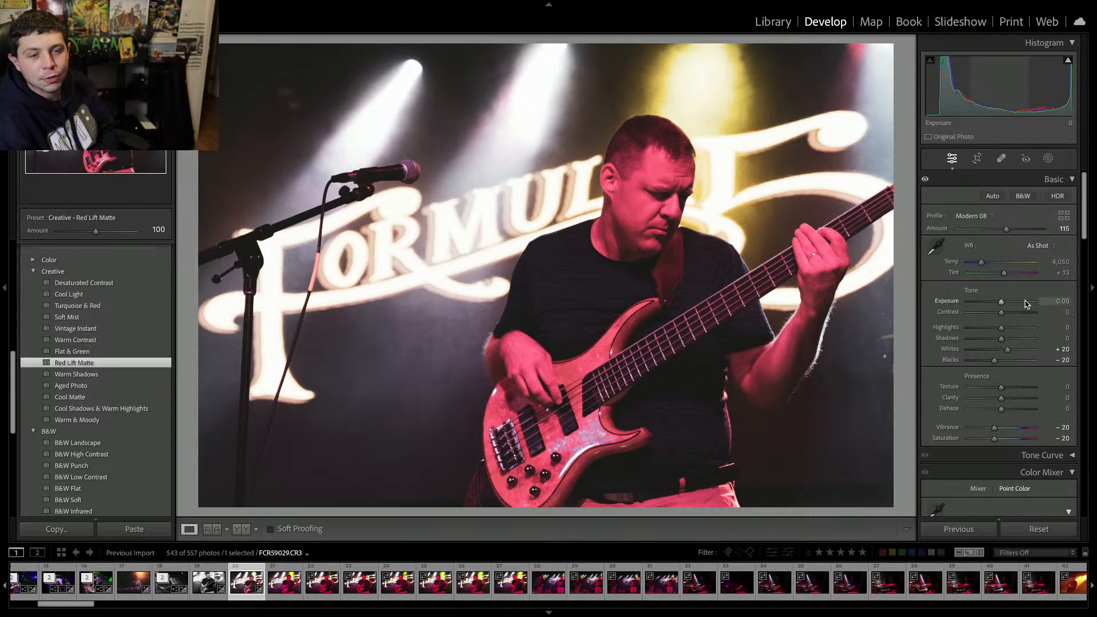
pyautogui.click(1011, 313)
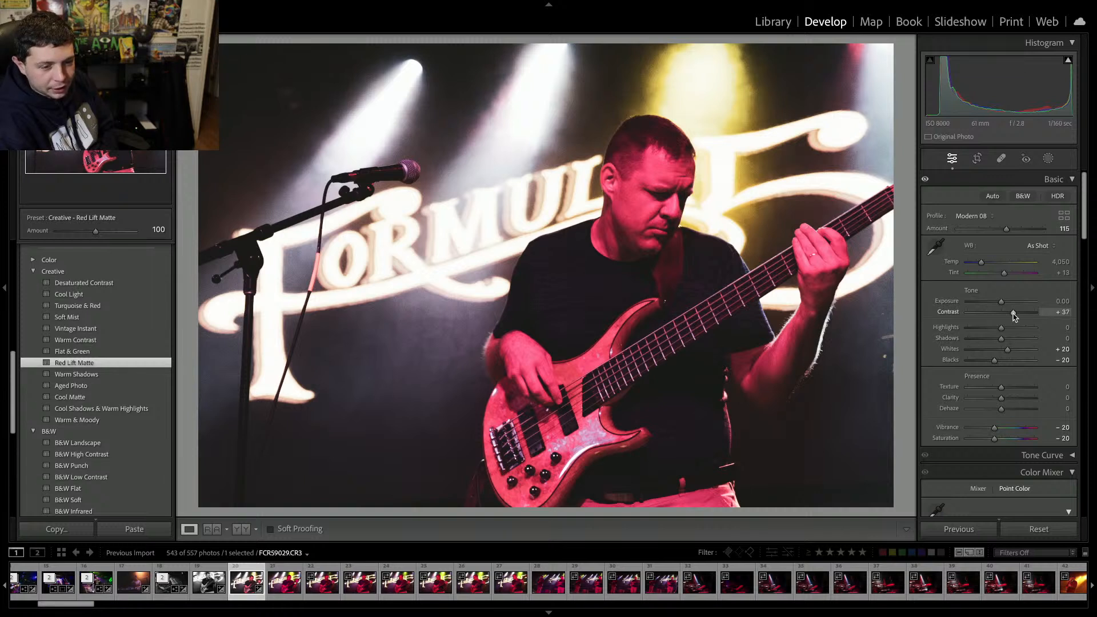
# Shift the bassist frame's tint to -127 toward green and add clarity of about +4.
pyautogui.moveTo(995, 273); pyautogui.dragTo(973, 276)
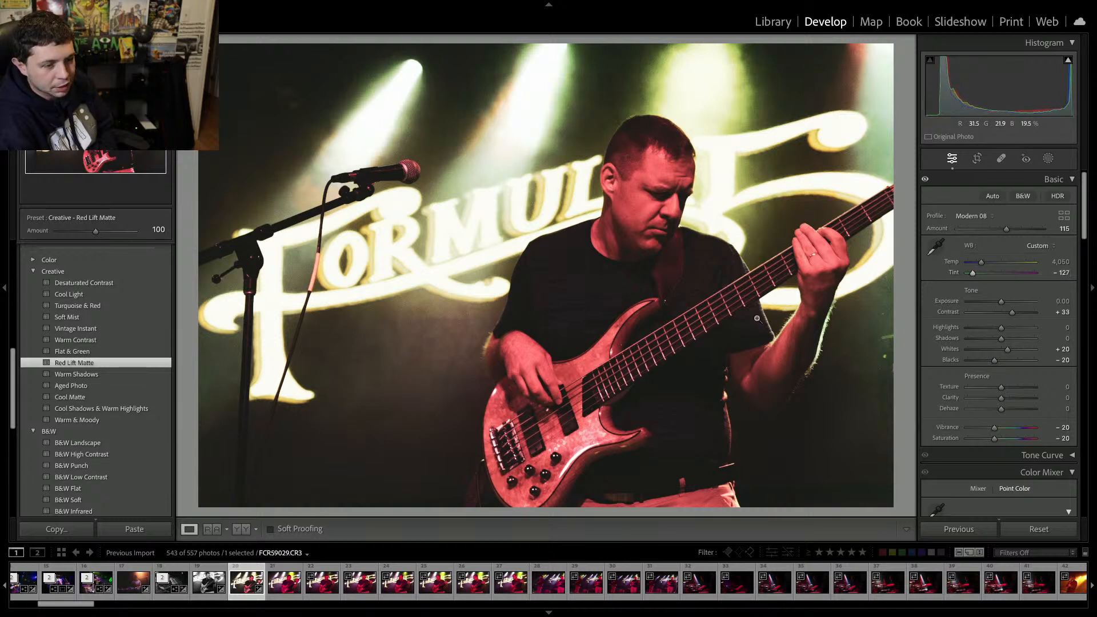
pyautogui.moveTo(1008, 398); pyautogui.dragTo(1003, 401)
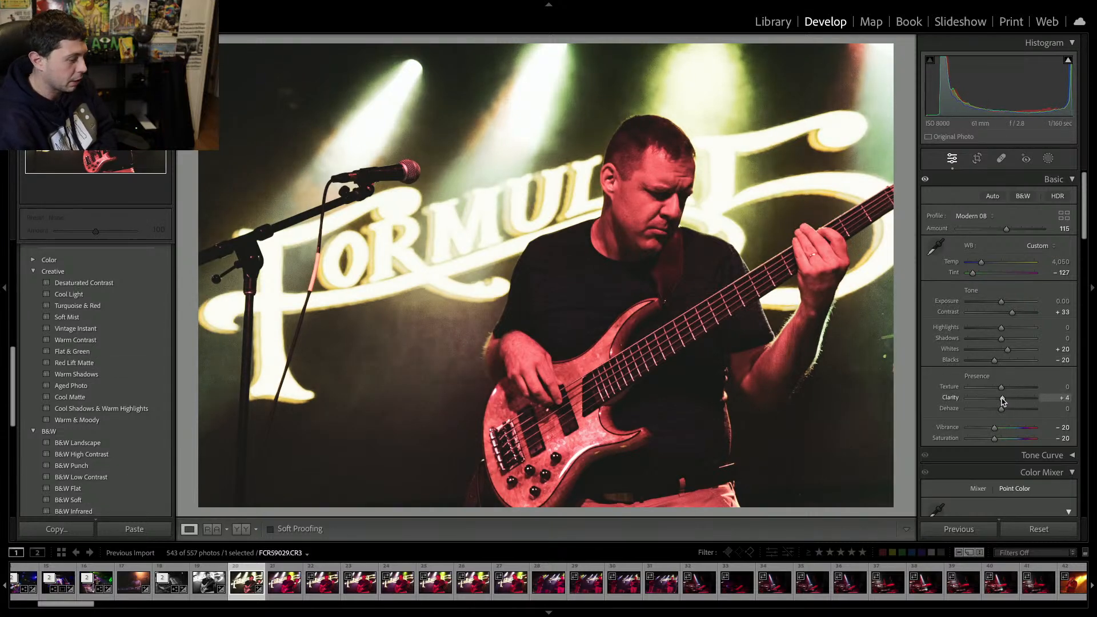
# Move to the next shot and remove it and the following four bassist frames from the catalog.
pyautogui.press('Right')
pyautogui.press('Delete')
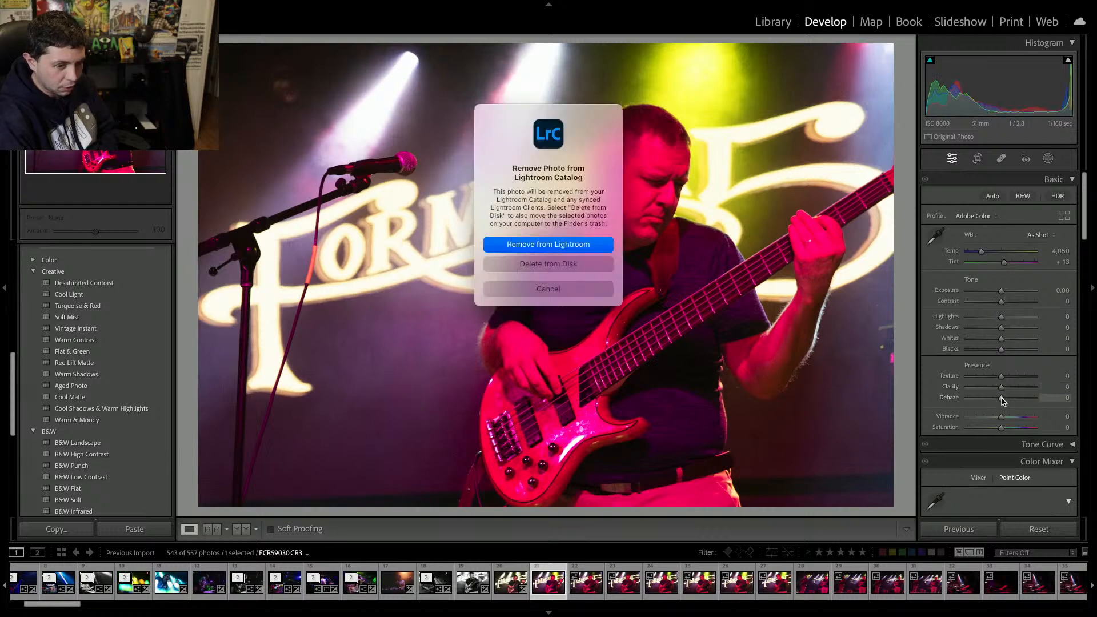
pyautogui.press('Return')
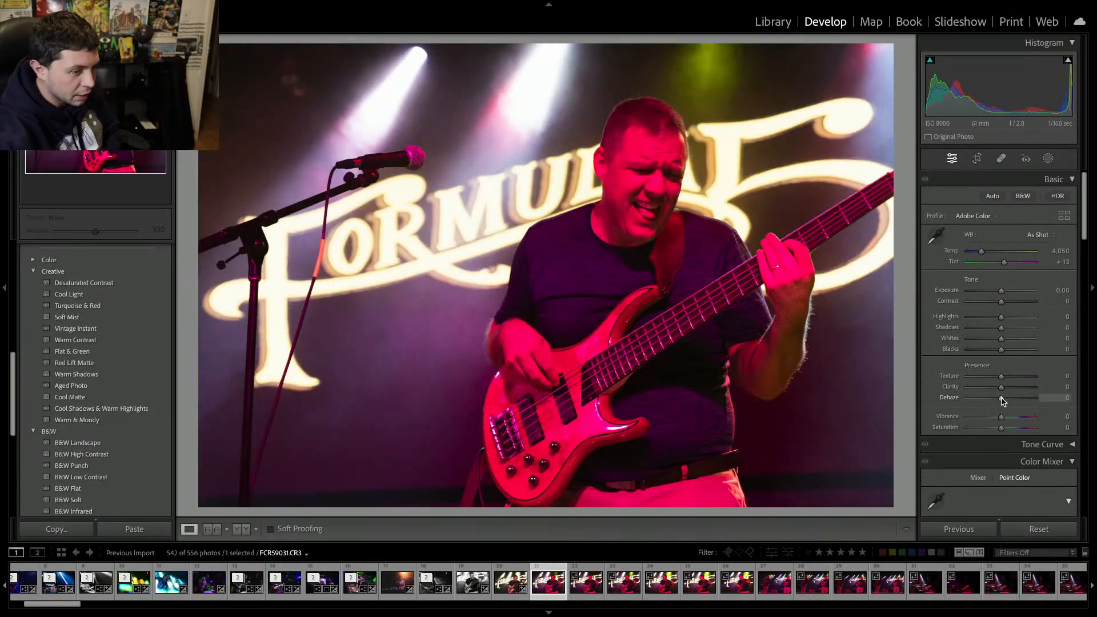
pyautogui.press('Delete')
pyautogui.press('Return')
pyautogui.press('Delete')
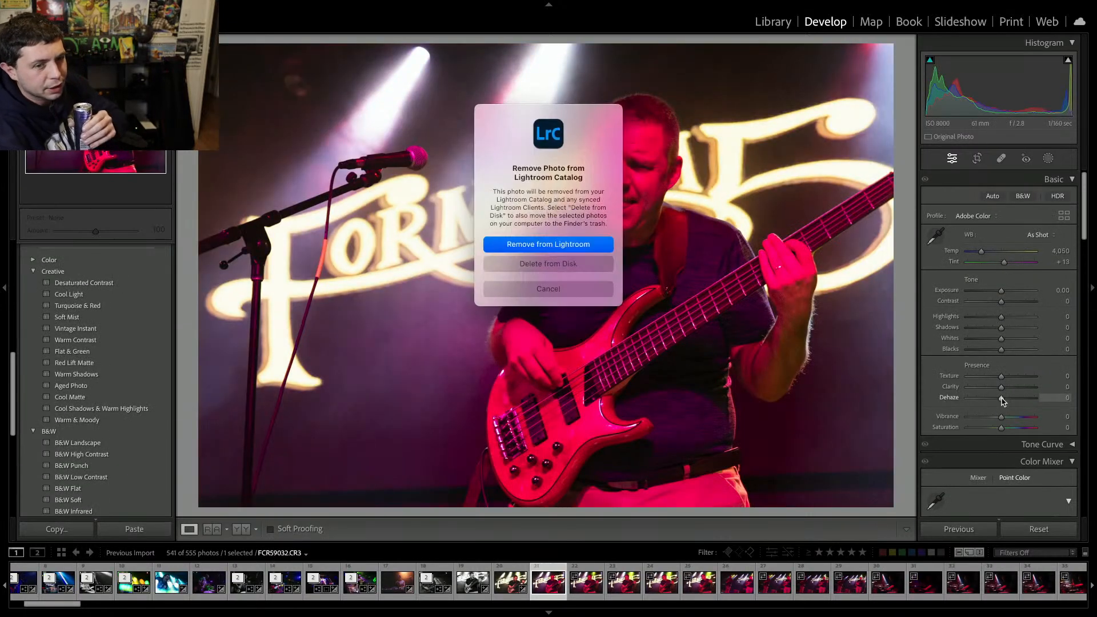
pyautogui.press('Return')
pyautogui.press('Delete')
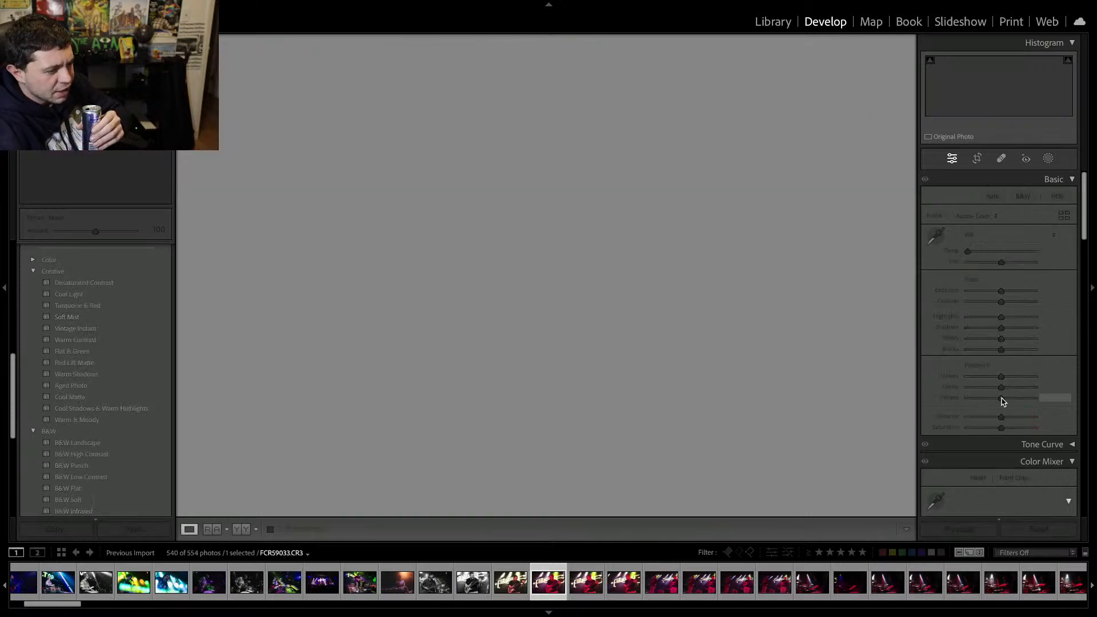
pyautogui.press('Return')
pyautogui.press('Delete')
pyautogui.press('Return')
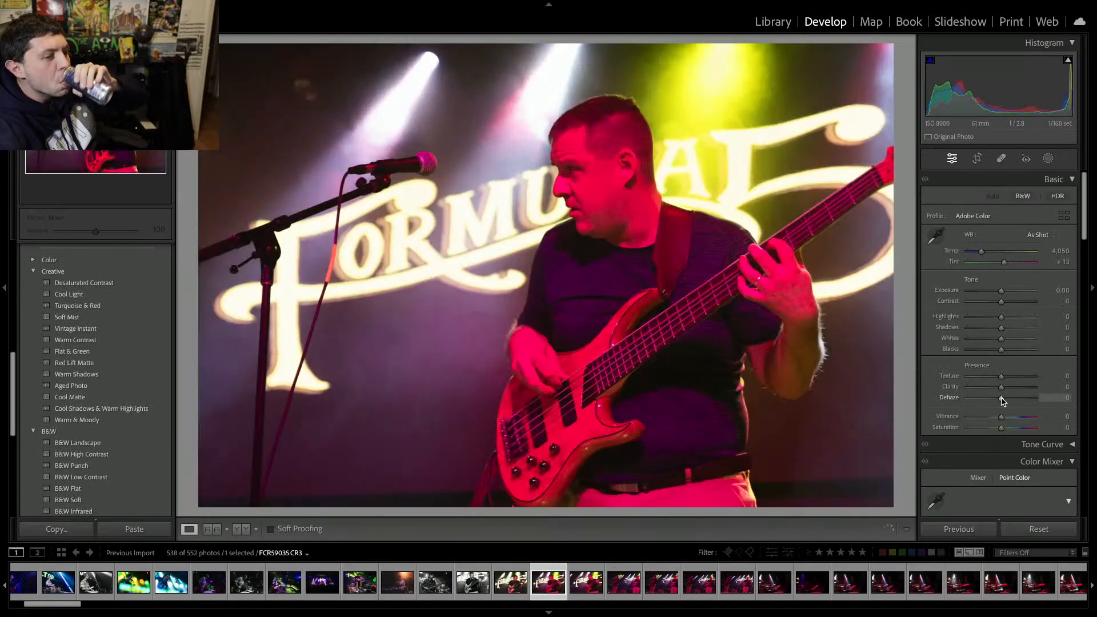
# Remove the following band and drummer frames from the catalog.
pyautogui.press('Delete')
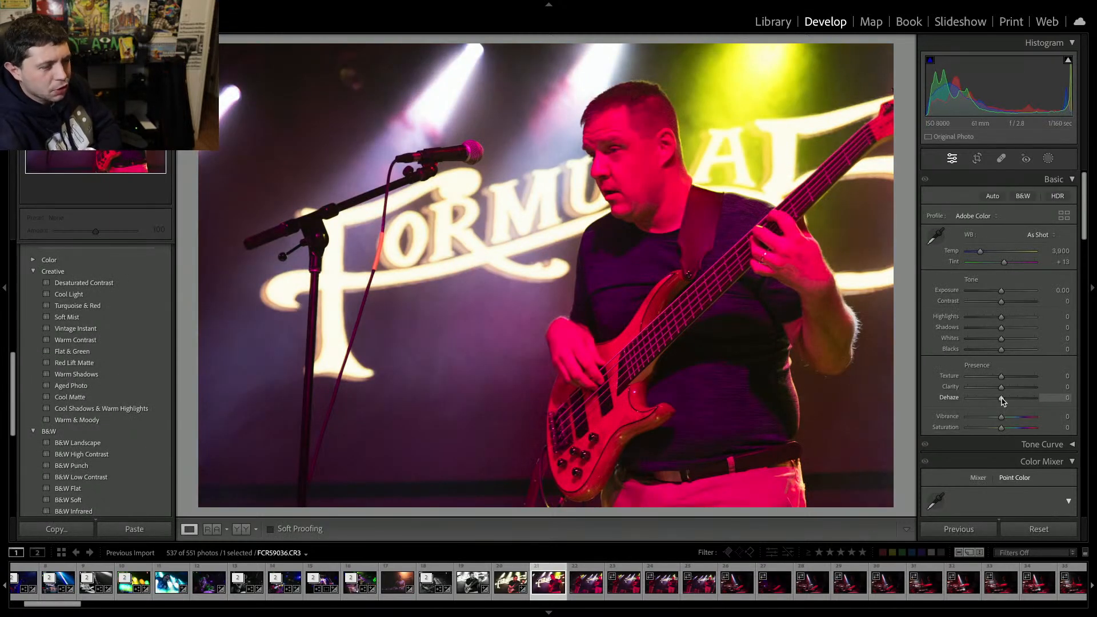
pyautogui.press('Delete')
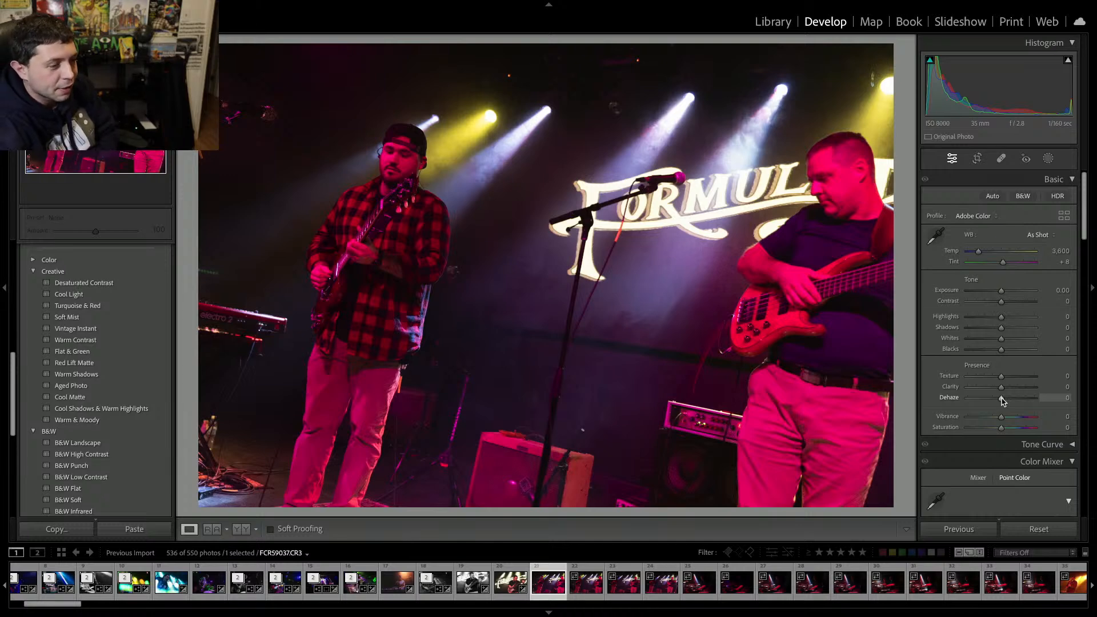
pyautogui.press('Delete')
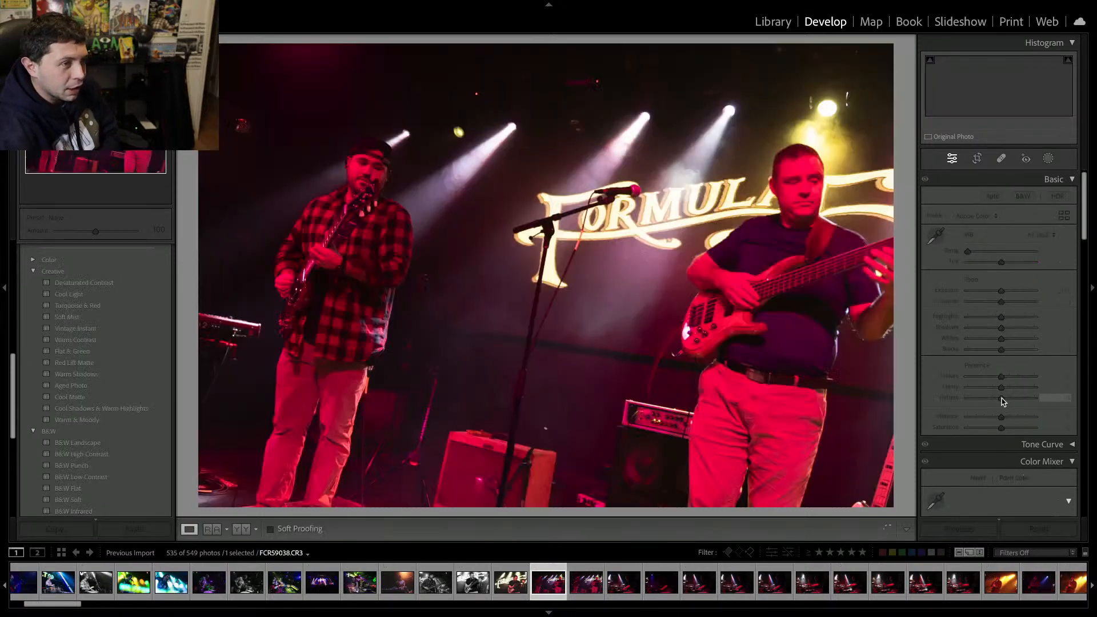
pyautogui.press('Delete')
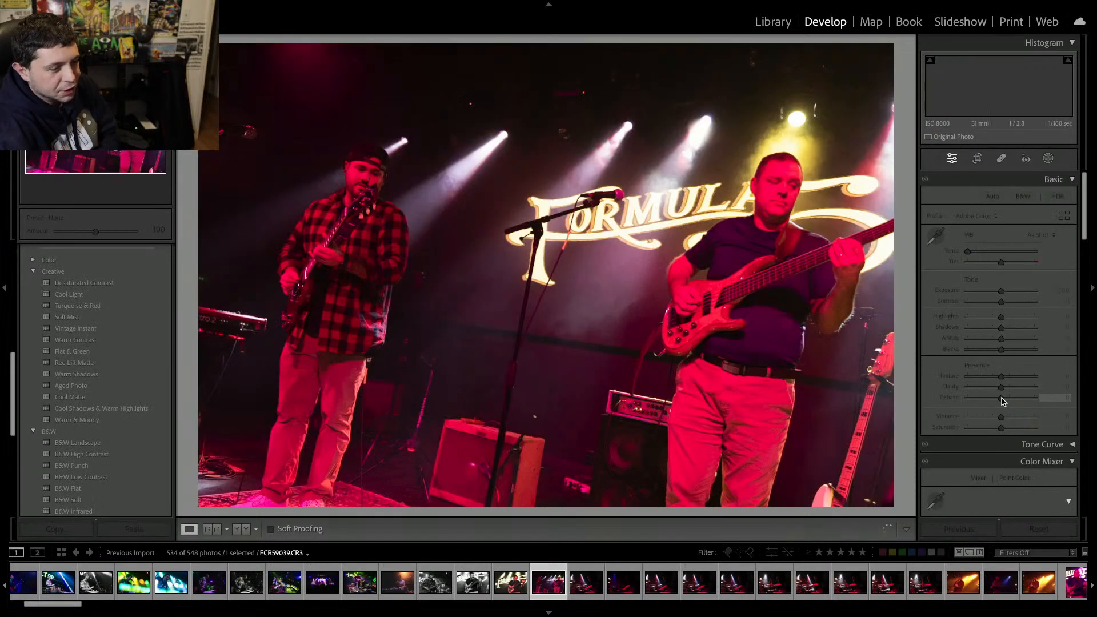
pyautogui.press('Delete')
pyautogui.press('Delete')
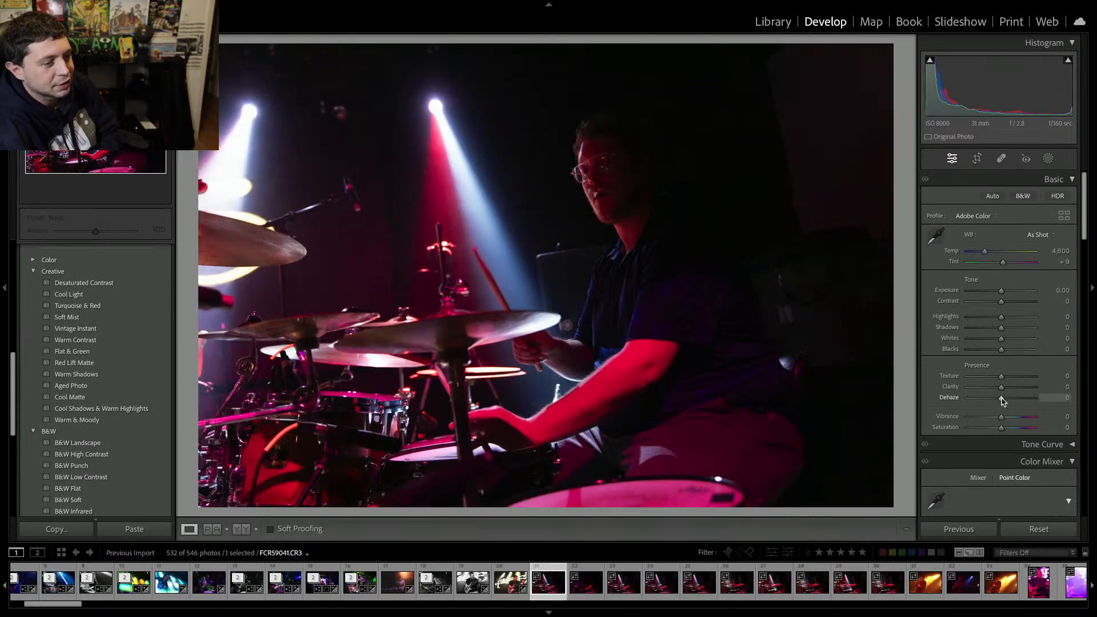
pyautogui.press('Delete')
pyautogui.press('Delete')
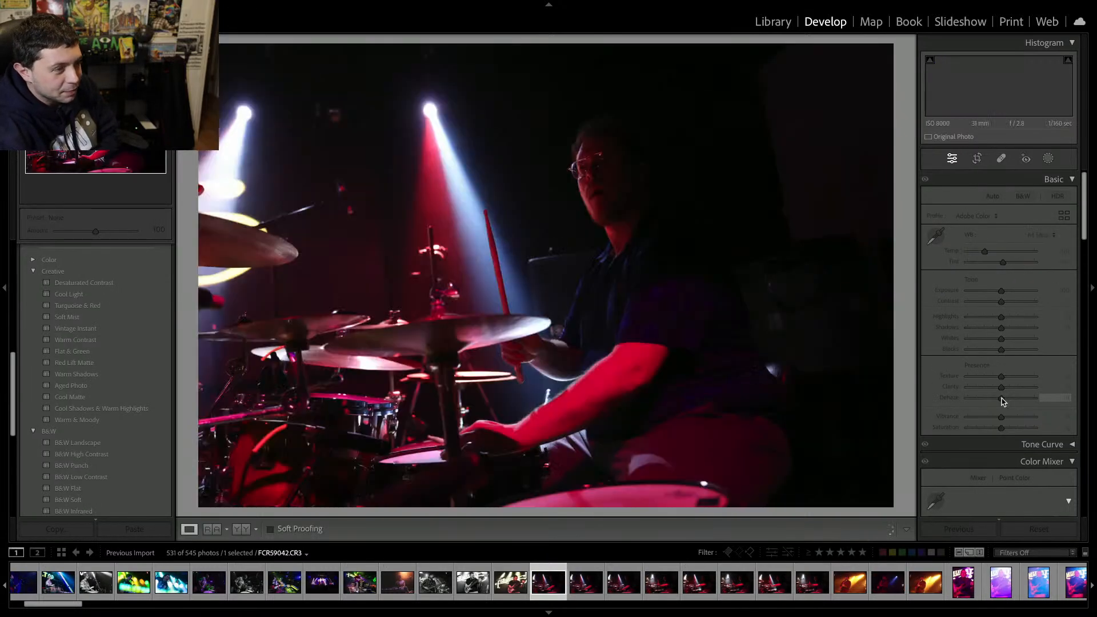
# Browse ahead through the next drummer shots and go back to the earlier drummer frame.
pyautogui.press('Right')
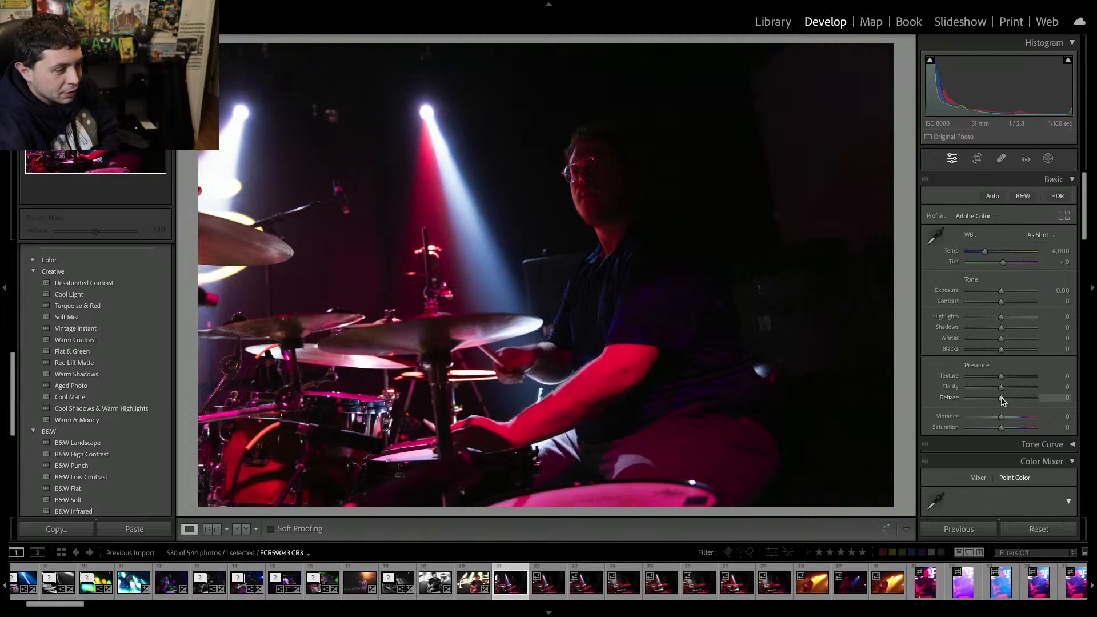
pyautogui.press('Right')
pyautogui.press('Right')
pyautogui.press('Right')
pyautogui.press('Right')
pyautogui.press('Right')
pyautogui.press('Right')
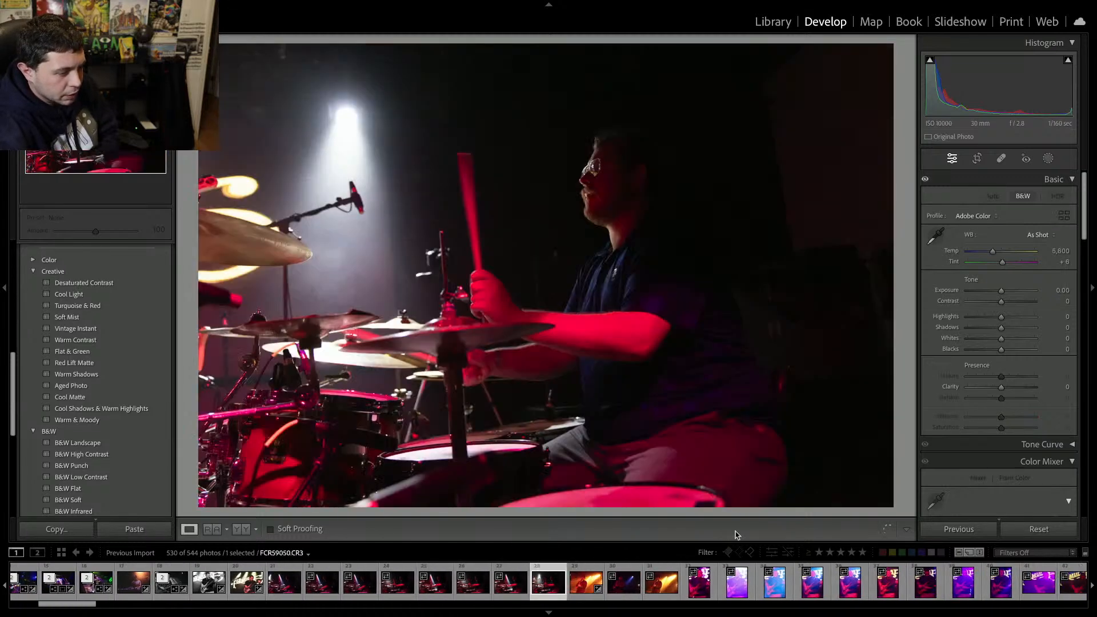
pyautogui.click(290, 586)
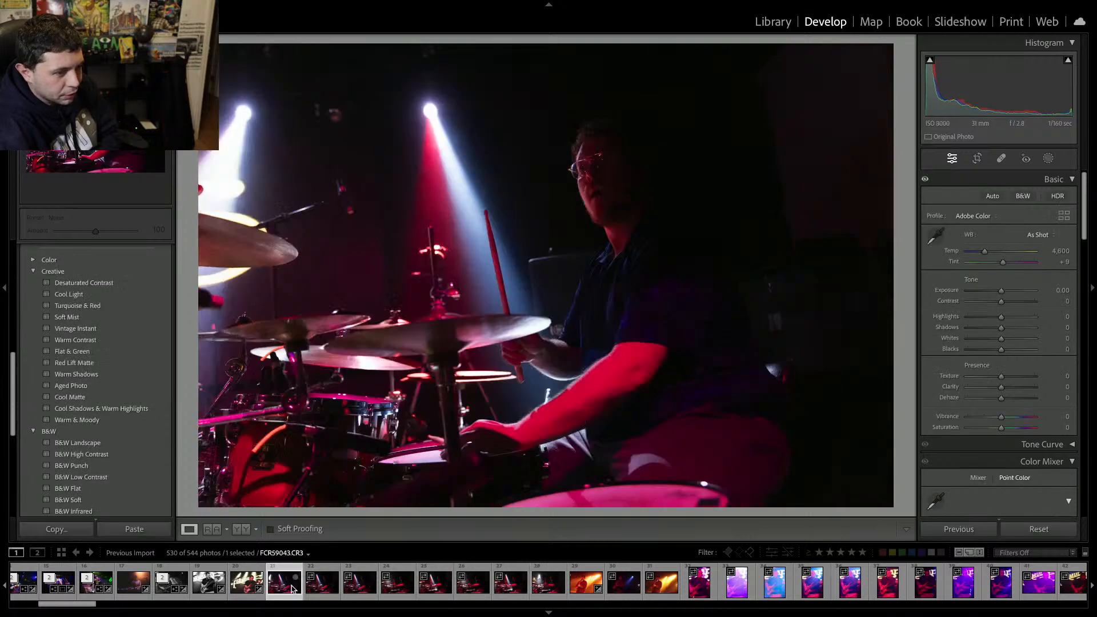
# Raise the drummer frame's exposure to +1.65 and apply the Red Lift Matte creative preset.
pyautogui.moveTo(1001, 290); pyautogui.dragTo(1011, 297)
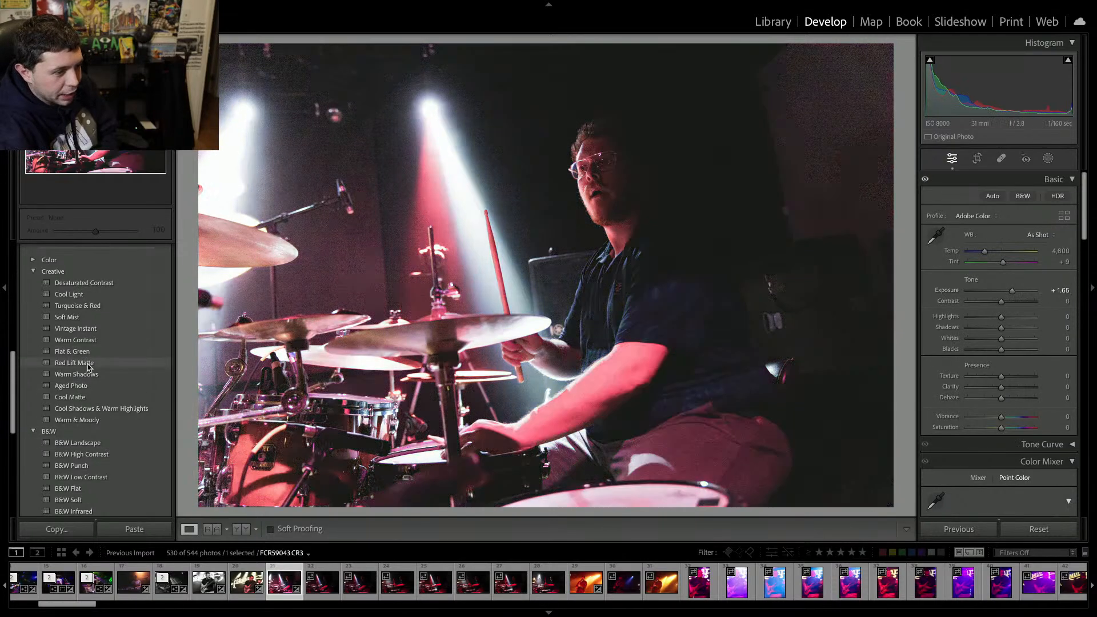
pyautogui.click(87, 363)
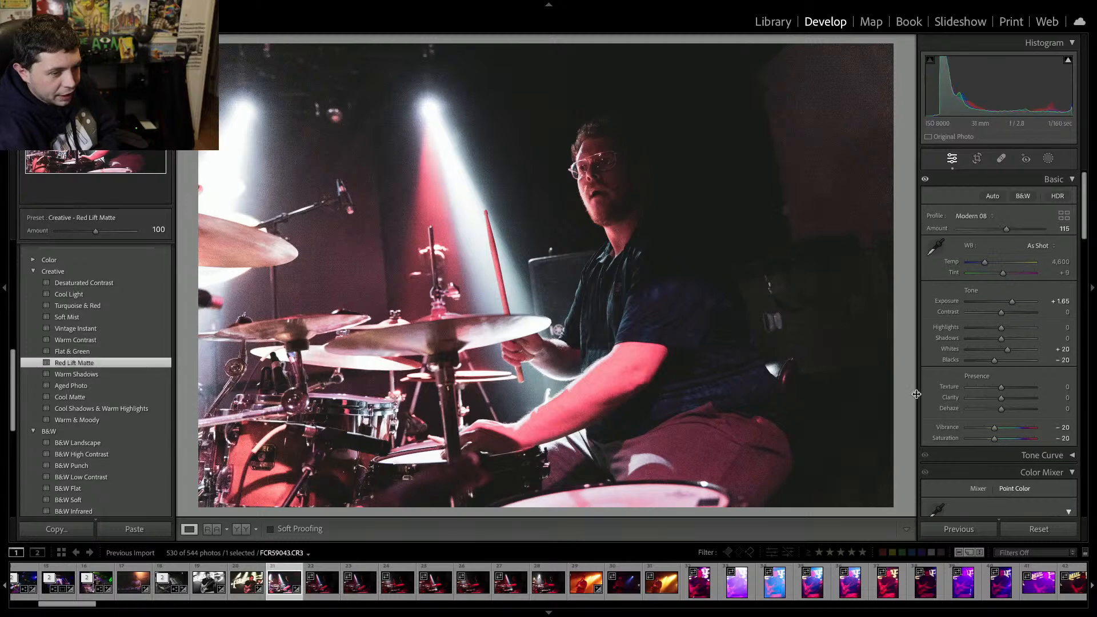
# Run AI Denoise on the drummer frame at amount 15, creating a stacked DNG.
pyautogui.scroll(-10, 964, 403)
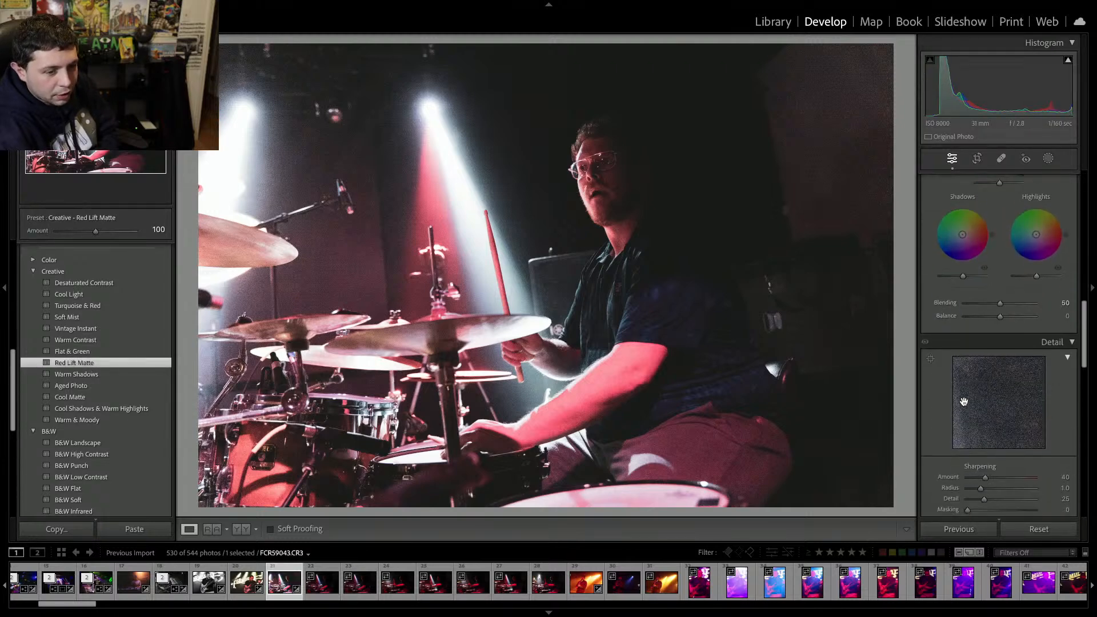
pyautogui.scroll(4, 964, 401)
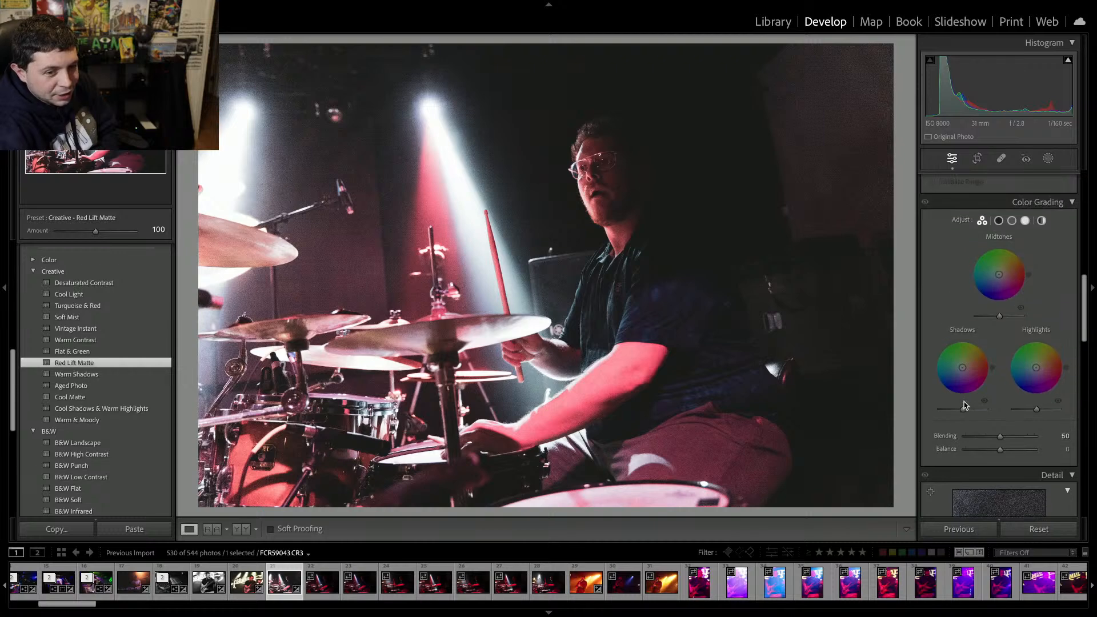
pyautogui.scroll(-5, 964, 403)
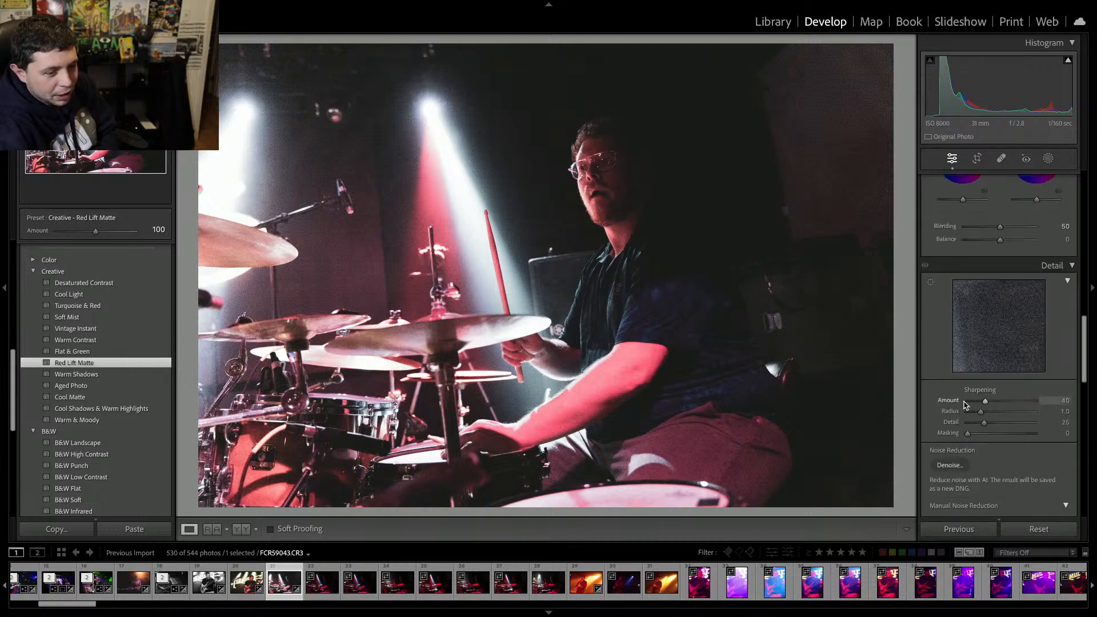
pyautogui.click(950, 449)
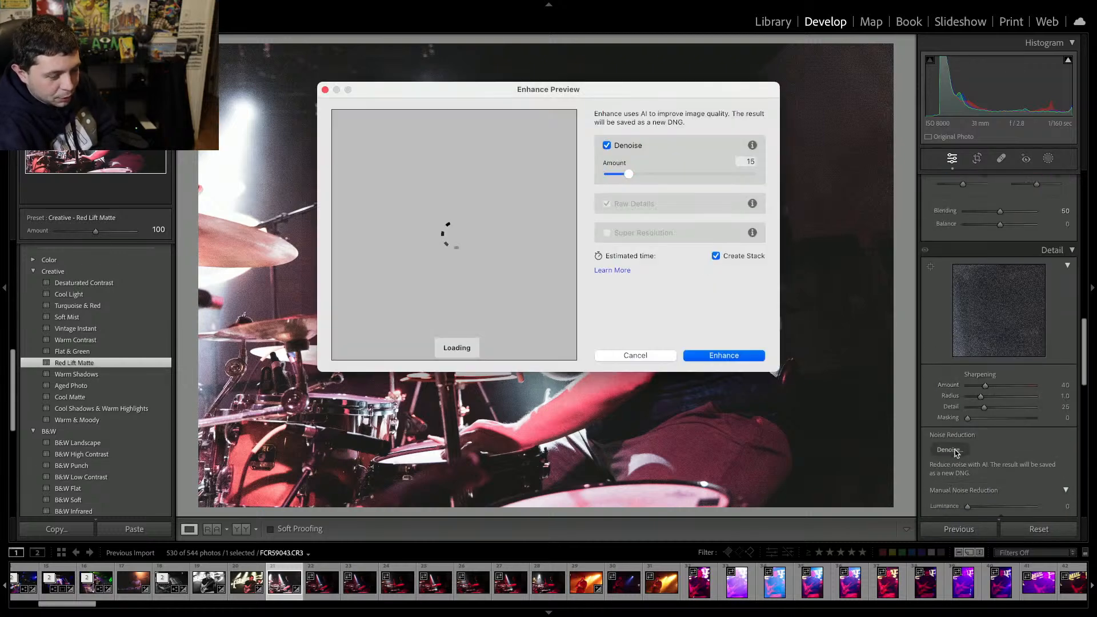
pyautogui.press('Return')
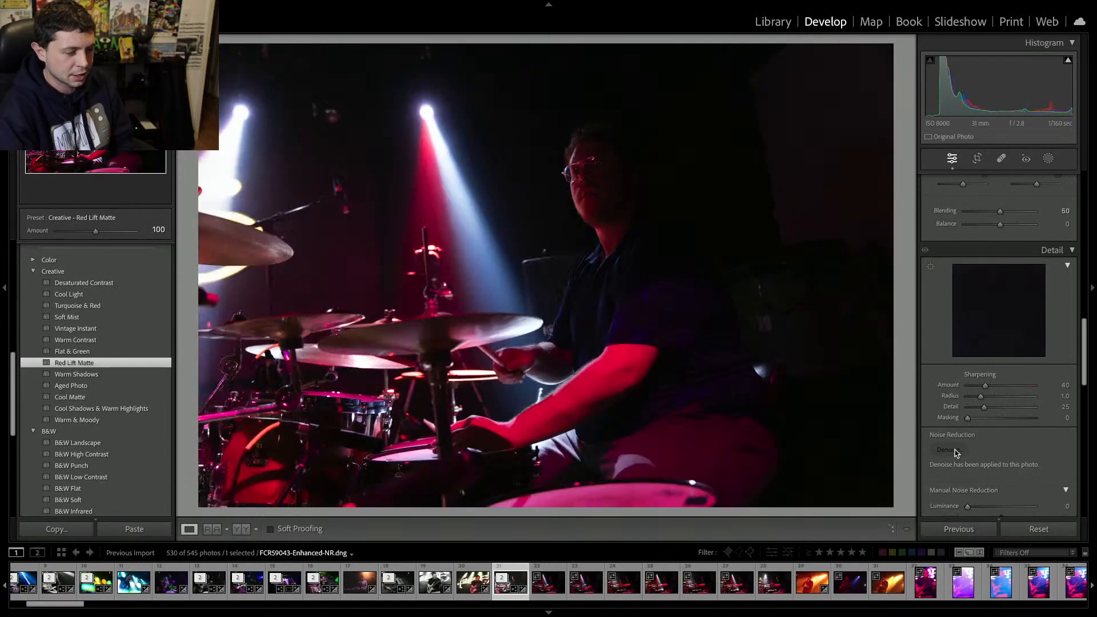
# Move to the next shot and remove it and the following drummer frames from the catalog.
pyautogui.press('Right')
pyautogui.press('Delete')
pyautogui.press('Return')
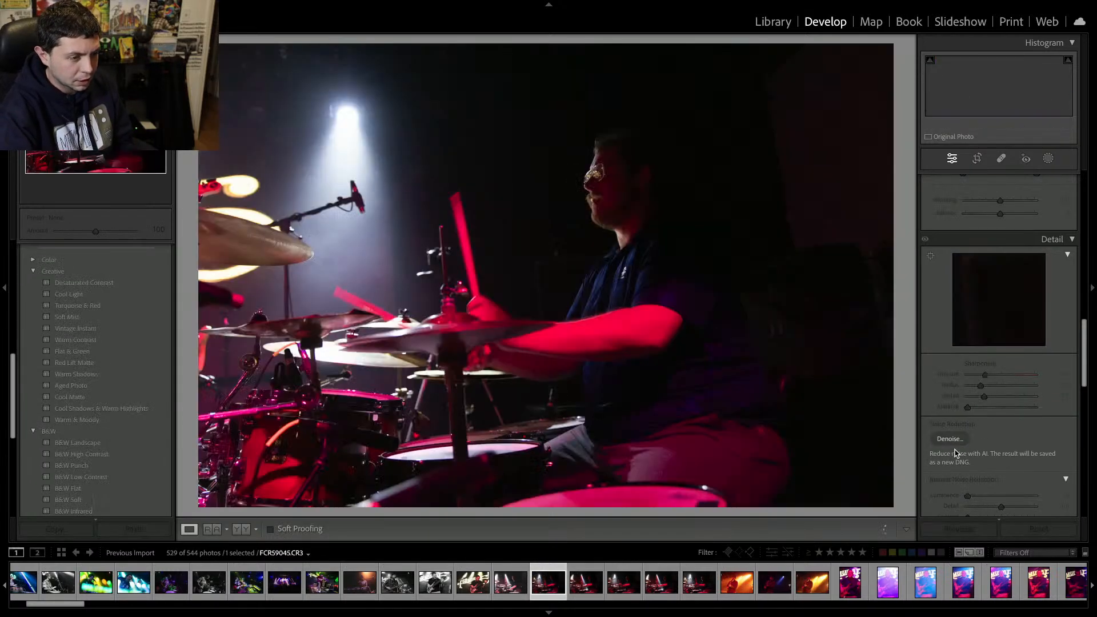
pyautogui.press('Delete')
pyautogui.press('Return')
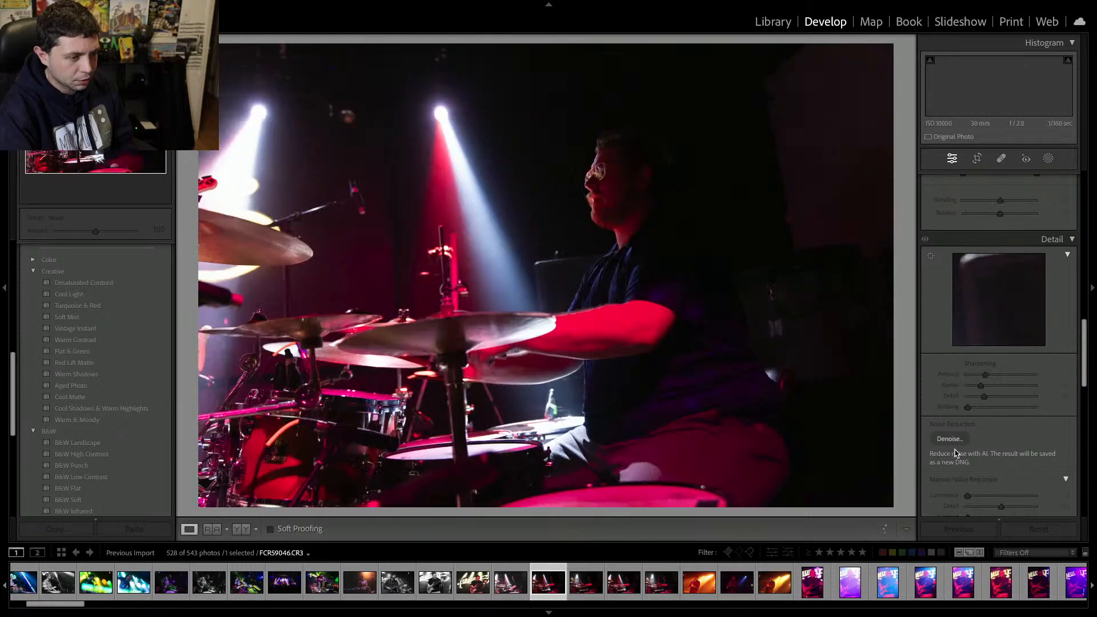
pyautogui.press('Delete')
pyautogui.press('Return')
pyautogui.press('Delete')
pyautogui.press('Return')
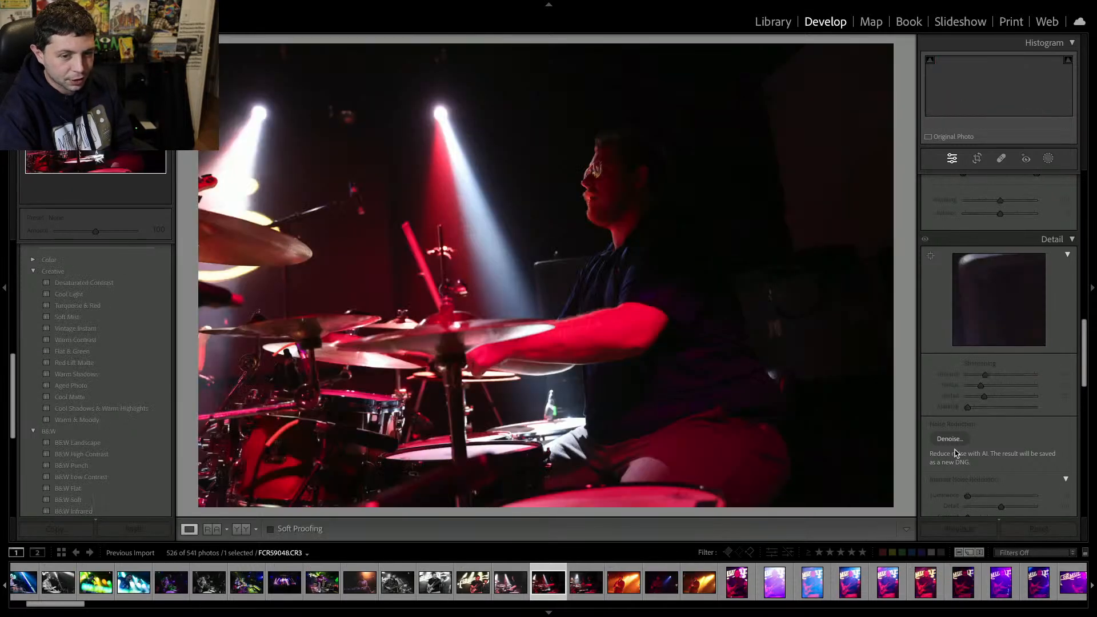
pyautogui.press('Delete')
pyautogui.press('Return')
# Remove the following guitarist and bassist frames from the catalog.
pyautogui.press('Delete')
pyautogui.press('Return')
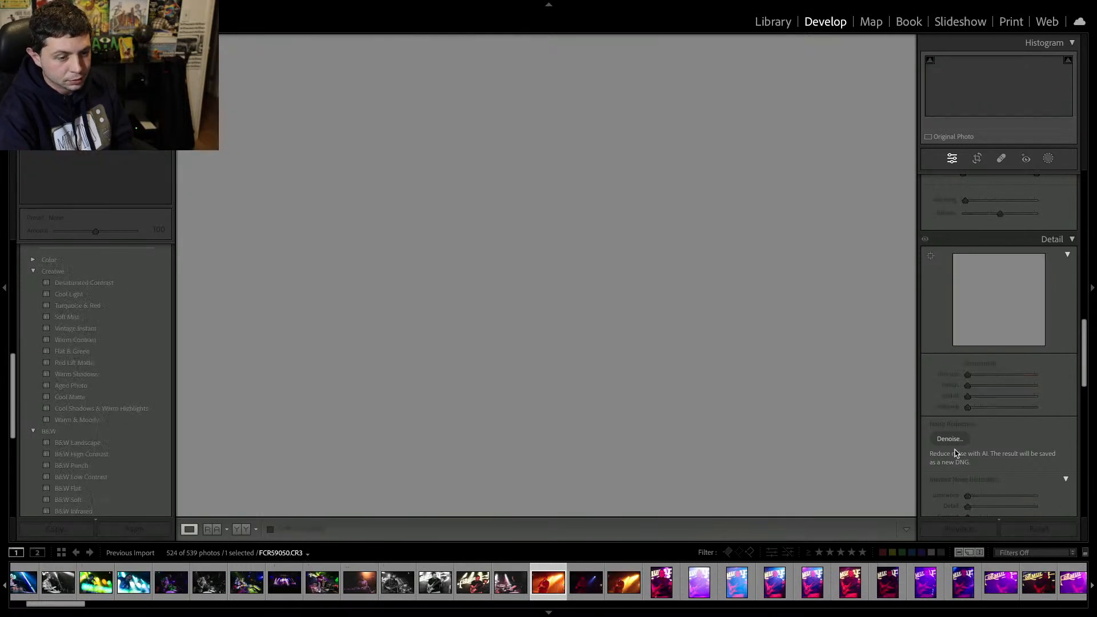
pyautogui.press('Delete')
pyautogui.press('Return')
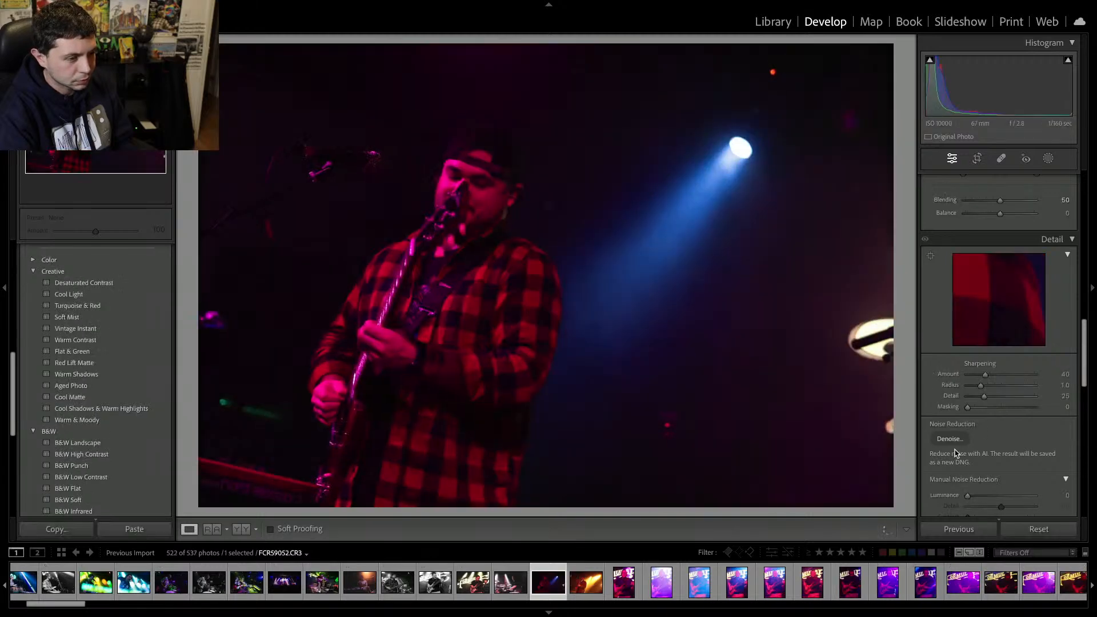
pyautogui.press('Delete')
pyautogui.press('Return')
pyautogui.press('Delete')
pyautogui.press('Return')
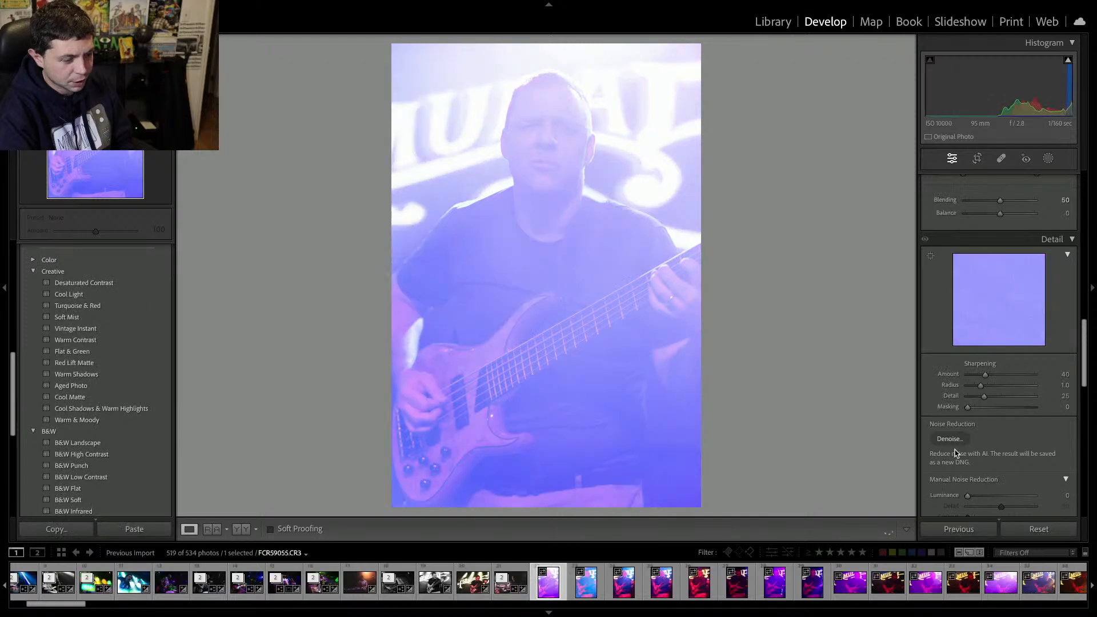
pyautogui.press('Delete')
pyautogui.press('Return')
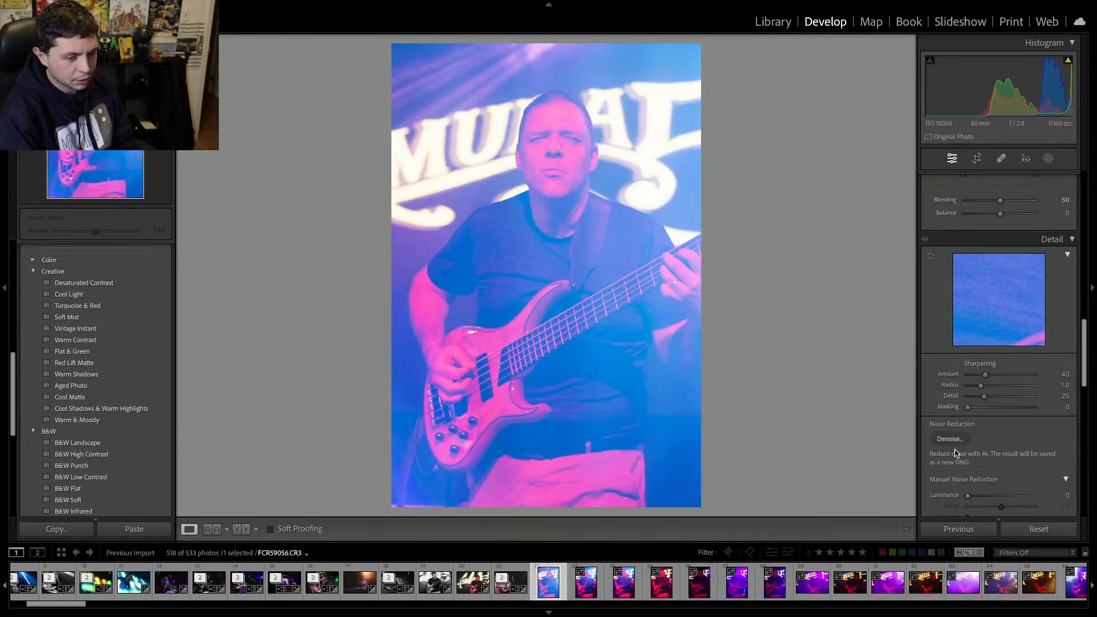
pyautogui.press('Delete')
pyautogui.press('Return')
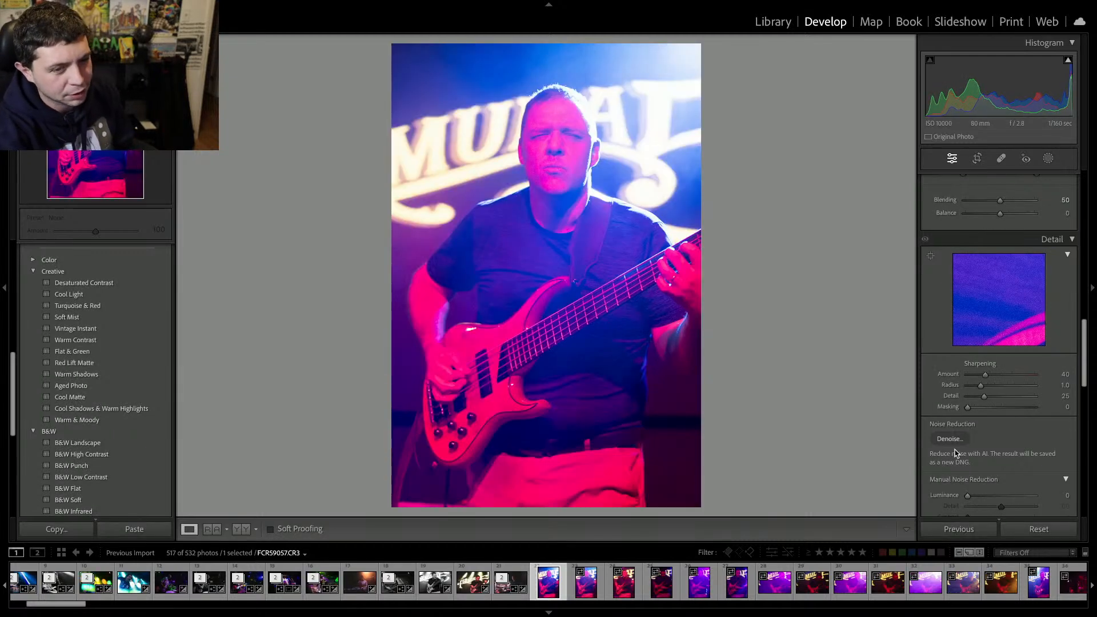
pyautogui.press('Delete')
pyautogui.press('Return')
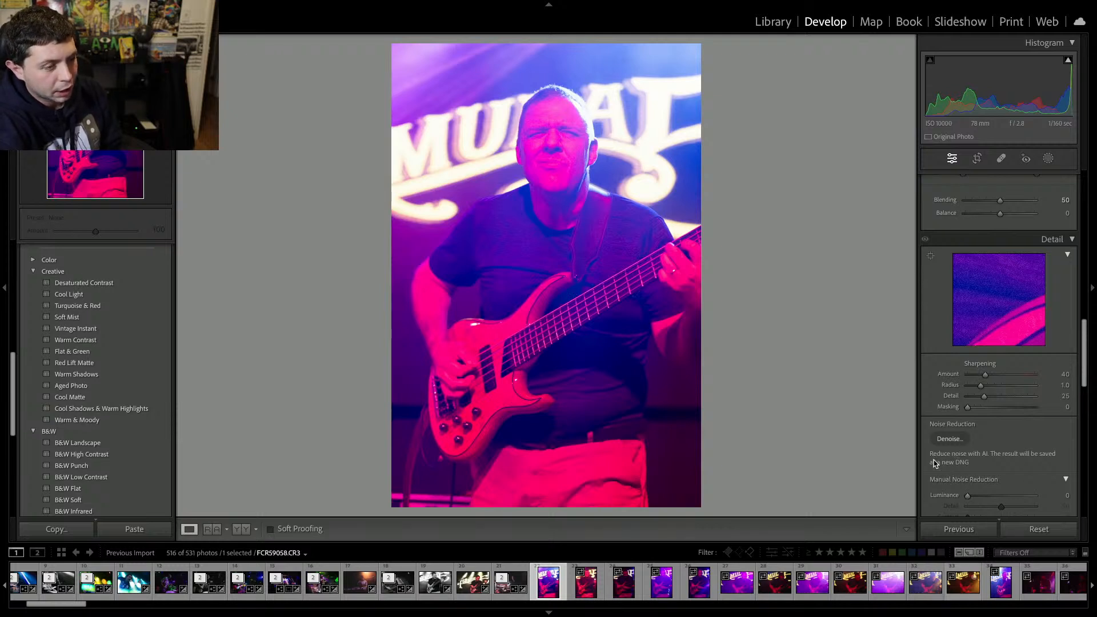
pyautogui.scroll(3, 1016, 359)
pyautogui.scroll(-1, 1015, 359)
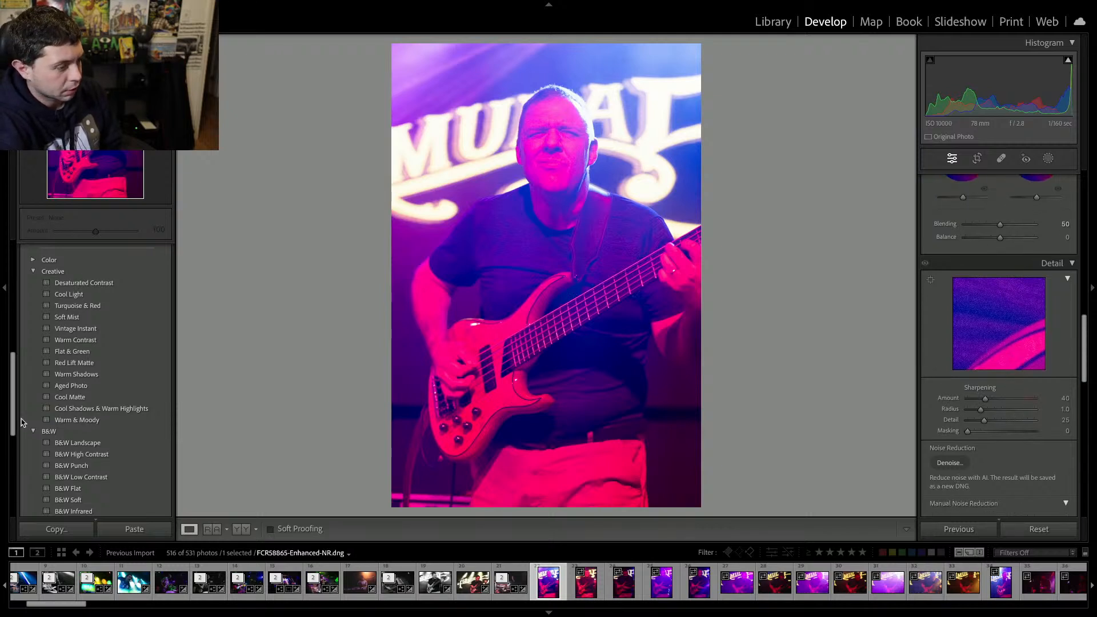
# Apply the Red Lift Matte creative preset to the bassist frame.
pyautogui.click(66, 363)
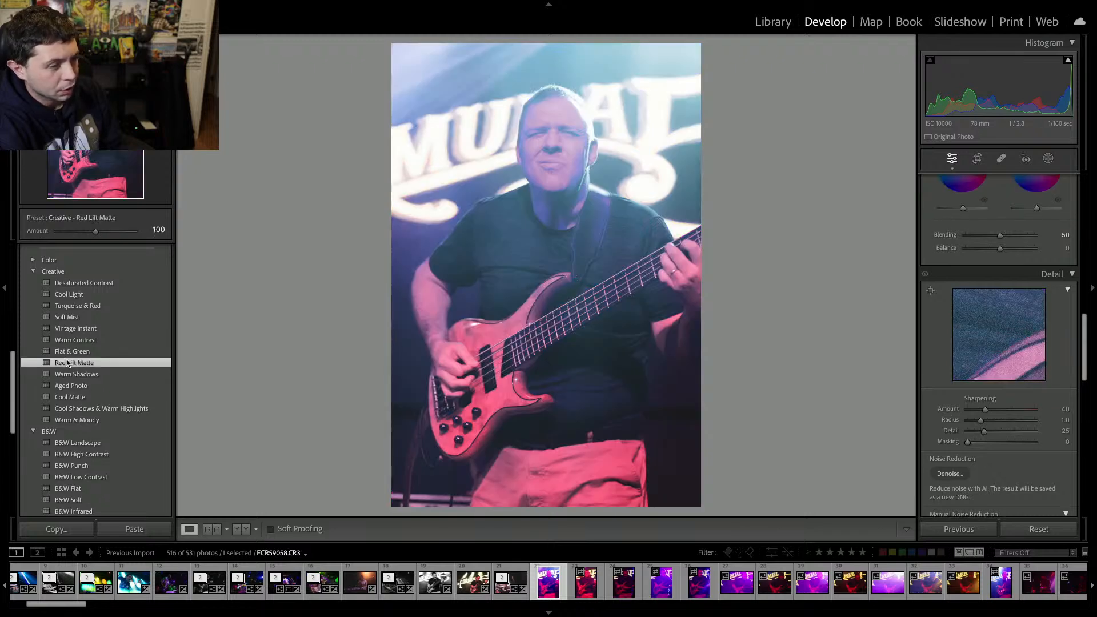
pyautogui.scroll(5, 1028, 247)
pyautogui.scroll(5, 1028, 246)
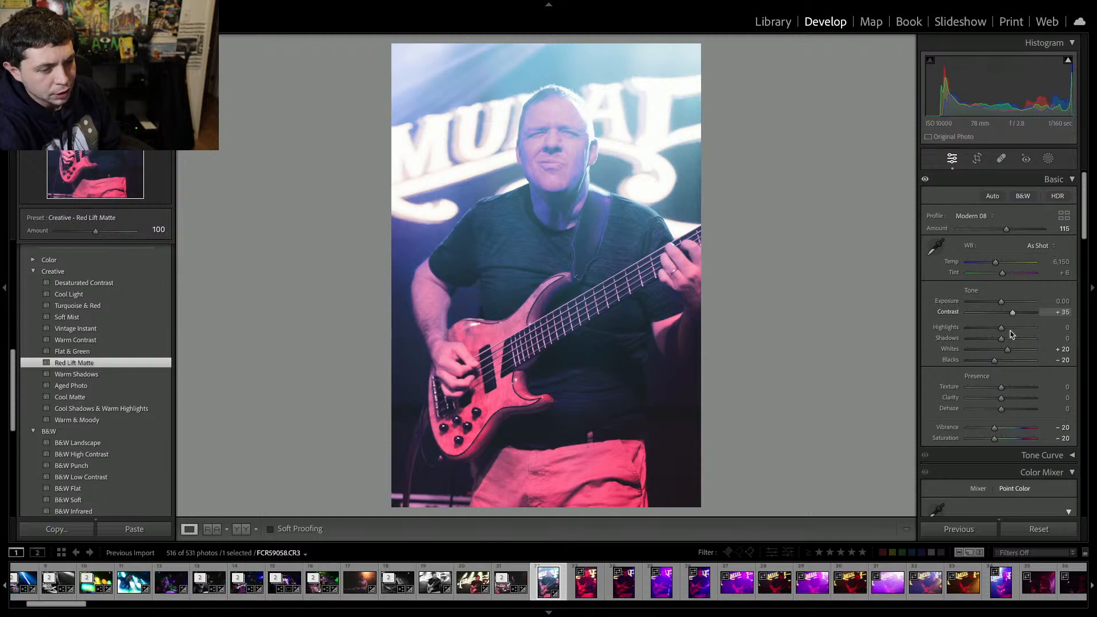
# Raise the bassist frame's Clarity to +18 and lower Highlights to -23 and Blacks to -37.
pyautogui.moveTo(1001, 398); pyautogui.dragTo(1007, 399)
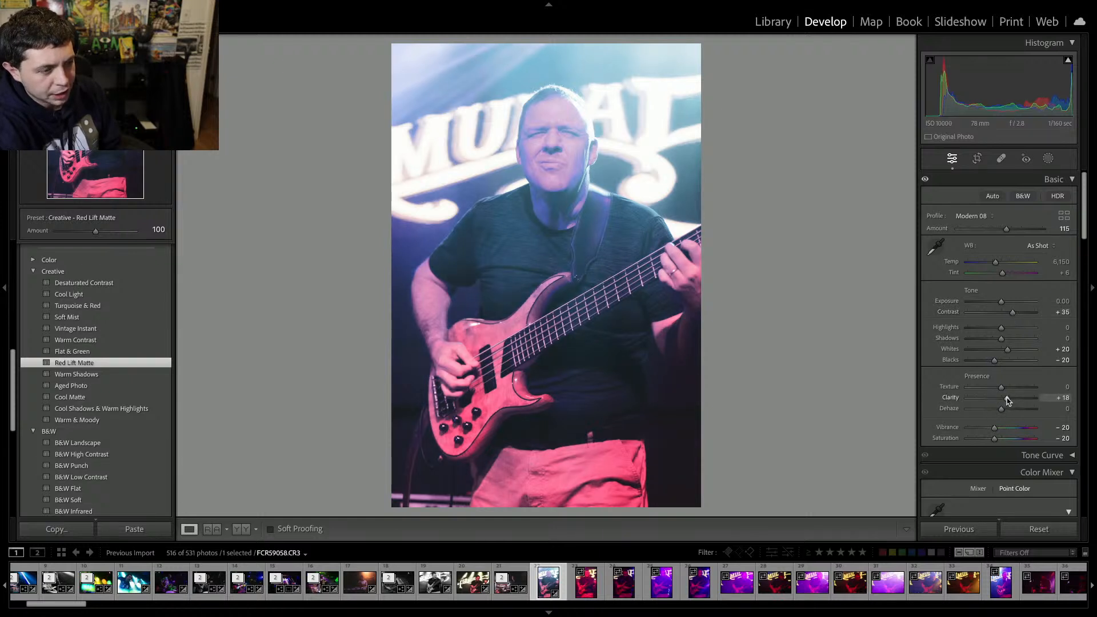
pyautogui.moveTo(1000, 327); pyautogui.dragTo(989, 362)
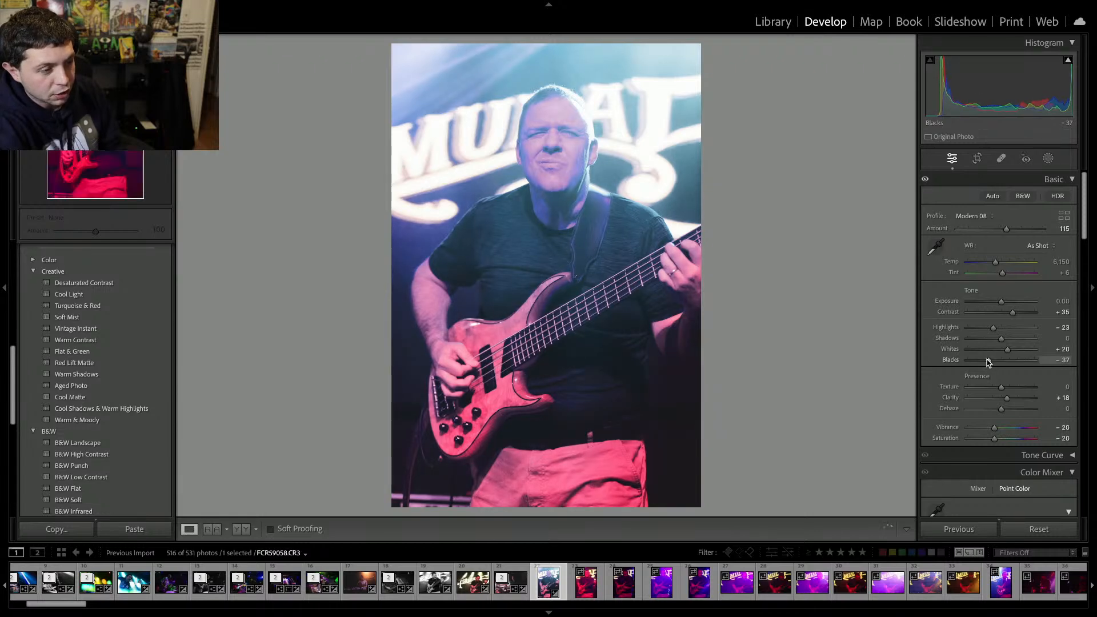
# Move to the next shot and remove it and the following bassist frames from the catalog.
pyautogui.press('Right')
pyautogui.press('BackSpace')
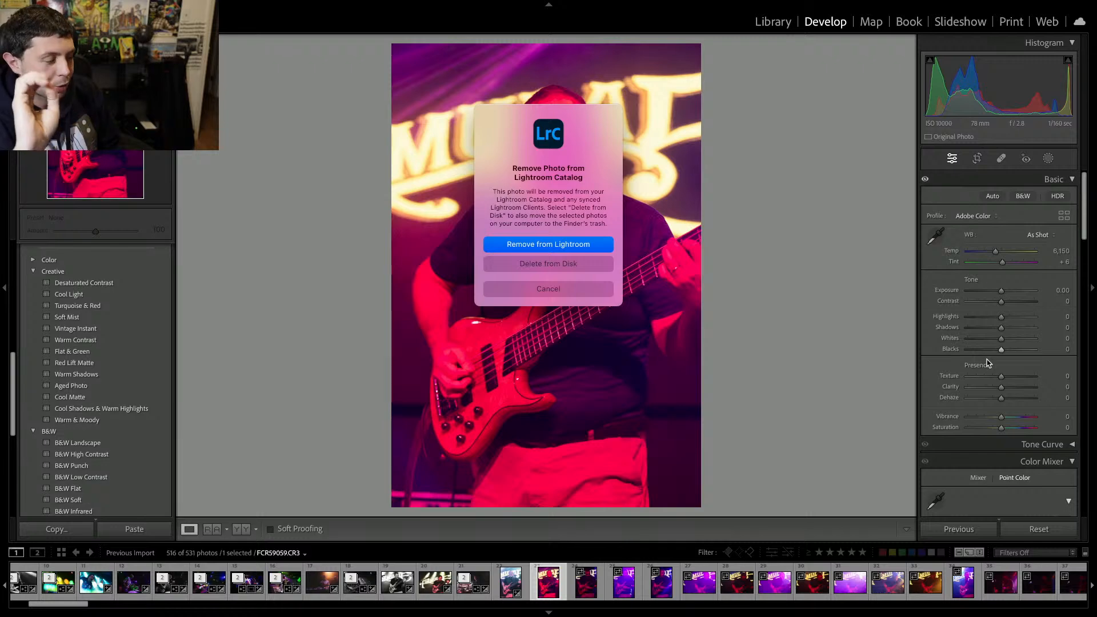
pyautogui.press('Return')
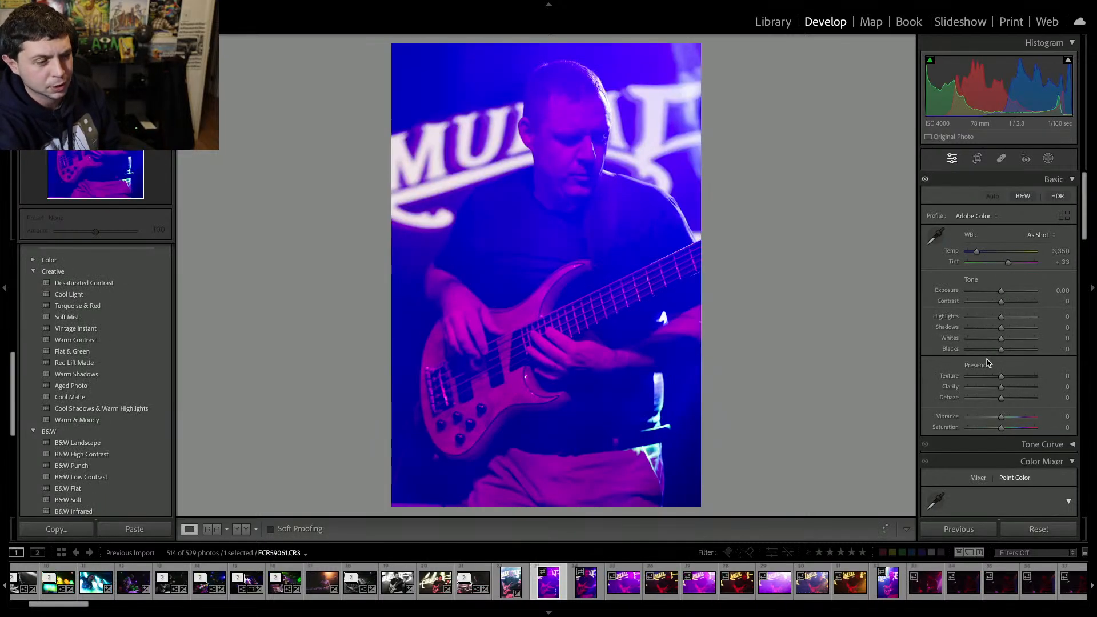
pyautogui.press('BackSpace')
pyautogui.press('Return')
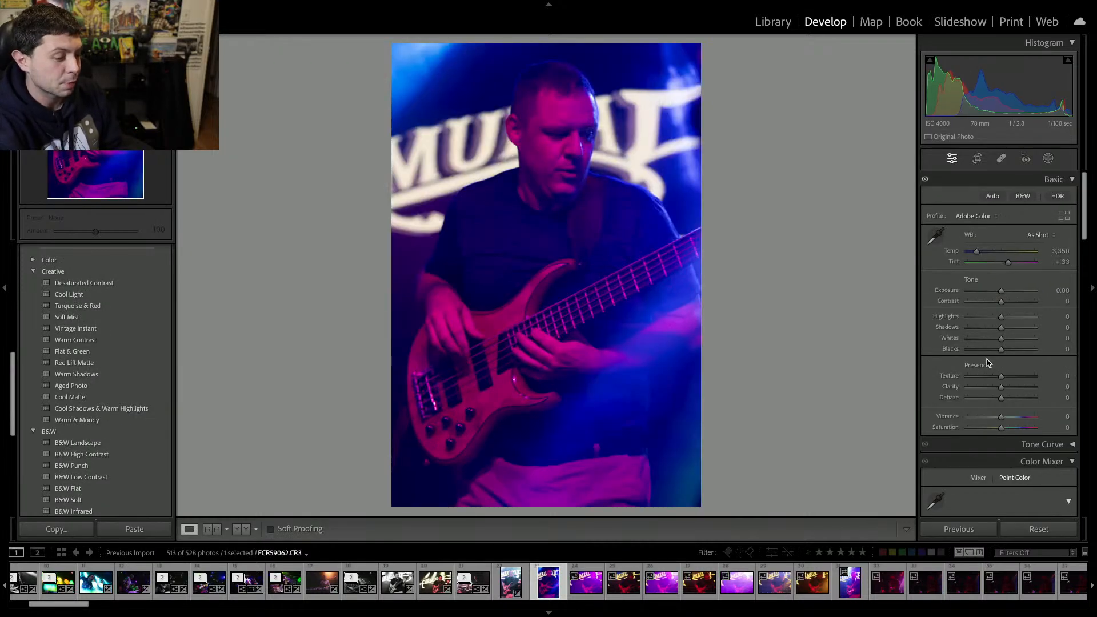
pyautogui.press('BackSpace')
pyautogui.press('Return')
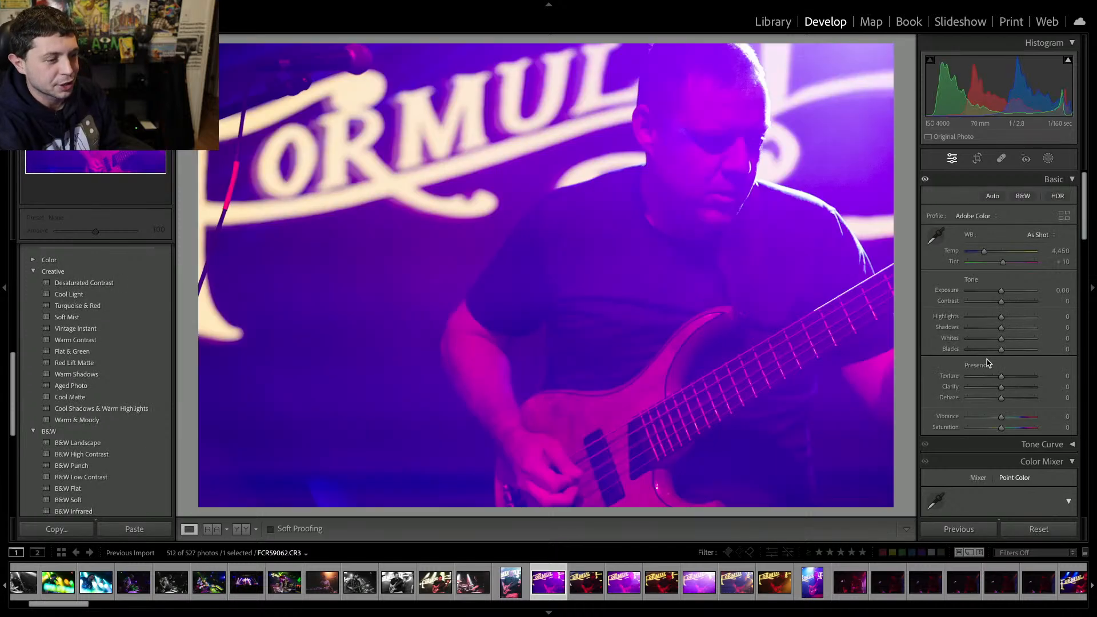
pyautogui.press('BackSpace')
pyautogui.press('Return')
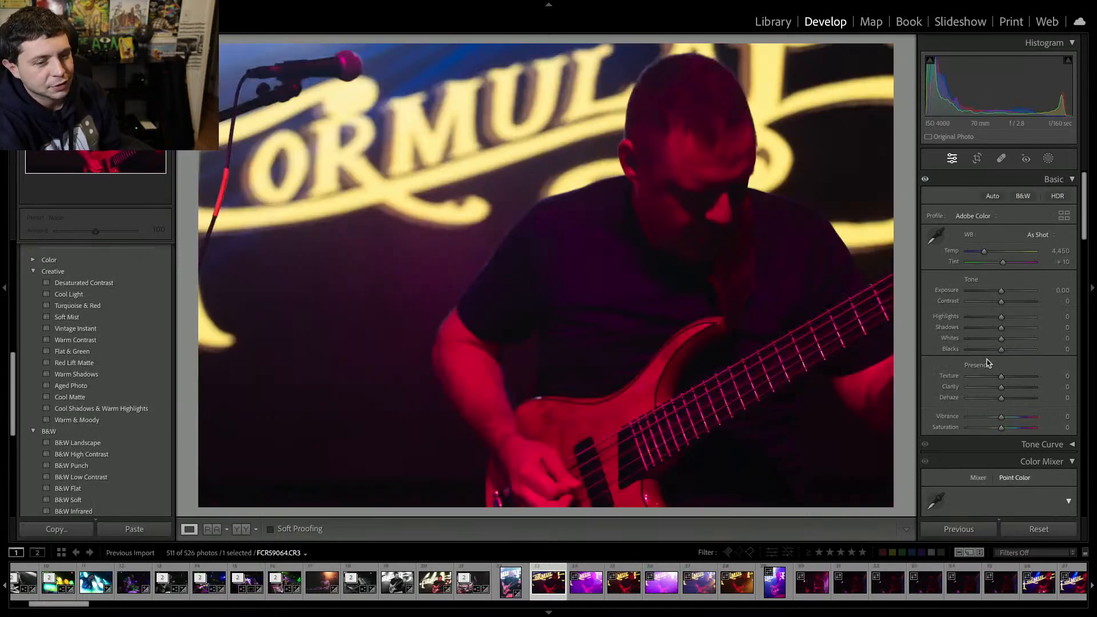
pyautogui.press('BackSpace')
pyautogui.press('Return')
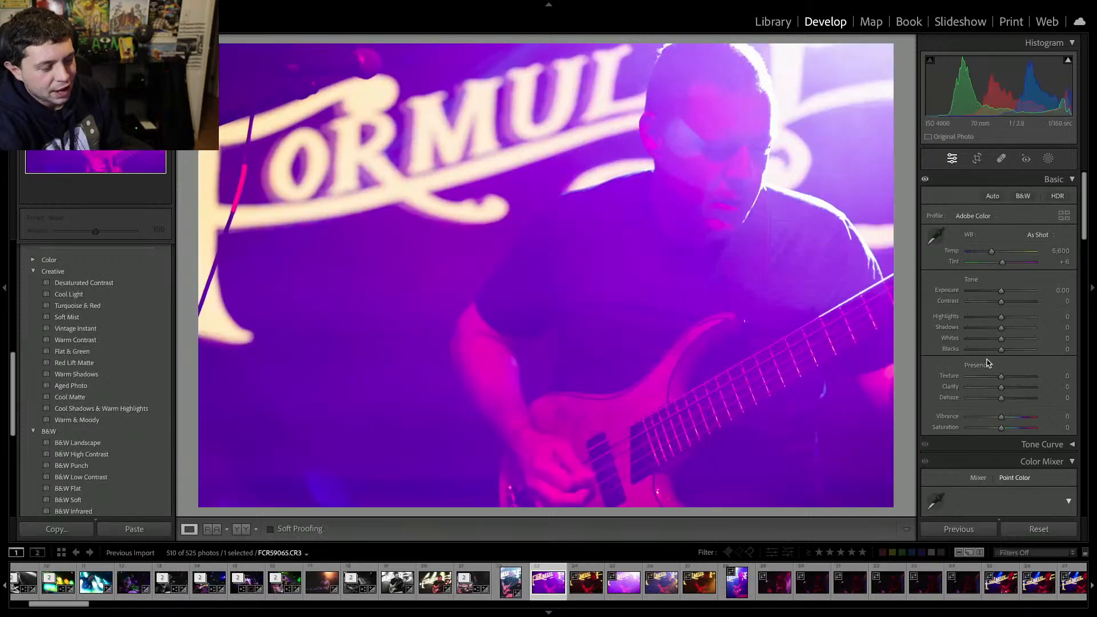
pyautogui.press('BackSpace')
pyautogui.press('Return')
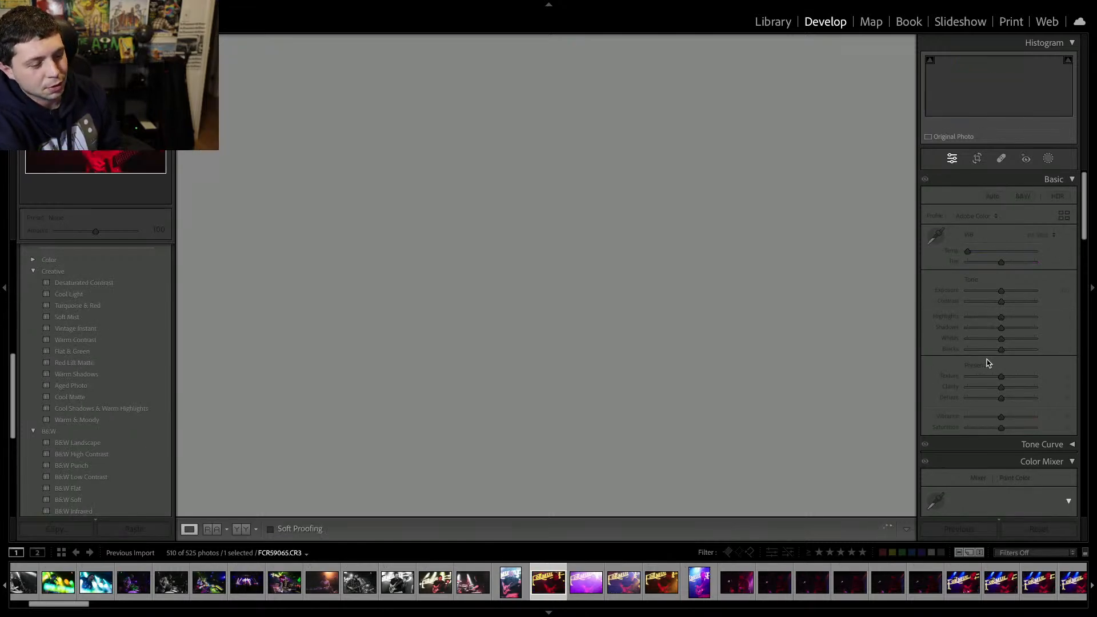
# Remove the next run of bassist frames from the catalog.
pyautogui.press('BackSpace')
pyautogui.press('Return')
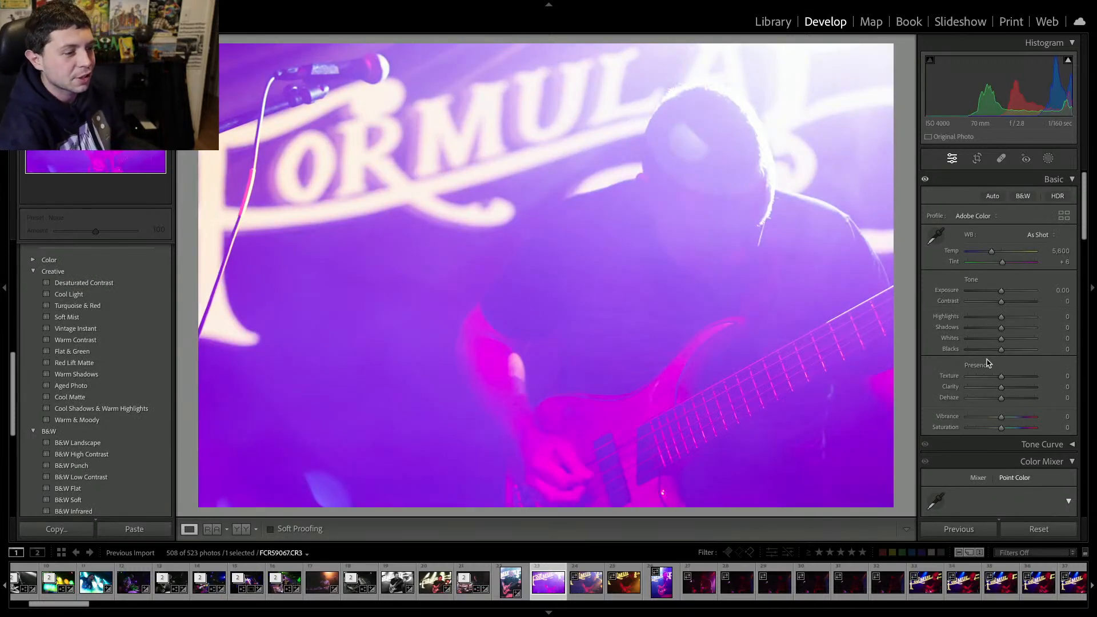
pyautogui.press('BackSpace')
pyautogui.press('Return')
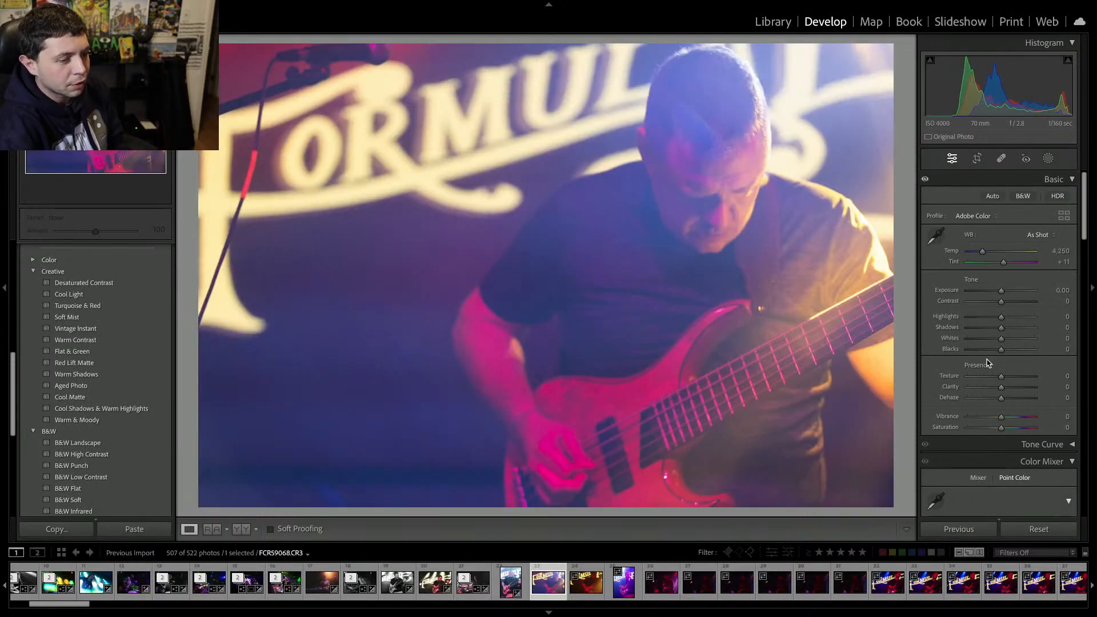
pyautogui.press('BackSpace')
pyautogui.press('Return')
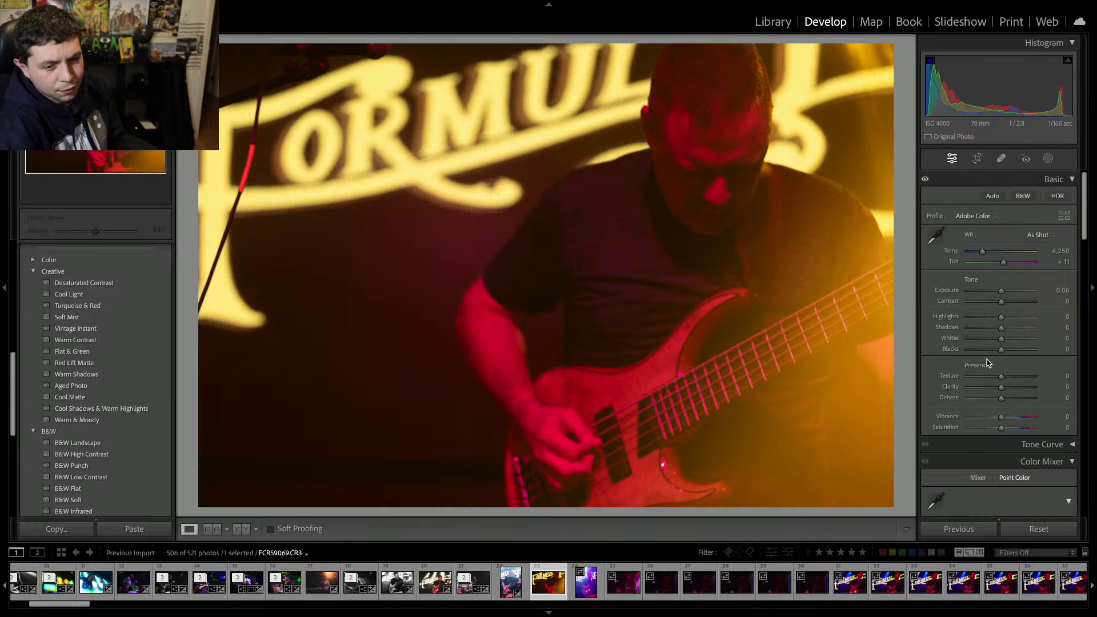
pyautogui.press('BackSpace')
pyautogui.press('Return')
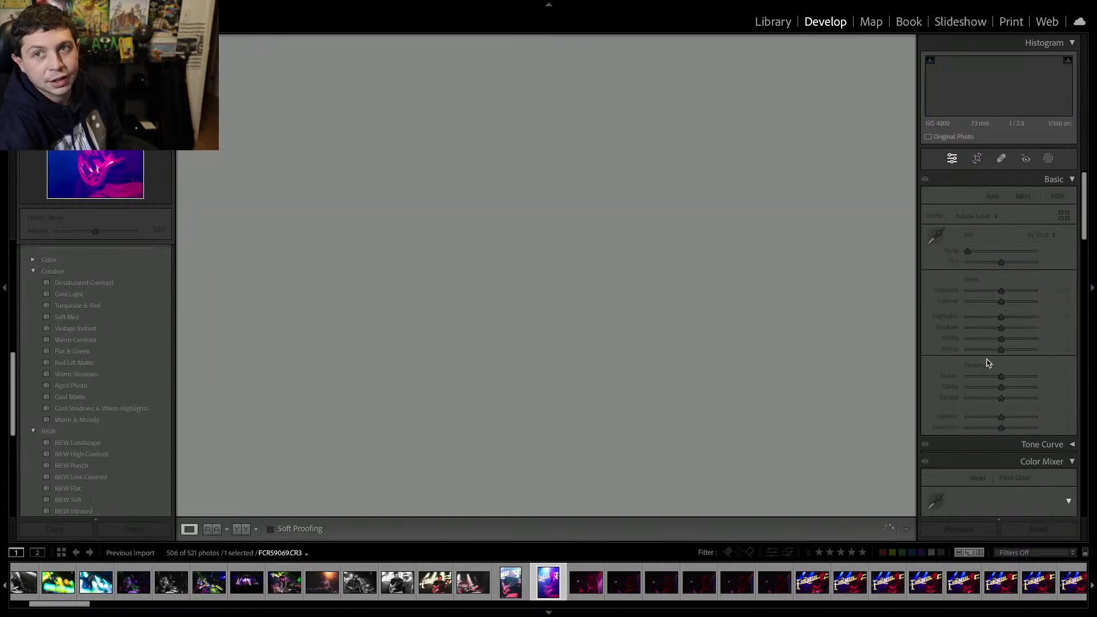
pyautogui.press('BackSpace')
pyautogui.press('Return')
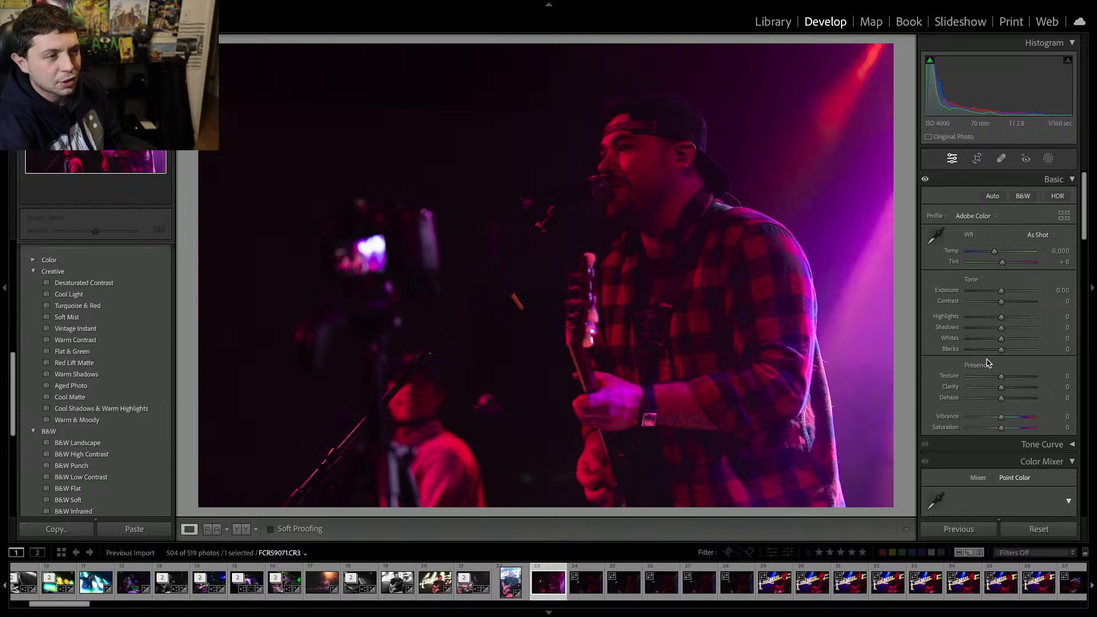
# Remove the dark singer-guitarist frames in plaid from the catalog.
pyautogui.press('BackSpace')
pyautogui.press('Return')
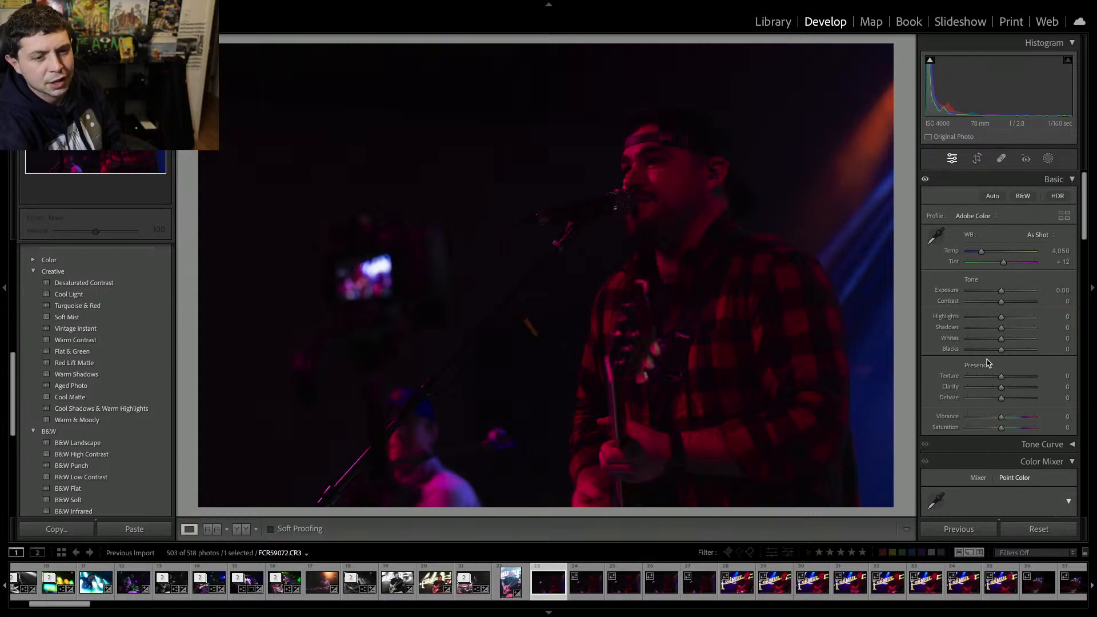
pyautogui.press('BackSpace')
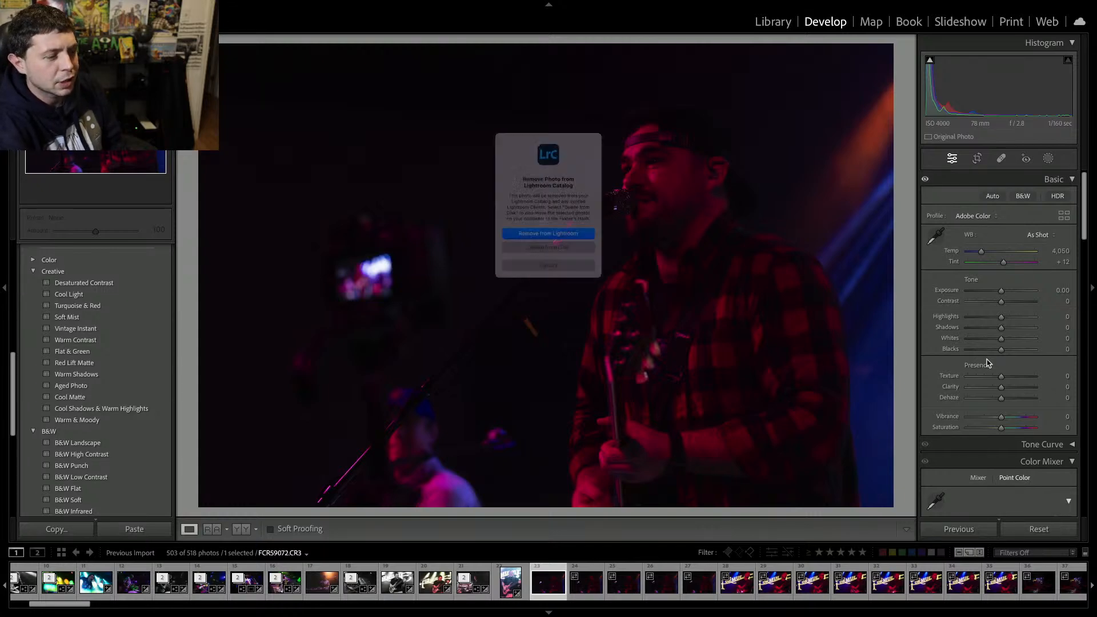
pyautogui.press('Return')
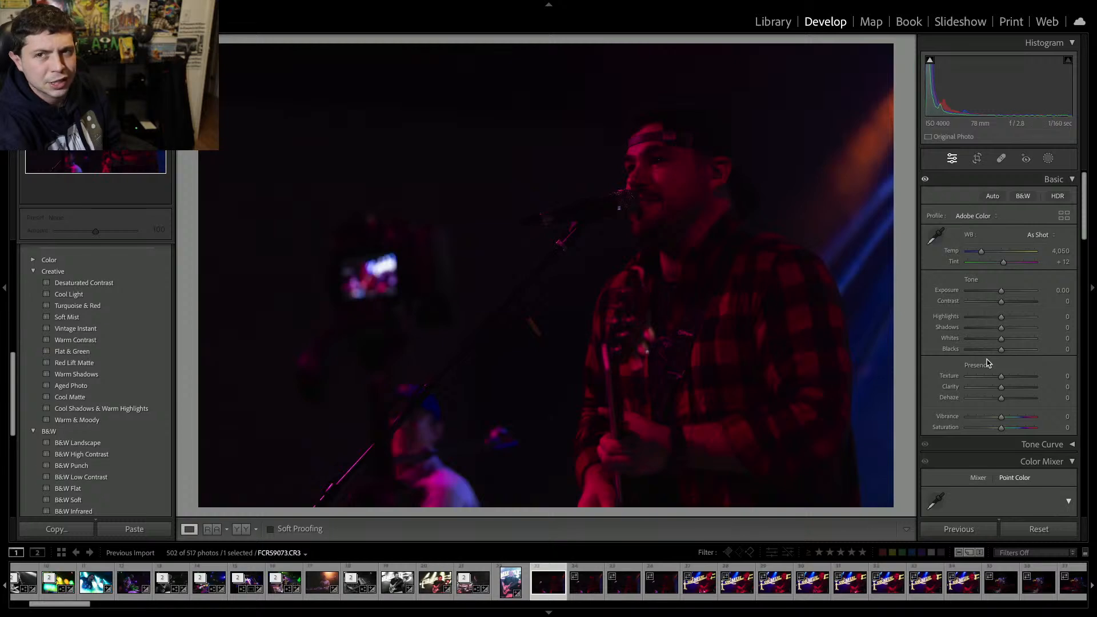
pyautogui.press('BackSpace')
pyautogui.press('Return')
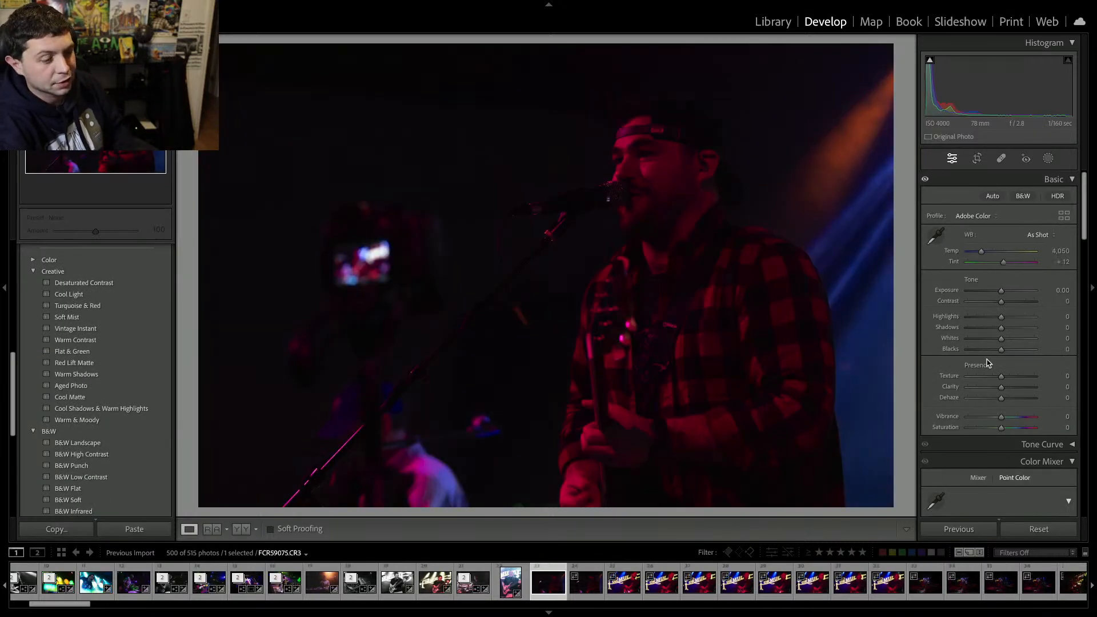
pyautogui.press('BackSpace')
pyautogui.press('Return')
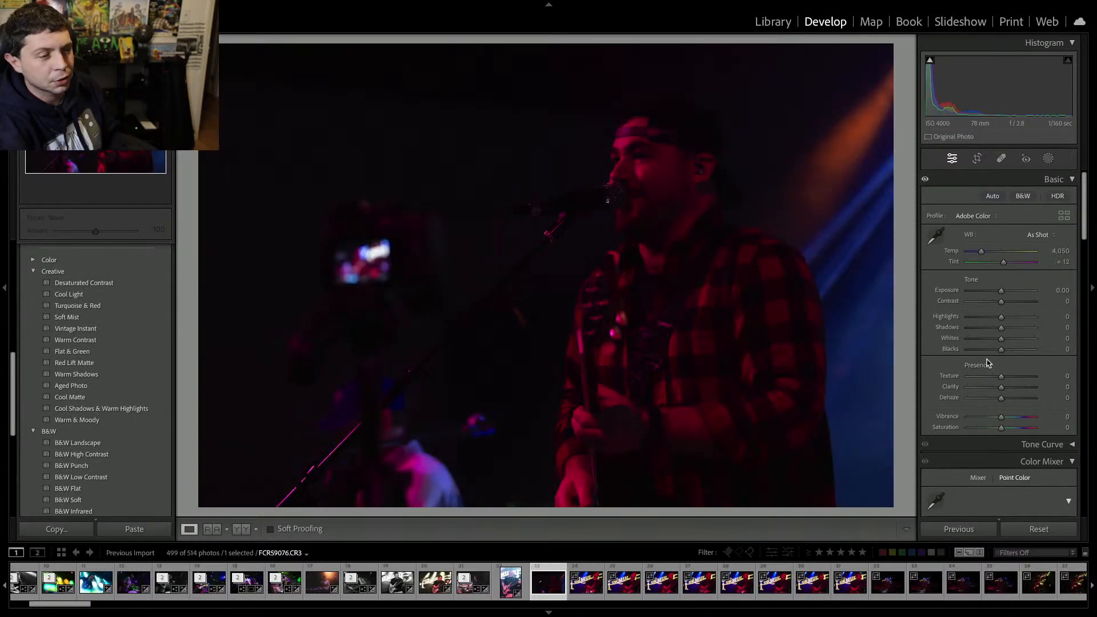
pyautogui.press('BackSpace')
pyautogui.press('Return')
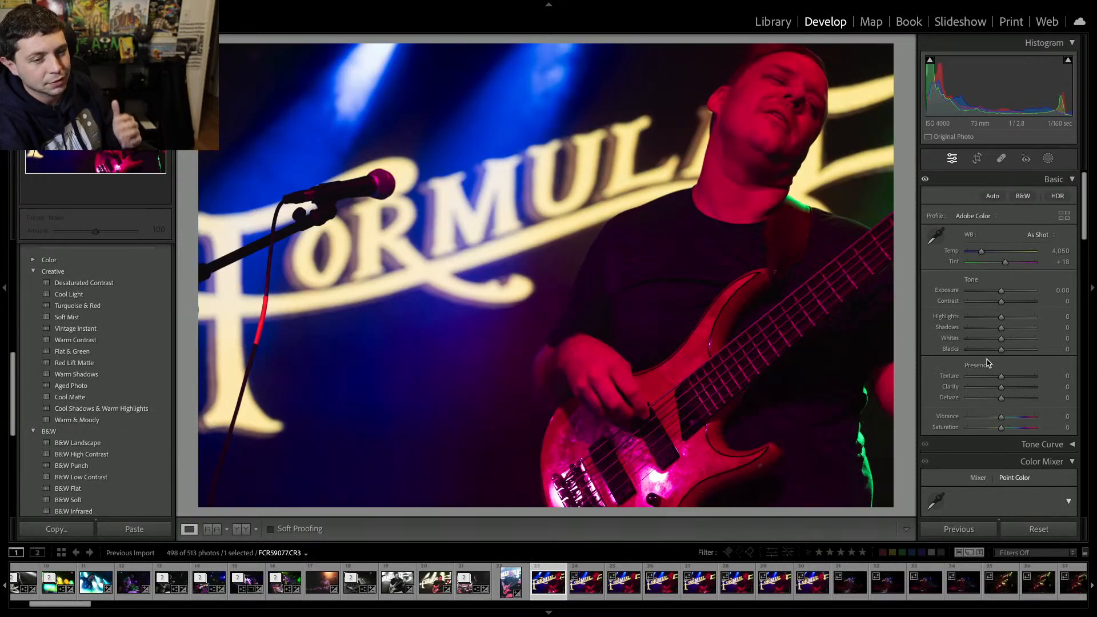
# Remove the following bassist frames shot beside the microphone from the catalog.
pyautogui.press('BackSpace')
pyautogui.press('Return')
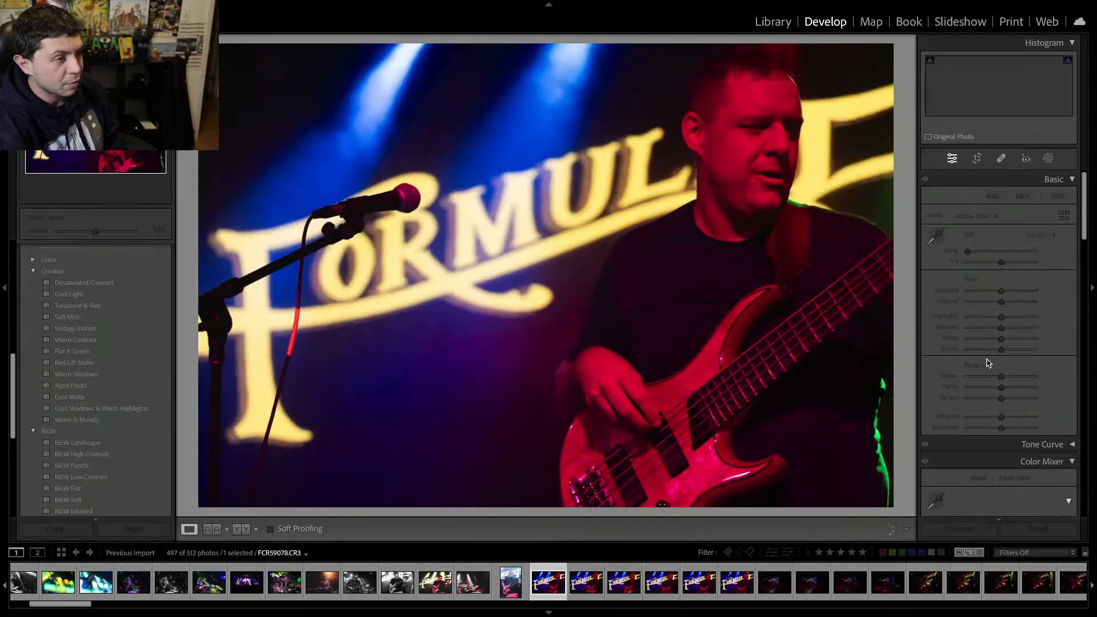
pyautogui.press('BackSpace')
pyautogui.press('Return')
pyautogui.press('BackSpace')
pyautogui.press('Return')
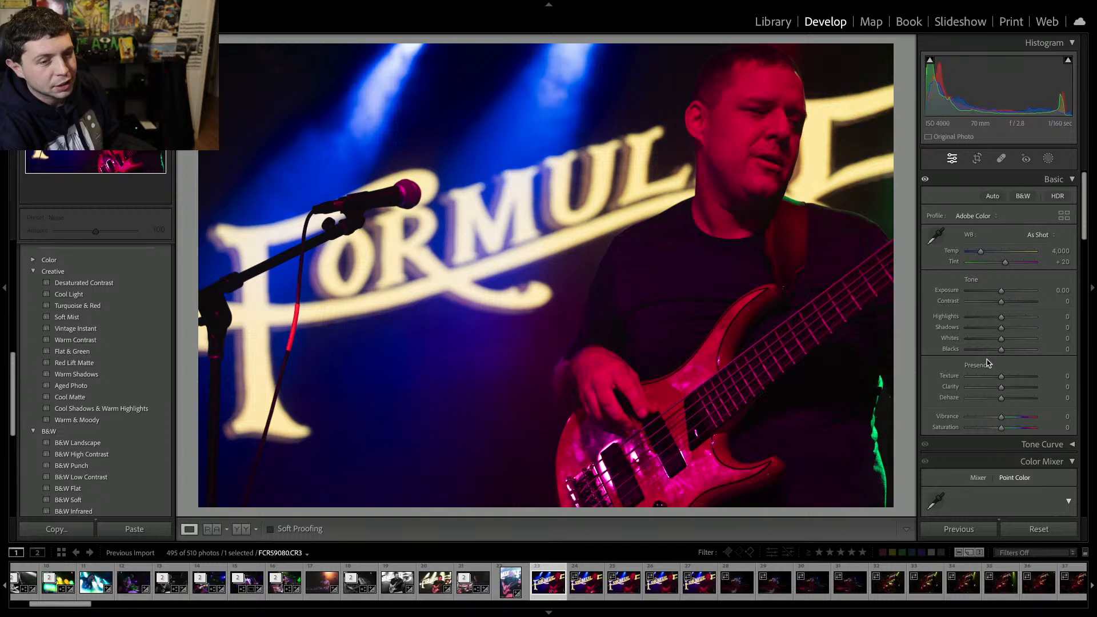
pyautogui.press('BackSpace')
pyautogui.press('Return')
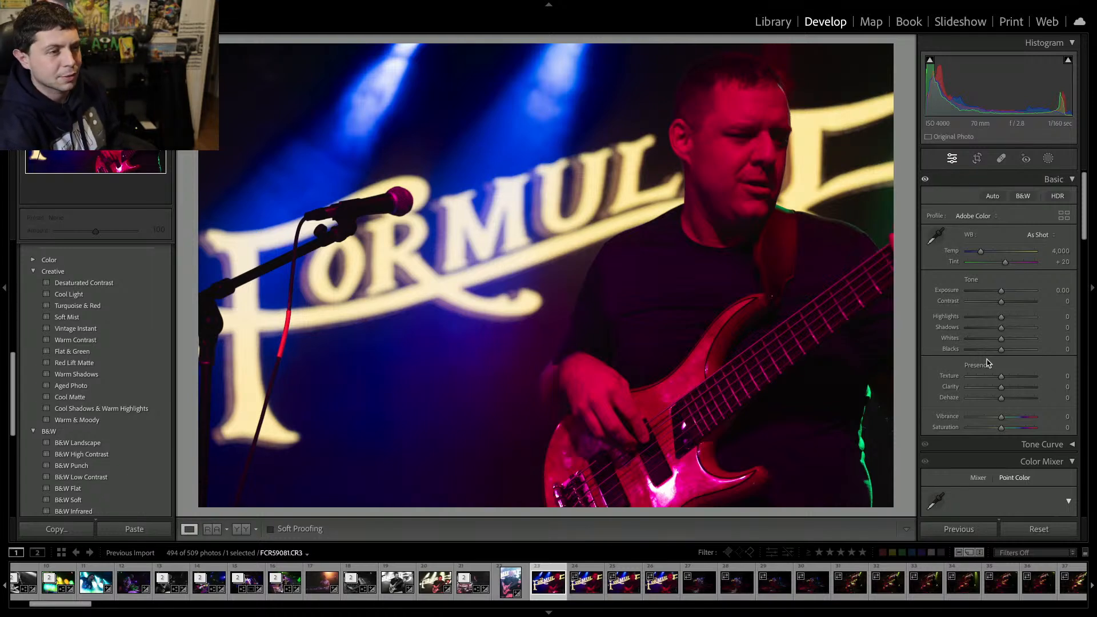
pyautogui.press('BackSpace')
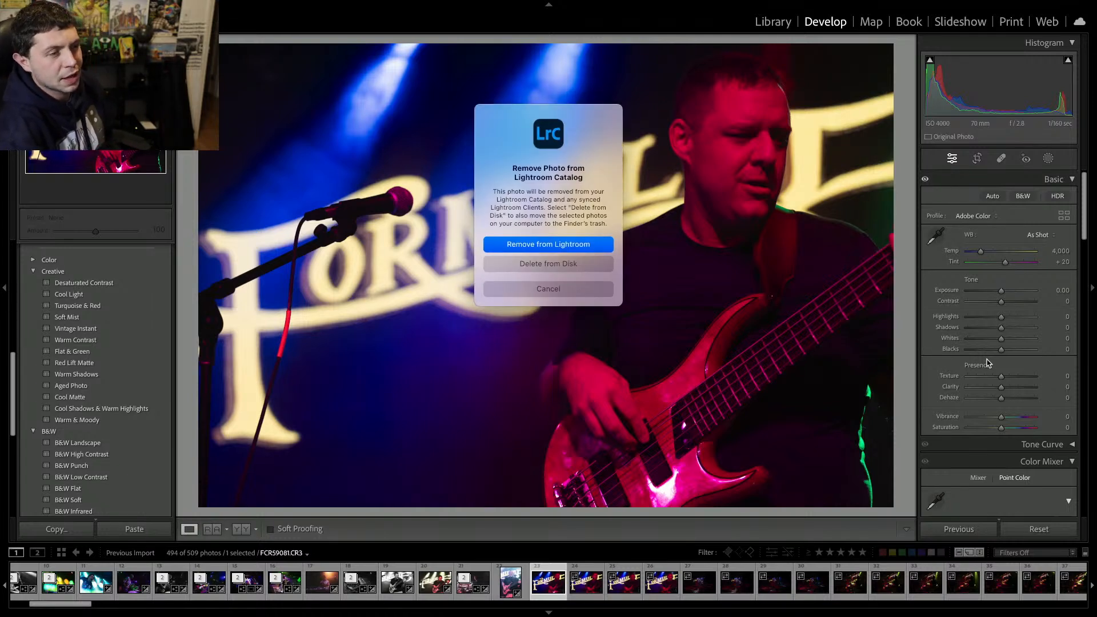
pyautogui.press('Return')
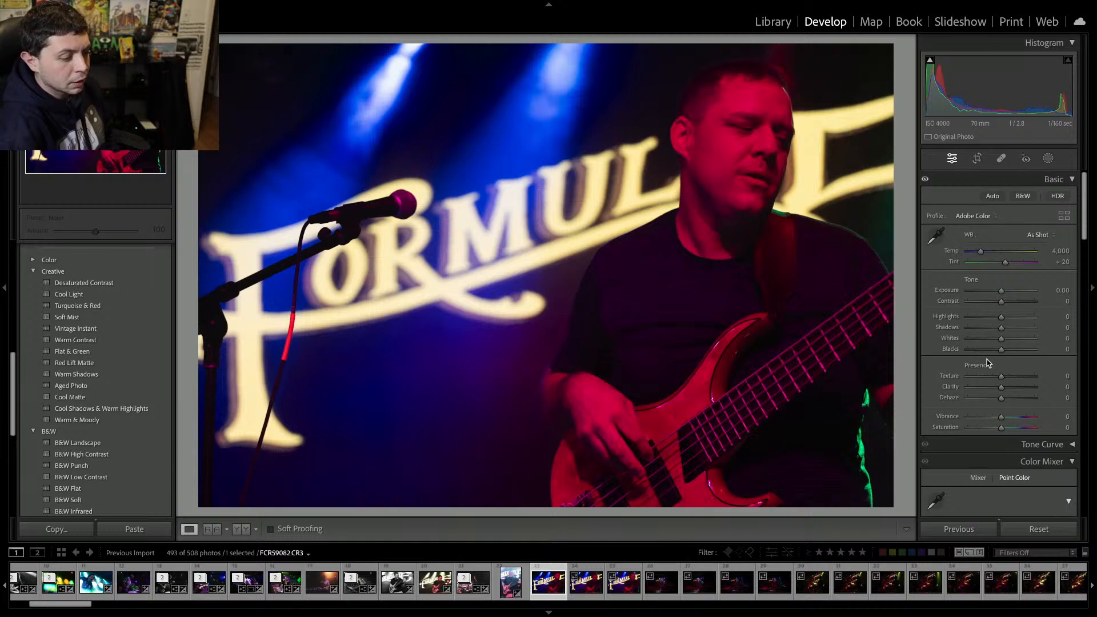
# Remove two more bassist frames from the catalog.
pyautogui.press('XF86AudioMute')
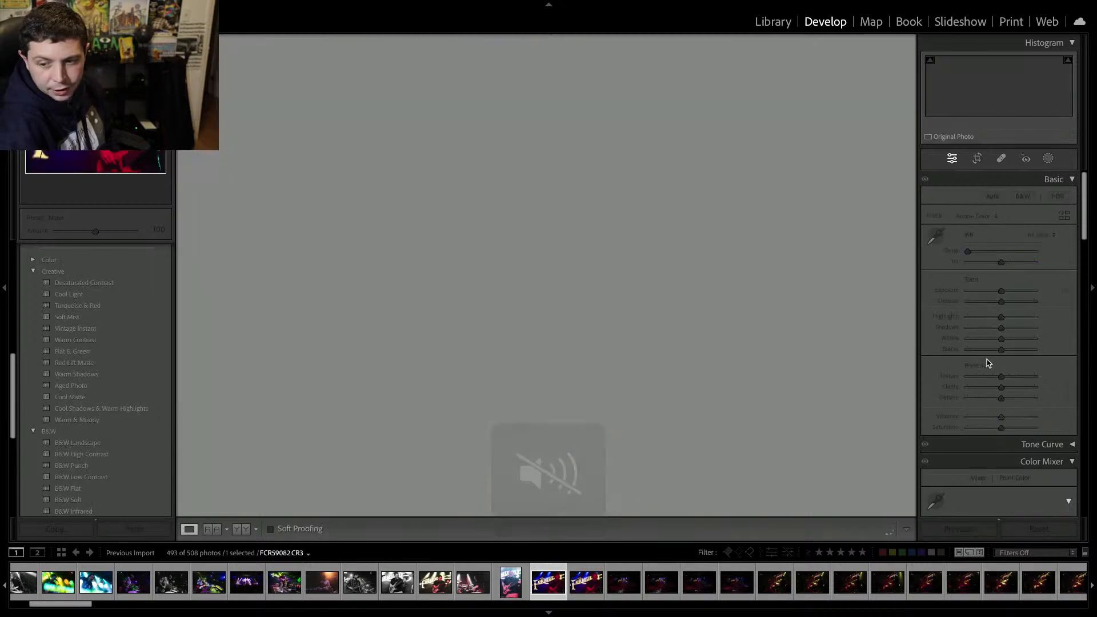
pyautogui.press('Delete')
pyautogui.press('Return')
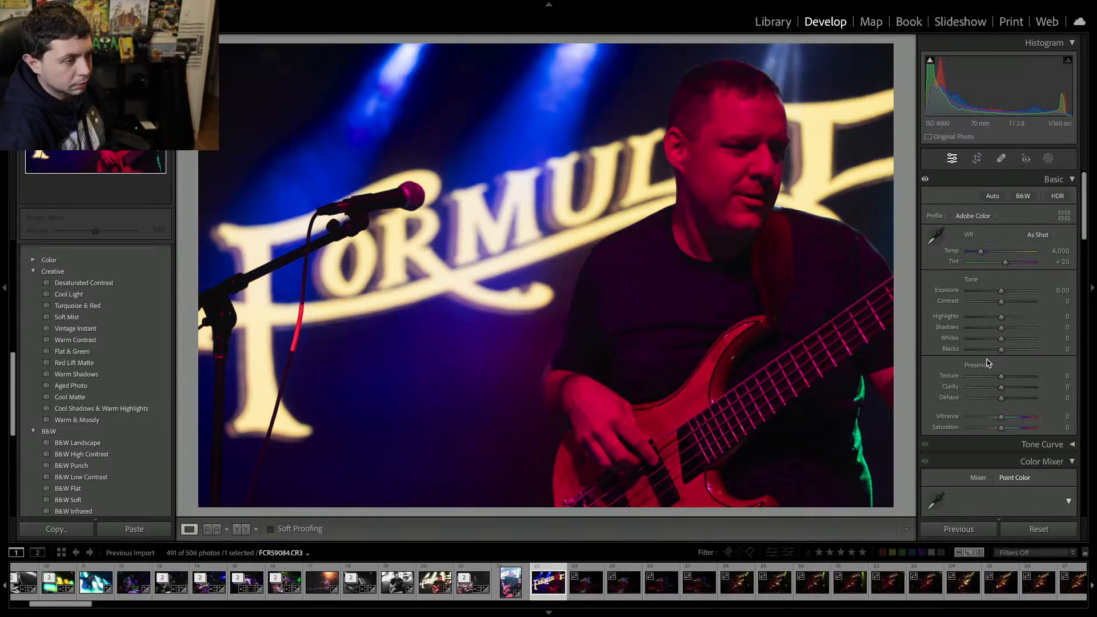
pyautogui.hotkey('ctrl', 'Left')
pyautogui.hotkey('ctrl', 'Right')
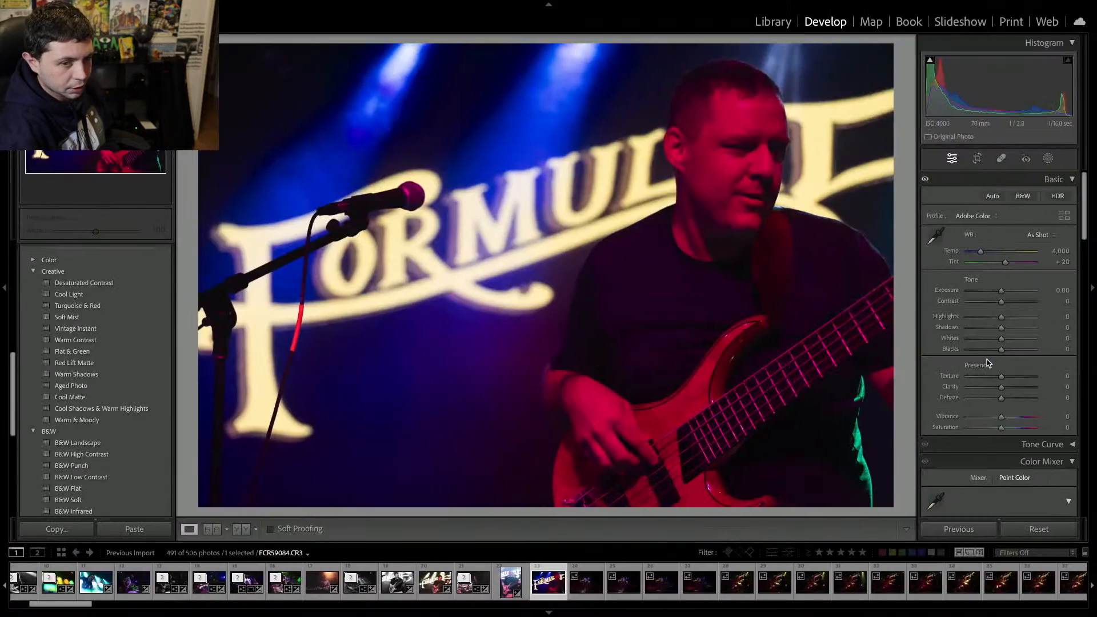
pyautogui.press('Delete')
pyautogui.press('Return')
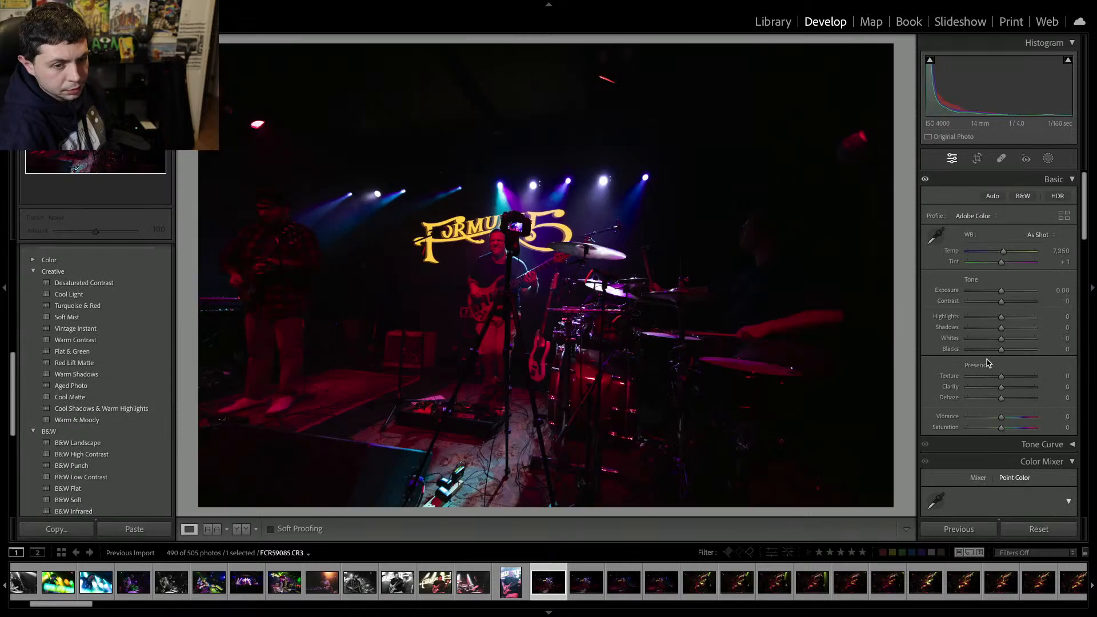
# Remove the wide full-stage shots from the catalog.
pyautogui.press('Delete')
pyautogui.press('Return')
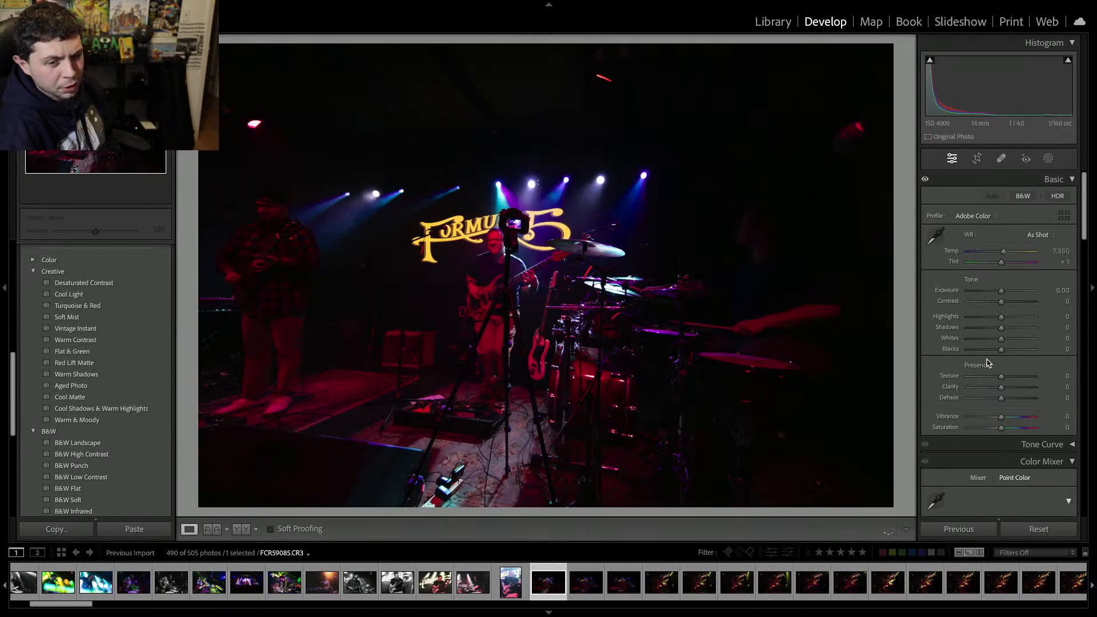
pyautogui.press('Delete')
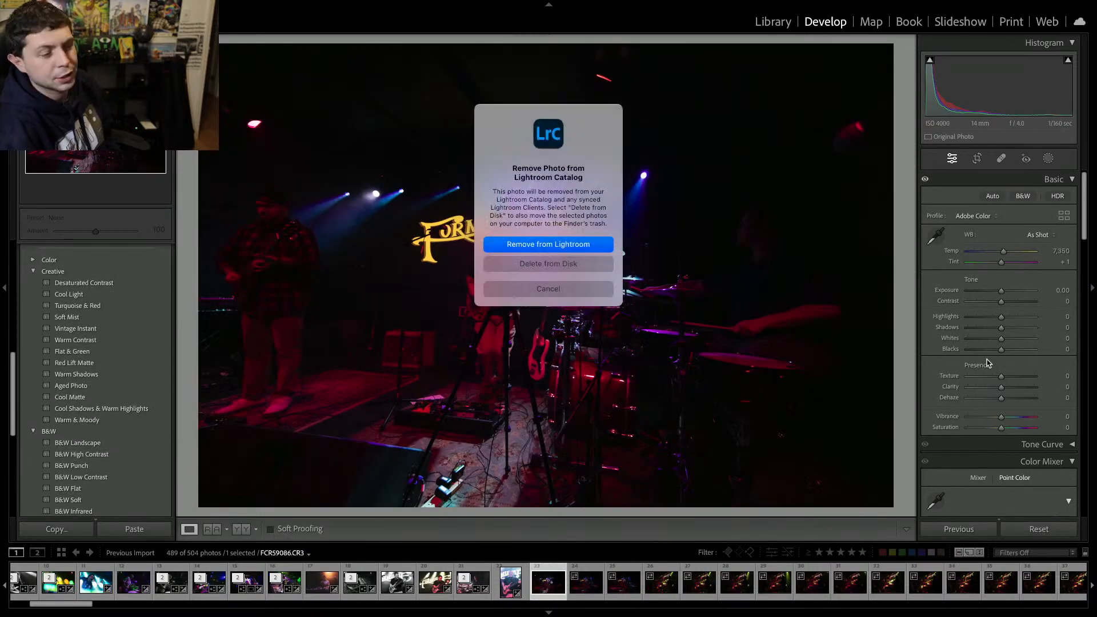
pyautogui.press('Return')
pyautogui.press('Delete')
pyautogui.press('Return')
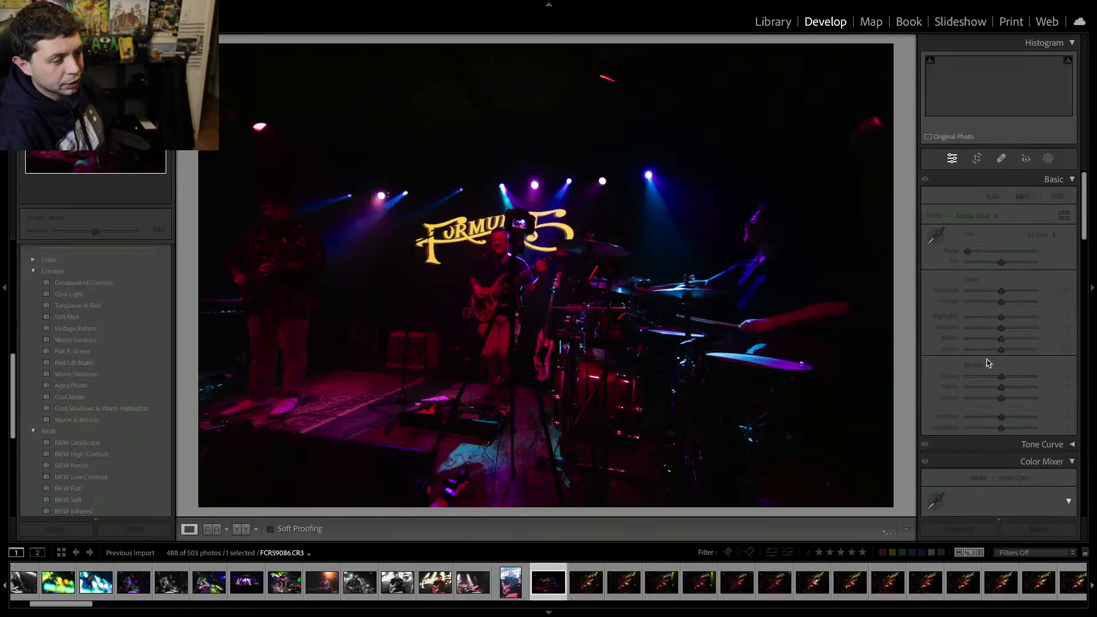
pyautogui.press('Delete')
pyautogui.press('Return')
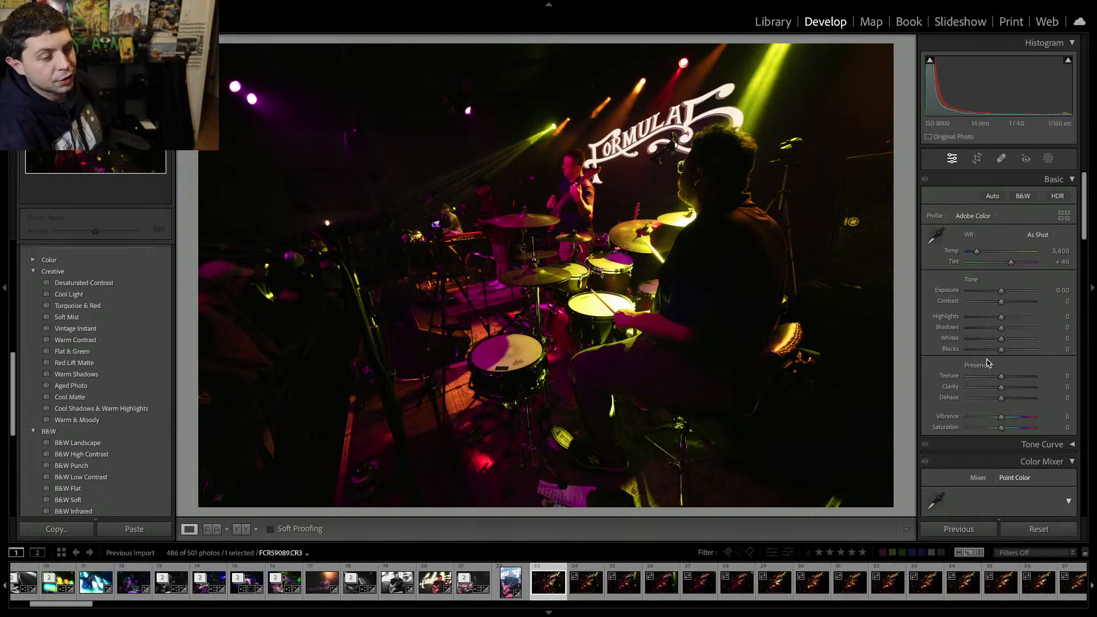
# Raise the drummer photo's exposure to +1.70 and clarity to +14.
pyautogui.moveTo(1001, 290); pyautogui.dragTo(1012, 294)
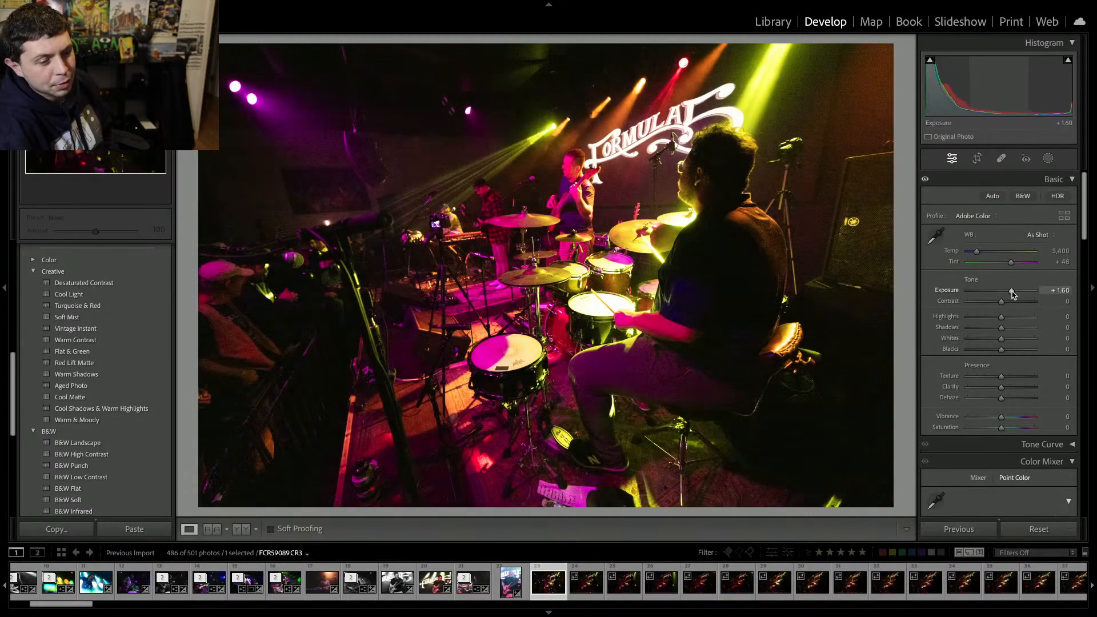
pyautogui.click(1009, 387)
pyautogui.moveTo(1009, 390); pyautogui.dragTo(1006, 391)
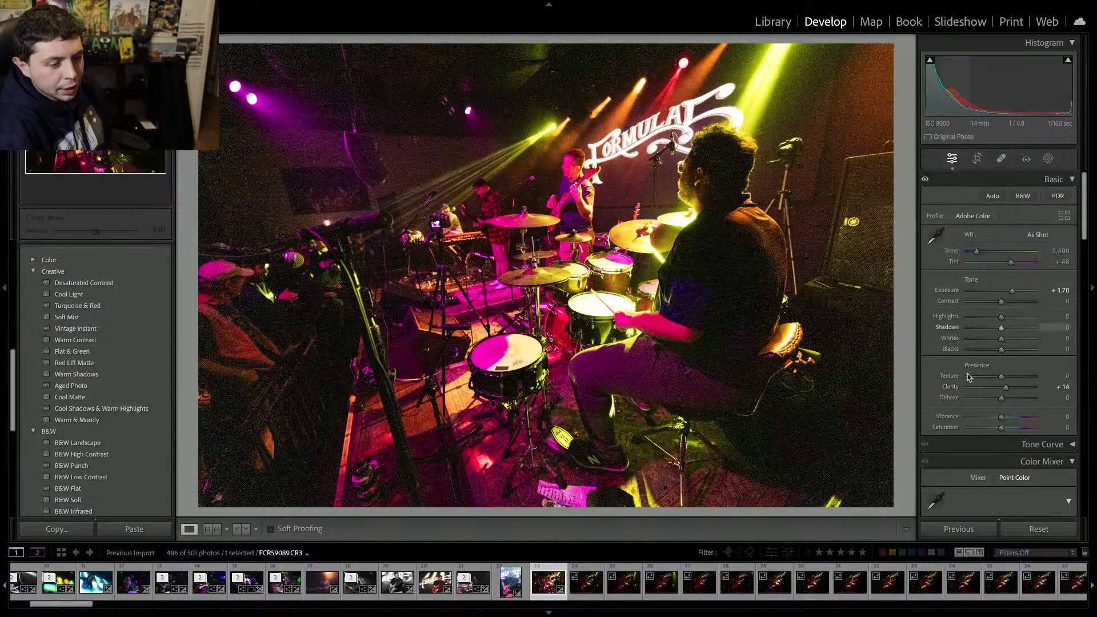
# Apply AI Denoise to the drummer photo and zoom in to inspect the enhanced result.
pyautogui.scroll(-5, 953, 398)
pyautogui.scroll(-10, 953, 398)
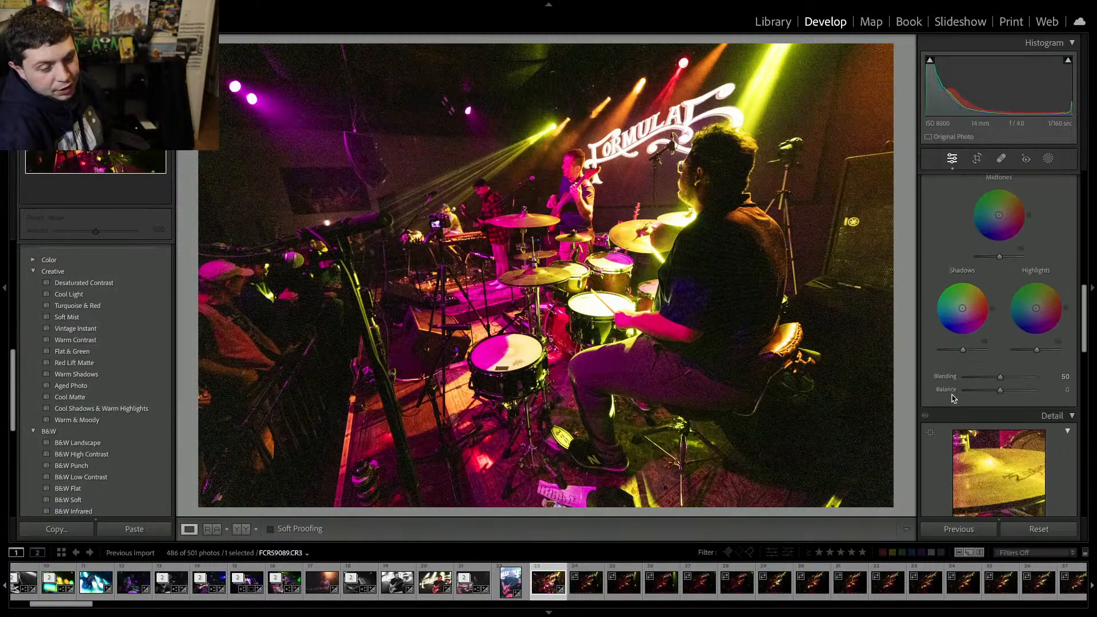
pyautogui.click(950, 301)
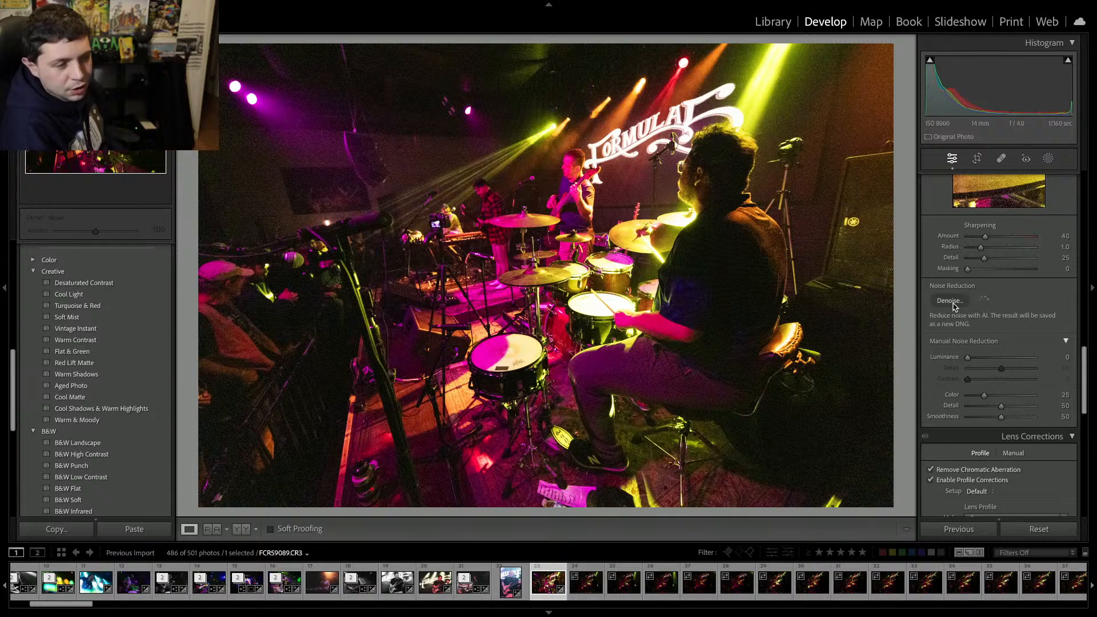
pyautogui.click(548, 91)
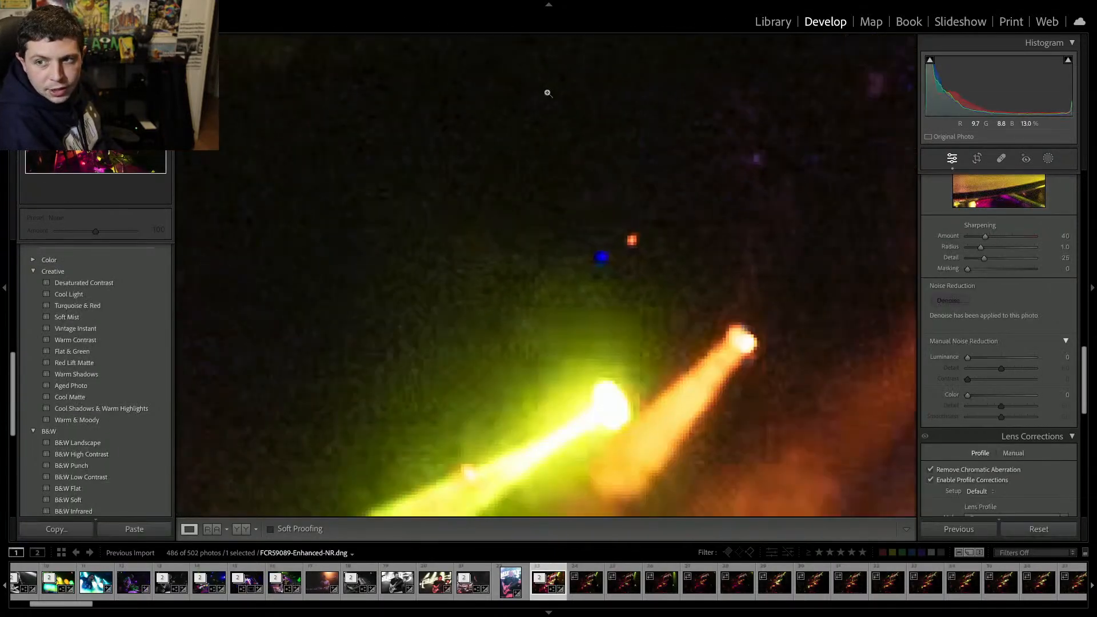
pyautogui.click(547, 92)
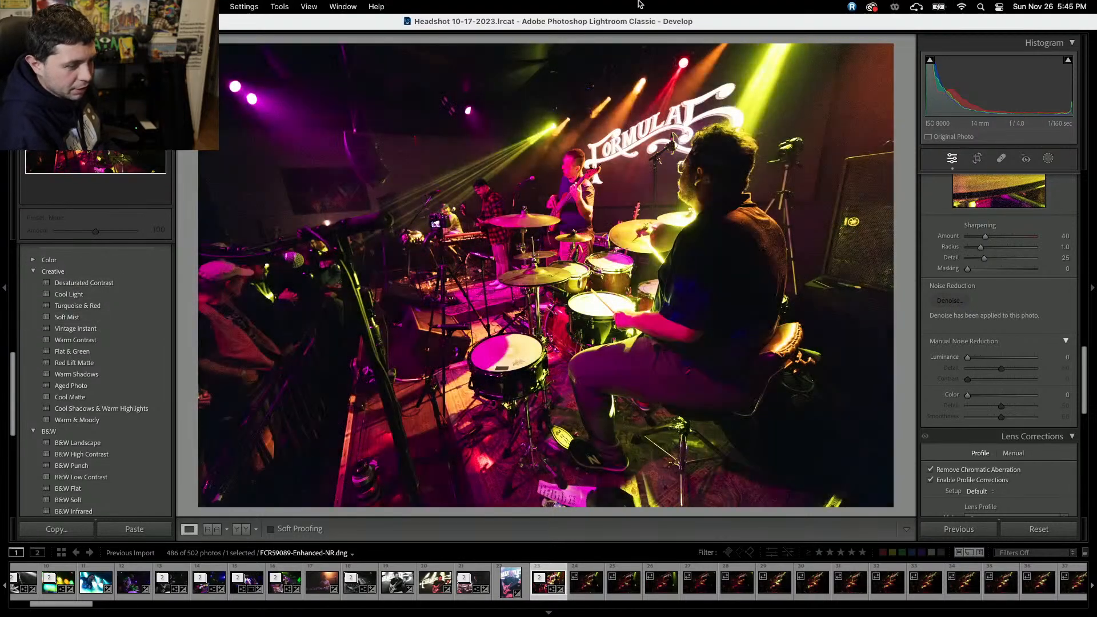
# Remove the next dark behind-the-drummer frames from the catalog.
pyautogui.press('Right')
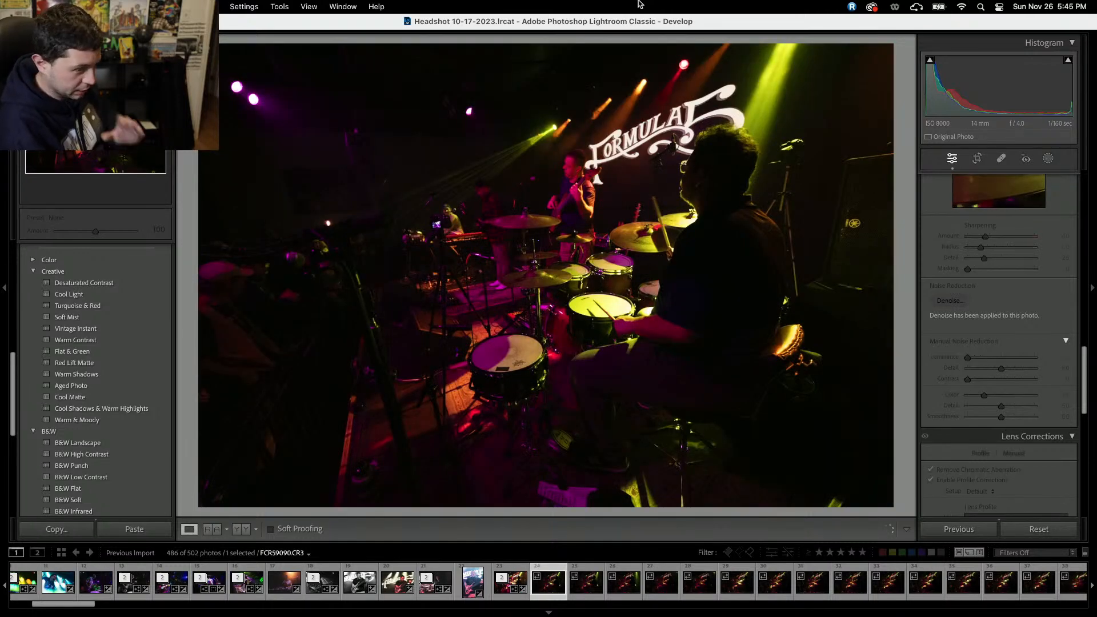
pyautogui.press('Delete')
pyautogui.press('Return')
pyautogui.press('Delete')
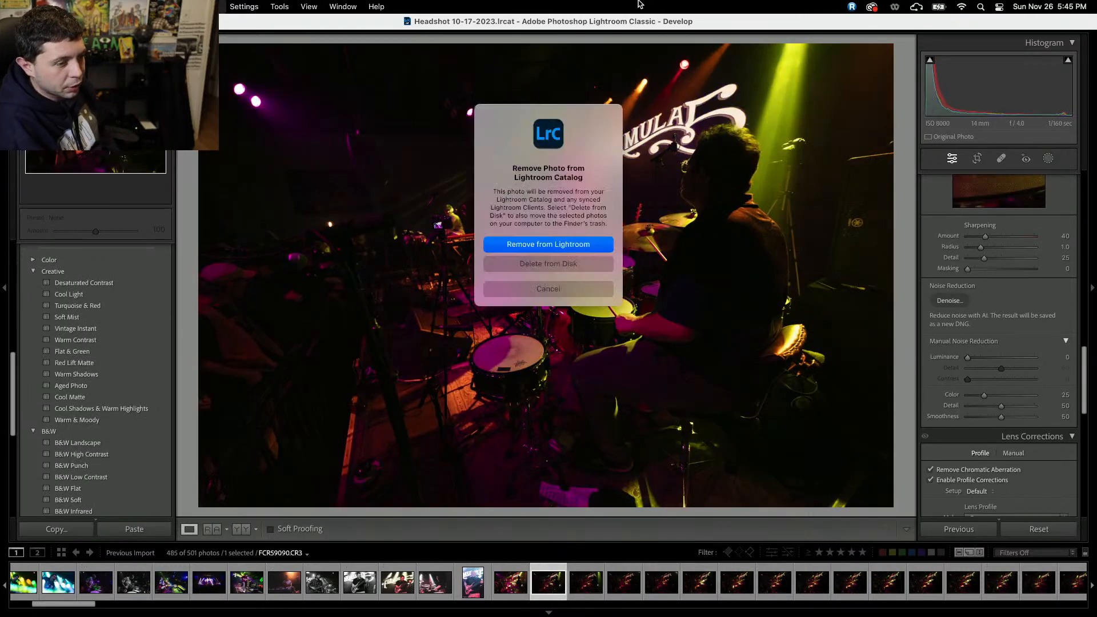
pyautogui.press('Return')
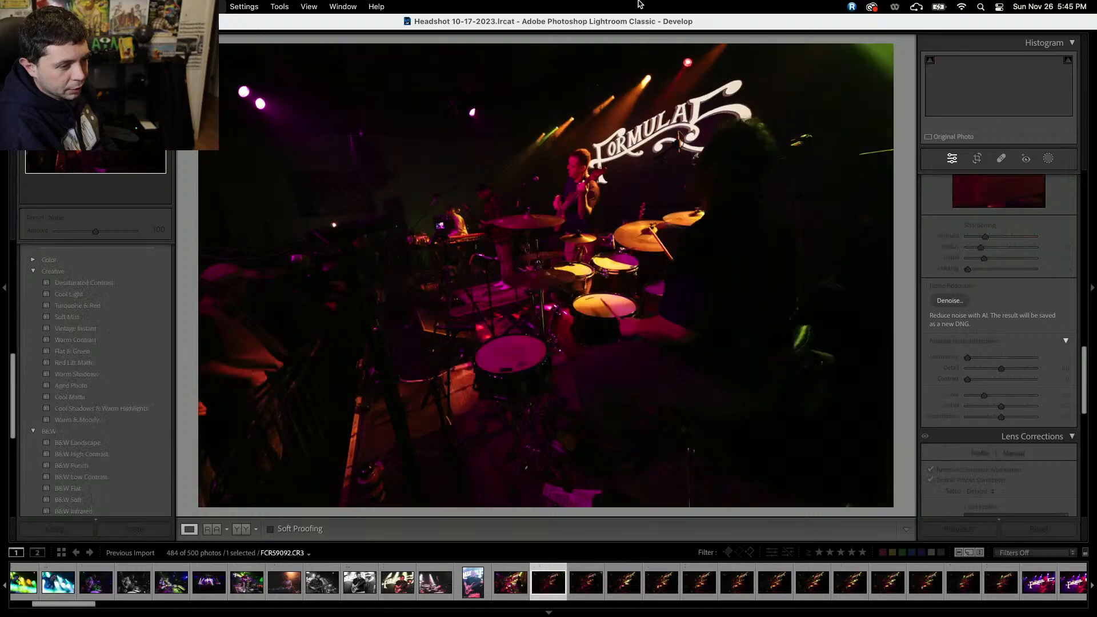
pyautogui.press('Delete')
pyautogui.press('Return')
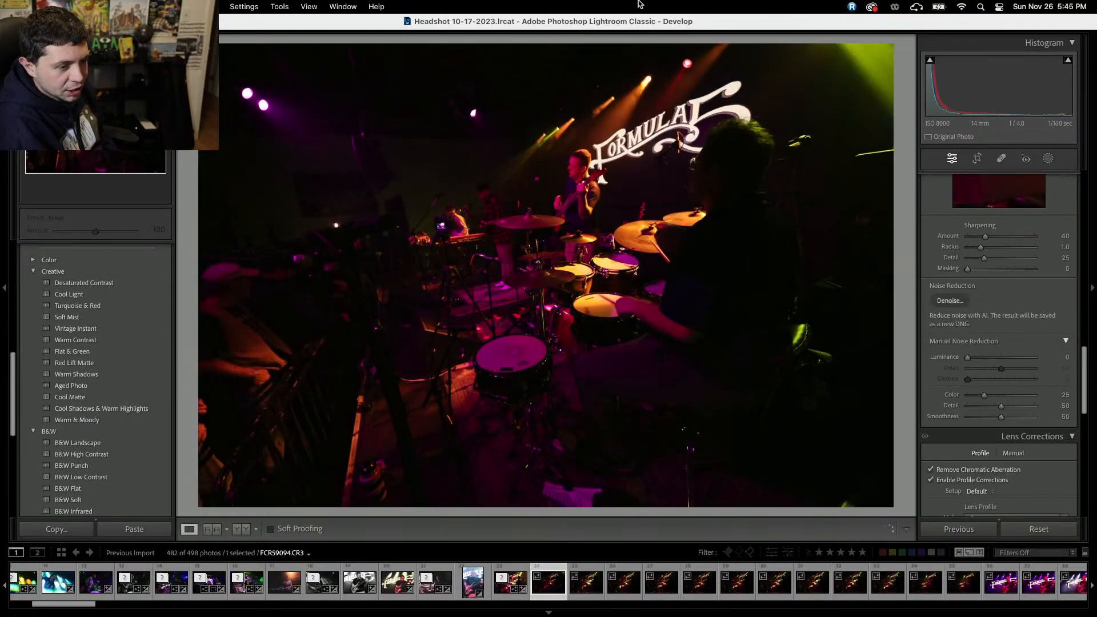
pyautogui.press('Delete')
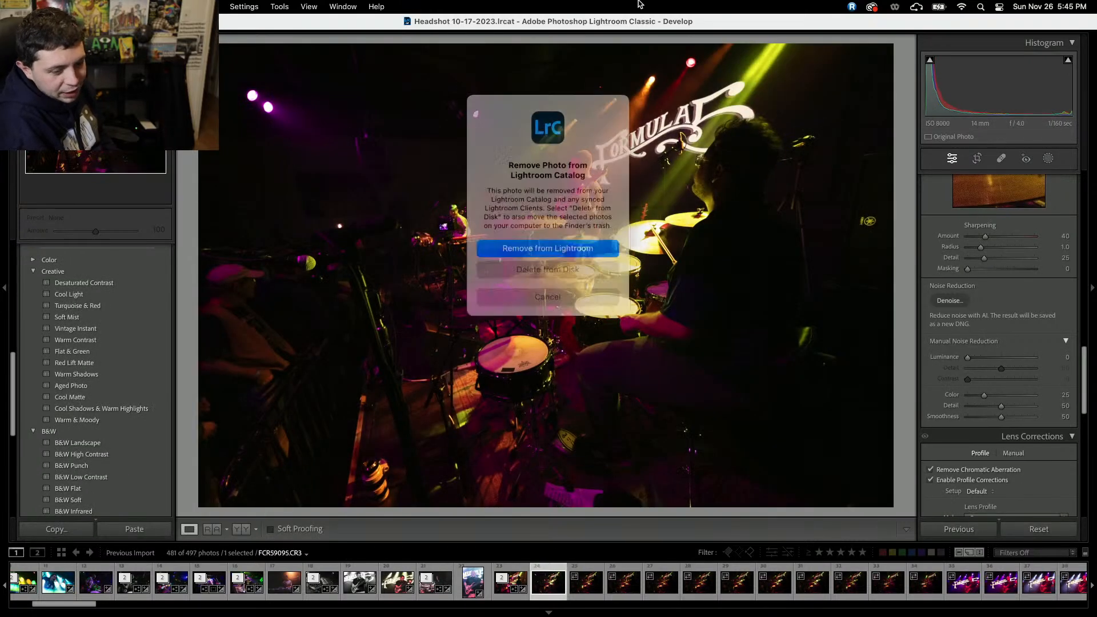
pyautogui.press('Return')
pyautogui.press('Delete')
pyautogui.press('Return')
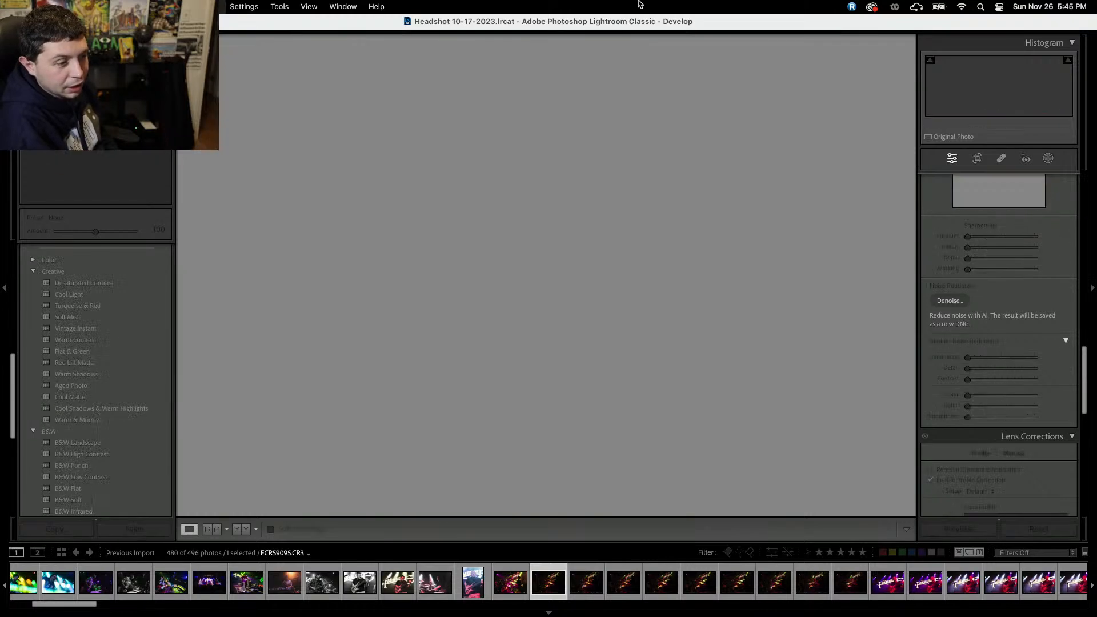
pyautogui.press('Delete')
pyautogui.press('Return')
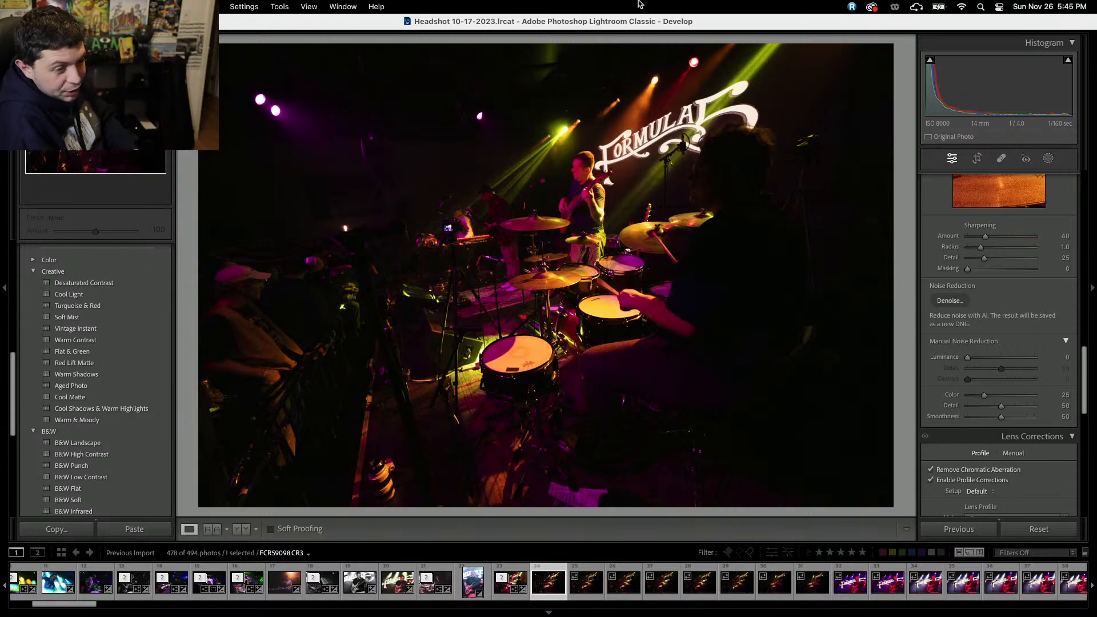
# Remove further behind-the-drummer frames from the catalog.
pyautogui.press('BackSpace')
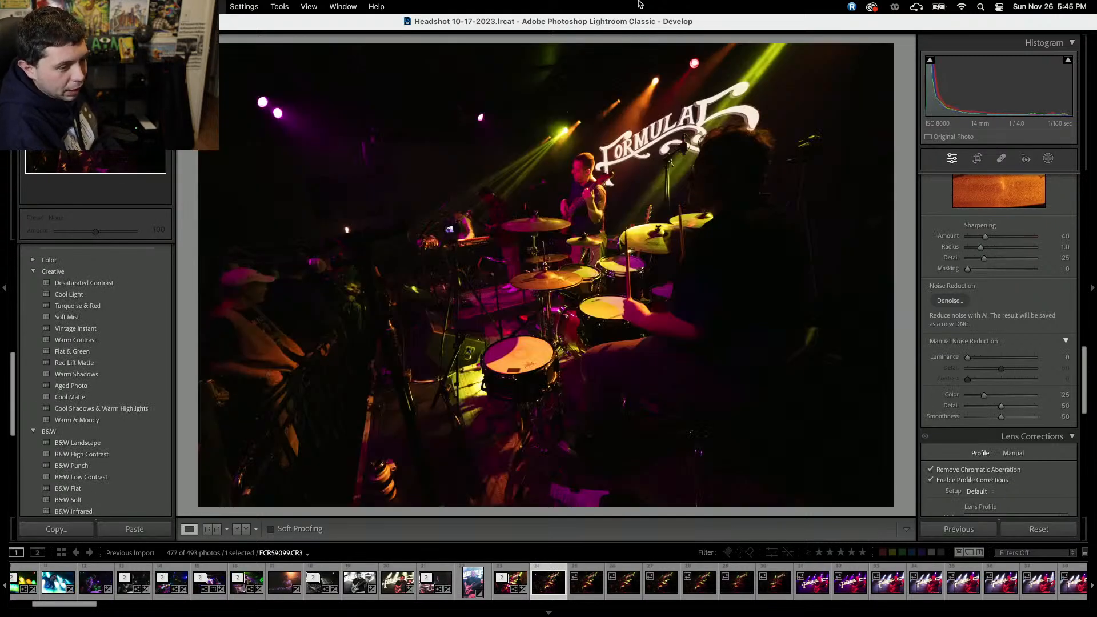
pyautogui.press('BackSpace')
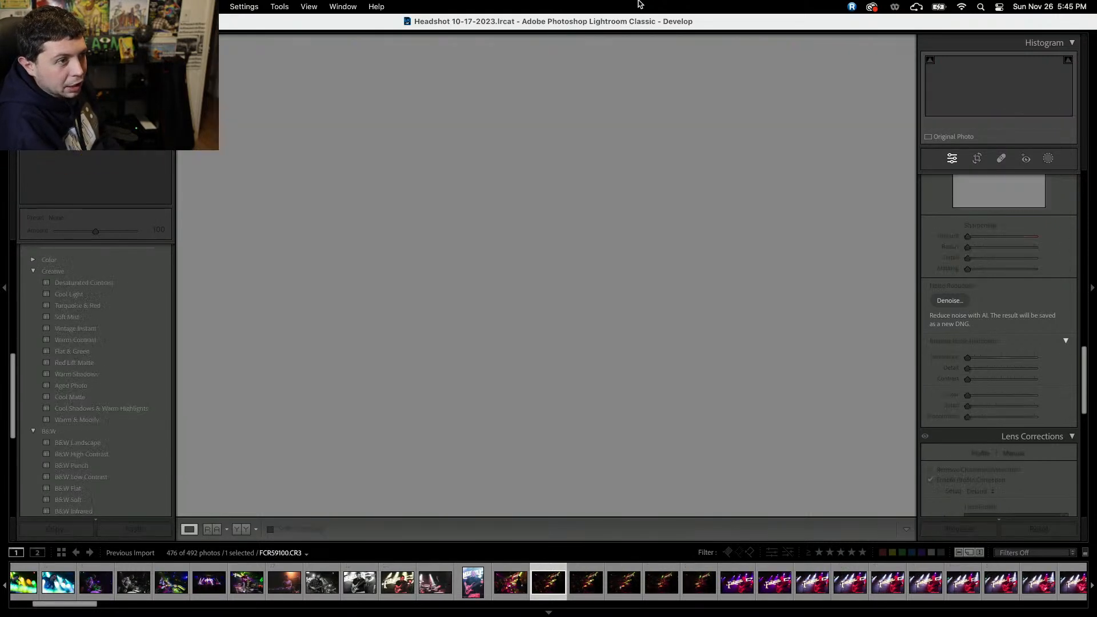
pyautogui.press('BackSpace')
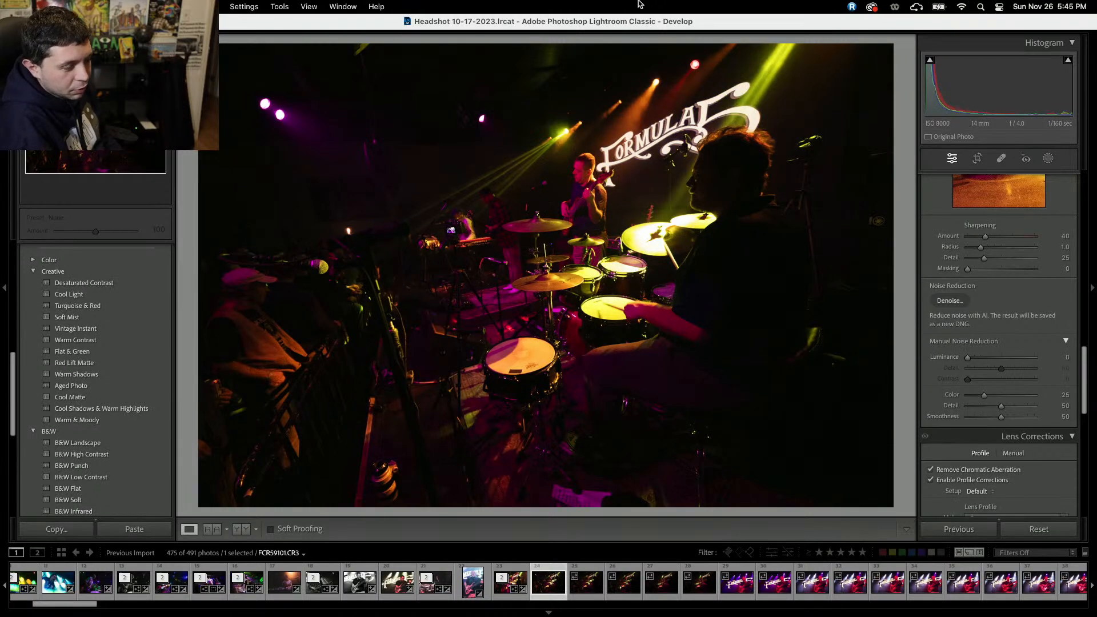
pyautogui.press('BackSpace')
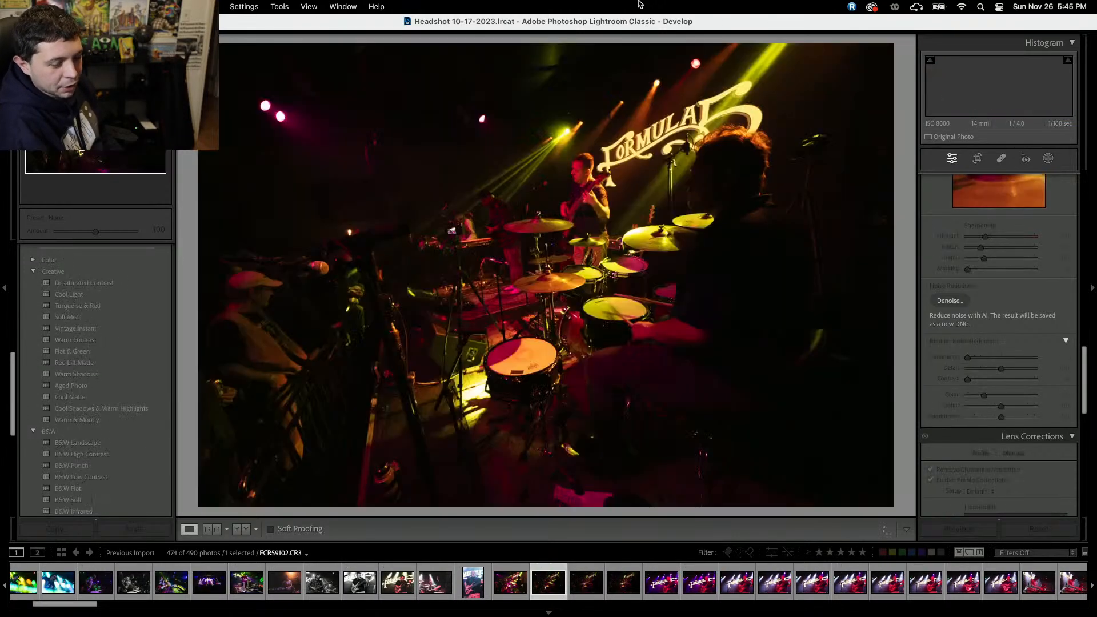
pyautogui.press('BackSpace')
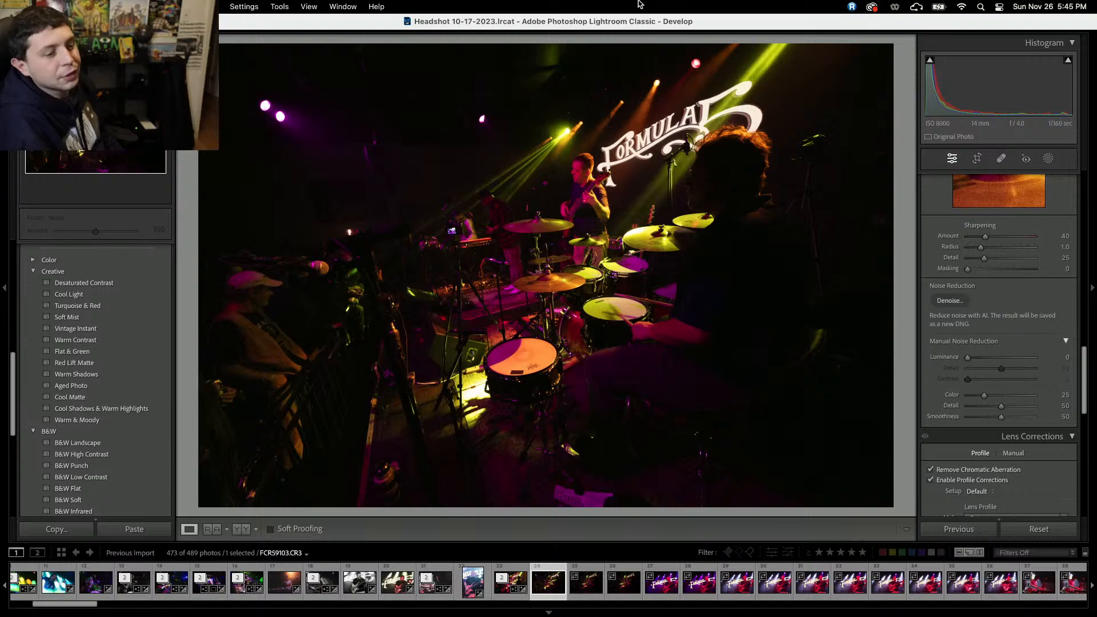
pyautogui.press('BackSpace')
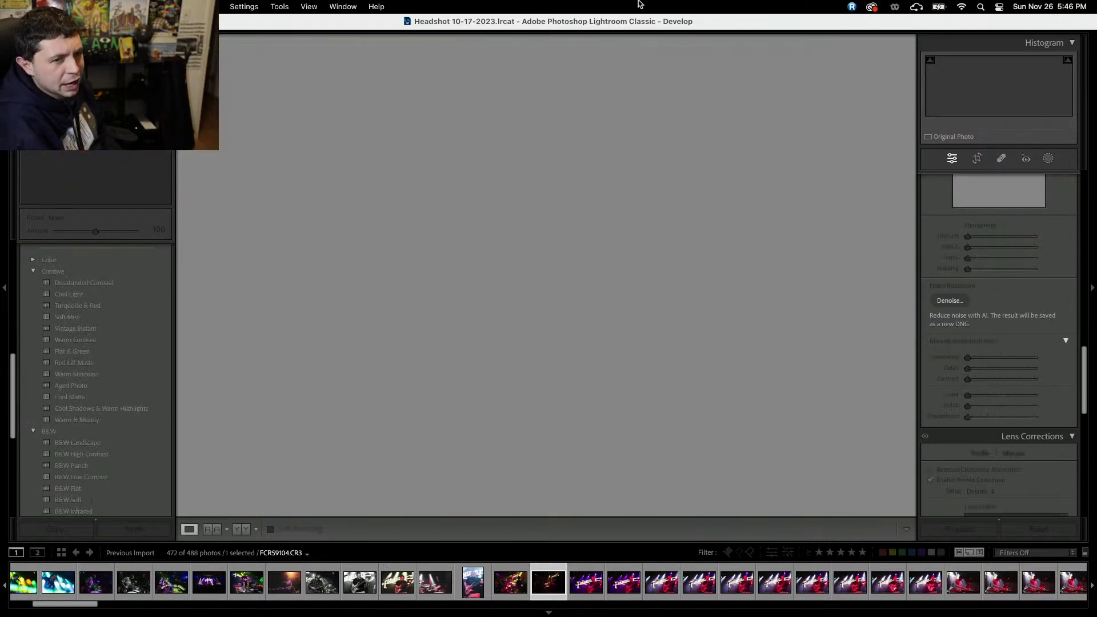
pyautogui.press('BackSpace')
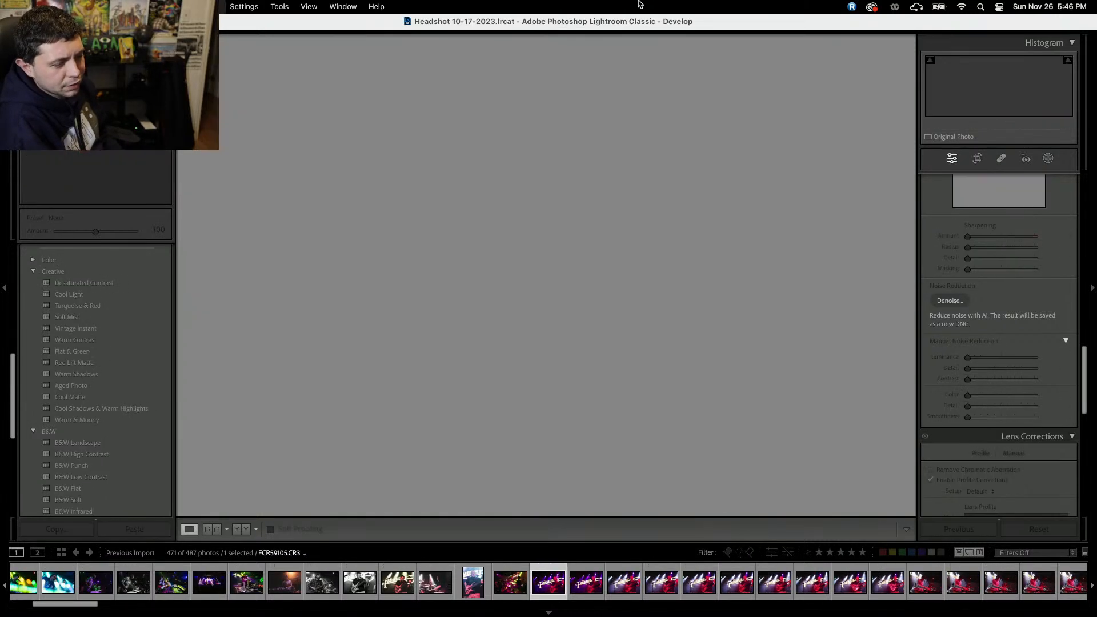
pyautogui.press('BackSpace')
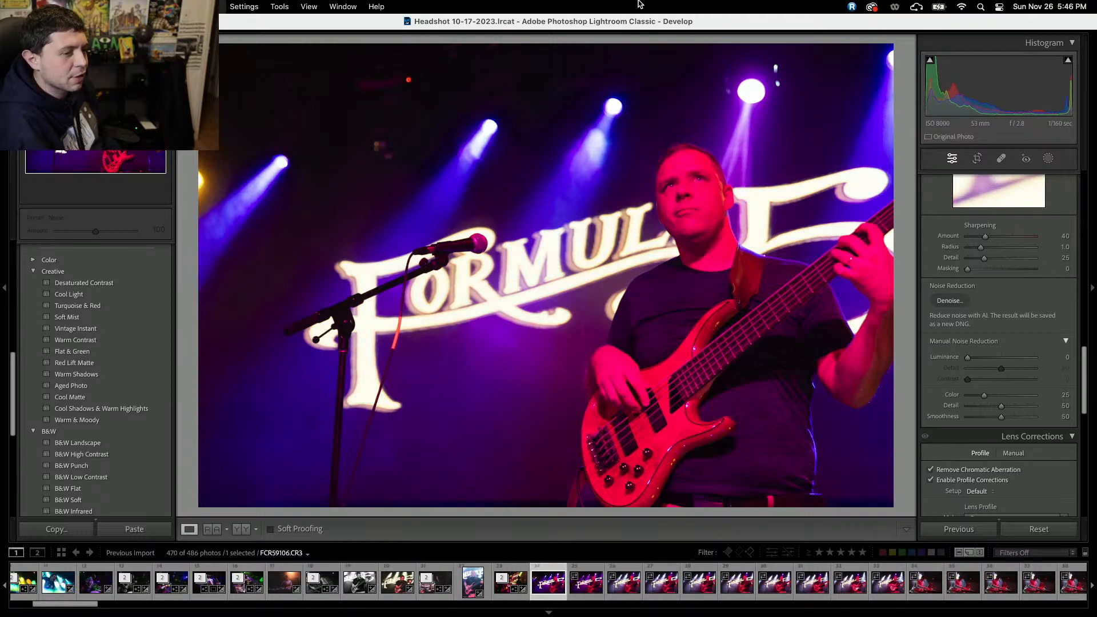
# Remove the bassist frames shot beside the microphone from the catalog.
pyautogui.press('BackSpace')
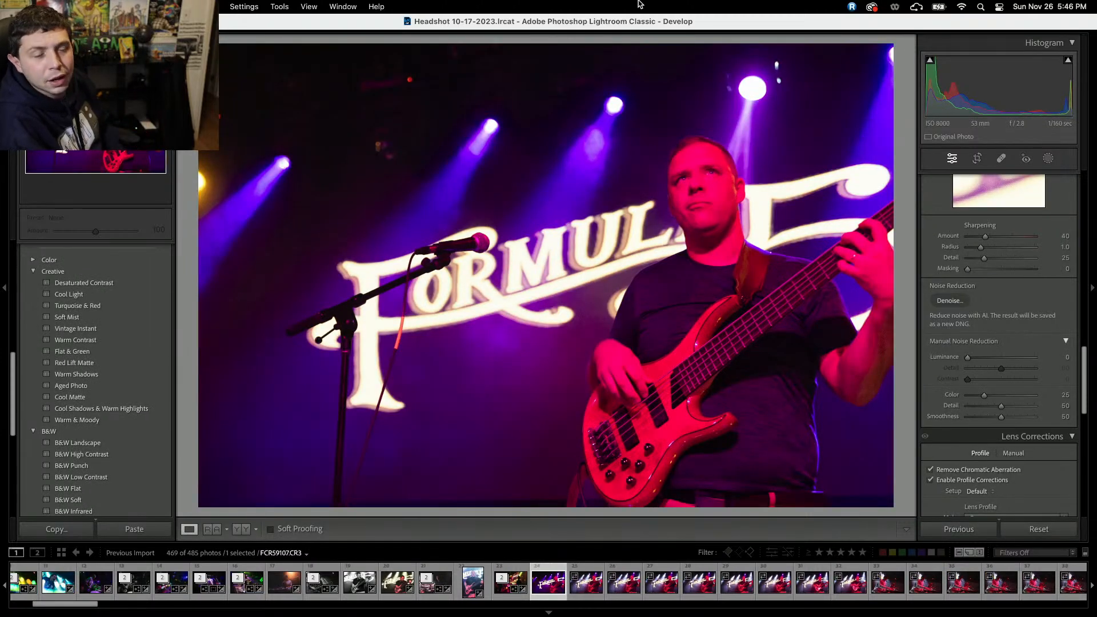
pyautogui.press('BackSpace')
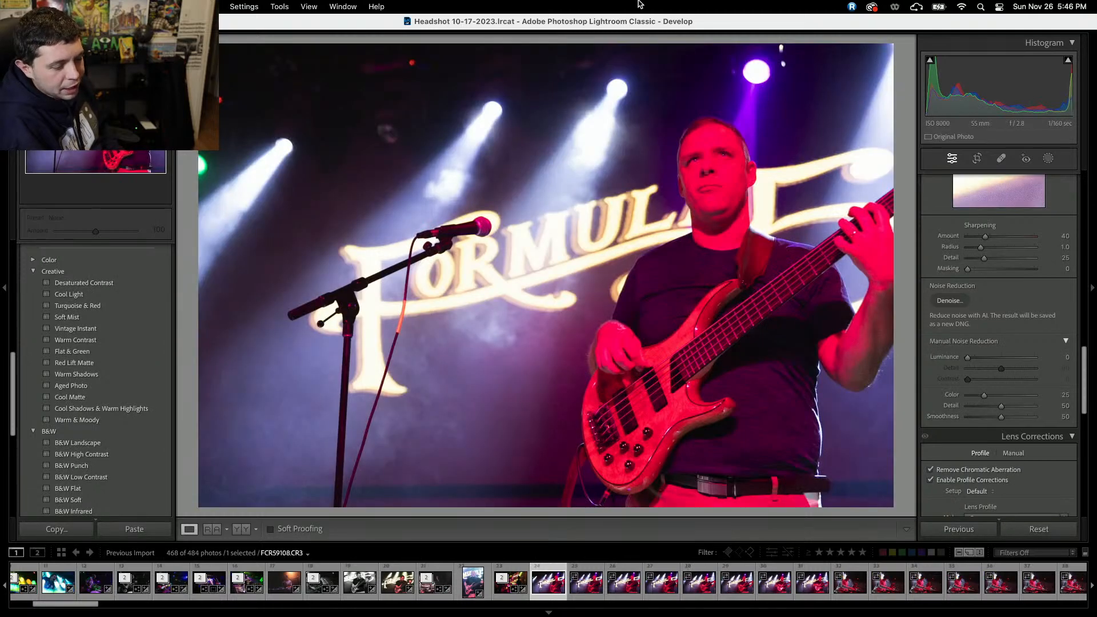
pyautogui.press('BackSpace')
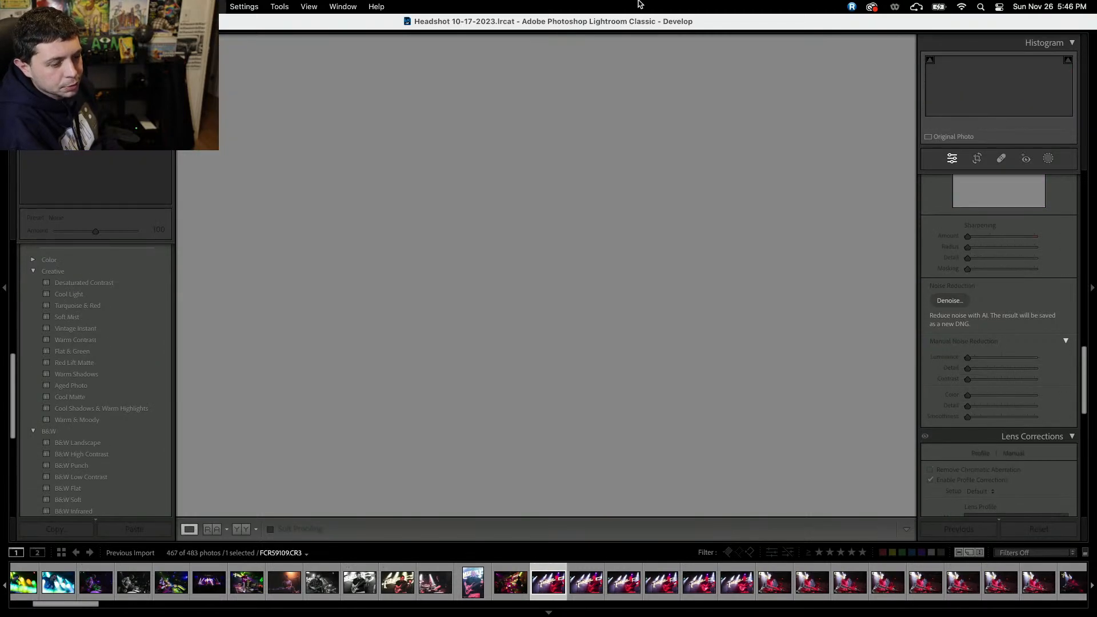
pyautogui.press('BackSpace')
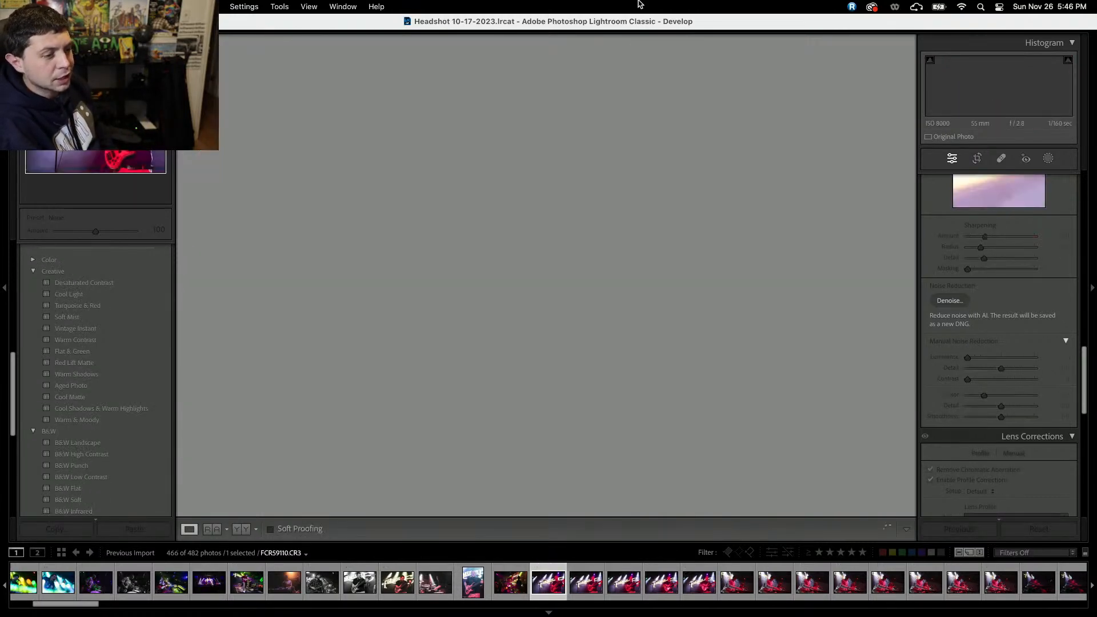
pyautogui.press('BackSpace')
pyautogui.press('BackSpace')
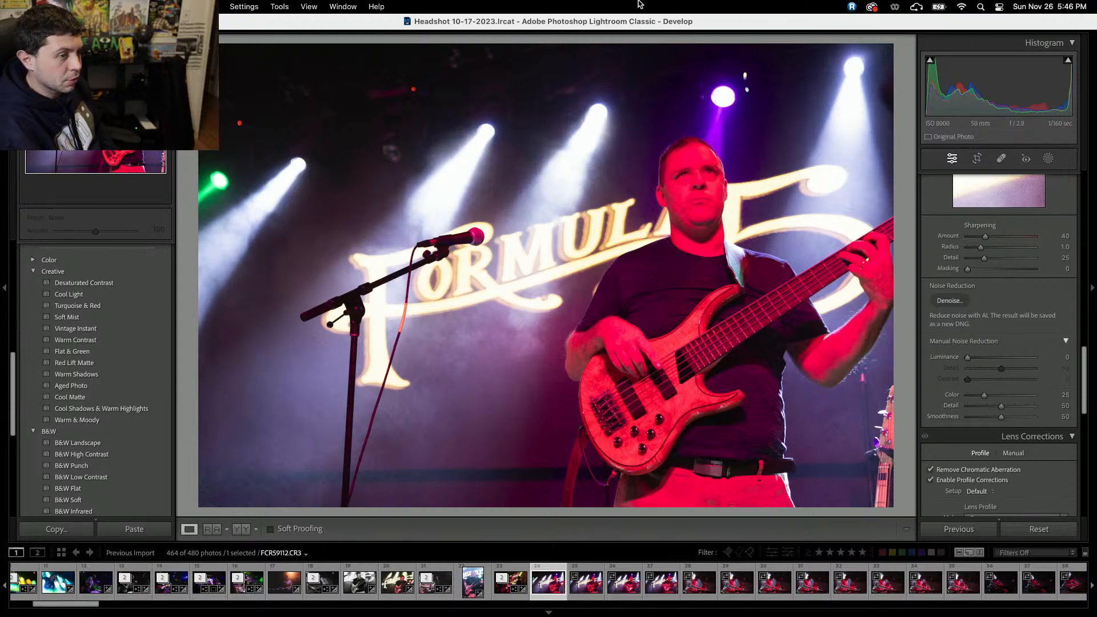
pyautogui.press('BackSpace')
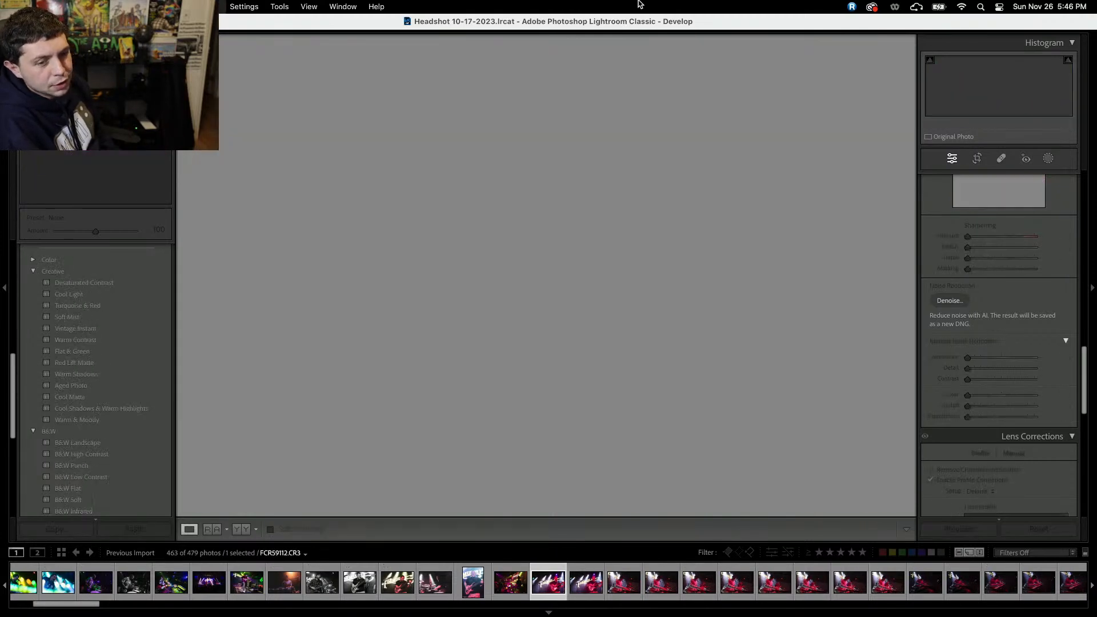
pyautogui.press('BackSpace')
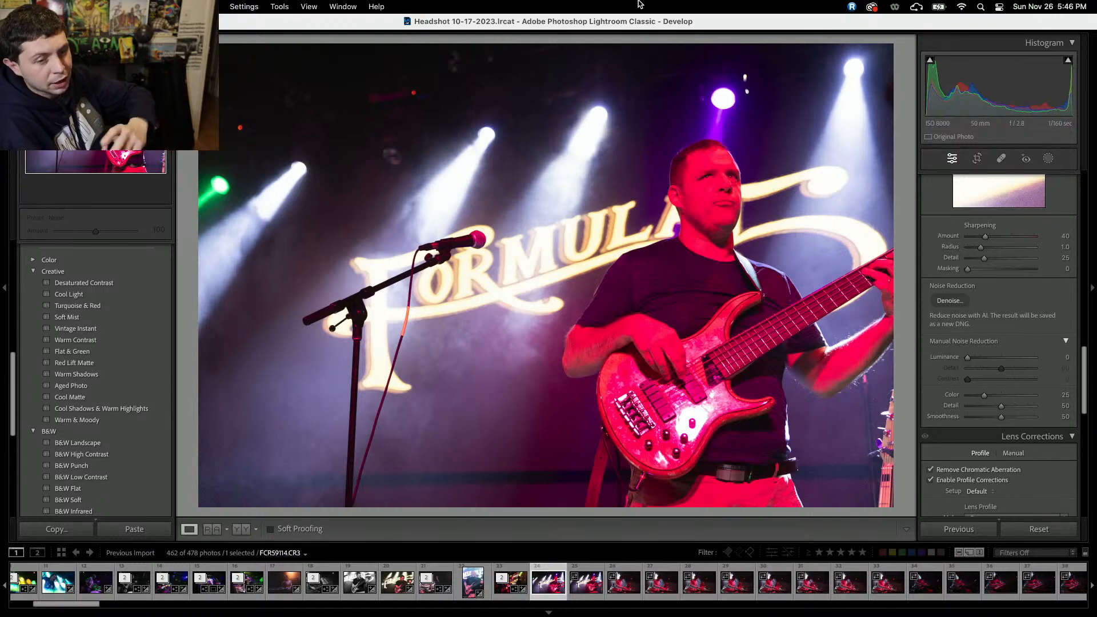
pyautogui.press('BackSpace')
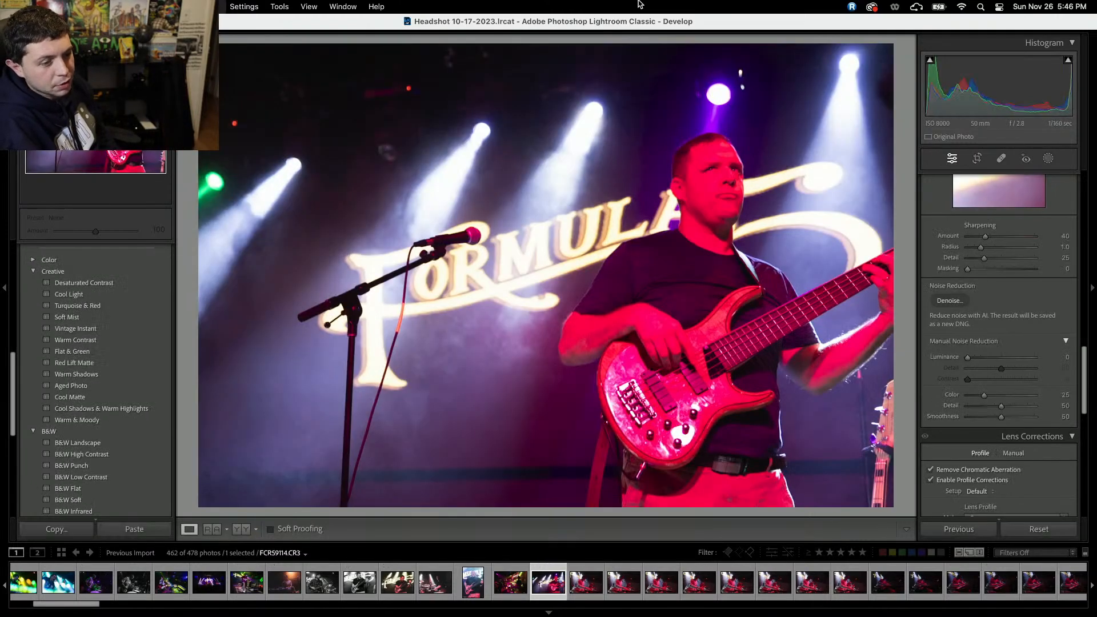
pyautogui.press('BackSpace')
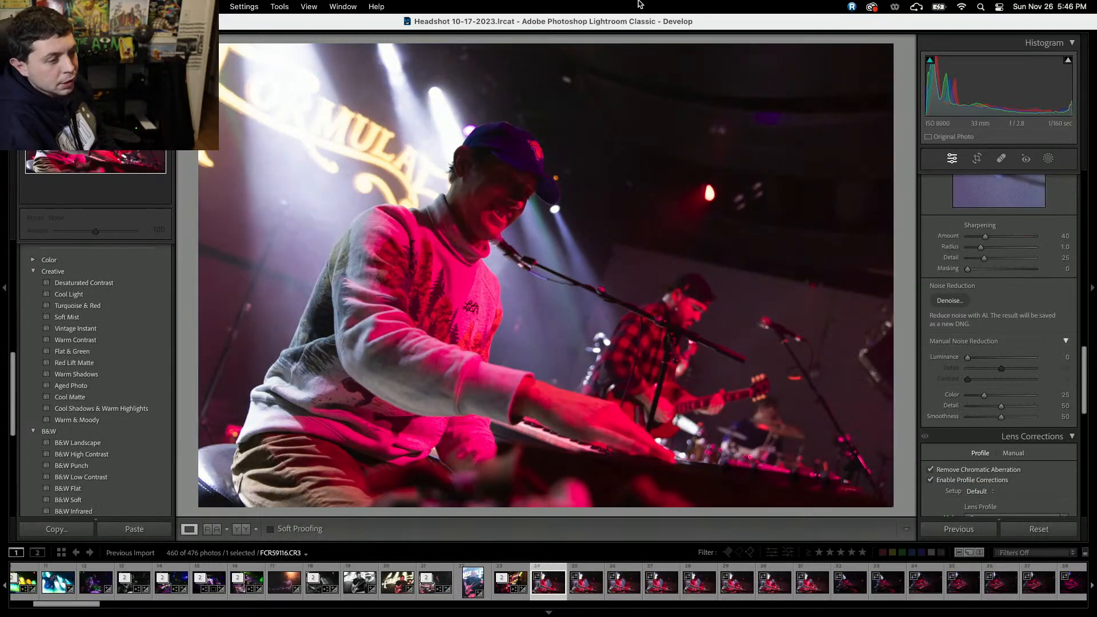
# Apply the Red Lift Matte creative preset to the keyboardist photo.
pyautogui.press('Right')
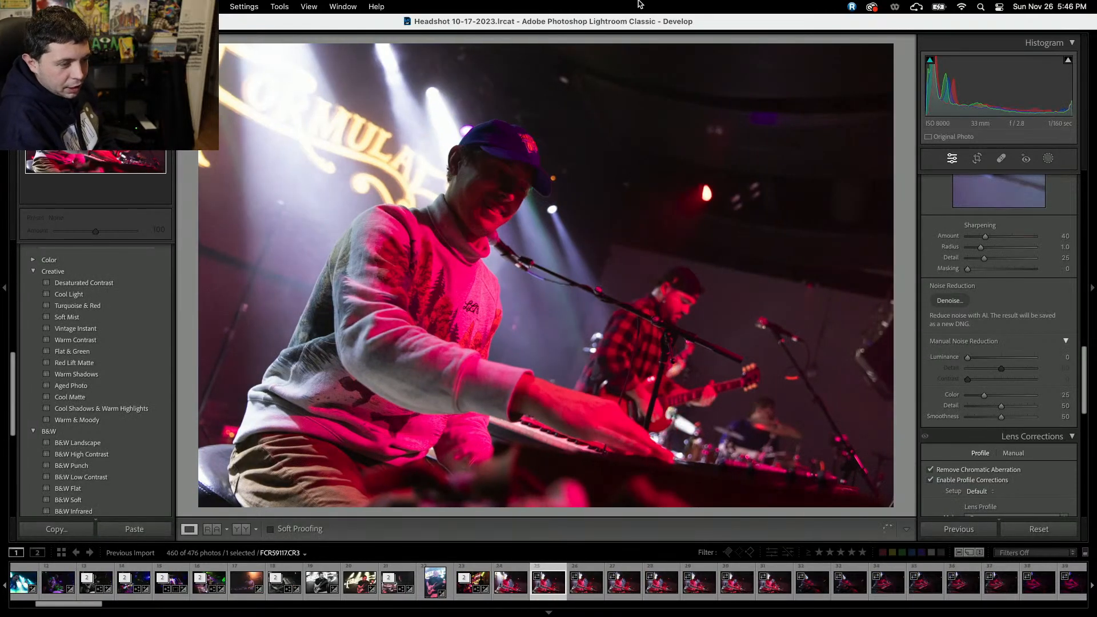
pyautogui.press('Left')
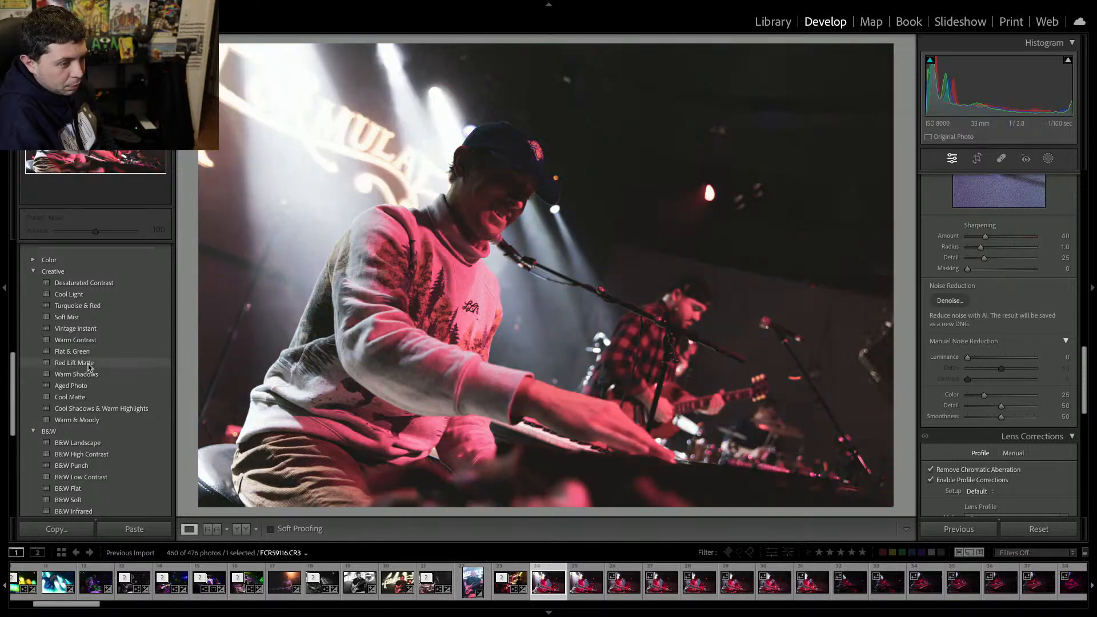
pyautogui.click(89, 366)
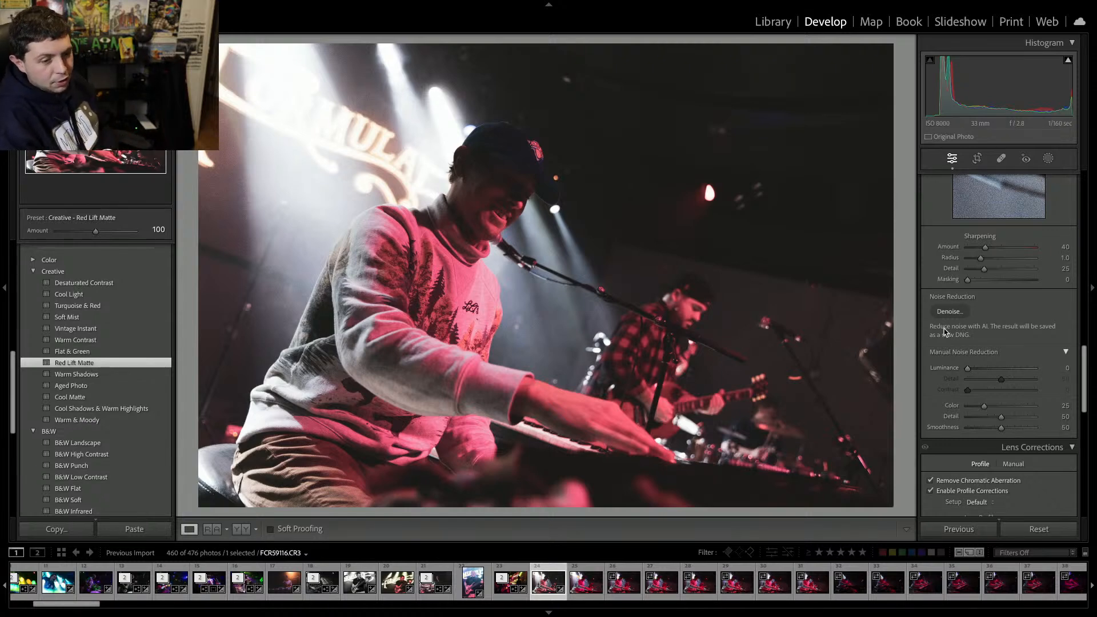
# Set the keyboardist photo's exposure to +0.75 and clarity to +20.
pyautogui.scroll(10, 984, 370)
pyautogui.click(1007, 301)
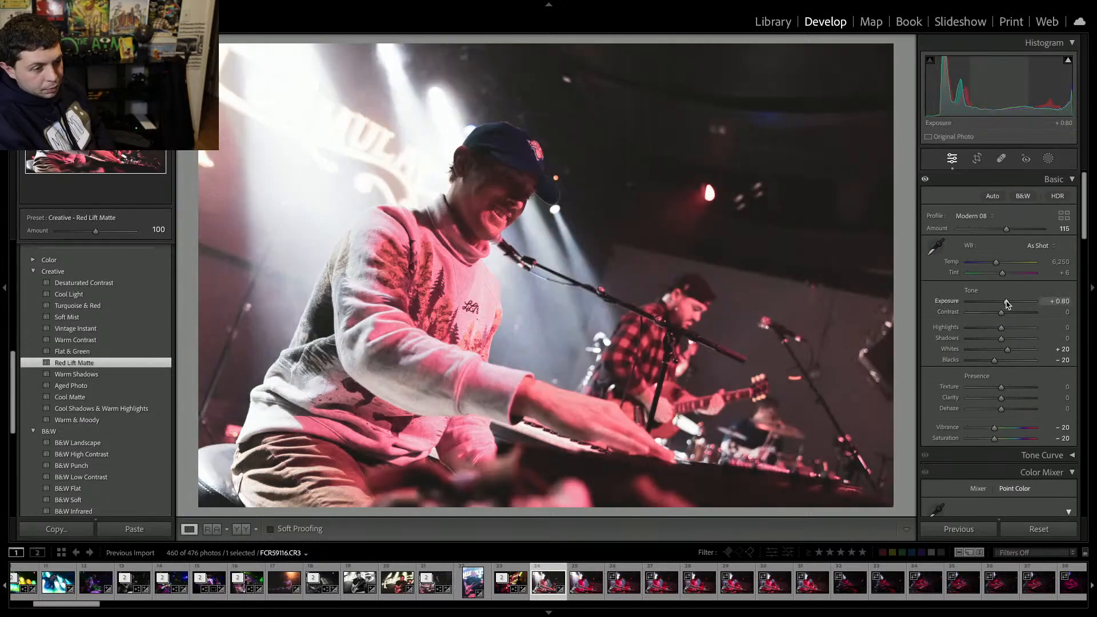
pyautogui.click(1006, 398)
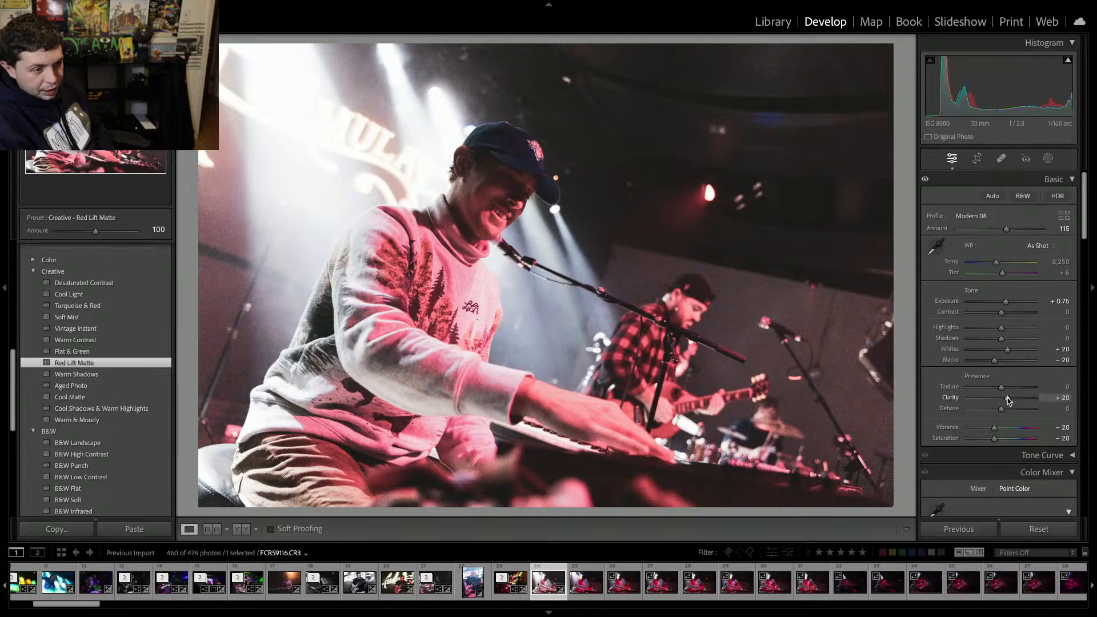
# Set the keyboardist photo's clarity to +7, highlights to -26 and tint to -47.
pyautogui.moveTo(1006, 400); pyautogui.dragTo(1003, 399)
pyautogui.click(991, 327)
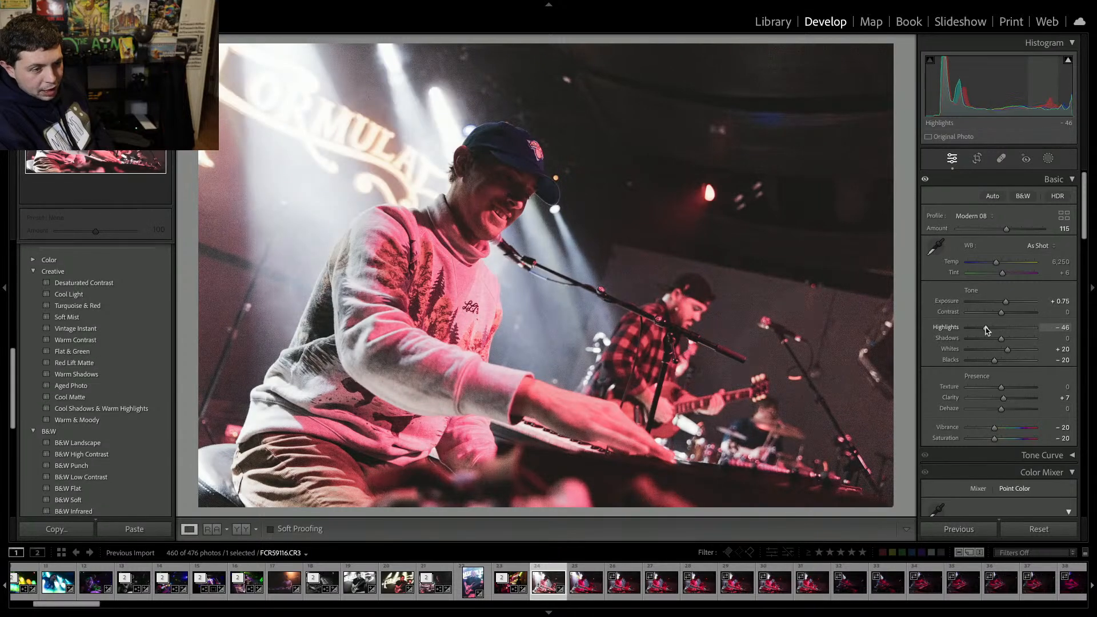
pyautogui.moveTo(1002, 273)
pyautogui.mouseDown()
pyautogui.moveTo(967, 271)
pyautogui.moveTo(990, 273)
pyautogui.mouseUp()
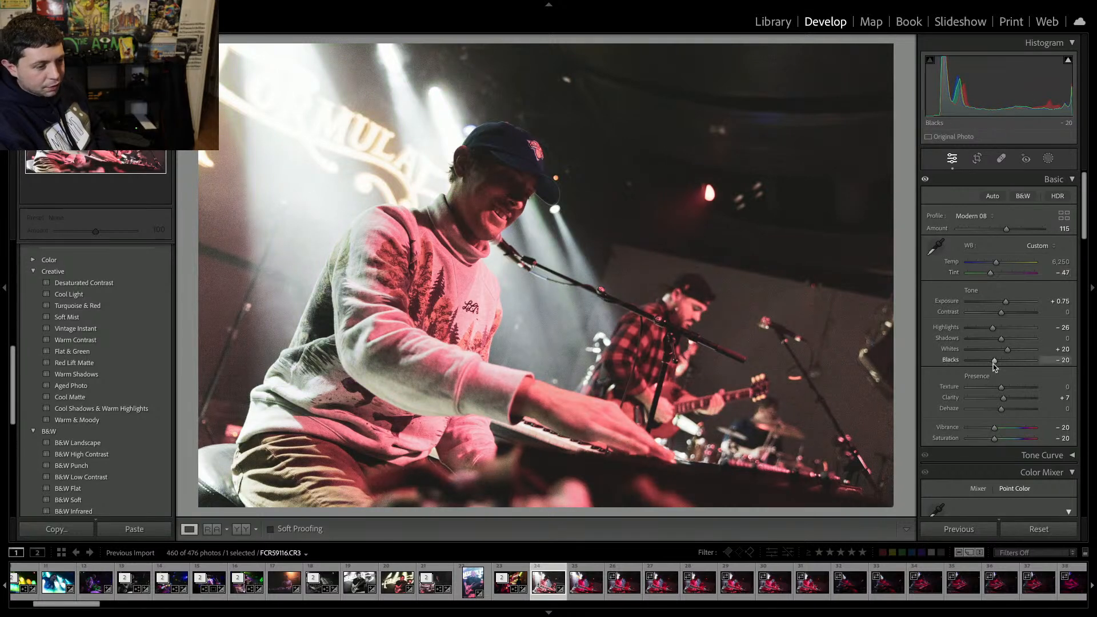
# Remove the following batch of keyboardist frames from the catalog.
pyautogui.press('Delete')
pyautogui.press('Return')
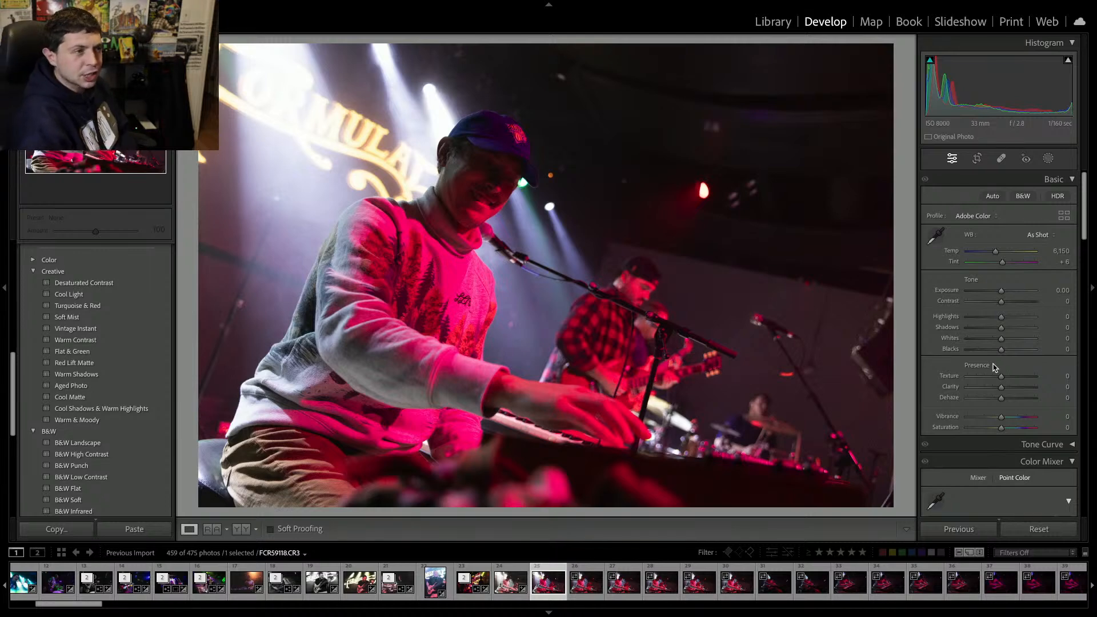
pyautogui.press('Delete')
pyautogui.press('Return')
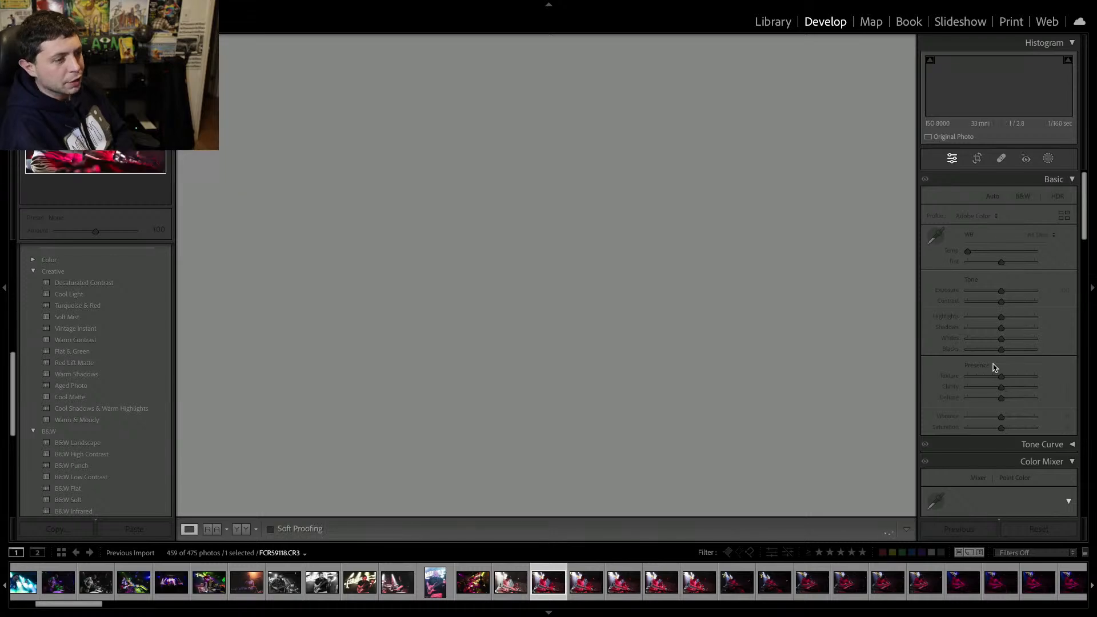
pyautogui.press('Delete')
pyautogui.press('Return')
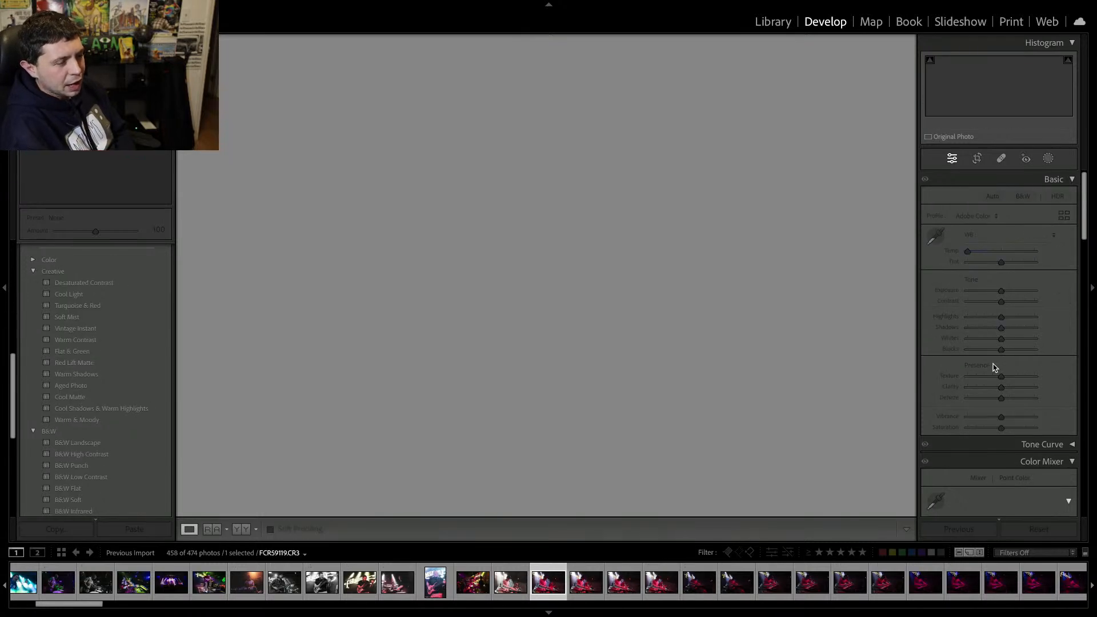
pyautogui.press('Delete')
pyautogui.press('Return')
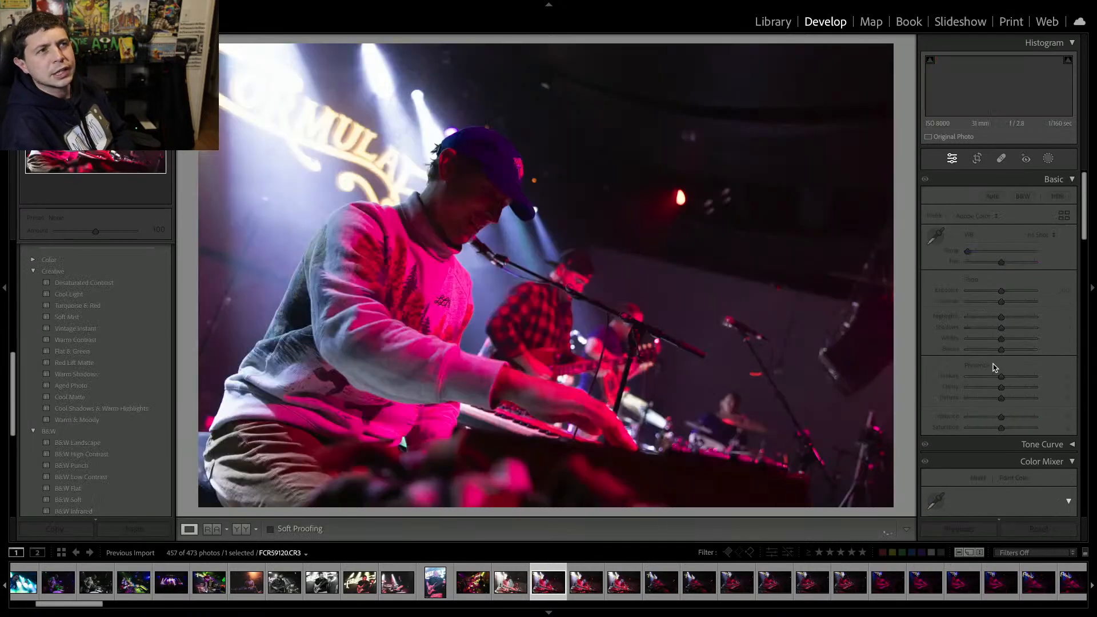
pyautogui.press('Delete')
pyautogui.press('Return')
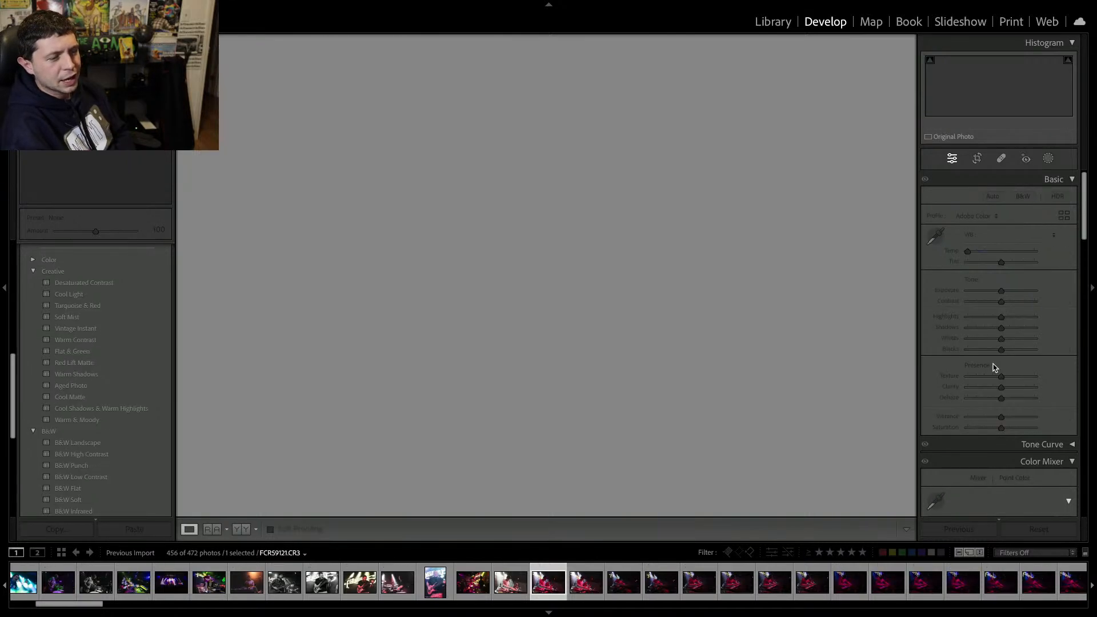
pyautogui.press('Delete')
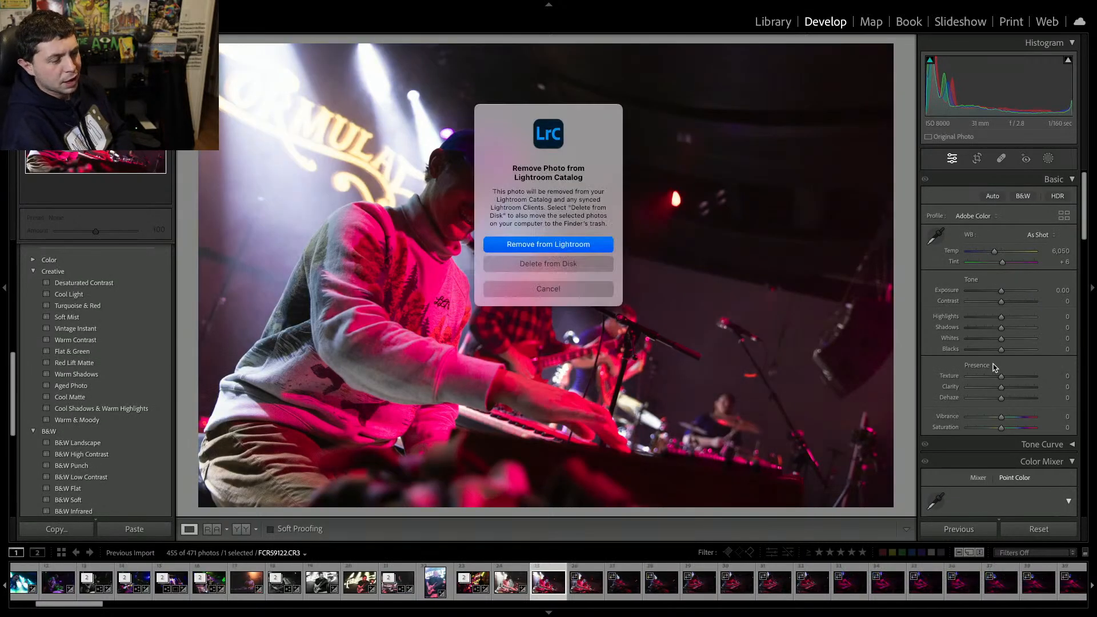
pyautogui.press('Return')
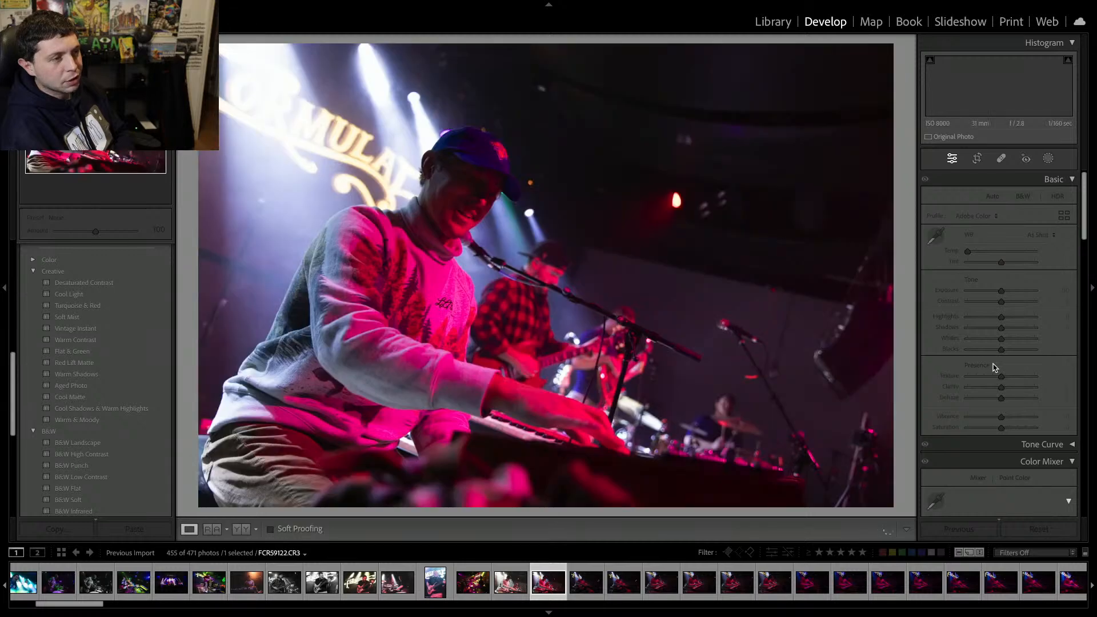
pyautogui.press('Delete')
pyautogui.press('Return')
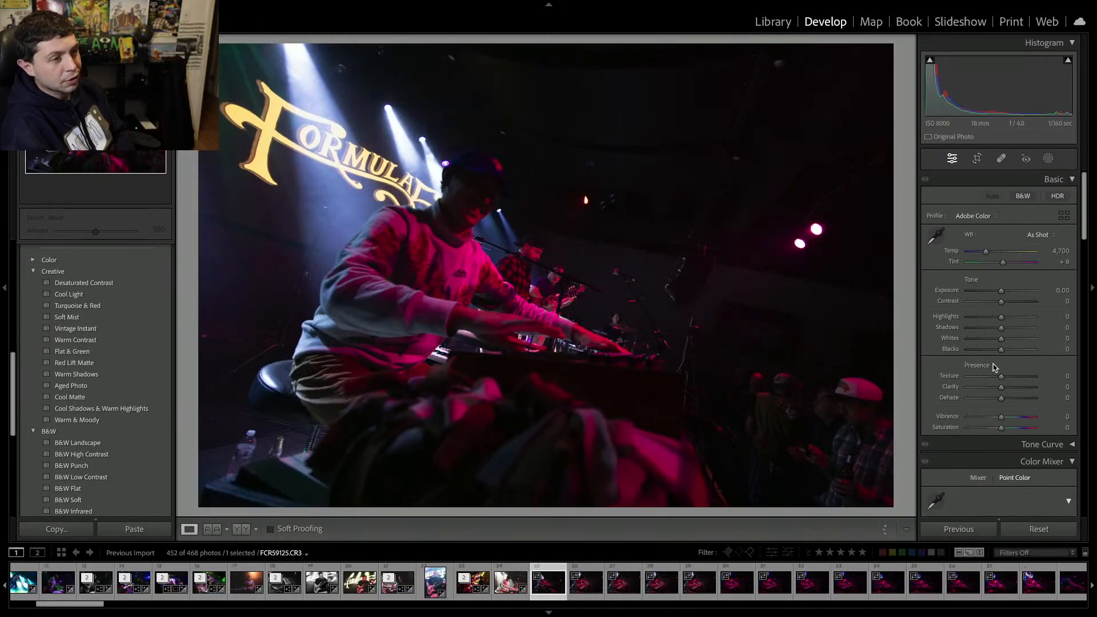
pyautogui.press('Delete')
pyautogui.press('Return')
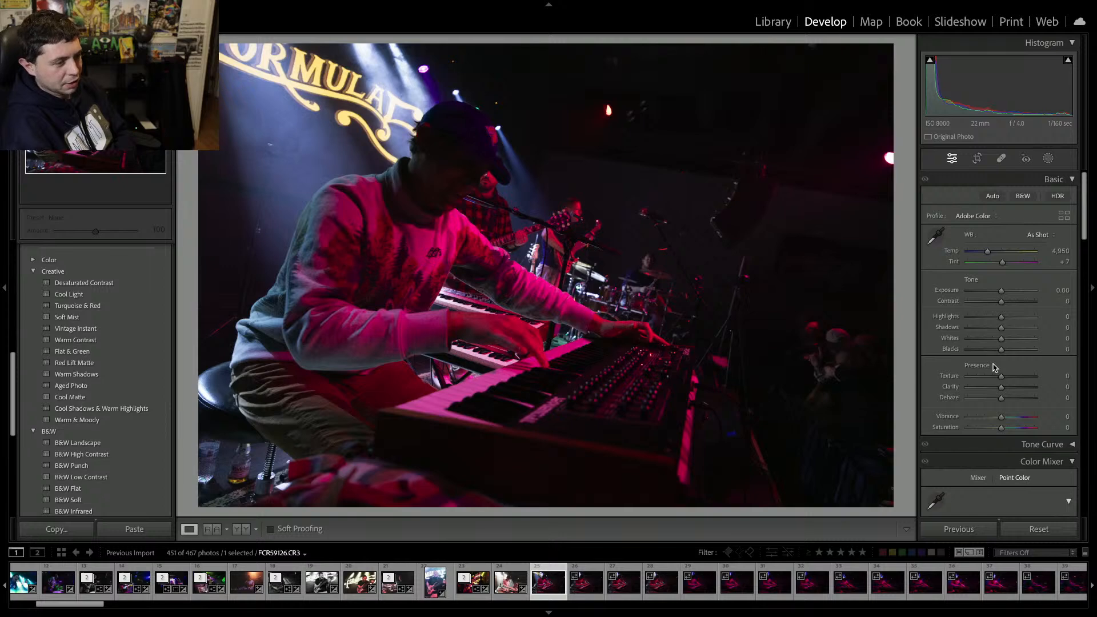
pyautogui.press('Delete')
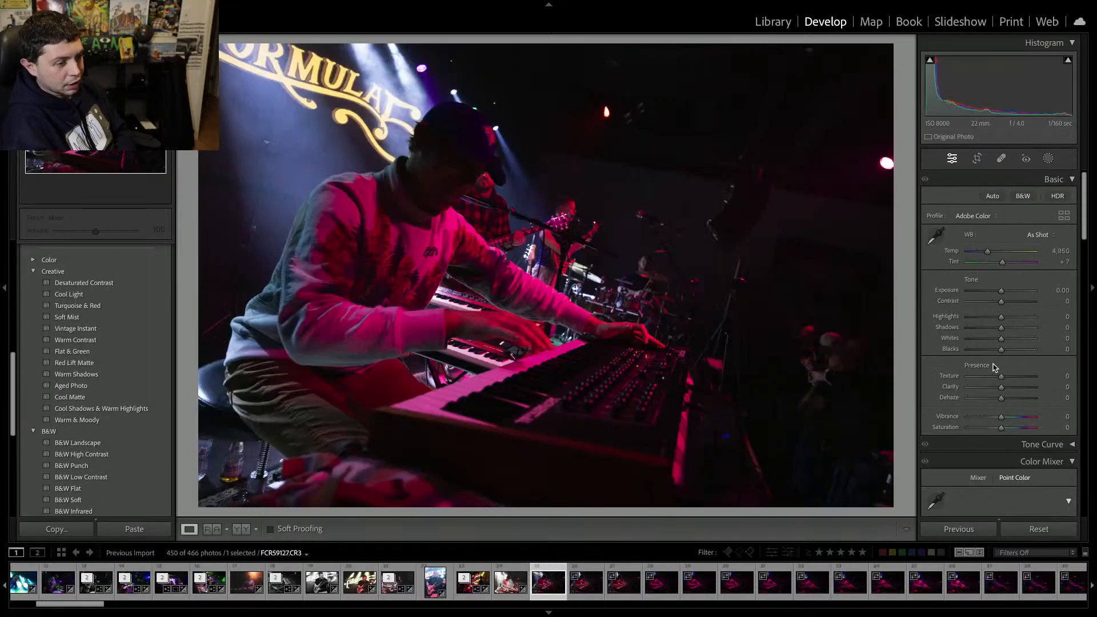
pyautogui.press('Delete')
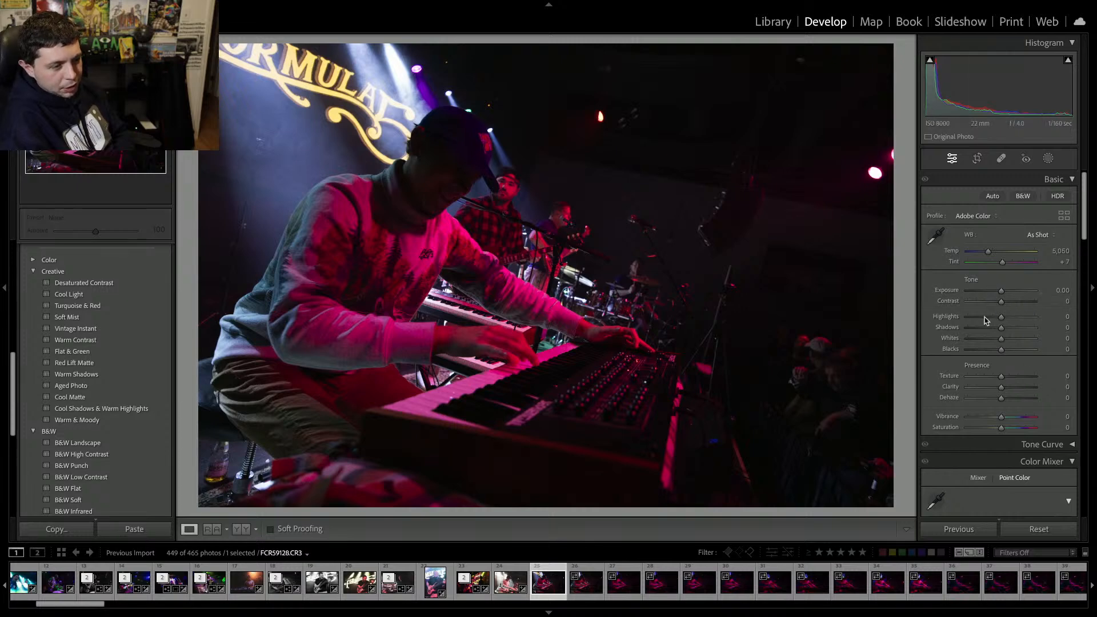
# Turn the angled keyboardist photo black and white with vibrance and saturation at -100, exposure +1.20 and contrast +14.
pyautogui.moveTo(976, 428); pyautogui.dragTo(920, 420)
pyautogui.moveTo(1001, 290); pyautogui.dragTo(1011, 294)
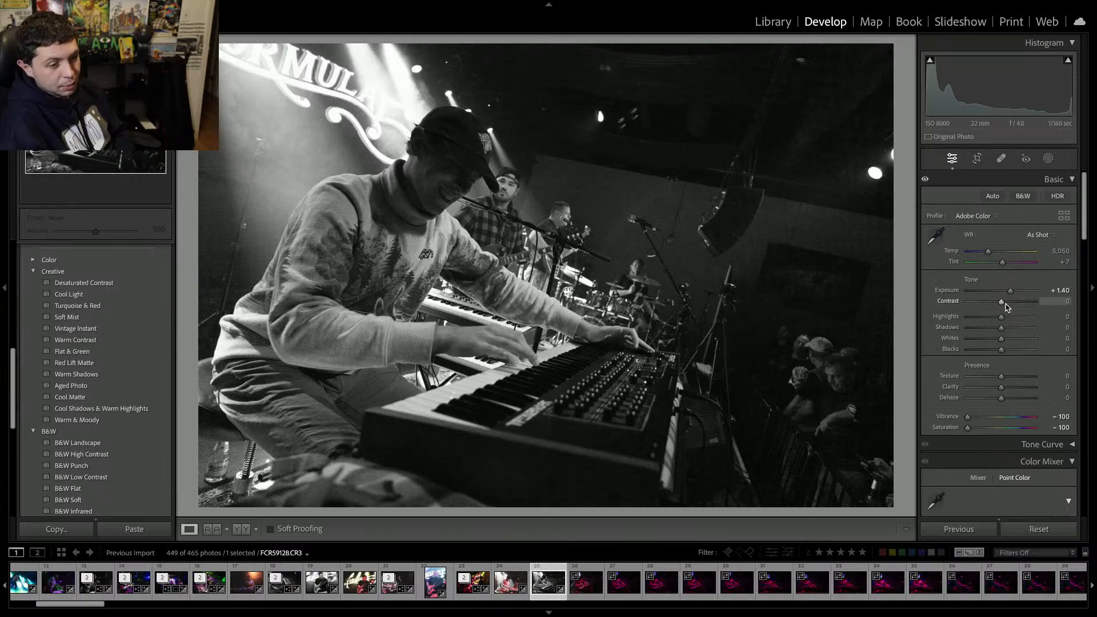
pyautogui.click(1005, 302)
pyautogui.click(1006, 292)
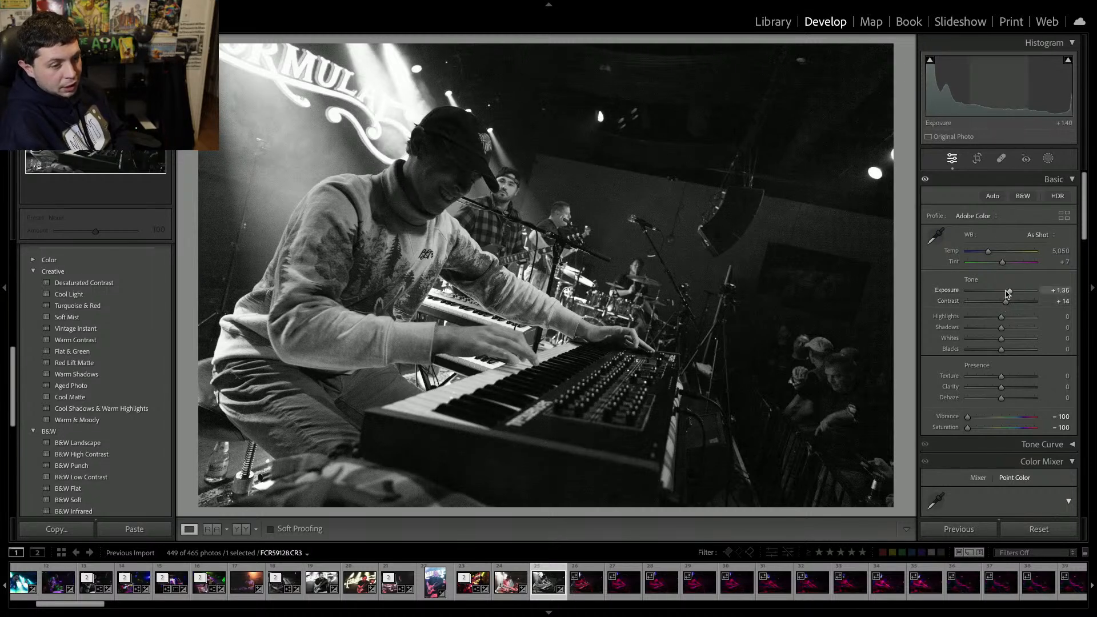
pyautogui.click(811, 209)
pyautogui.click(813, 208)
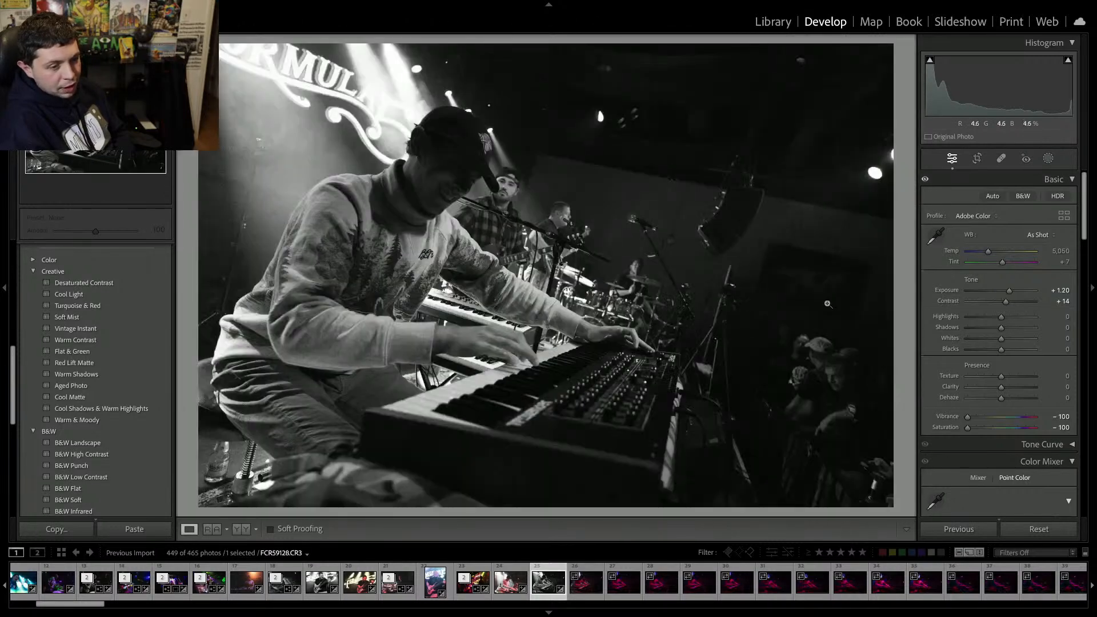
# Apply AI Denoise to the black-and-white keyboardist photo with an amount of 44.
pyautogui.scroll(-10, 939, 455)
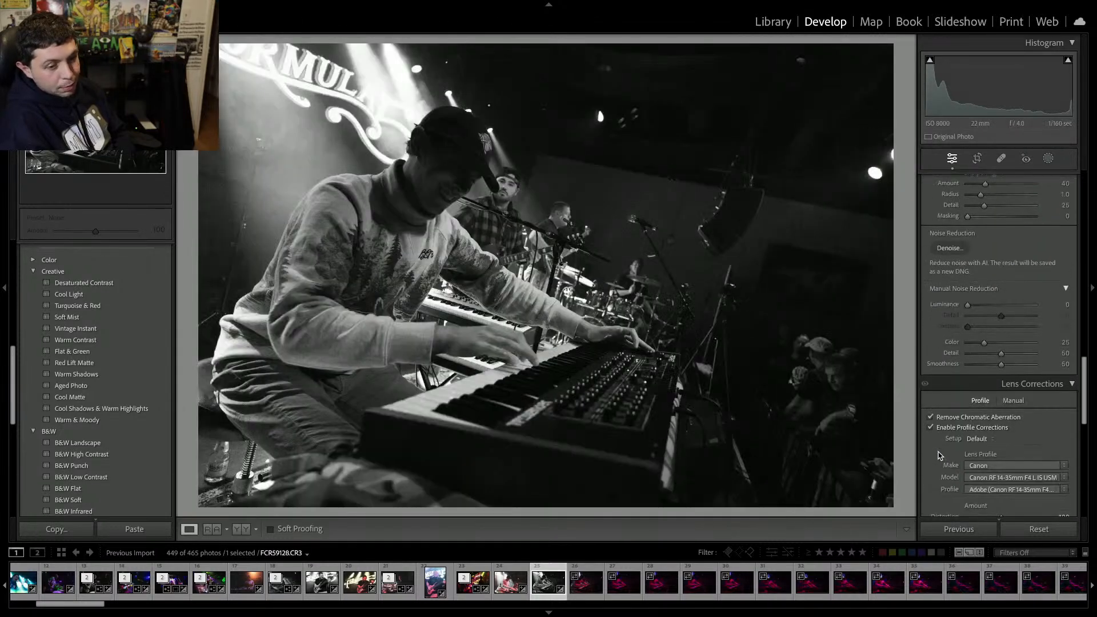
pyautogui.click(950, 251)
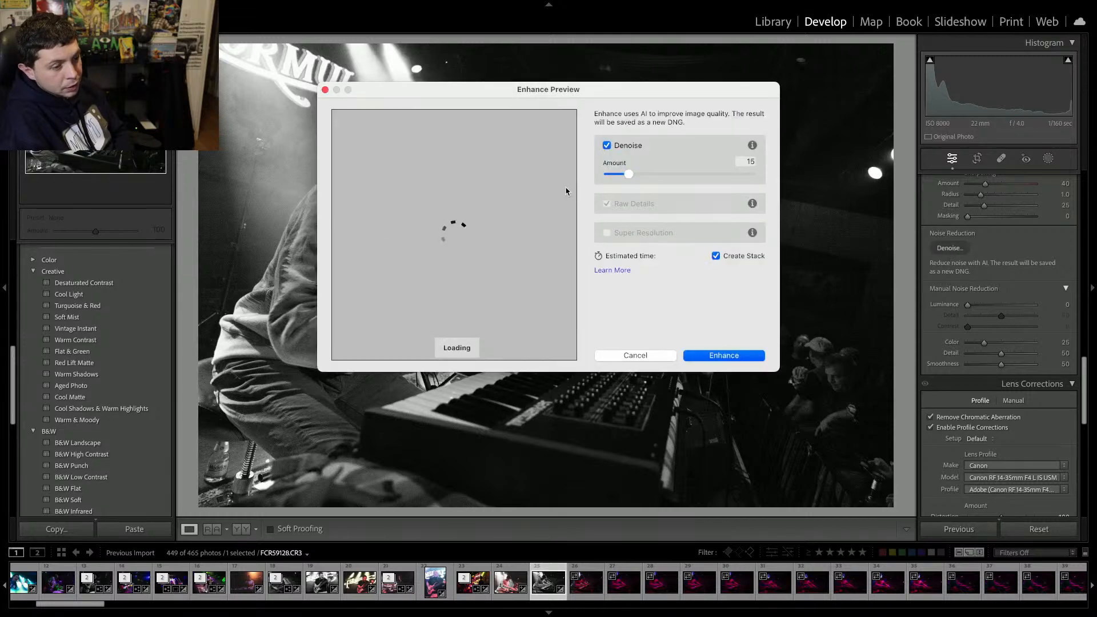
pyautogui.moveTo(655, 176); pyautogui.dragTo(661, 178)
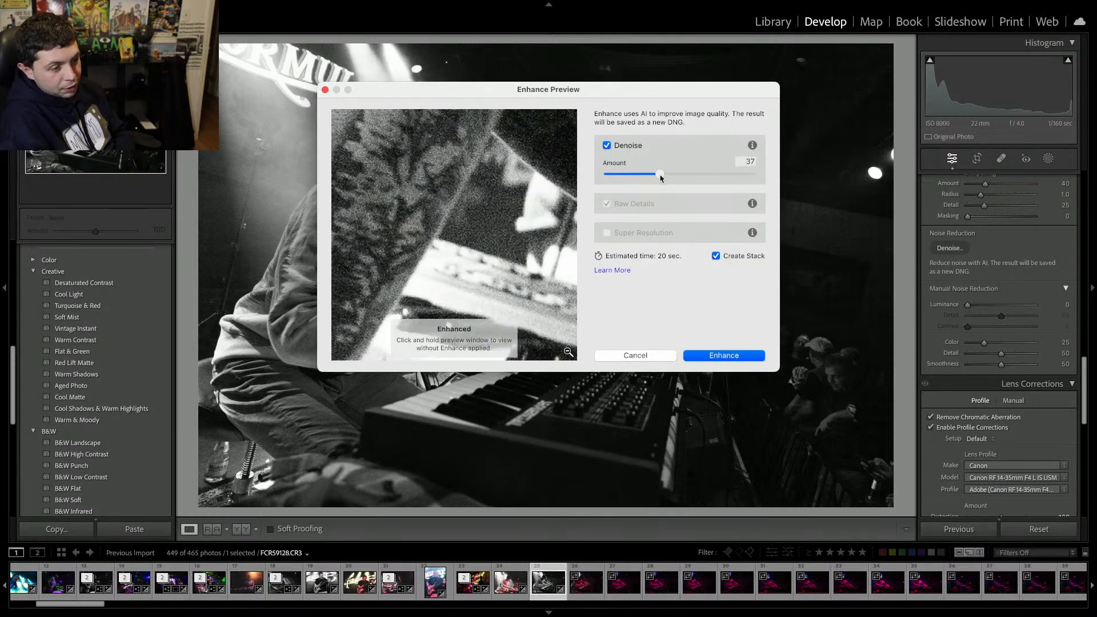
pyautogui.click(671, 174)
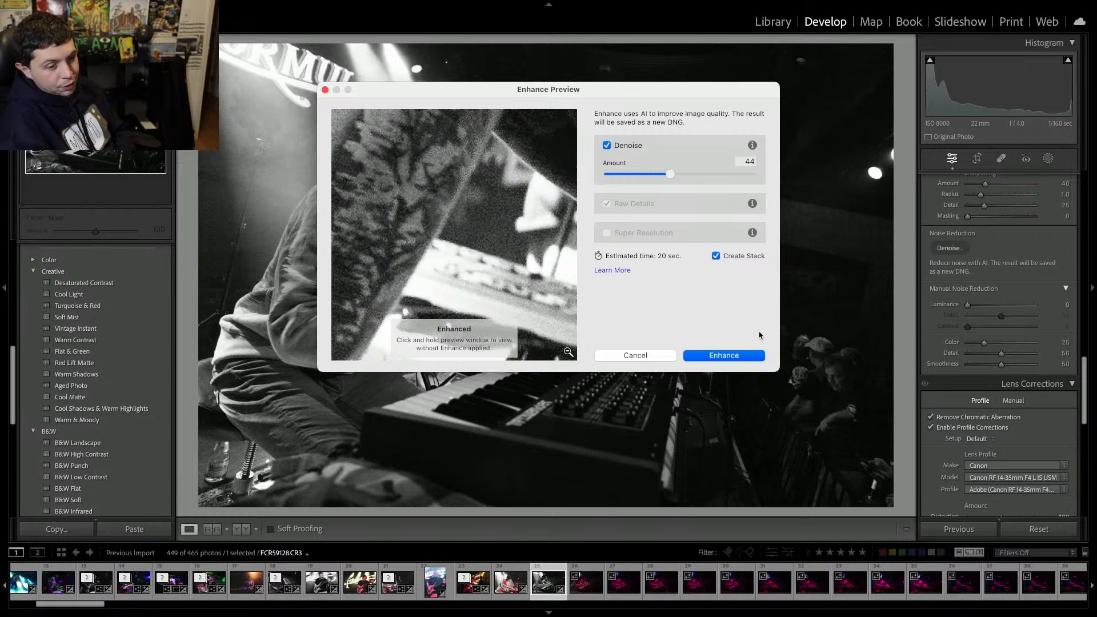
pyautogui.click(739, 359)
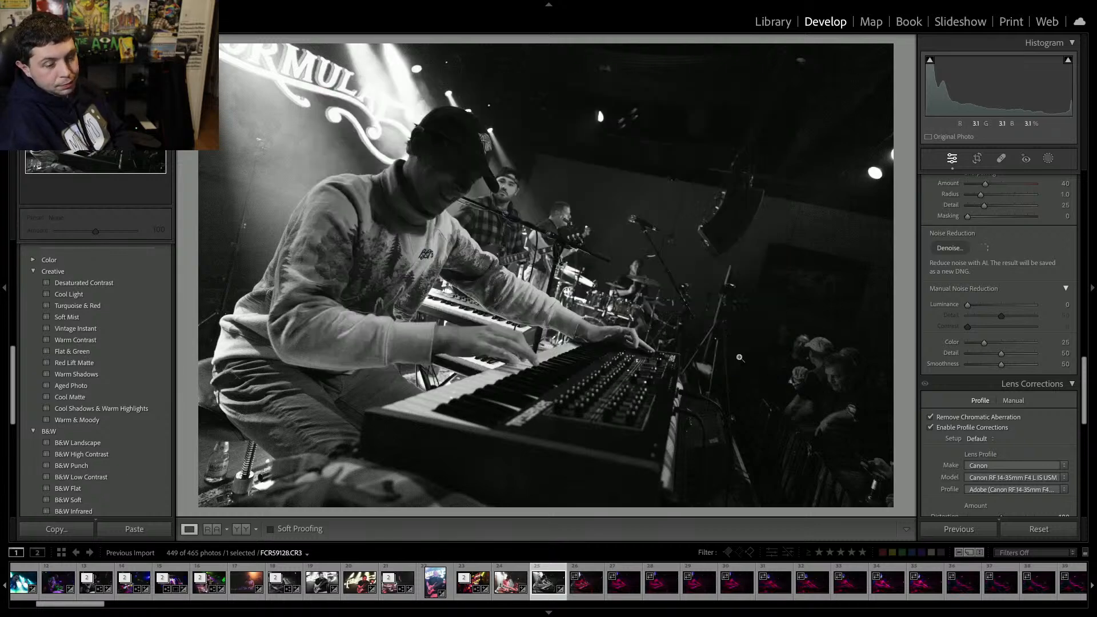
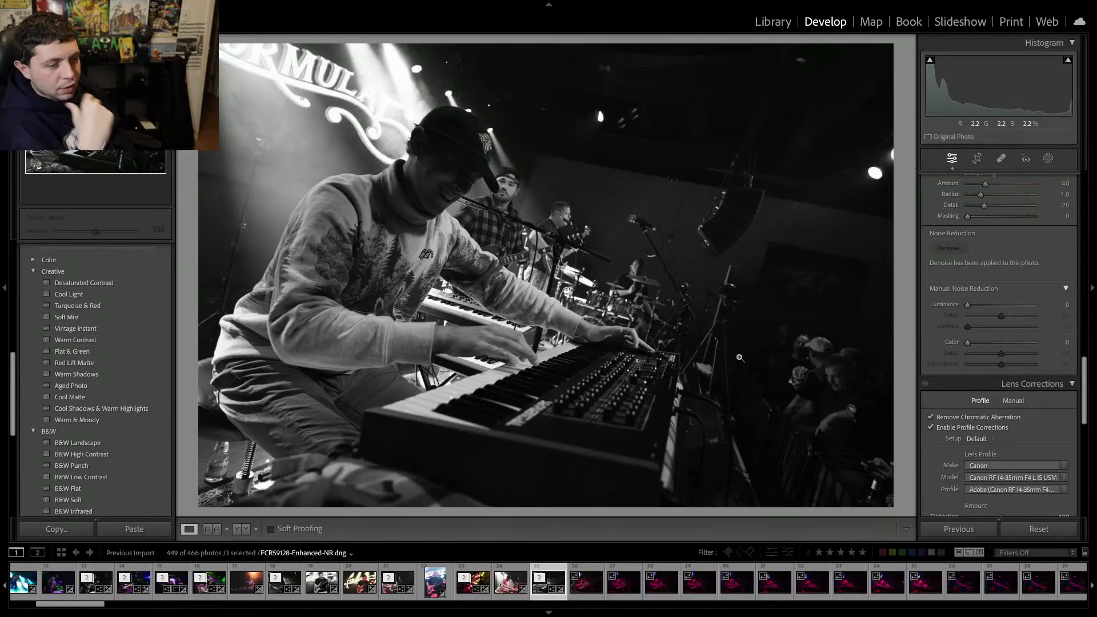
# Remove the following batch of keyboardist frames from the catalog.
pyautogui.scroll(10, 997, 237)
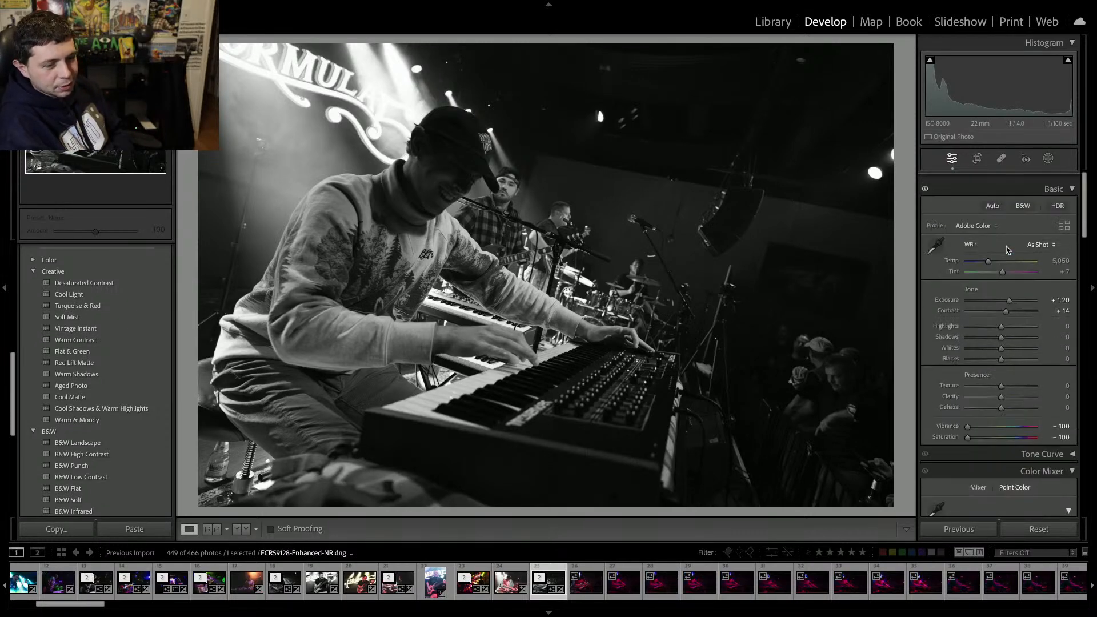
pyautogui.scroll(-1, 1007, 249)
pyautogui.moveTo(1001, 387); pyautogui.dragTo(1009, 390)
pyautogui.press('Right')
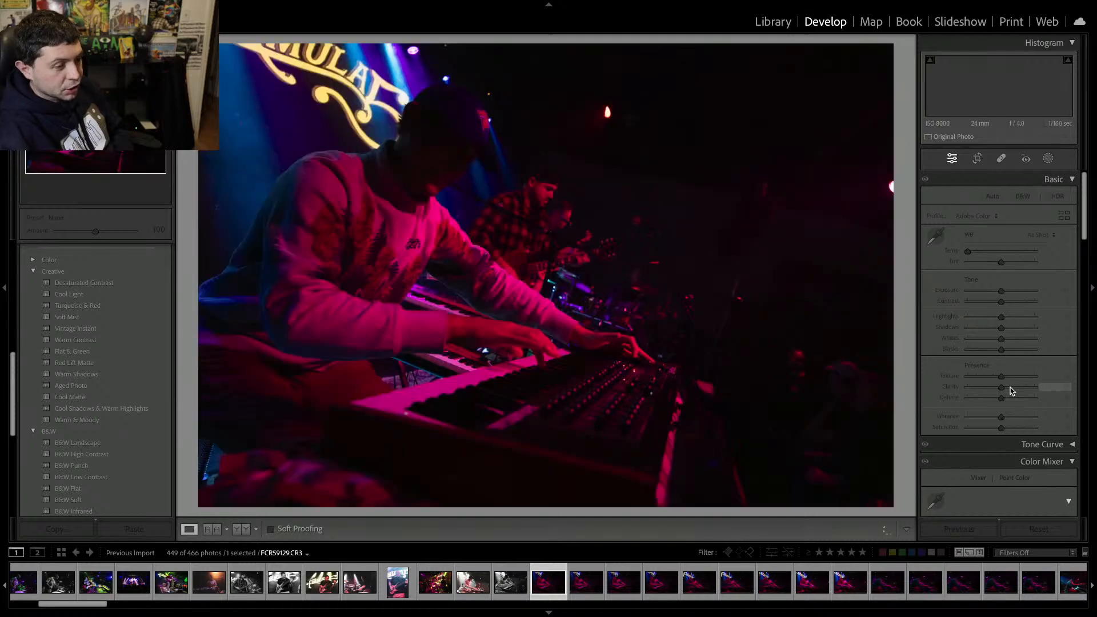
pyautogui.press('Delete')
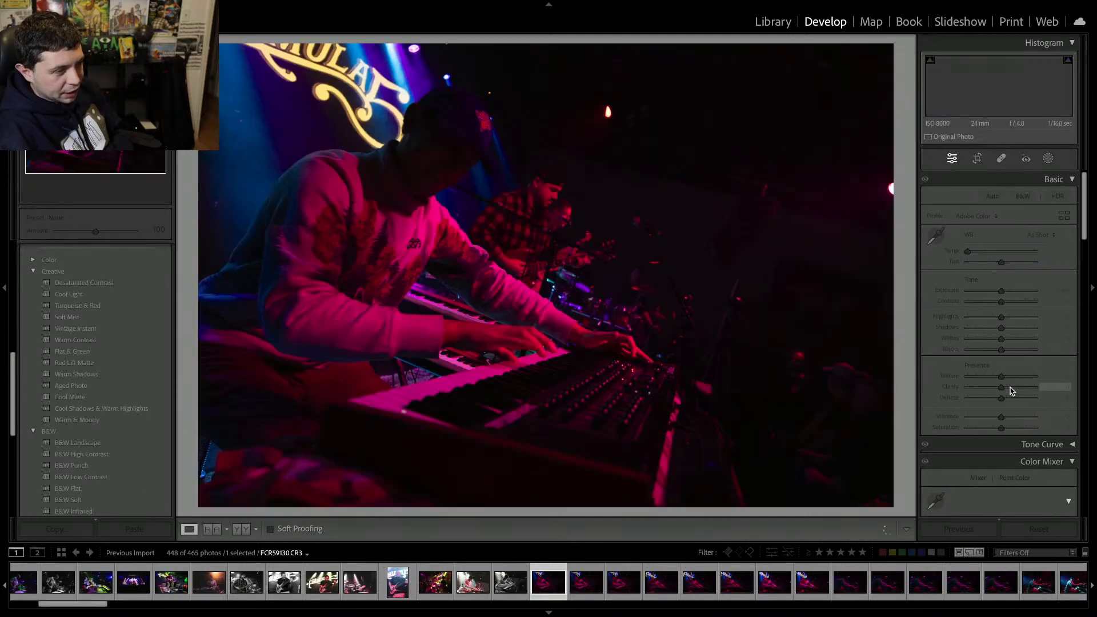
pyautogui.press('Delete')
pyautogui.press('Return')
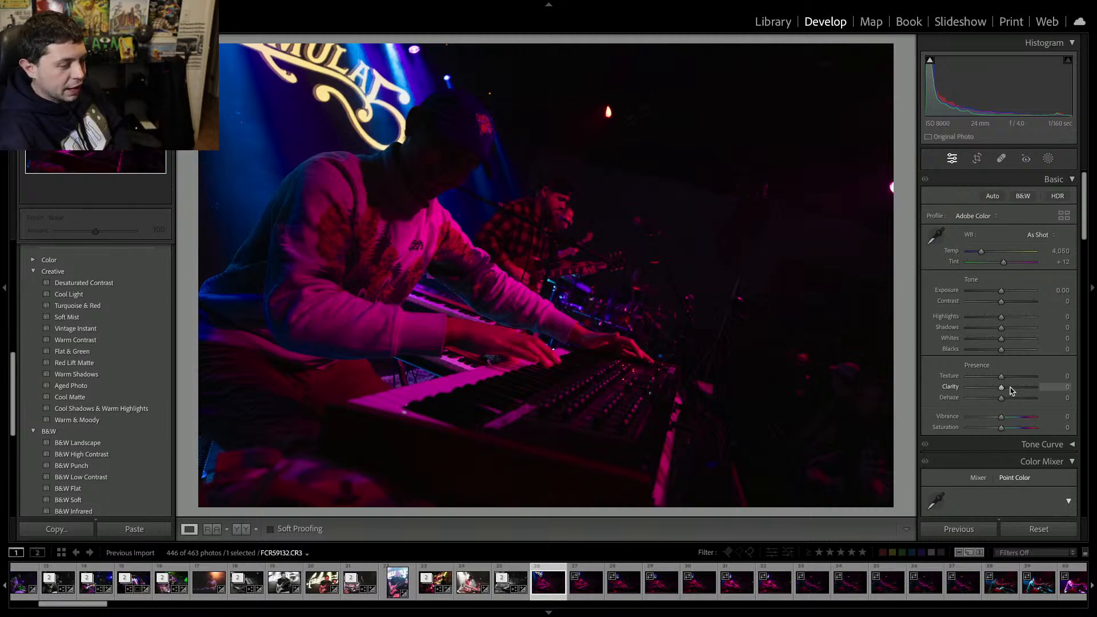
pyautogui.press('Delete')
pyautogui.press('Return')
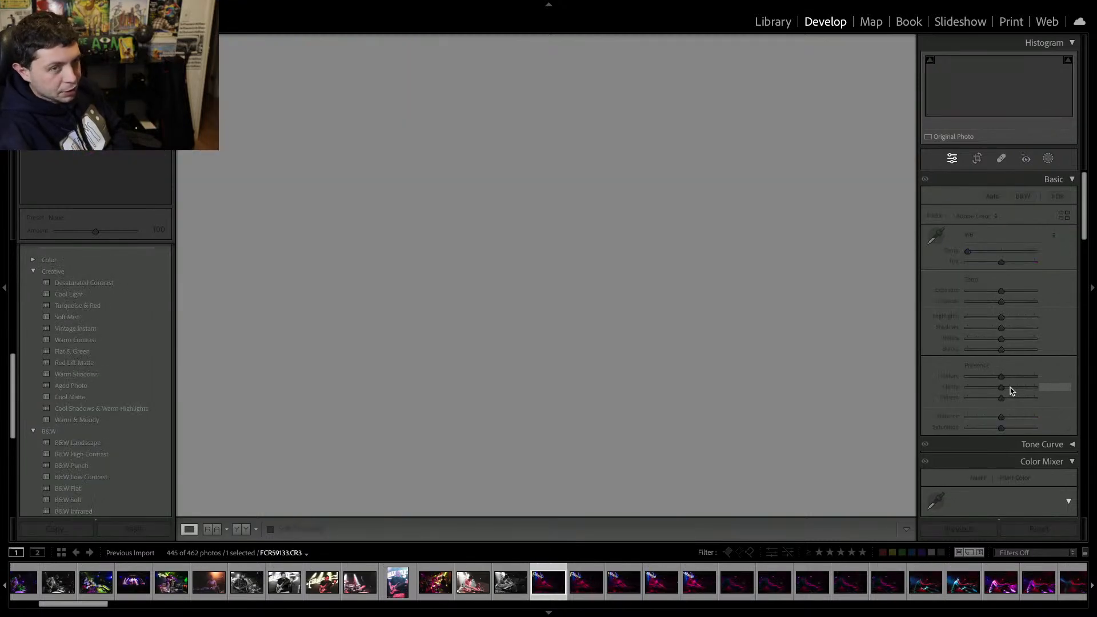
pyautogui.press('Delete')
pyautogui.press('Return')
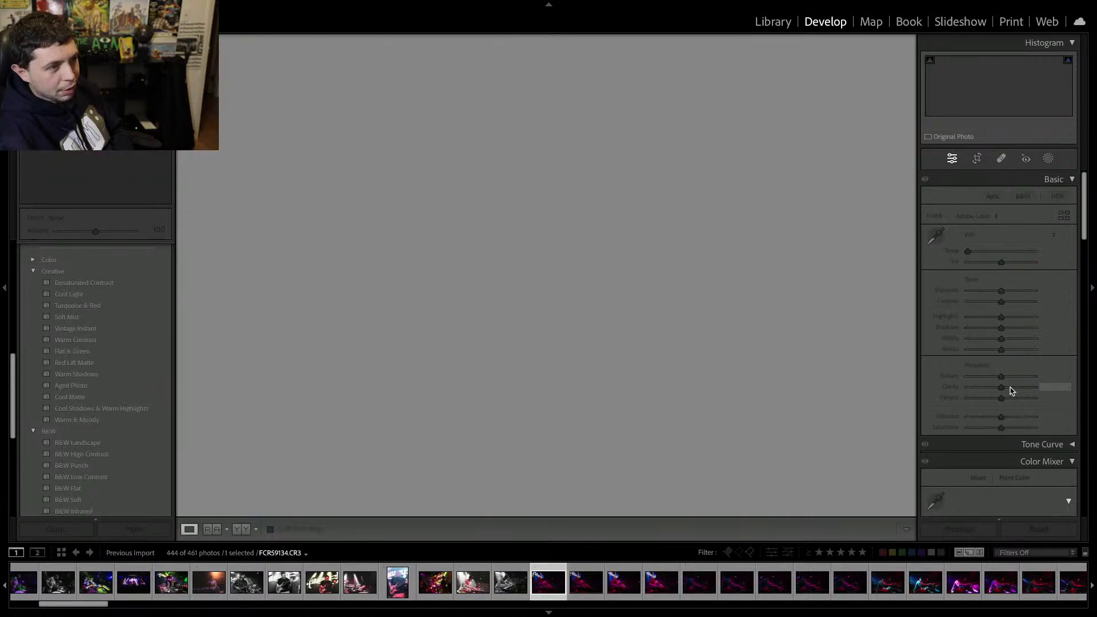
pyautogui.press('Delete')
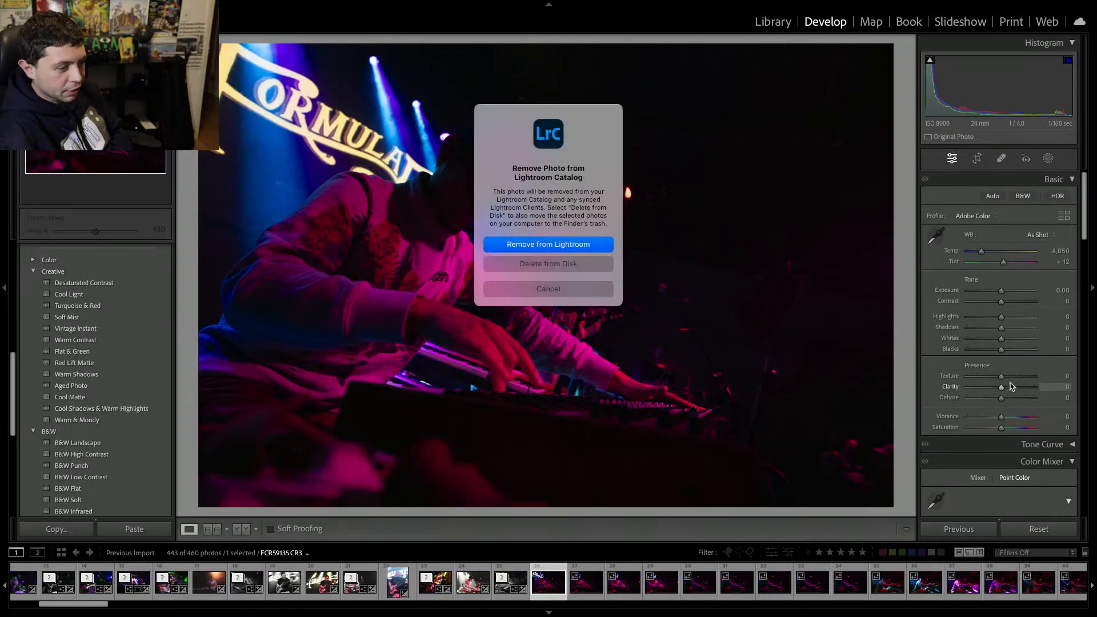
pyautogui.click(569, 293)
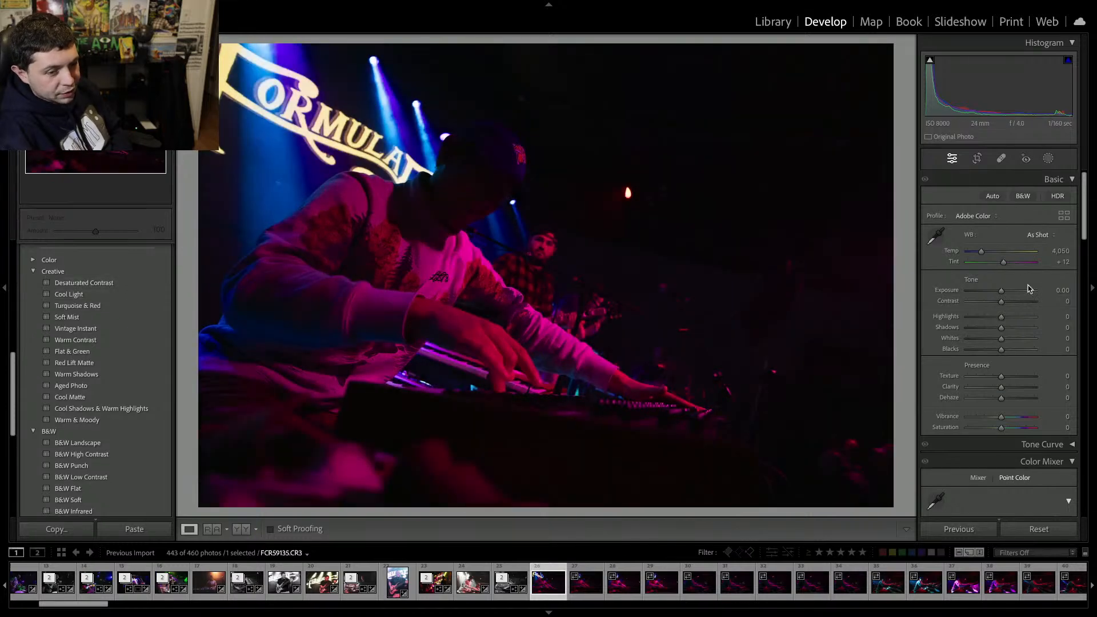
# Raise the next keyboardist photo's exposure to +1.70 and clarity to +26, checking detail at full zoom.
pyautogui.moveTo(1028, 289); pyautogui.dragTo(1013, 291)
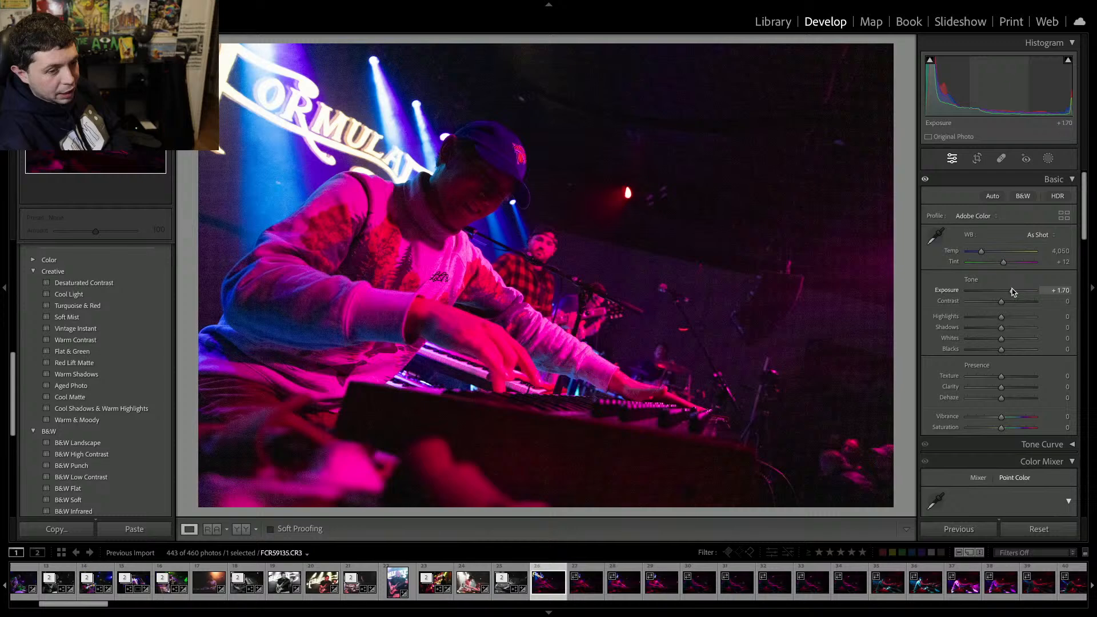
pyautogui.click(1010, 388)
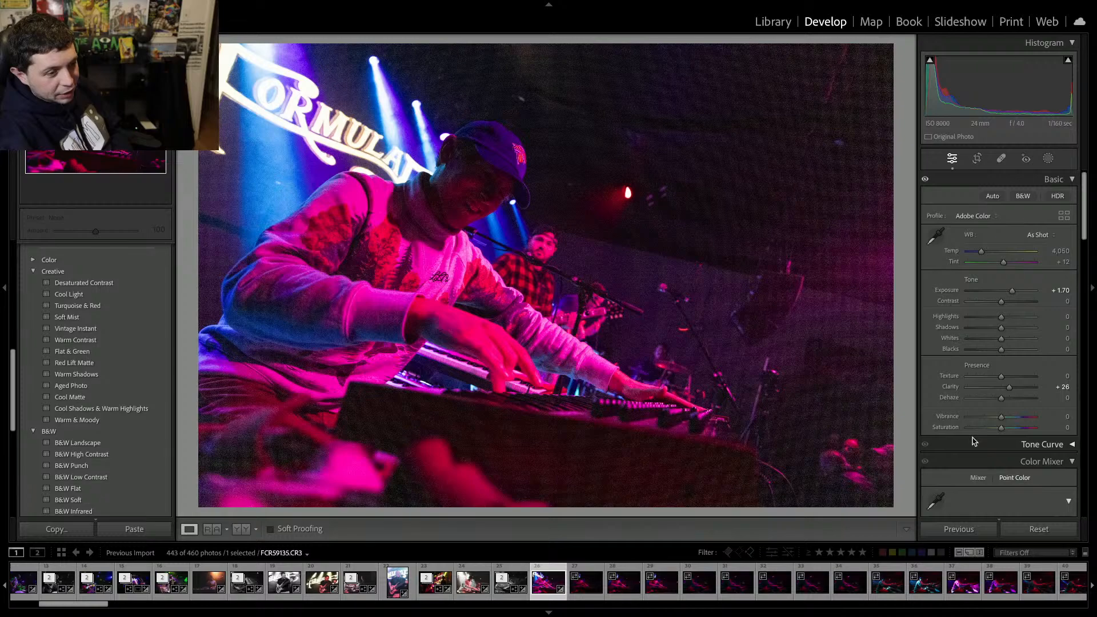
pyautogui.click(697, 244)
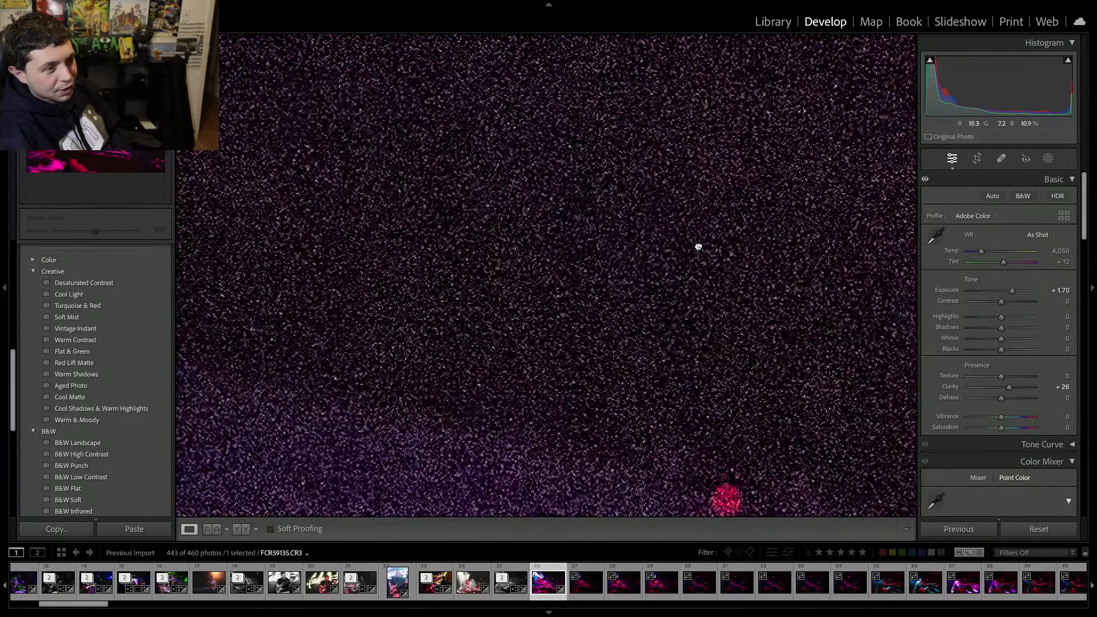
pyautogui.click(697, 245)
# Turn the photo black and white with vibrance and saturation at -100 and exposure at +1.65.
pyautogui.click(966, 427)
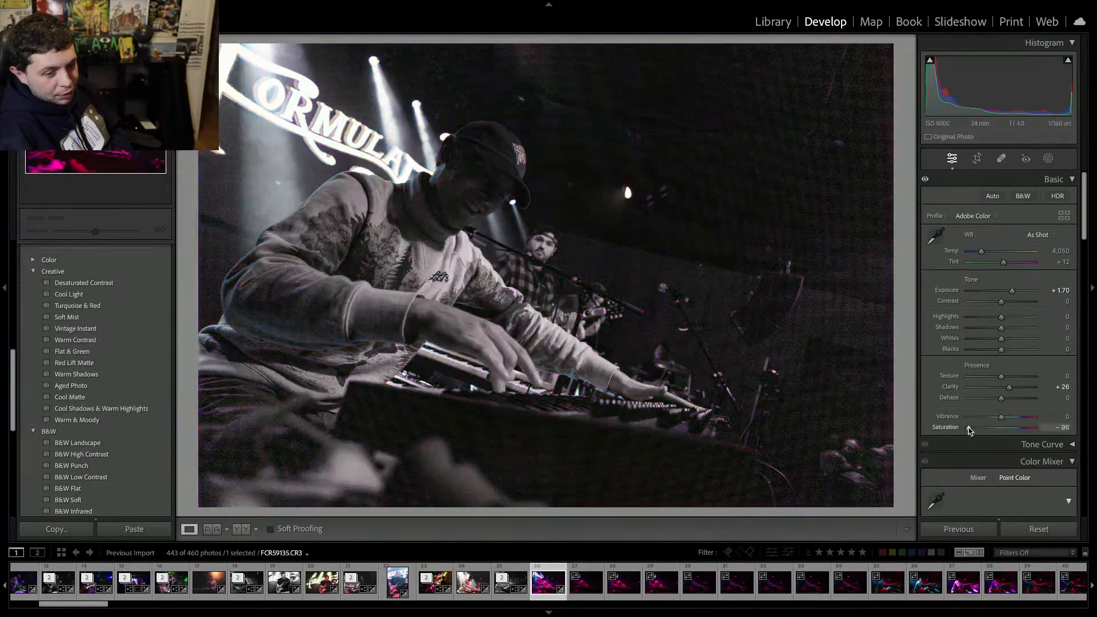
pyautogui.click(967, 416)
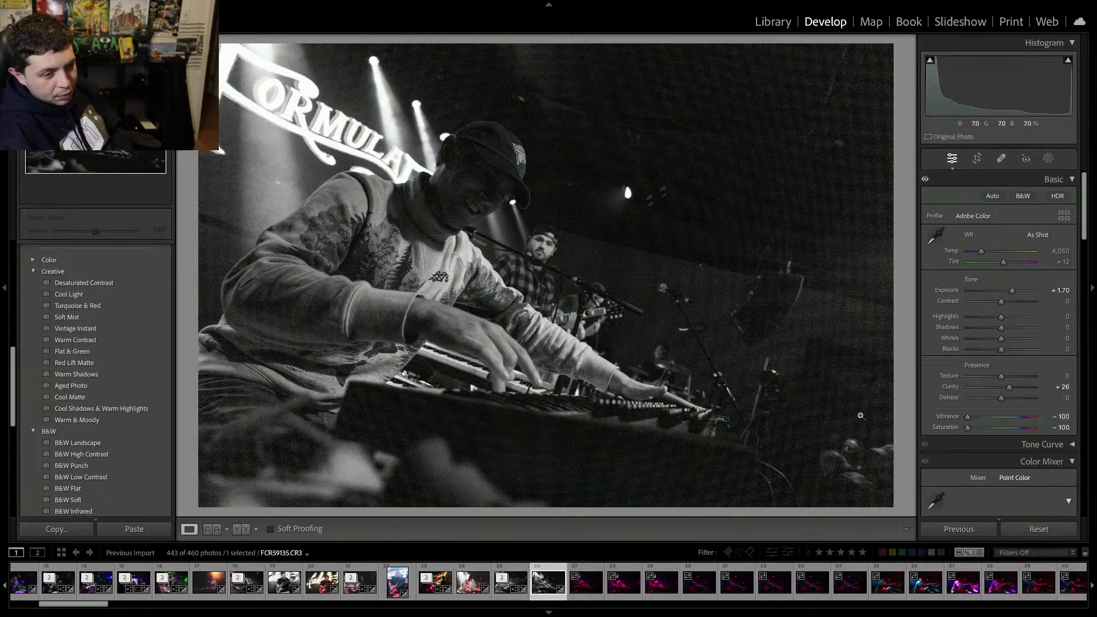
pyautogui.moveTo(1012, 290); pyautogui.dragTo(1009, 290)
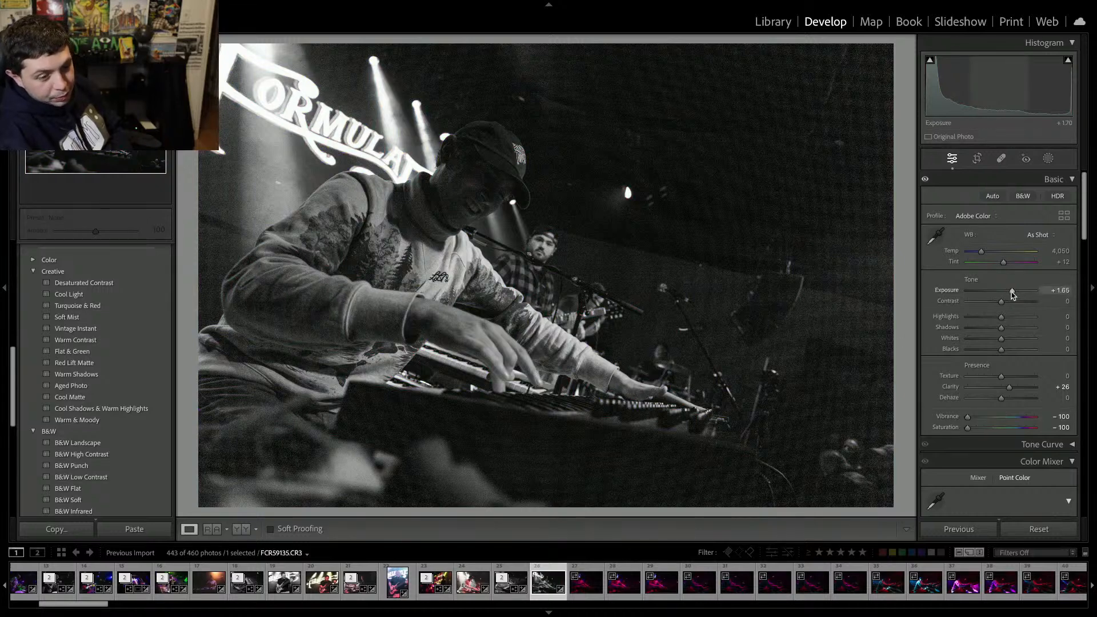
# Apply AI Denoise to the black-and-white keyboardist photo.
pyautogui.scroll(-10, 986, 374)
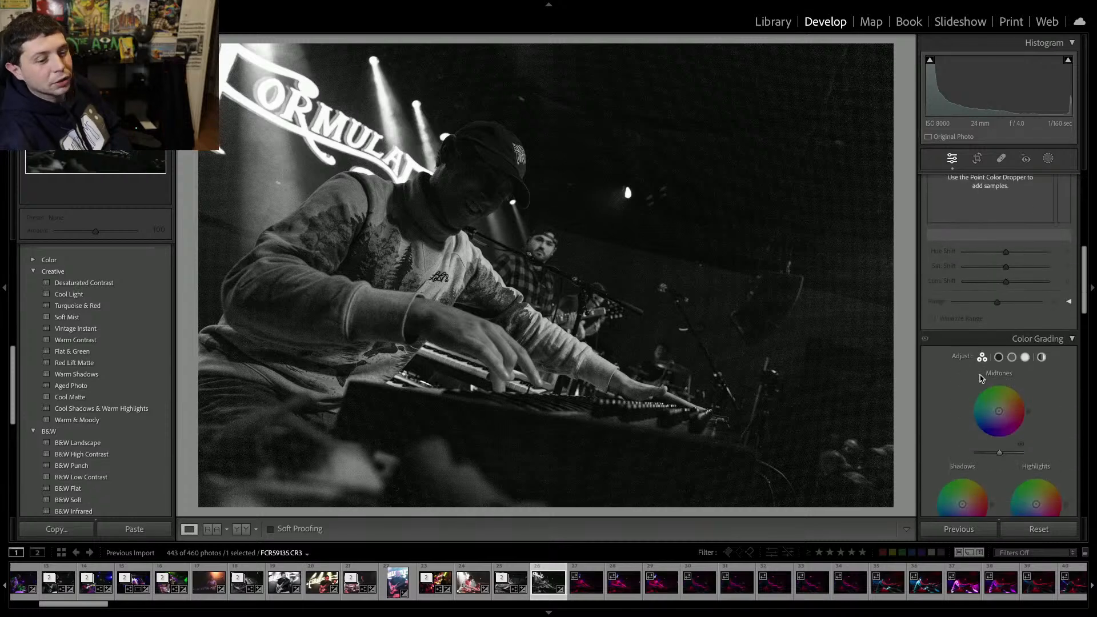
pyautogui.click(958, 333)
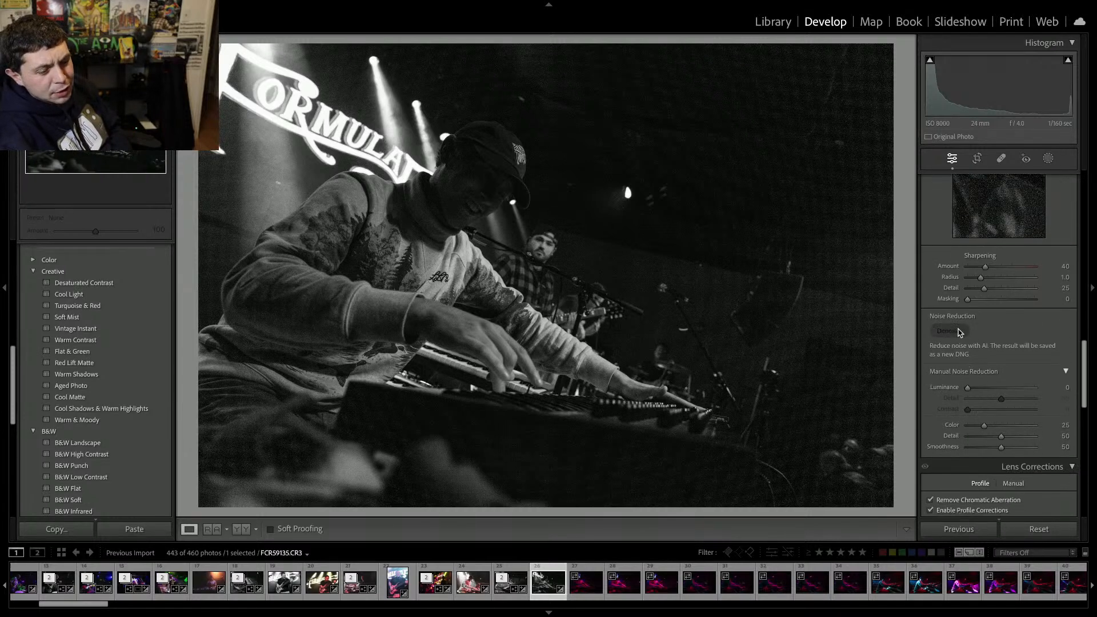
pyautogui.press('Escape')
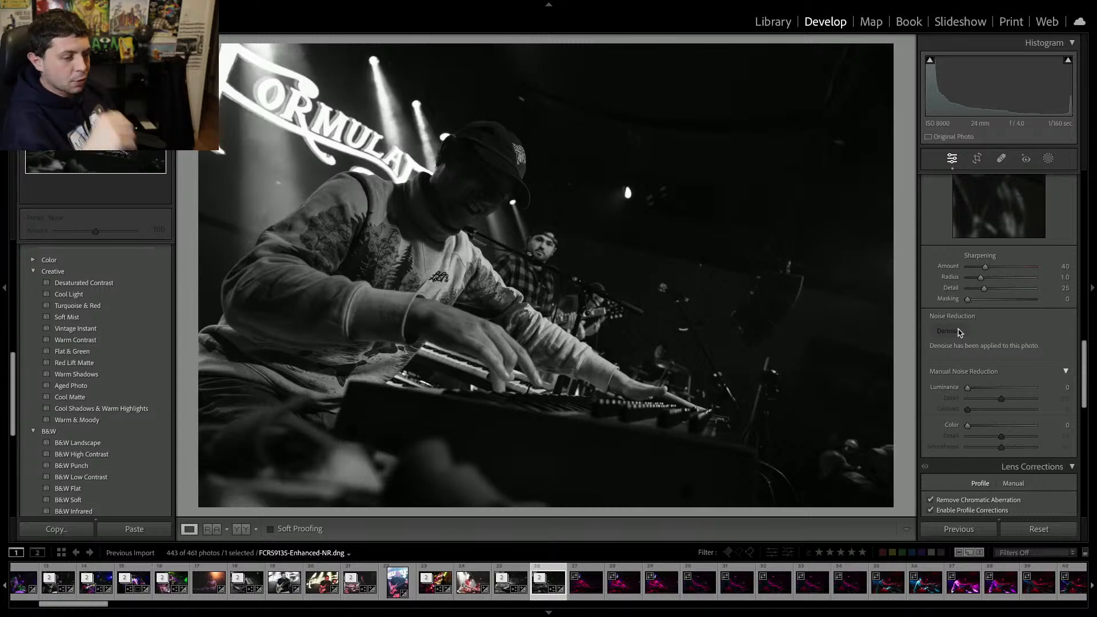
# Remove the next run of keyboardist frames from the catalog.
pyautogui.press('Right')
pyautogui.click(959, 333)
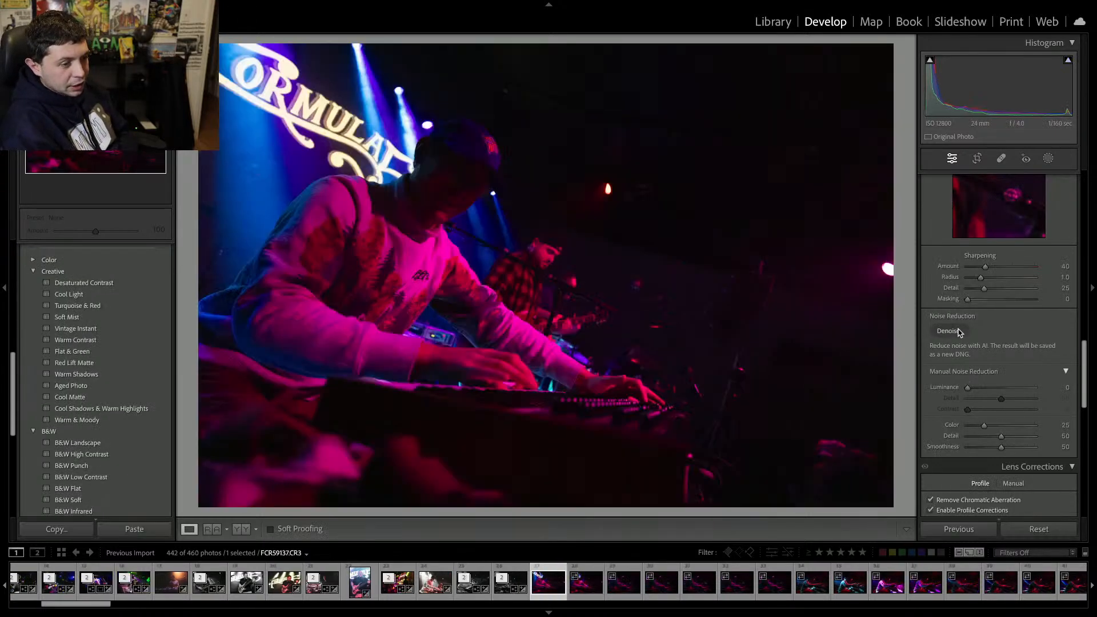
pyautogui.press('Delete')
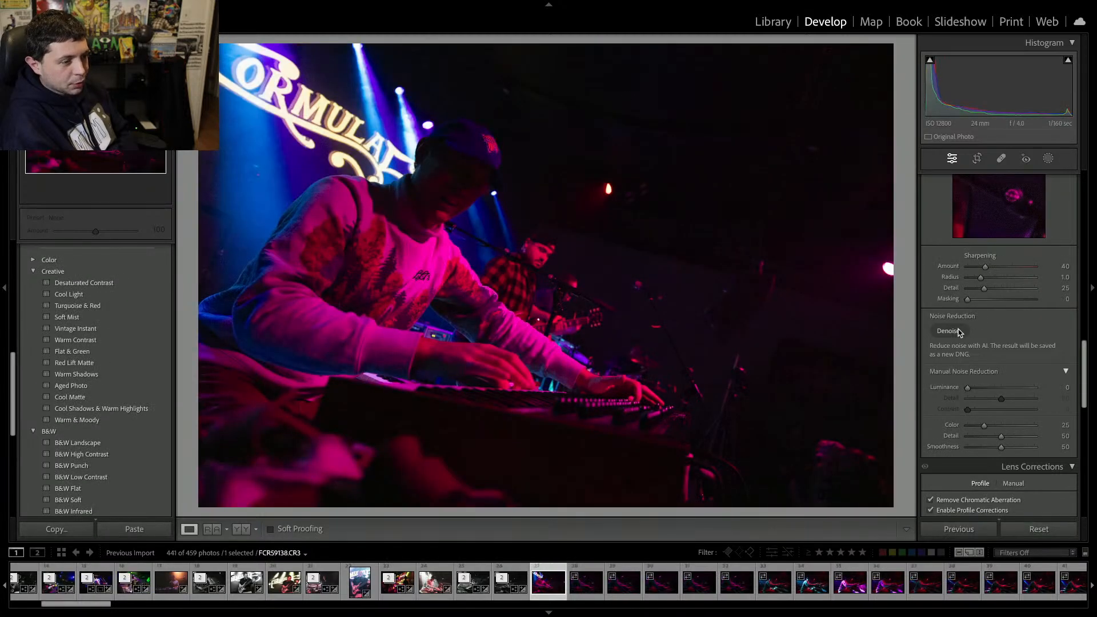
pyautogui.press('Delete')
pyautogui.press('Delete')
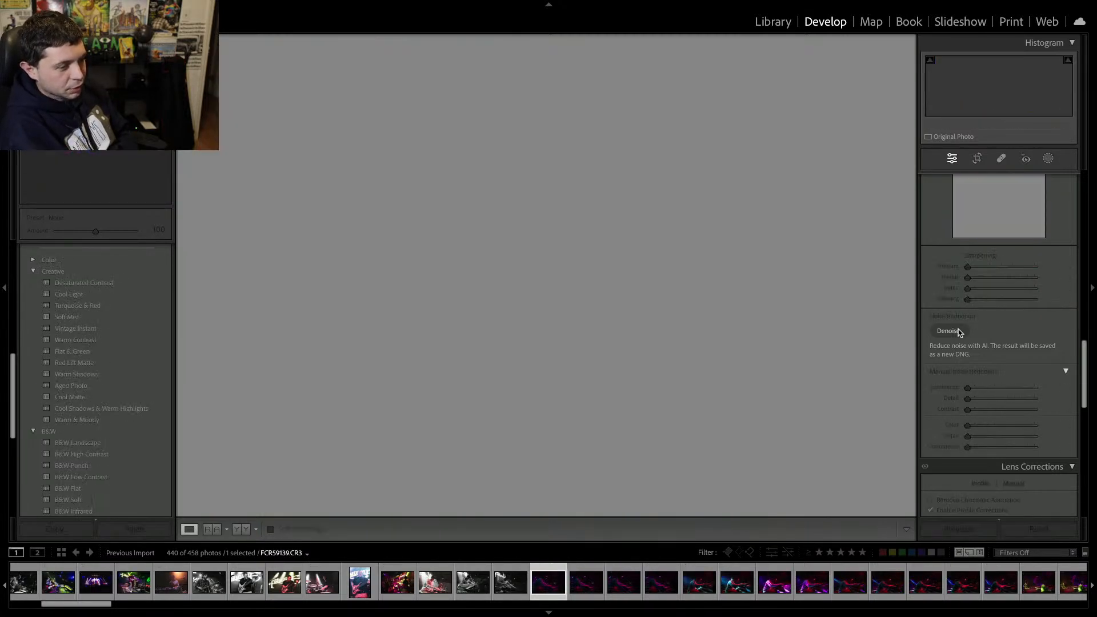
pyautogui.press('Delete')
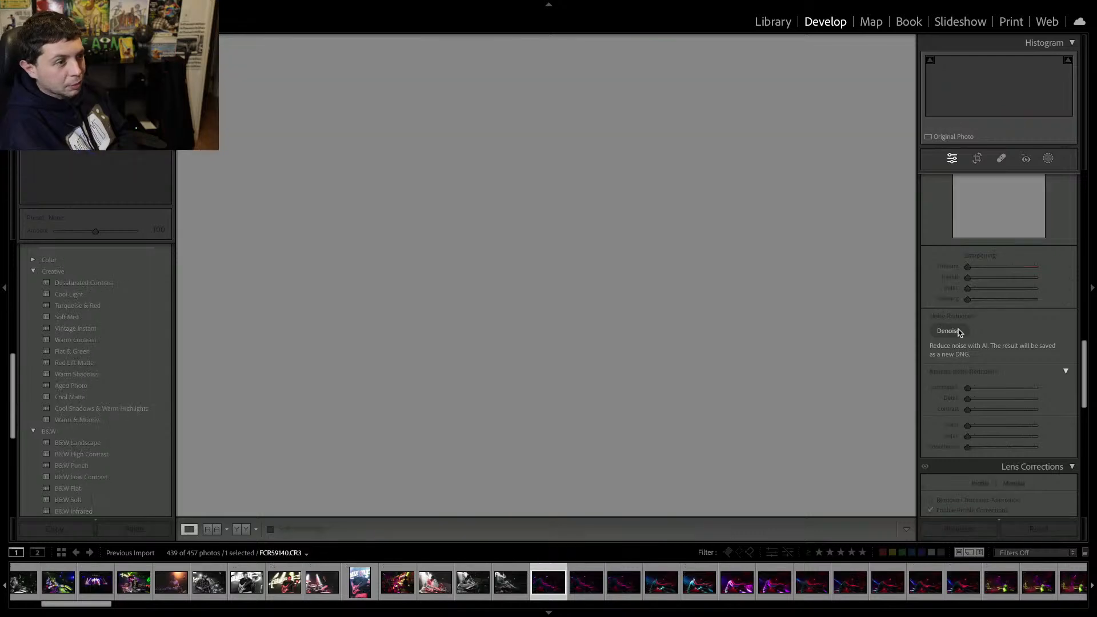
pyautogui.press('Delete')
pyautogui.press('Delete')
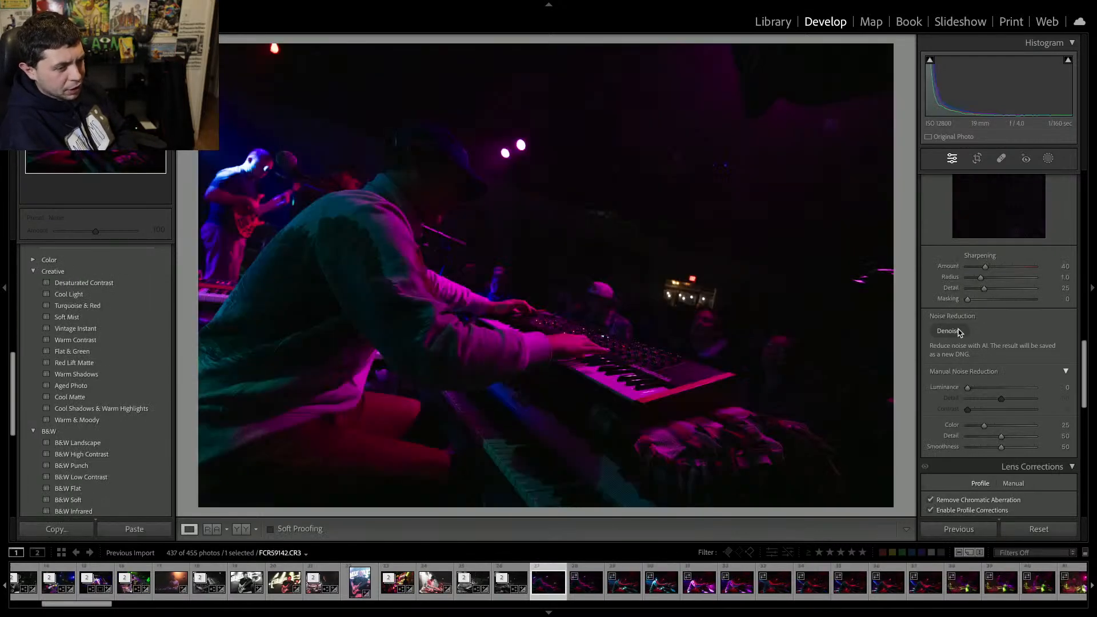
# Set the keyboardist-and-guitarist photo's clarity to +18, exposure to +1.00 and contrast to +22.
pyautogui.scroll(10, 1011, 259)
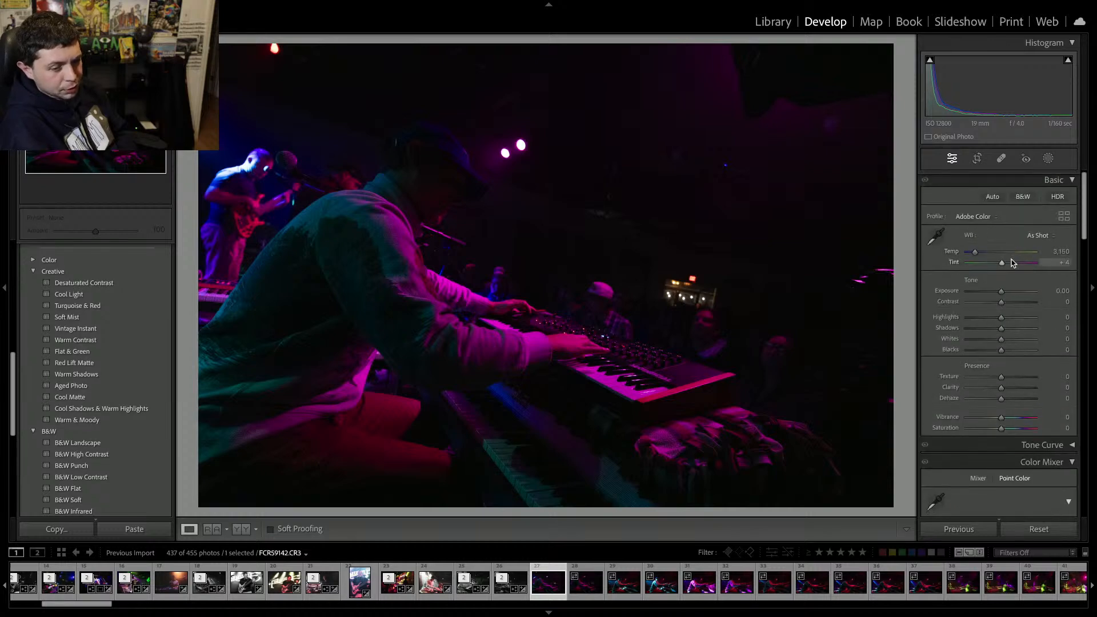
pyautogui.moveTo(1016, 387); pyautogui.dragTo(1007, 392)
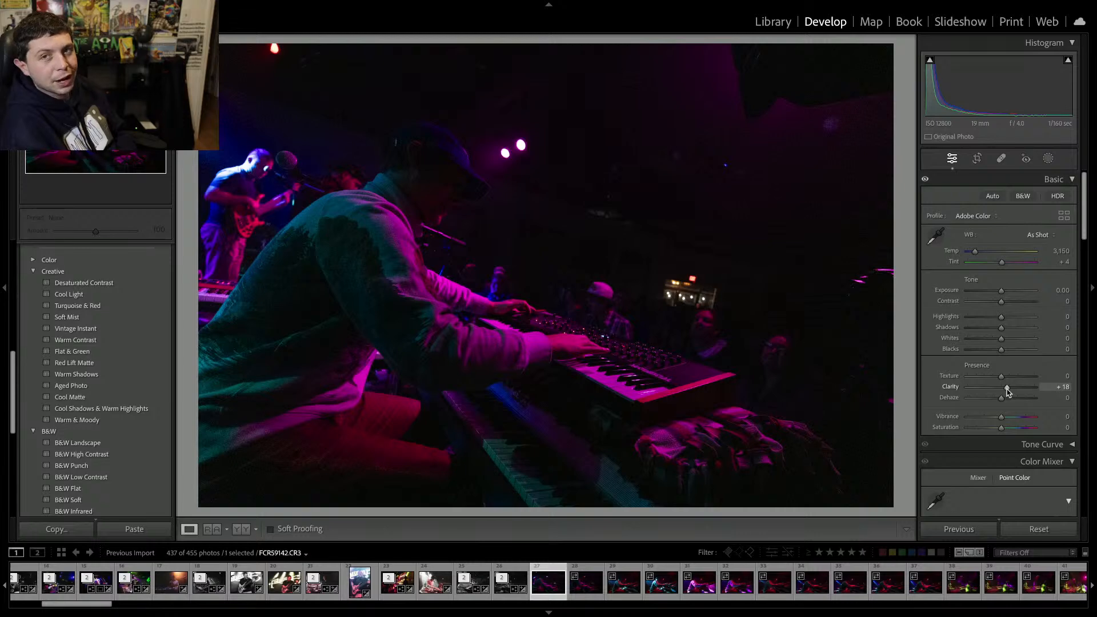
pyautogui.moveTo(1002, 290); pyautogui.dragTo(1009, 306)
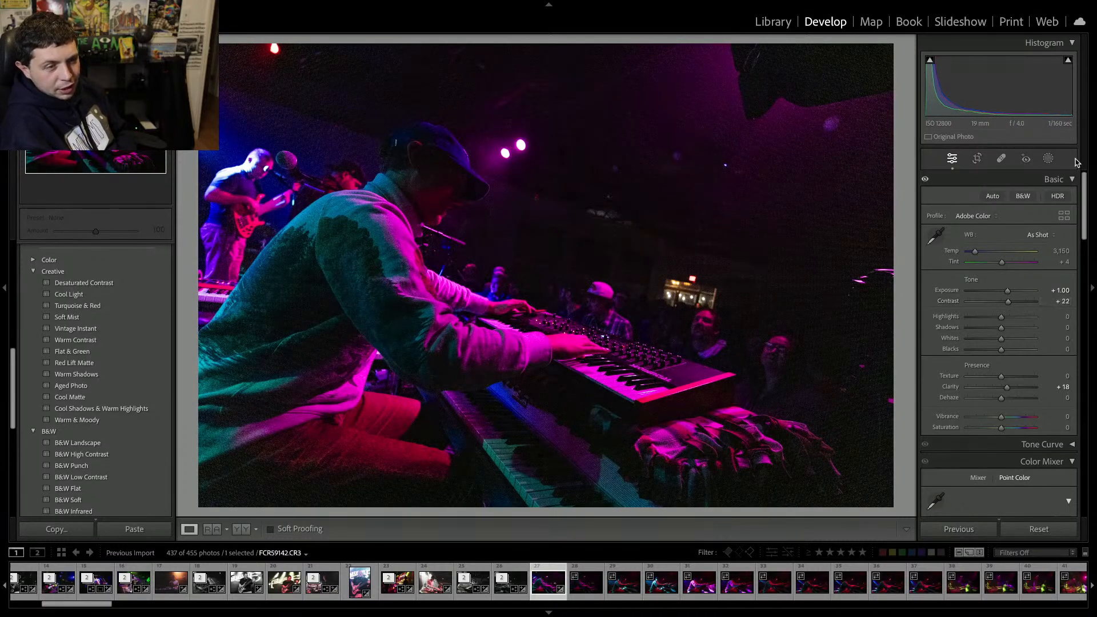
# Apply AI Denoise to this photo with an amount of 44.
pyautogui.scroll(-5, 971, 351)
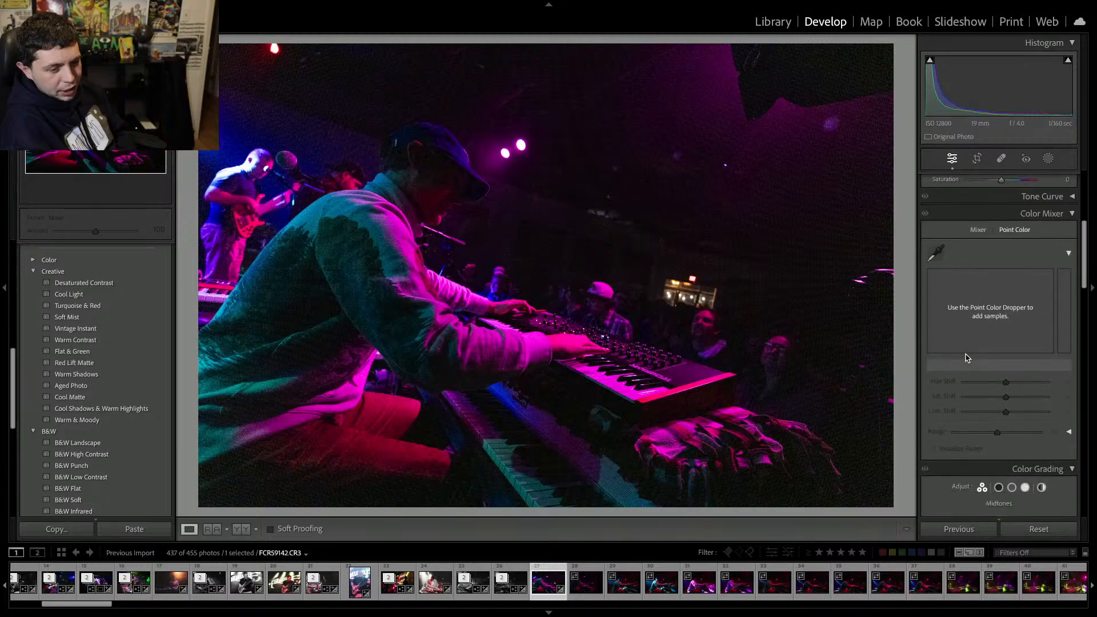
pyautogui.scroll(-6, 973, 348)
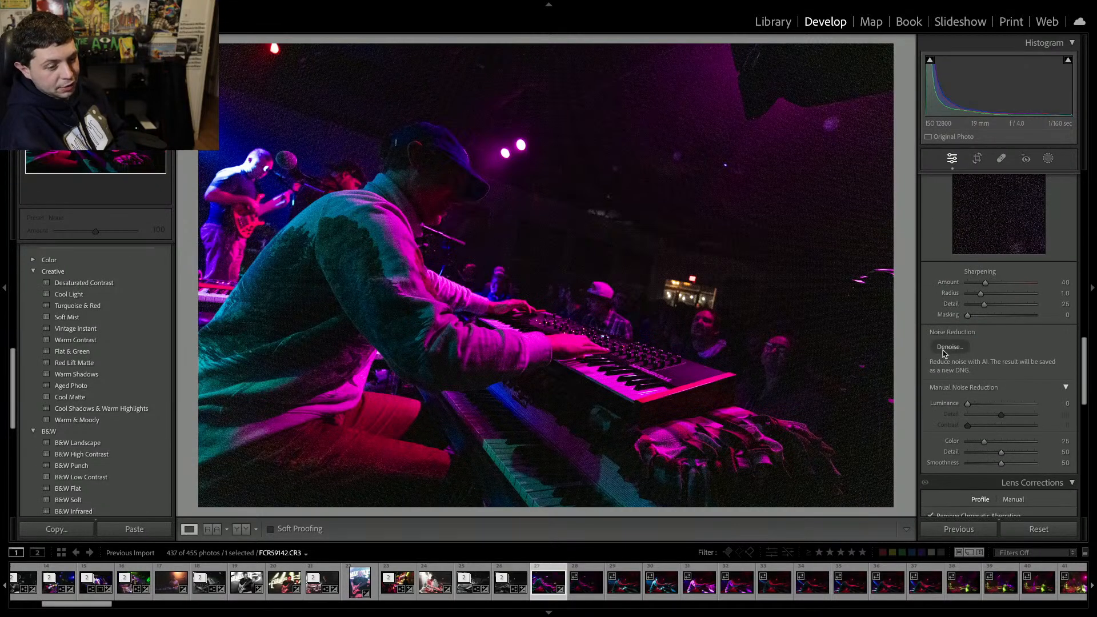
pyautogui.click(944, 347)
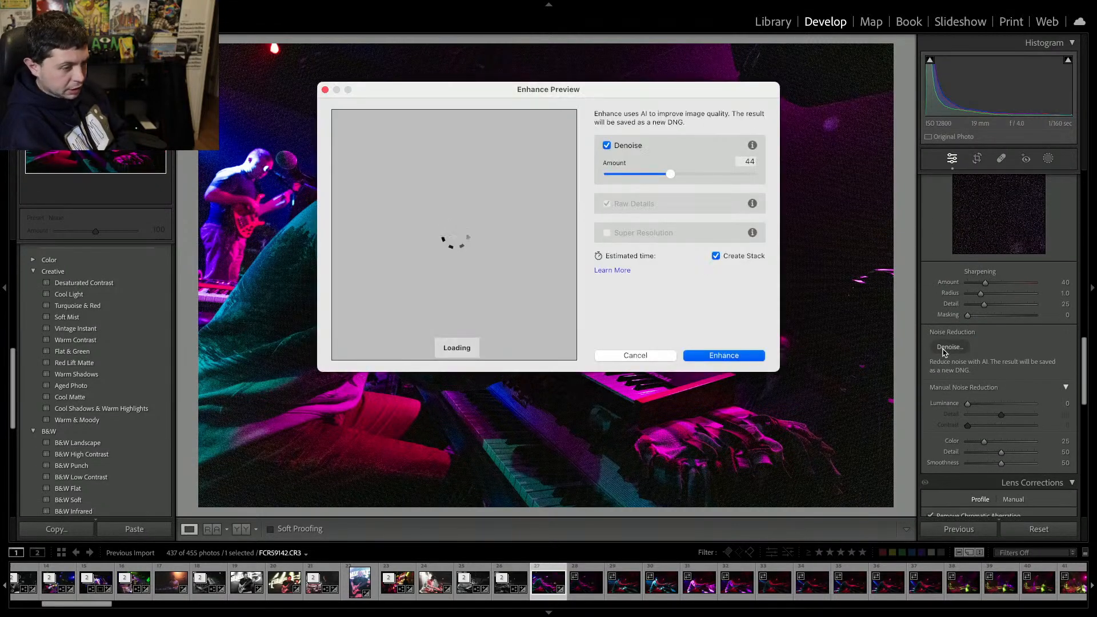
pyautogui.press('Return')
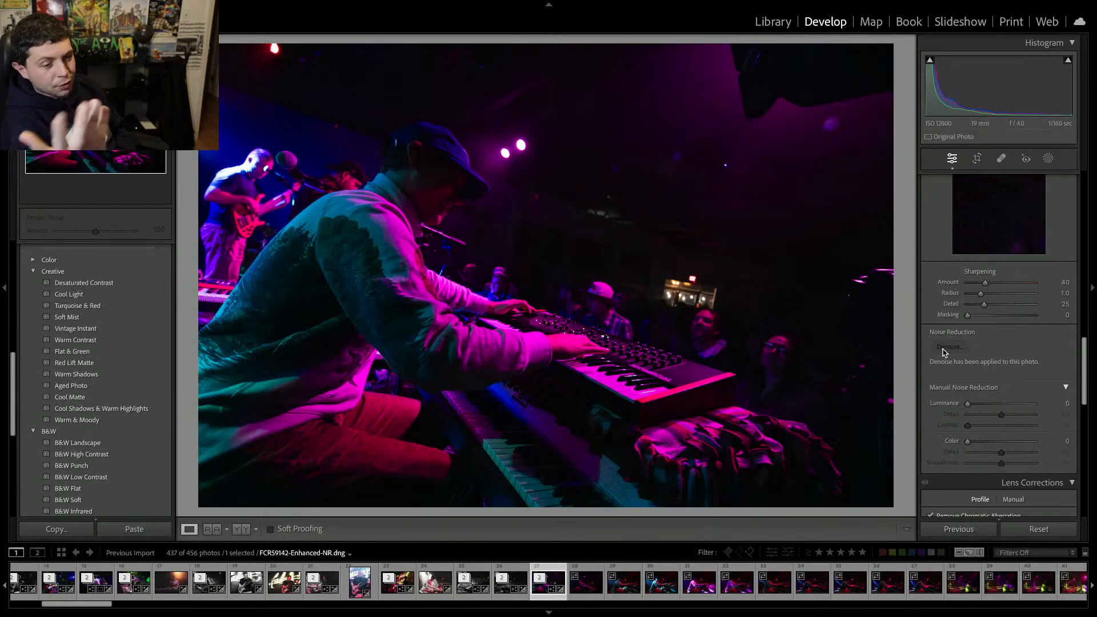
# Remove the next two keyboardist frames from the catalog.
pyautogui.scroll(1, 986, 315)
pyautogui.scroll(10, 984, 313)
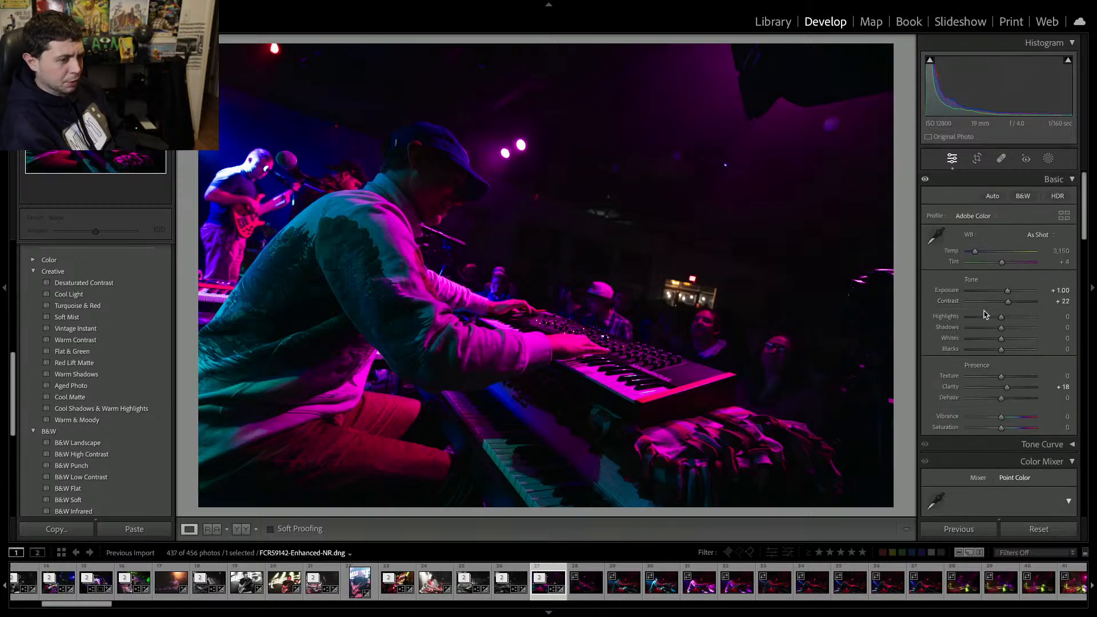
pyautogui.press('Right')
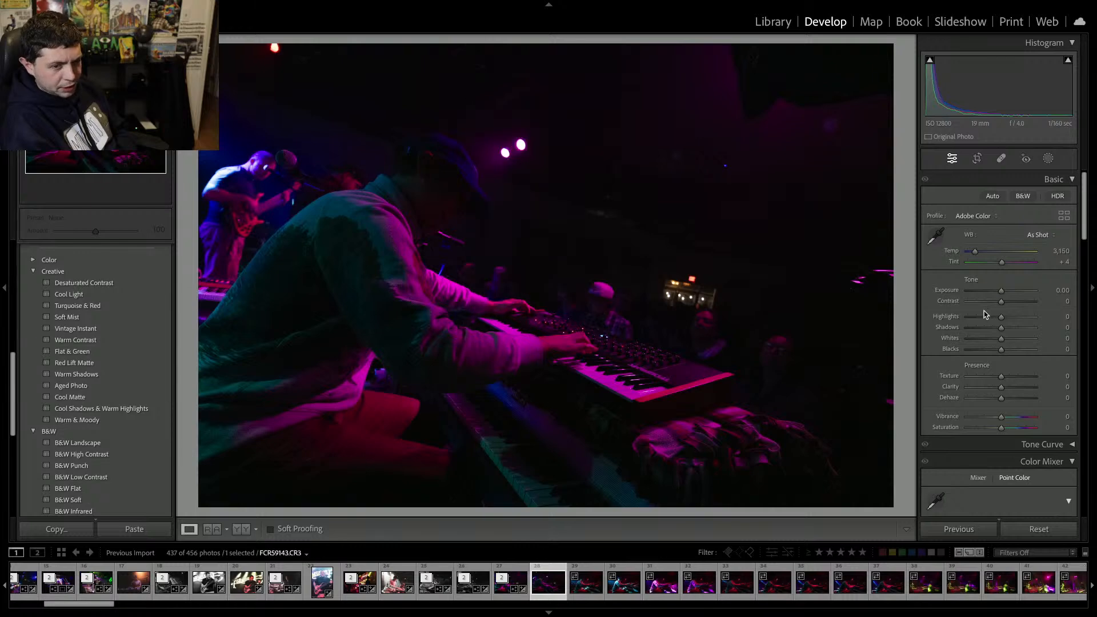
pyautogui.press('Delete')
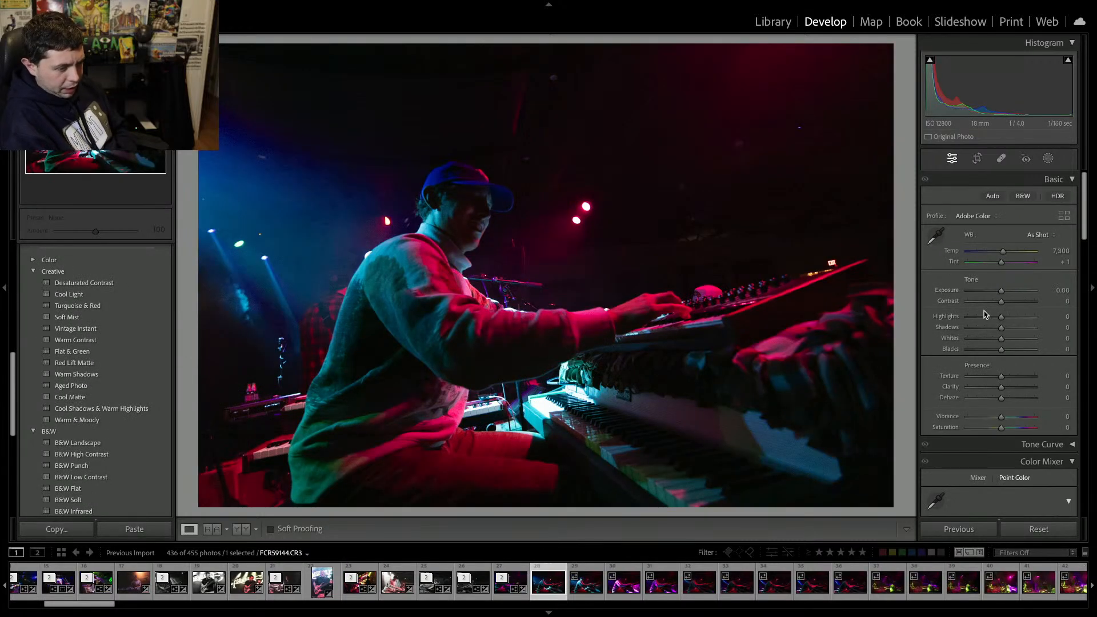
pyautogui.press('Right')
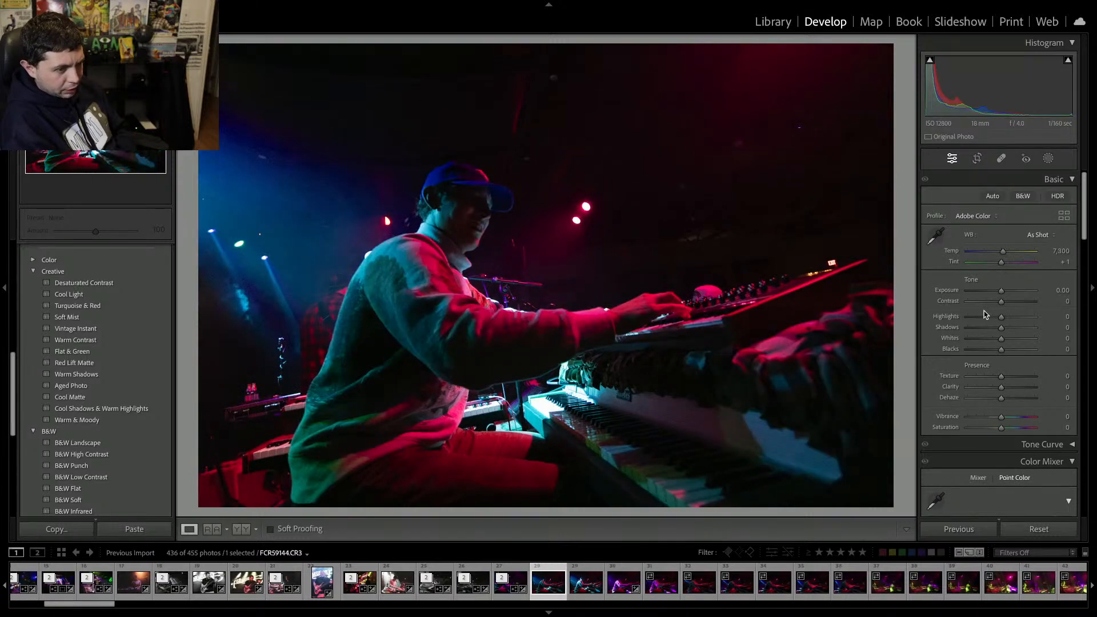
pyautogui.press('Delete')
# Set the next keyboardist photo's clarity to +17, exposure to +0.20 and contrast to +34.
pyautogui.moveTo(1001, 386); pyautogui.dragTo(1009, 389)
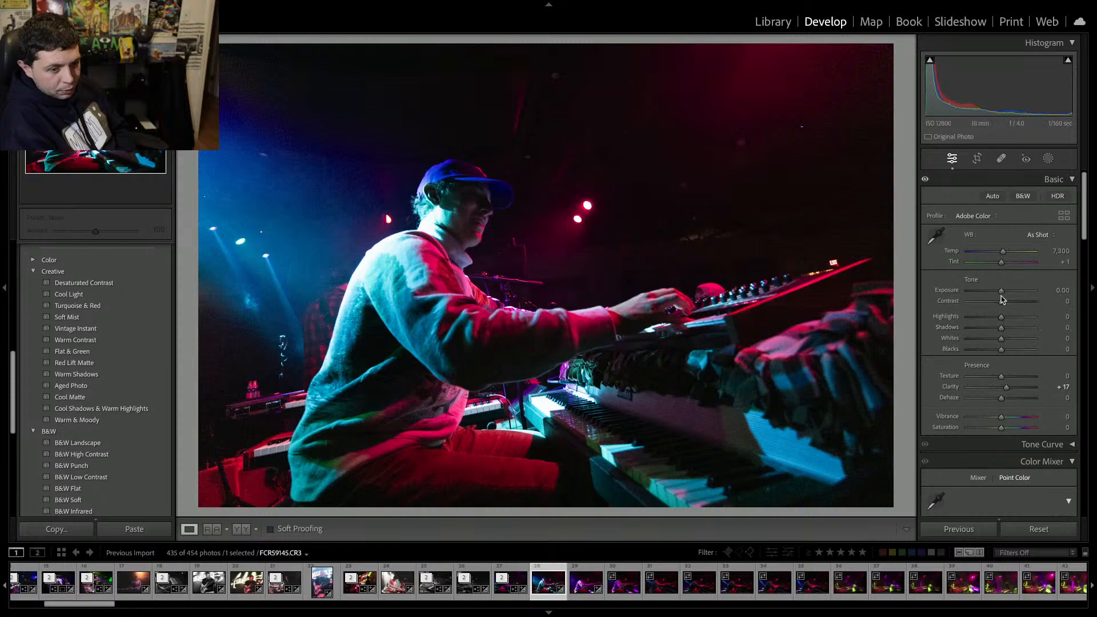
pyautogui.moveTo(1005, 294); pyautogui.dragTo(1011, 303)
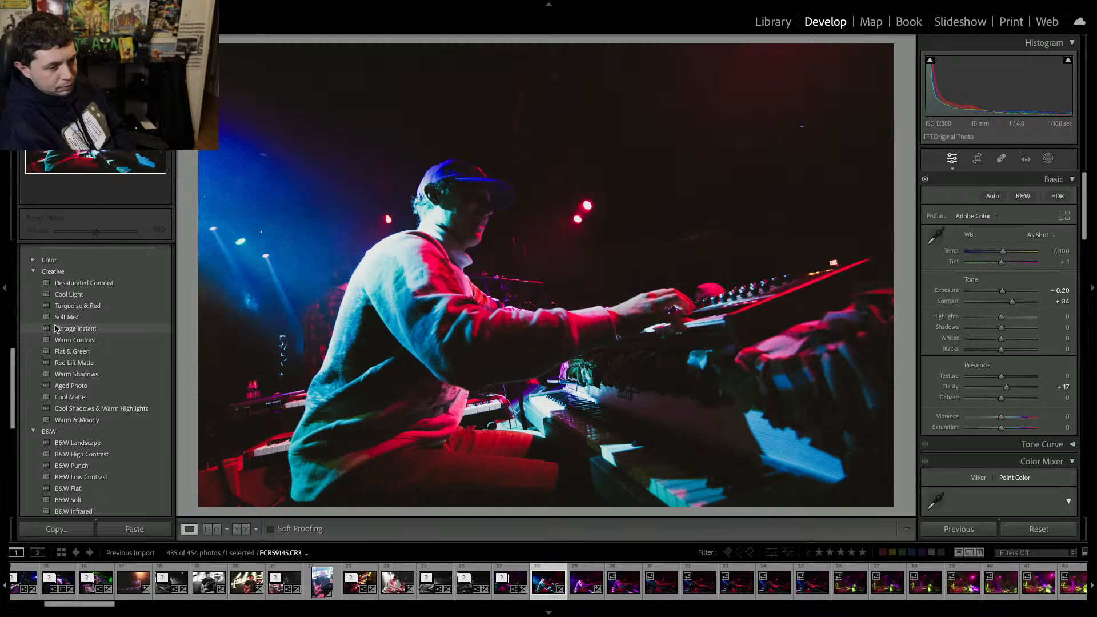
# Apply the Creative Vintage Instant preset to the keyboardist photo.
pyautogui.click(57, 329)
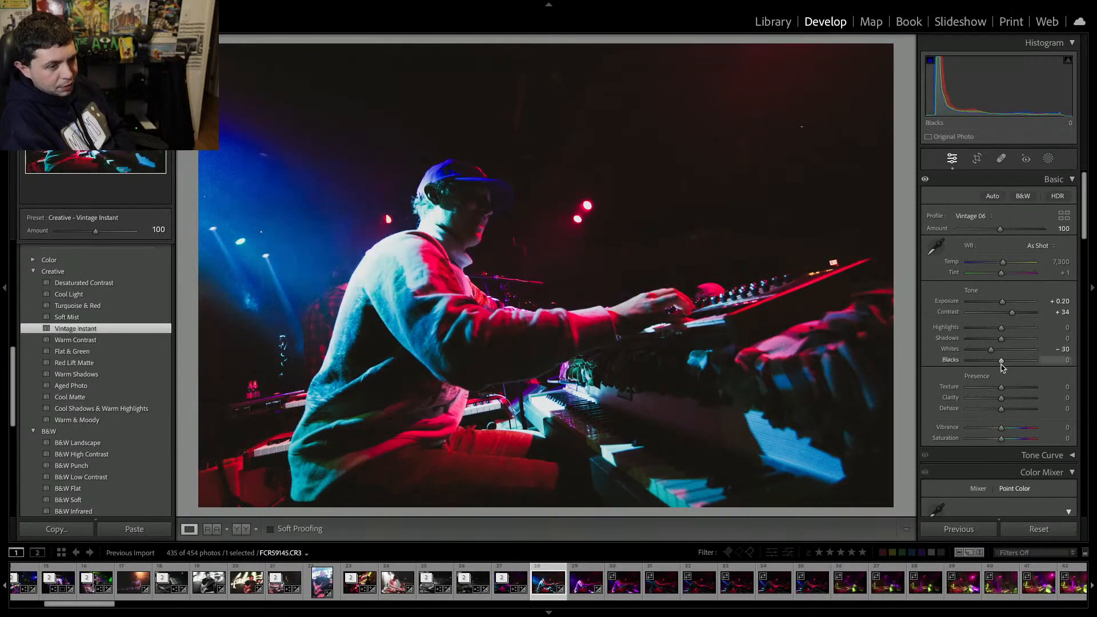
# Remove the following run of unwanted keyboardist and stage frames from the catalog.
pyautogui.press('Right')
pyautogui.press('Delete')
pyautogui.press('Return')
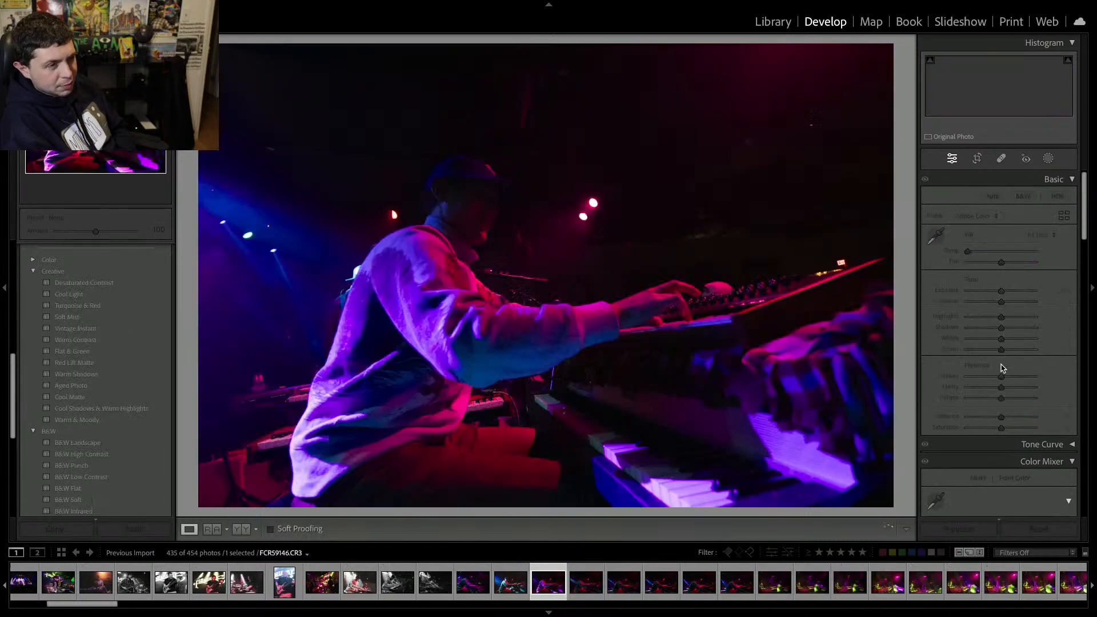
pyautogui.press('Delete')
pyautogui.press('Return')
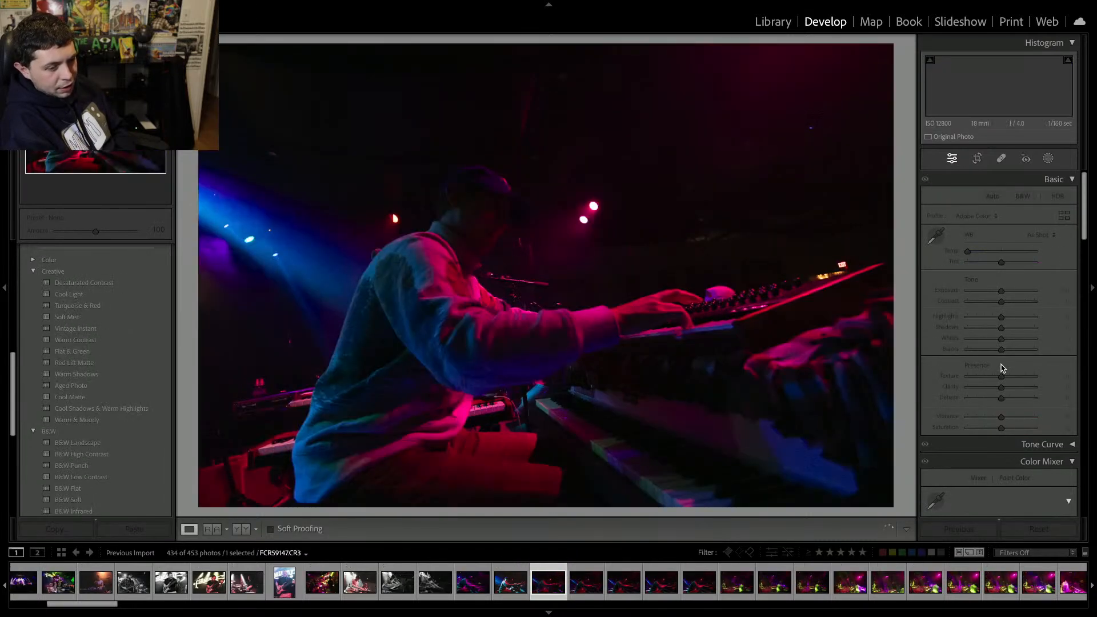
pyautogui.press('Delete')
pyautogui.press('Return')
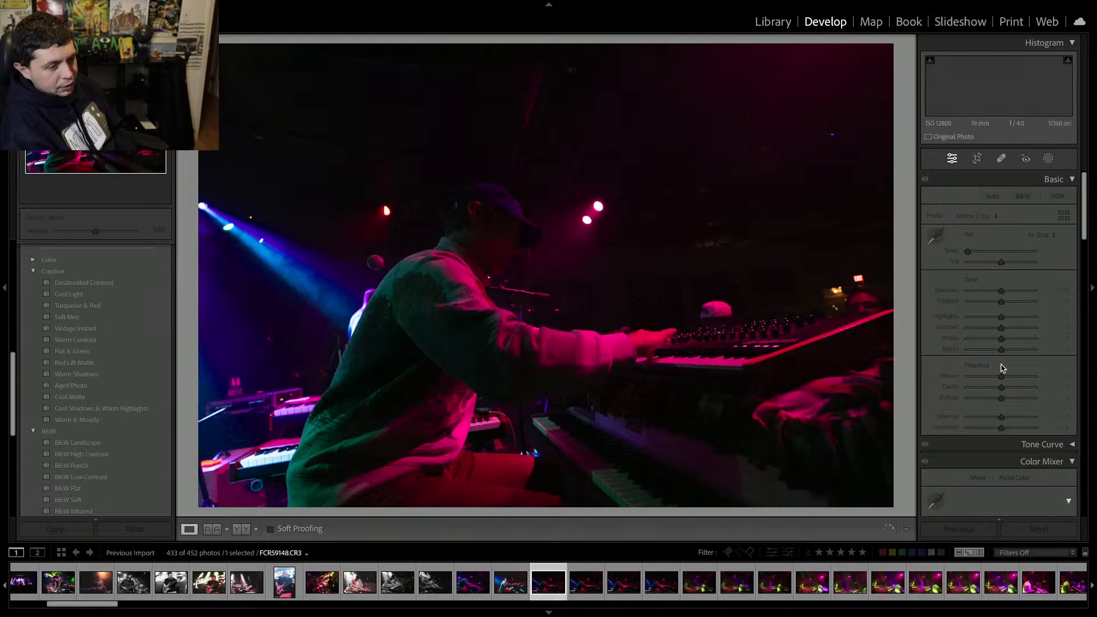
pyautogui.press('Delete')
pyautogui.press('Return')
pyautogui.press('Delete')
pyautogui.press('Return')
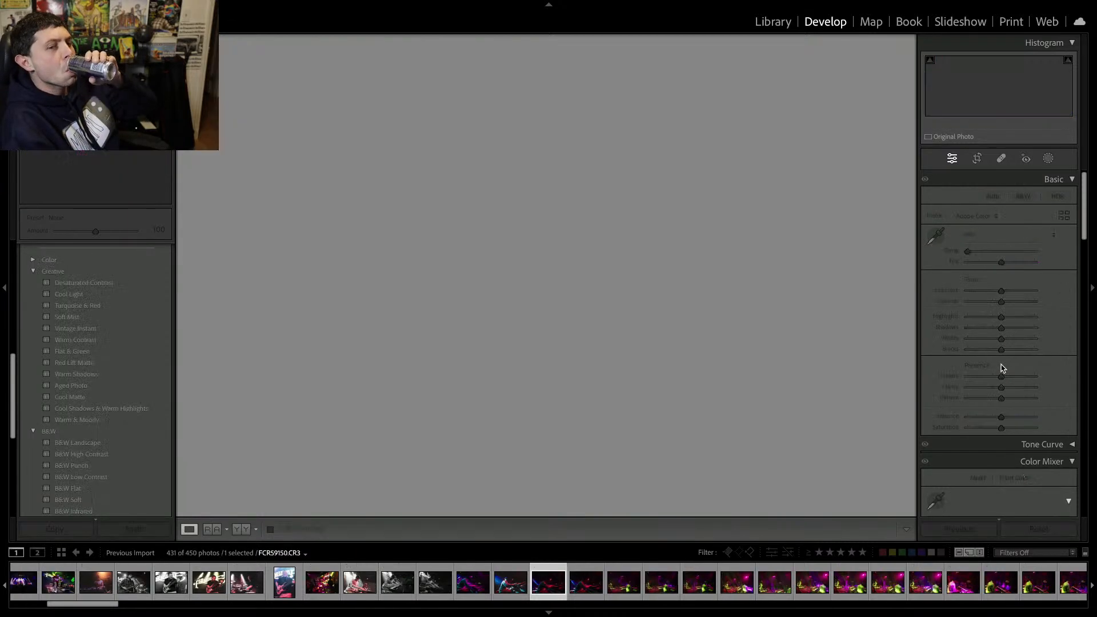
pyautogui.press('Delete')
pyautogui.press('Return')
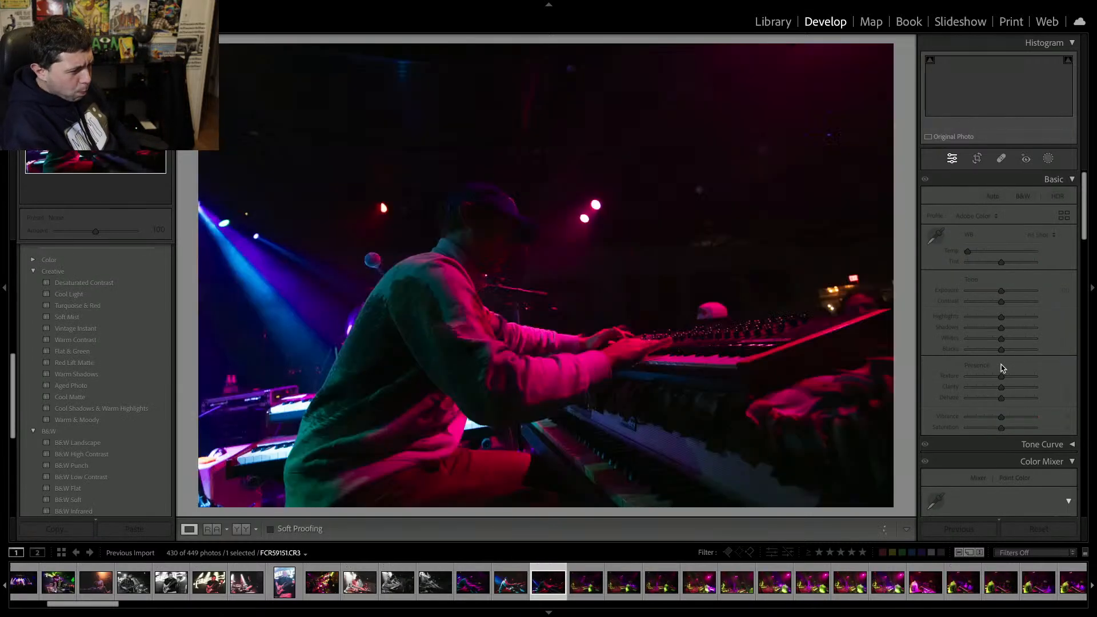
pyautogui.press('Delete')
pyautogui.press('Return')
pyautogui.press('Delete')
pyautogui.press('Return')
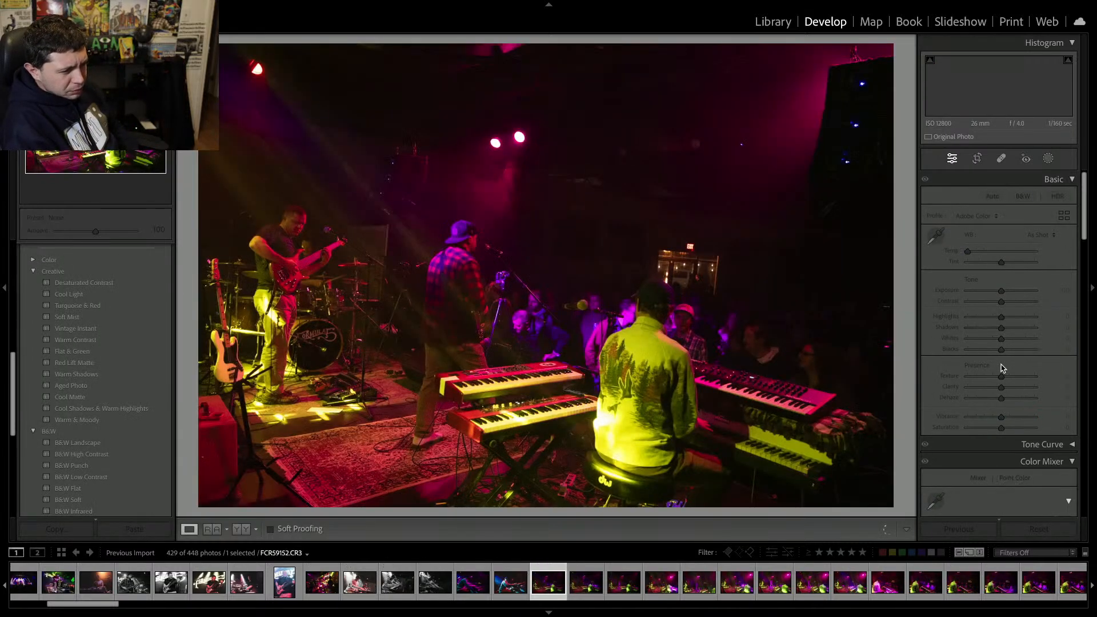
pyautogui.press('Delete')
pyautogui.press('Return')
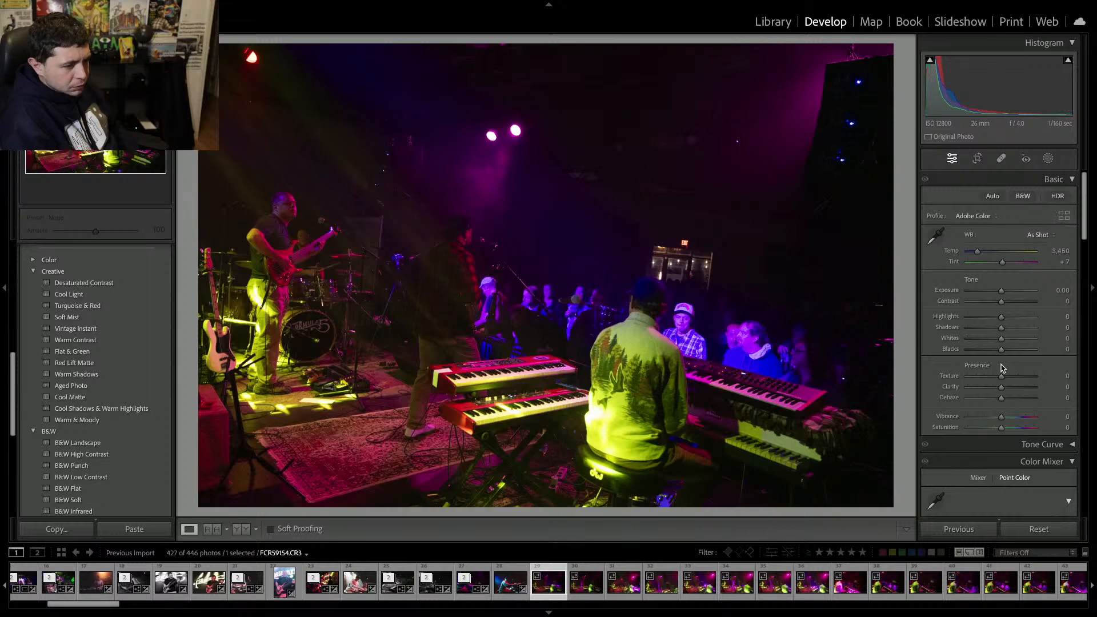
# Compare the neighbouring stage shots and remove the wide stage frame from the catalog.
pyautogui.press('Right')
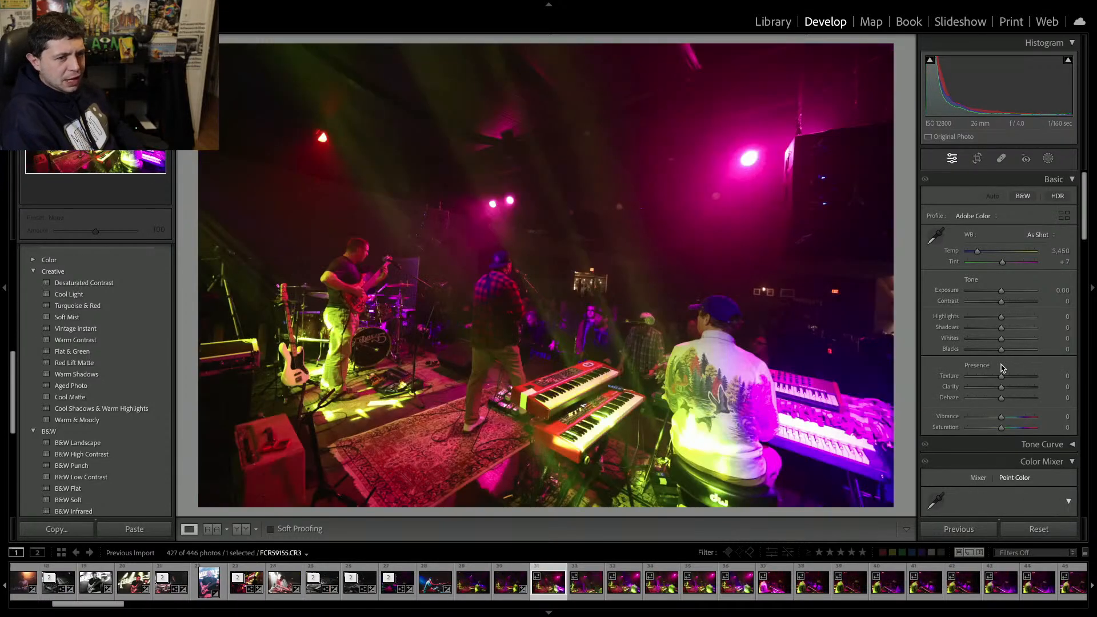
pyautogui.press('Right')
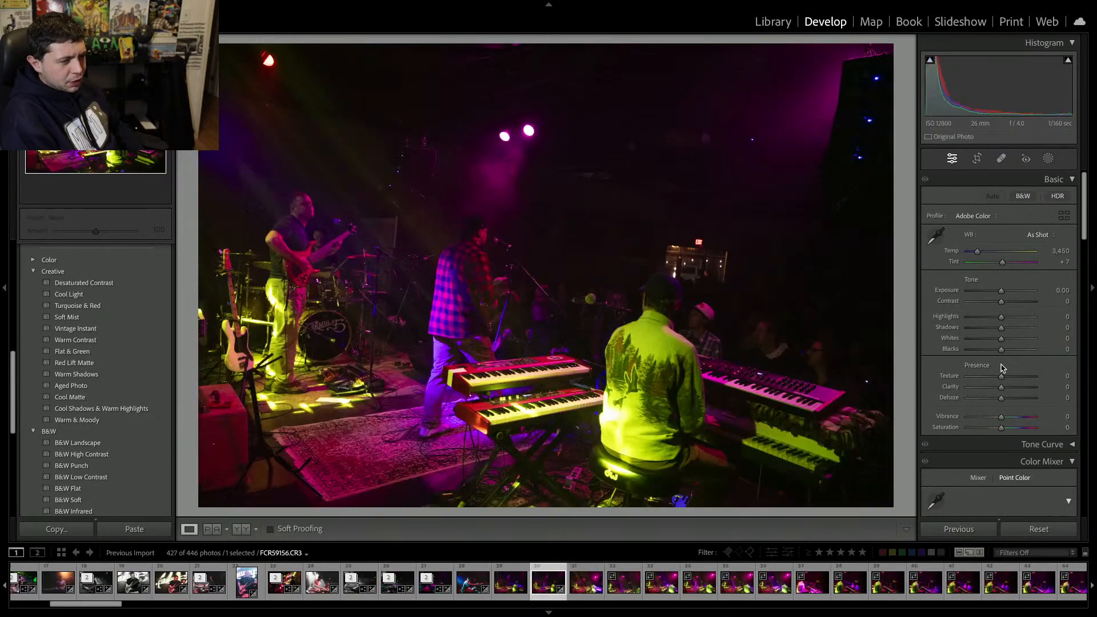
pyautogui.press('Left')
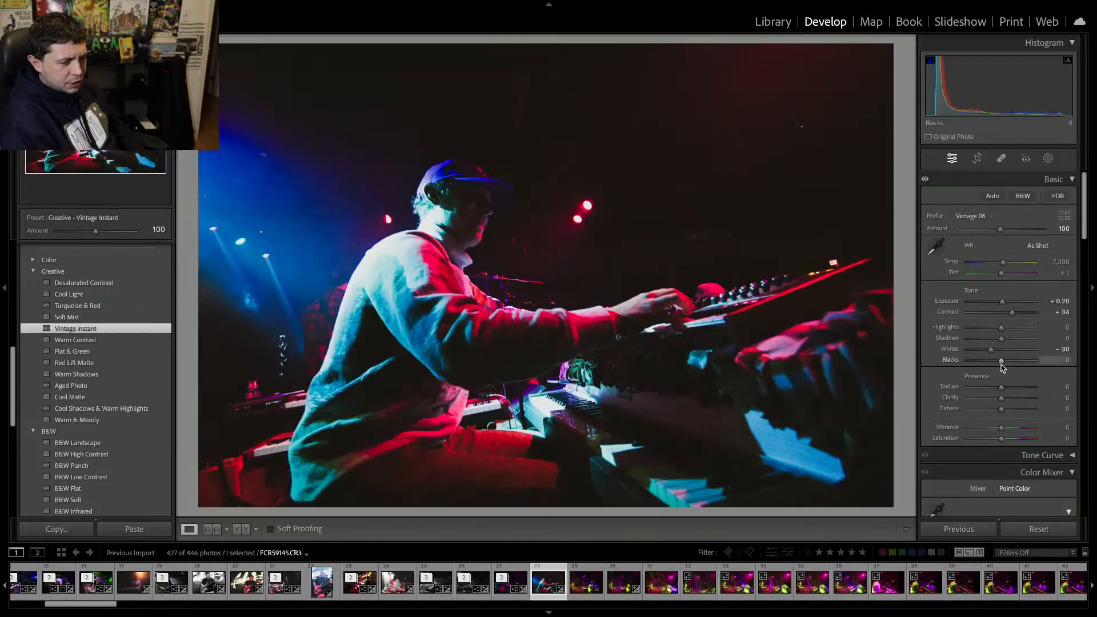
pyautogui.press('Right')
pyautogui.press('Right')
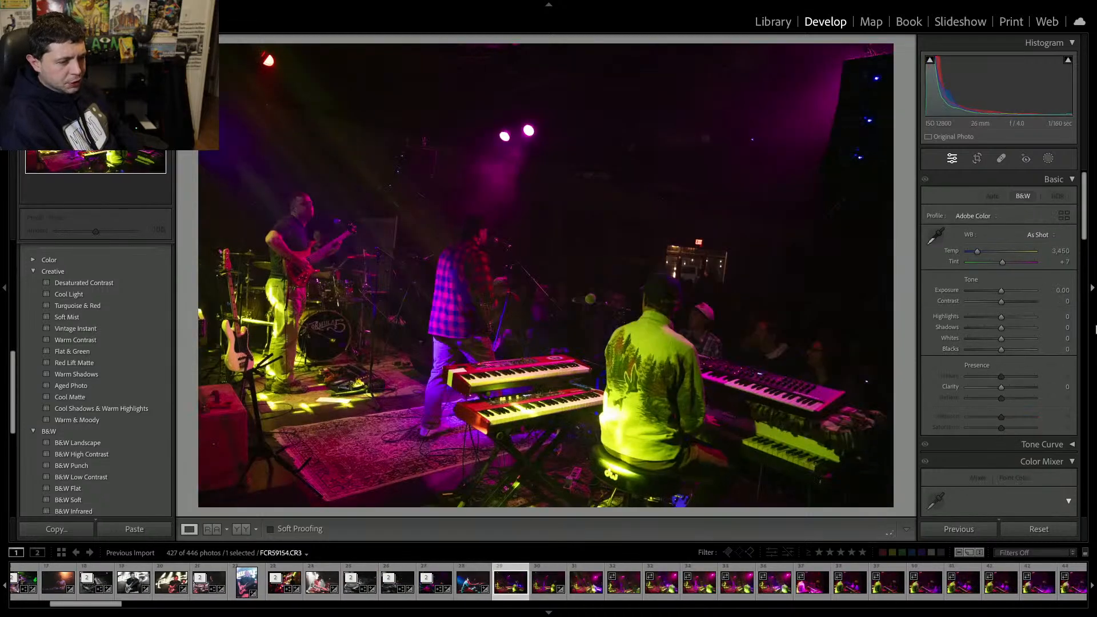
pyautogui.press('Left')
pyautogui.press('Delete')
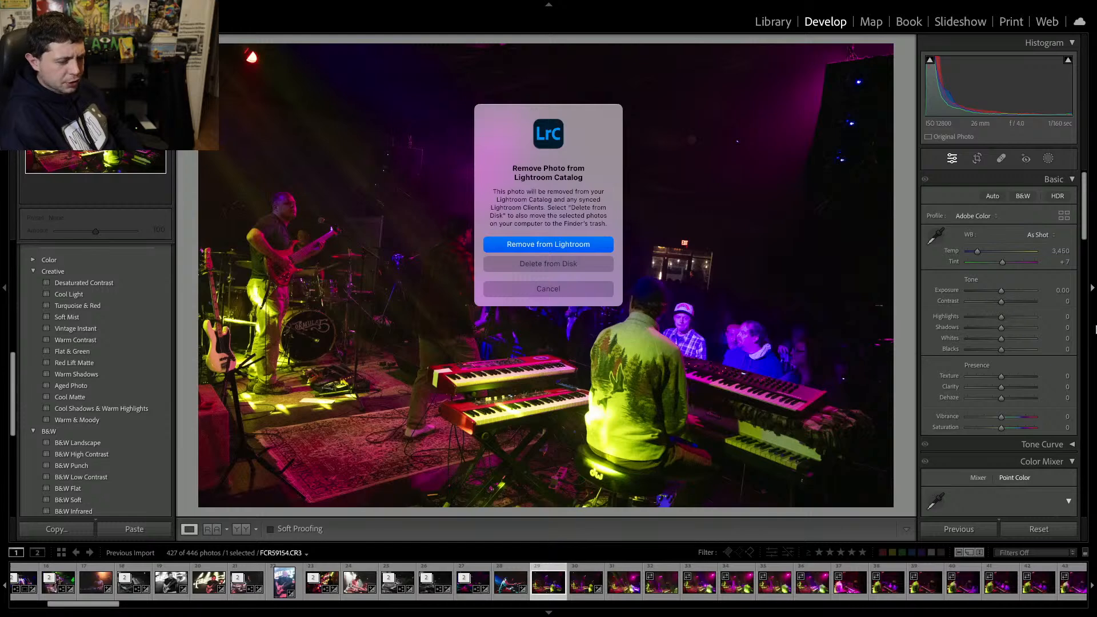
pyautogui.press('Return')
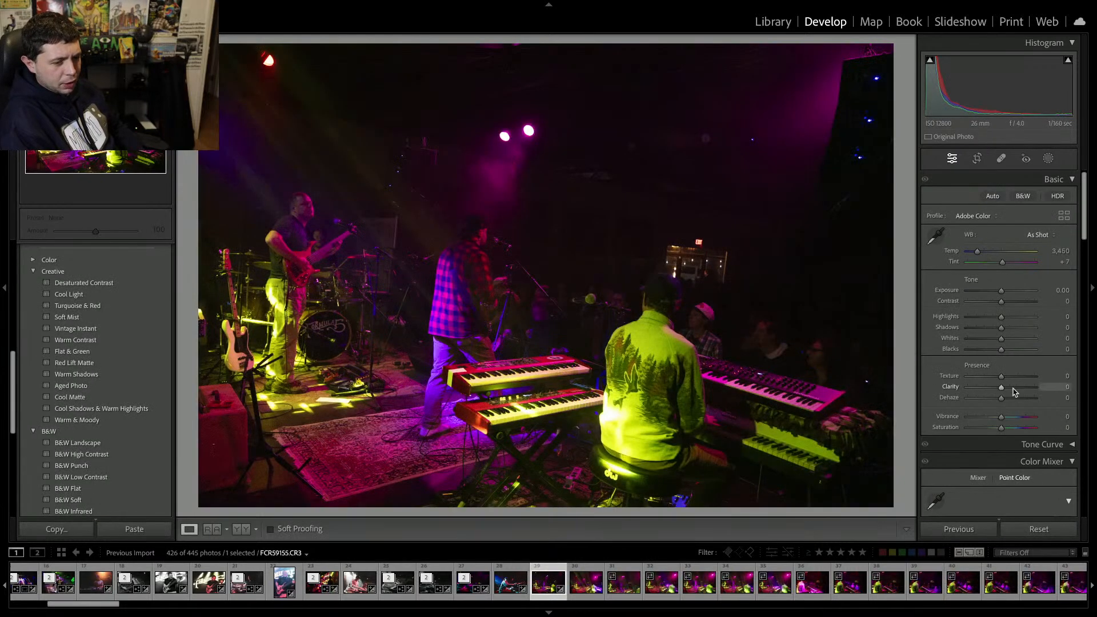
# Set the next wide stage photo's clarity to +27 and exposure to +0.50.
pyautogui.moveTo(1001, 387); pyautogui.dragTo(1013, 390)
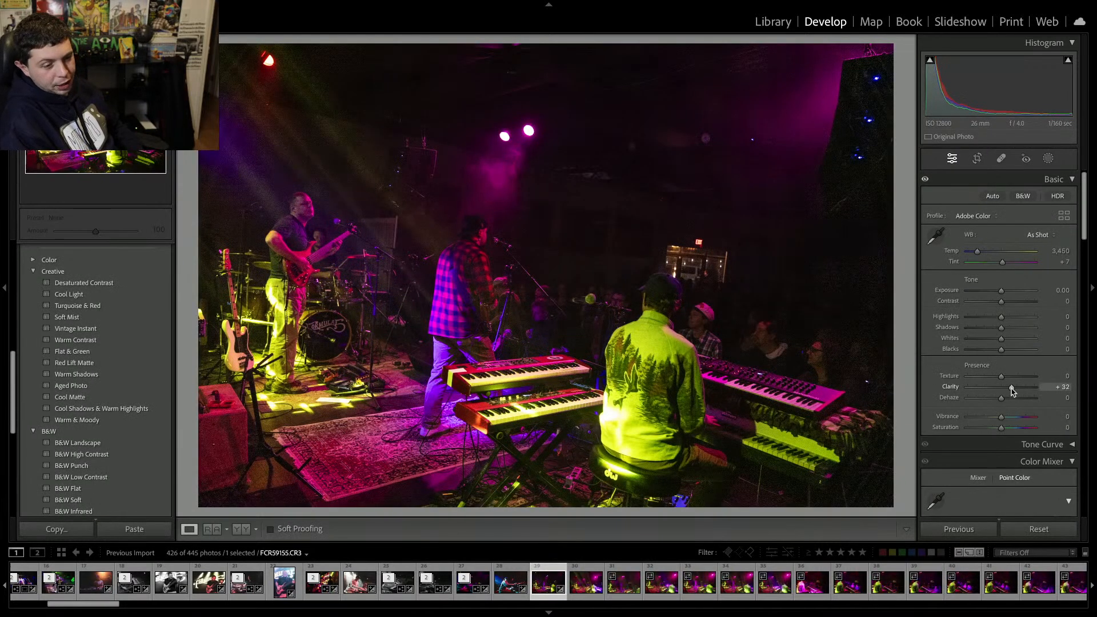
pyautogui.moveTo(1004, 292); pyautogui.dragTo(1007, 294)
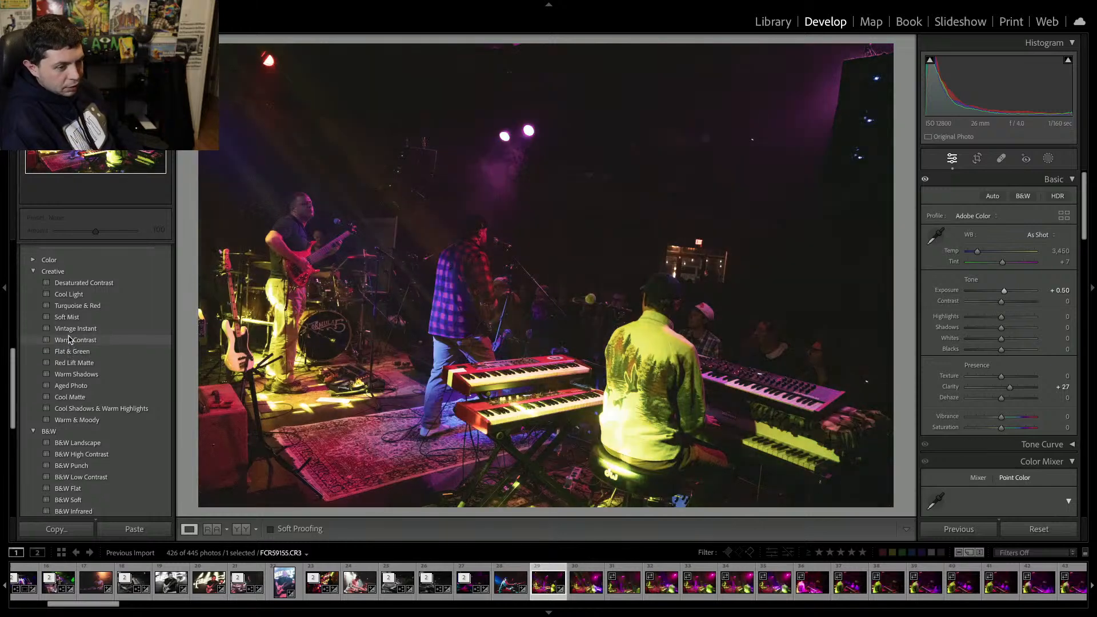
# Apply the Creative Warm Contrast preset and convert the photo to monochrome with vibrance and saturation at -100.
pyautogui.click(69, 340)
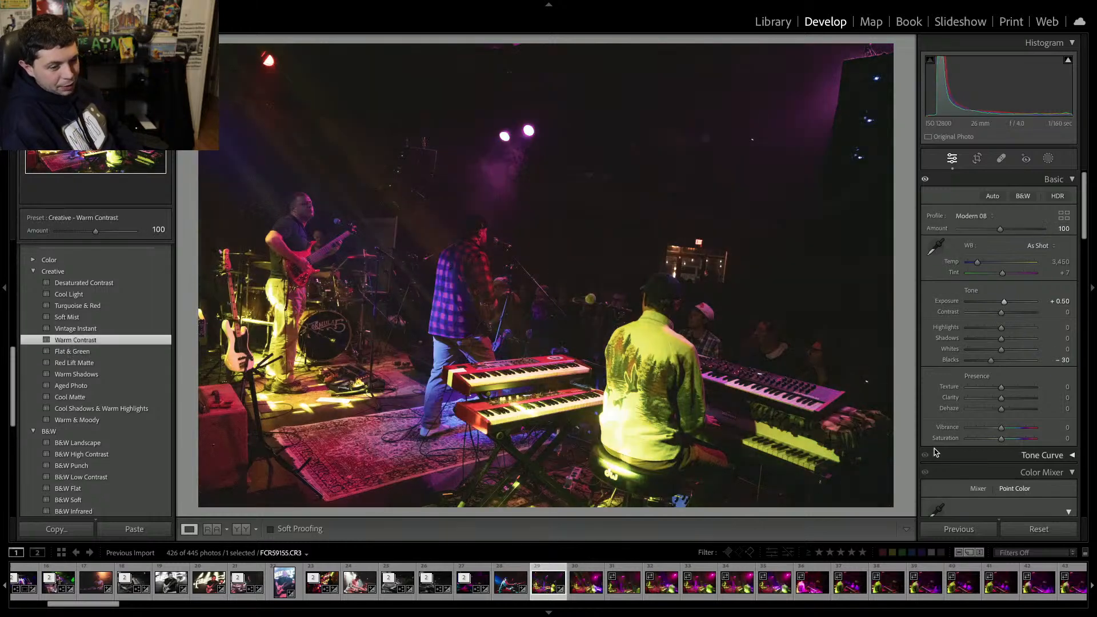
pyautogui.moveTo(1000, 438); pyautogui.dragTo(967, 443)
pyautogui.click(967, 429)
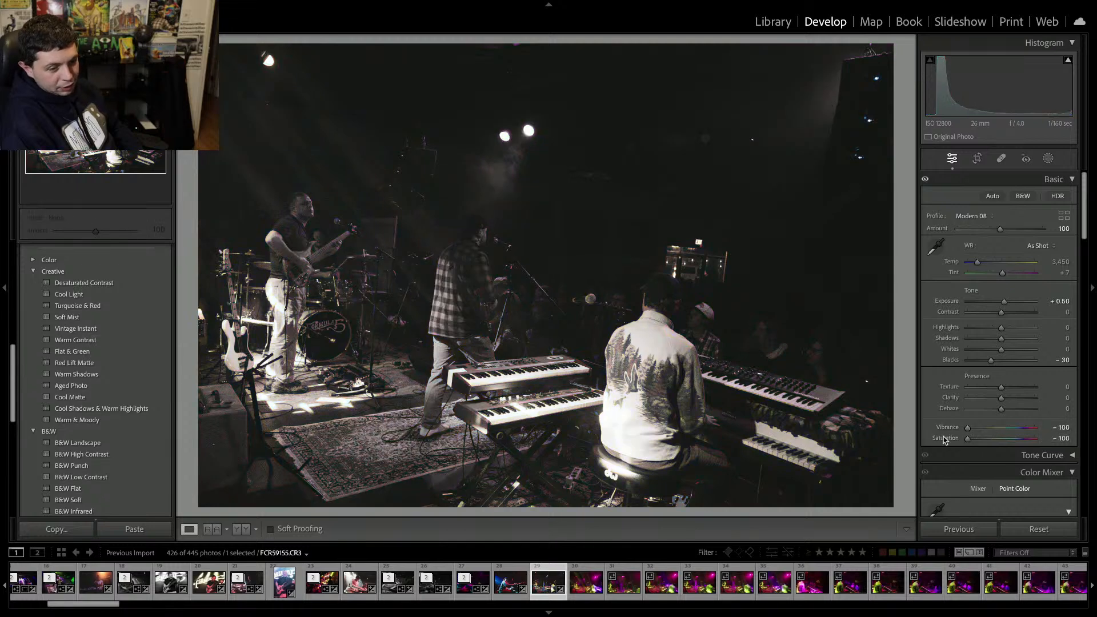
# Set the black-and-white stage photo's exposure to +0.90 and contrast to +31.
pyautogui.moveTo(1003, 301); pyautogui.dragTo(1007, 303)
pyautogui.click(1009, 312)
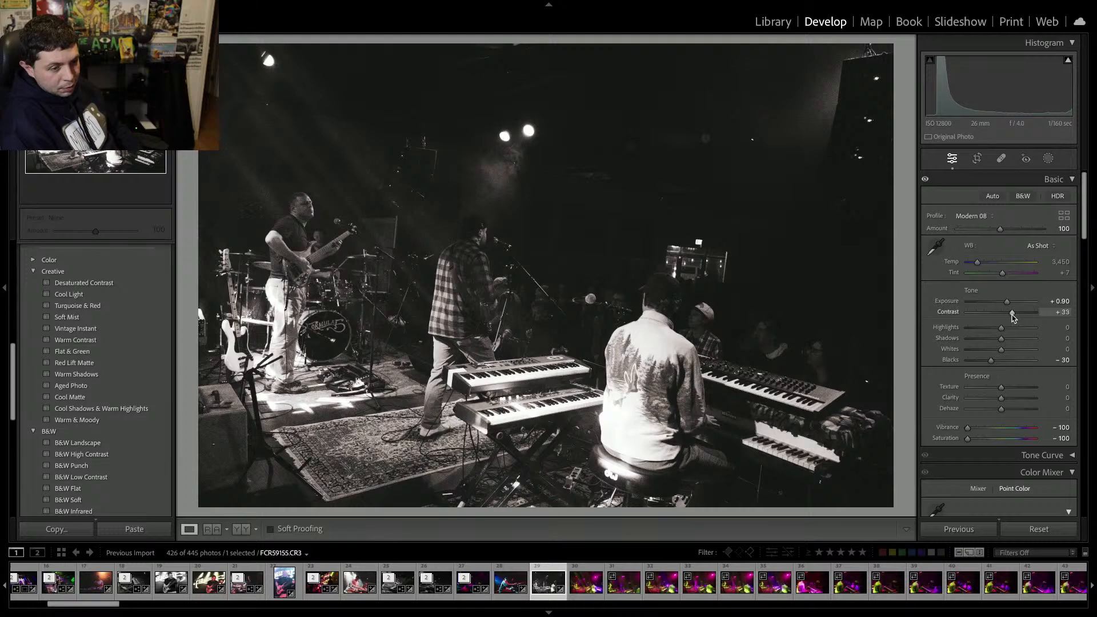
# Apply AI Denoise to the black-and-white stage photo with an amount of 30.
pyautogui.scroll(-15, 1012, 317)
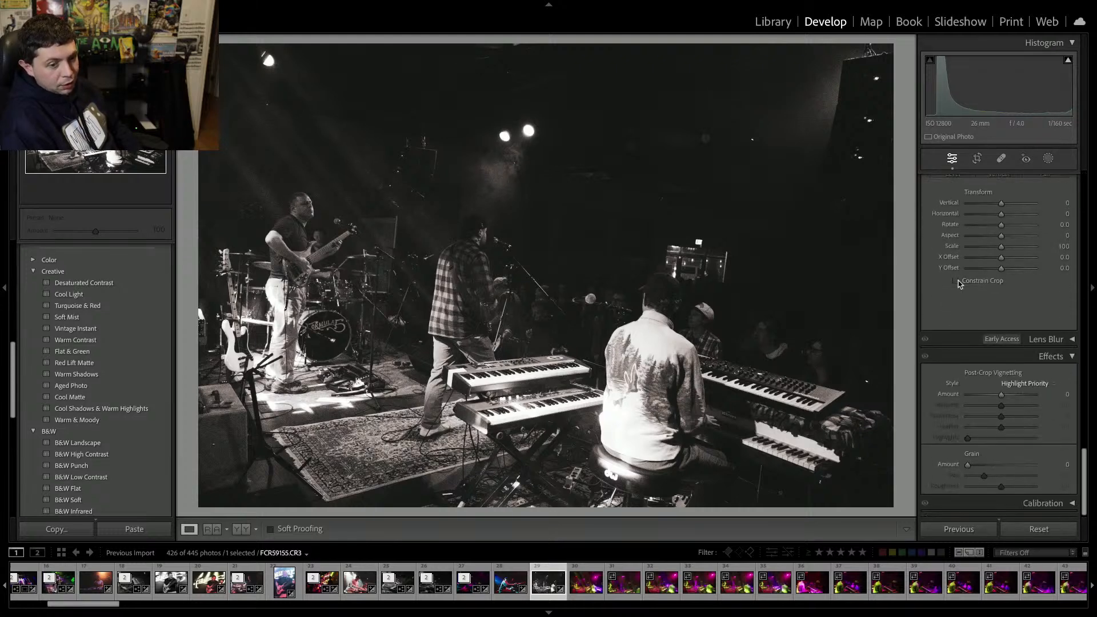
pyautogui.scroll(10, 951, 335)
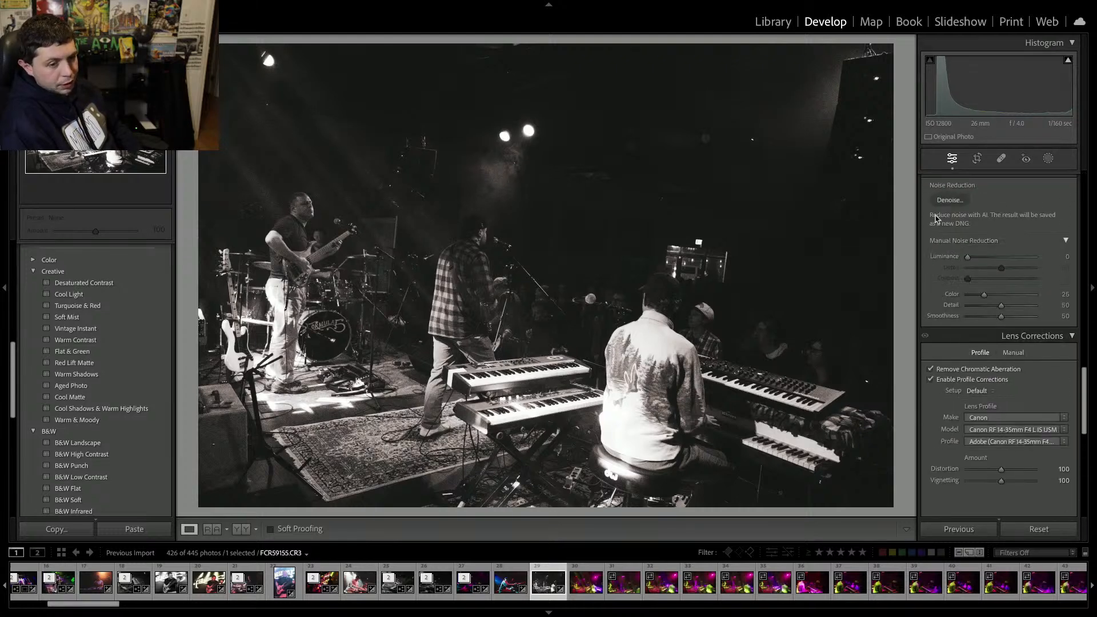
pyautogui.click(938, 203)
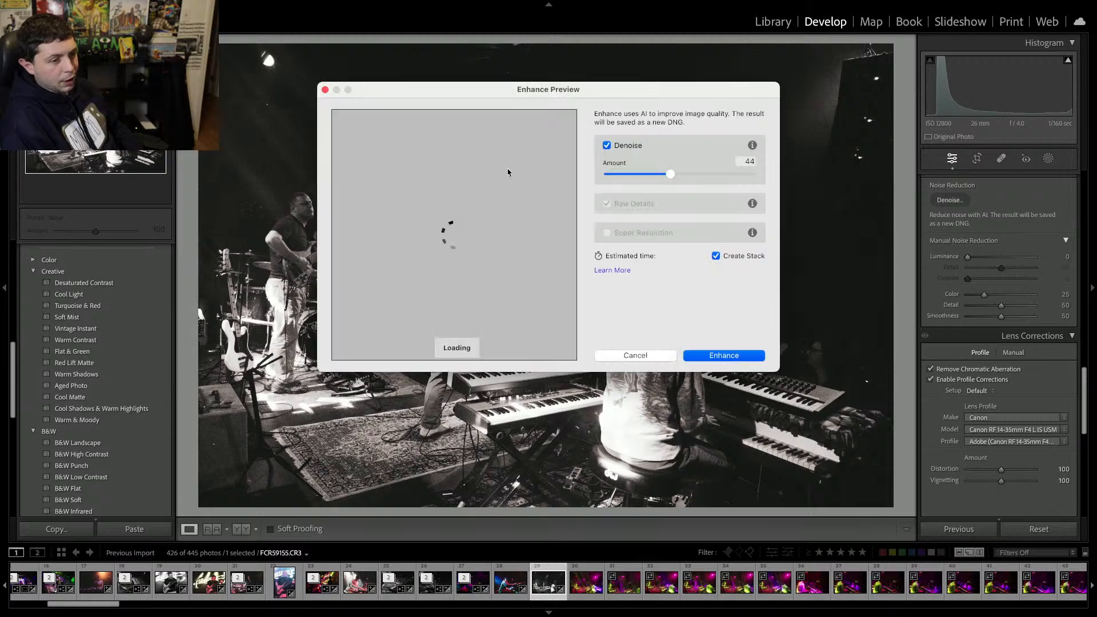
pyautogui.click(649, 175)
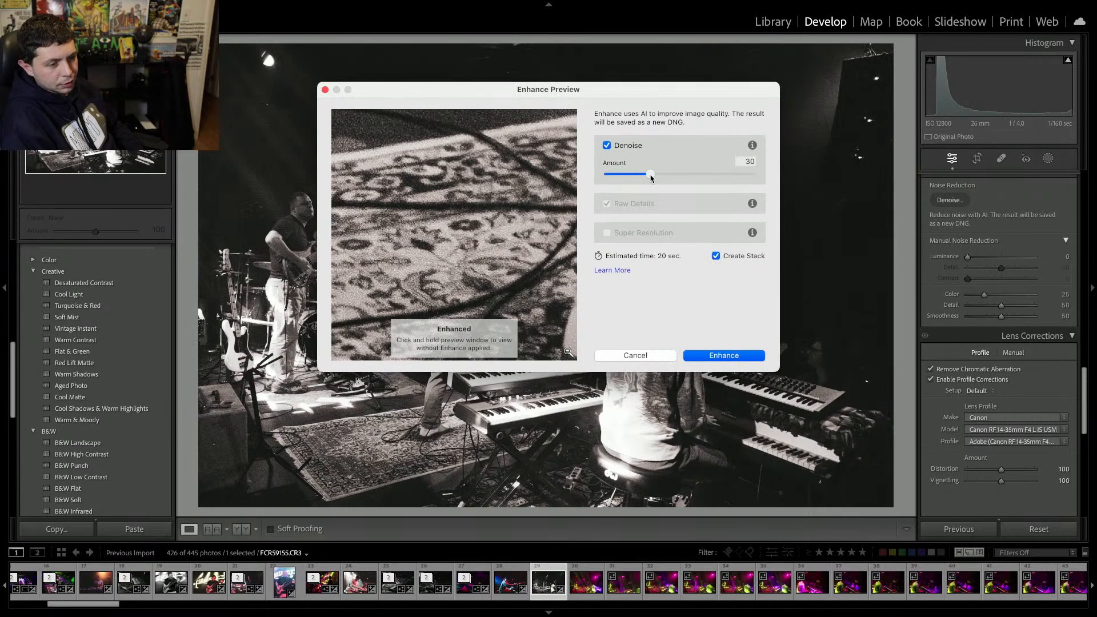
pyautogui.click(737, 357)
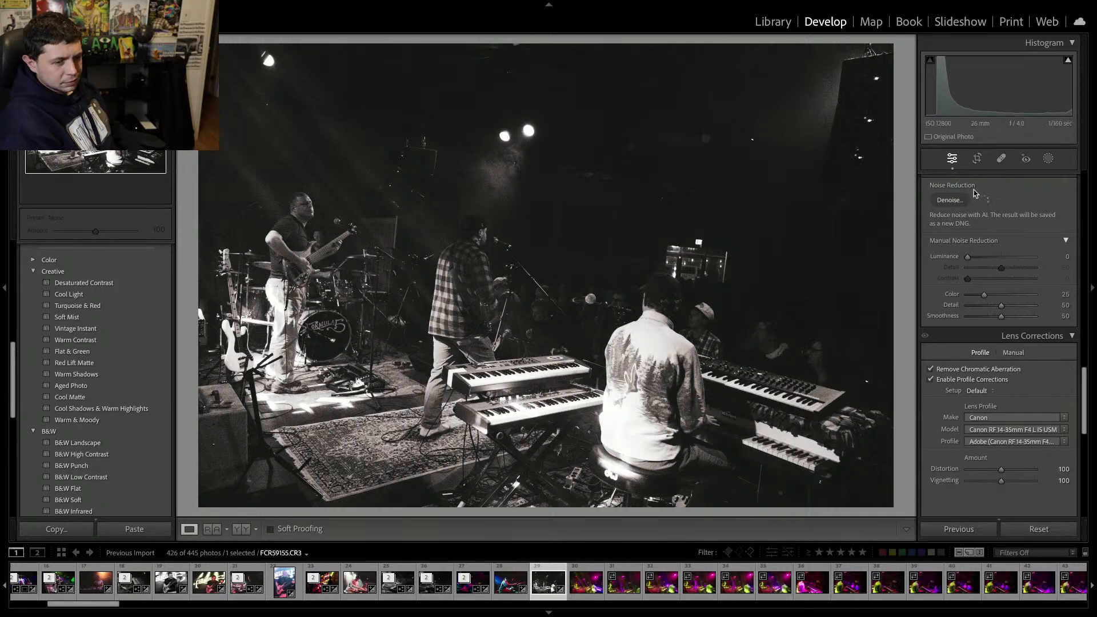
# Set the denoised stage photo's clarity to +22.
pyautogui.scroll(2, 984, 234)
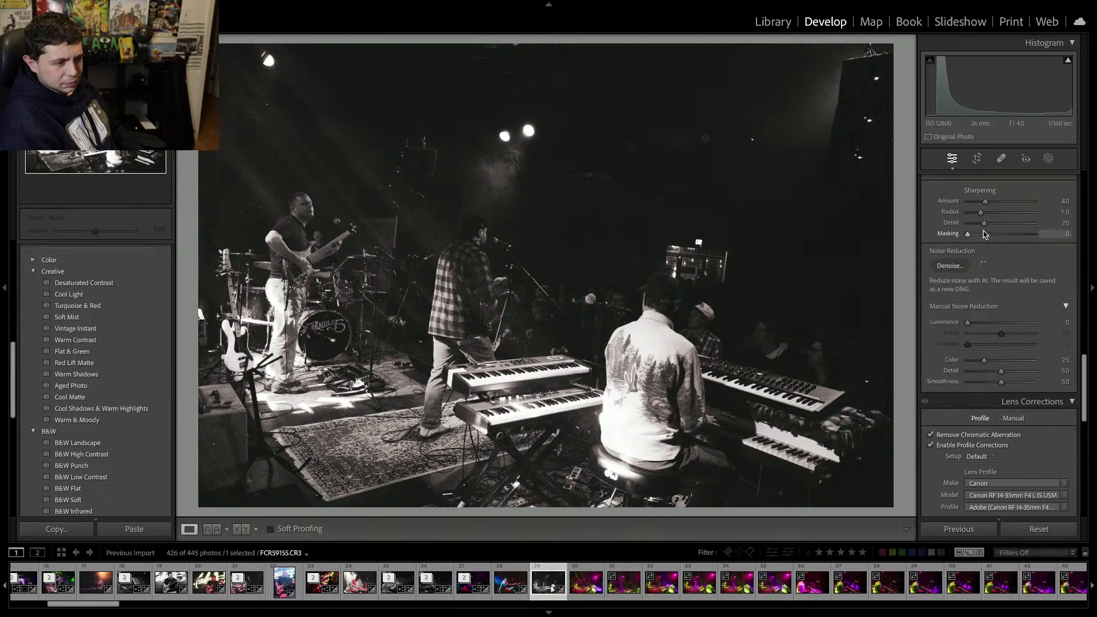
pyautogui.scroll(10, 984, 234)
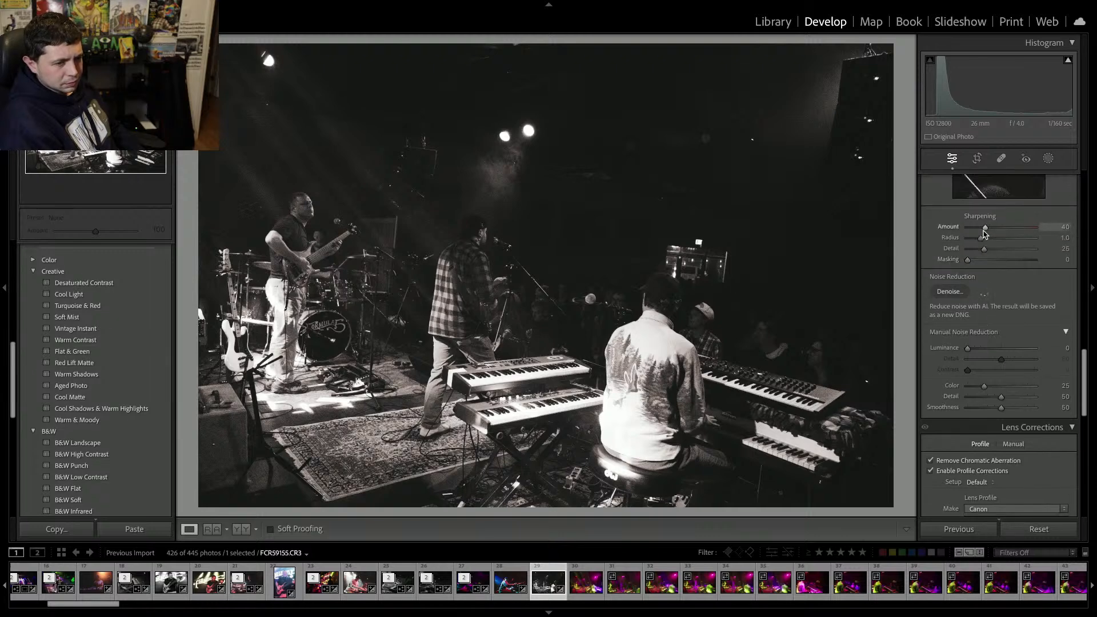
pyautogui.scroll(15, 984, 235)
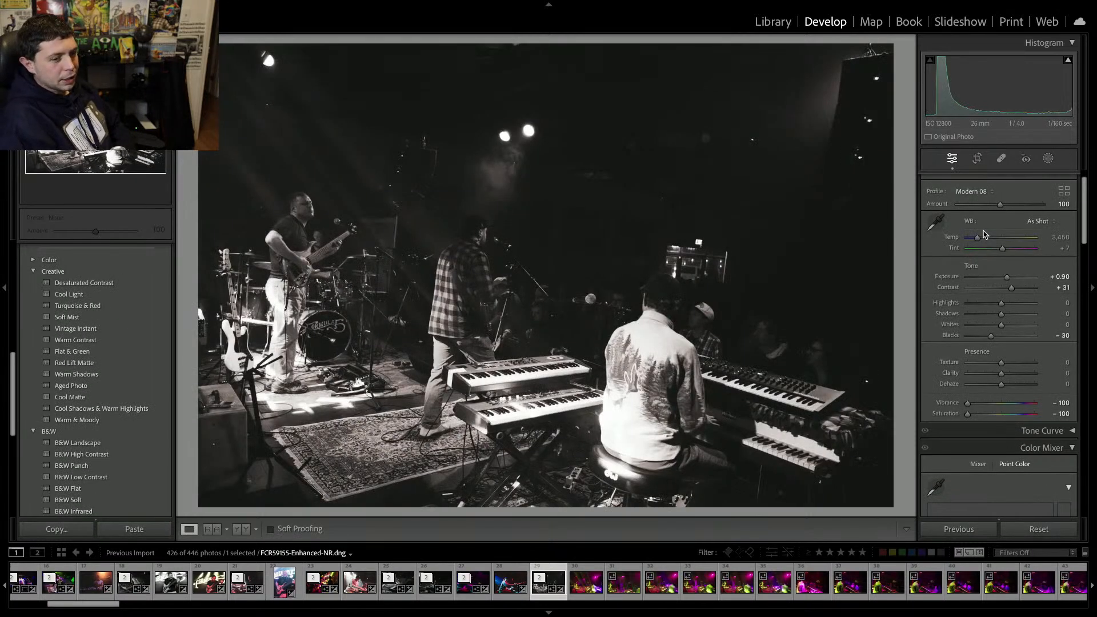
pyautogui.click(1011, 374)
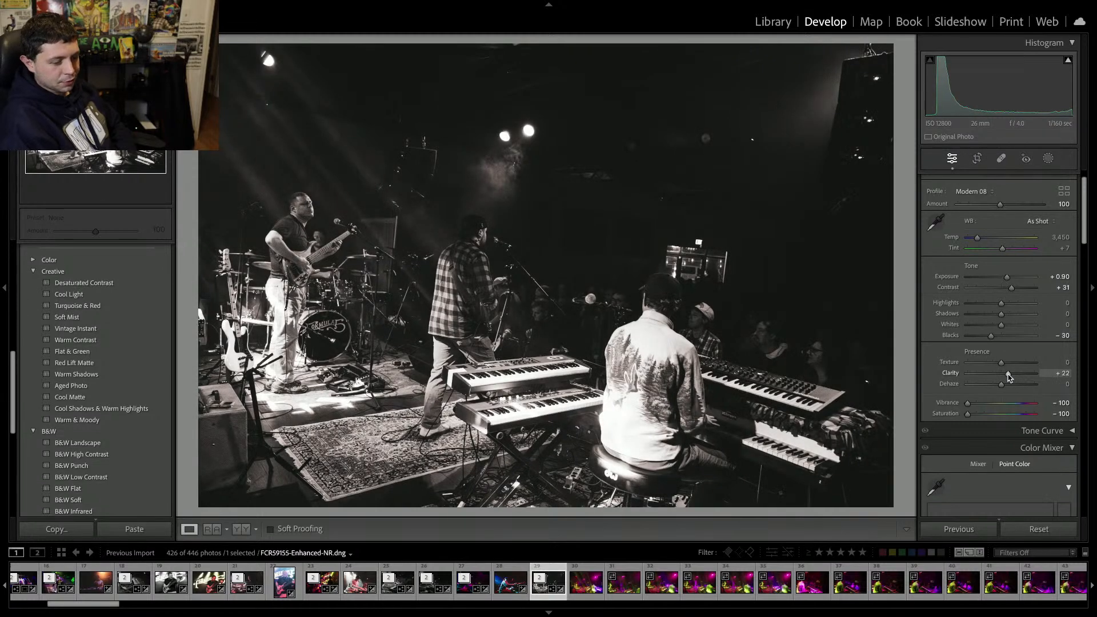
# Remove the next several color stage frames from the catalog.
pyautogui.press('Right')
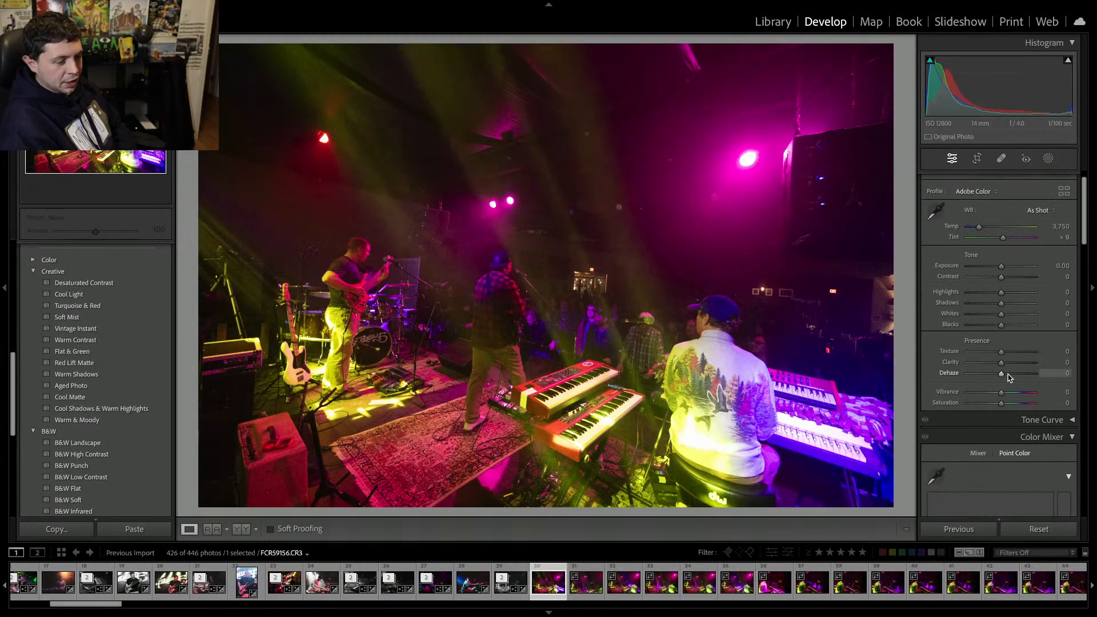
pyautogui.press('Delete')
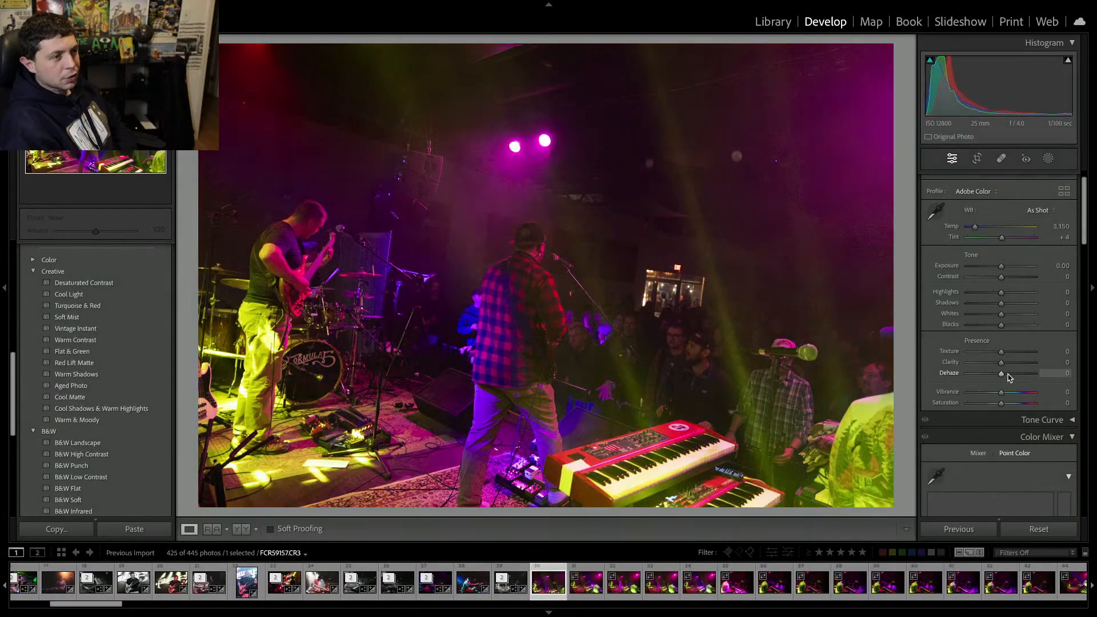
pyautogui.press('Delete')
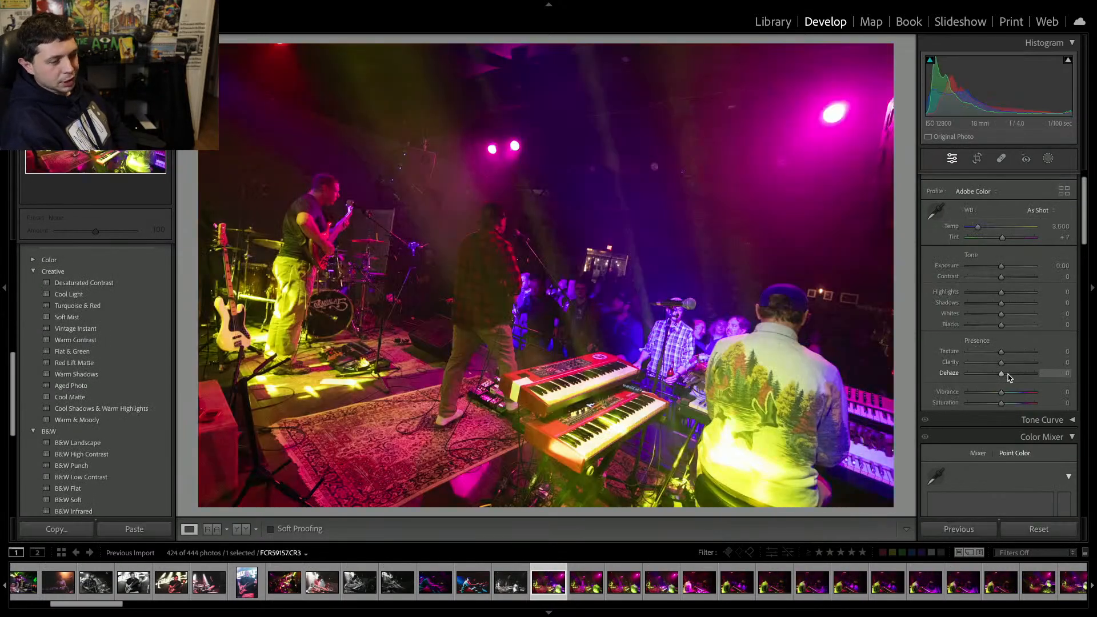
pyautogui.press('Delete')
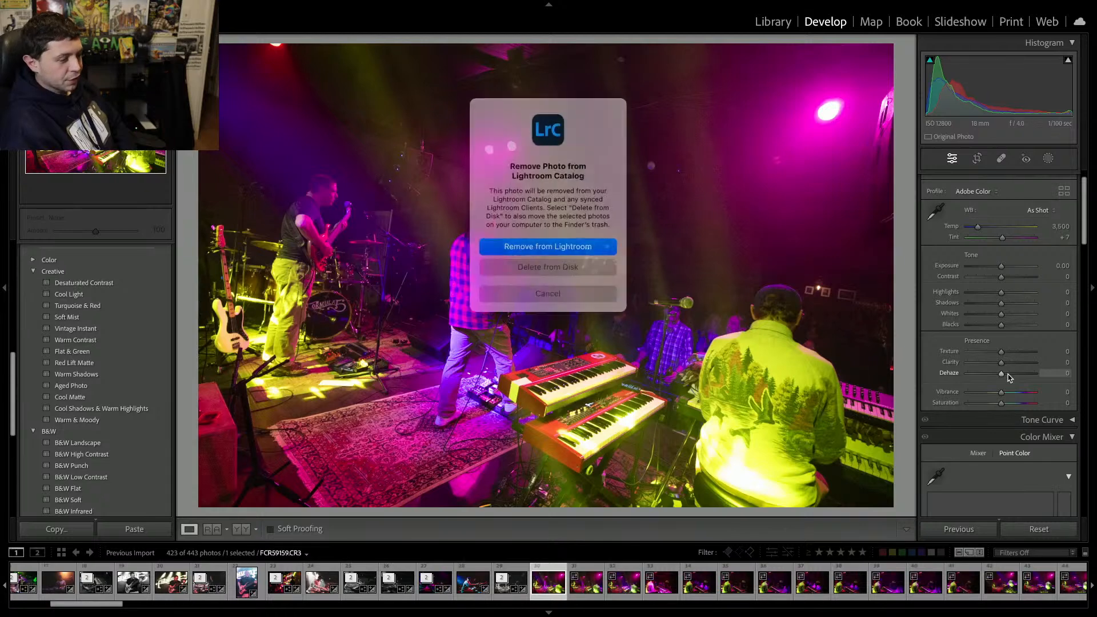
pyautogui.press('Return')
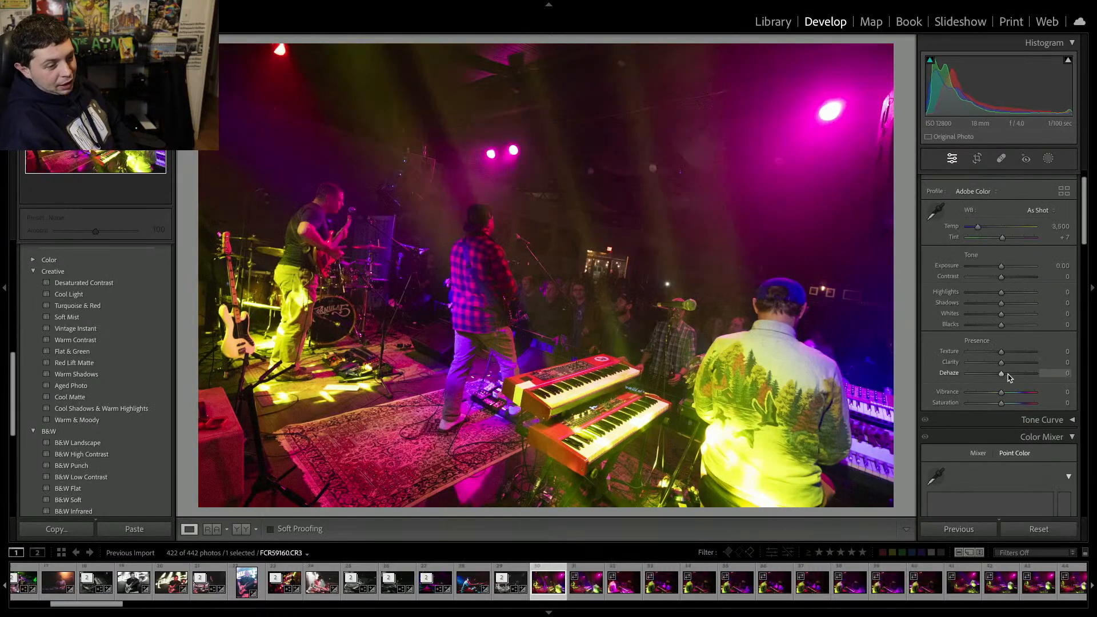
pyautogui.press('Delete')
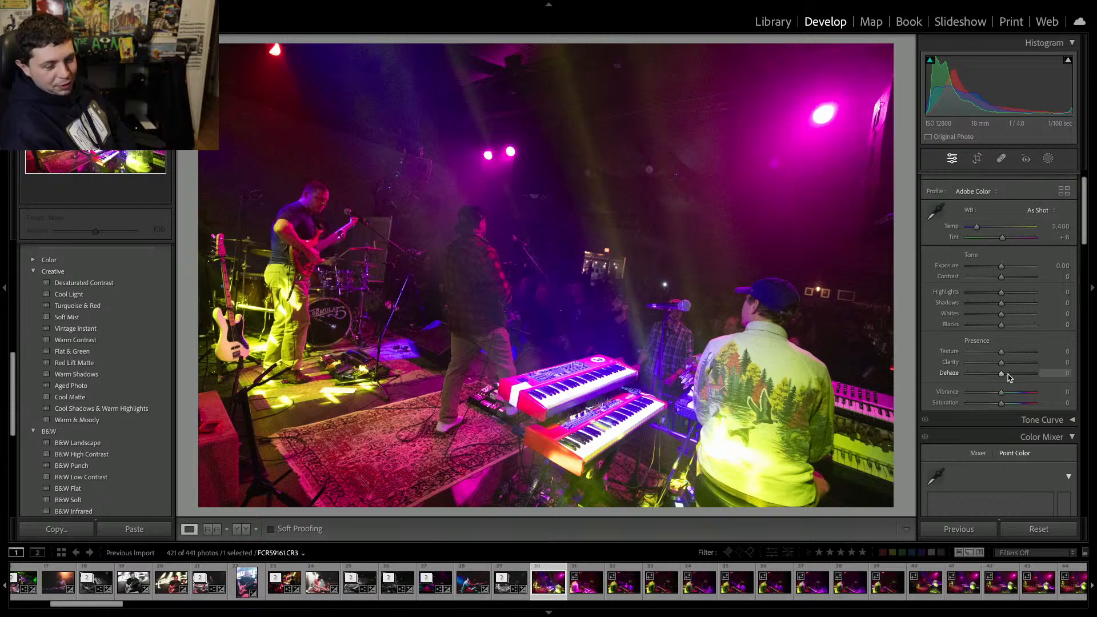
pyautogui.press('Delete')
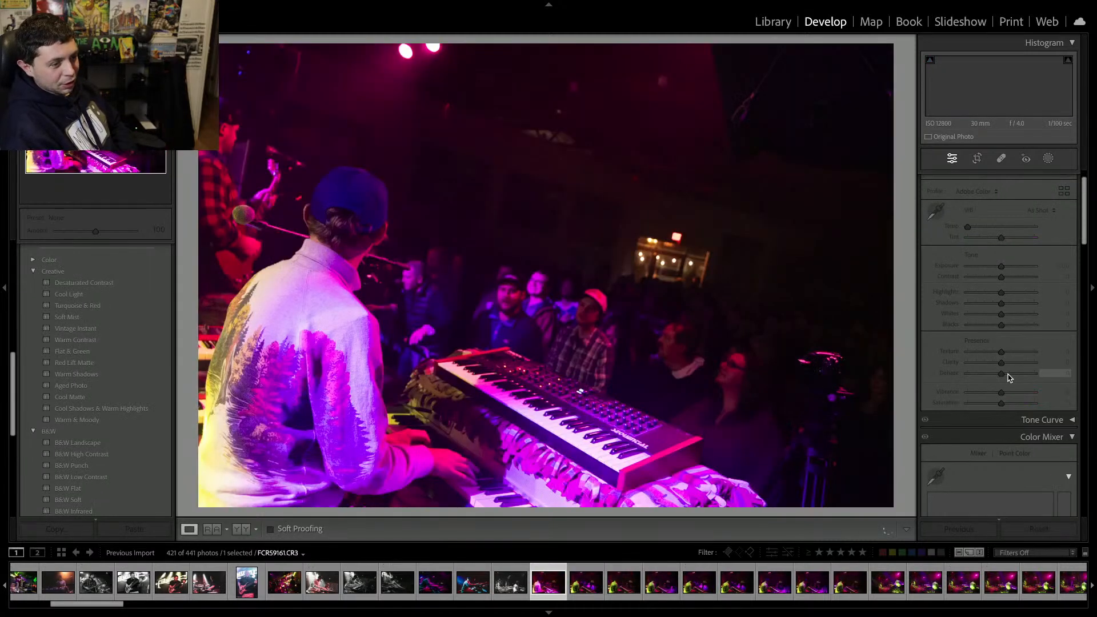
# Remove the keyboardist close-up frames from the catalog one after another.
pyautogui.press('Delete')
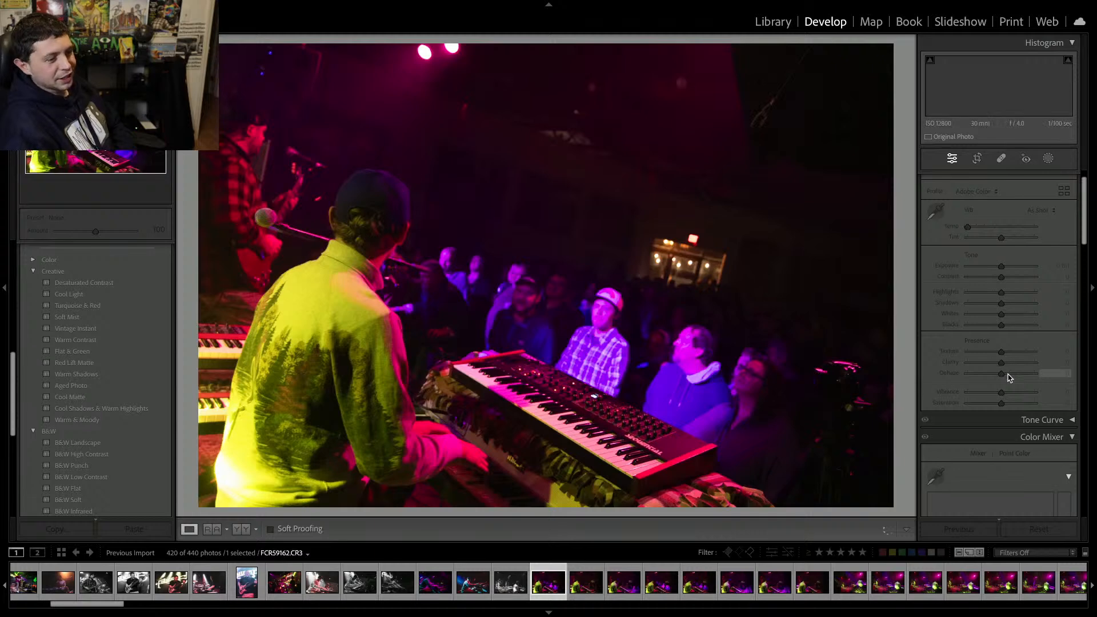
pyautogui.press('Delete')
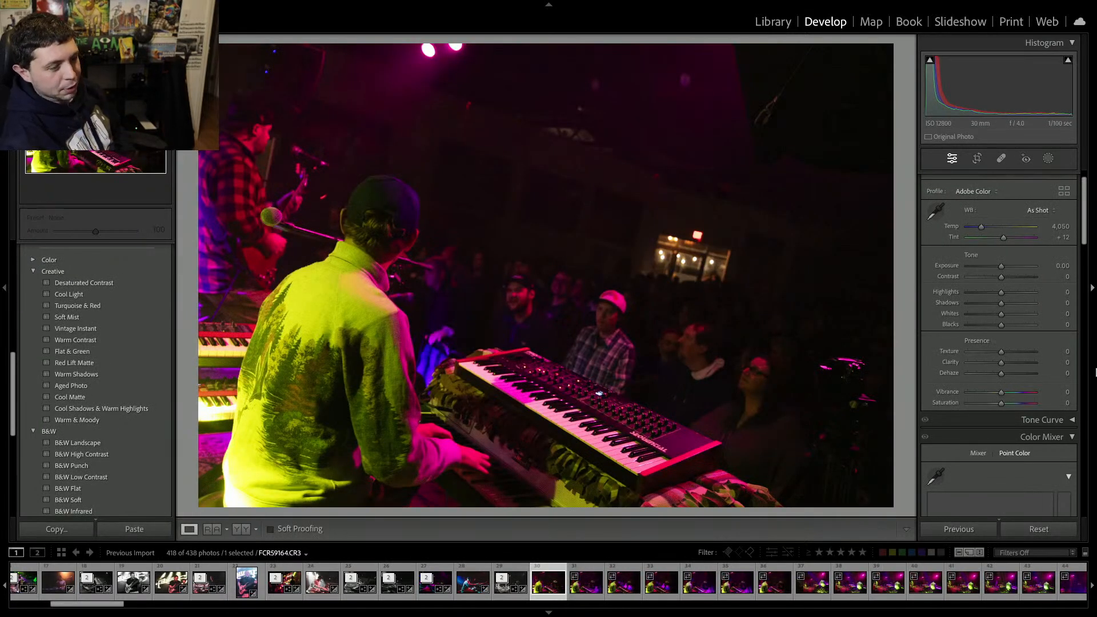
pyautogui.press('Delete')
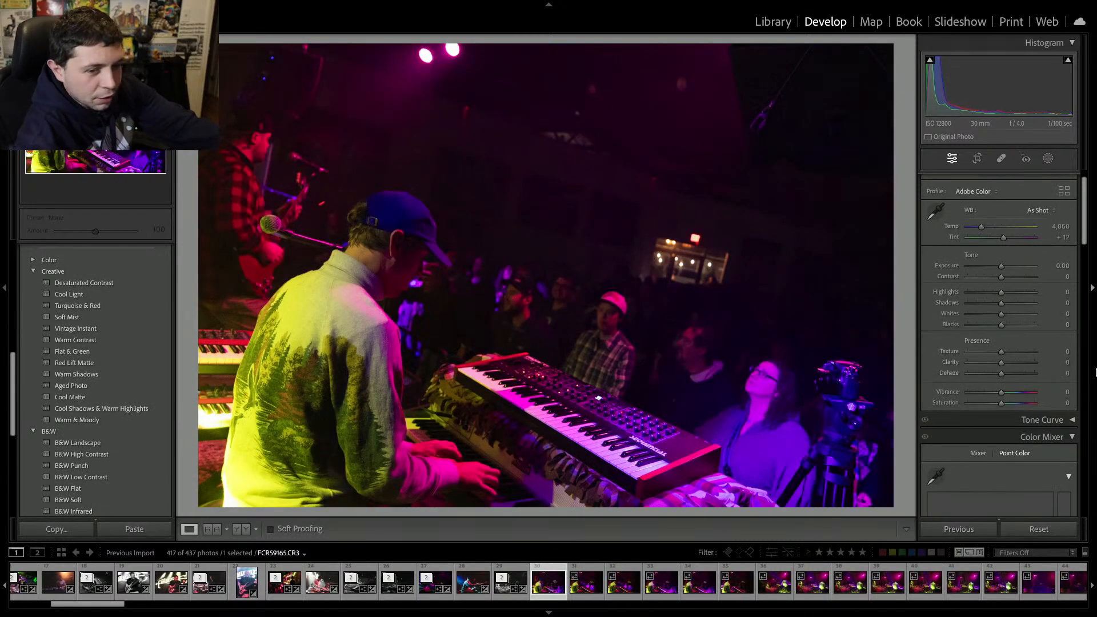
pyautogui.press('Delete')
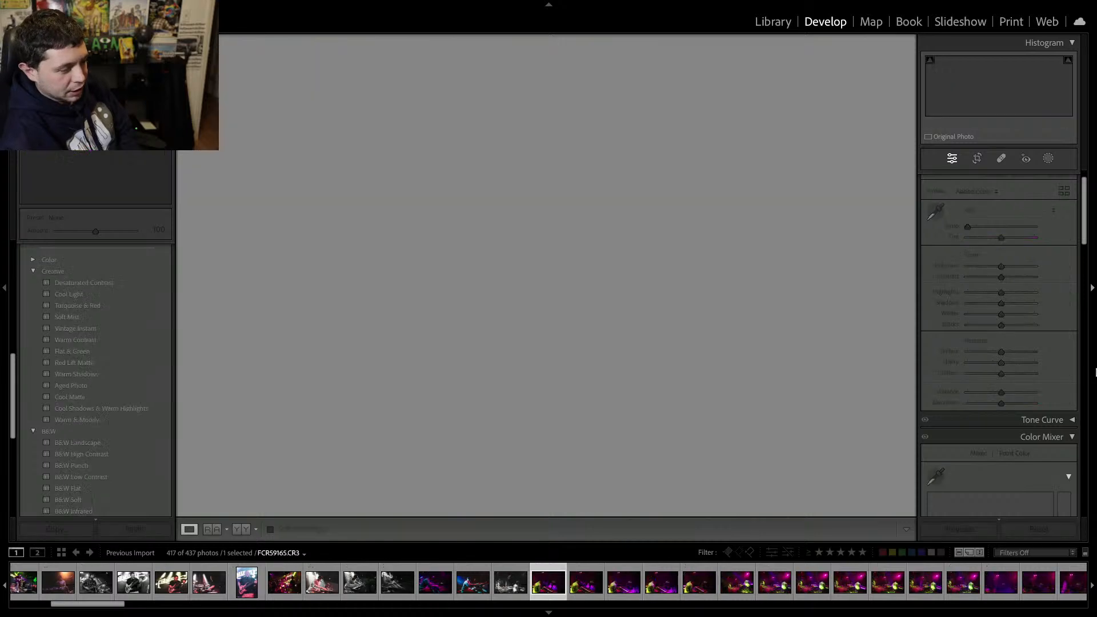
pyautogui.press('Delete')
pyautogui.press('Return')
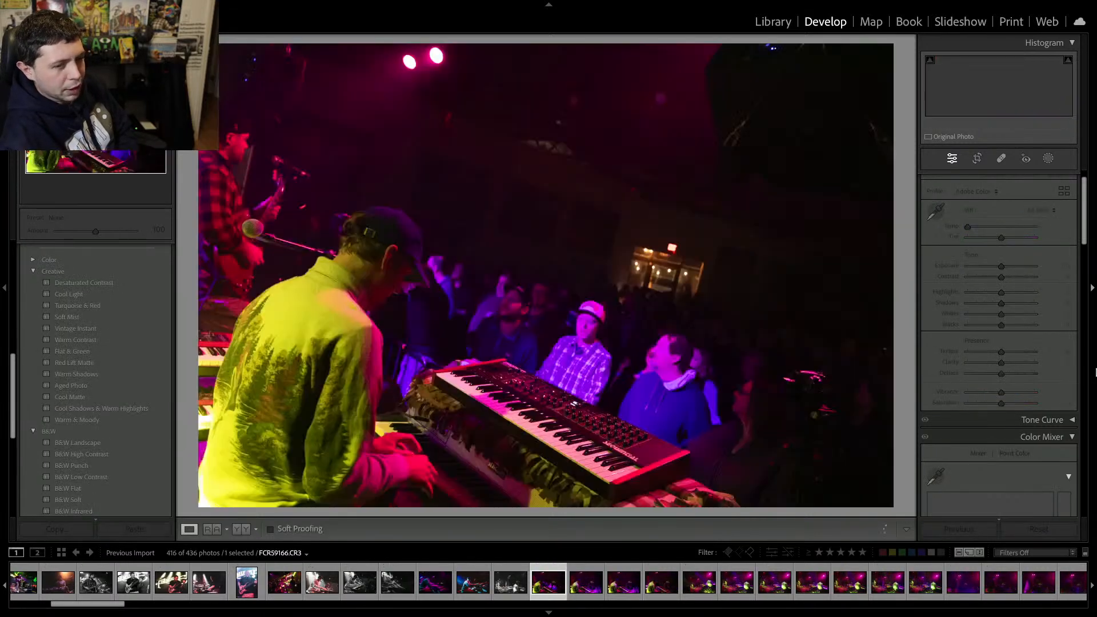
pyautogui.press('Delete')
pyautogui.press('Return')
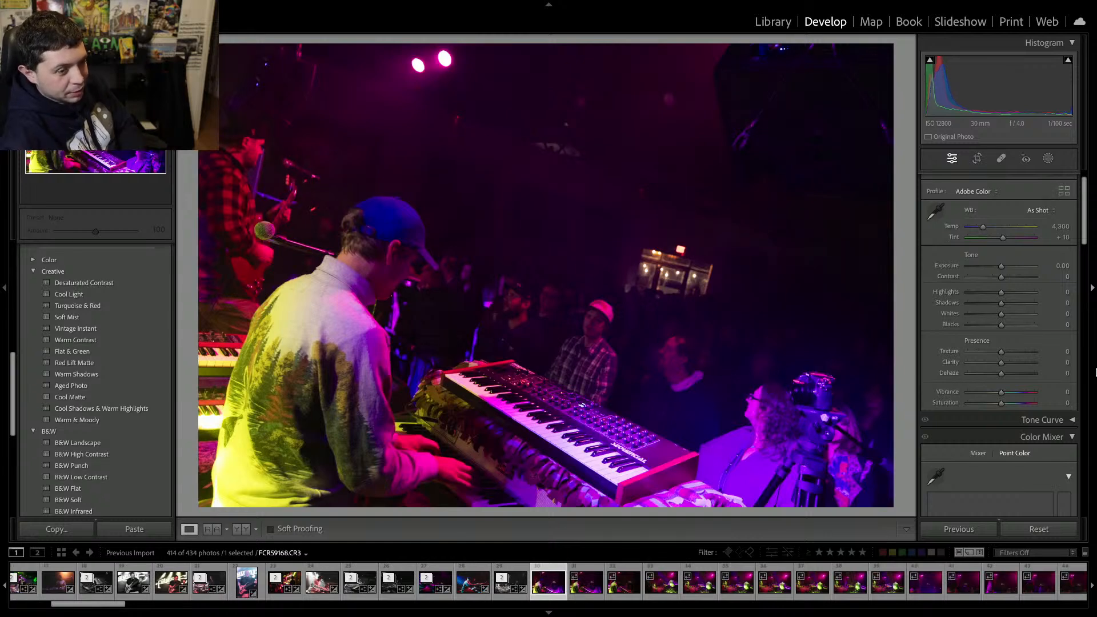
pyautogui.press('Delete')
pyautogui.press('Return')
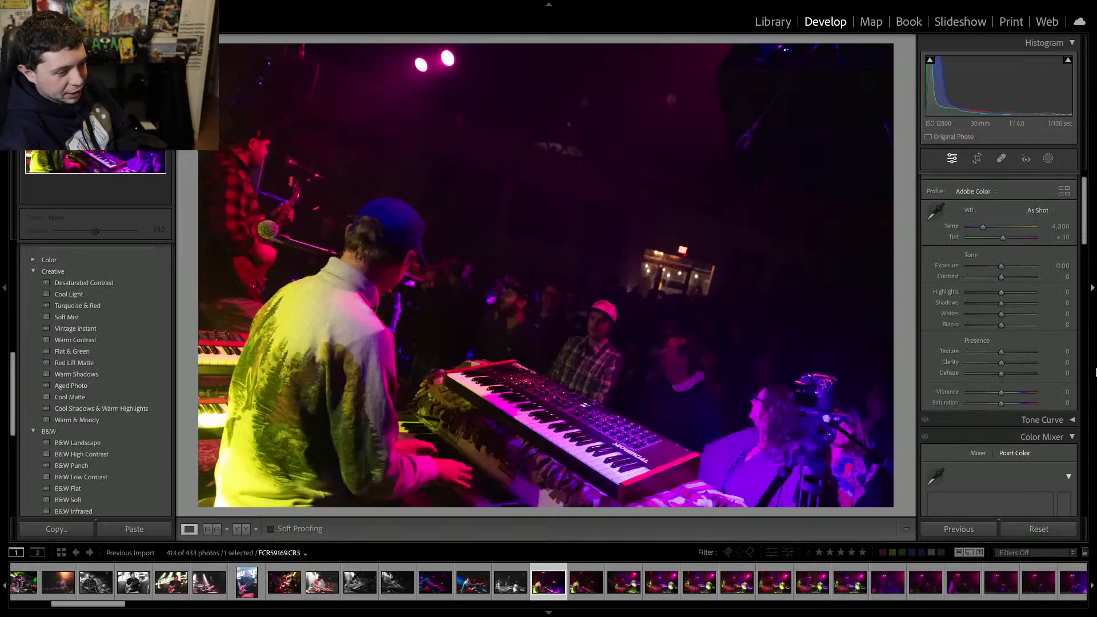
pyautogui.press('Delete')
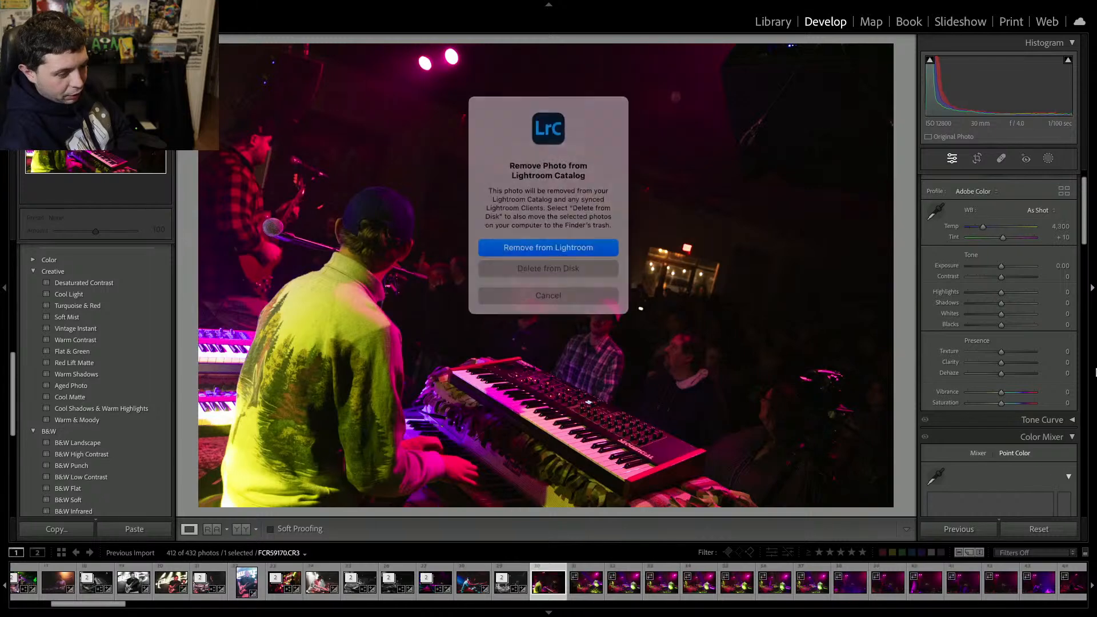
pyautogui.press('Return')
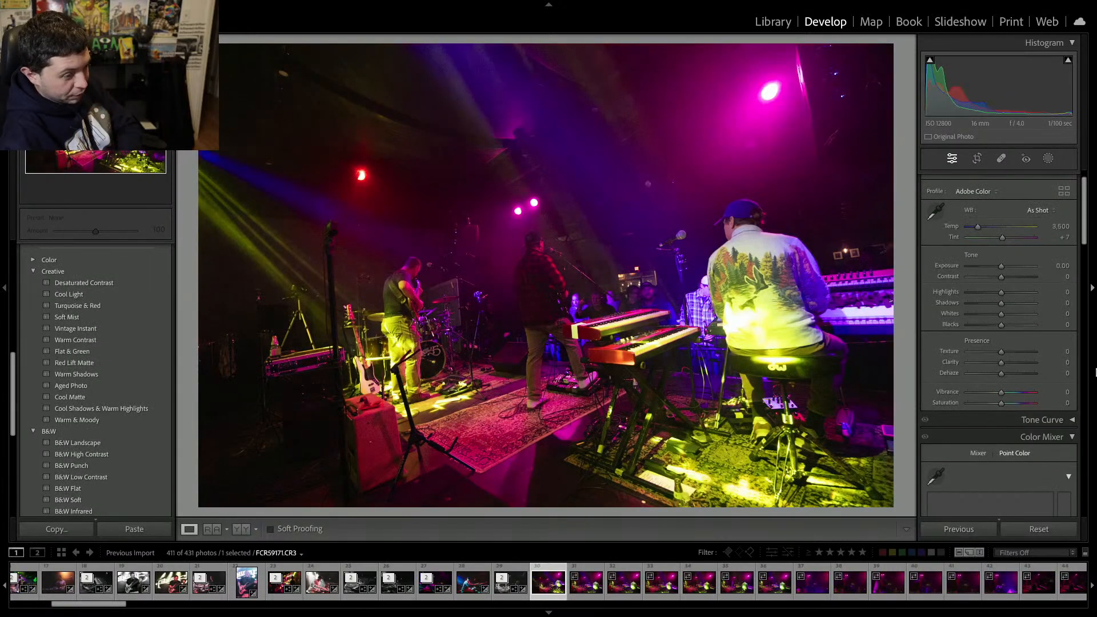
# Remove the wide stage shots and the guitarist frames that follow from the catalog.
pyautogui.press('Delete')
pyautogui.press('Return')
pyautogui.press('Delete')
pyautogui.press('Return')
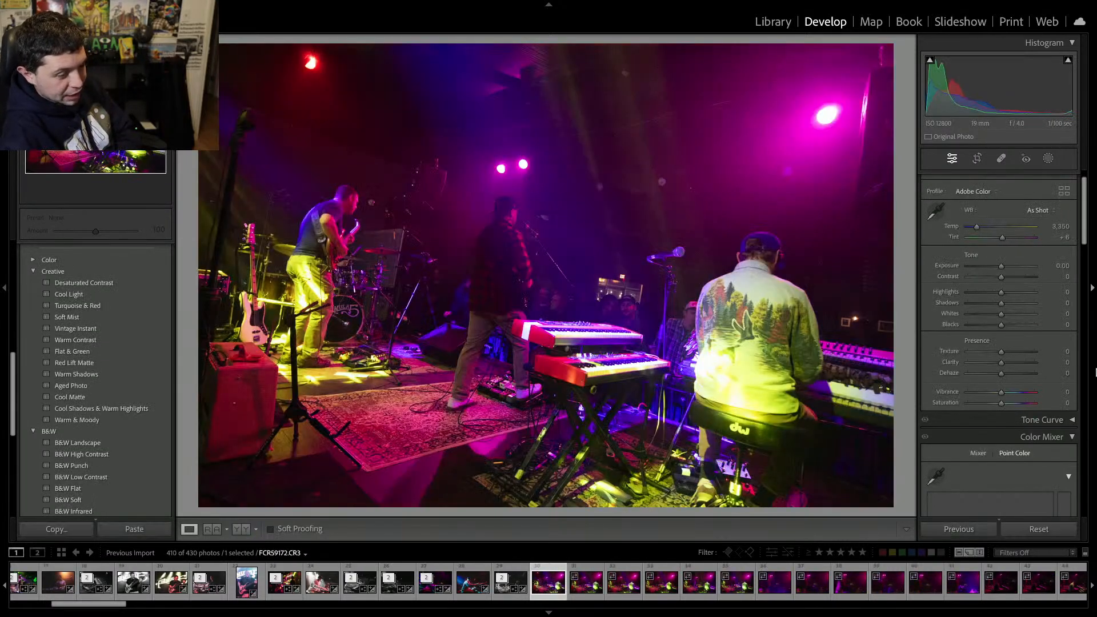
pyautogui.press('Delete')
pyautogui.press('Return')
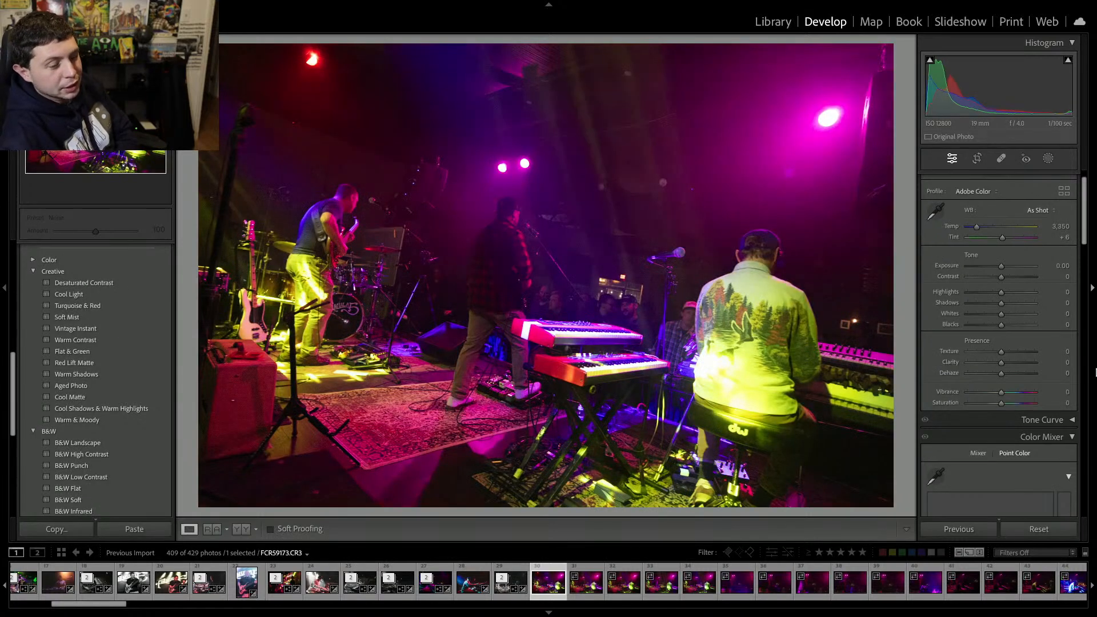
pyautogui.press('Delete')
pyautogui.press('Return')
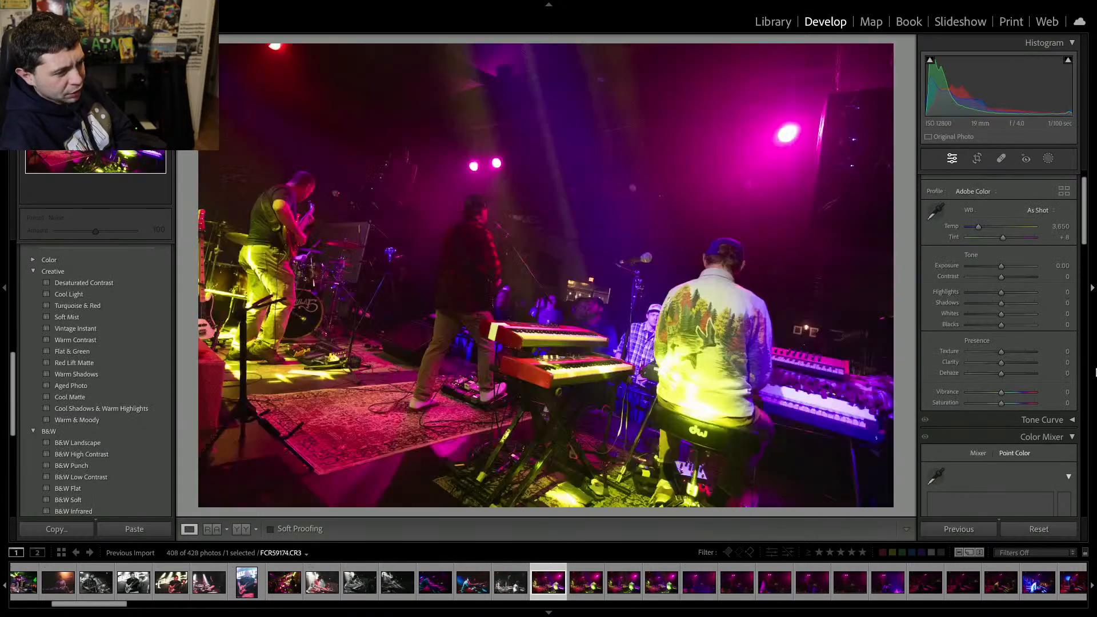
pyautogui.press('Delete')
pyautogui.press('Return')
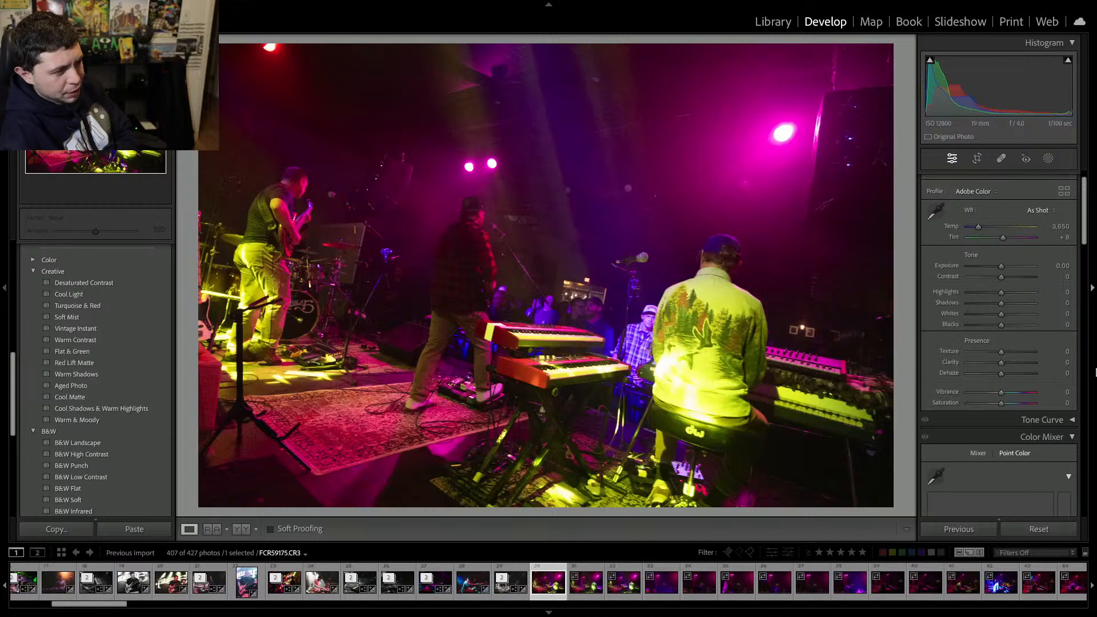
pyautogui.press('Delete')
pyautogui.press('Return')
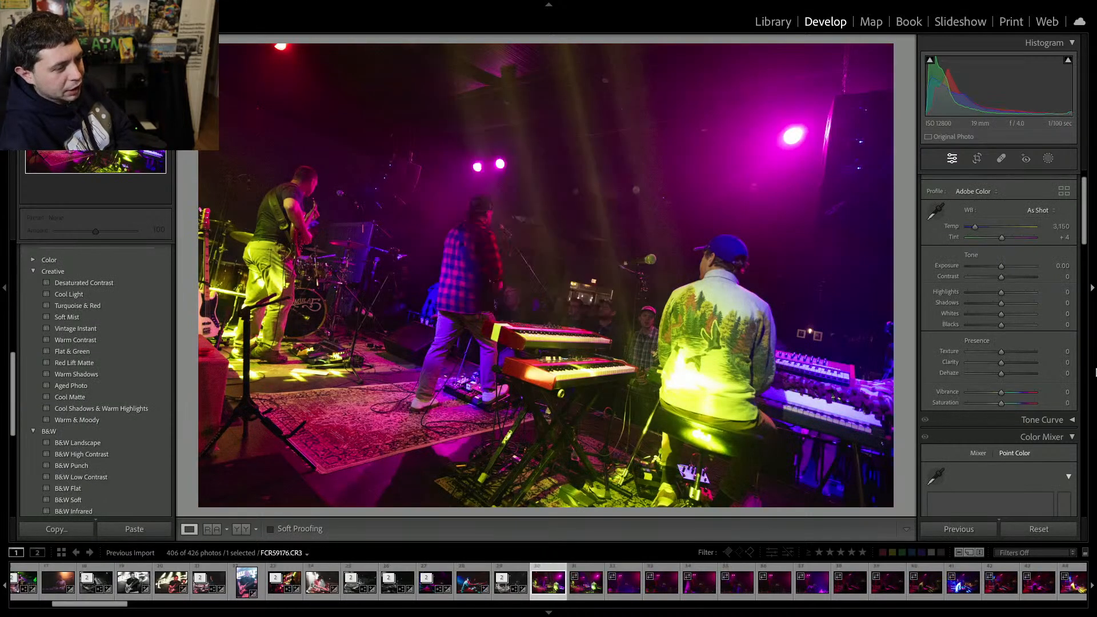
pyautogui.press('Delete')
pyautogui.press('Return')
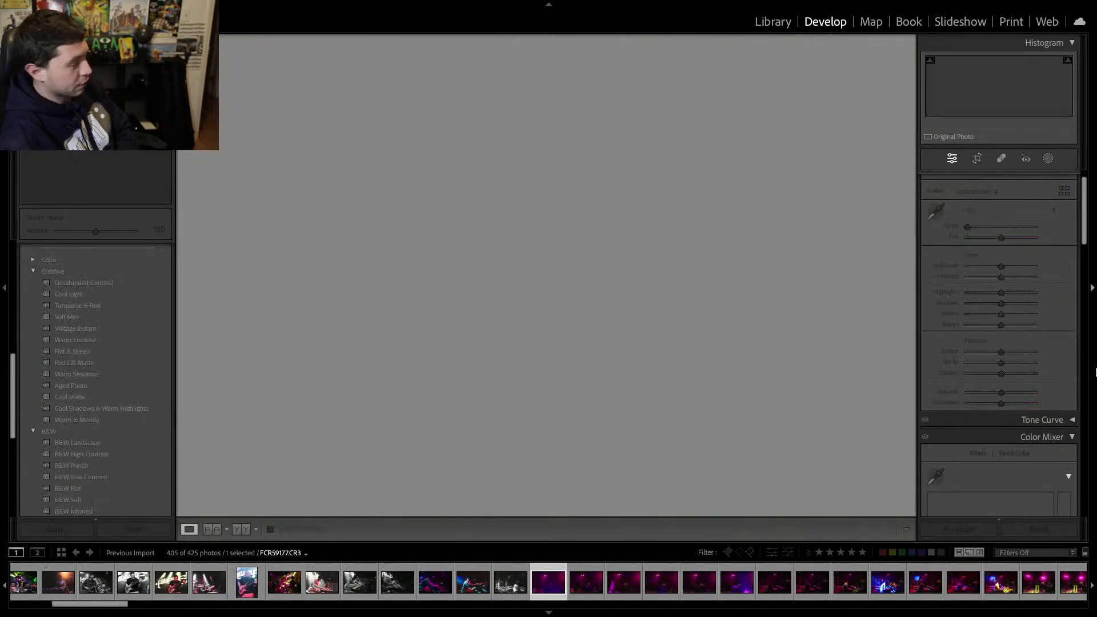
pyautogui.press('Delete')
pyautogui.press('Return')
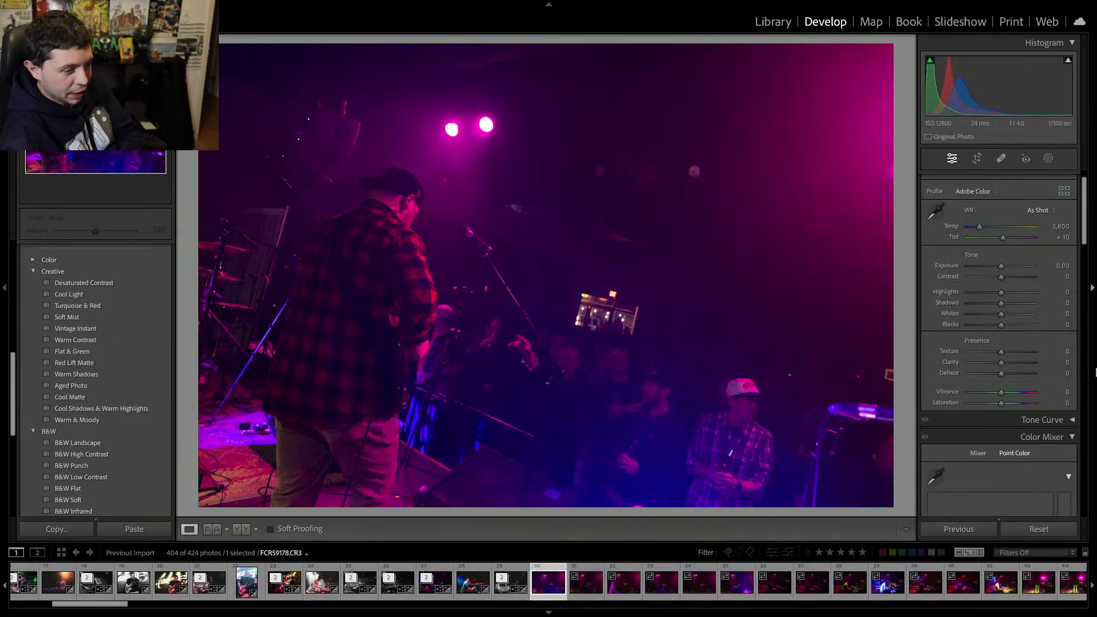
pyautogui.press('Delete')
pyautogui.press('Return')
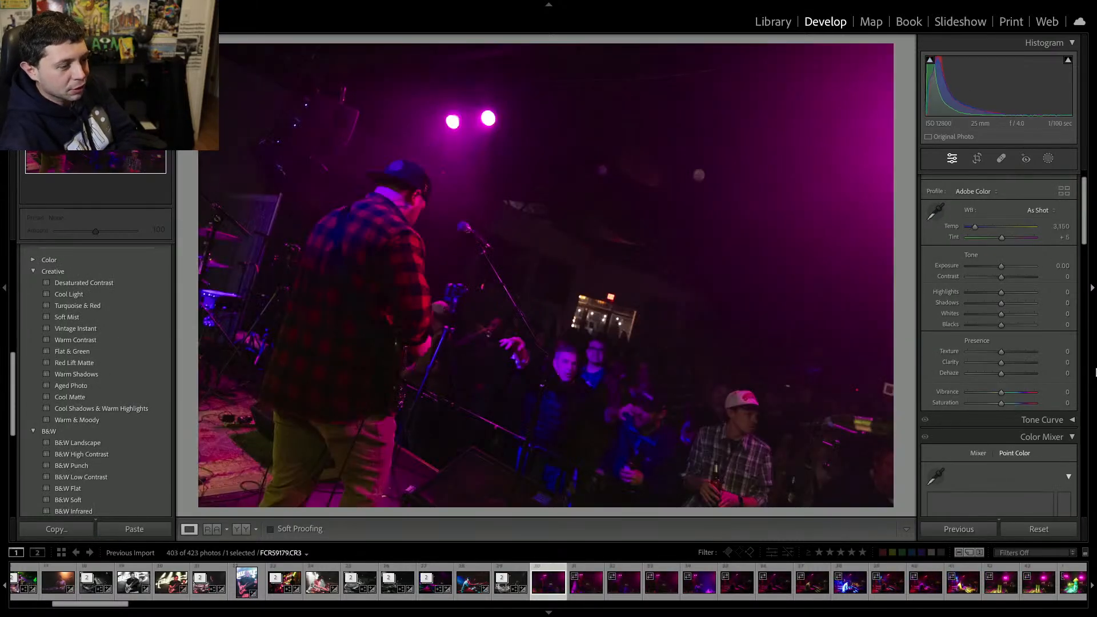
pyautogui.press('Delete')
pyautogui.press('Return')
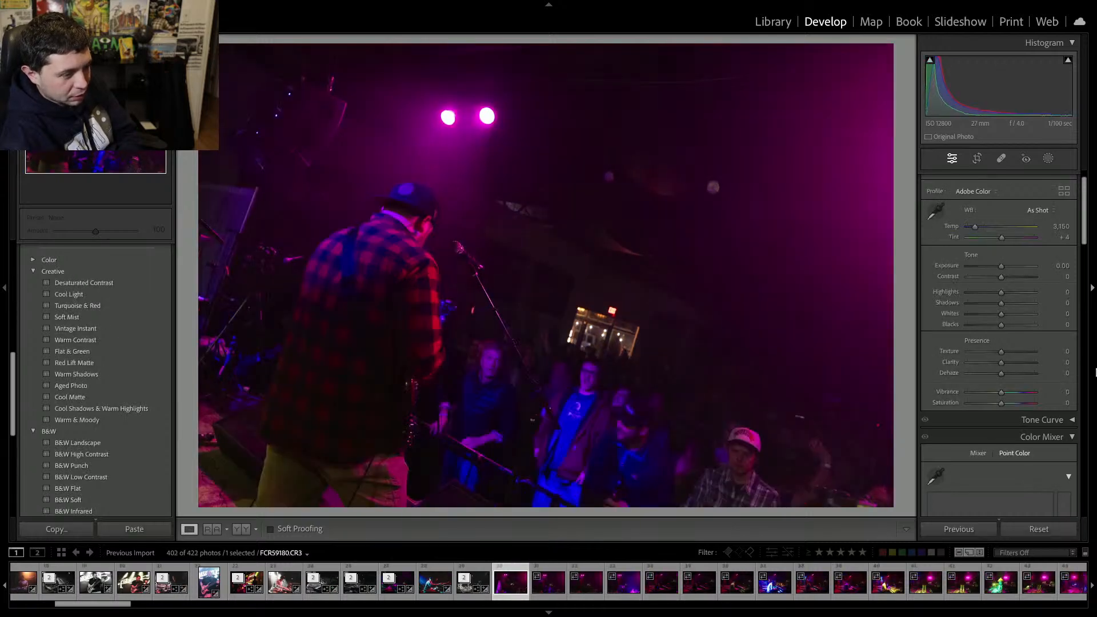
# On the guitarist photo, set clarity to +39, exposure to +0.70 and contrast to +27.
pyautogui.press('Left')
pyautogui.press('Left')
pyautogui.press('Left')
pyautogui.press('Left')
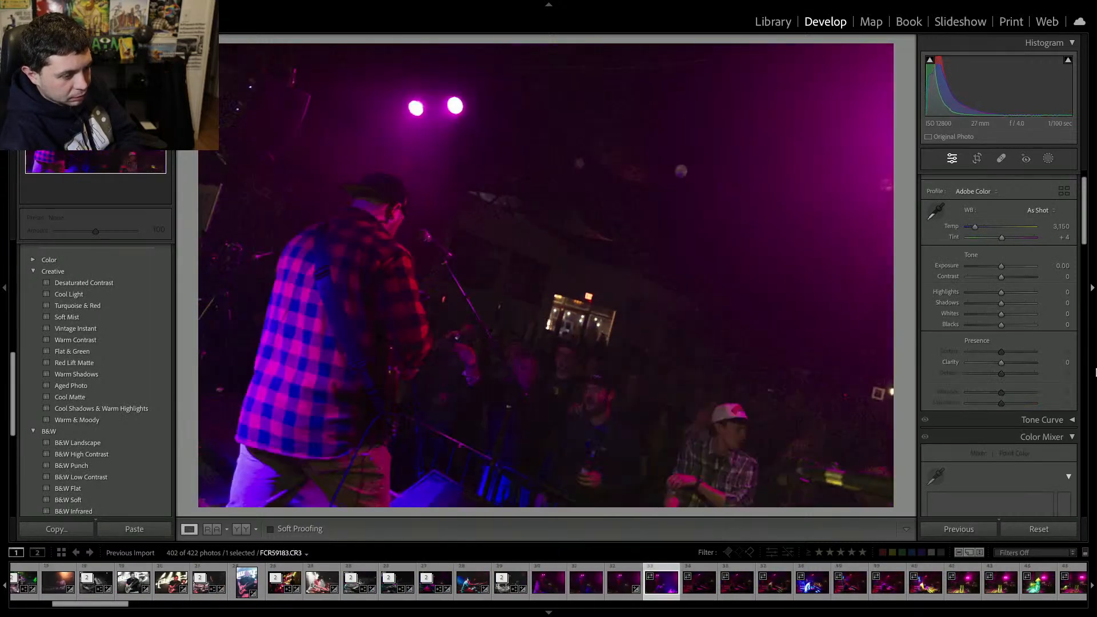
pyautogui.press('Right')
pyautogui.press('Right')
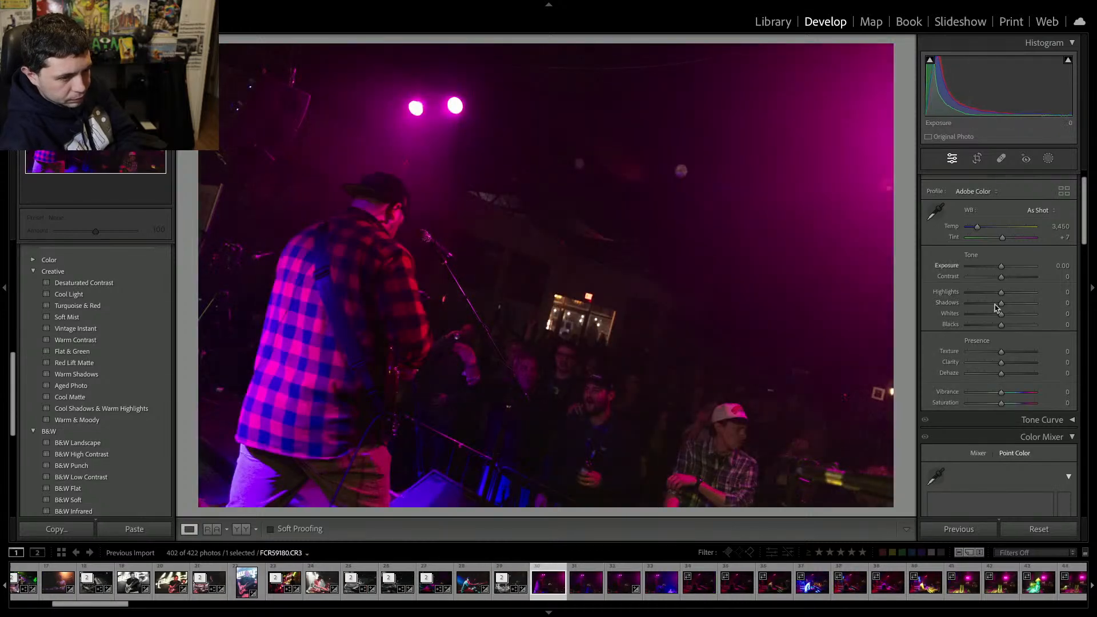
pyautogui.moveTo(1001, 362); pyautogui.dragTo(1017, 364)
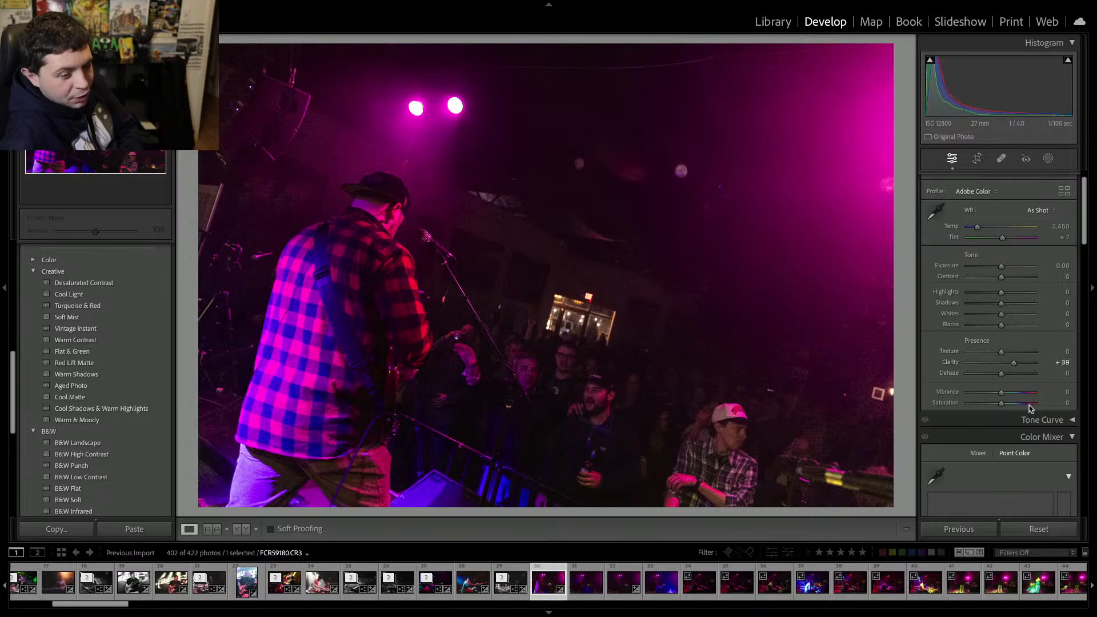
pyautogui.click(1006, 266)
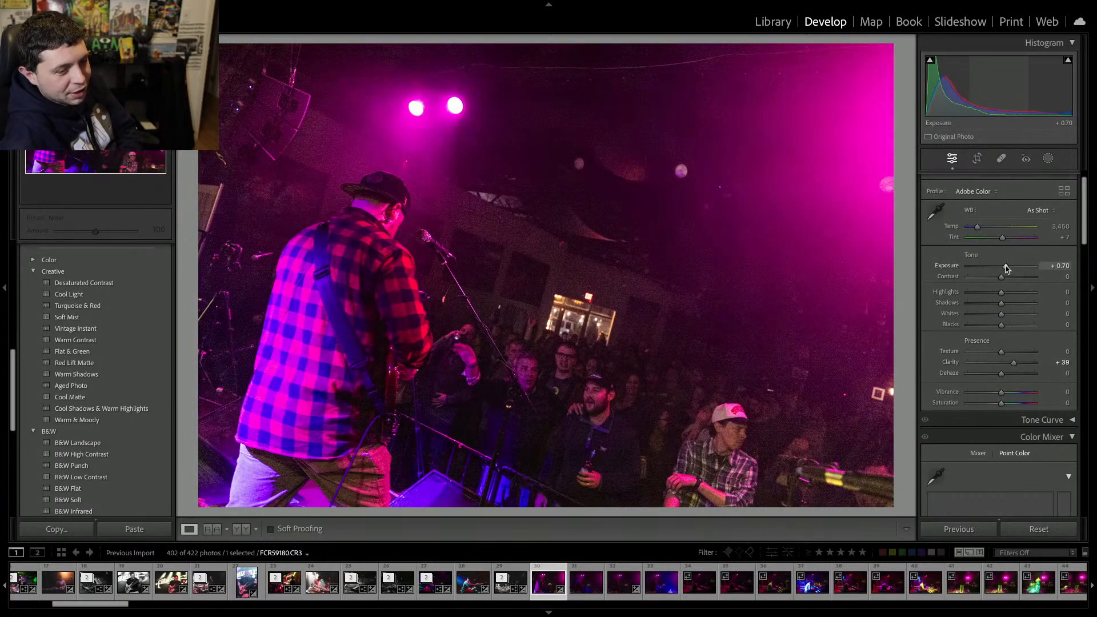
pyautogui.click(1009, 277)
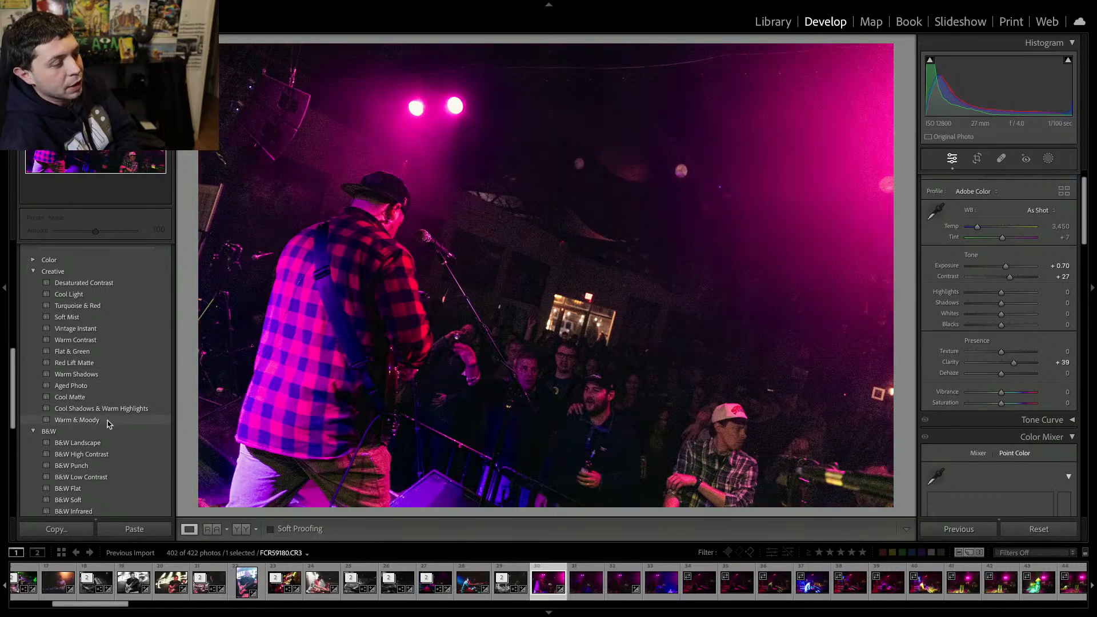
# Apply the Warm & Moody preset, drop saturation to -100, raise exposure to +1.40 and tint to +18.
pyautogui.click(109, 421)
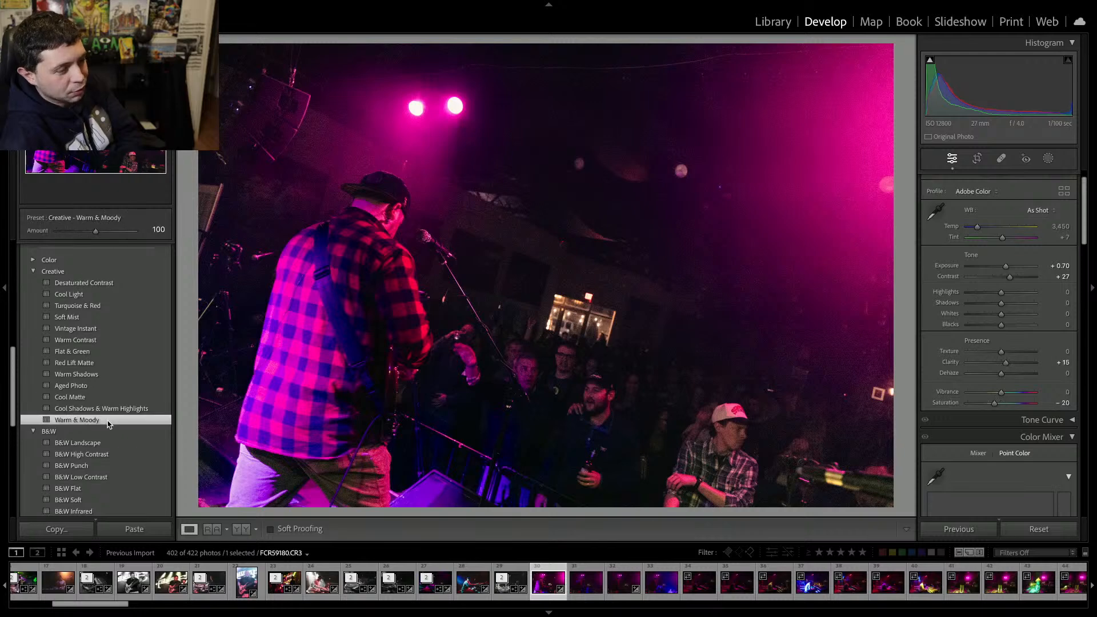
pyautogui.moveTo(1000, 403); pyautogui.dragTo(968, 392)
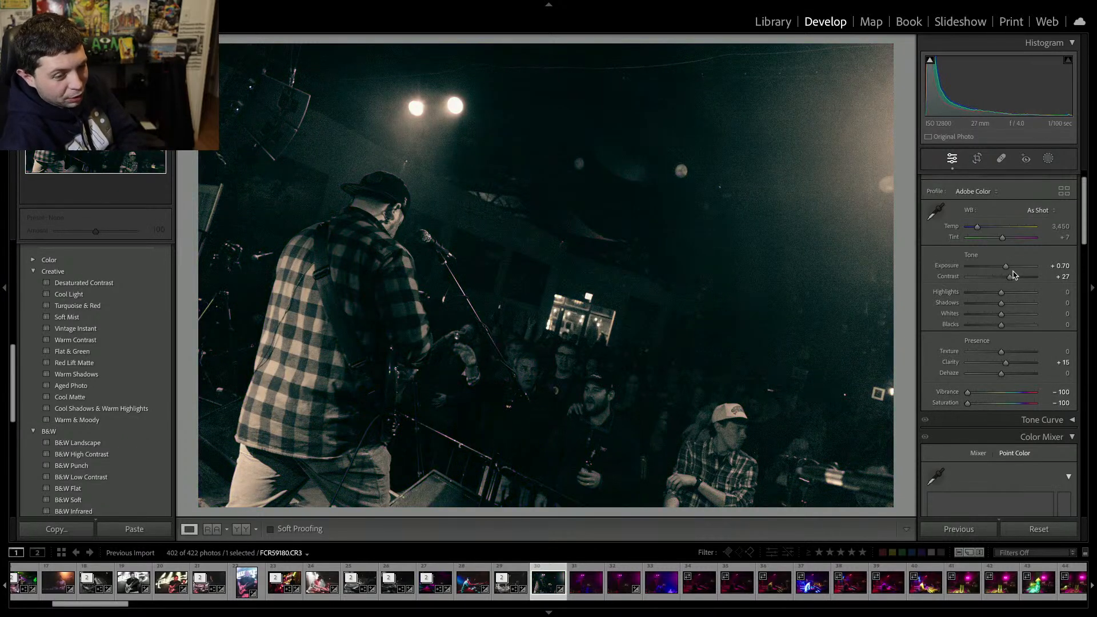
pyautogui.moveTo(1005, 266); pyautogui.dragTo(1010, 273)
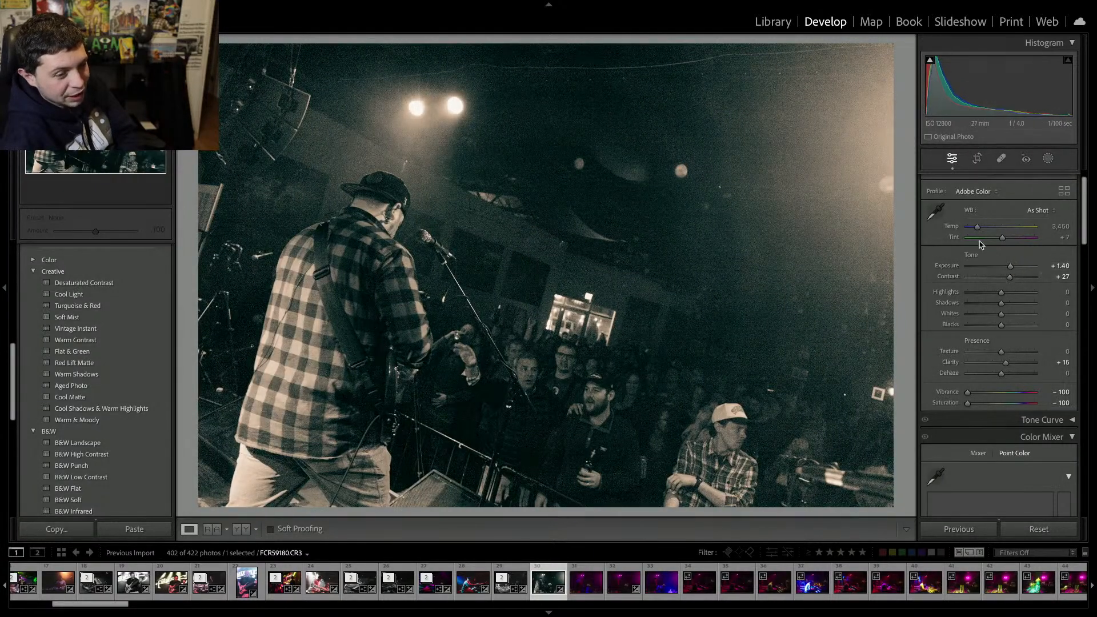
pyautogui.moveTo(977, 232); pyautogui.dragTo(1003, 239)
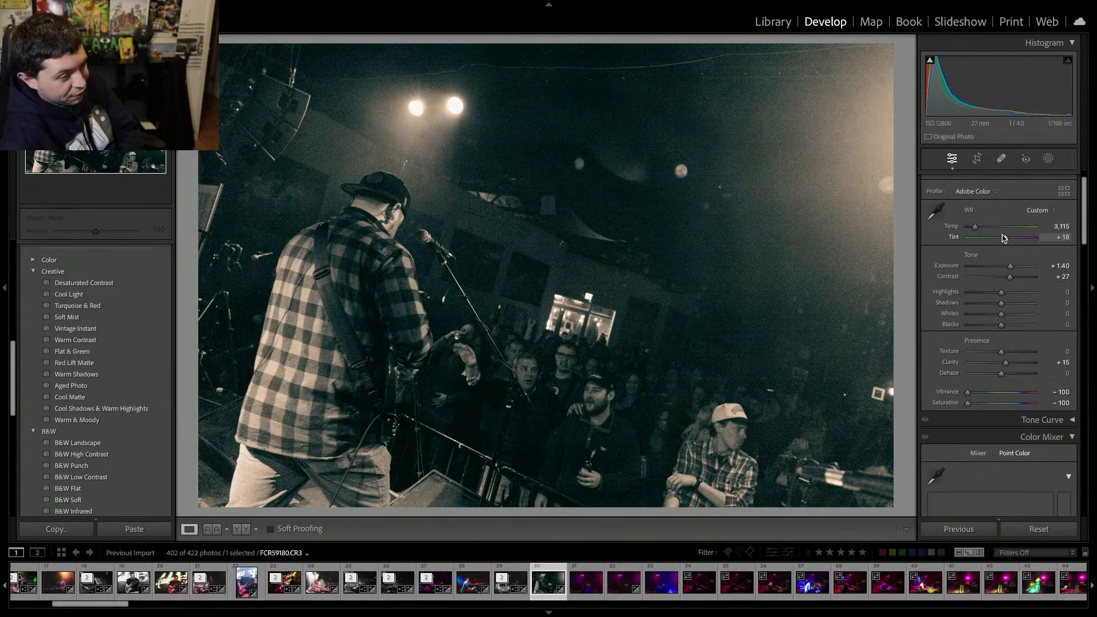
# Remove the edited guitarist photo and the next three guitarist frames from the catalog.
pyautogui.press('Delete')
pyautogui.press('Delete')
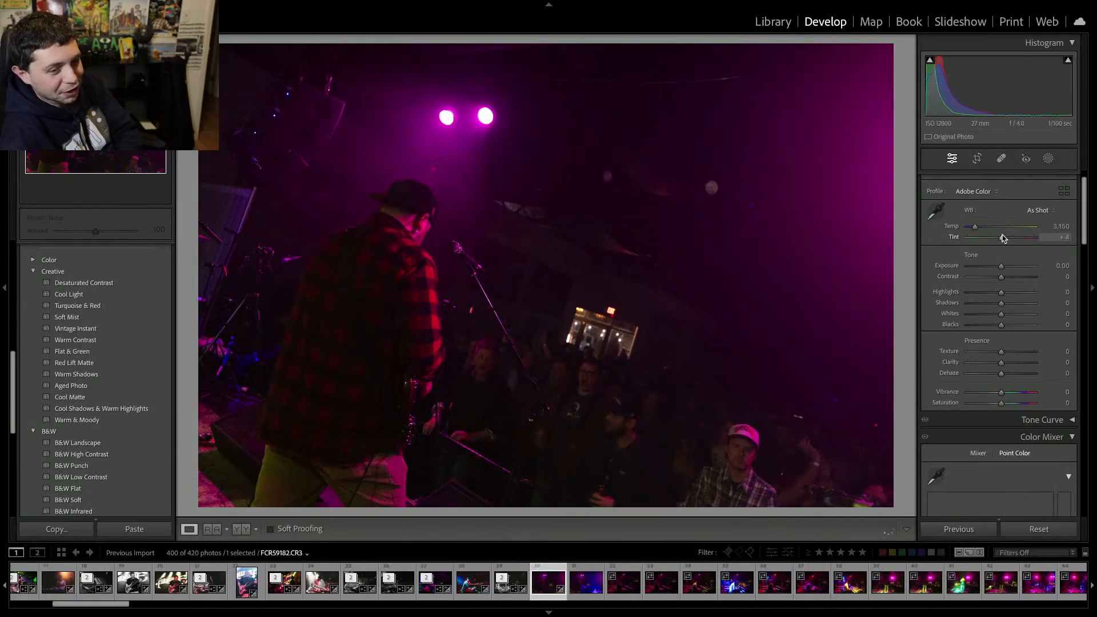
pyautogui.press('Delete')
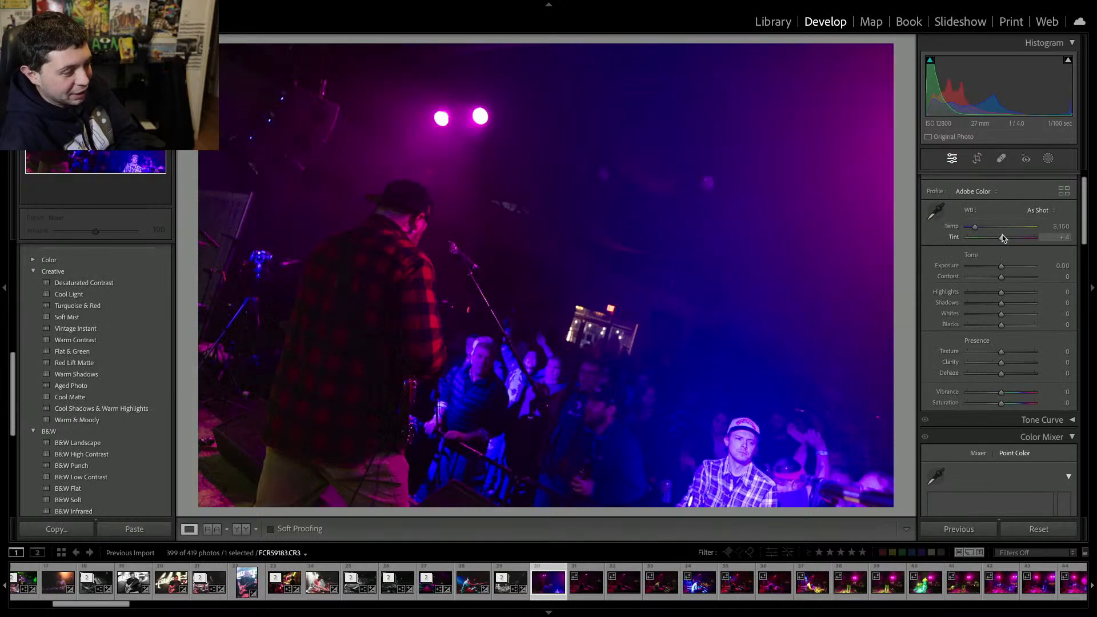
pyautogui.press('Delete')
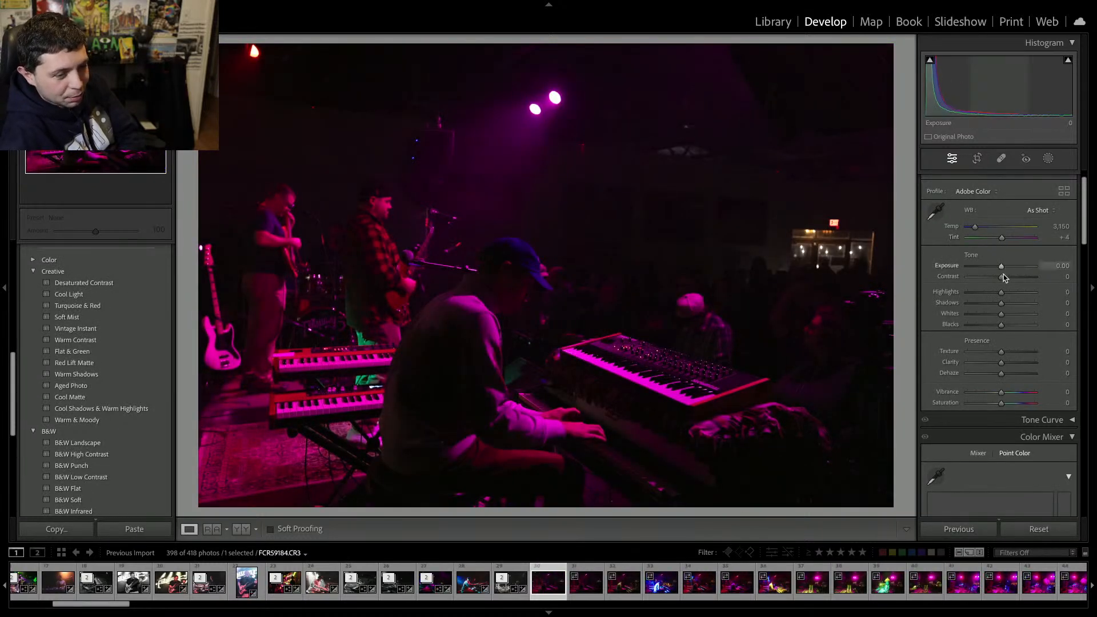
# Raise the dim keyboardist frame's exposure to +1.50, then remove it and the next two frames from the catalog.
pyautogui.moveTo(1001, 266); pyautogui.dragTo(1012, 267)
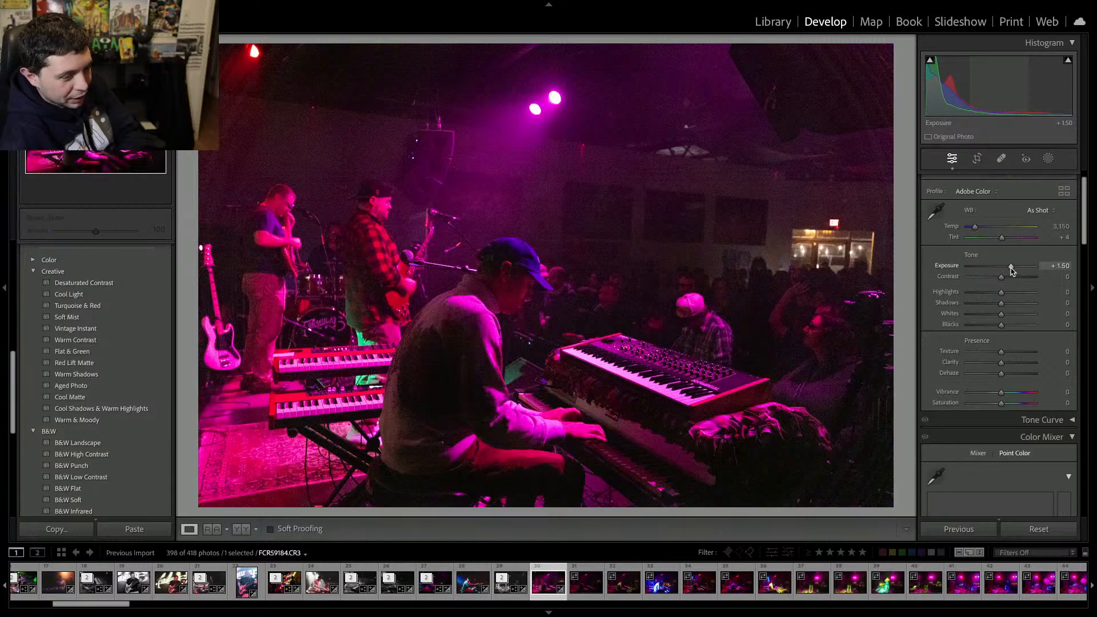
pyautogui.press(']')
pyautogui.press('Delete')
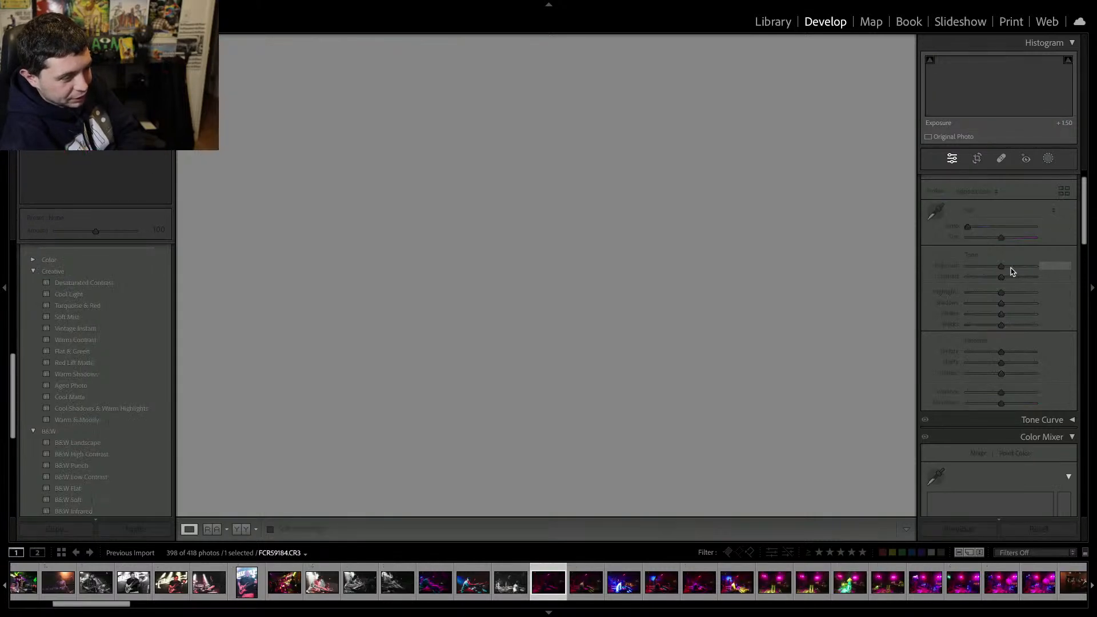
pyautogui.press('Delete')
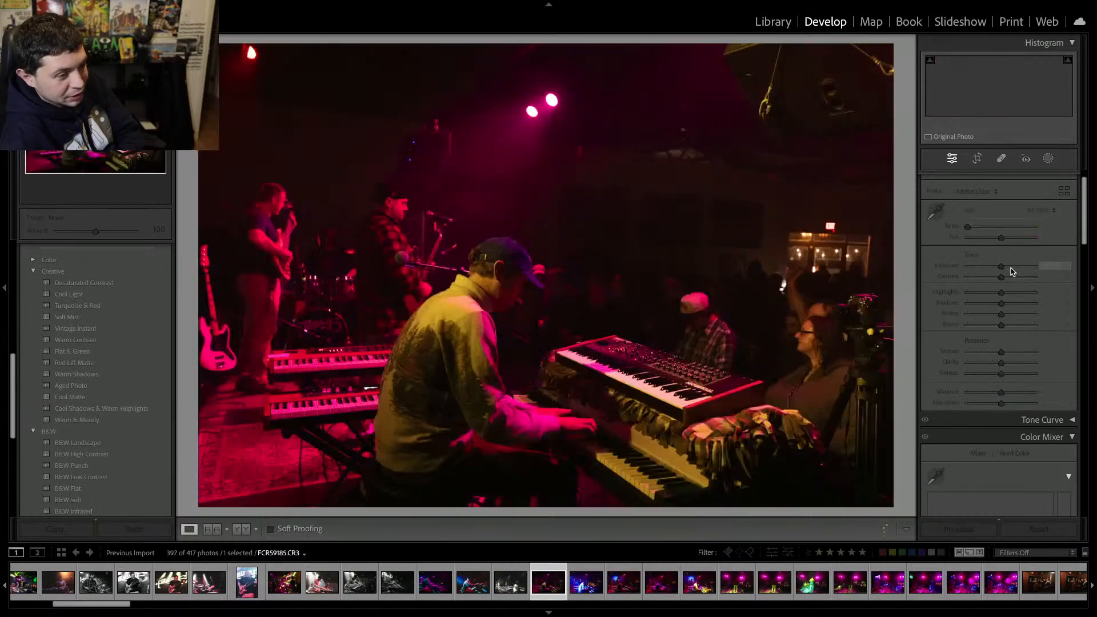
pyautogui.press('Delete')
pyautogui.press('Return')
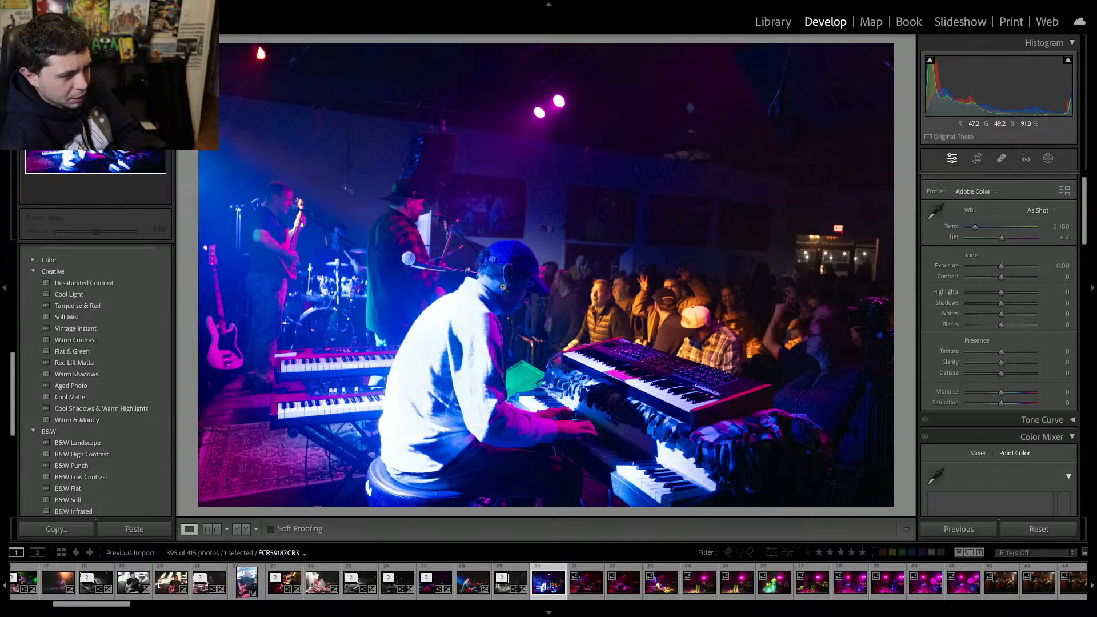
# Zoom into the blue-lit keyboardist photo to inspect its detail.
pyautogui.click(680, 288)
pyautogui.click(615, 265)
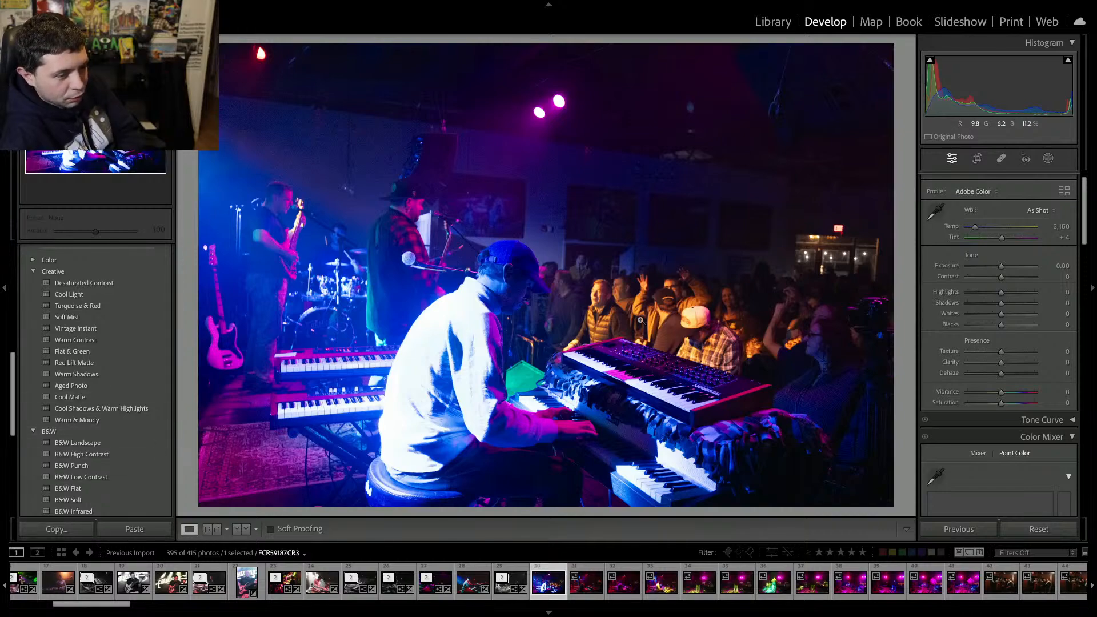
# Apply the Warm Contrast creative preset to the blue-lit keyboardist photo and raise contrast to +27.
pyautogui.click(609, 288)
pyautogui.moveTo(610, 288); pyautogui.dragTo(624, 227)
pyautogui.click(624, 227)
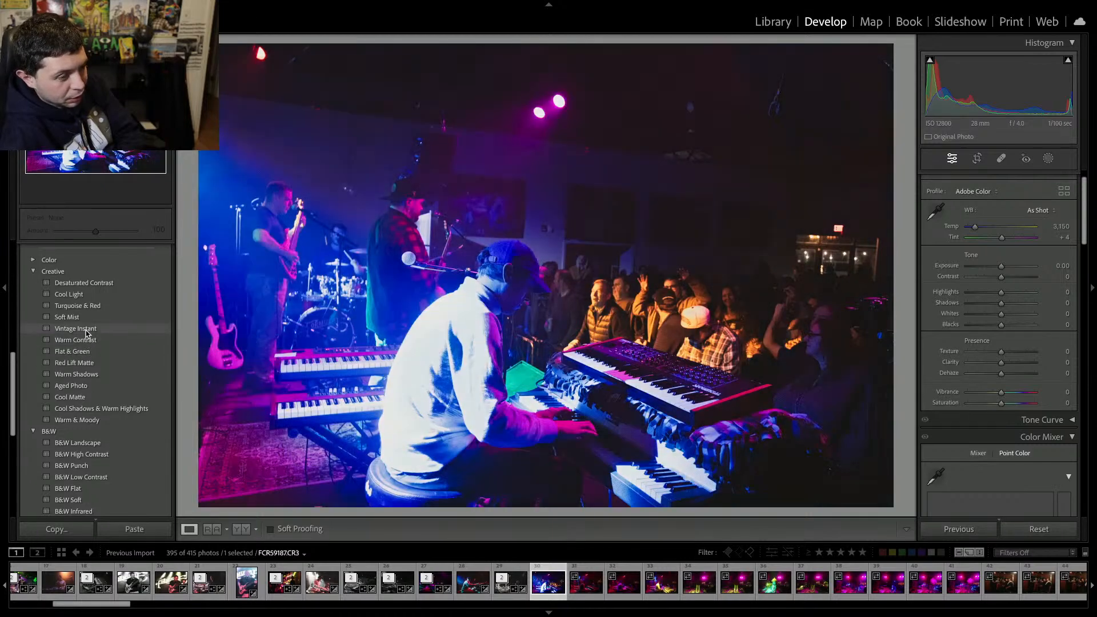
pyautogui.click(87, 342)
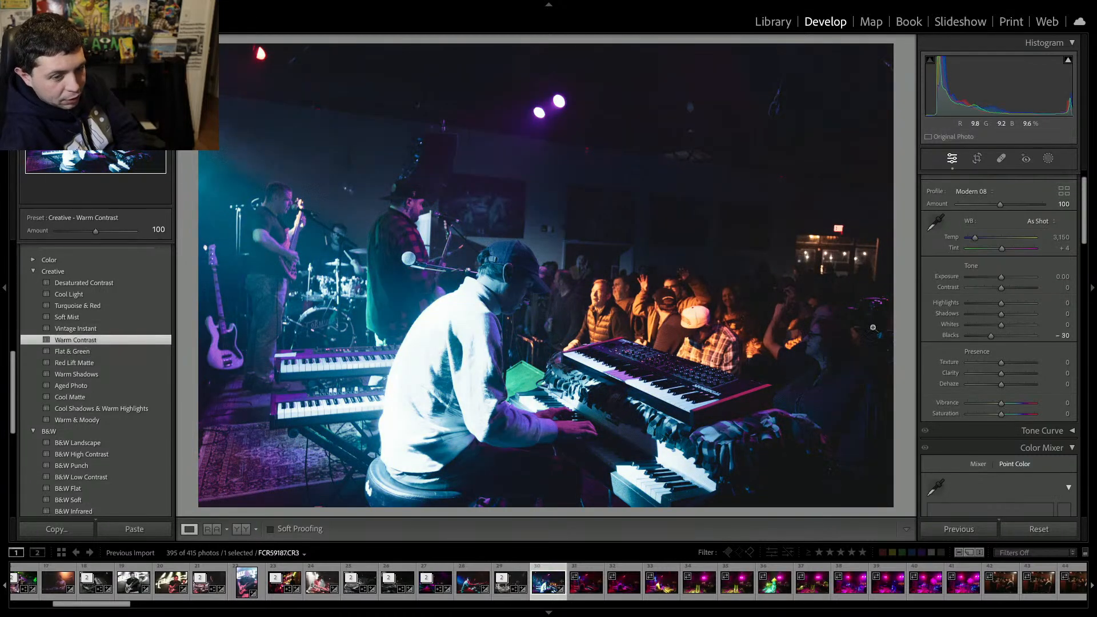
pyautogui.moveTo(1001, 288); pyautogui.dragTo(1010, 290)
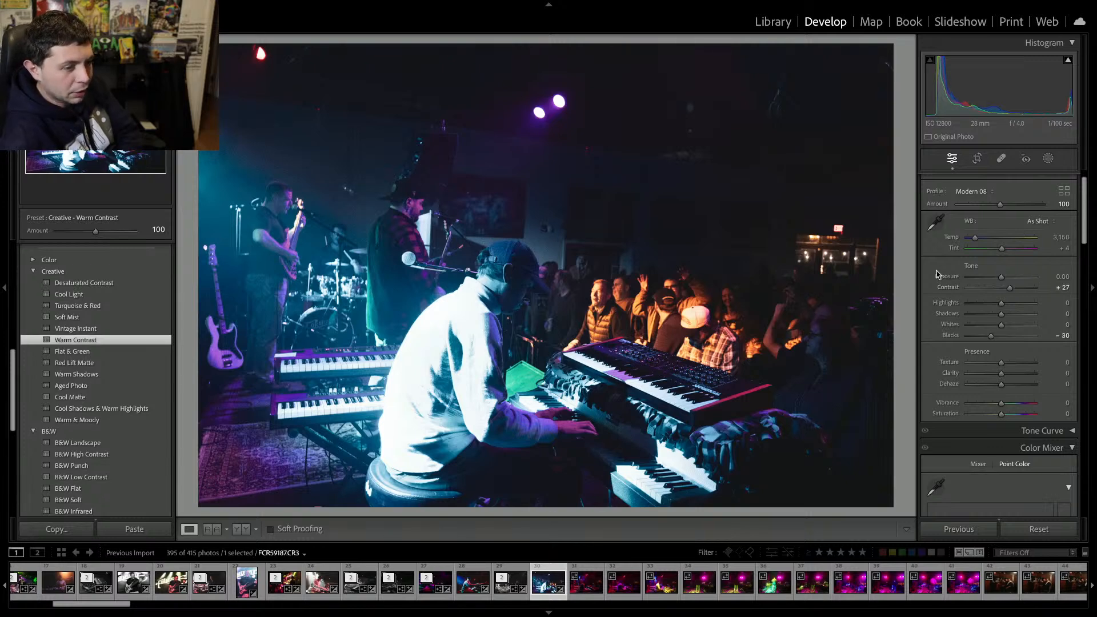
pyautogui.click(977, 158)
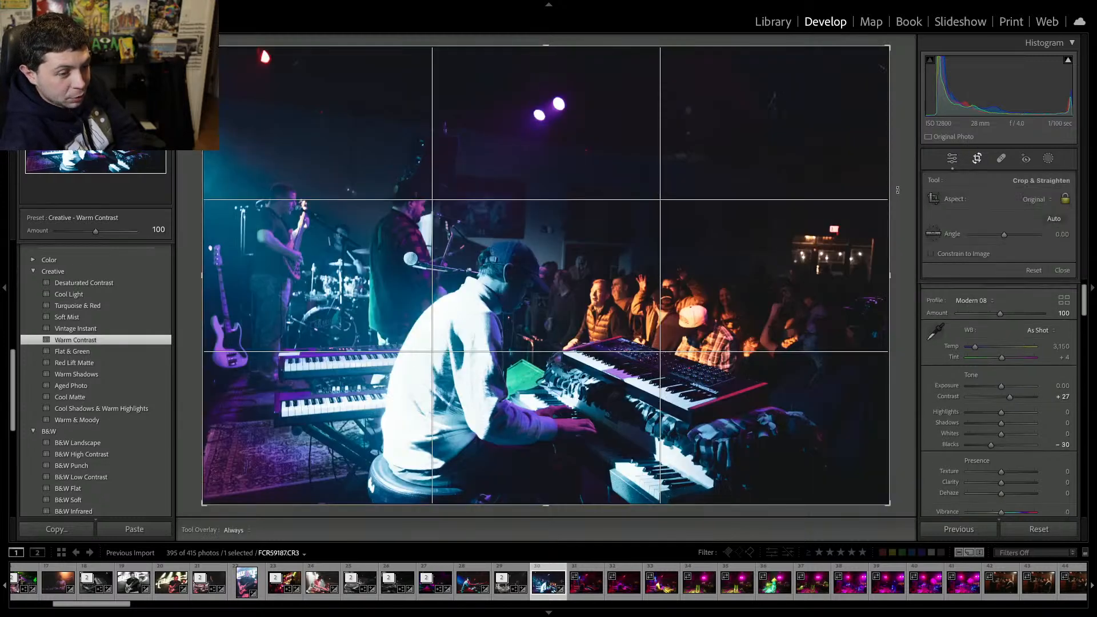
pyautogui.moveTo(897, 189); pyautogui.dragTo(899, 193)
pyautogui.press('r')
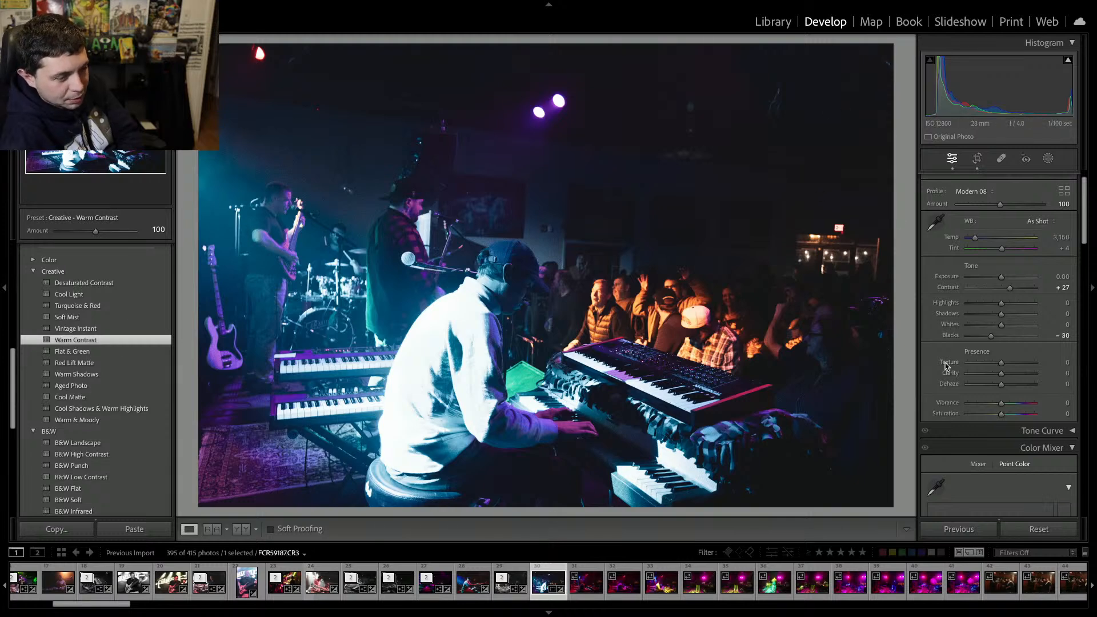
# Apply the Level upright transform to straighten the keyboardist photo.
pyautogui.scroll(-3, 946, 366)
pyautogui.scroll(-10, 946, 367)
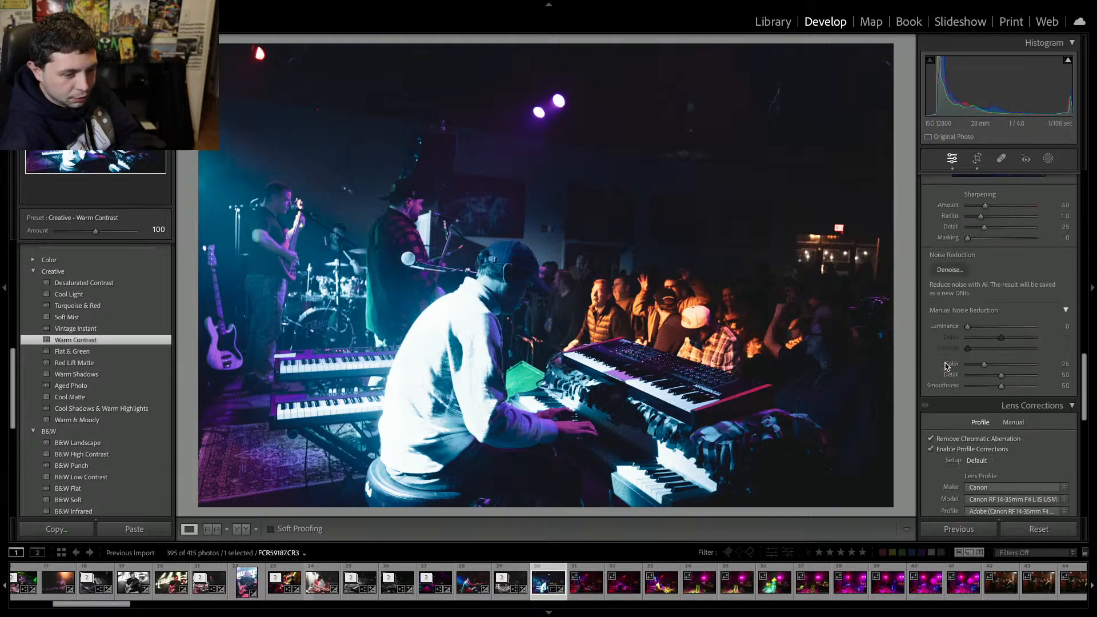
pyautogui.click(958, 341)
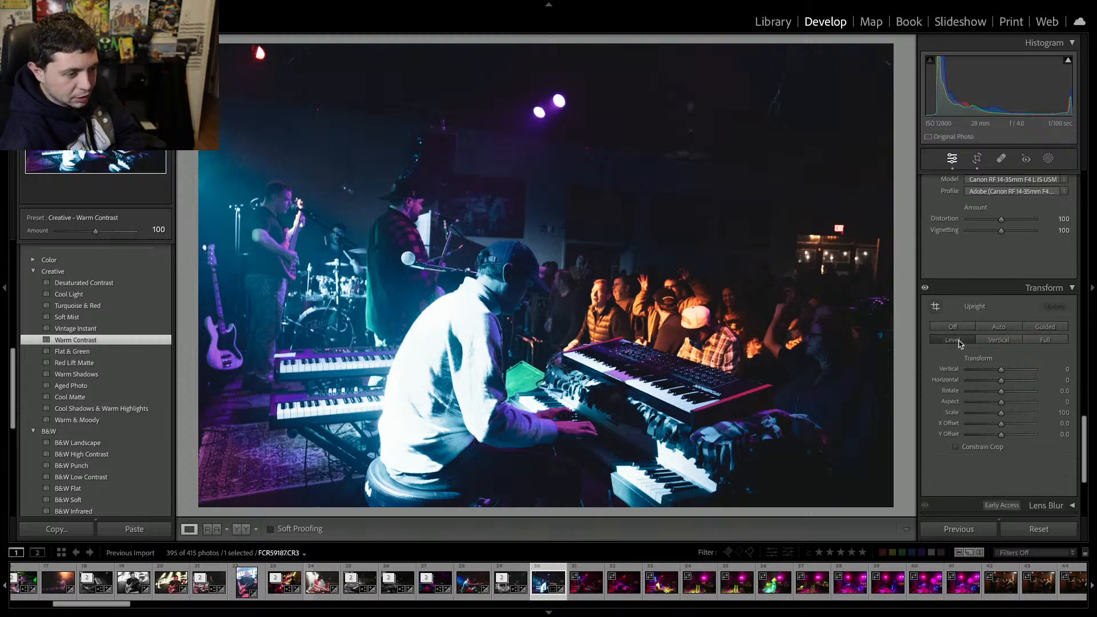
# Run AI Denoise on the keyboardist photo at amount 31.
pyautogui.scroll(10, 959, 342)
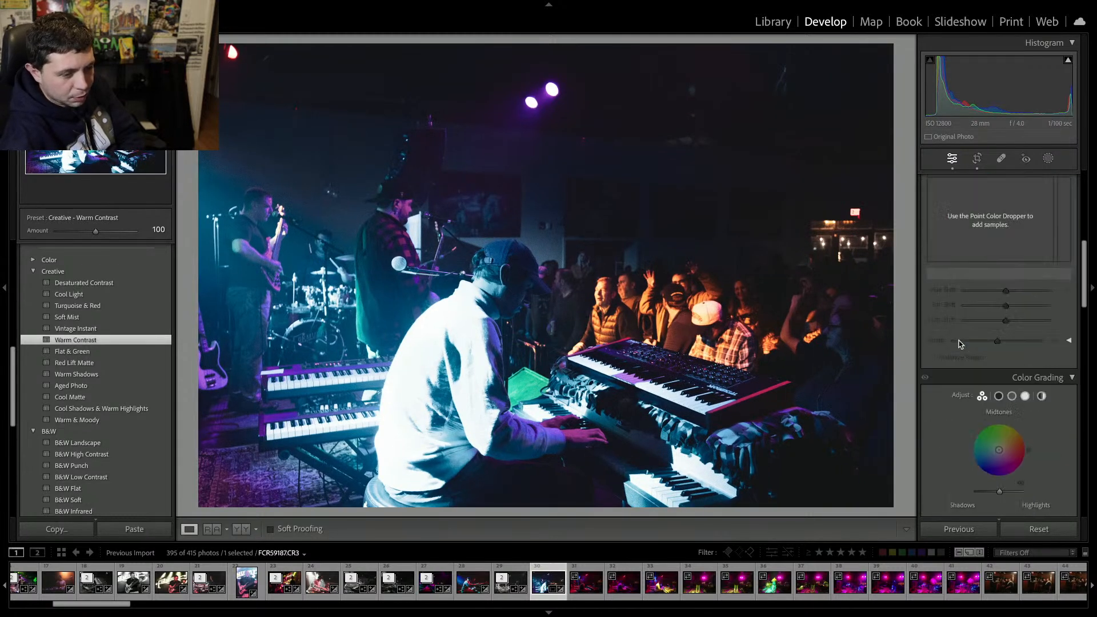
pyautogui.scroll(-6, 960, 342)
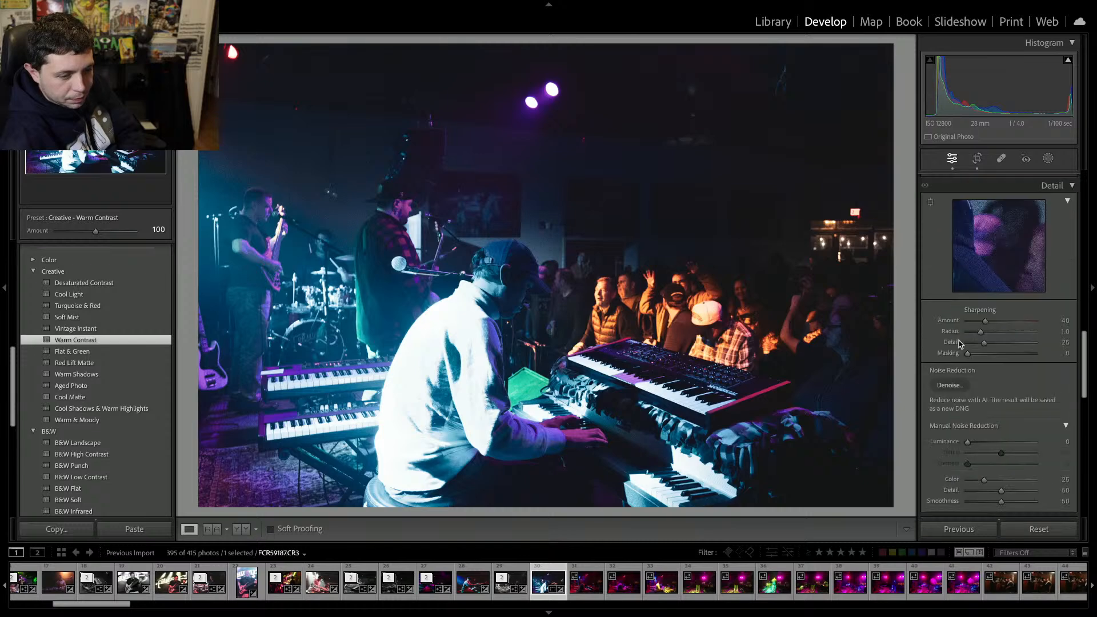
pyautogui.click(949, 238)
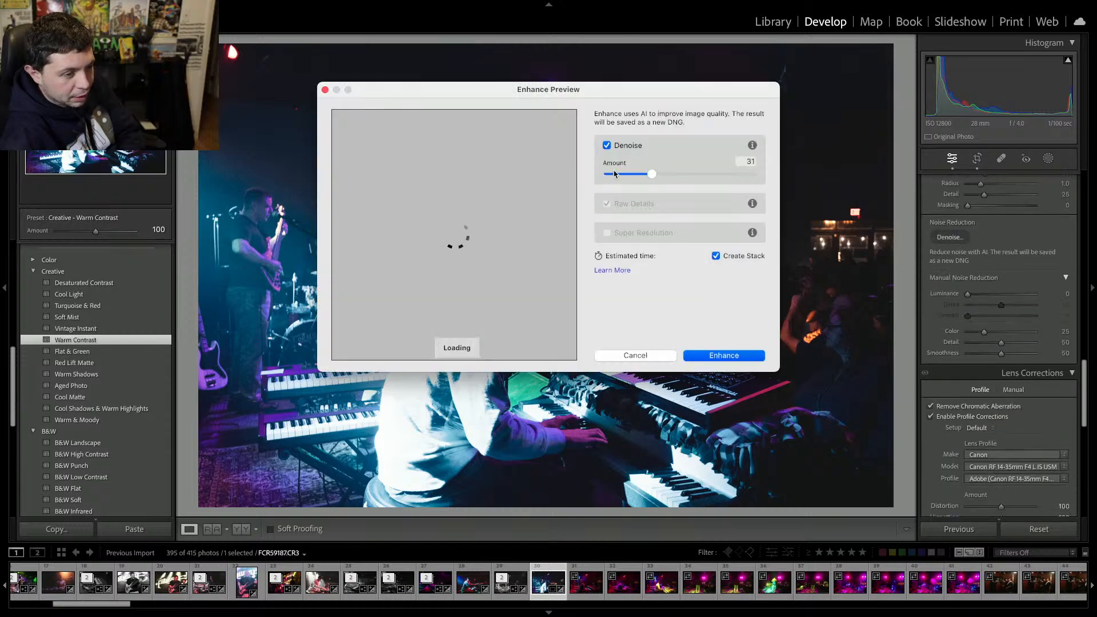
pyautogui.click(738, 355)
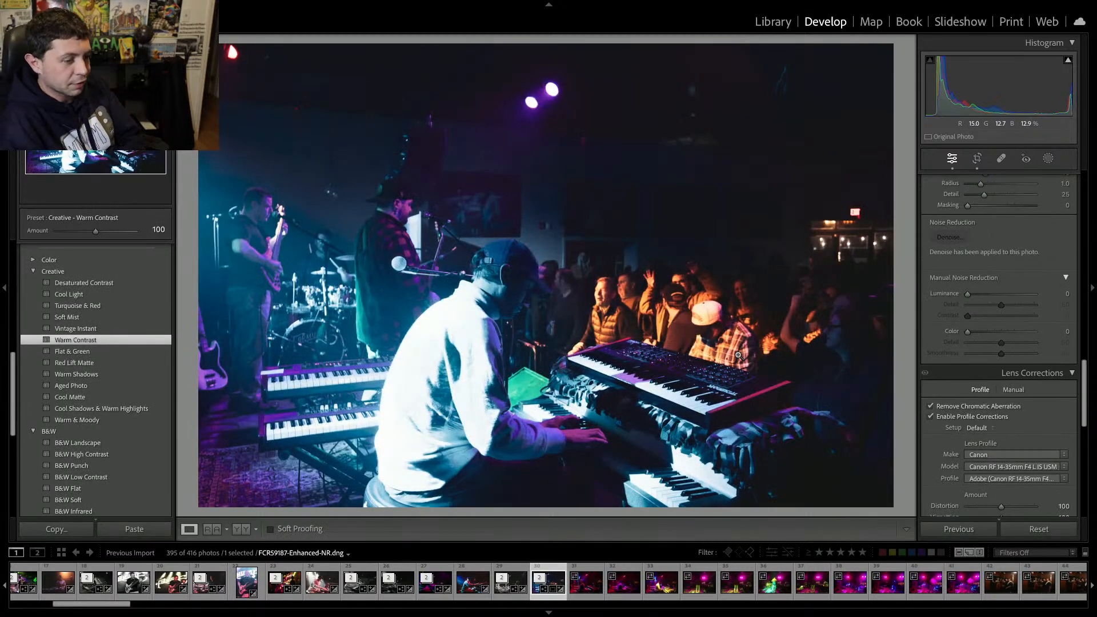
# Move to the next photo and remove it and the following run of stage frames from the catalog.
pyautogui.press('Right')
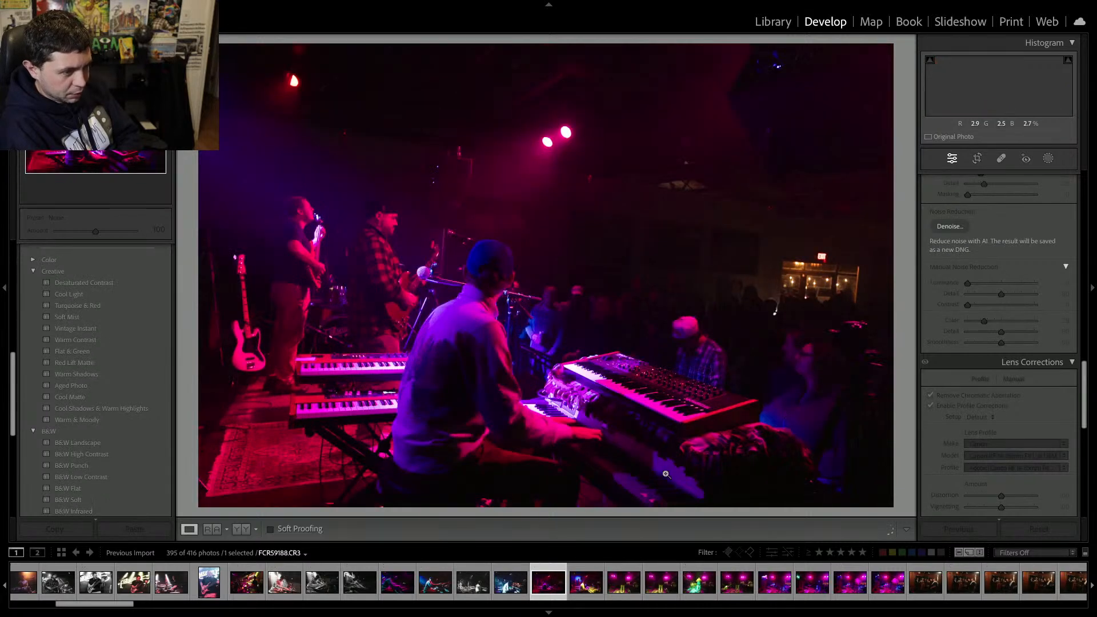
pyautogui.press('Delete')
pyautogui.press('Return')
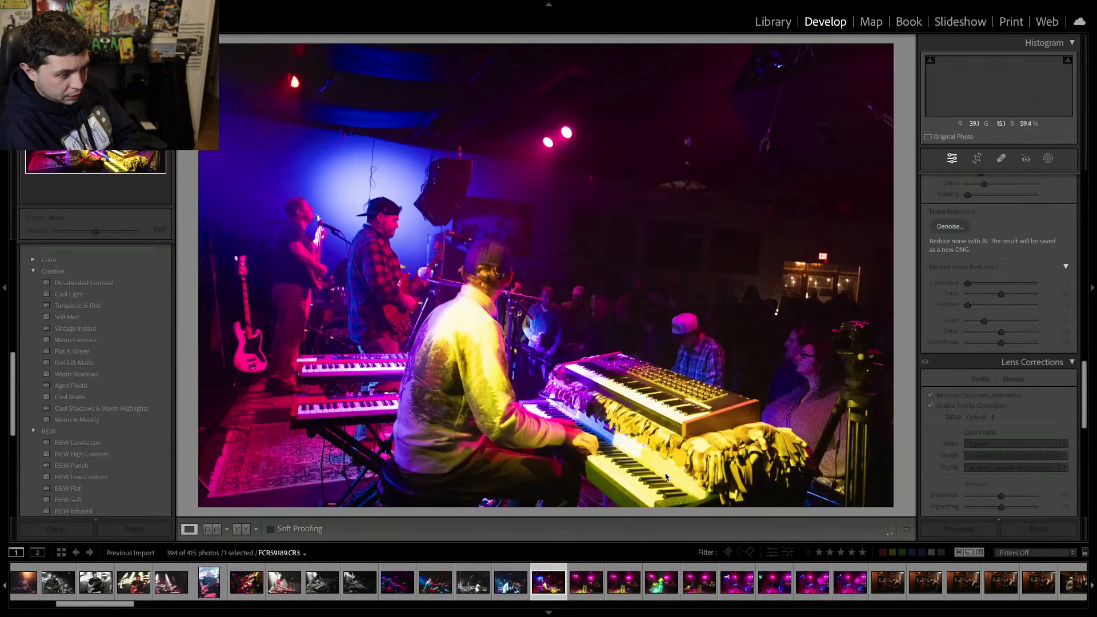
pyautogui.press('Delete')
pyautogui.press('Return')
pyautogui.press('Delete')
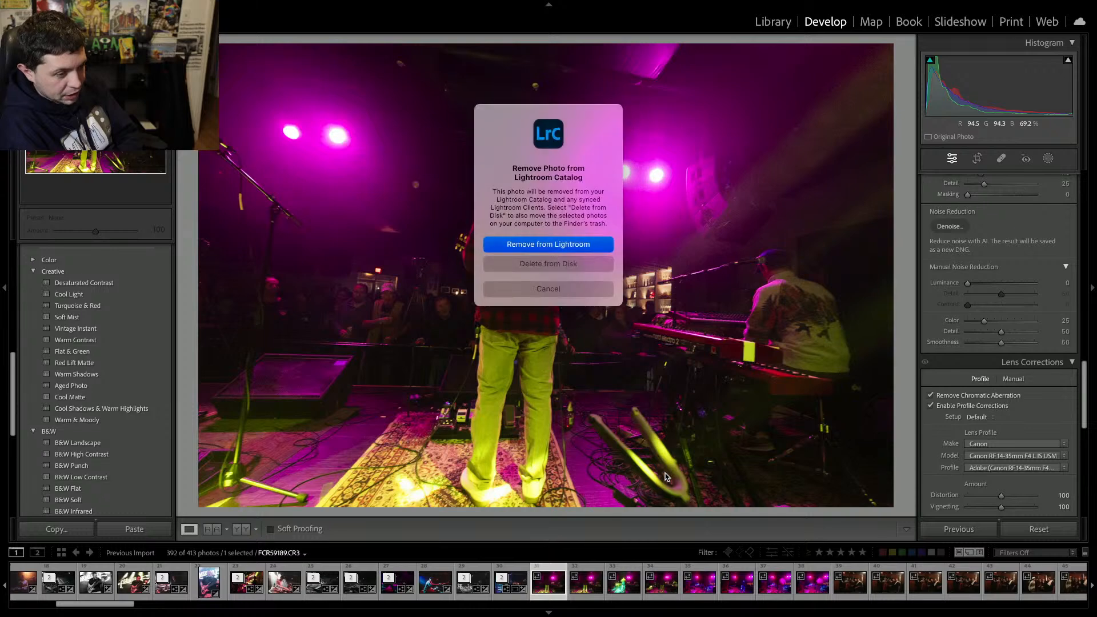
pyautogui.press('Return')
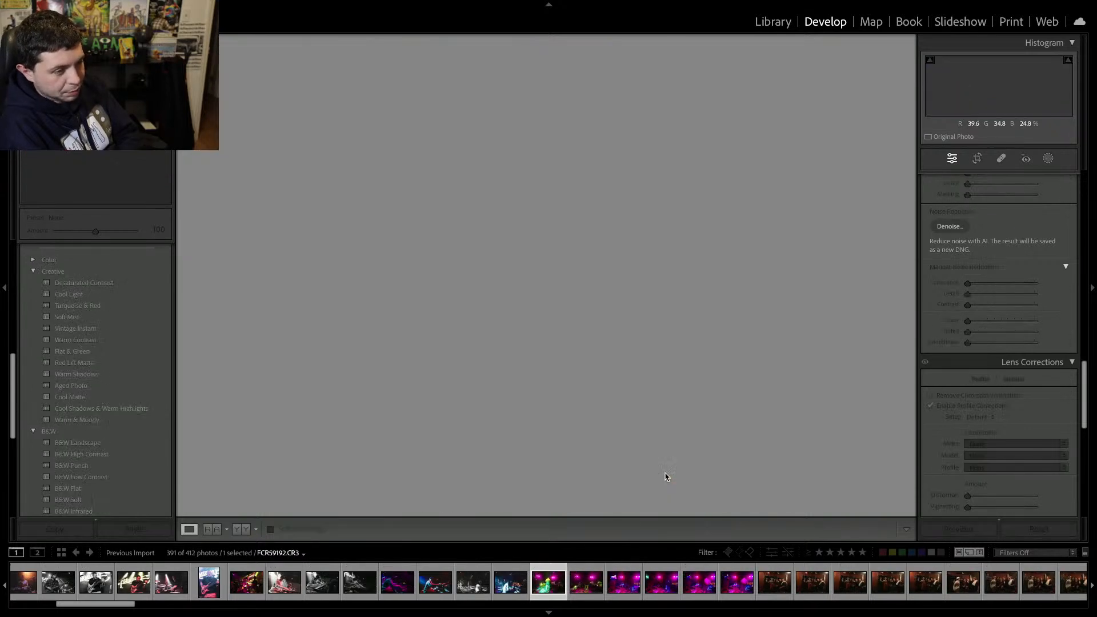
pyautogui.press('Delete')
pyautogui.press('Return')
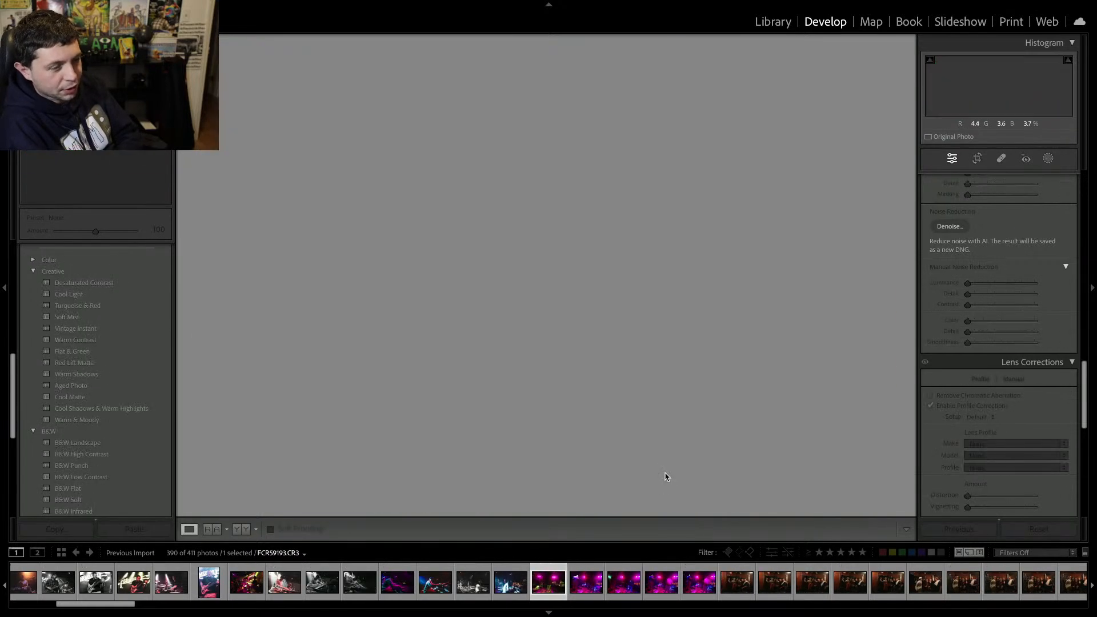
pyautogui.press('Delete')
pyautogui.press('Return')
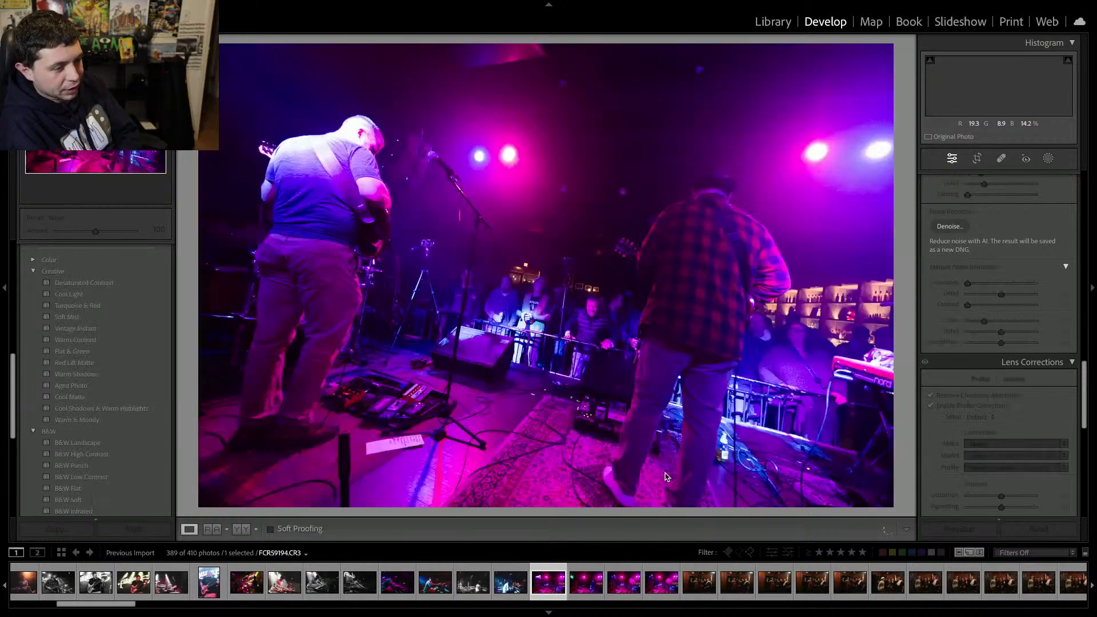
pyautogui.press('Delete')
pyautogui.press('Return')
pyautogui.press('Delete')
pyautogui.press('Return')
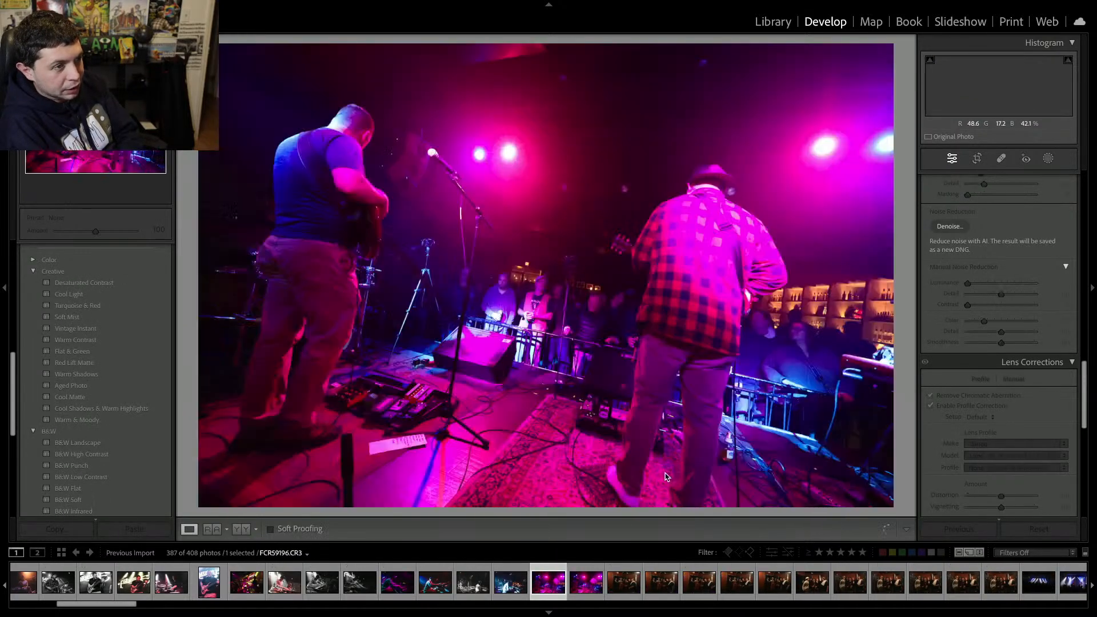
pyautogui.press('Delete')
pyautogui.press('Return')
pyautogui.press('Delete')
pyautogui.press('Return')
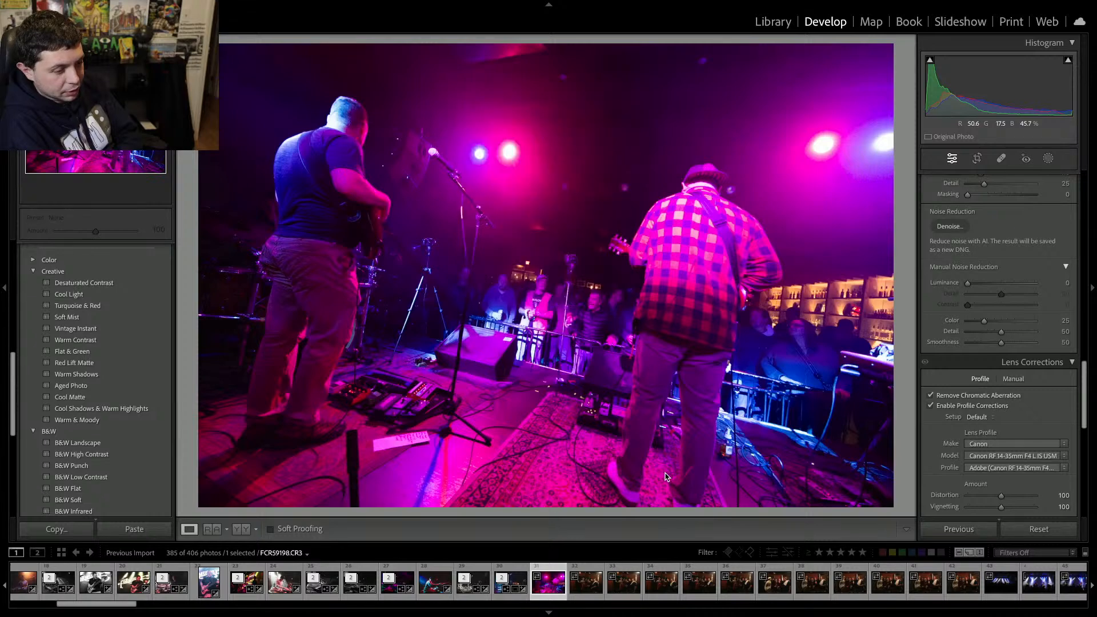
pyautogui.press('Delete')
pyautogui.press('Return')
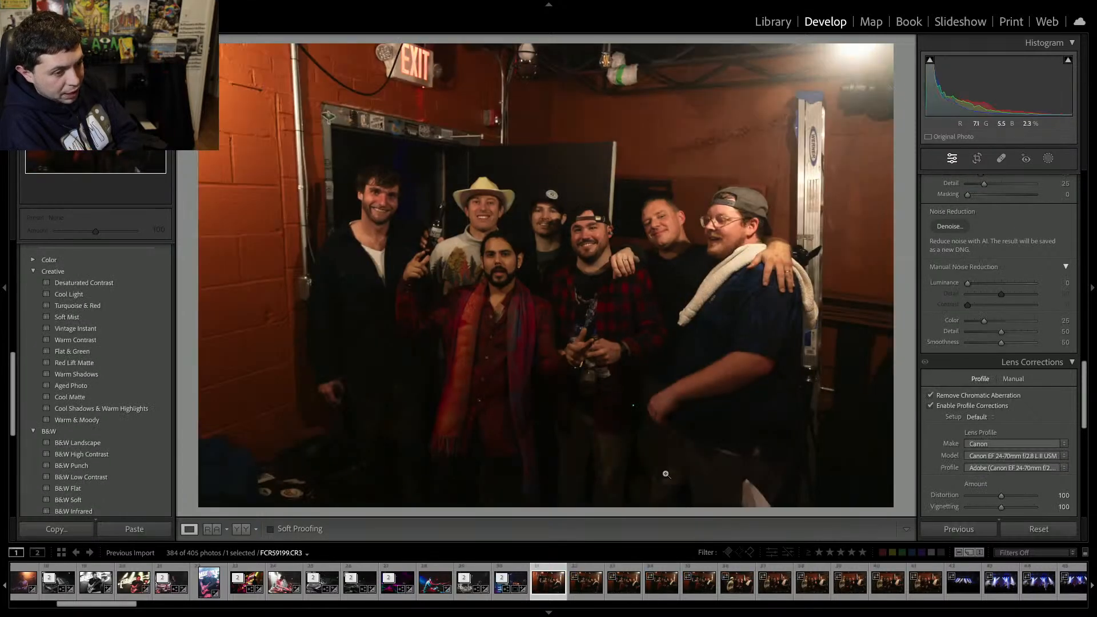
# Browse back and forth through the backstage group photos to compare them.
pyautogui.click(930, 588)
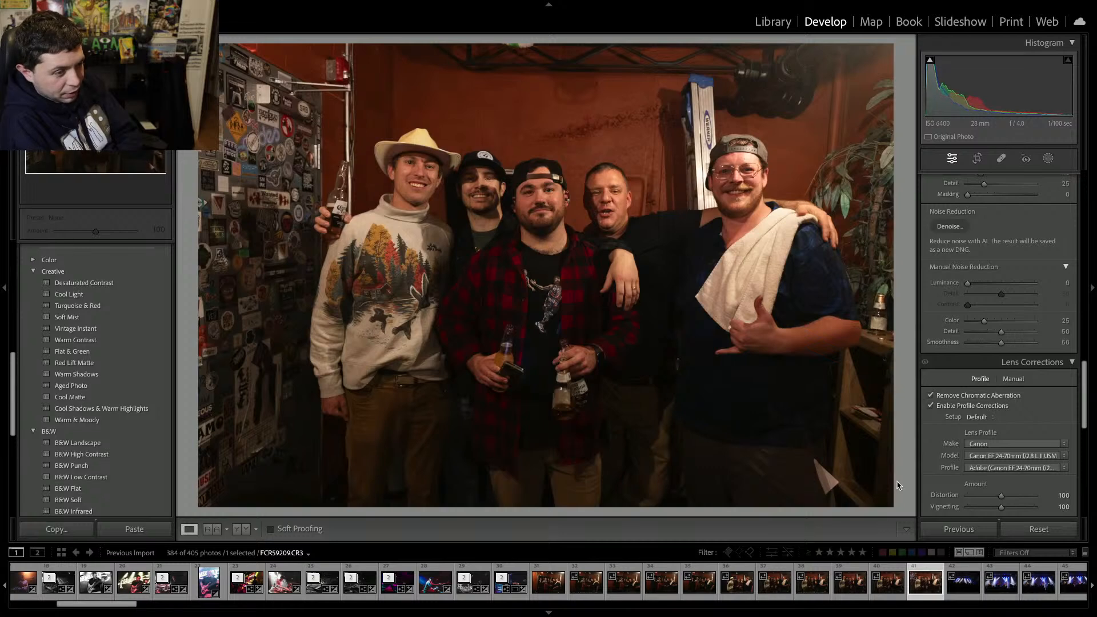
pyautogui.press('Left')
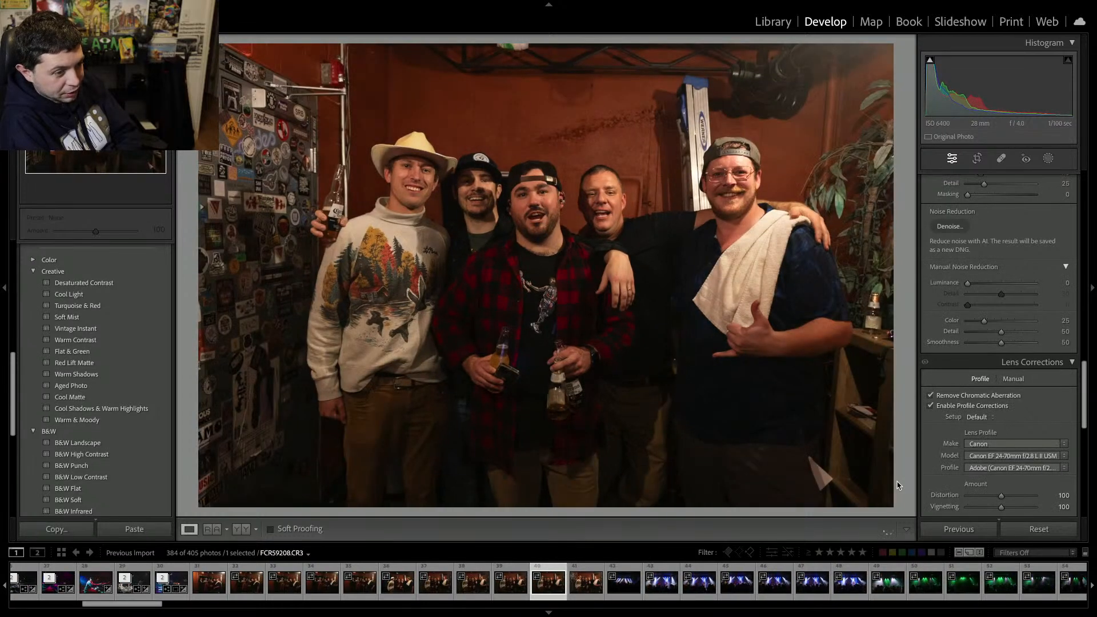
pyautogui.press('Left')
pyautogui.press('Right')
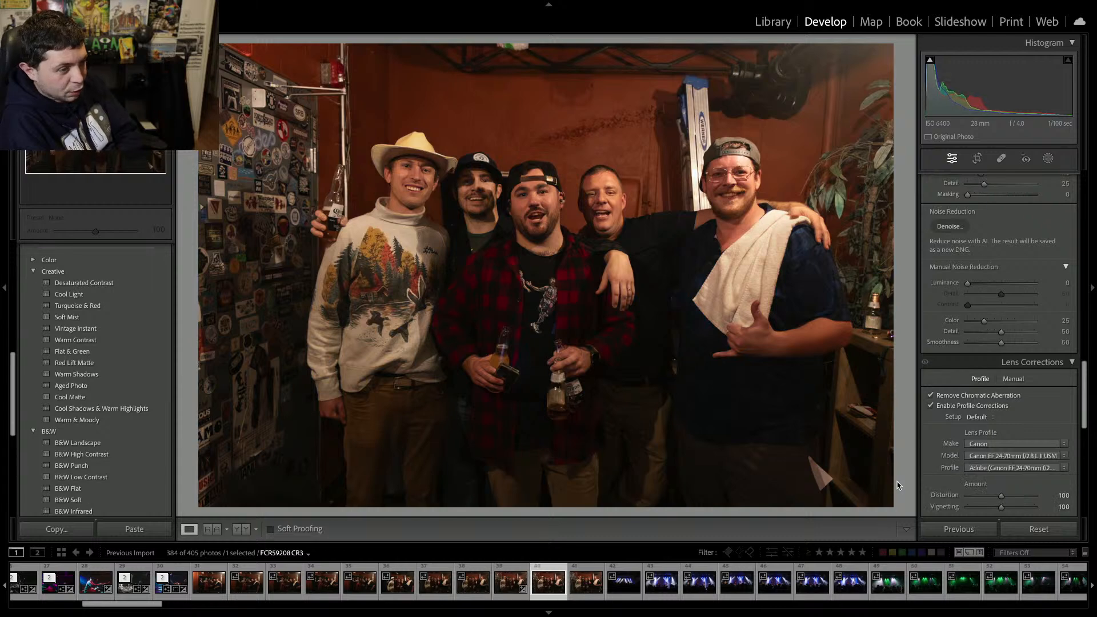
pyautogui.press('Right')
pyautogui.press('Right')
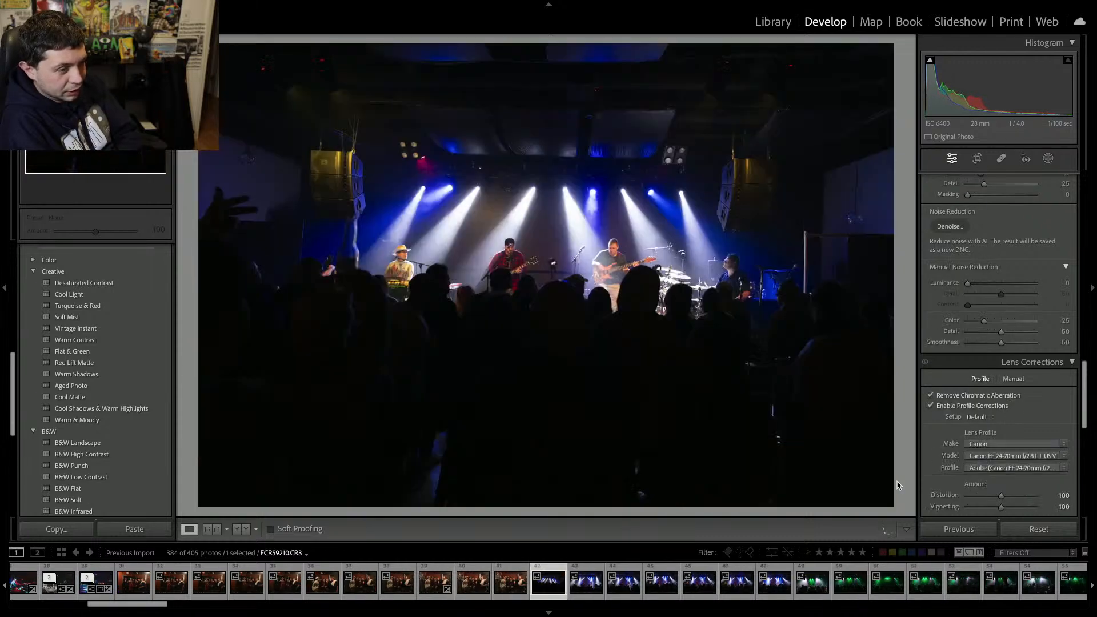
pyautogui.press('Left')
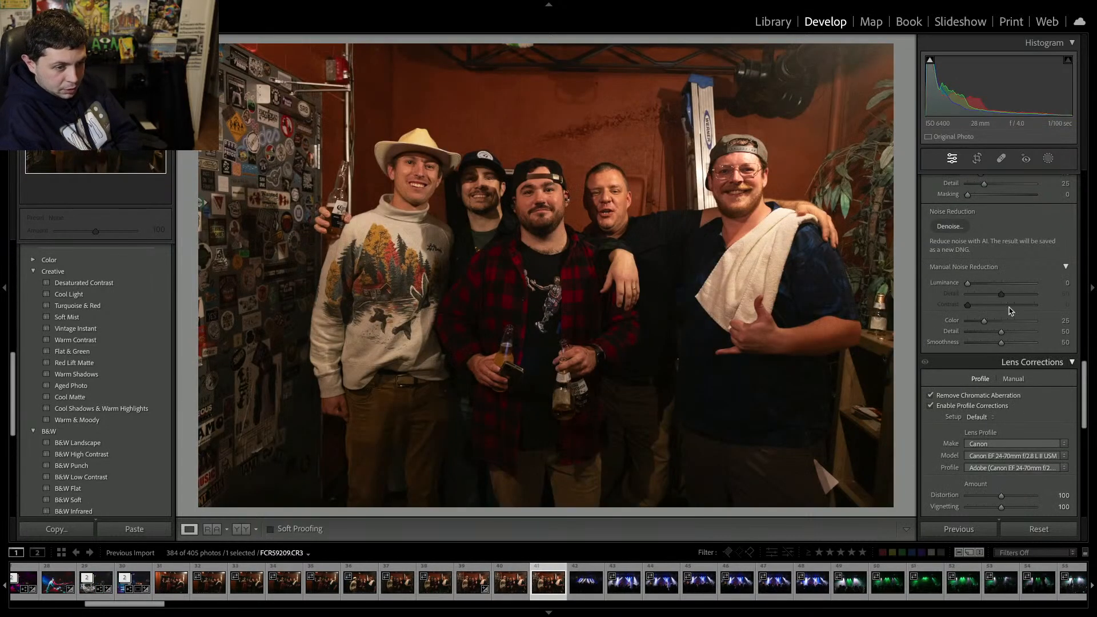
# Set the five-person group photo's temperature to 2,815, exposure to +0.70, contrast to +39 and clarity to +9.
pyautogui.scroll(15, 1010, 310)
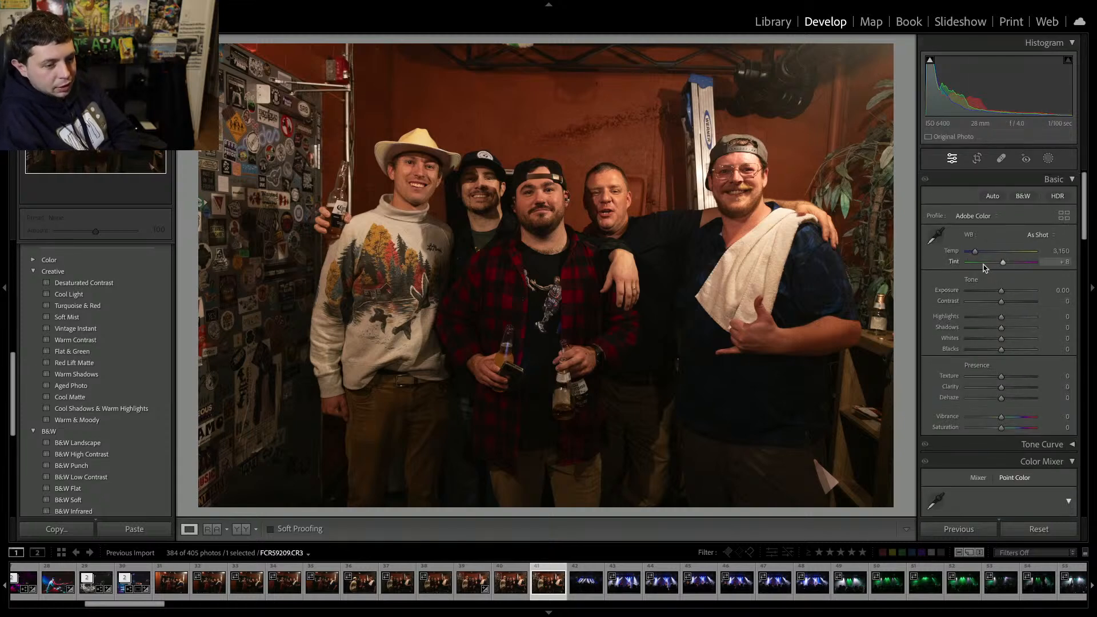
pyautogui.moveTo(975, 251); pyautogui.dragTo(970, 254)
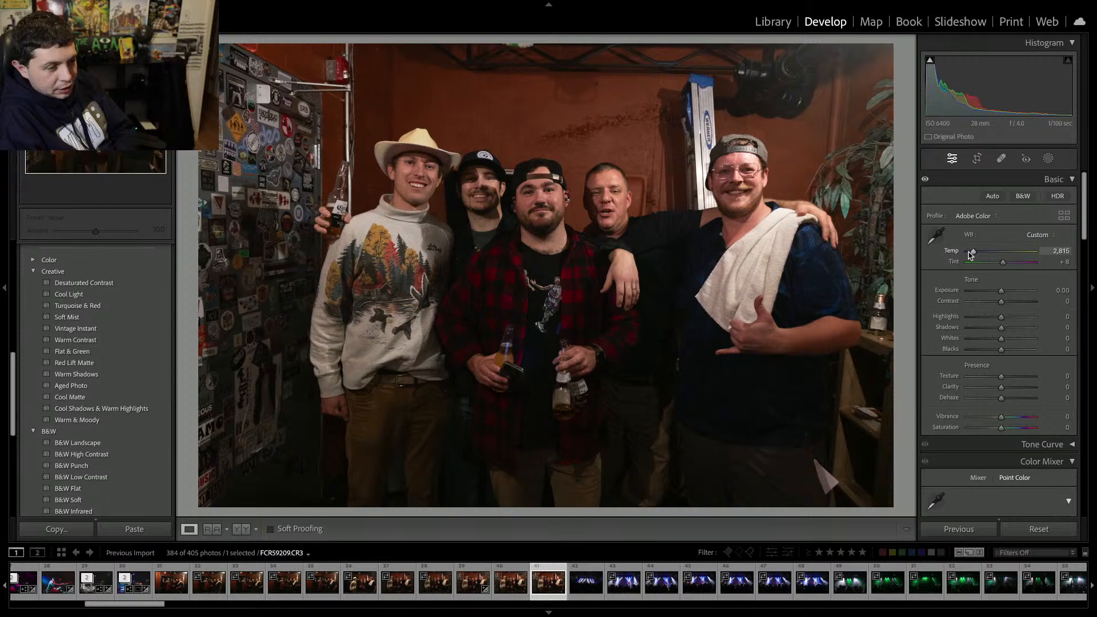
pyautogui.click(1008, 291)
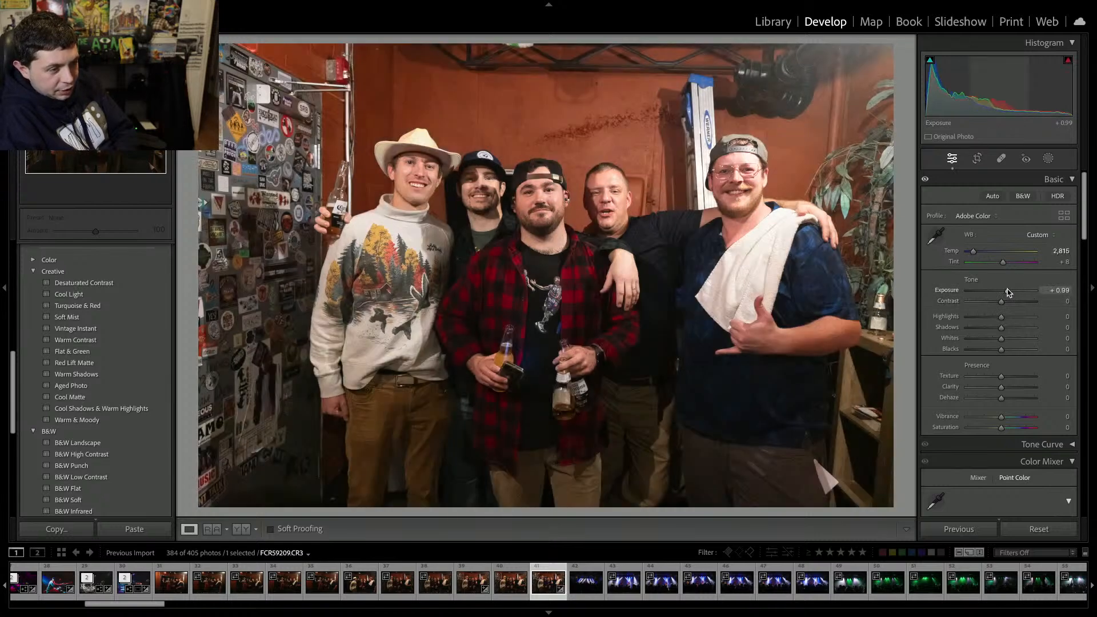
pyautogui.moveTo(1008, 292); pyautogui.dragTo(1006, 292)
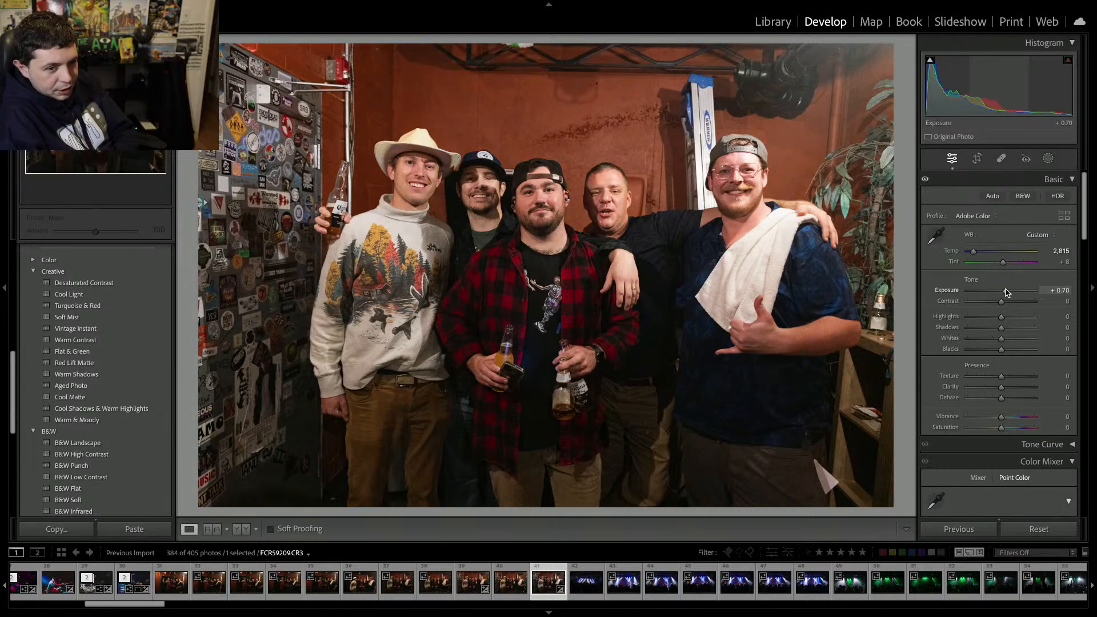
pyautogui.click(1014, 303)
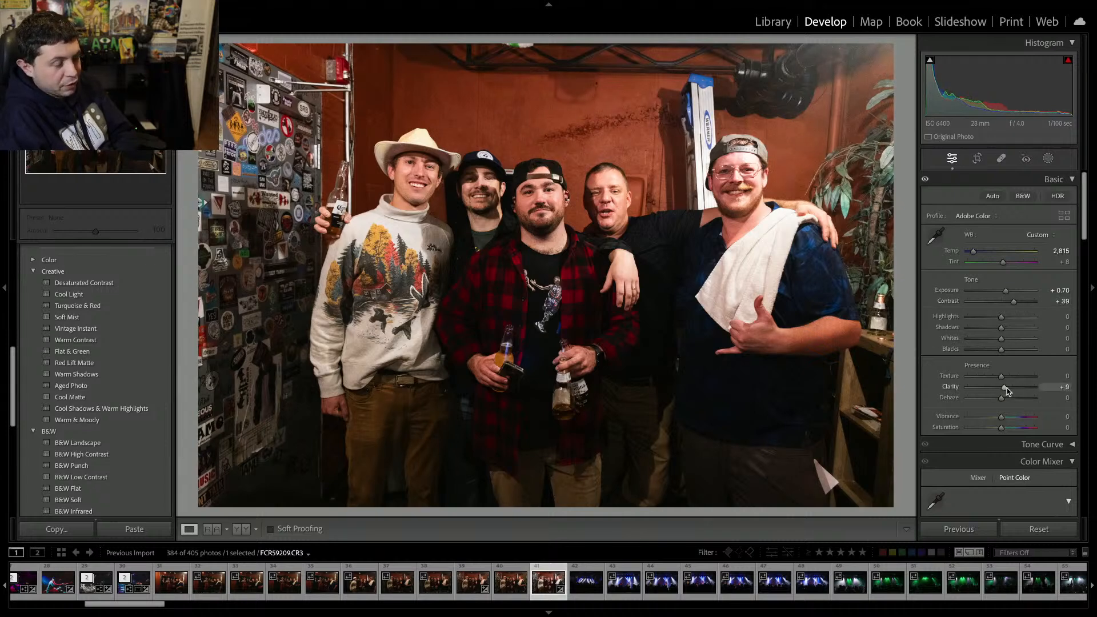
# Open the eight-person backstage group photo and set its exposure to +1.05 and blacks to -19.
pyautogui.click(170, 590)
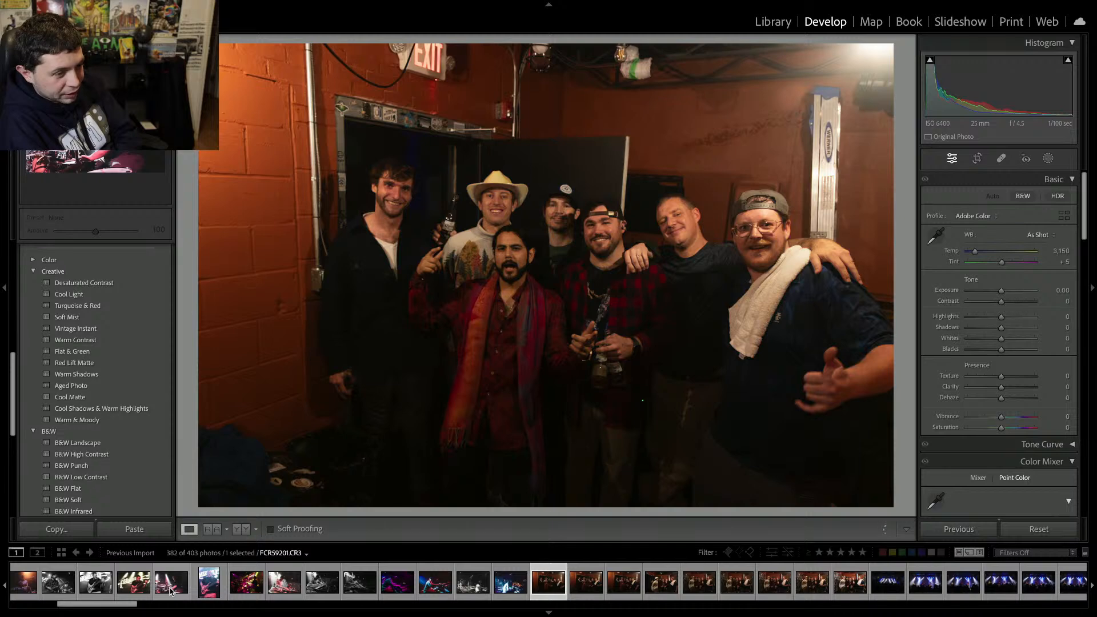
pyautogui.press('Right')
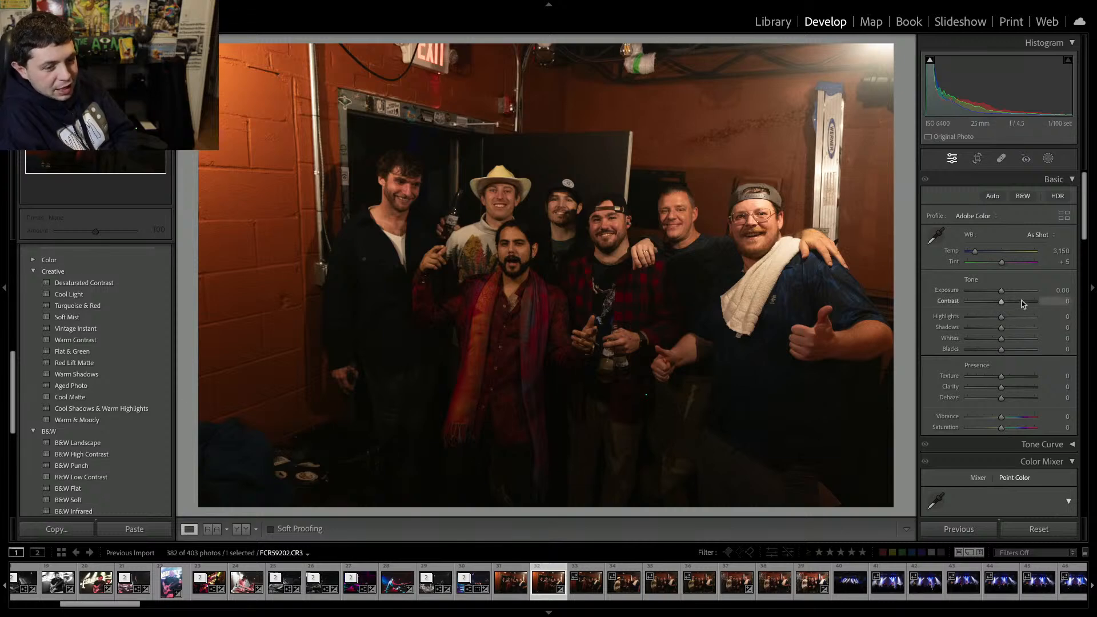
pyautogui.moveTo(1001, 290); pyautogui.dragTo(1008, 294)
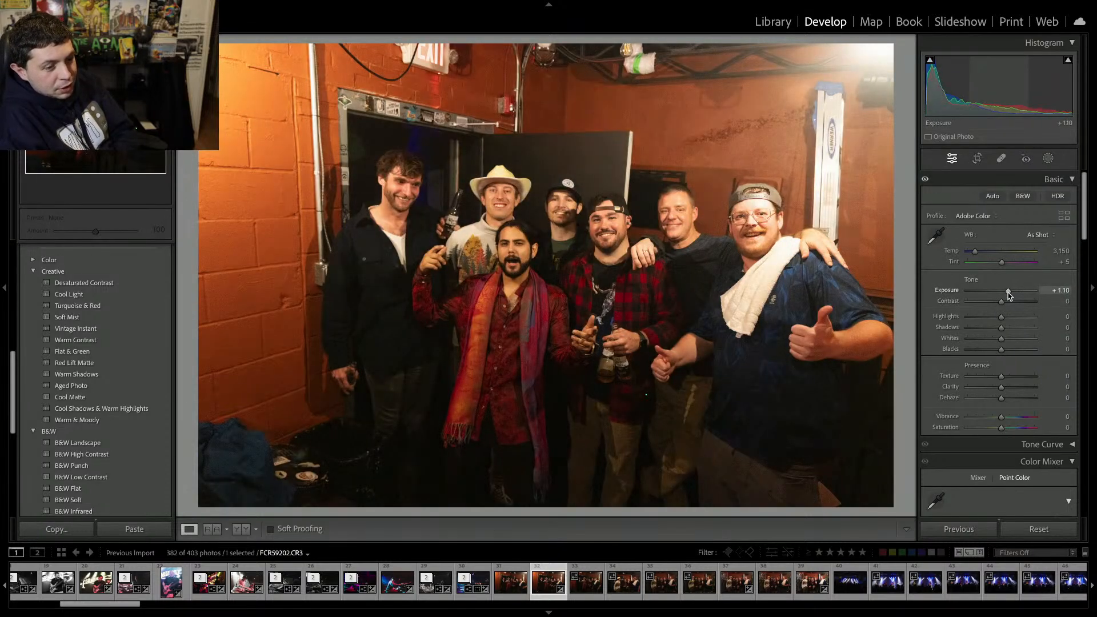
pyautogui.moveTo(1001, 350); pyautogui.dragTo(995, 358)
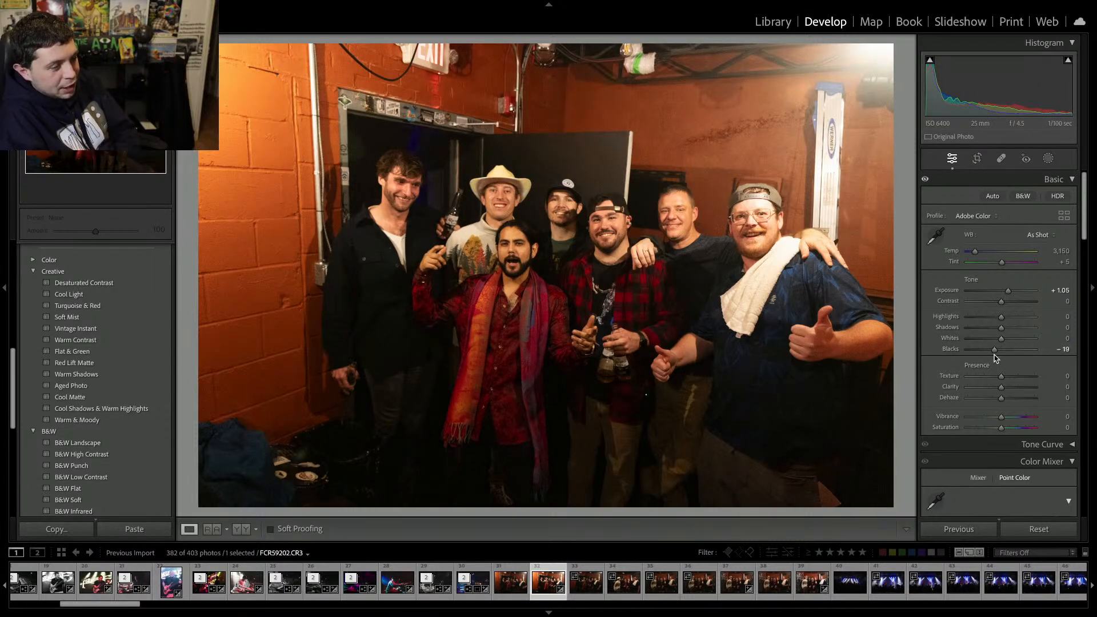
pyautogui.press('Right')
pyautogui.press('Left')
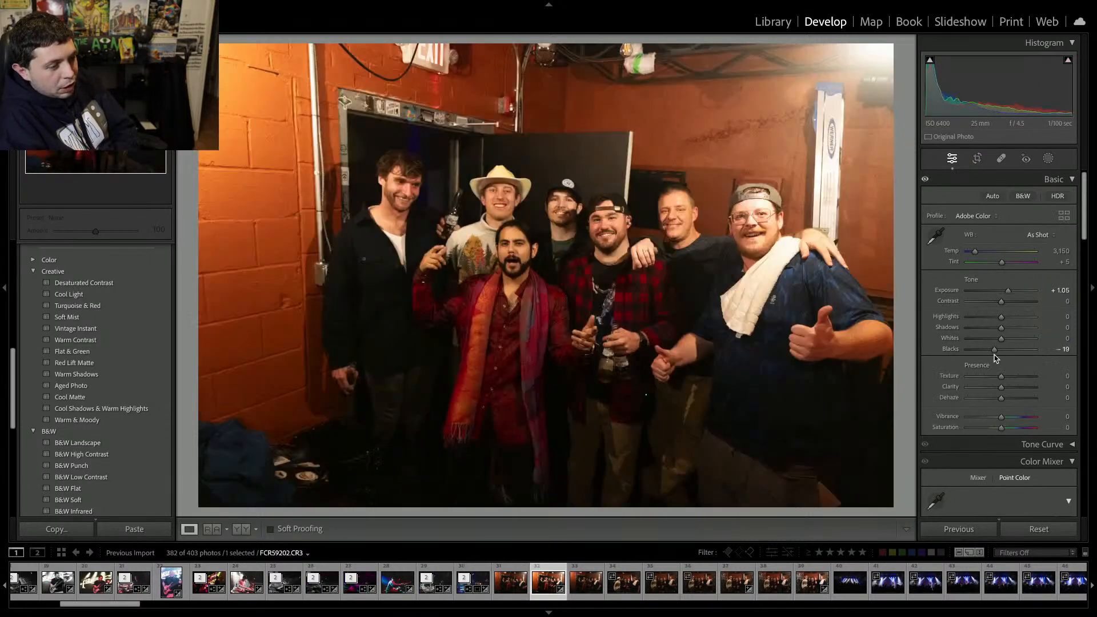
# Move to the neighbouring backstage group photo and set exposure to +1.15, whites to -28, clarity to +15, contrast to +25 and temperature to 2,907.
pyautogui.press('Right')
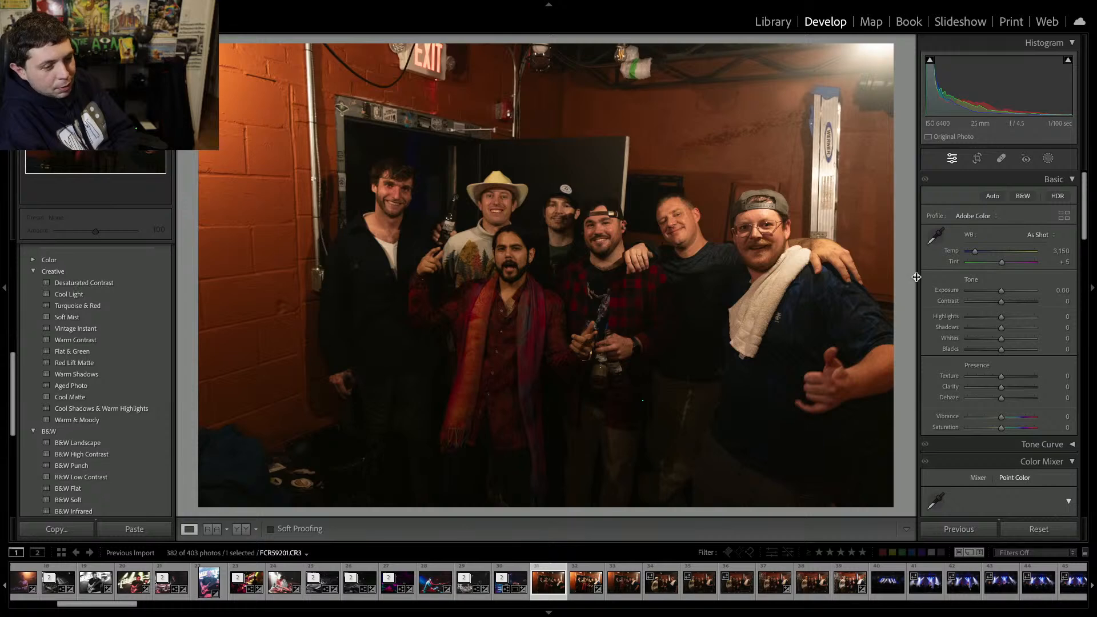
pyautogui.moveTo(1001, 291)
pyautogui.mouseDown()
pyautogui.moveTo(1011, 292)
pyautogui.moveTo(1007, 306)
pyautogui.moveTo(1009, 291)
pyautogui.mouseUp()
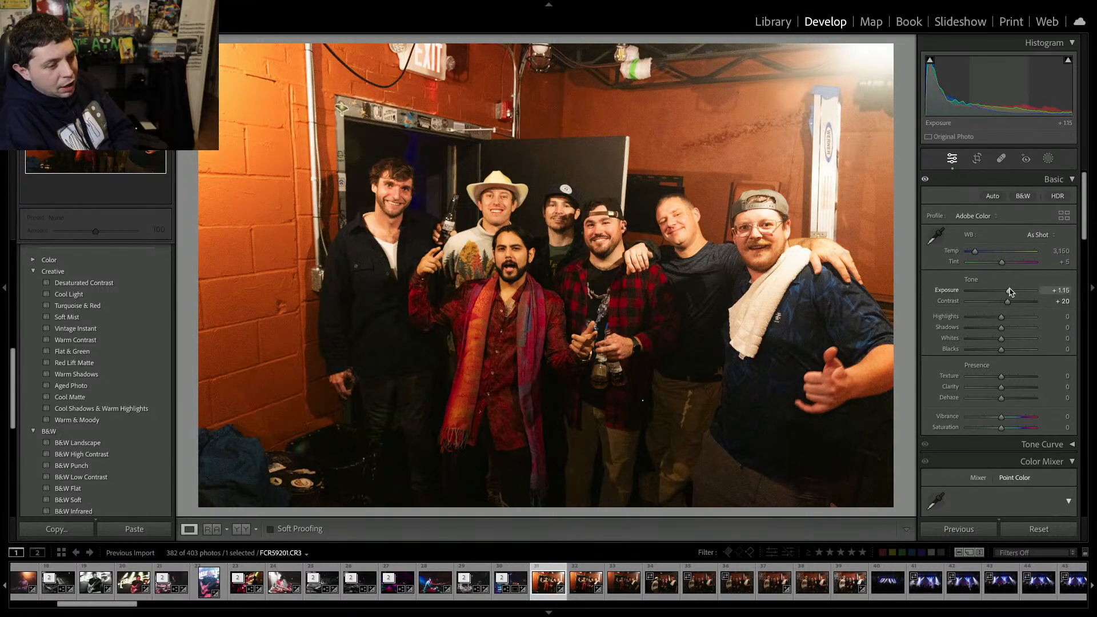
pyautogui.moveTo(1001, 338)
pyautogui.mouseDown()
pyautogui.moveTo(975, 339)
pyautogui.moveTo(992, 342)
pyautogui.mouseUp()
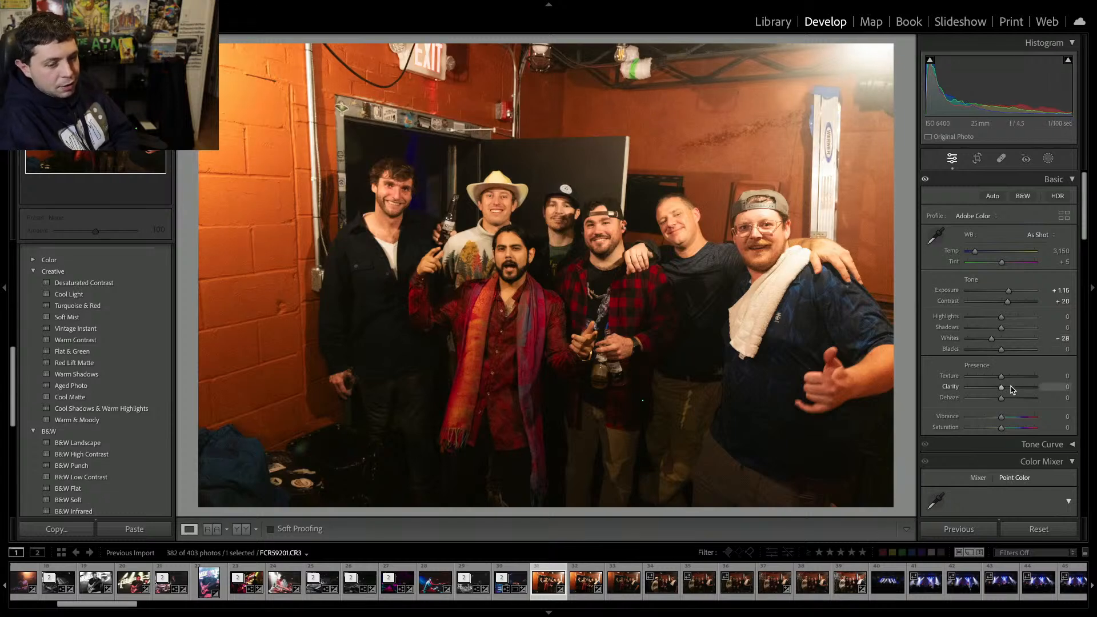
pyautogui.moveTo(1011, 389); pyautogui.dragTo(1006, 387)
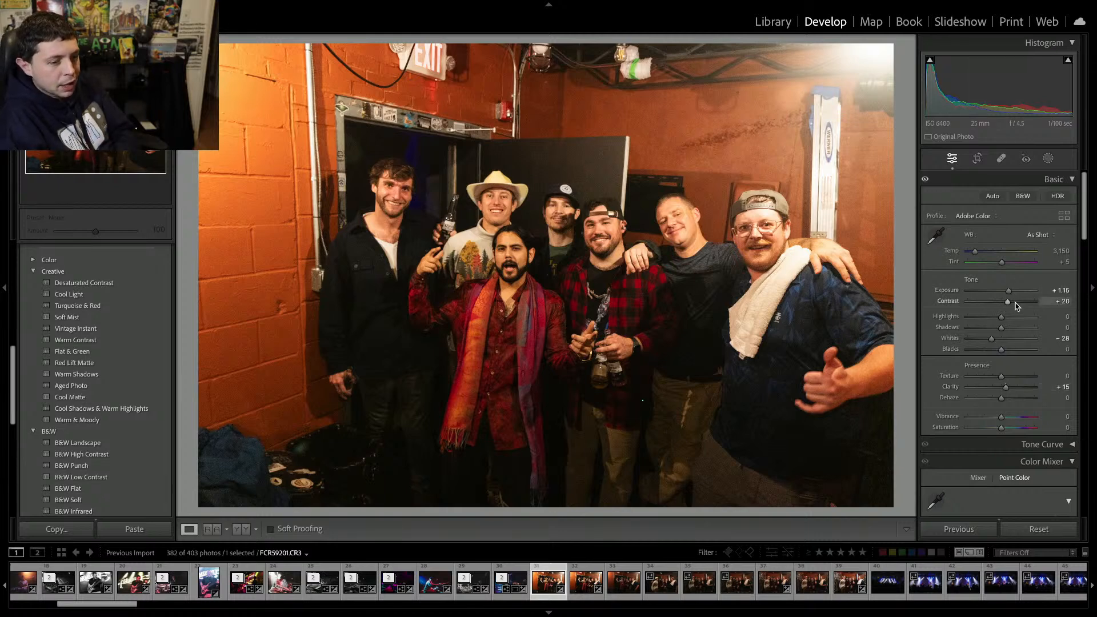
pyautogui.moveTo(1015, 306); pyautogui.dragTo(1010, 307)
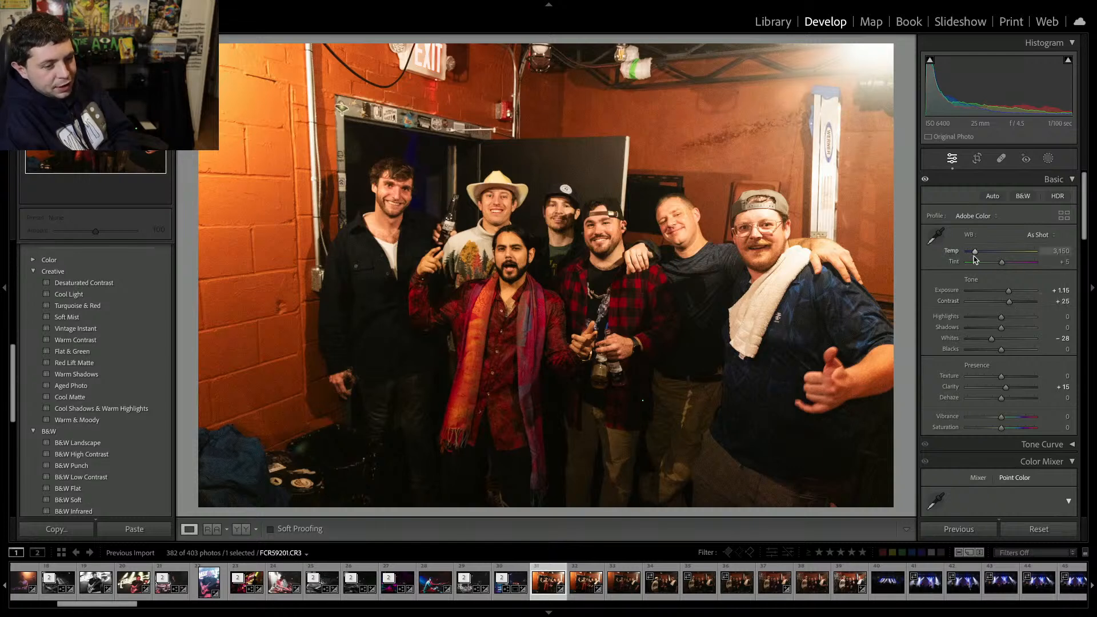
pyautogui.moveTo(975, 255); pyautogui.dragTo(974, 258)
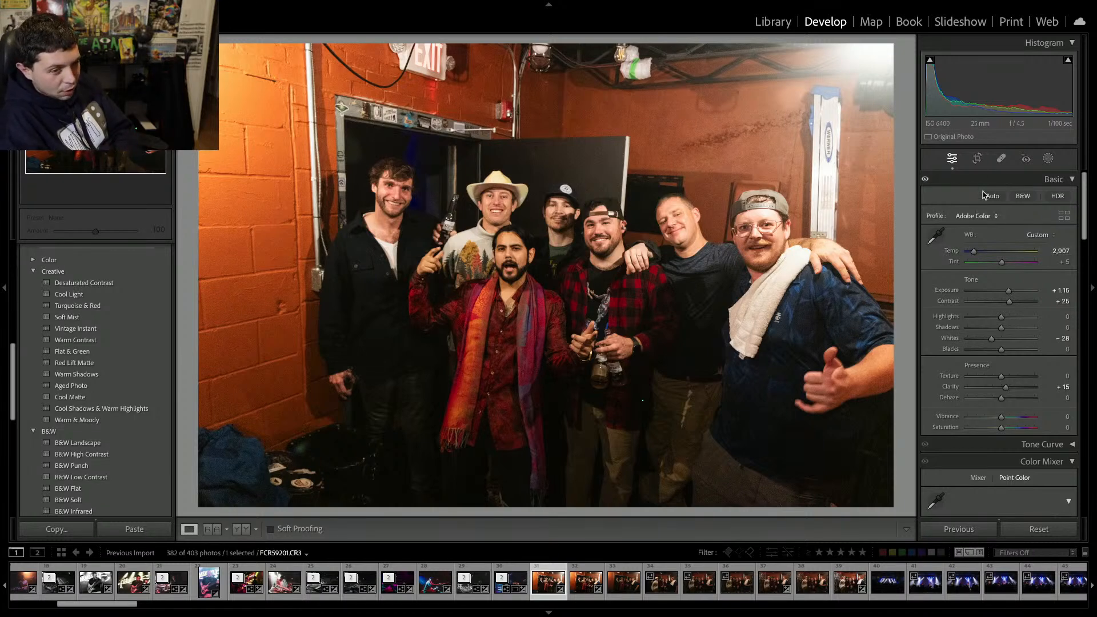
# Straighten the photo with the crop tool and set its clarity to +18.
pyautogui.click(977, 159)
pyautogui.moveTo(899, 235); pyautogui.dragTo(901, 237)
pyautogui.press('Return')
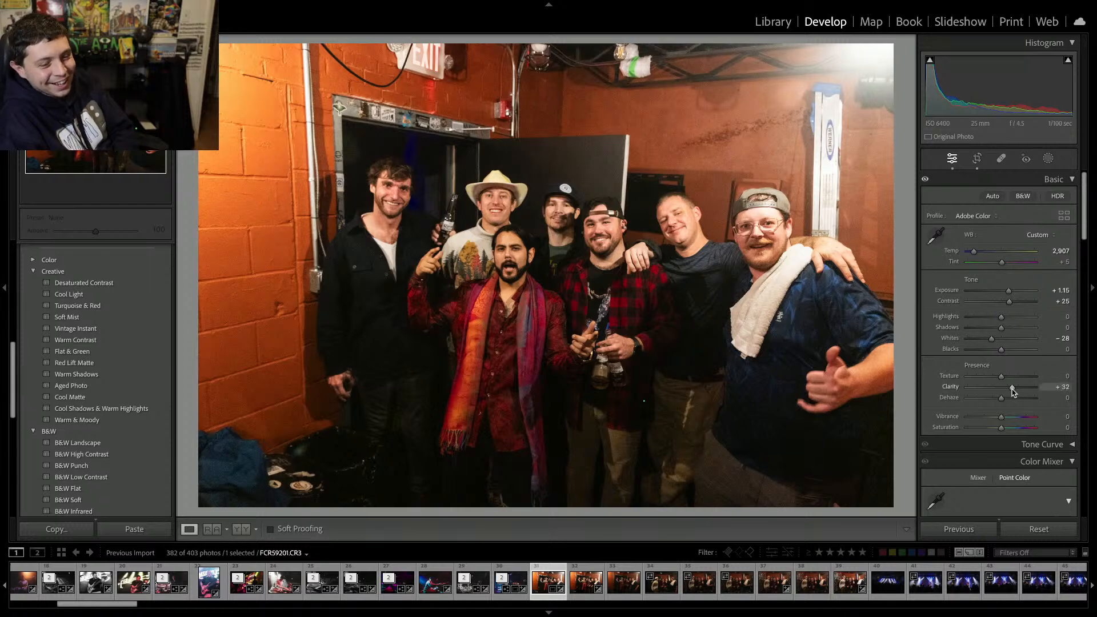
pyautogui.moveTo(1006, 389); pyautogui.dragTo(1007, 390)
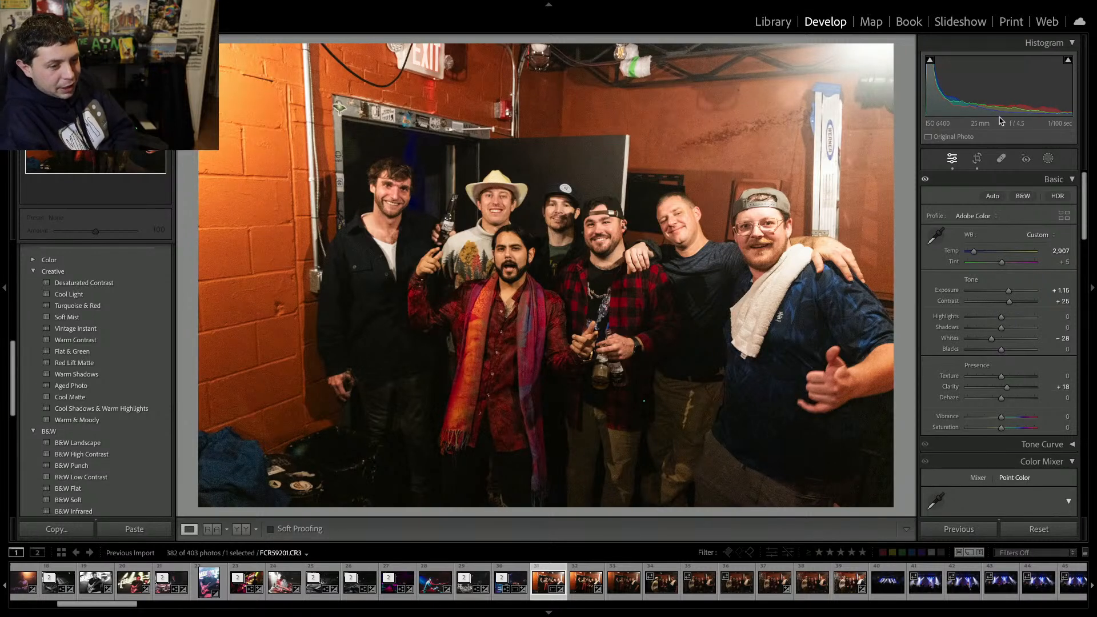
# Straighten the photo again with the crop tool.
pyautogui.click(977, 158)
pyautogui.moveTo(893, 187); pyautogui.dragTo(894, 185)
pyautogui.press('Return')
# Move forward to the eight-person photo and remove it and the following run of backstage group shots from the catalog.
pyautogui.press('Right')
pyautogui.press('Right')
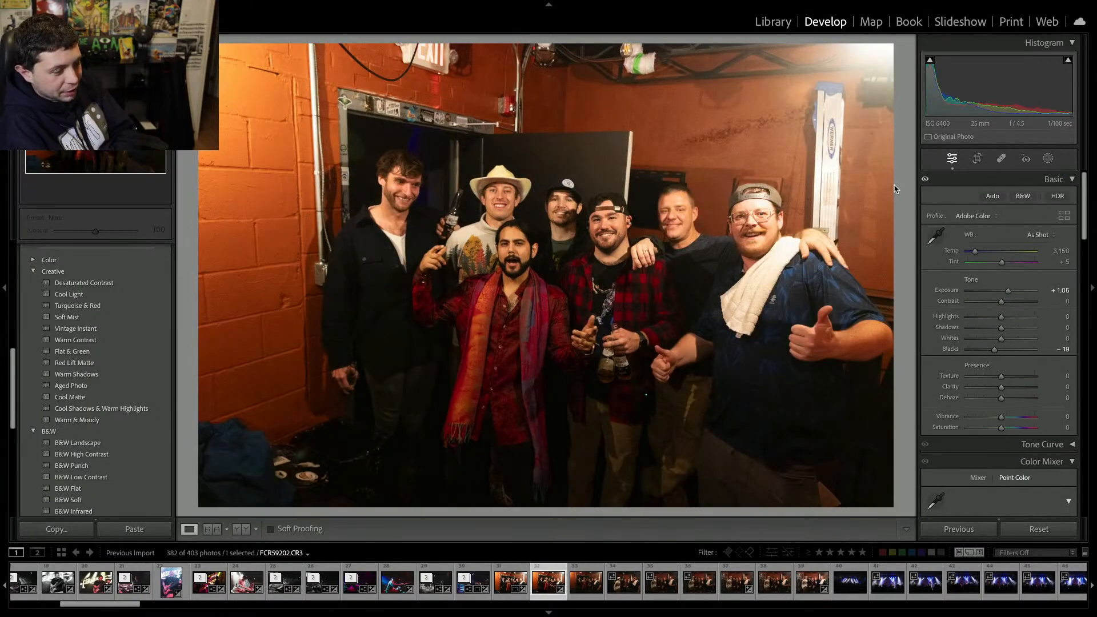
pyautogui.press('Delete')
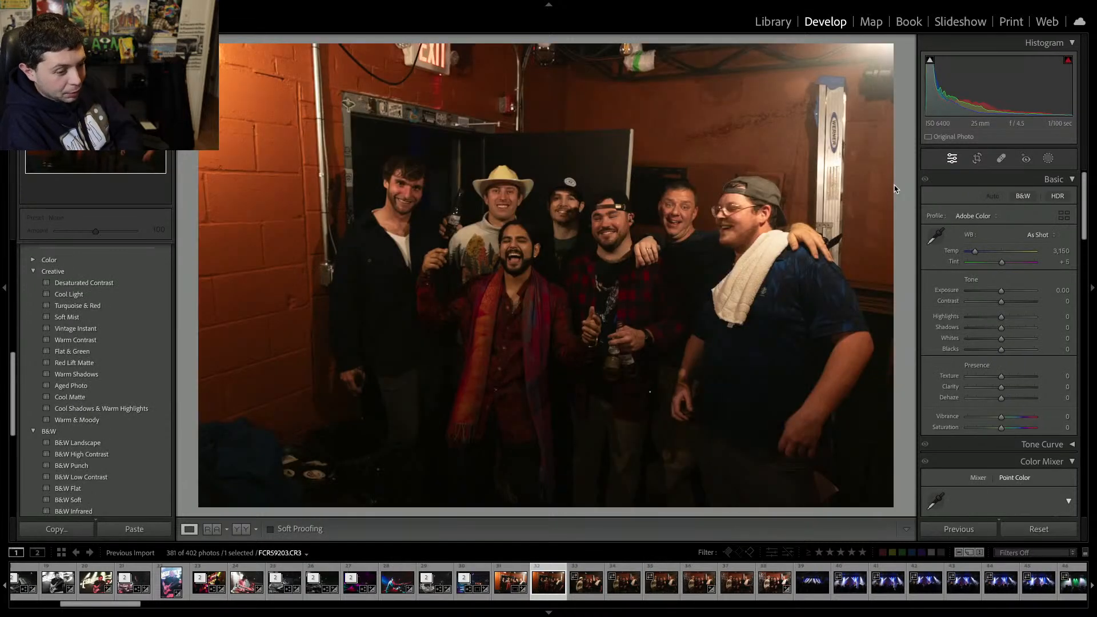
pyautogui.press('Delete')
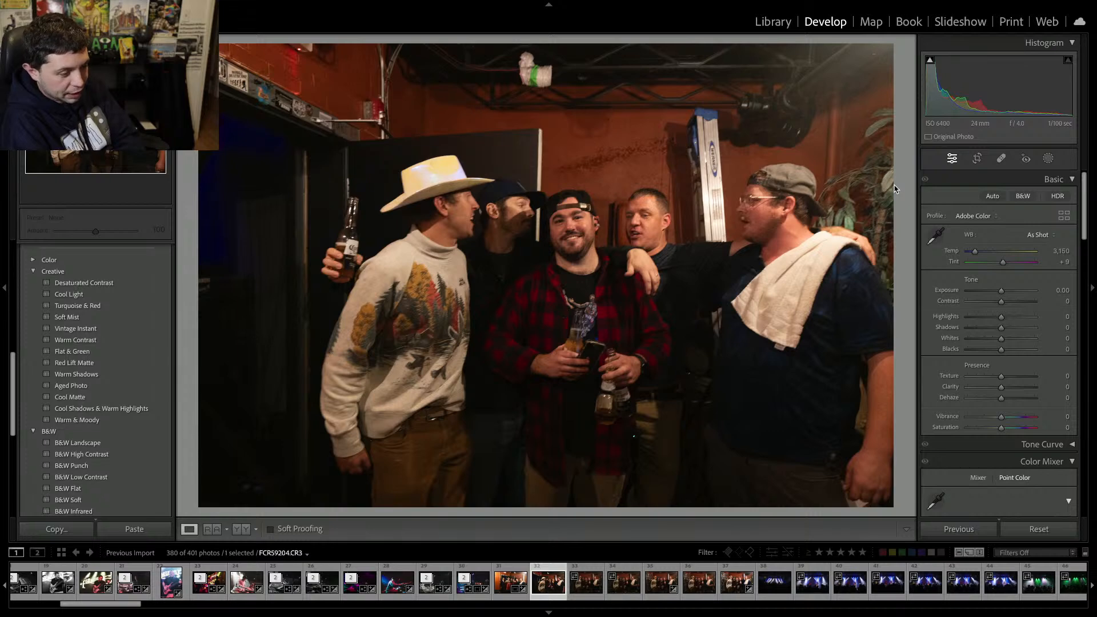
pyautogui.press('Delete')
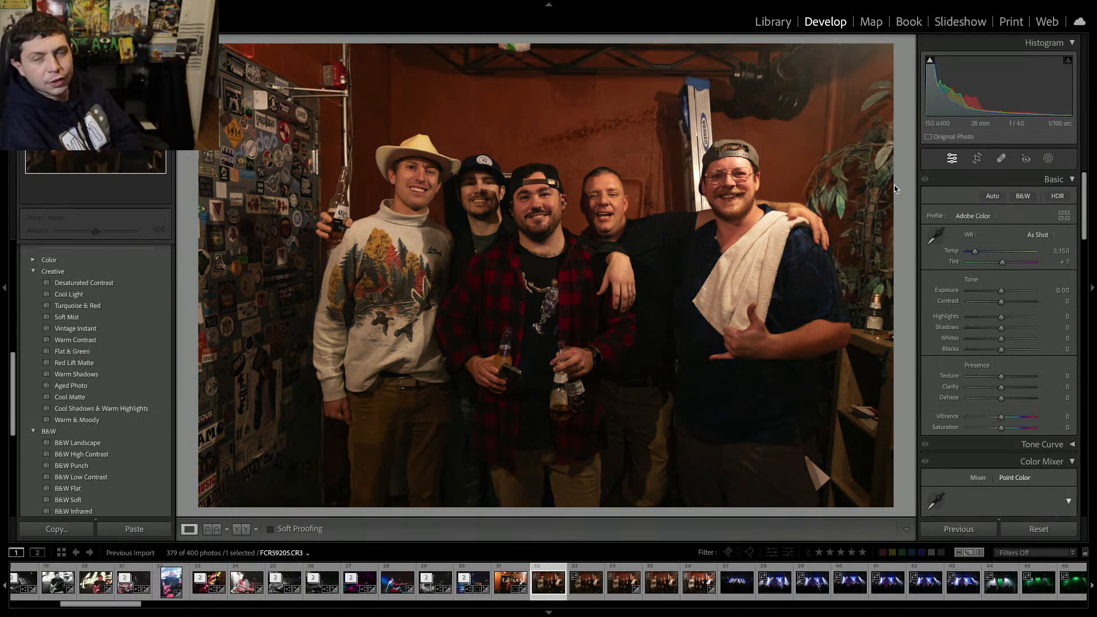
pyautogui.press('Delete')
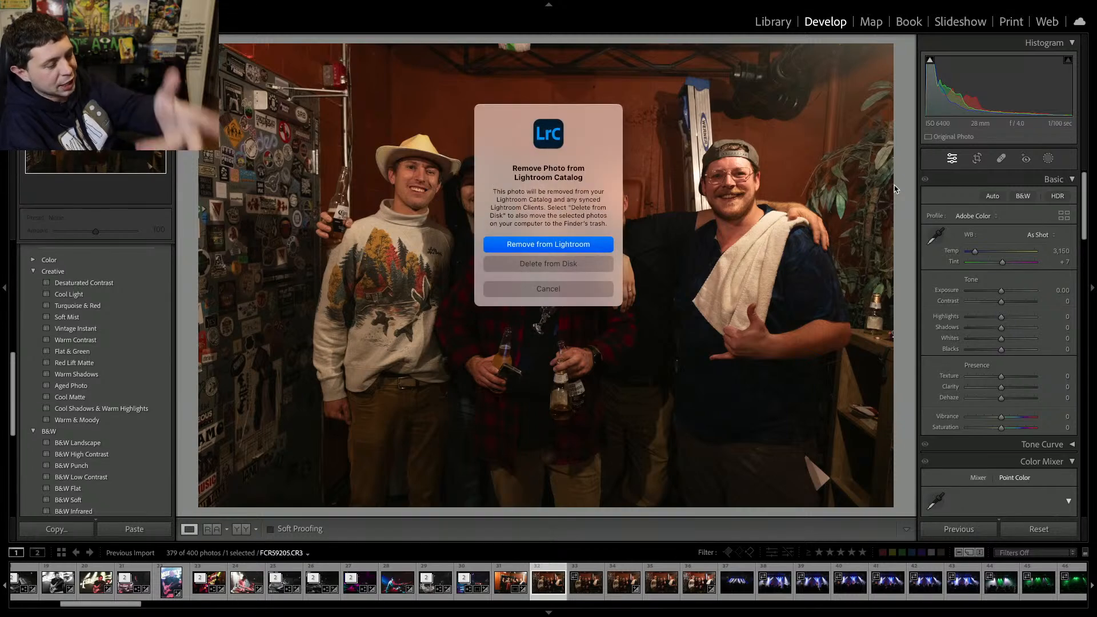
pyautogui.press('Return')
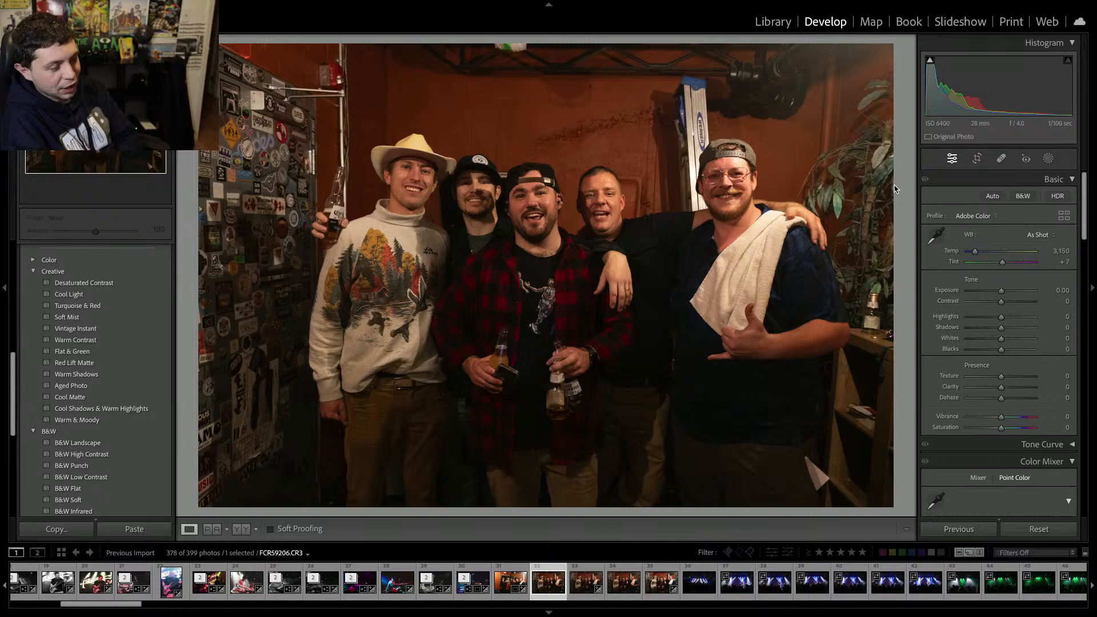
pyautogui.press('Delete')
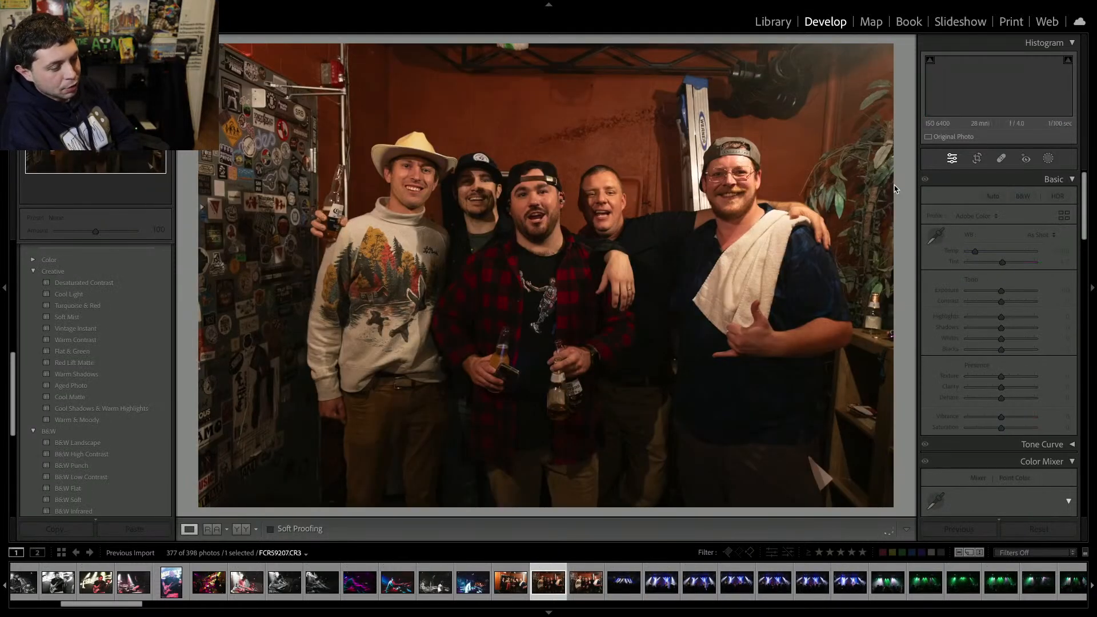
pyautogui.press('Delete')
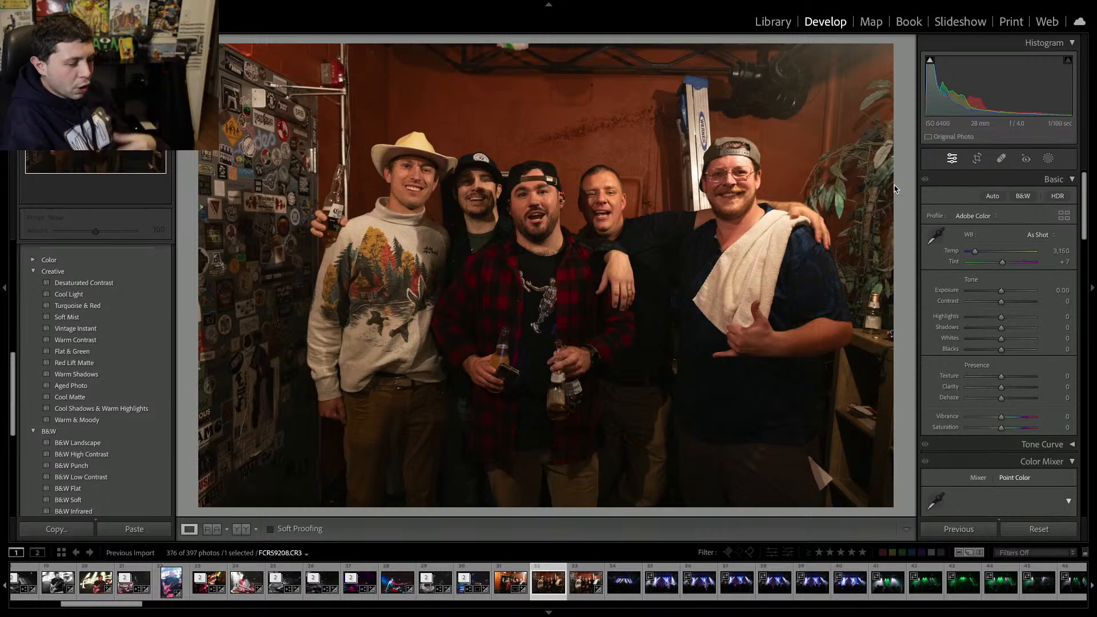
pyautogui.press('Delete')
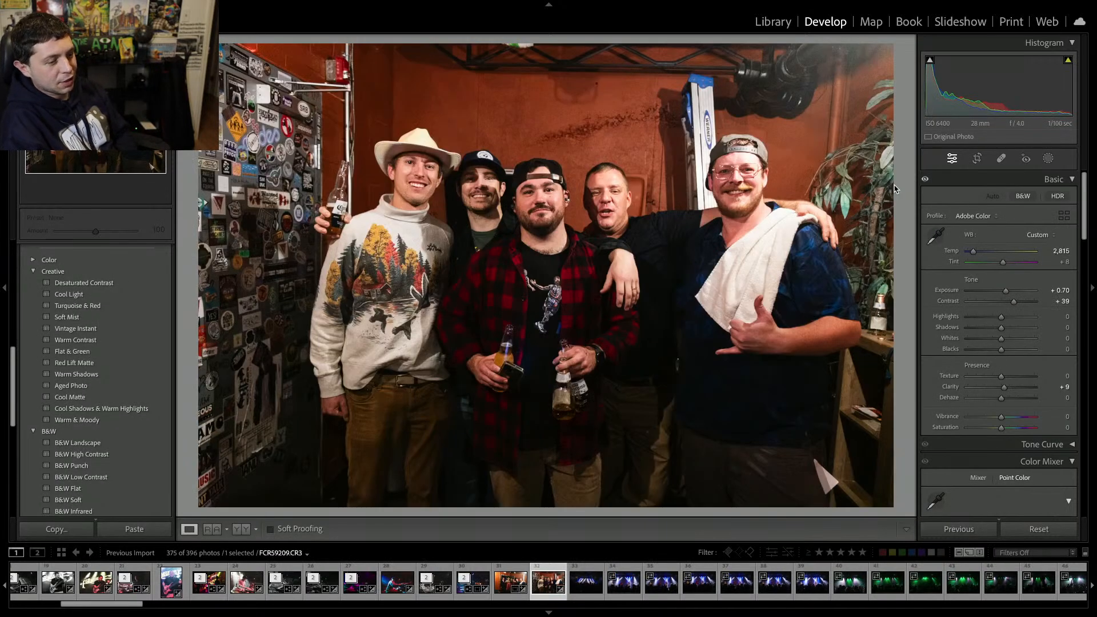
# Straighten the five-person group photo to an angle of about -0.16 with the crop tool.
pyautogui.click(976, 158)
pyautogui.moveTo(915, 189); pyautogui.dragTo(903, 203)
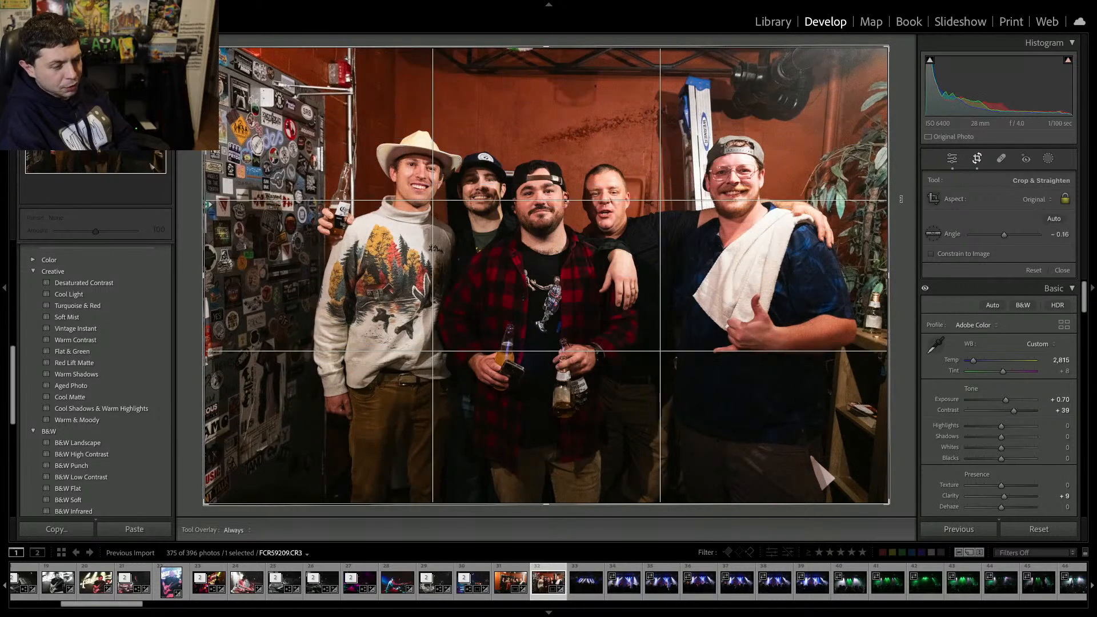
pyautogui.press('Return')
# Move to the next stage photo, remove it from the catalog, and undo the removal of the following one.
pyautogui.press('Right')
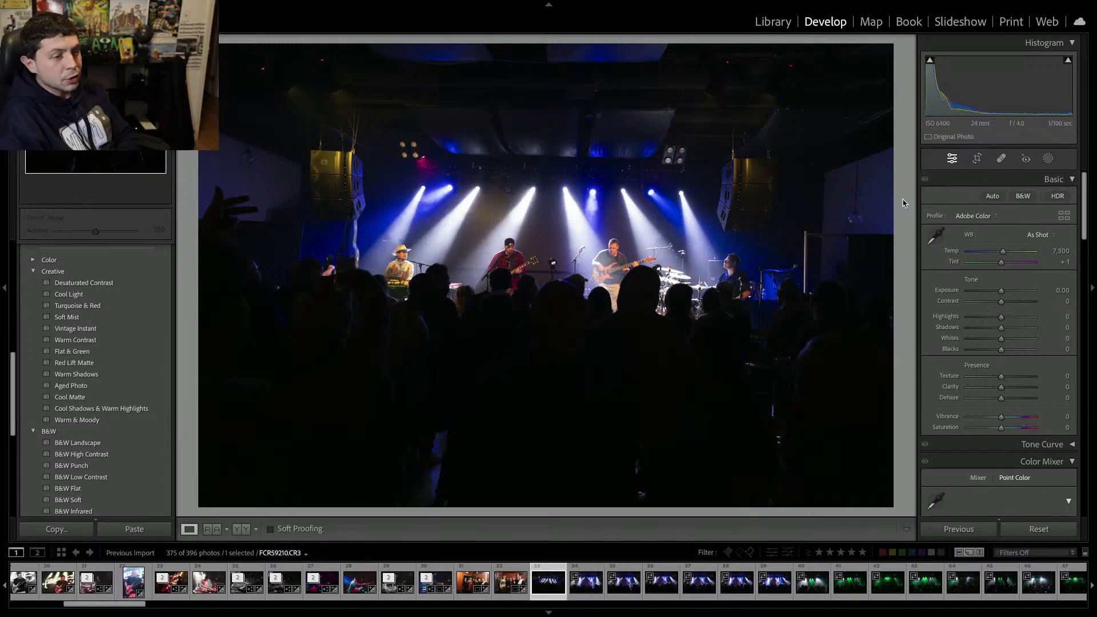
pyautogui.hotkey('alt', 'BackSpace')
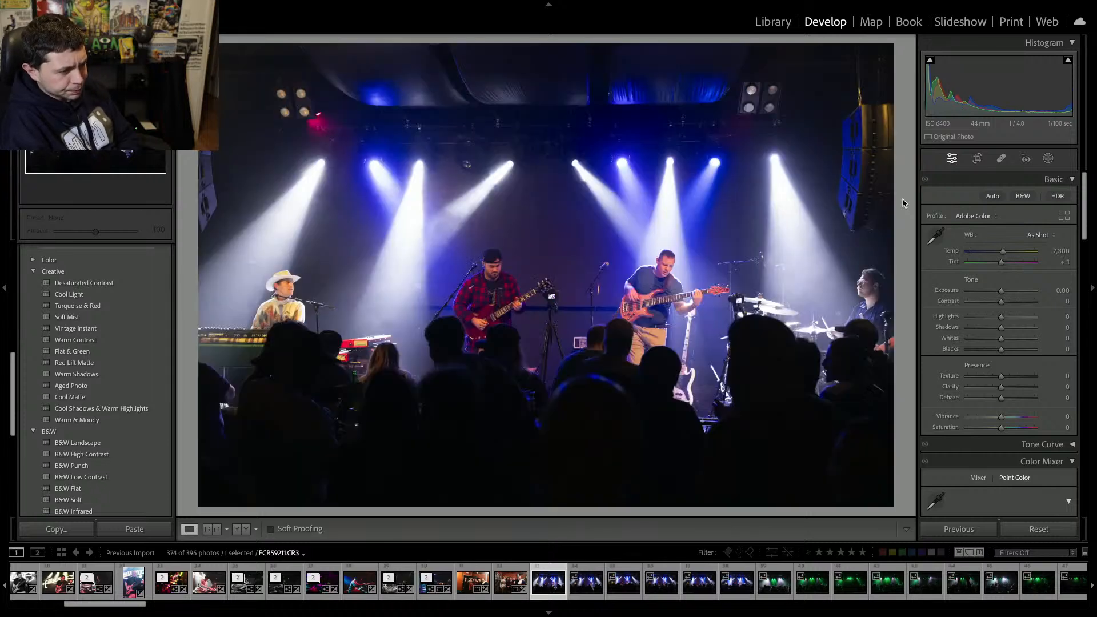
pyautogui.hotkey('alt', 'BackSpace')
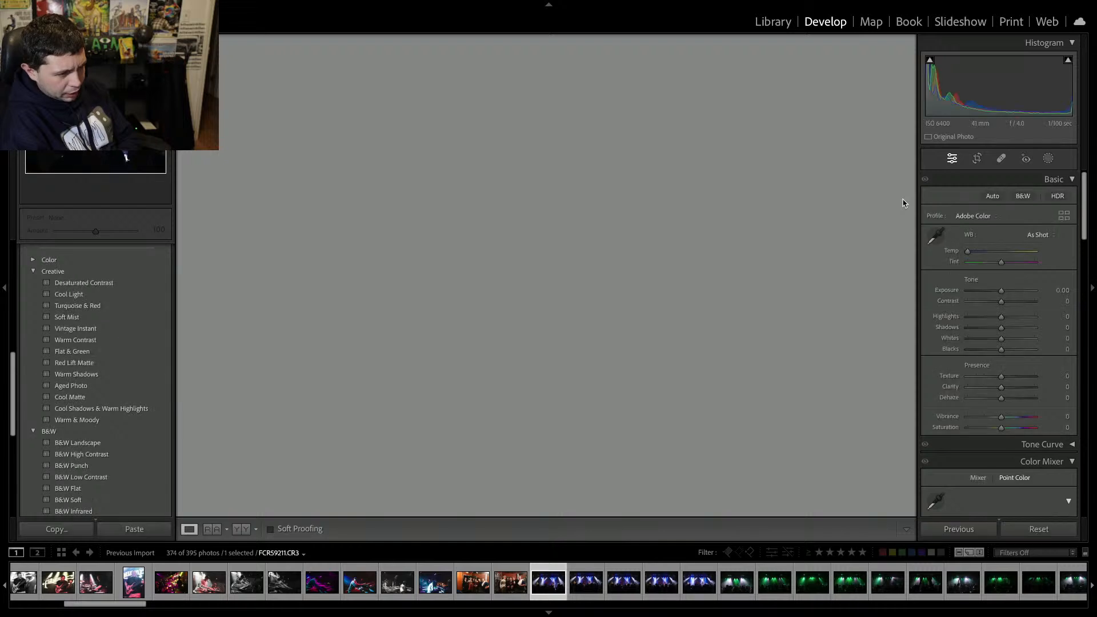
pyautogui.hotkey('ctrl', 'z')
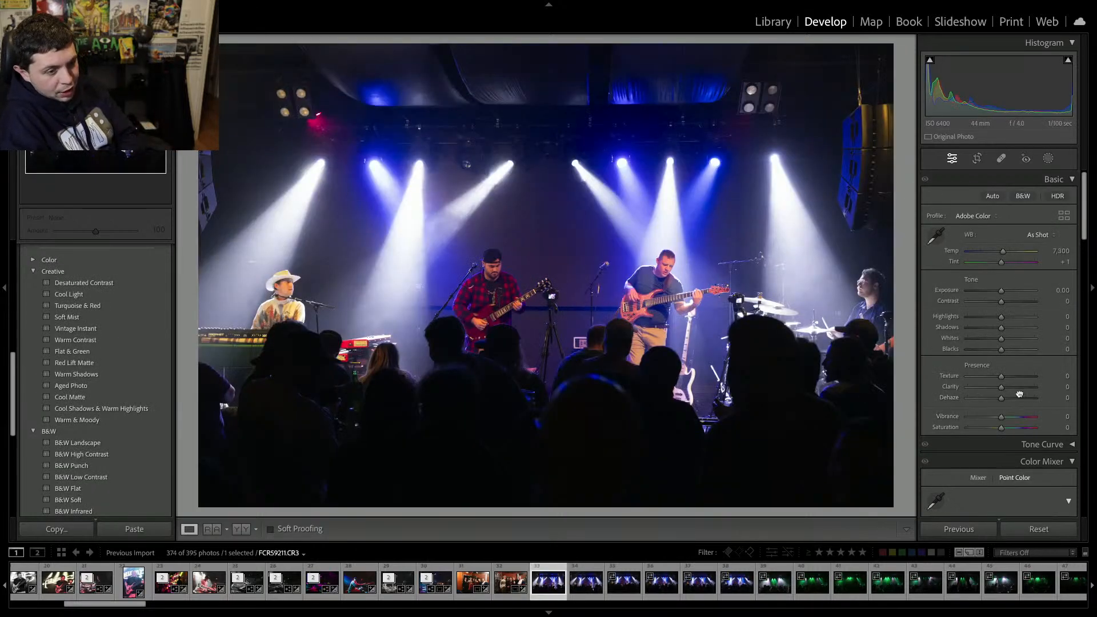
# Set the stage photo's clarity to +51, exposure to +0.30 and contrast to +27.
pyautogui.moveTo(1023, 386); pyautogui.dragTo(1017, 386)
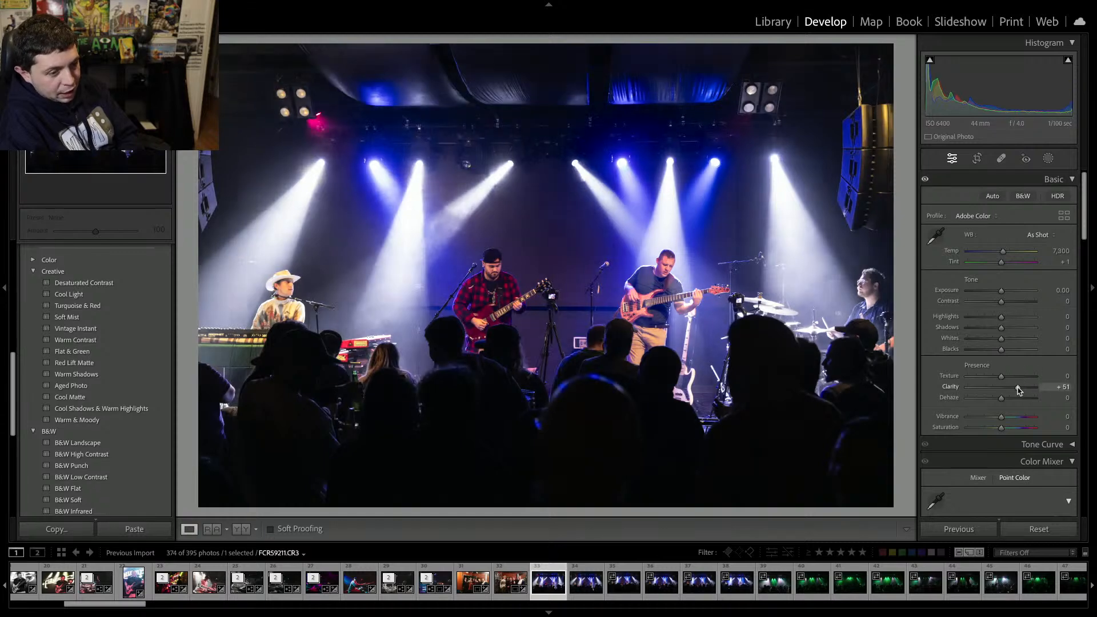
pyautogui.moveTo(1001, 301); pyautogui.dragTo(1003, 292)
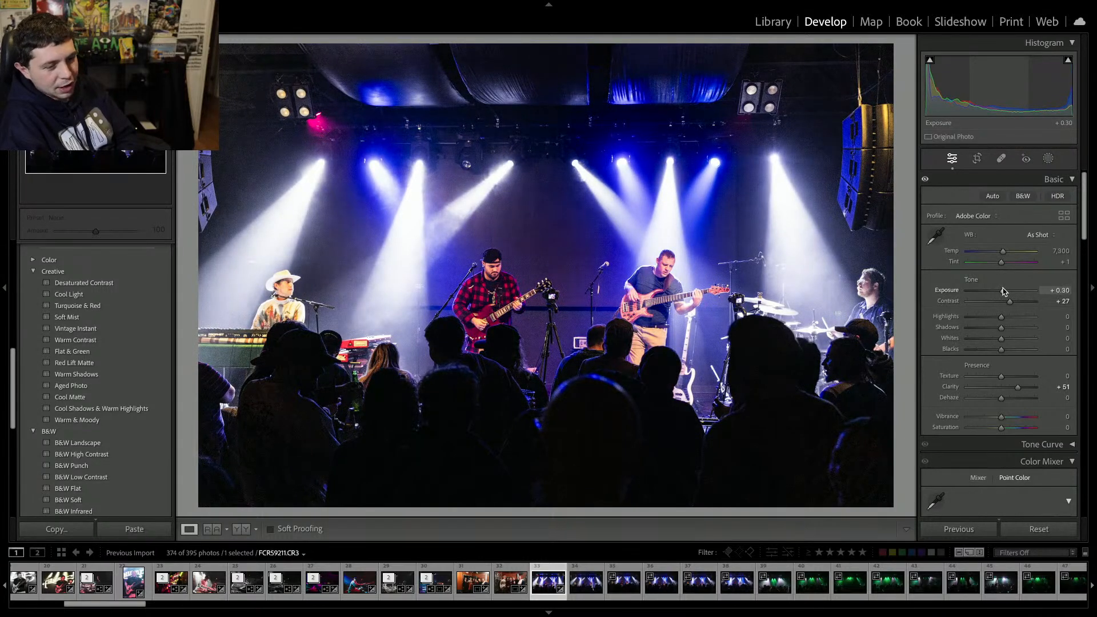
# Apply the Level upright correction in the Transform settings.
pyautogui.scroll(-10, 974, 334)
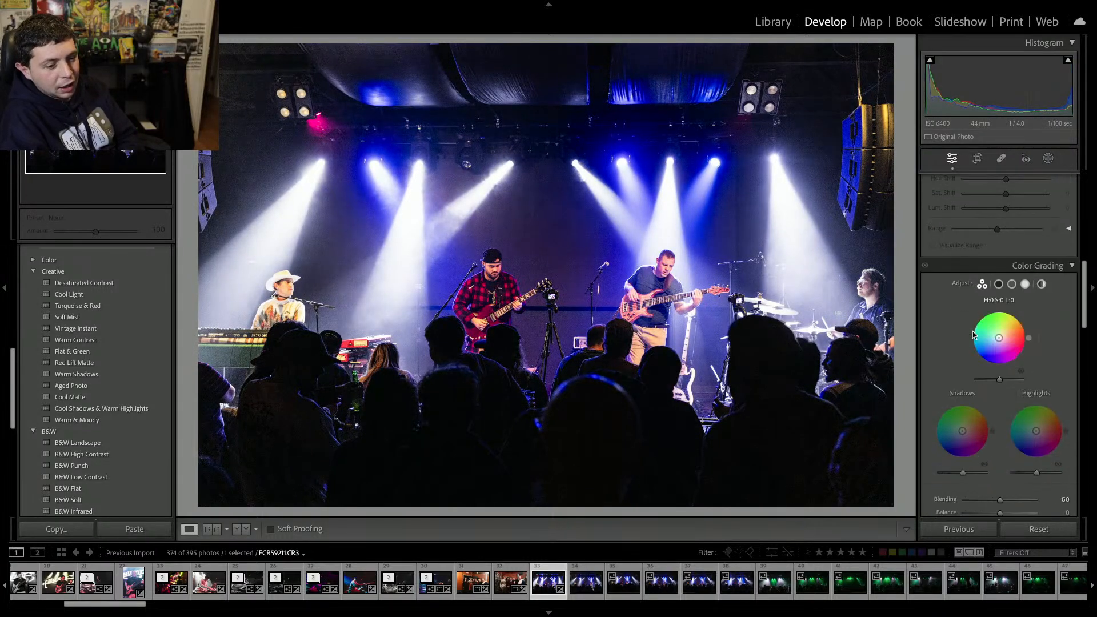
pyautogui.scroll(-8, 973, 335)
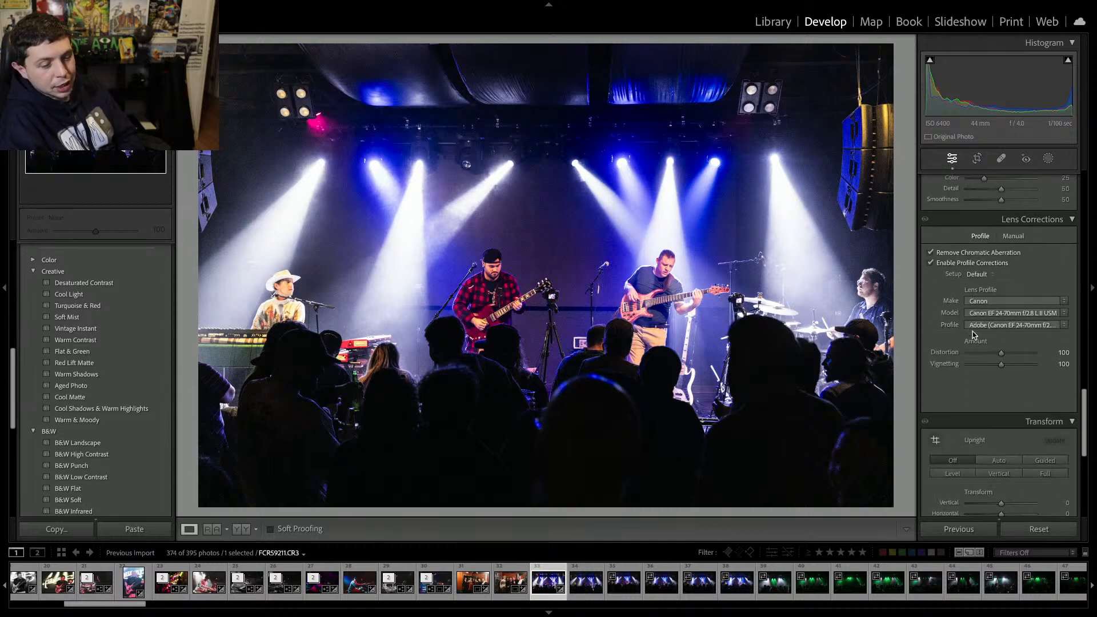
pyautogui.scroll(-3, 973, 335)
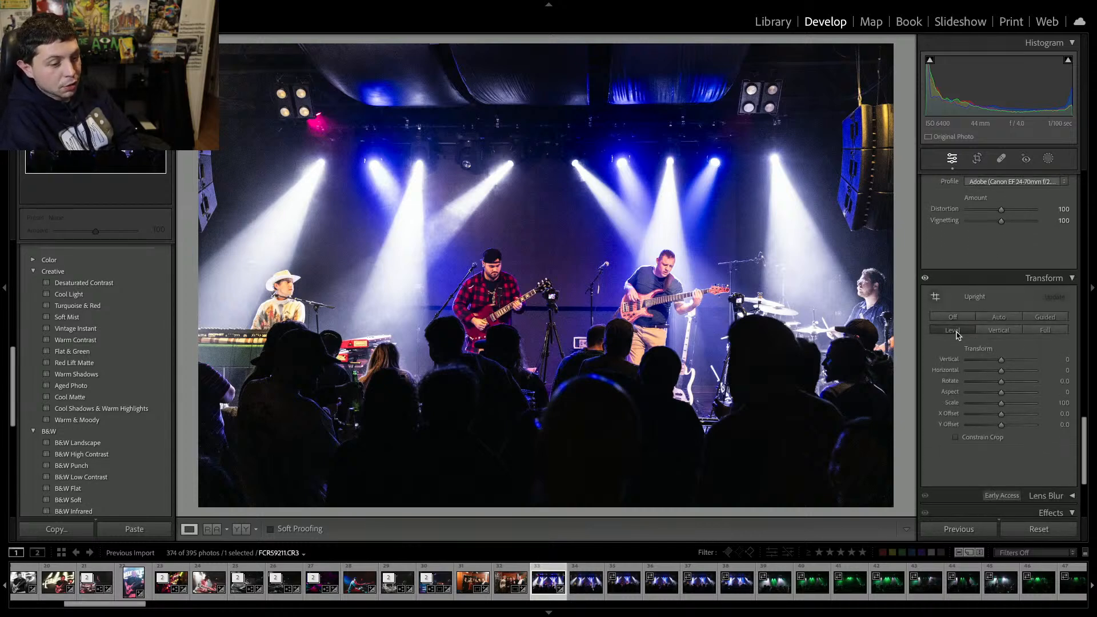
pyautogui.click(953, 331)
pyautogui.scroll(12, 957, 335)
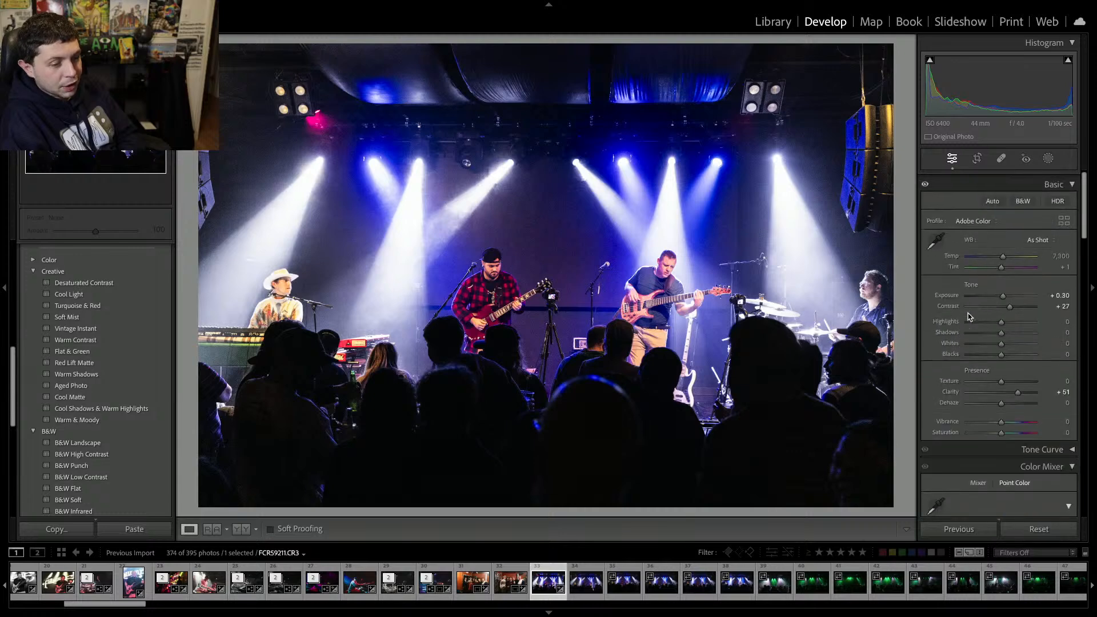
# Reset the exposure to 0.00 and lower the clarity to +44.
pyautogui.moveTo(1004, 292); pyautogui.dragTo(1001, 292)
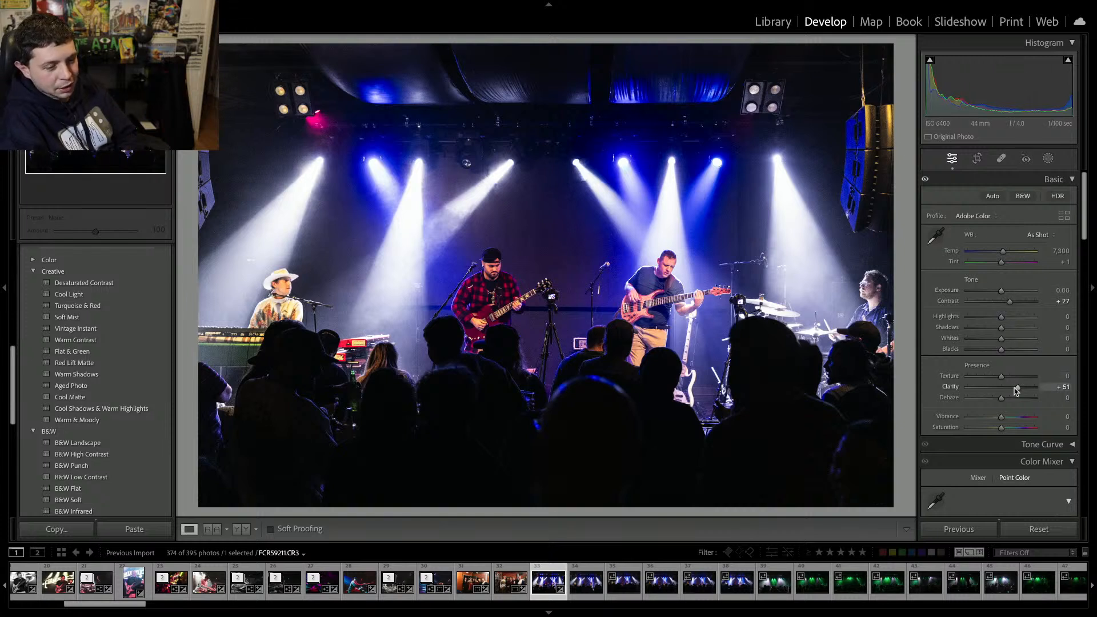
pyautogui.moveTo(1018, 388); pyautogui.dragTo(1014, 391)
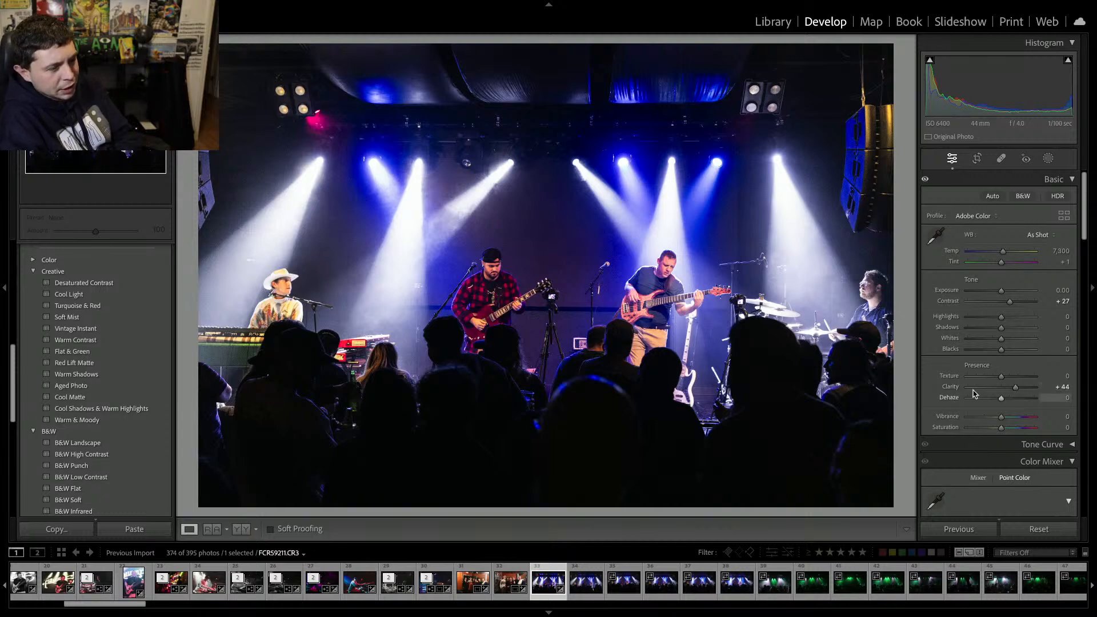
# Apply AI Denoise to the stage photo.
pyautogui.scroll(-10, 969, 371)
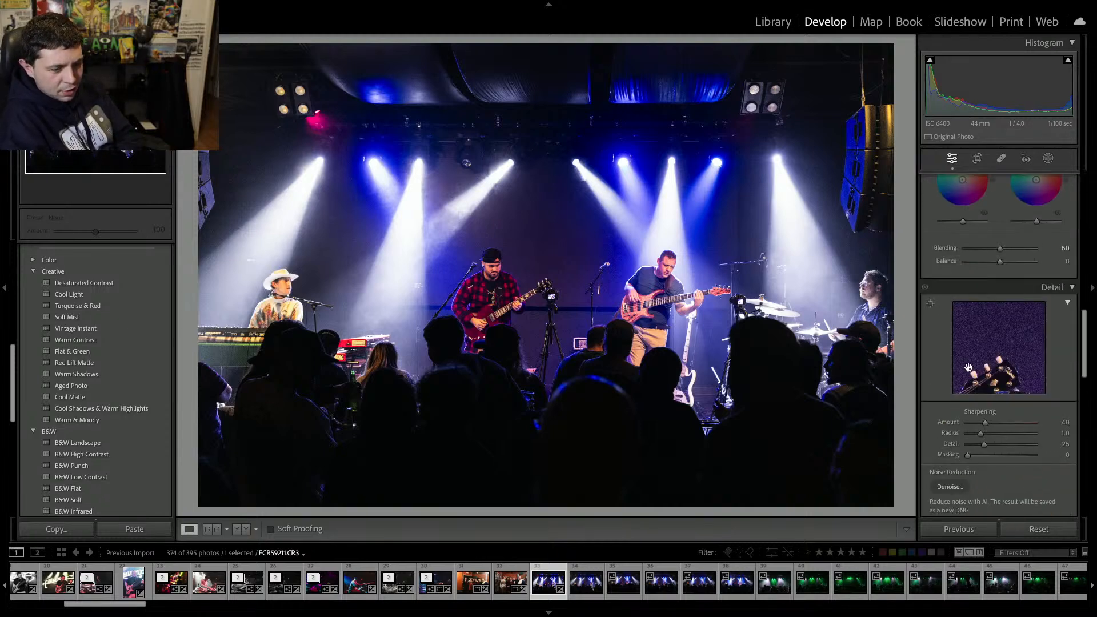
pyautogui.scroll(-3, 969, 371)
pyautogui.click(951, 361)
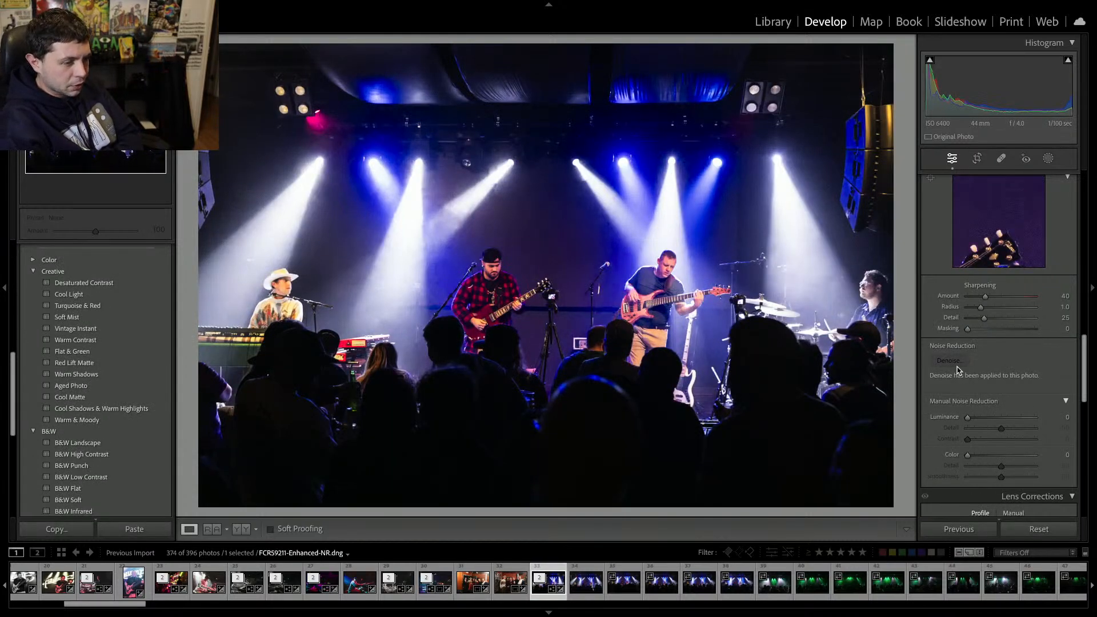
# Move to the next stage photo and remove it and the following stage frames from the catalog.
pyautogui.press('Right')
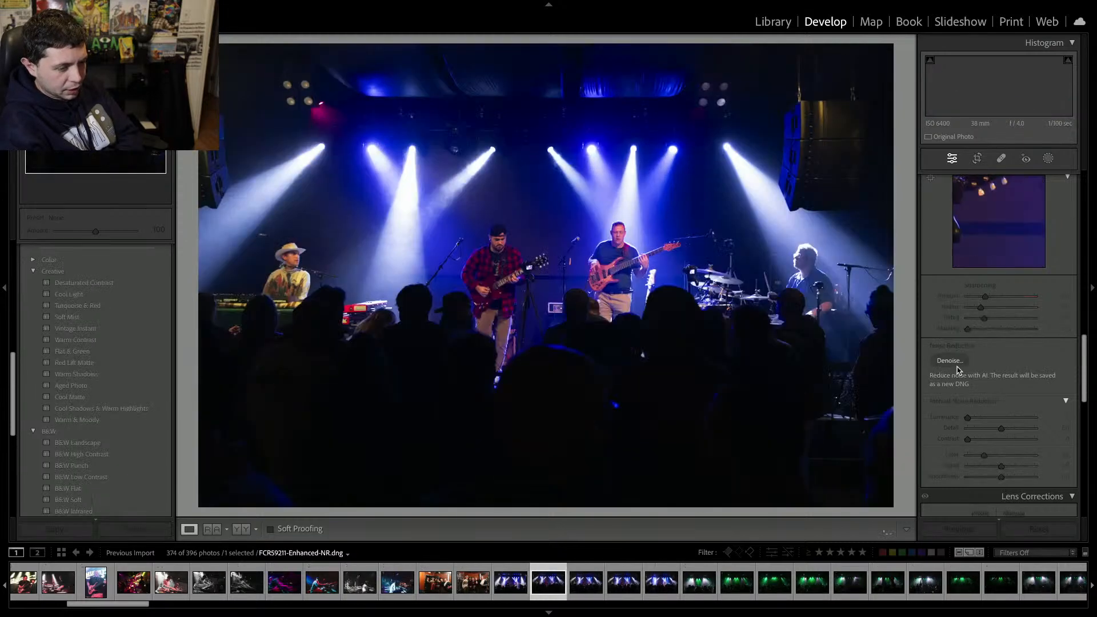
pyautogui.press('Delete')
pyautogui.press('Return')
pyautogui.press('Delete')
pyautogui.press('Return')
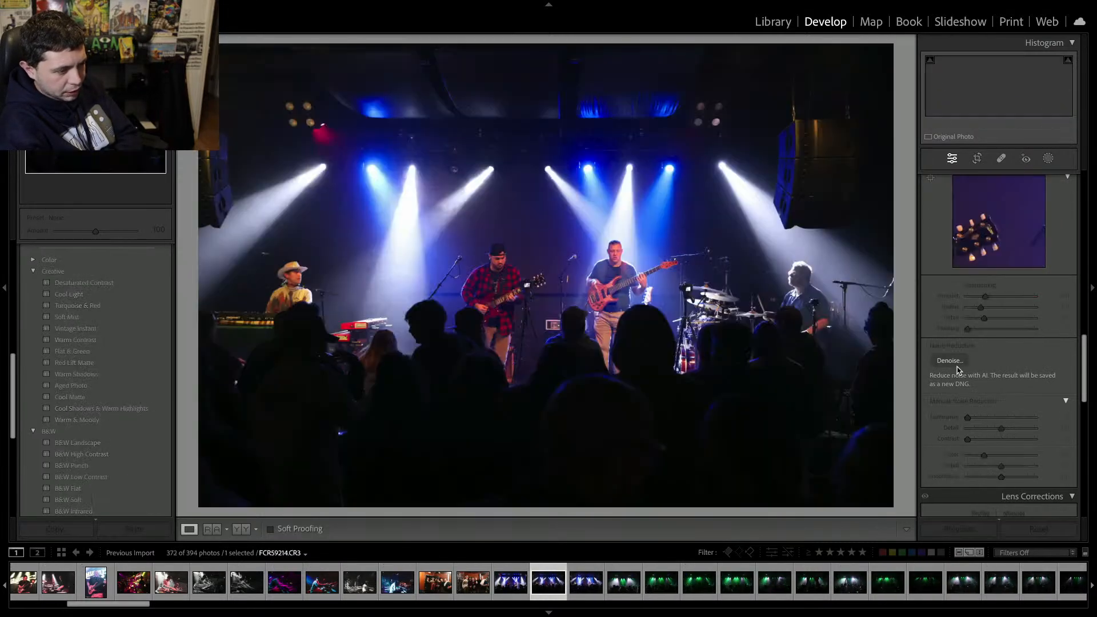
pyautogui.press('Delete')
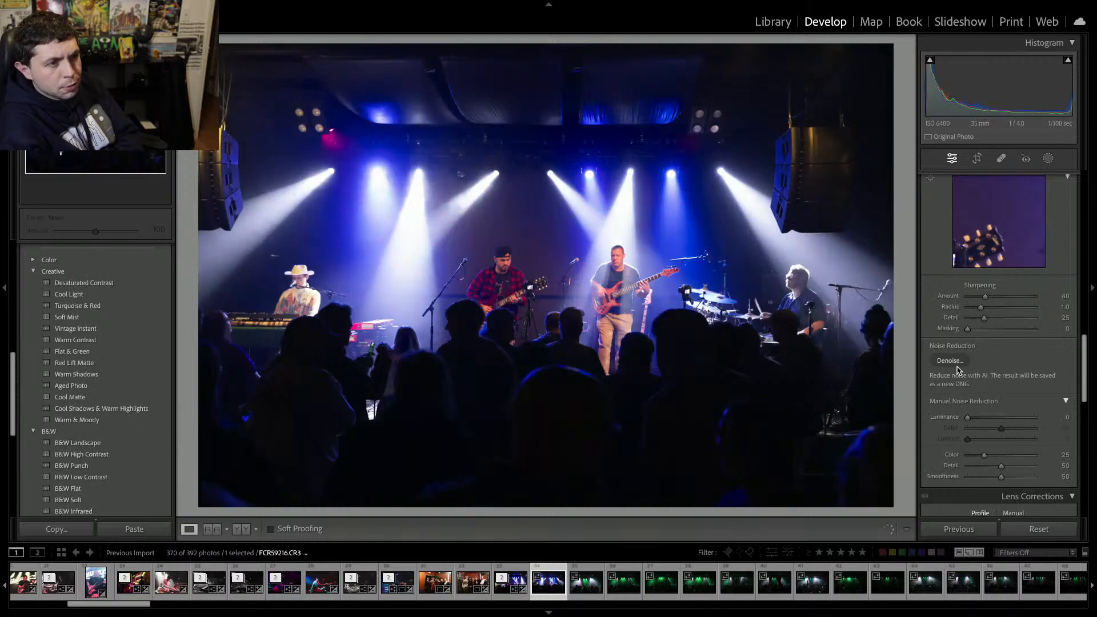
# Delete the next run of green-lit stage frames from the catalog, confirming each removal.
pyautogui.press('Delete')
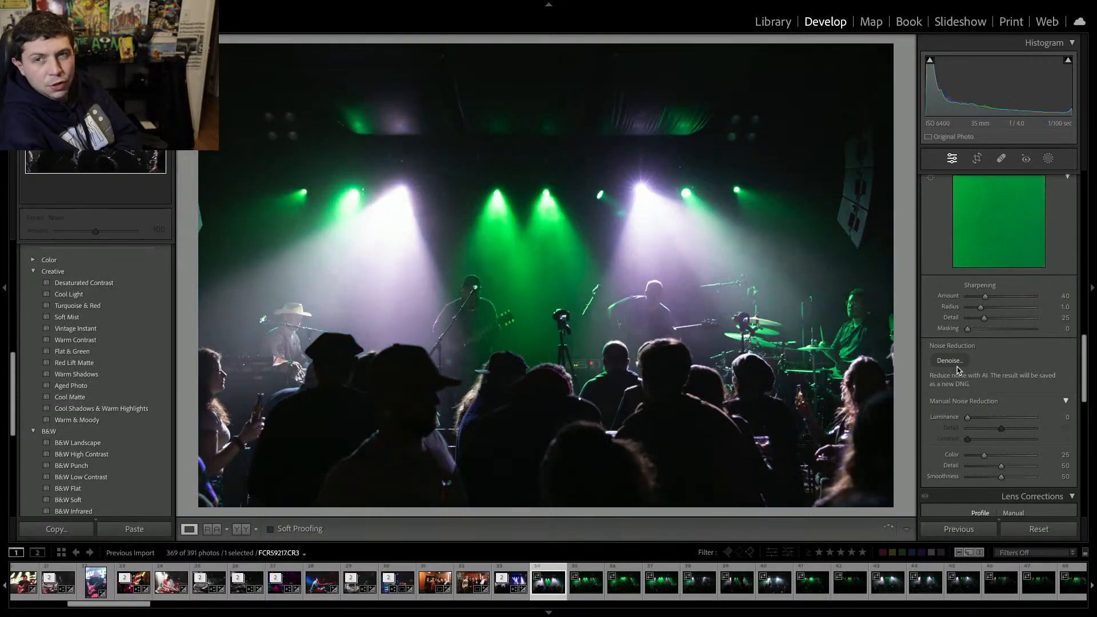
pyautogui.press('Delete')
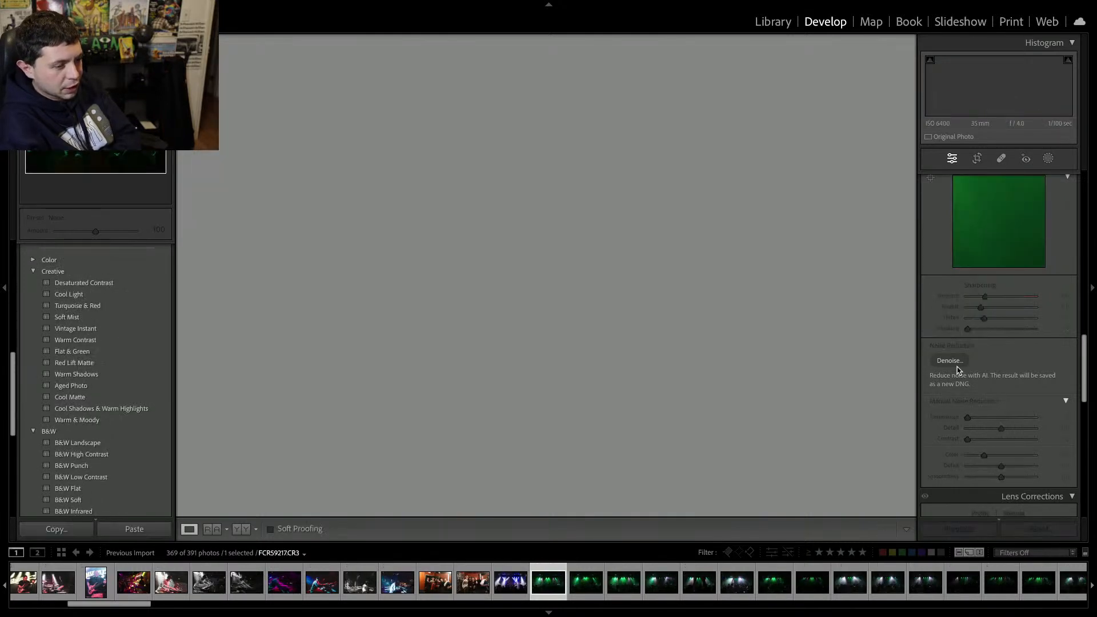
pyautogui.press('Delete')
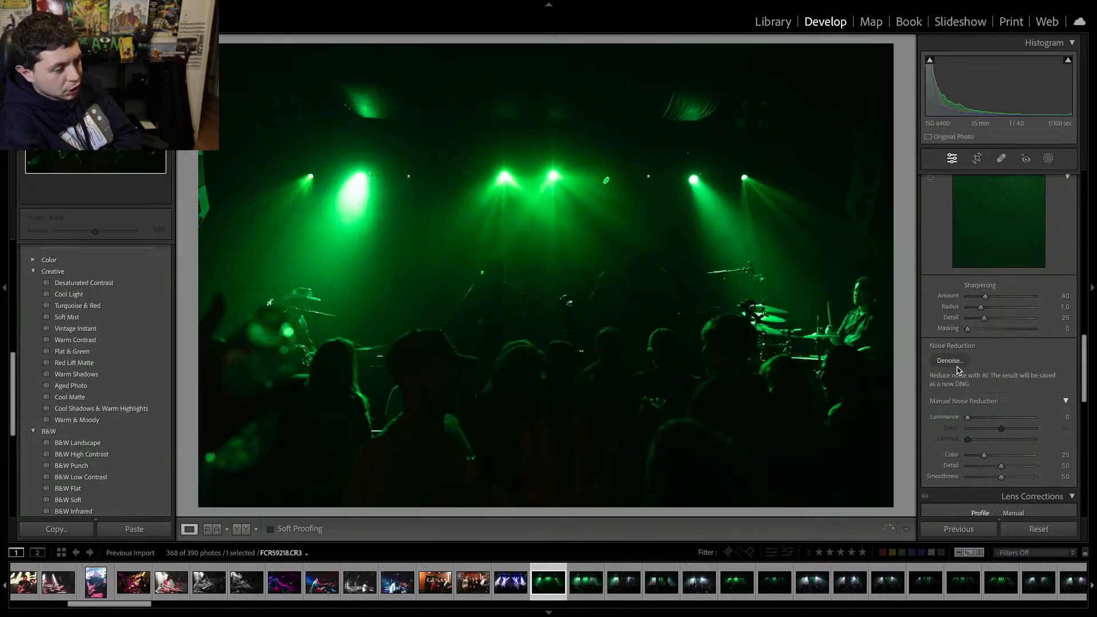
pyautogui.press('Delete')
pyautogui.press('Return')
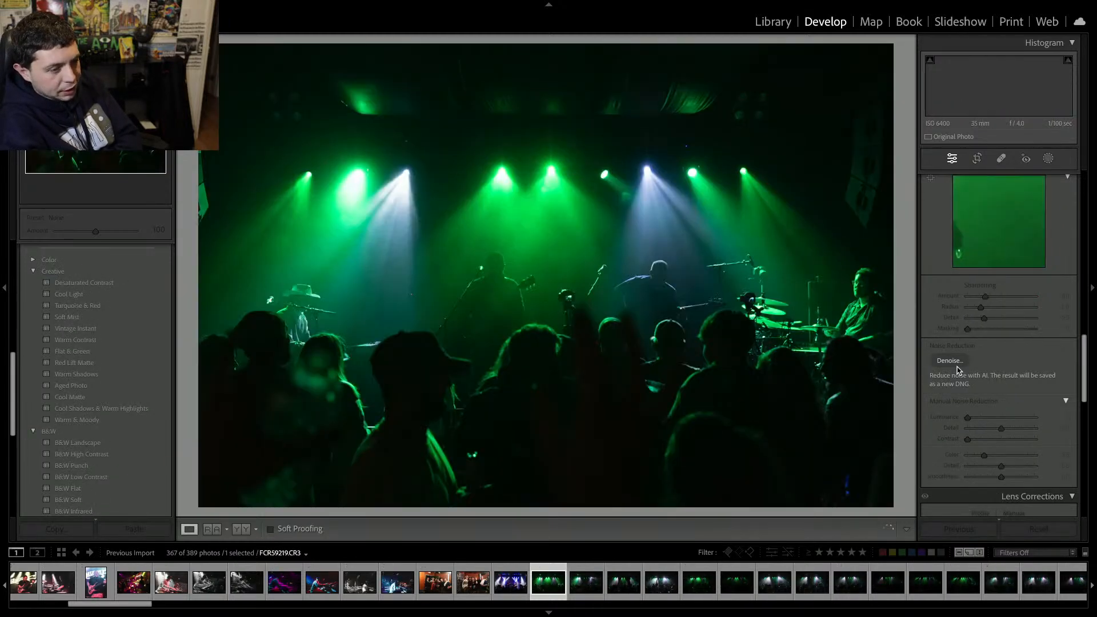
pyautogui.press('Delete')
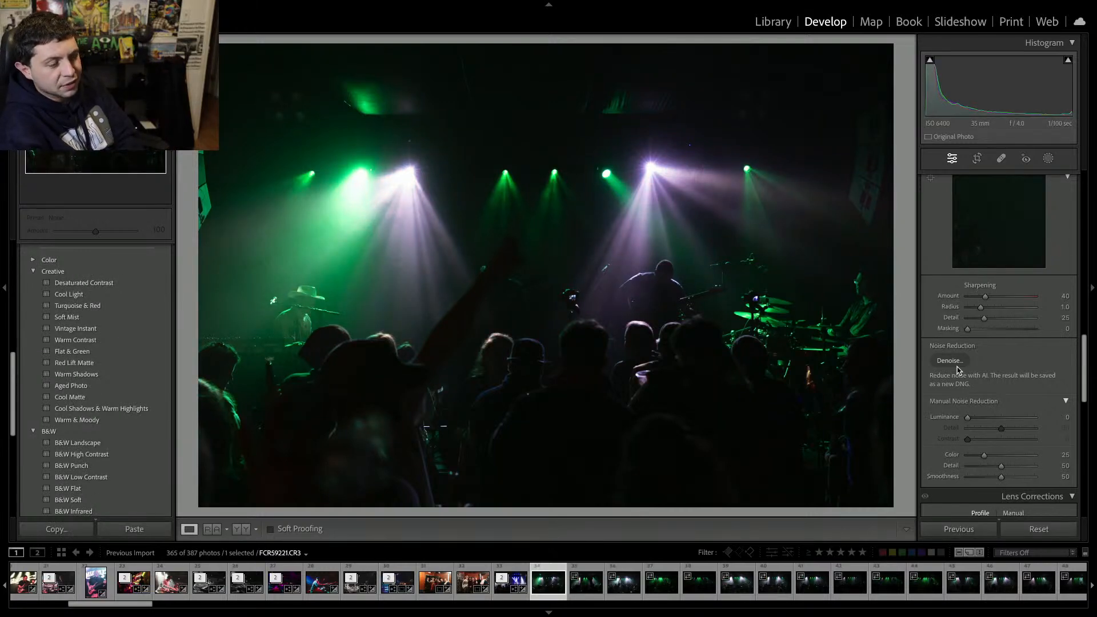
pyautogui.press('Delete')
pyautogui.press('Return')
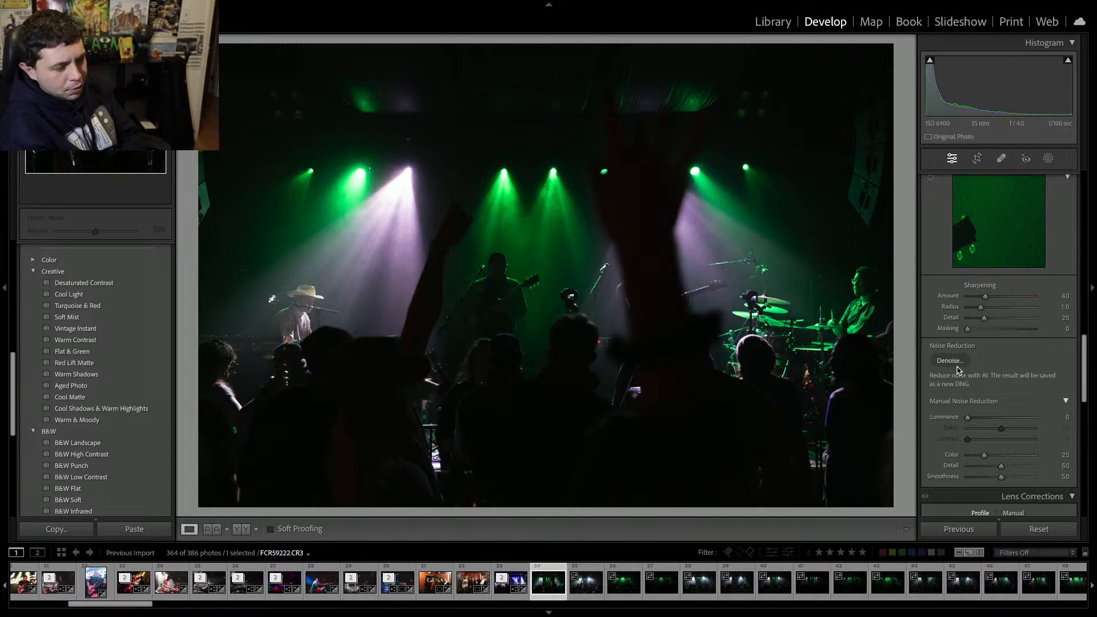
pyautogui.press('Delete')
pyautogui.press('Return')
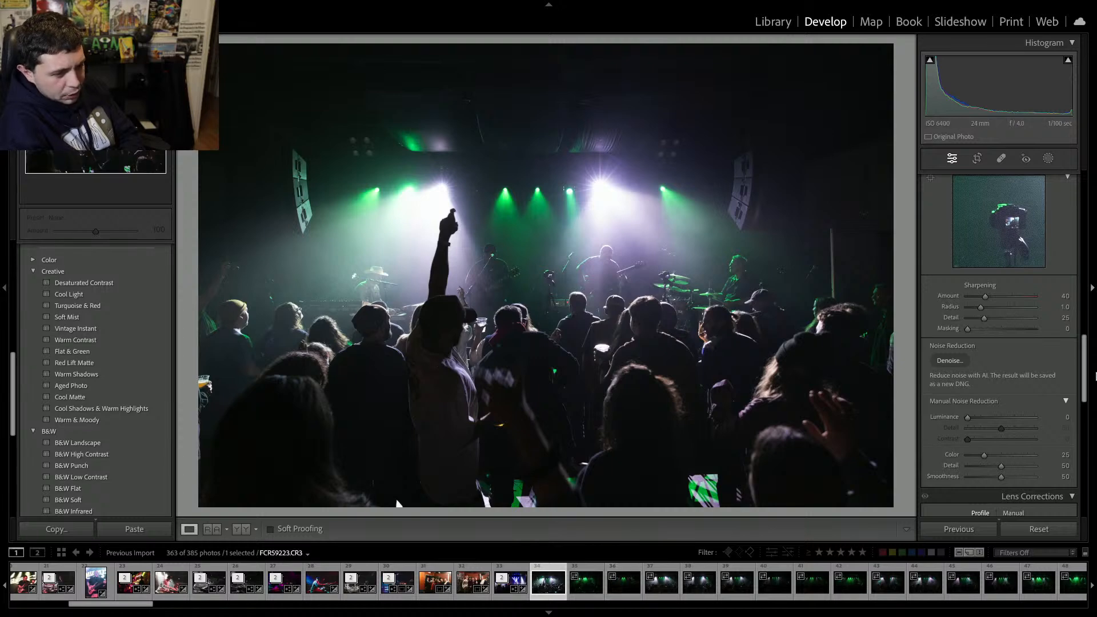
# On the crowd photo with the raised arm, raise Clarity to +36 and Contrast to +29.
pyautogui.press('Right')
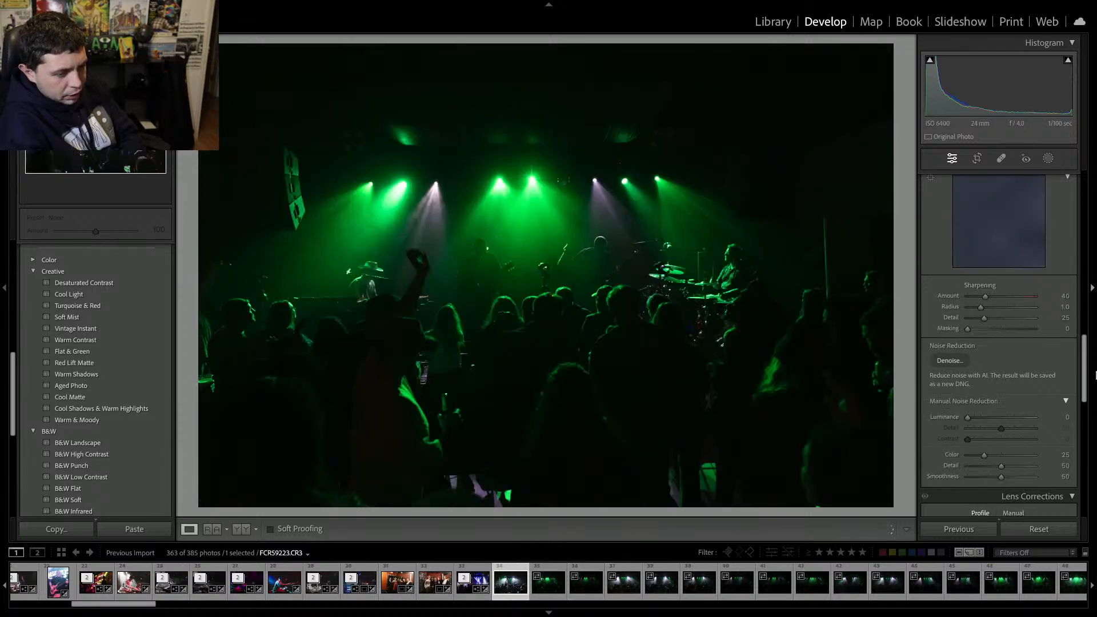
pyautogui.press('Left')
pyautogui.scroll(10, 948, 296)
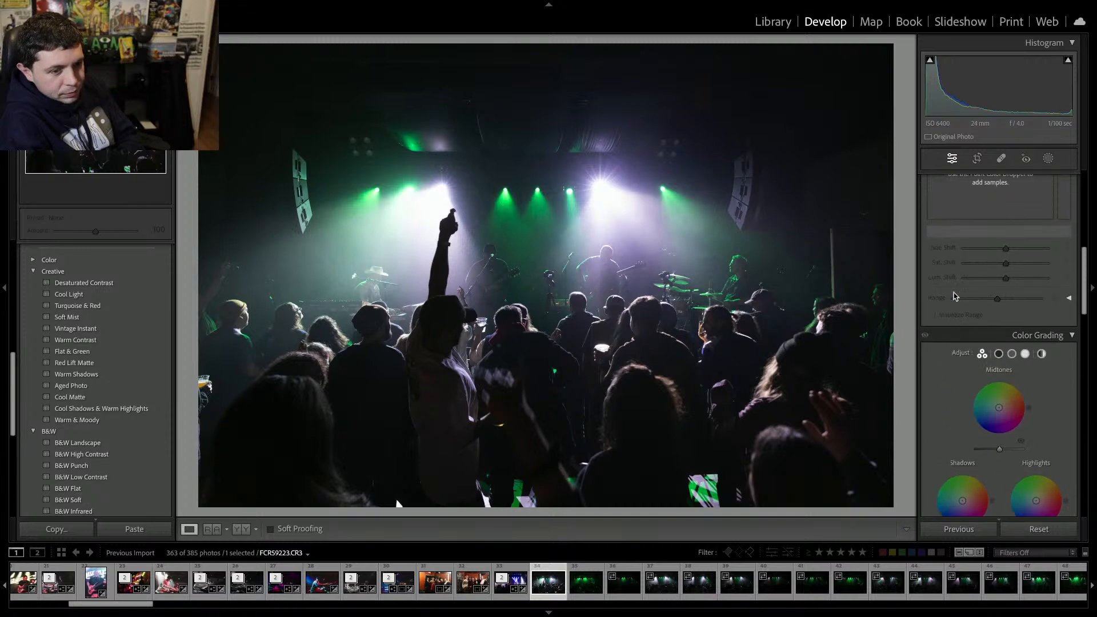
pyautogui.scroll(4, 952, 295)
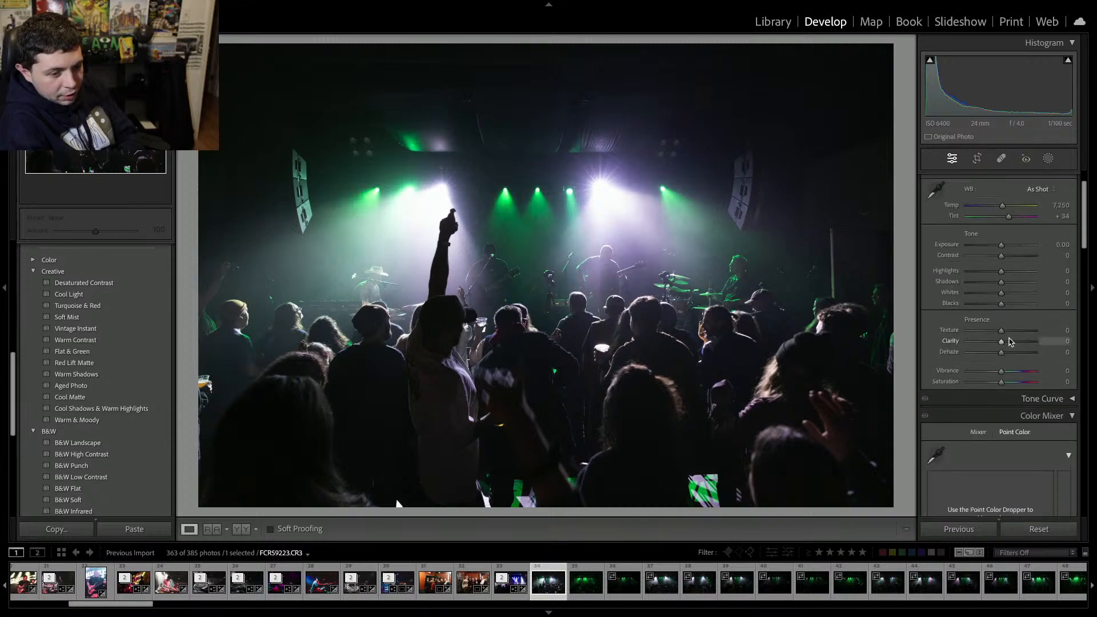
pyautogui.moveTo(1012, 343); pyautogui.dragTo(1016, 342)
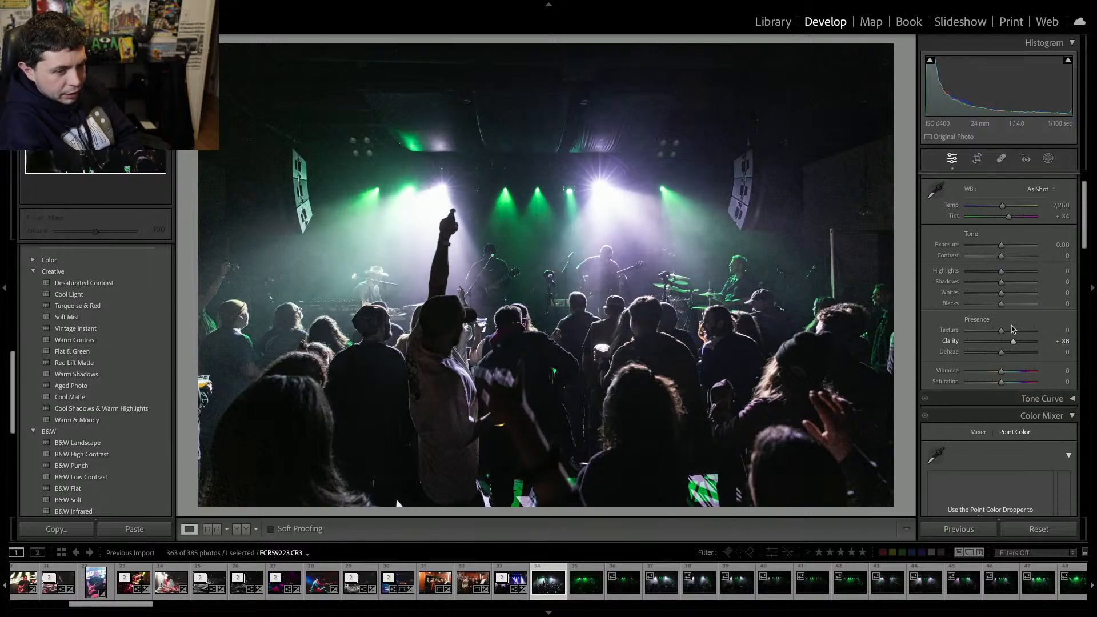
pyautogui.moveTo(1000, 255); pyautogui.dragTo(1011, 257)
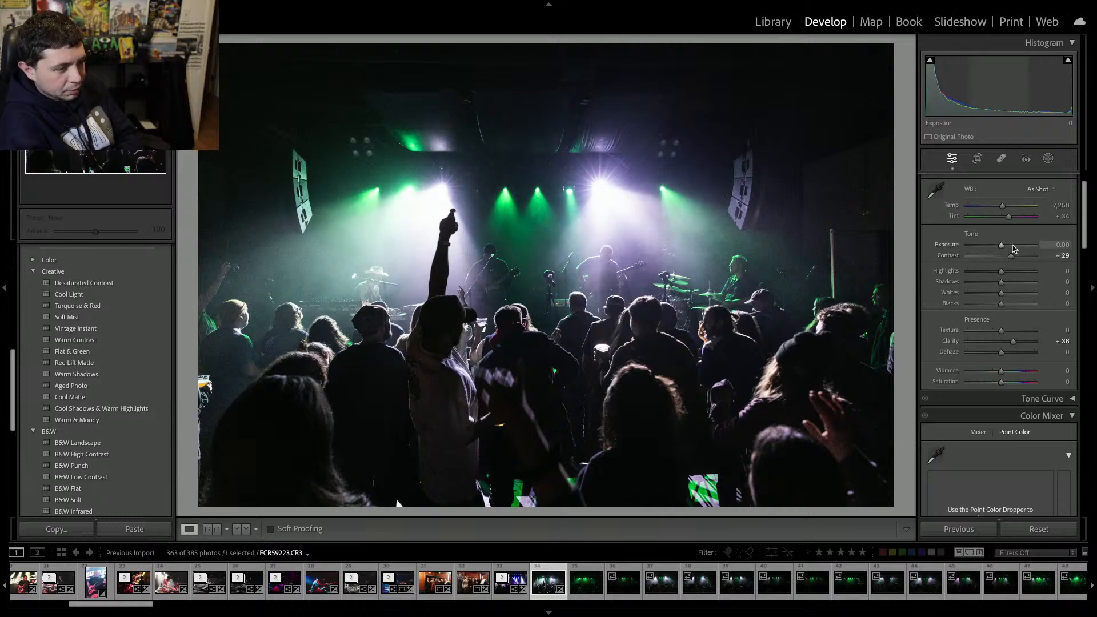
# Open AI Denoise for the crowd photo from the Detail noise reduction settings.
pyautogui.scroll(-10, 1005, 271)
pyautogui.scroll(-12, 1000, 286)
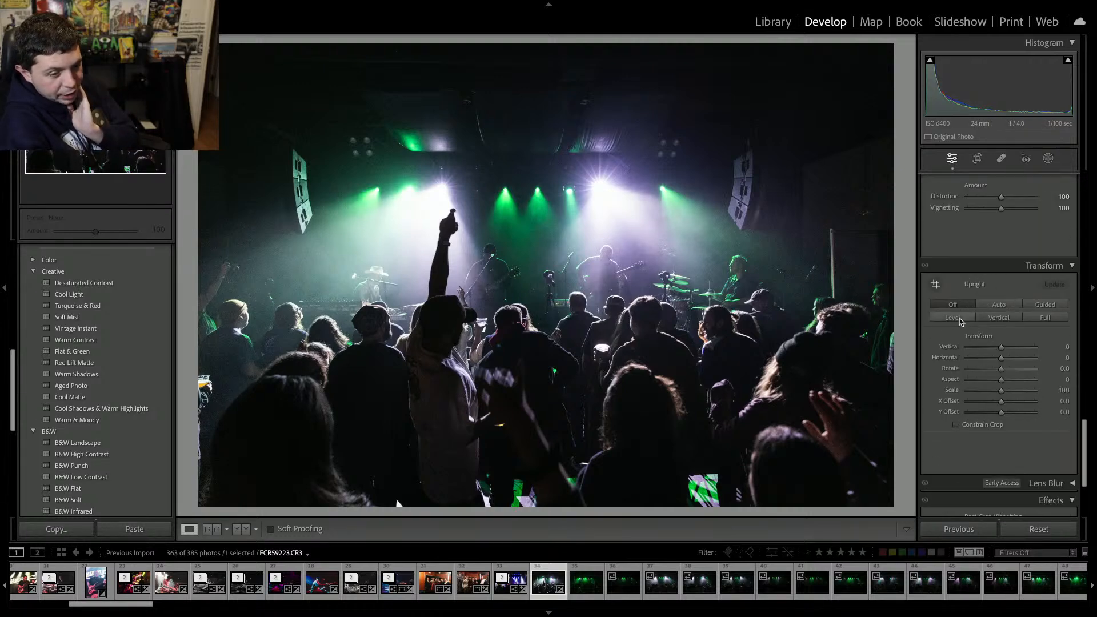
pyautogui.scroll(5, 960, 321)
pyautogui.scroll(10, 959, 321)
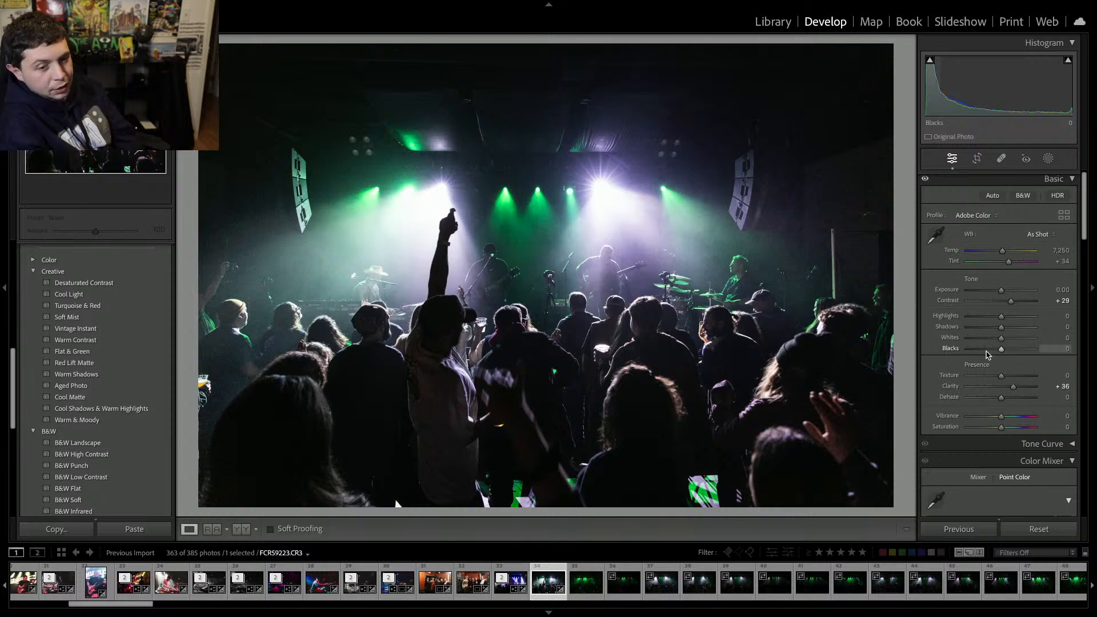
pyautogui.scroll(-10, 987, 354)
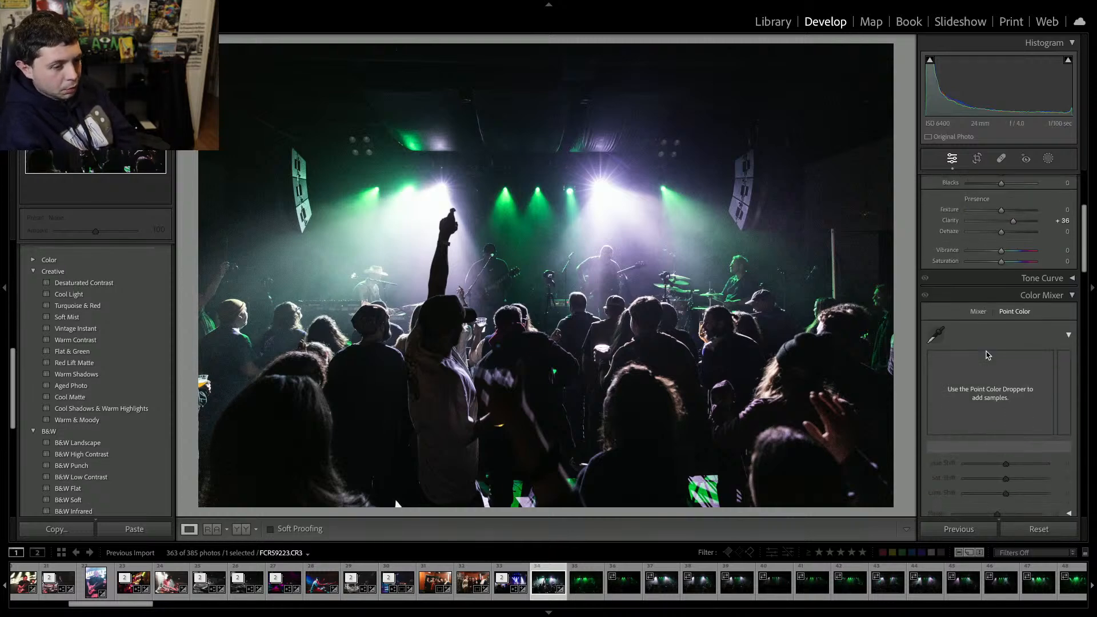
pyautogui.scroll(-6, 987, 355)
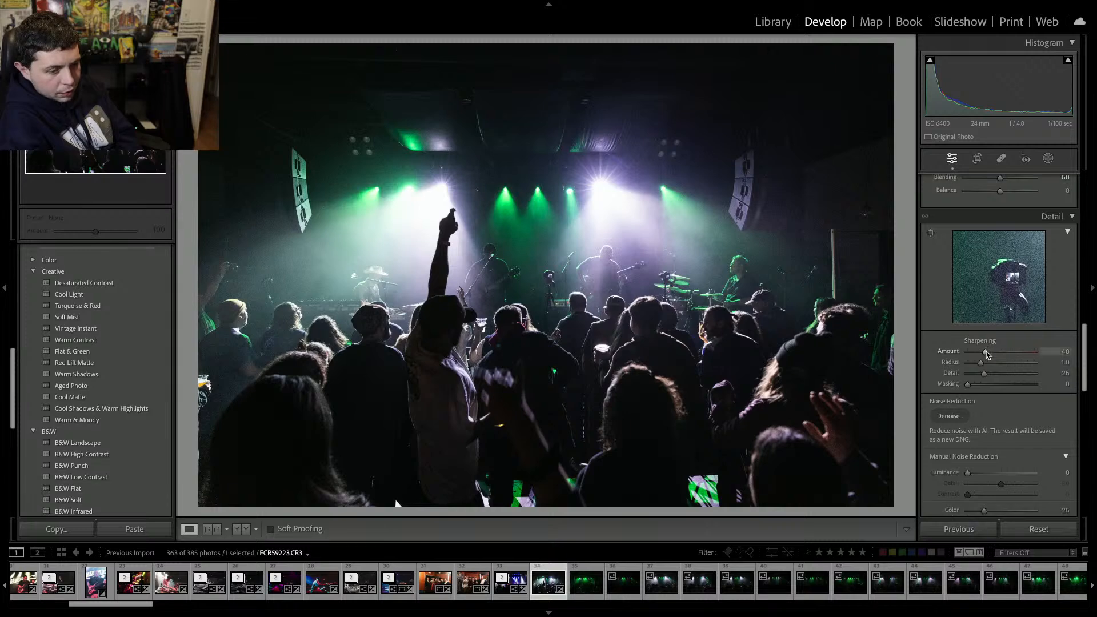
pyautogui.click(950, 273)
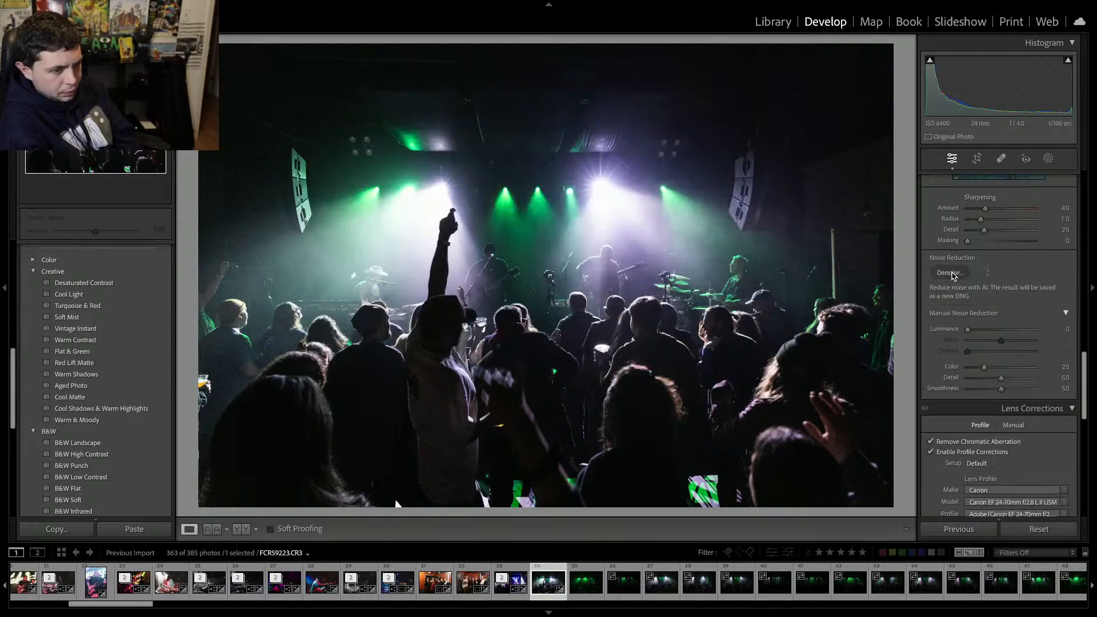